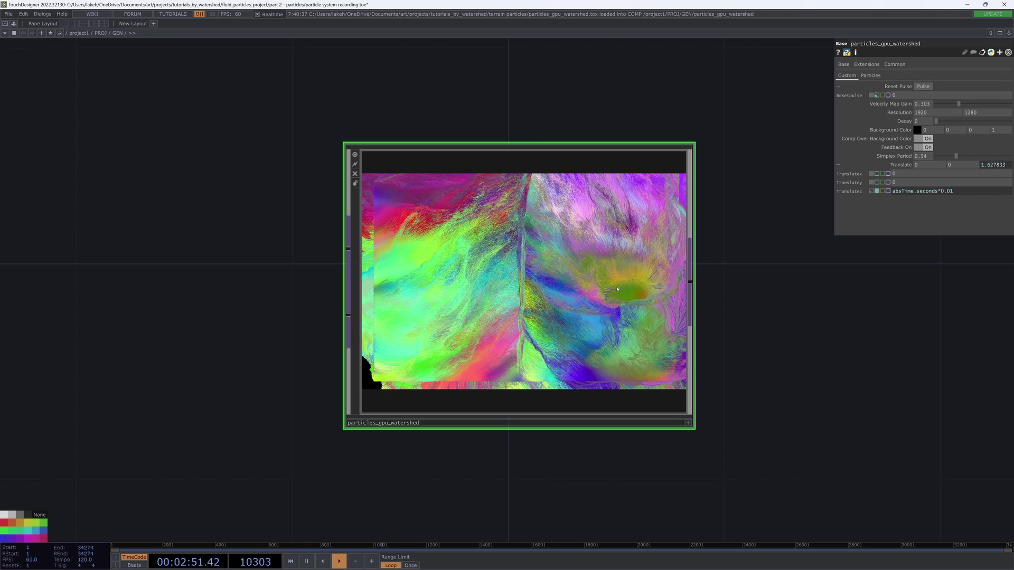
Step: Reposition the particles_gpu_watershed component, connect a Null TOP to its output and show that Null in the network background
left_click_drag(617, 289, 512, 288)
scroll(519, 289, "down", 5)
left_click_drag(597, 286, 590, 318)
left_click_drag(527, 320, 472, 319)
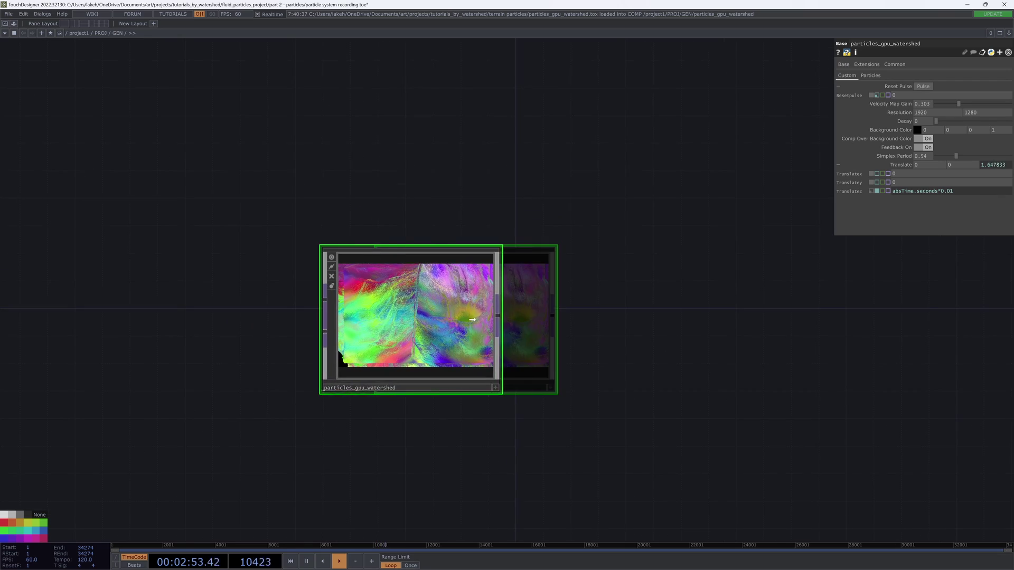
right_click(497, 316)
left_click(476, 275)
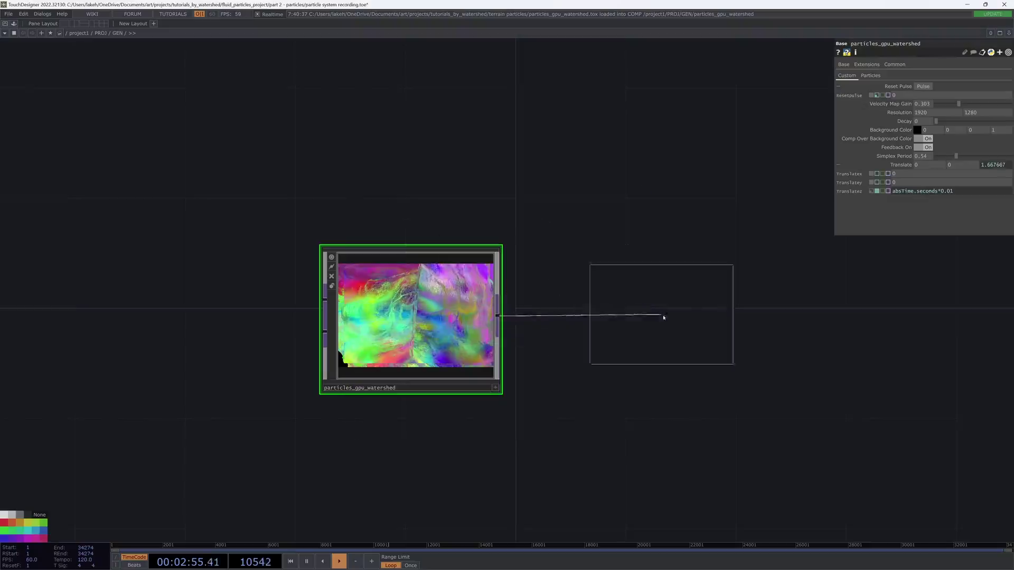
left_click(666, 315)
left_click(730, 361)
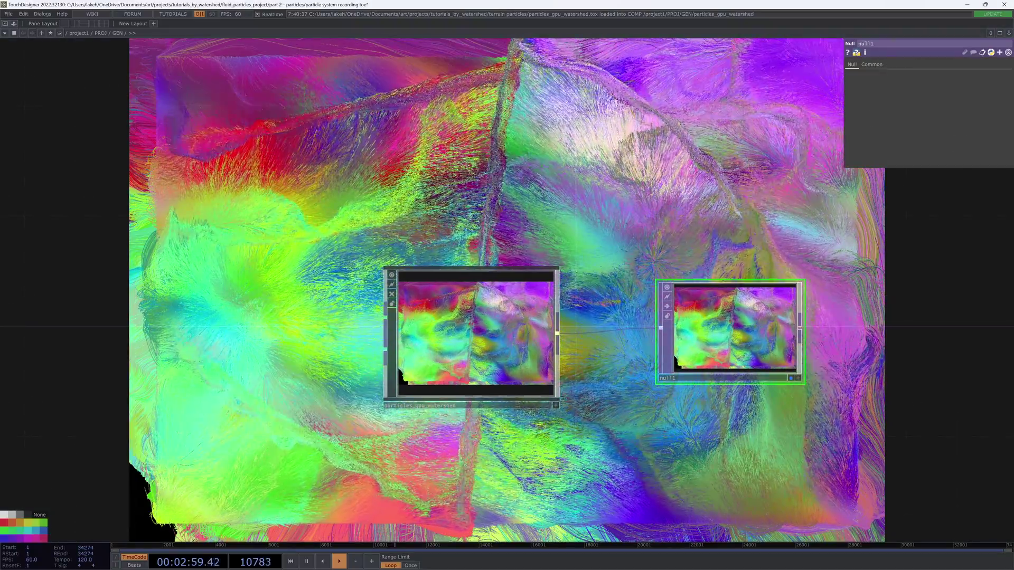
Step: Review the particle component and its Null inside GEN, and GEN's place in the parent PROJ network
left_click_drag(628, 221, 727, 223)
scroll(632, 202, "down", 3)
scroll(631, 352, "down", 2)
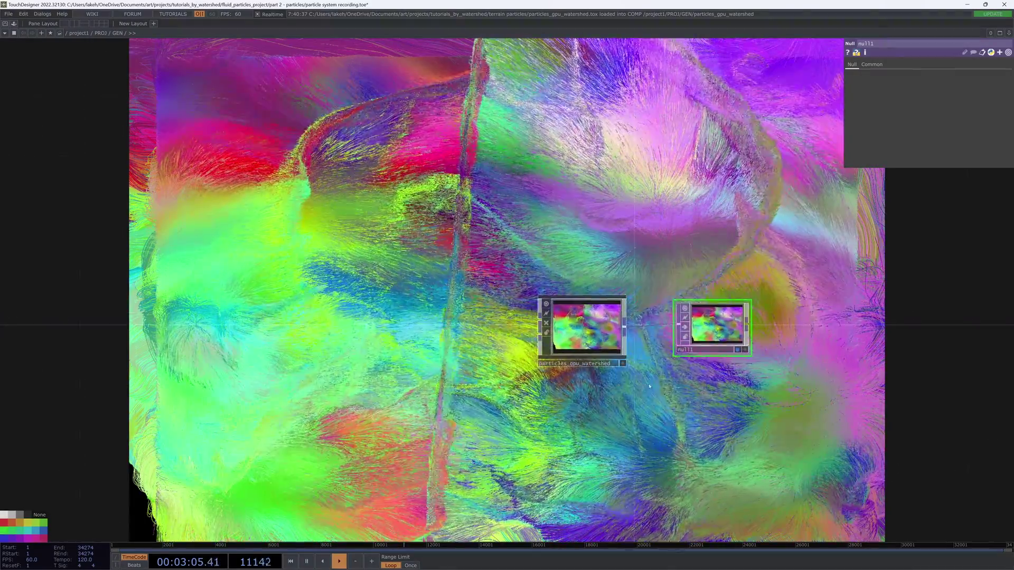
left_click_drag(652, 381, 636, 378)
scroll(635, 378, "up", 1)
scroll(625, 377, "down", 1)
scroll(583, 385, "down", 4)
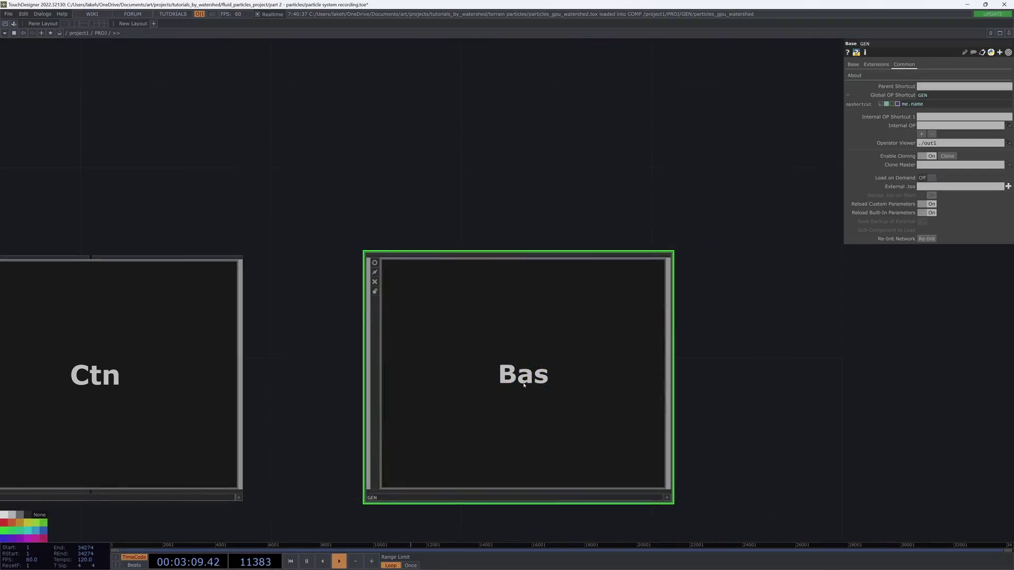
scroll(524, 385, "up", 1)
left_click_drag(573, 322, 616, 322)
scroll(501, 349, "down", 2)
left_click_drag(501, 349, 605, 360)
scroll(605, 361, "down", 2)
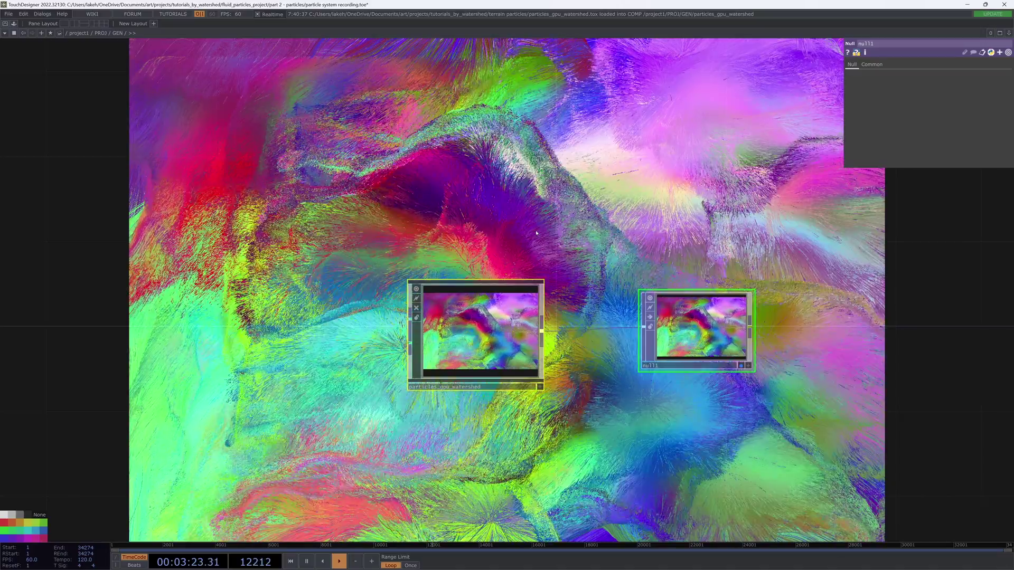
Step: Collapse particles_gpu_watershed and its Null into a Base component named DYNAMIC_PARTICLES_W_ATTRACTORS
right_click(549, 139)
left_click(575, 351)
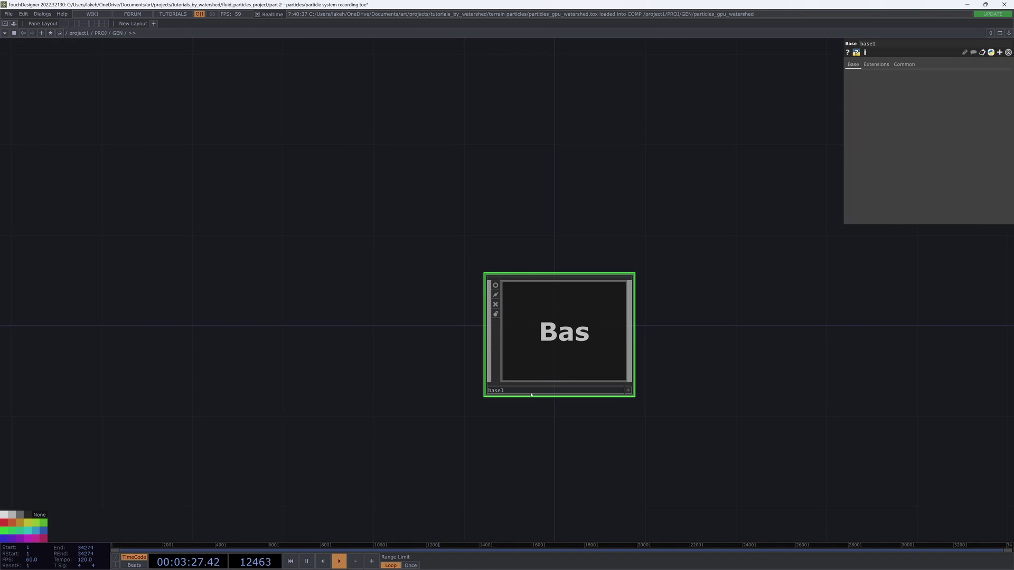
left_click(531, 389)
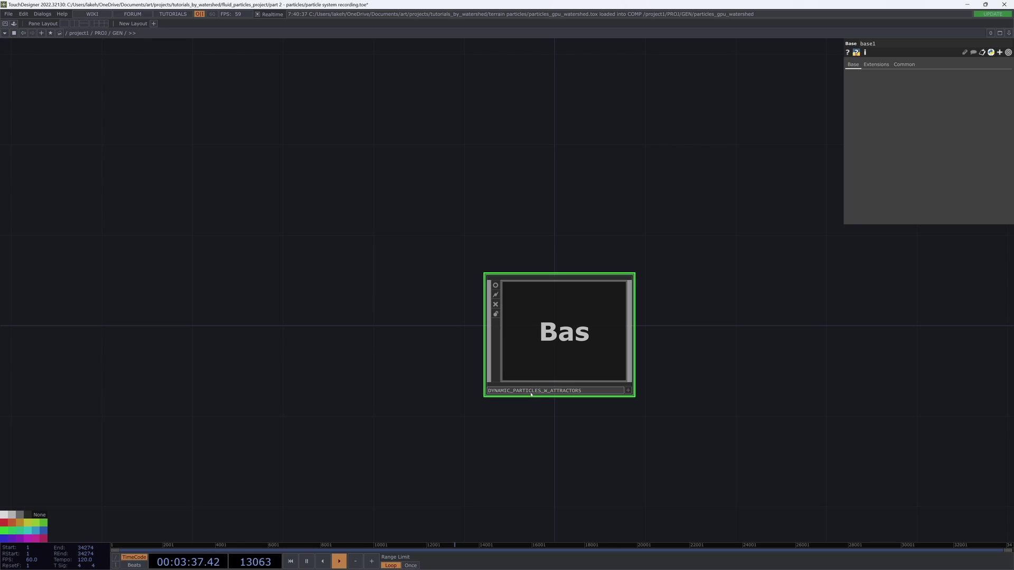
key("Return")
Step: Change the operator type of DYNAMIC_PARTICLES_W_ATTRACTORS to a Container
right_click(593, 280)
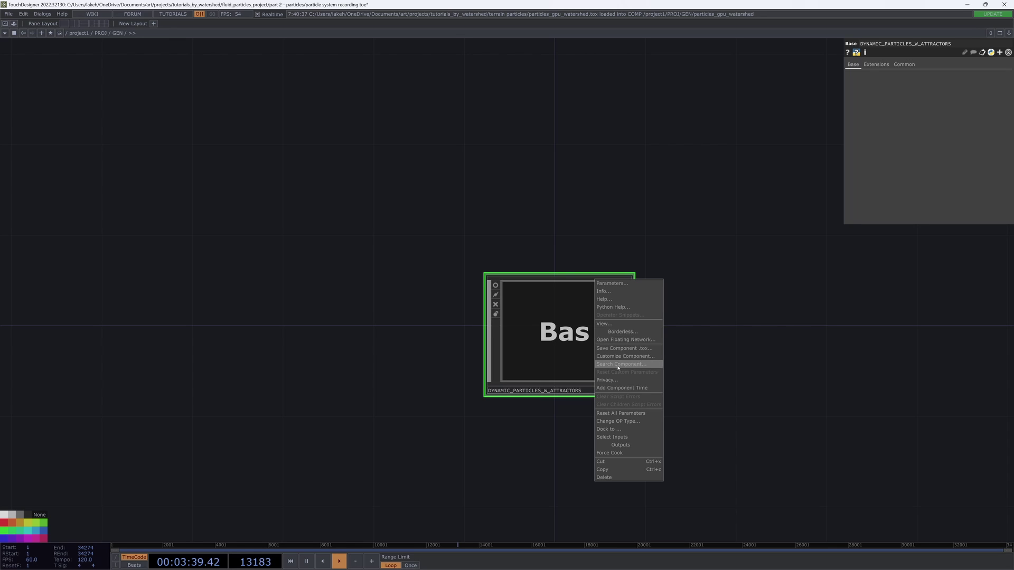
left_click(627, 422)
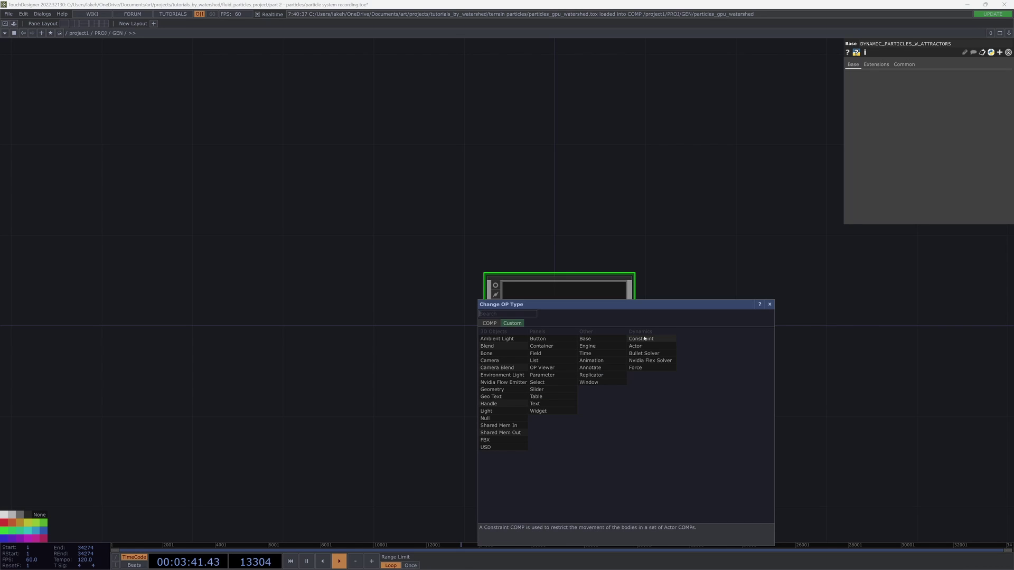
left_click(542, 346)
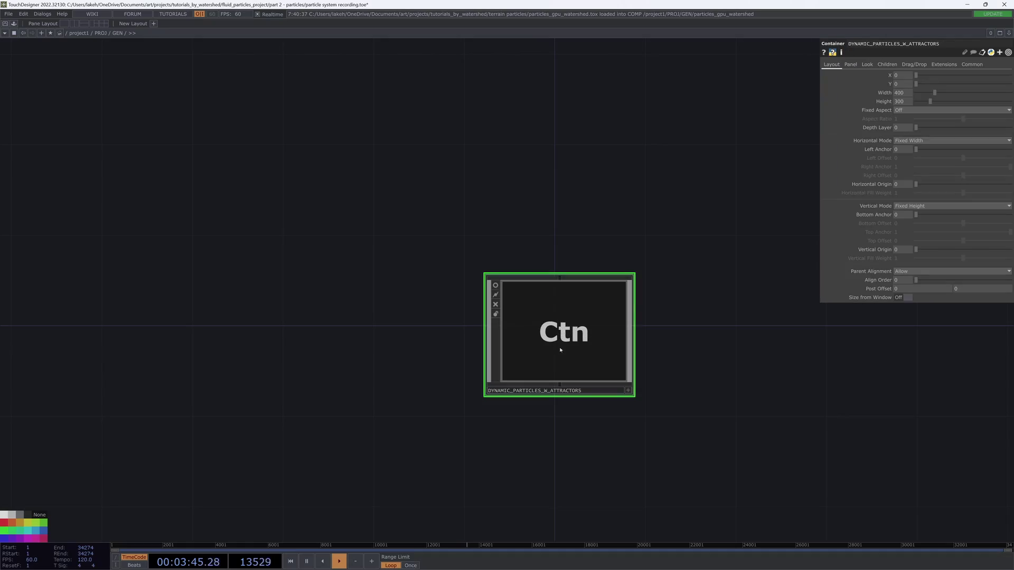
Step: Inside DYNAMIC_PARTICLES_W_ATTRACTORS, move null1 farther from particles_gpu_watershed and align the two nodes horizontally
double_click(553, 315)
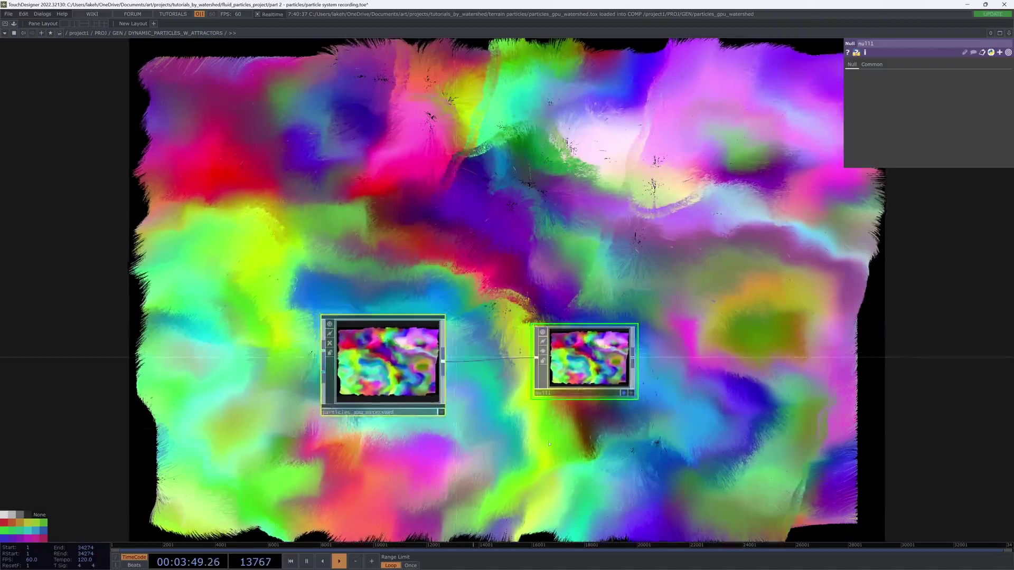
left_click_drag(569, 370, 666, 351)
scroll(699, 399, "down", 2)
left_click_drag(566, 457, 559, 369)
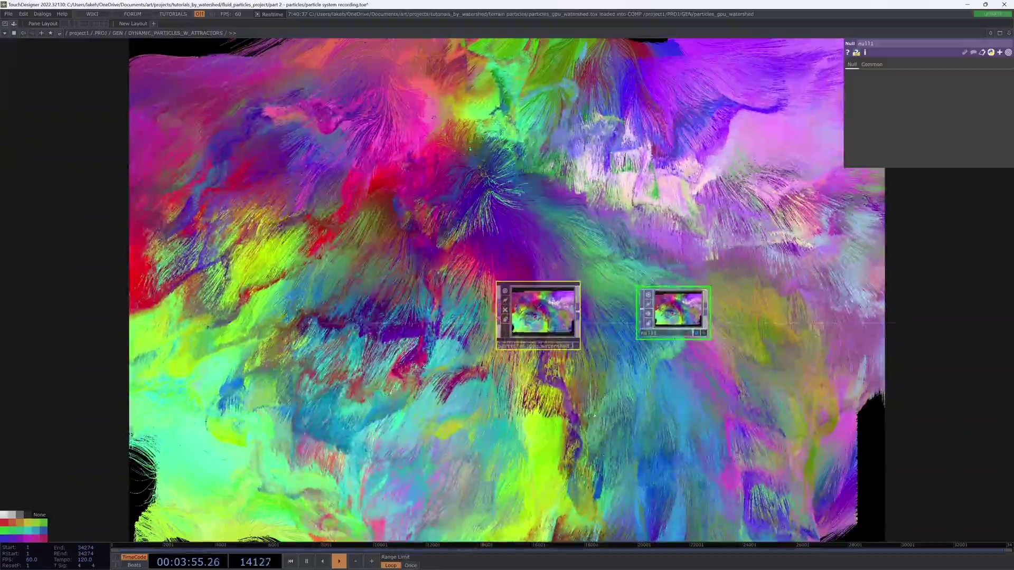
scroll(528, 320, "up", 2)
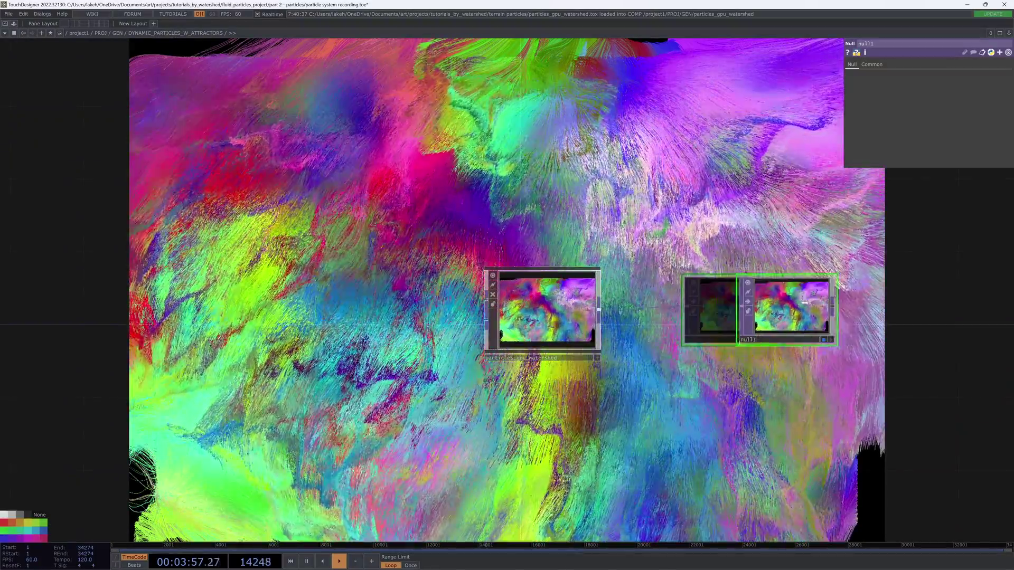
left_click_drag(803, 303, 894, 321)
left_click_drag(525, 308, 526, 326)
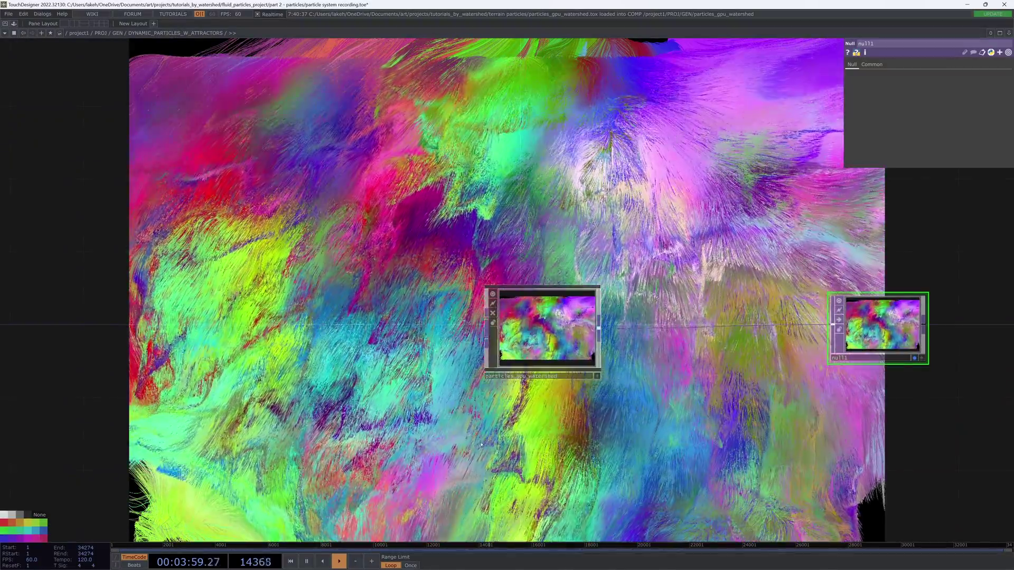
left_click_drag(617, 389, 590, 357)
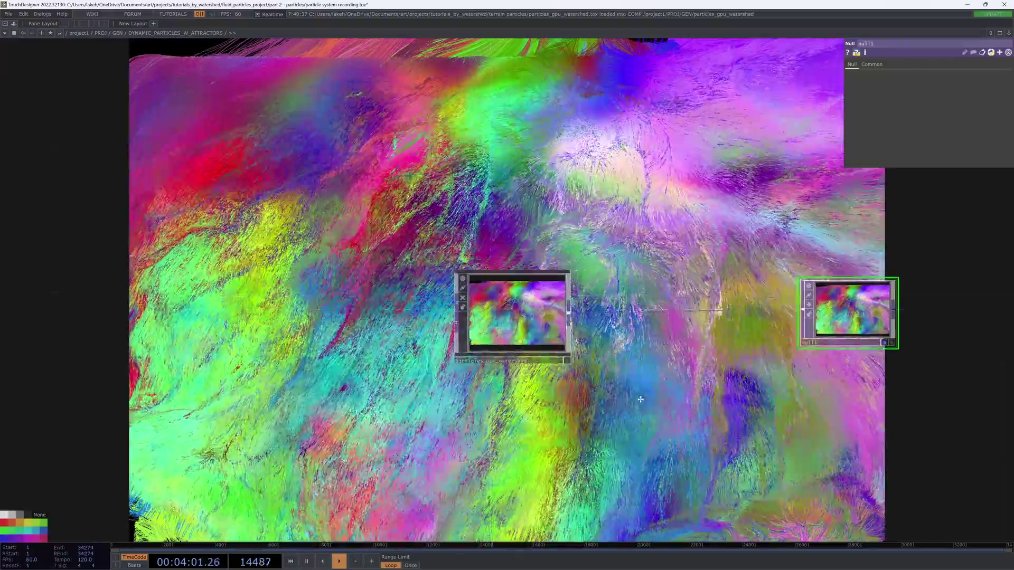
left_click_drag(615, 380, 651, 388)
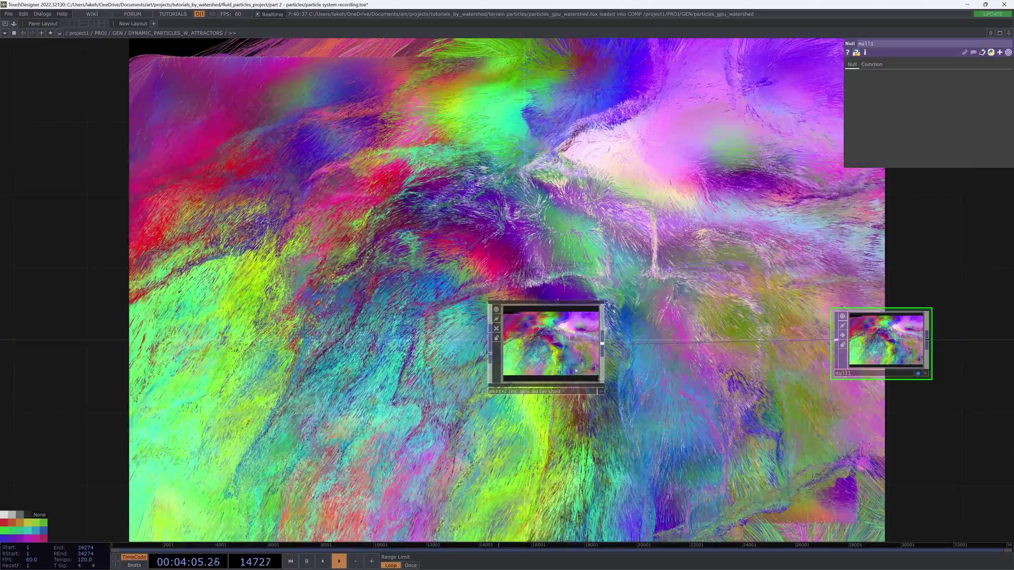
Step: Enter particles_gpu_watershed and rearrange glsl1, both aspect Math nodes, switch1 and pos into an aligned chain above the colour row
left_click(573, 323)
key("i")
left_click_drag(574, 320, 609, 304)
scroll(607, 315, "up", 2)
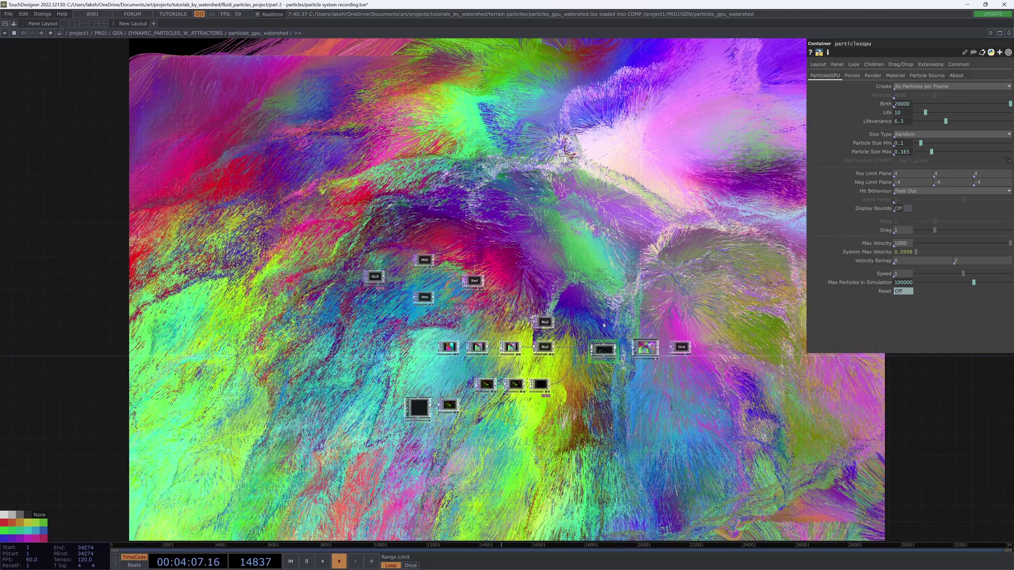
scroll(604, 325, "up", 3)
left_click_drag(516, 259, 672, 273)
scroll(694, 296, "down", 3)
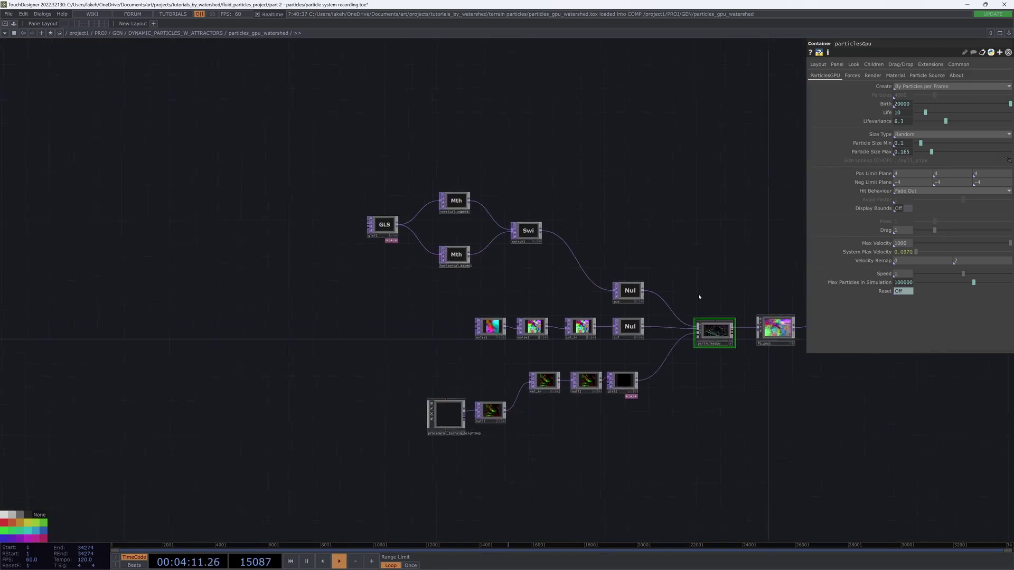
left_click(452, 262)
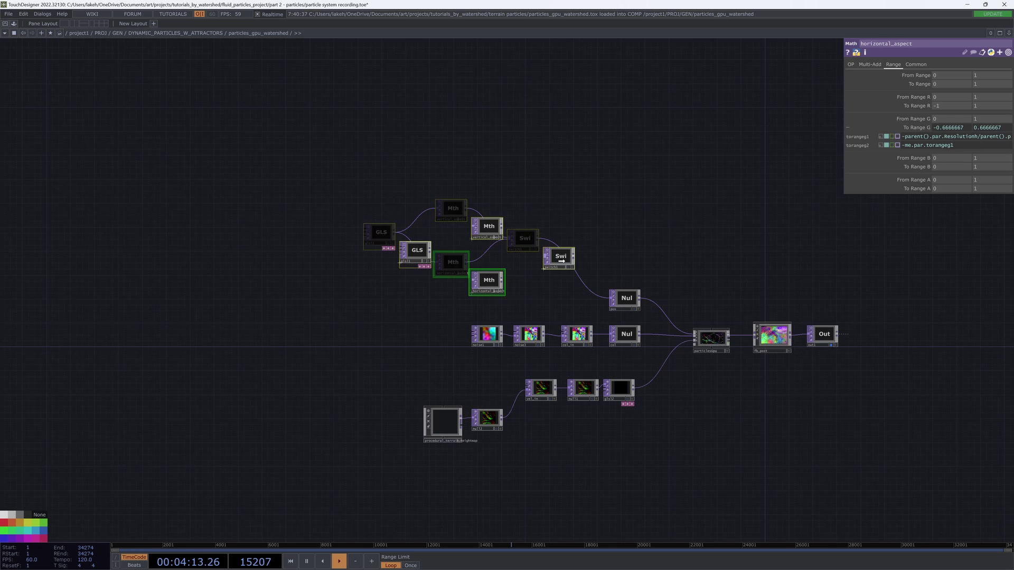
left_click_drag(561, 259, 619, 252)
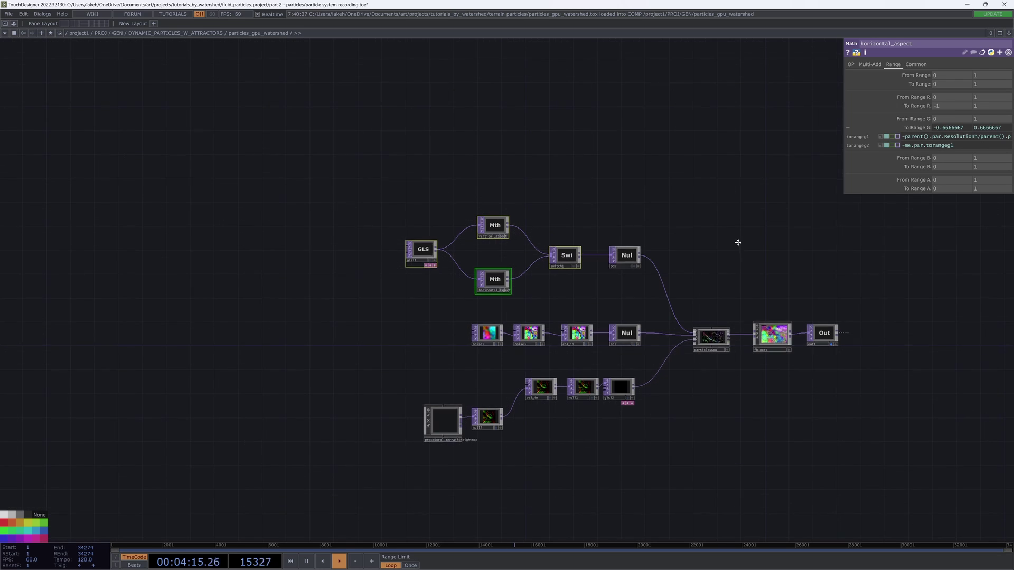
left_click_drag(737, 243, 715, 187)
Step: Arrange procedural_terrain_heightmap, null2, vel_in, null1 and glsl2 in one row below the colour chain
left_click(422, 370)
left_click_drag(423, 370, 434, 342)
left_click_drag(659, 401, 374, 335)
right_click_drag(374, 335, 375, 334)
left_click_drag(518, 333, 523, 356)
left_click_drag(557, 307, 535, 323)
scroll(535, 323, "up", 3)
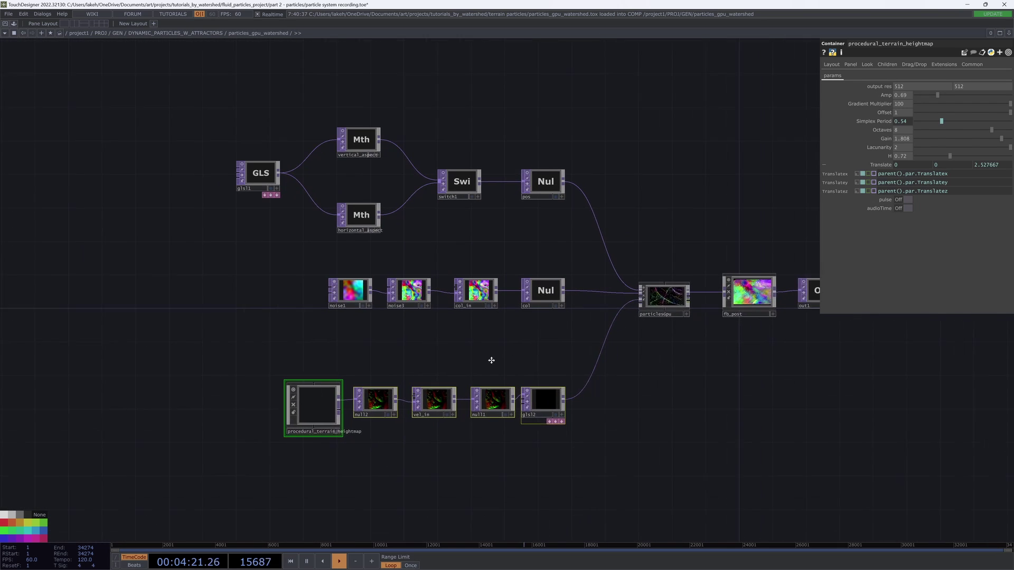
scroll(515, 367, "up", 3)
left_click_drag(495, 350, 596, 345)
left_click_drag(481, 184, 554, 249)
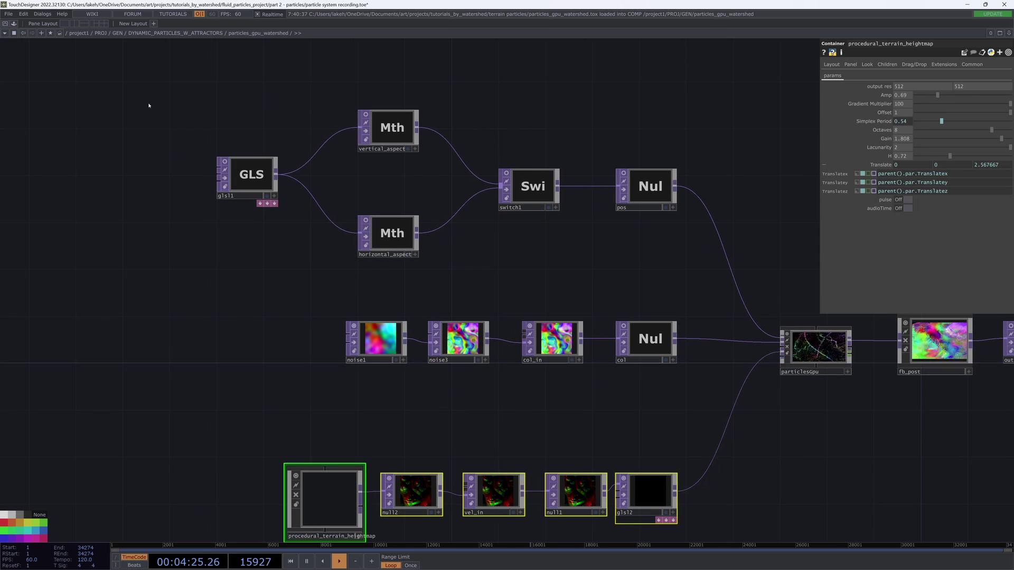
Step: Turn on the node viewers of glsl1, vertical_aspect, horizontal_aspect, switch1 and pos together
right_click_drag(149, 102, 656, 275)
left_click(225, 170)
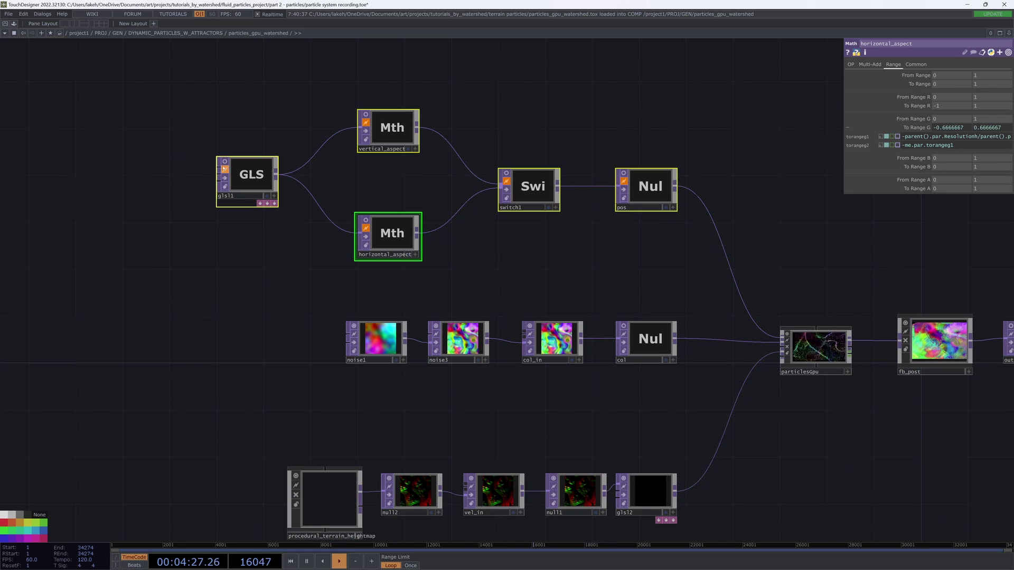
left_click(225, 170)
left_click(224, 162)
Step: Examine the position texture chain from glsl1 through the vertical and horizontal aspect Math nodes to switch1 and pos
scroll(244, 181, "up", 2)
scroll(243, 181, "up", 5)
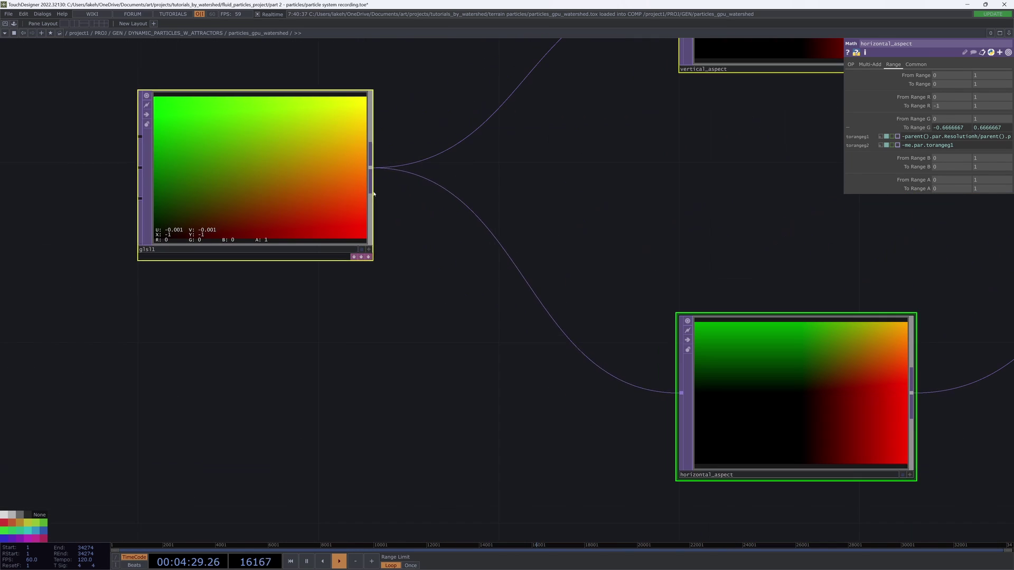
left_click_drag(482, 189, 670, 244)
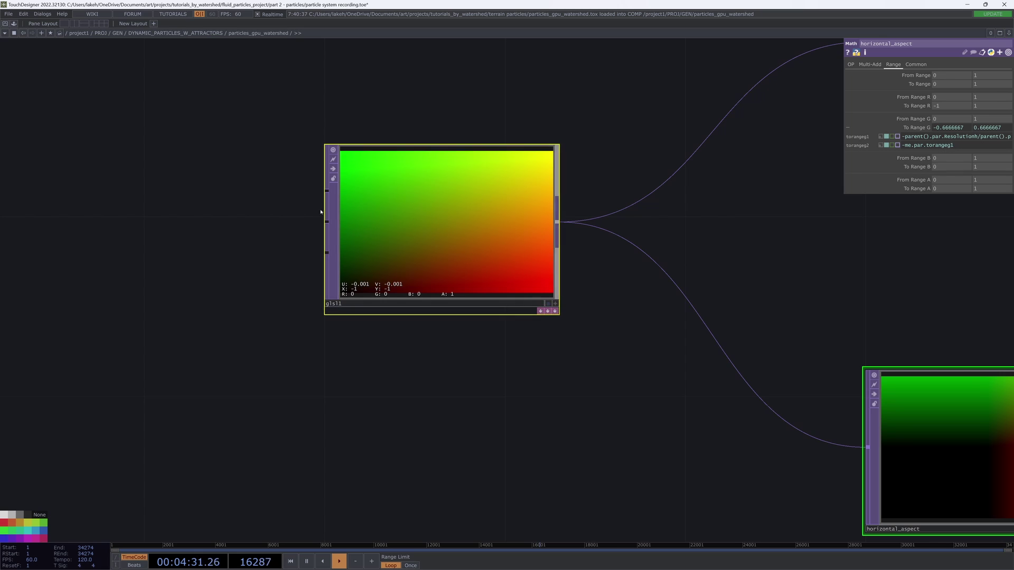
scroll(474, 186, "down", 4)
left_click_drag(465, 185, 11, 128)
scroll(327, 147, "down", 3)
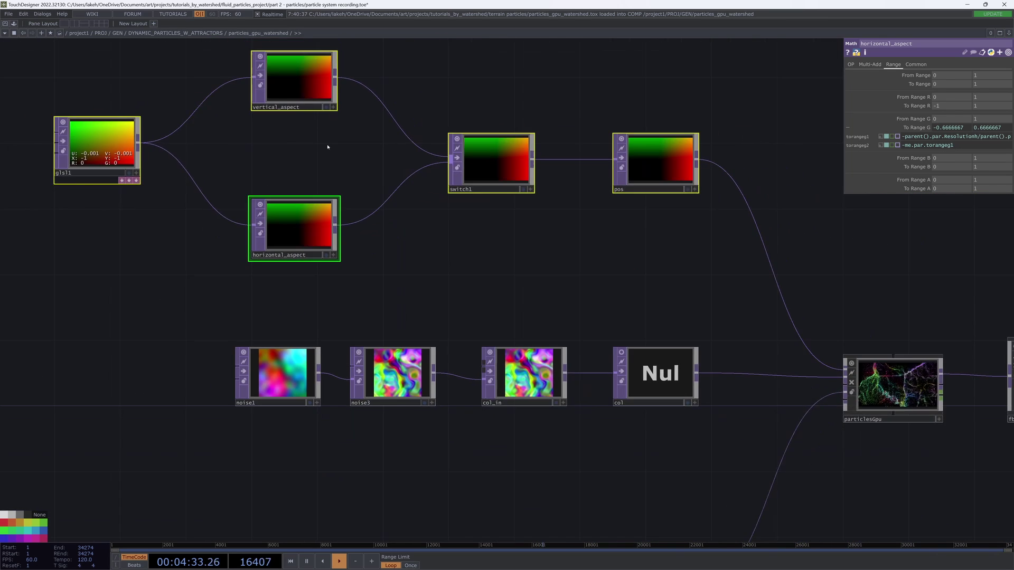
left_click_drag(328, 147, 445, 180)
right_click_drag(335, 98, 462, 334)
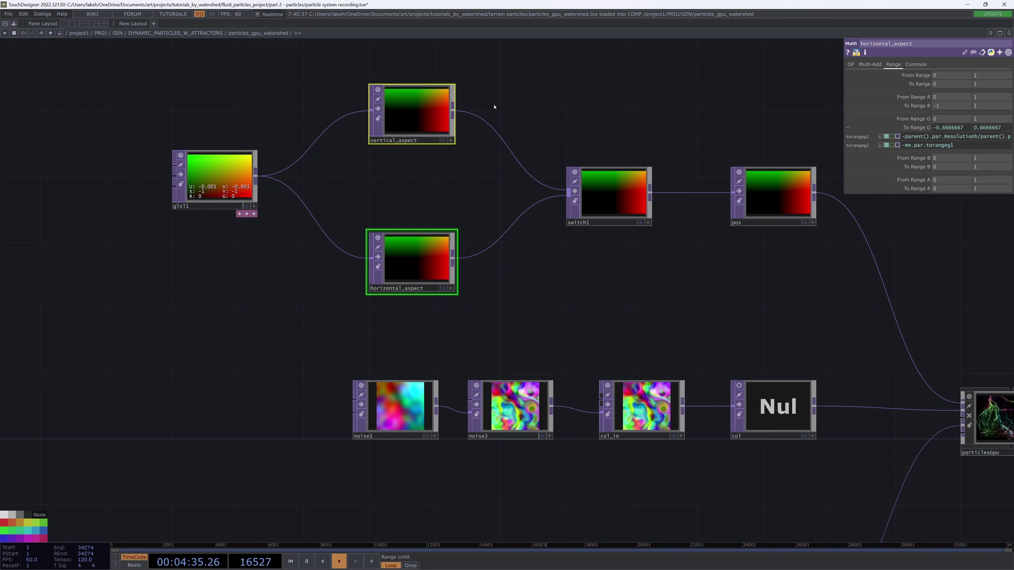
left_click_drag(519, 246, 445, 228)
mouse_move(622, 288)
left_mouse_down()
mouse_move(517, 254)
mouse_move(521, 194)
left_mouse_up()
left_click(516, 254)
Step: Examine the colour chain from noise1 and noise3 through col_in to the col Null
scroll(516, 254, "down", 3)
left_click_drag(502, 383, 538, 380)
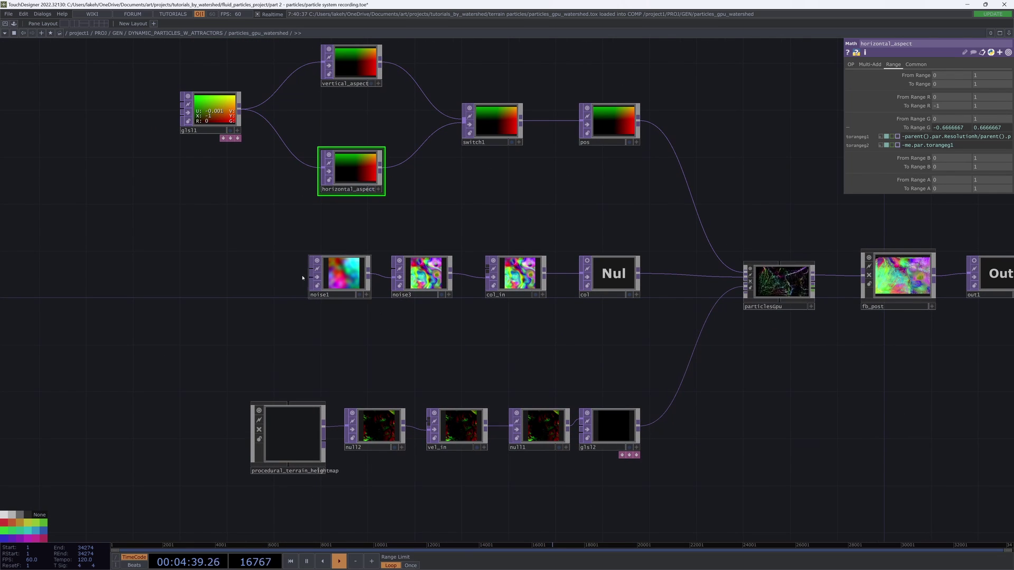
right_click_drag(405, 306, 494, 322)
scroll(420, 303, "up", 6)
left_click_drag(418, 302, 523, 306)
scroll(523, 306, "down", 1)
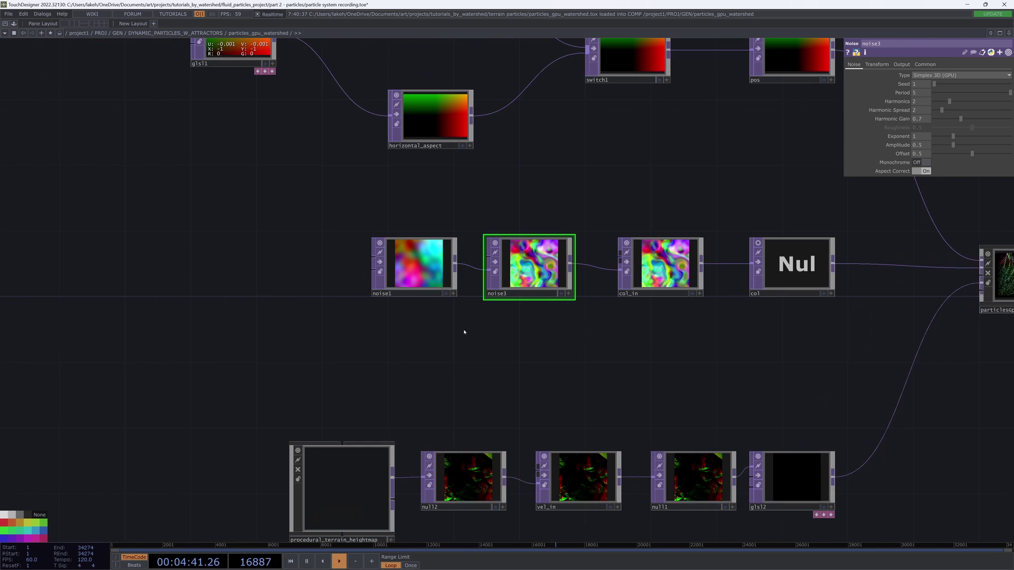
left_click_drag(699, 355, 700, 358)
scroll(696, 370, "up", 6)
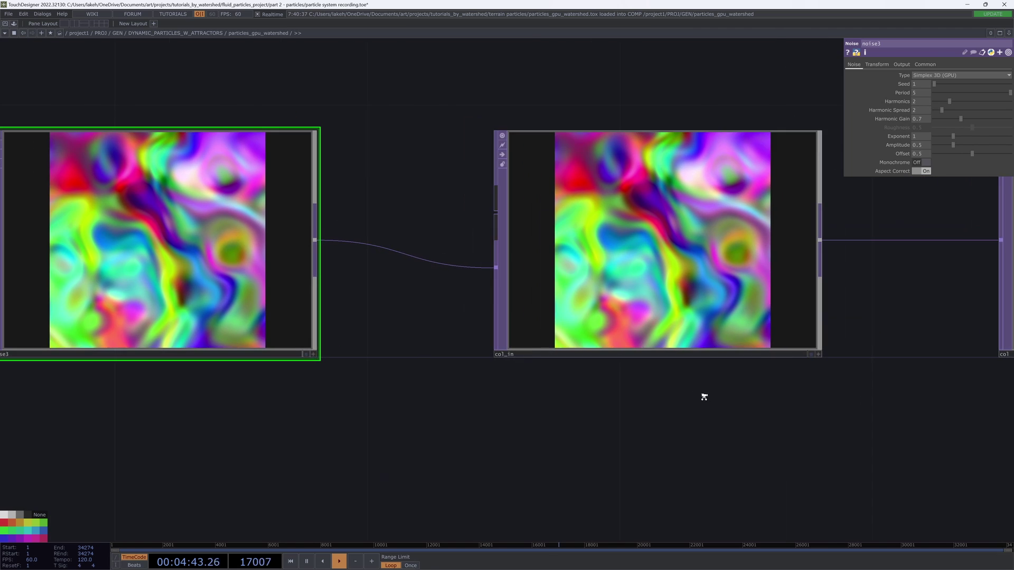
scroll(686, 412, "down", 3)
left_click_drag(679, 425, 685, 389)
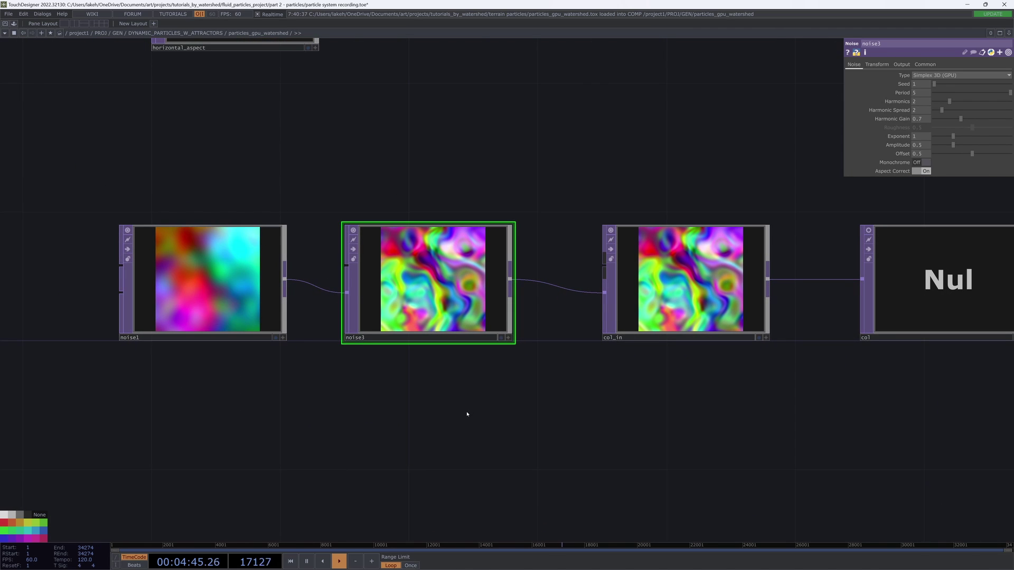
Step: Examine the velocity chain from procedural_terrain_heightmap to glsl2 and the particle output of particlesGpu
scroll(466, 414, "down", 3)
left_click_drag(478, 420, 265, 177)
left_click_drag(409, 234, 658, 157)
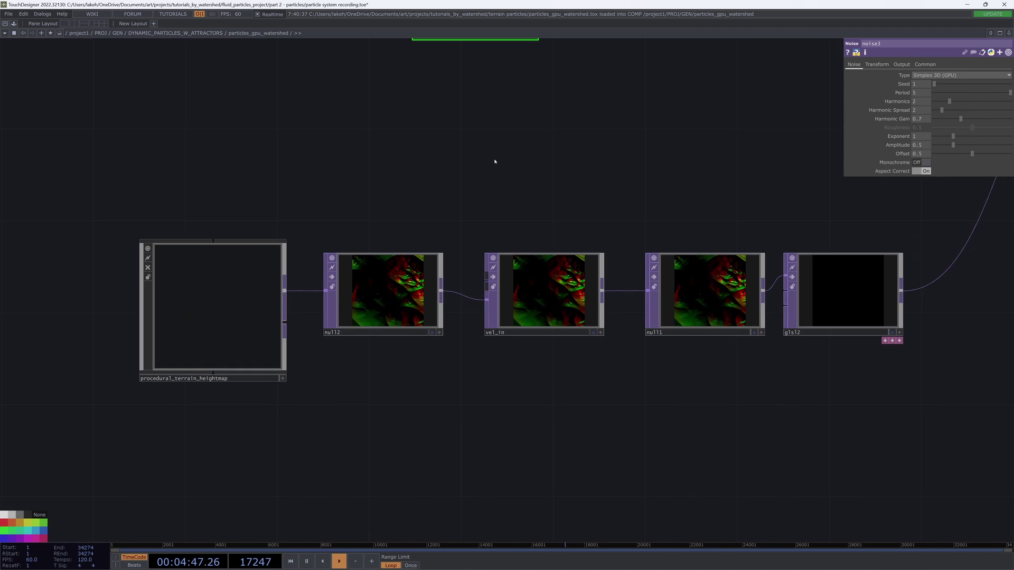
left_click_drag(490, 173, 482, 216)
scroll(420, 249, "down", 4)
left_click_drag(807, 221, 685, 384)
scroll(692, 328, "up", 8)
scroll(652, 256, "up", 3)
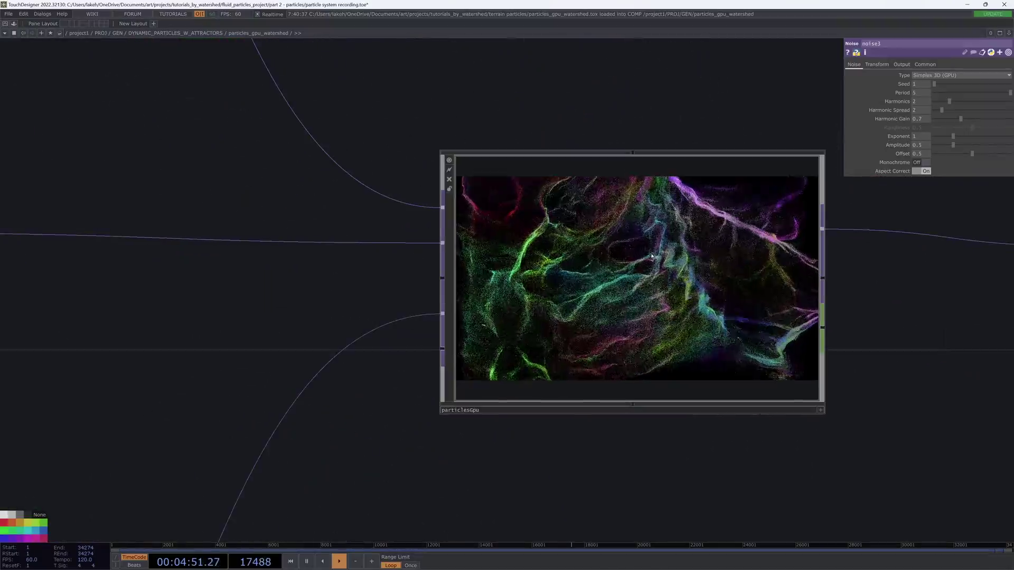
scroll(652, 256, "up", 3)
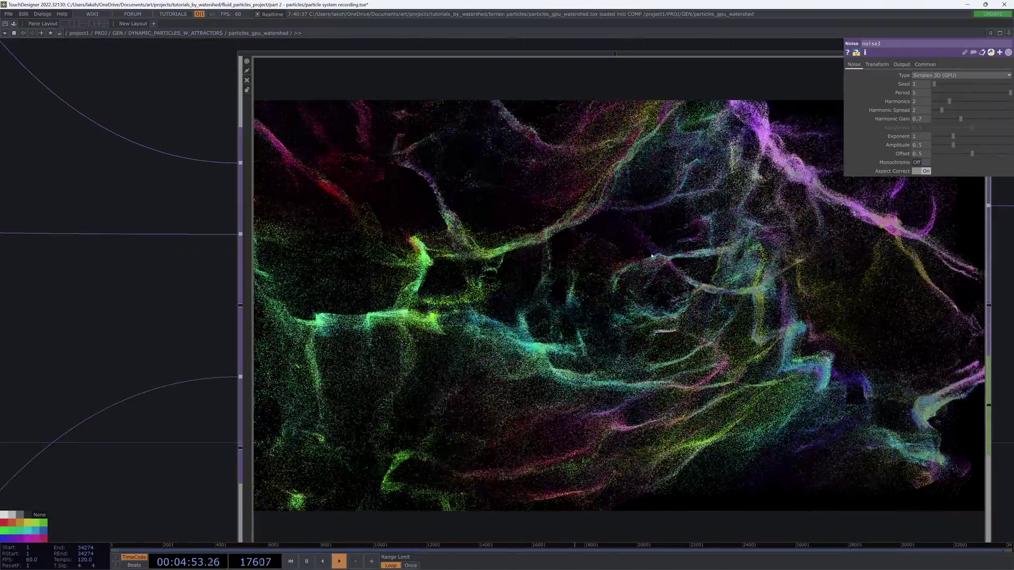
Step: Examine the output chain from particlesGpu through fb_post to out1
scroll(652, 256, "down", 4)
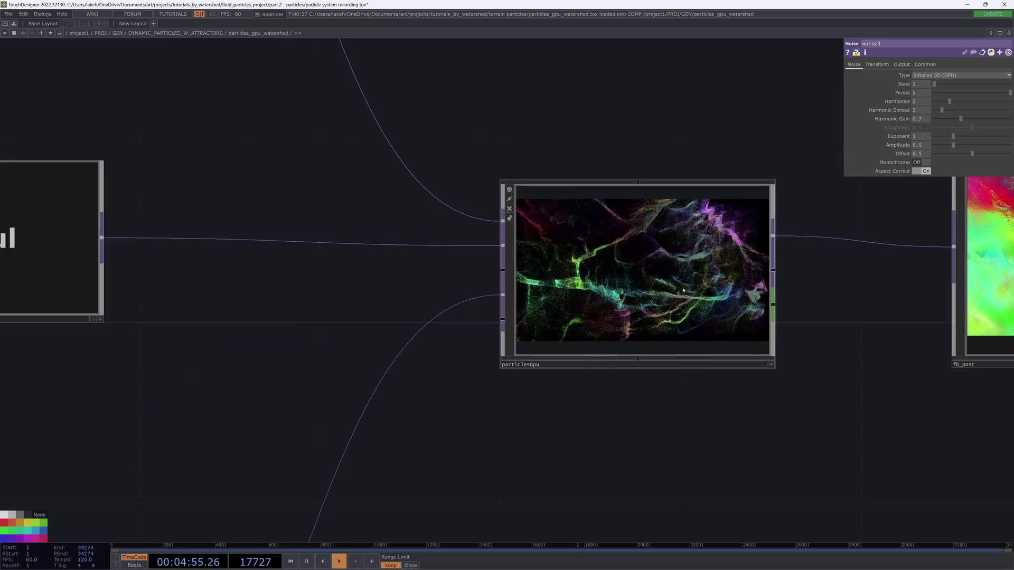
scroll(756, 316, "down", 4)
left_click_drag(834, 391, 599, 437)
left_click_drag(724, 432, 687, 434)
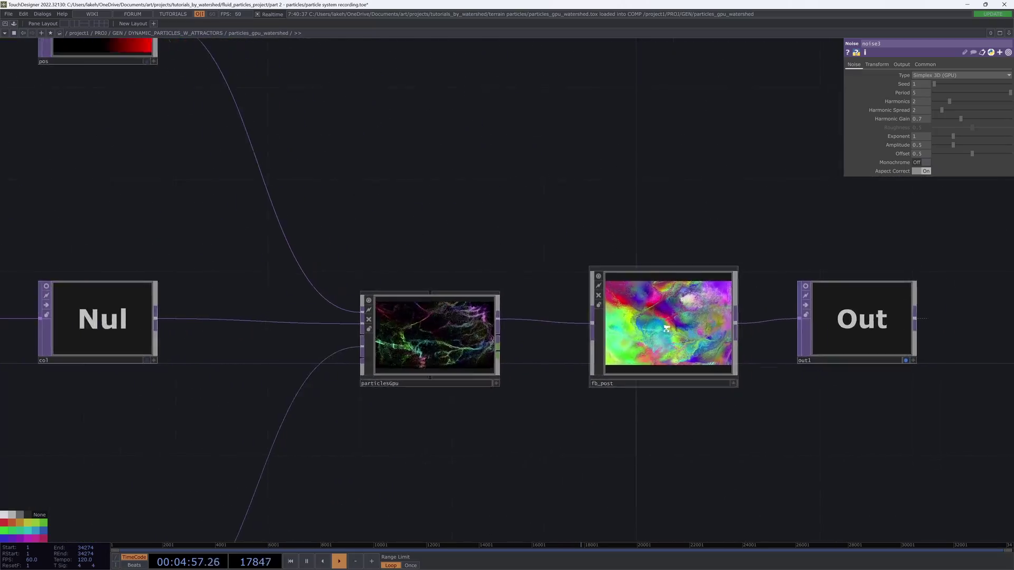
scroll(667, 329, "up", 5)
scroll(676, 310, "down", 3)
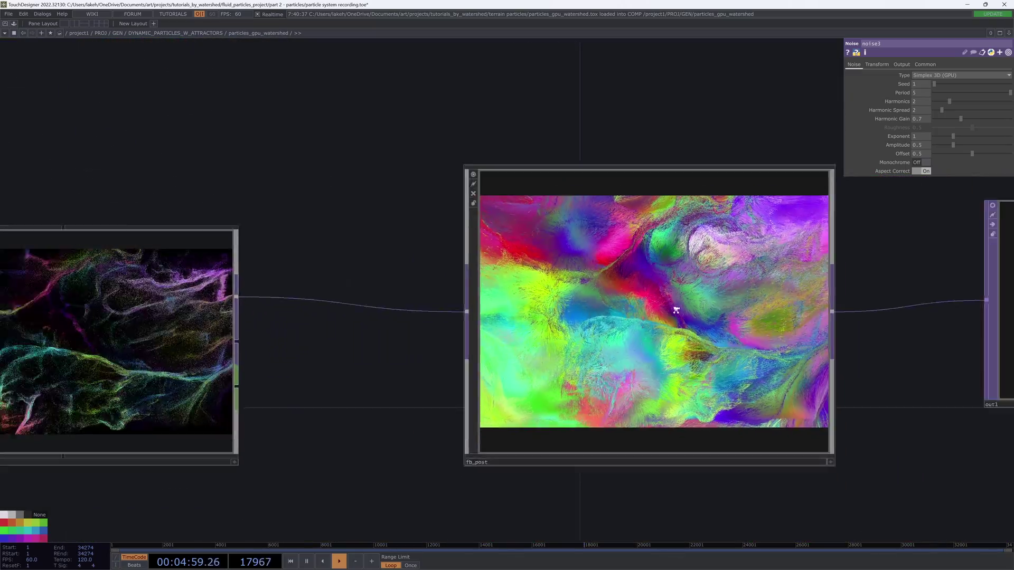
Step: Go back up to DYNAMIC_PARTICLES_W_ATTRACTORS and show the particle output of particles_gpu_watershed as the network background
scroll(675, 311, "down", 10)
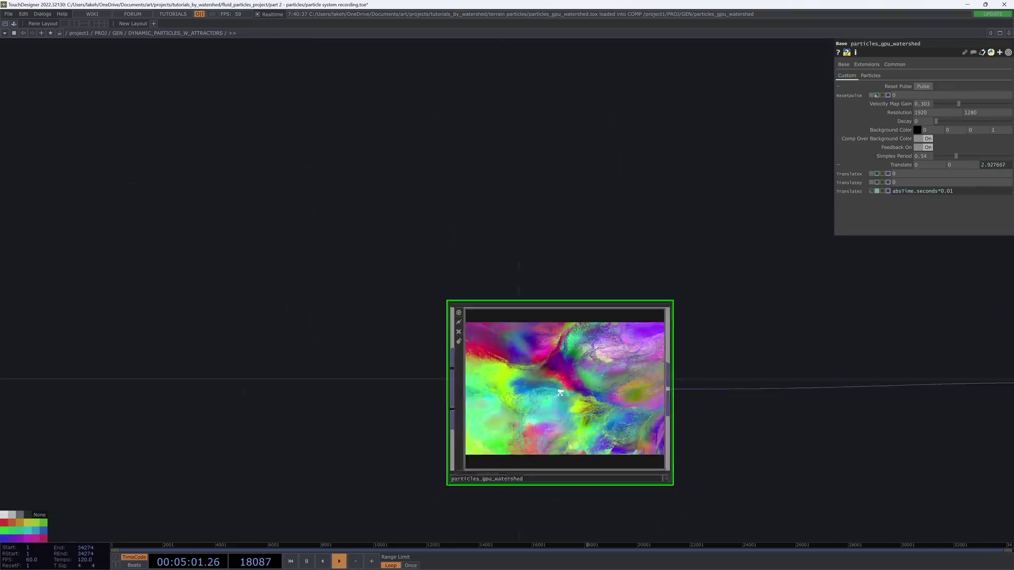
left_click_drag(679, 374, 674, 316)
scroll(675, 320, "up", 2)
left_click_drag(969, 326, 868, 342)
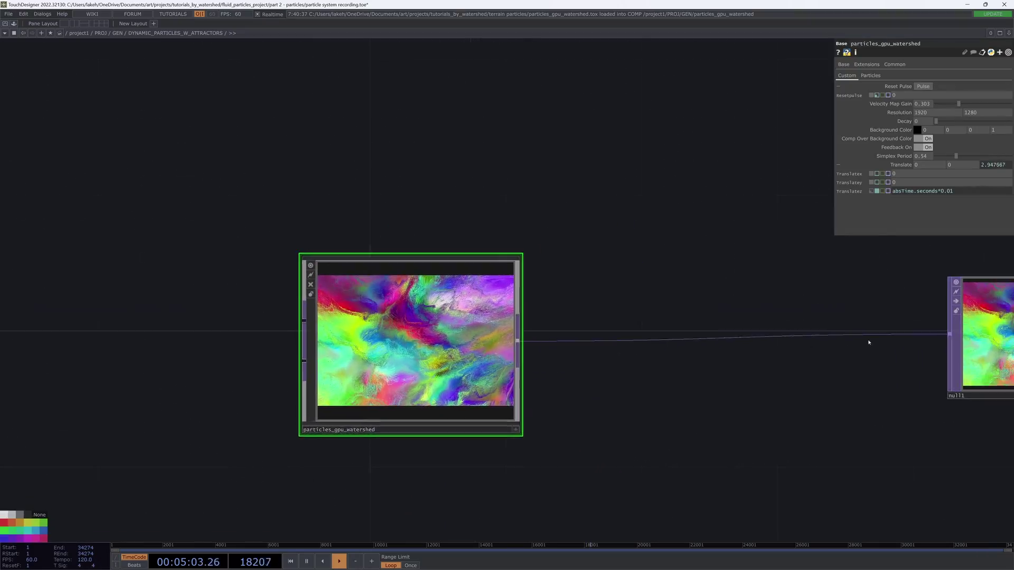
left_click_drag(867, 386, 800, 385)
key("d")
left_click_drag(603, 244, 737, 256)
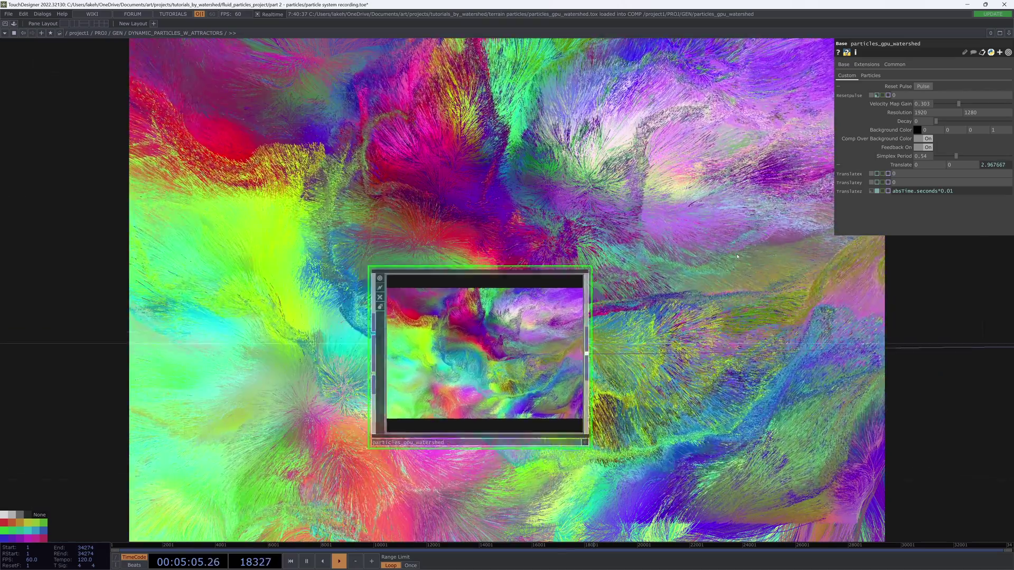
scroll(795, 257, "down", 3)
left_click_drag(981, 330, 741, 330)
left_click_drag(742, 232, 742, 280)
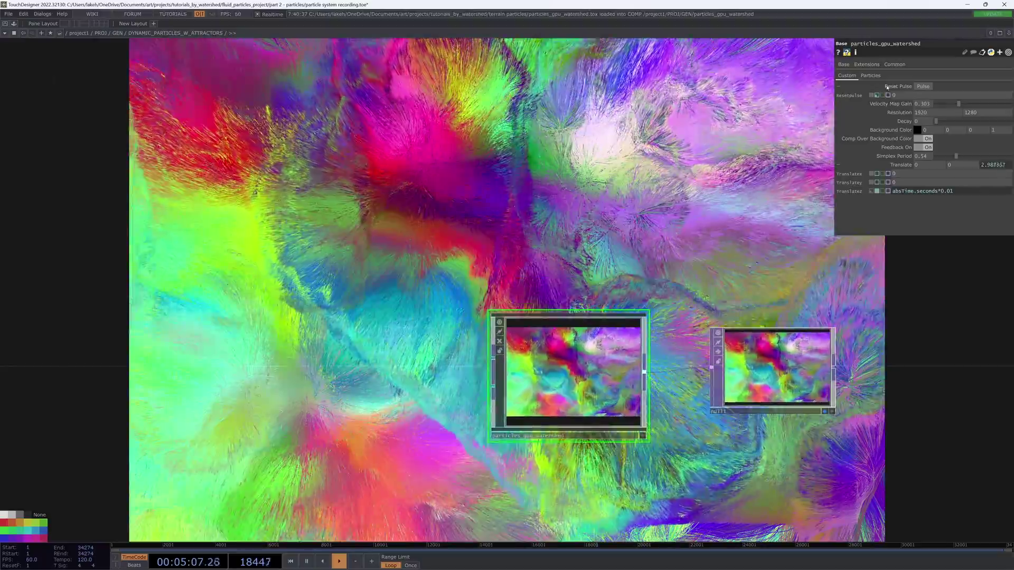
Step: Review the Particles parameters of particles_gpu_watershed and set its Decay to about 0.0085
left_click(870, 76)
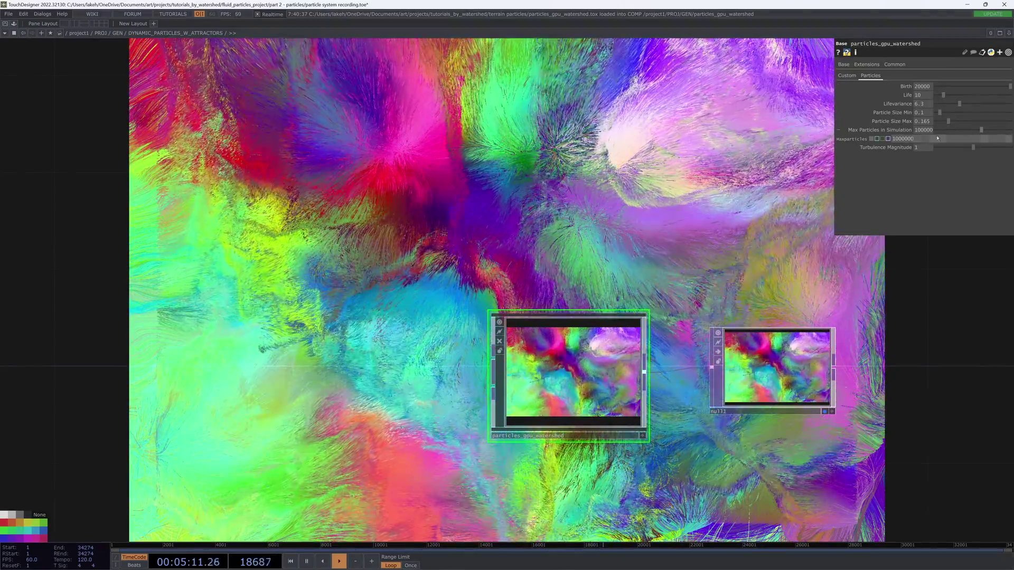
left_click(845, 75)
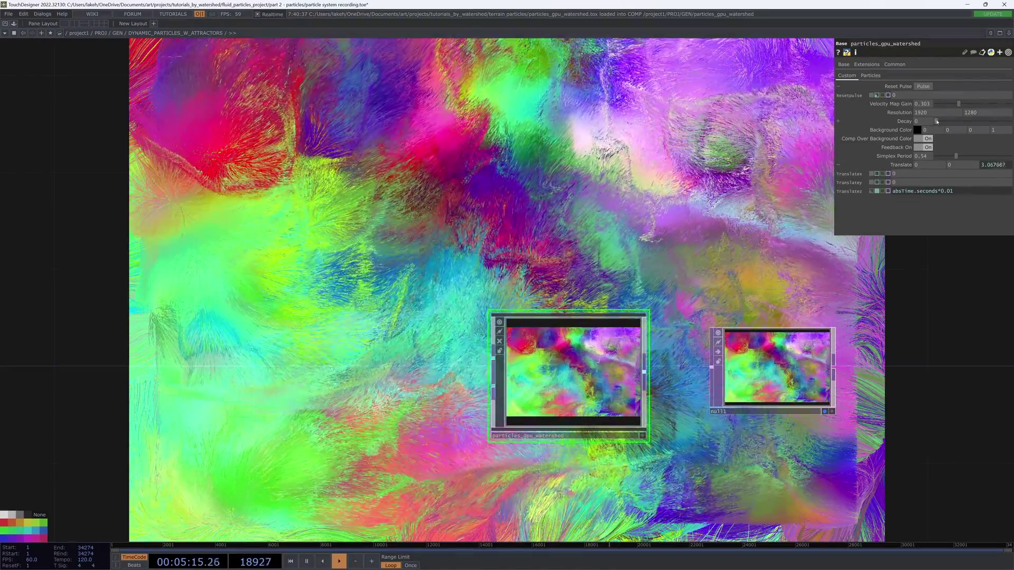
left_click_drag(942, 122, 953, 121)
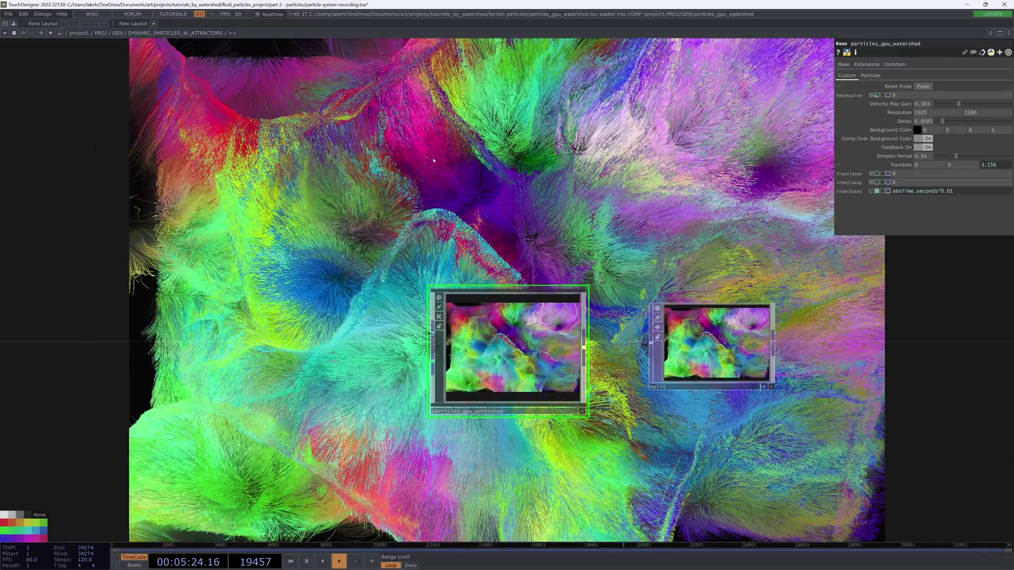
left_click_drag(433, 160, 417, 152)
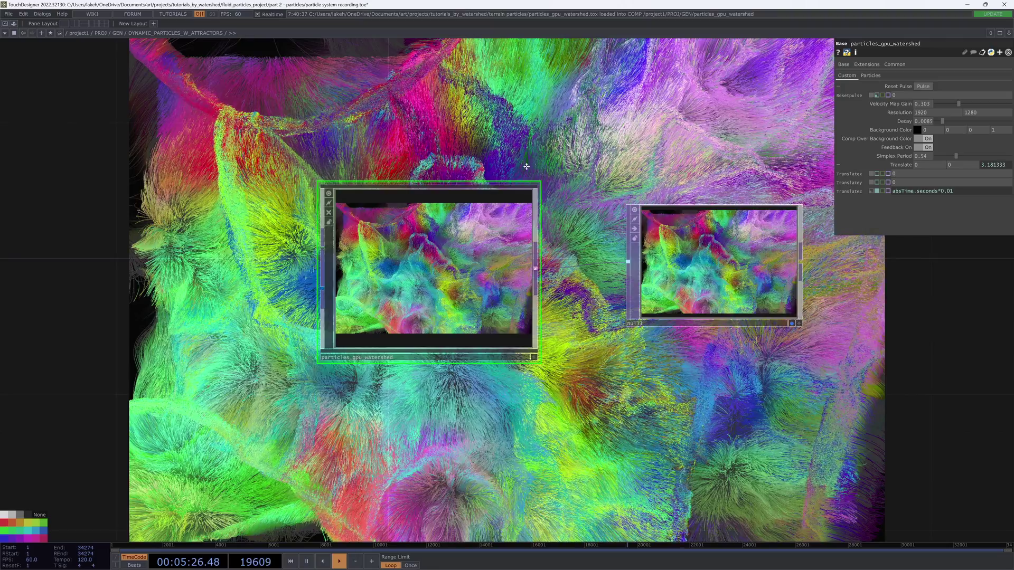
left_click_drag(525, 165, 622, 196)
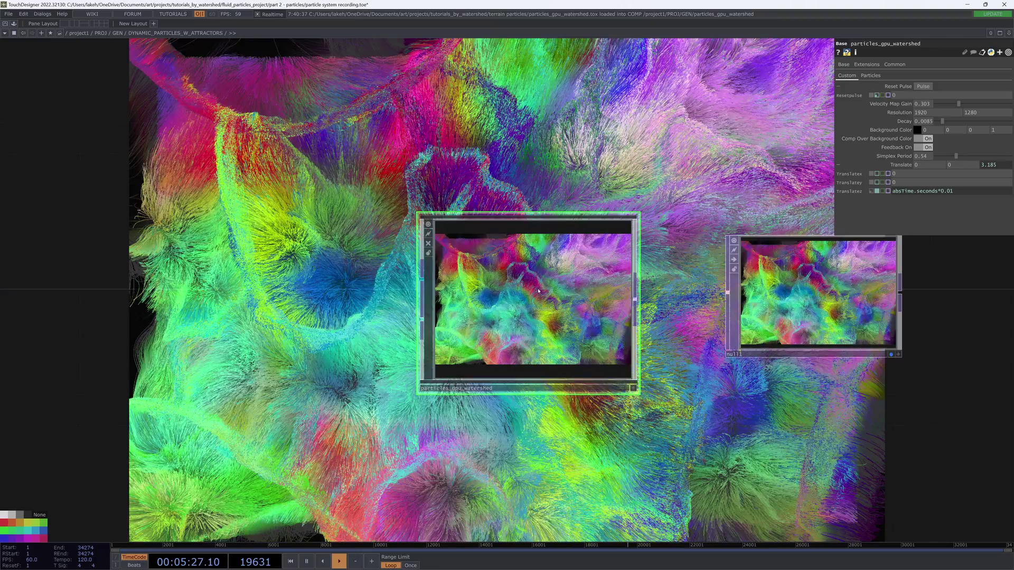
Step: Enter particles_gpu_watershed and shift noise1, noise3, col_in and col to the left to free space before particlesGpu
key("i")
left_click_drag(334, 282, 568, 306)
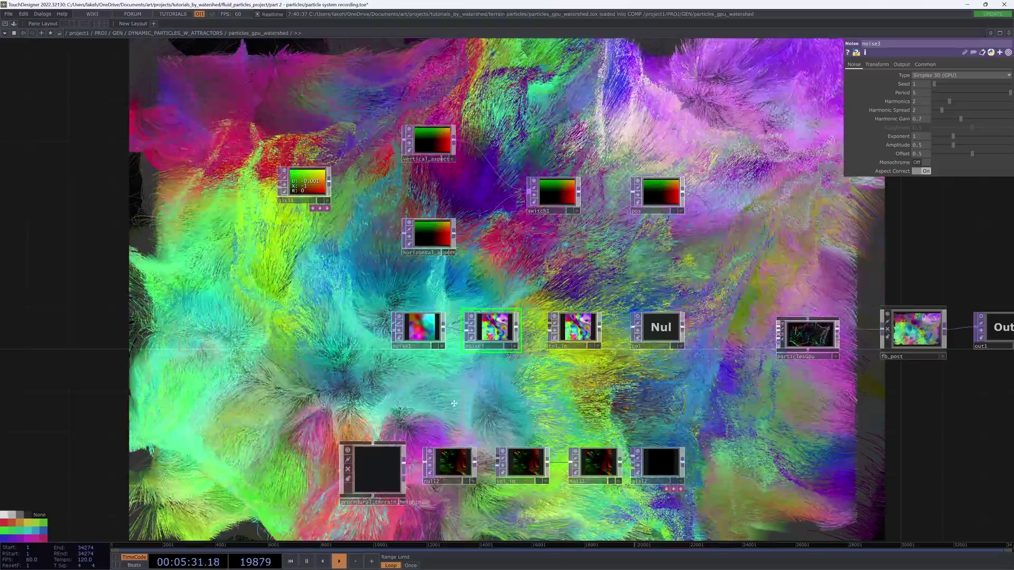
left_click_drag(454, 404, 461, 402)
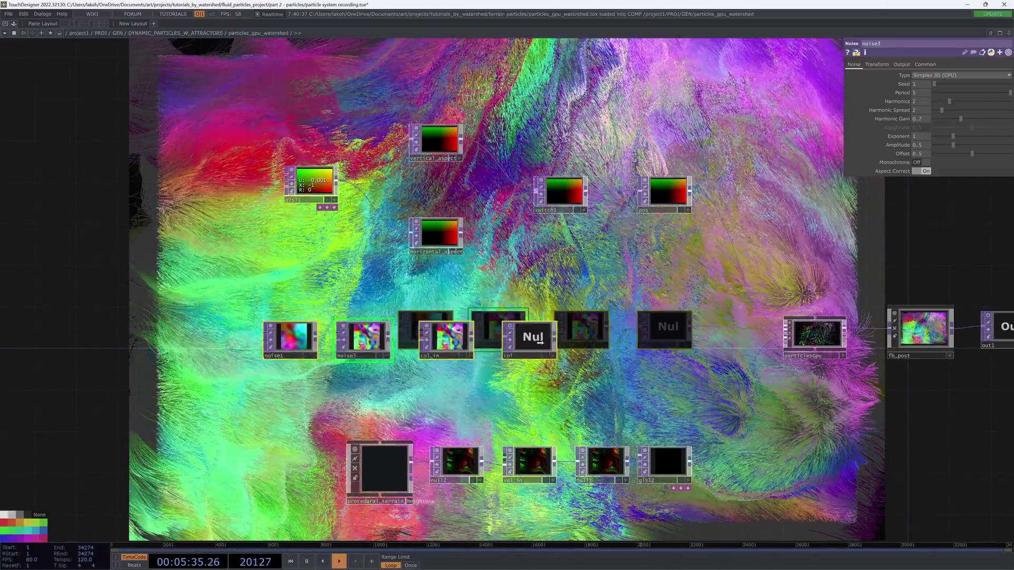
left_click_drag(405, 341, 374, 340)
left_click_drag(408, 376, 479, 364)
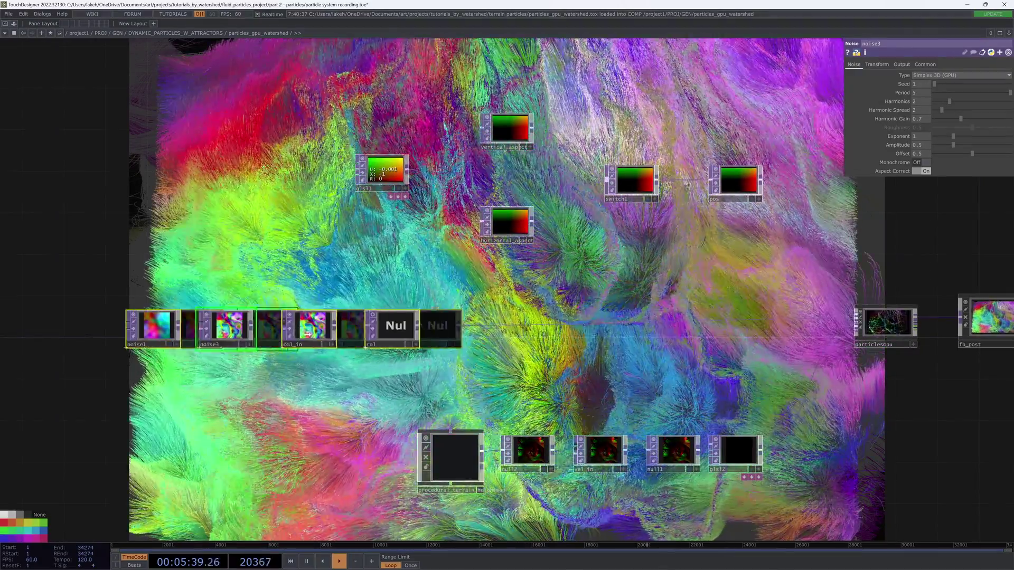
left_click_drag(457, 350, 392, 344)
left_click_drag(517, 368, 535, 340)
left_click(403, 423)
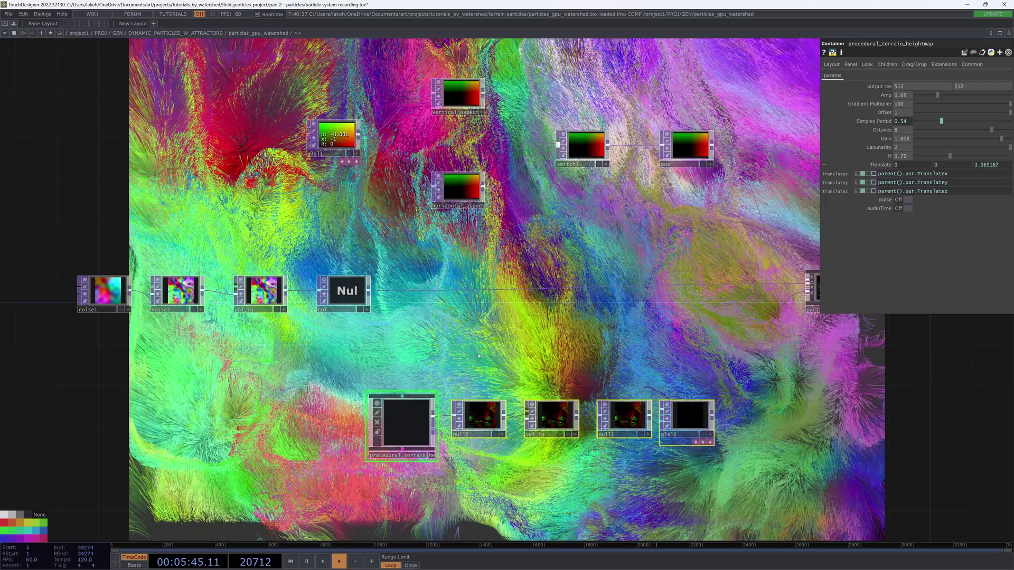
left_click_drag(474, 358, 452, 380)
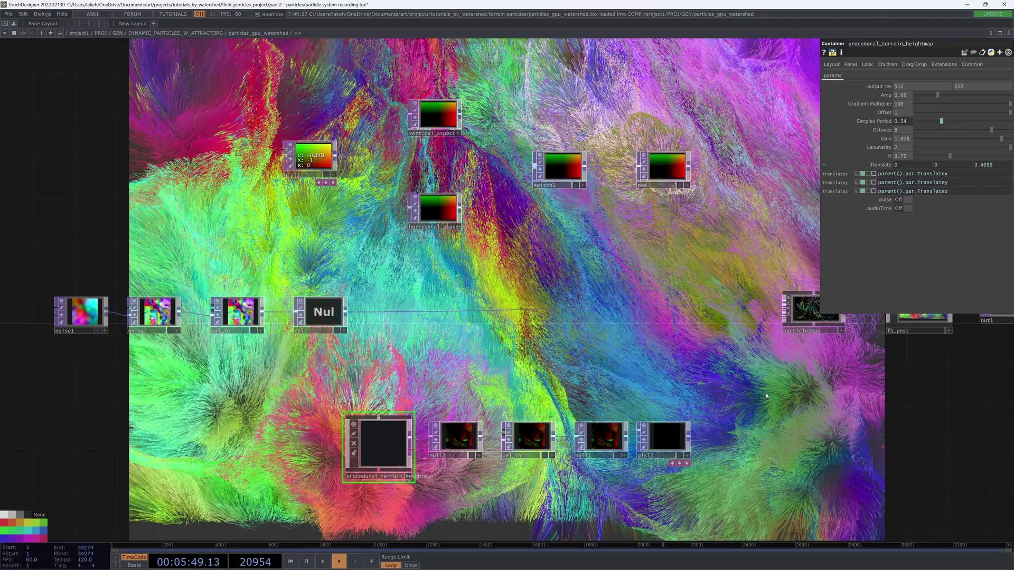
left_click_drag(761, 411, 684, 425)
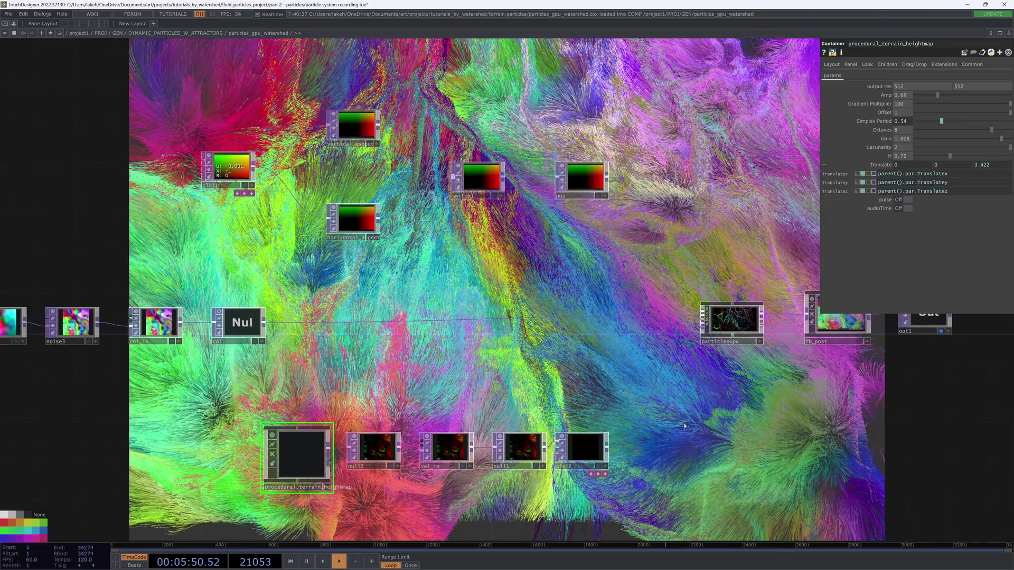
scroll(613, 404, "down", 4)
scroll(644, 402, "up", 2)
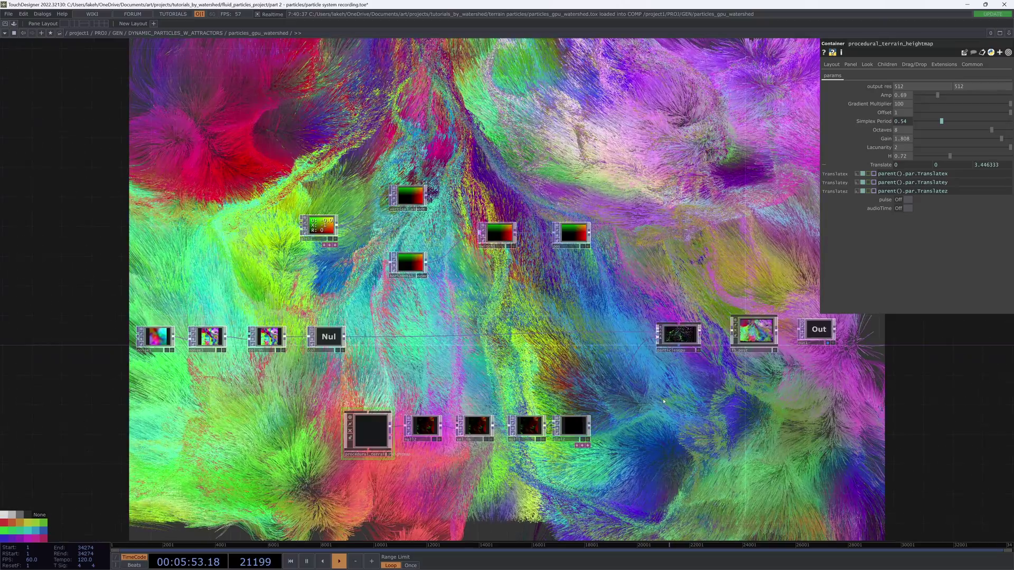
left_click_drag(664, 402, 676, 367)
scroll(607, 379, "up", 3)
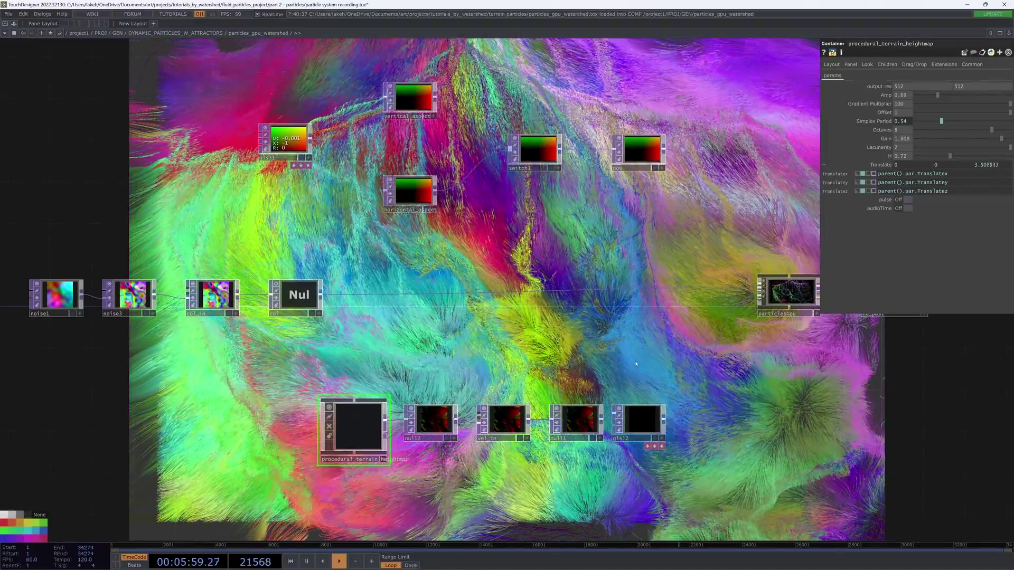
Step: Load the FLUID_SIMULATION component from new_network > simulations > fluid simulation and place it between the colour and velocity chains
key("ctrl+l")
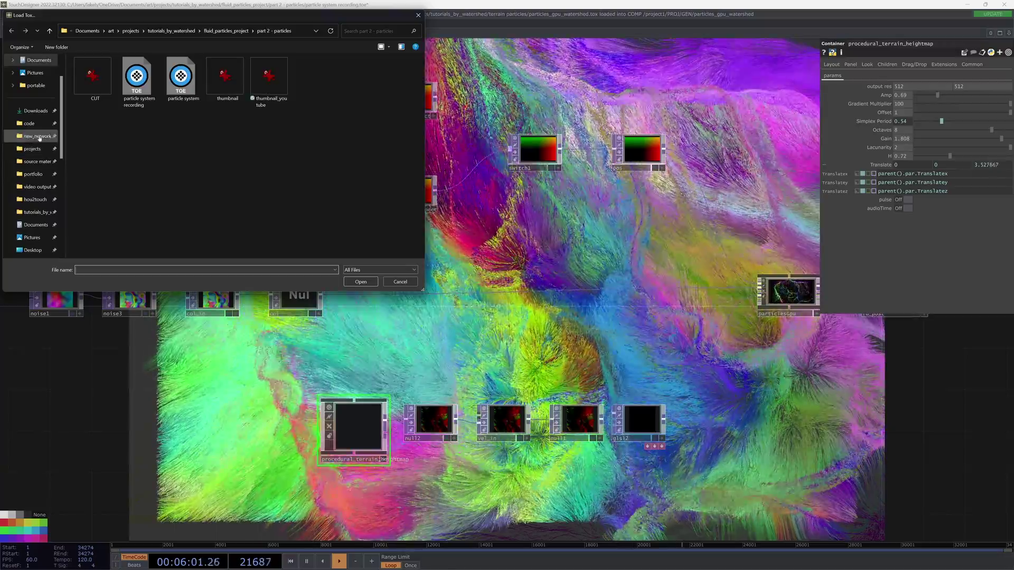
left_click(40, 136)
double_click(101, 99)
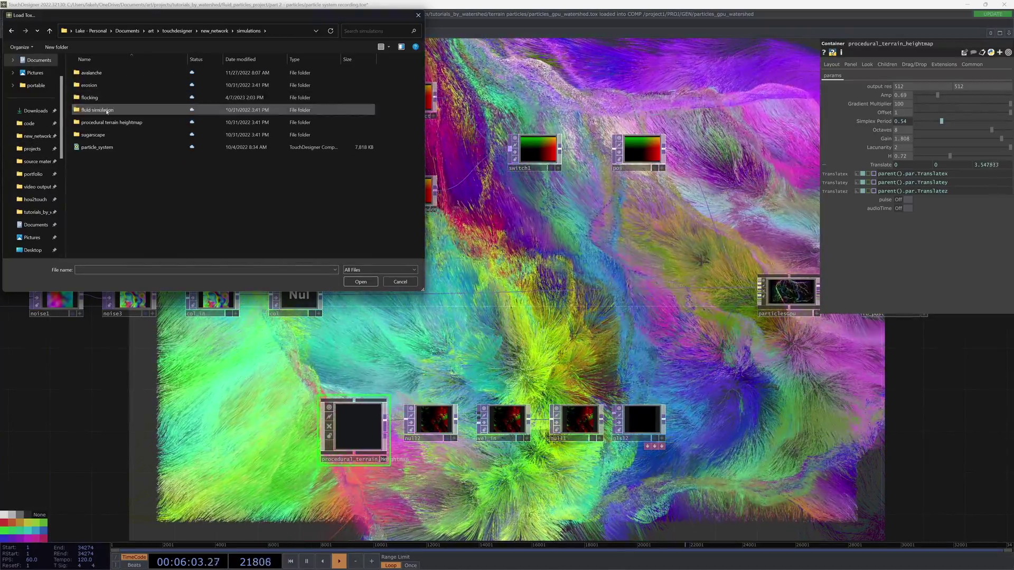
double_click(106, 110)
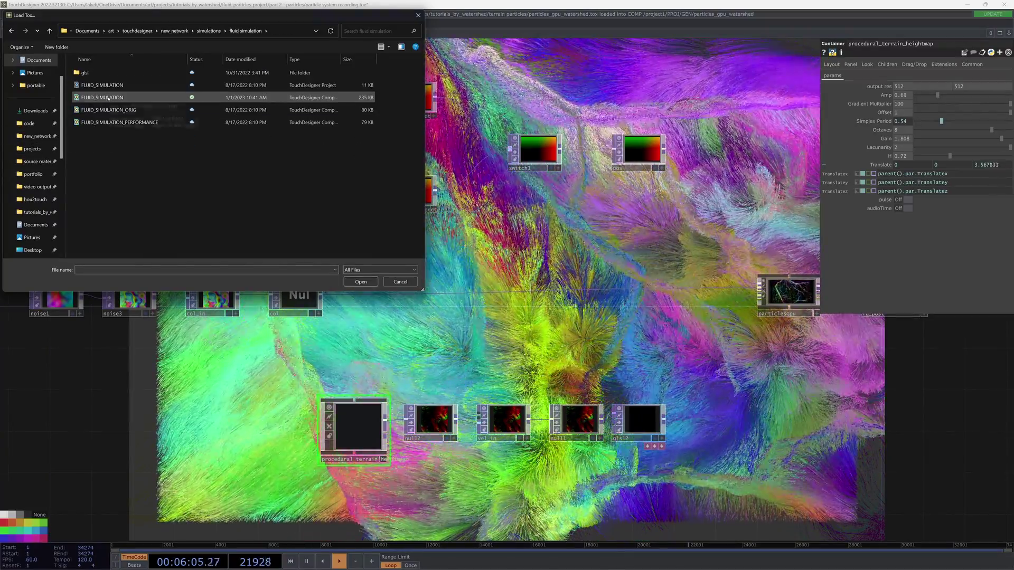
double_click(111, 98)
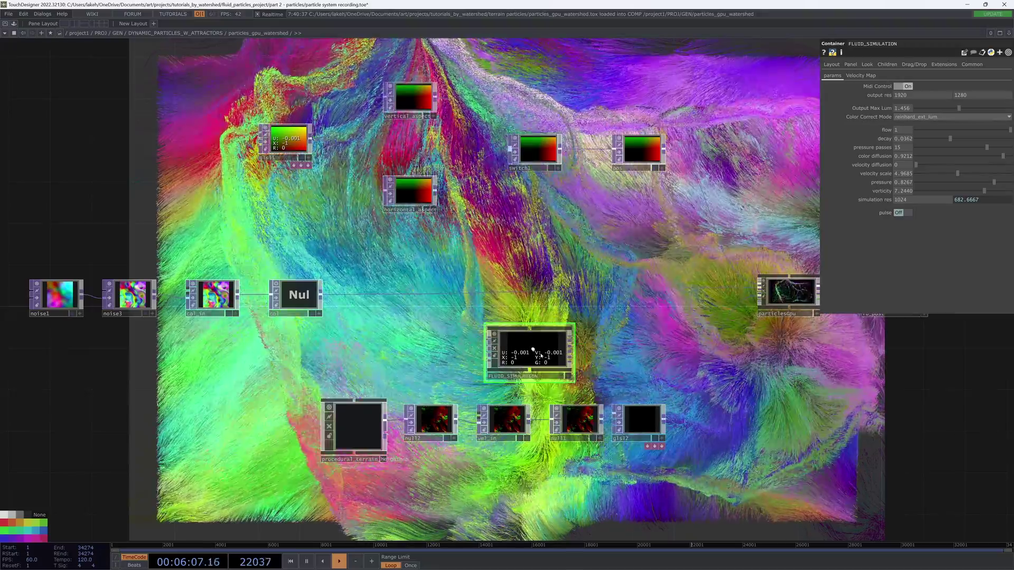
left_click(541, 355)
left_click_drag(558, 302, 585, 304)
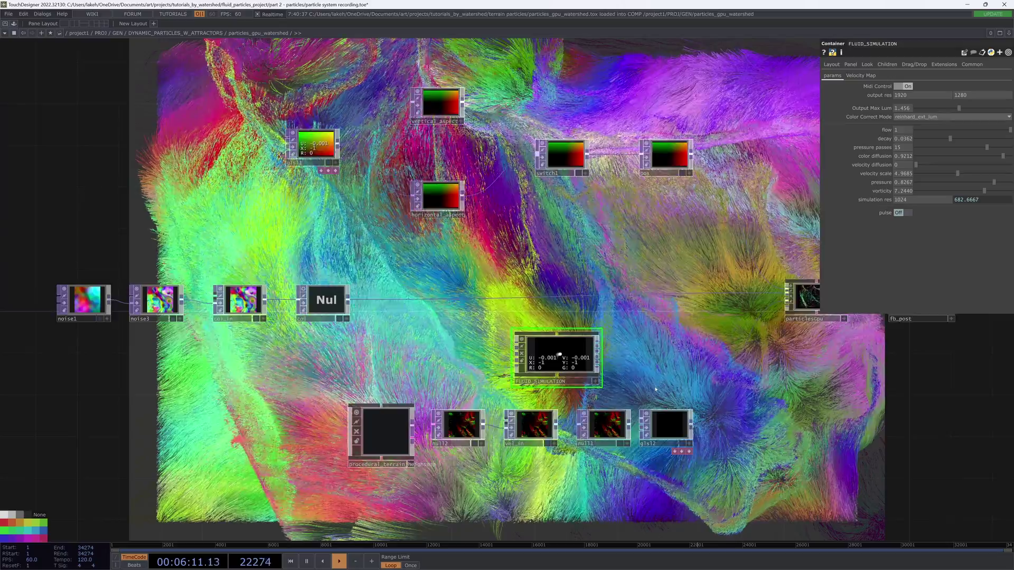
Step: Wire the output of the col Null into FLUID_SIMULATION and check the incoming connections
scroll(654, 390, "up", 2)
scroll(580, 359, "down", 3)
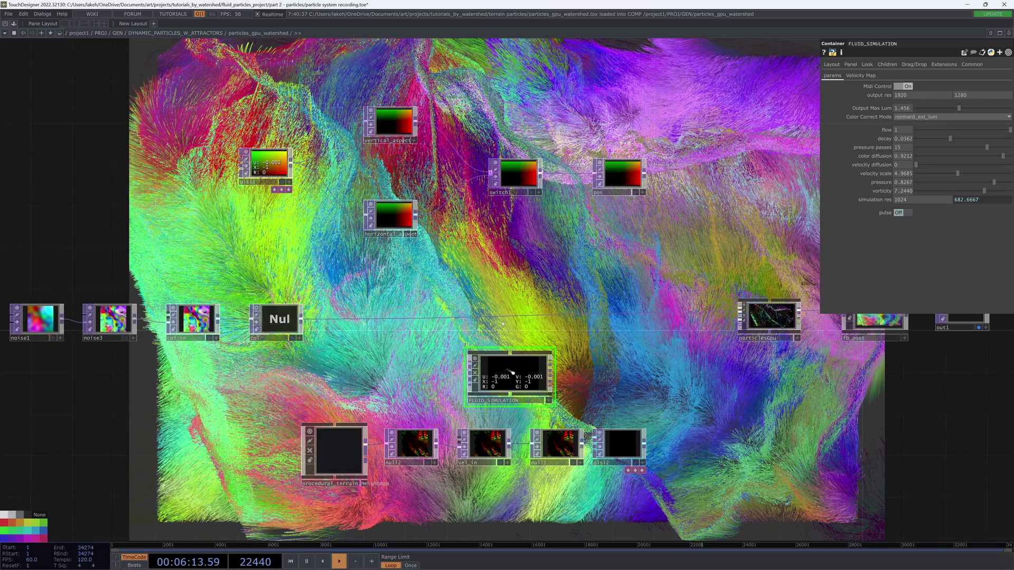
left_click_drag(502, 324, 528, 279)
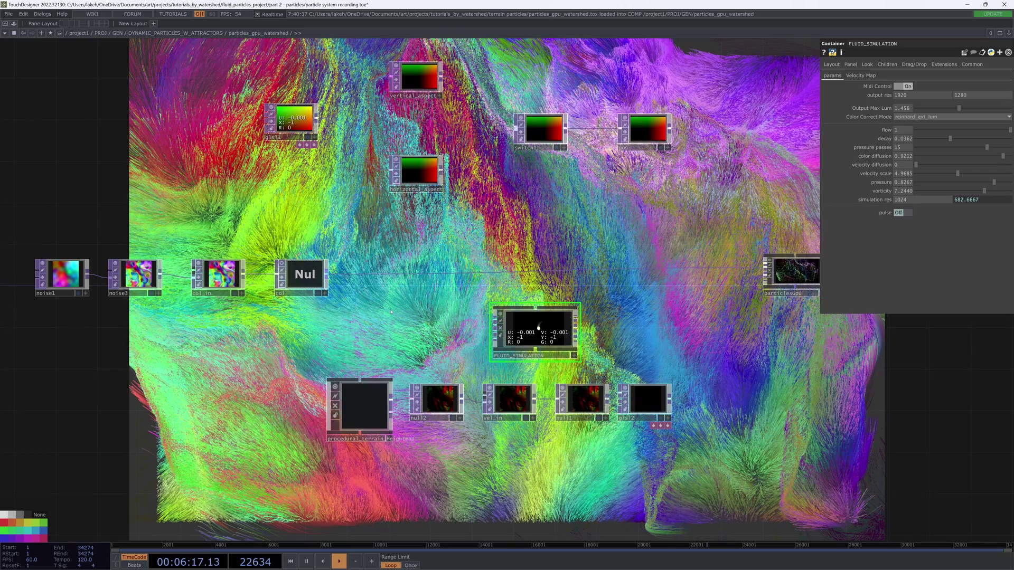
left_click_drag(391, 312, 435, 304)
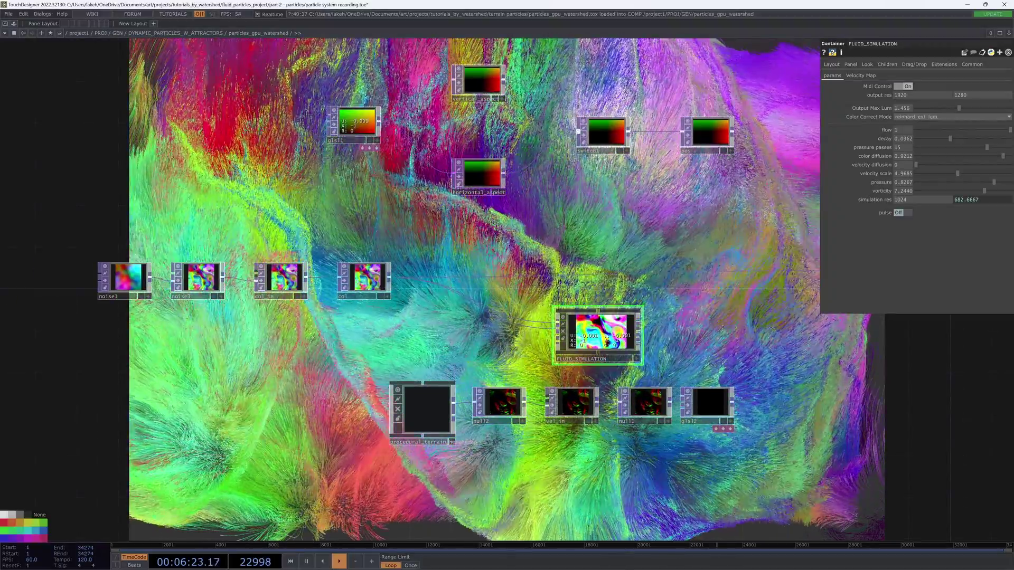
scroll(528, 317, "up", 5)
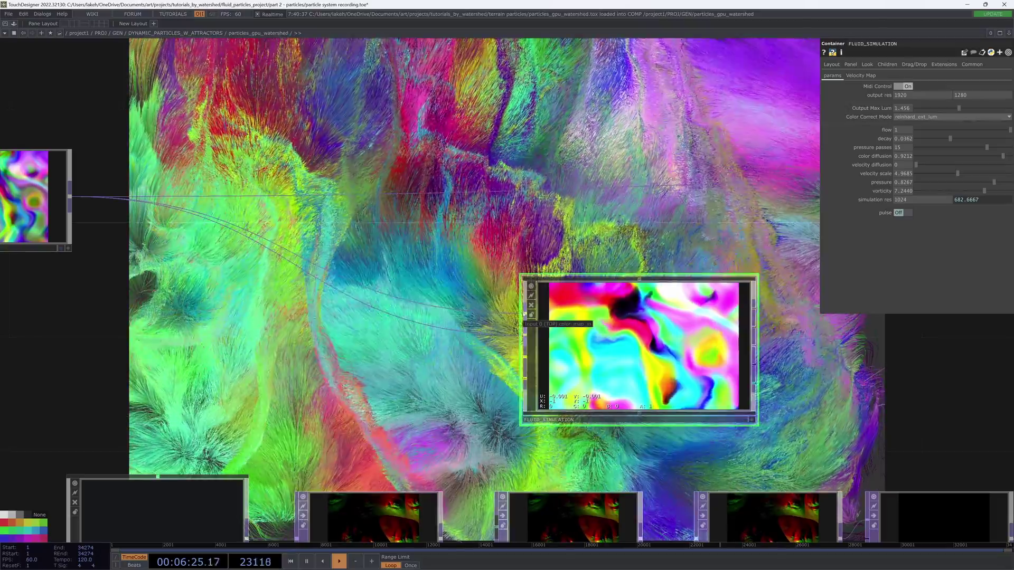
scroll(524, 337, "down", 5)
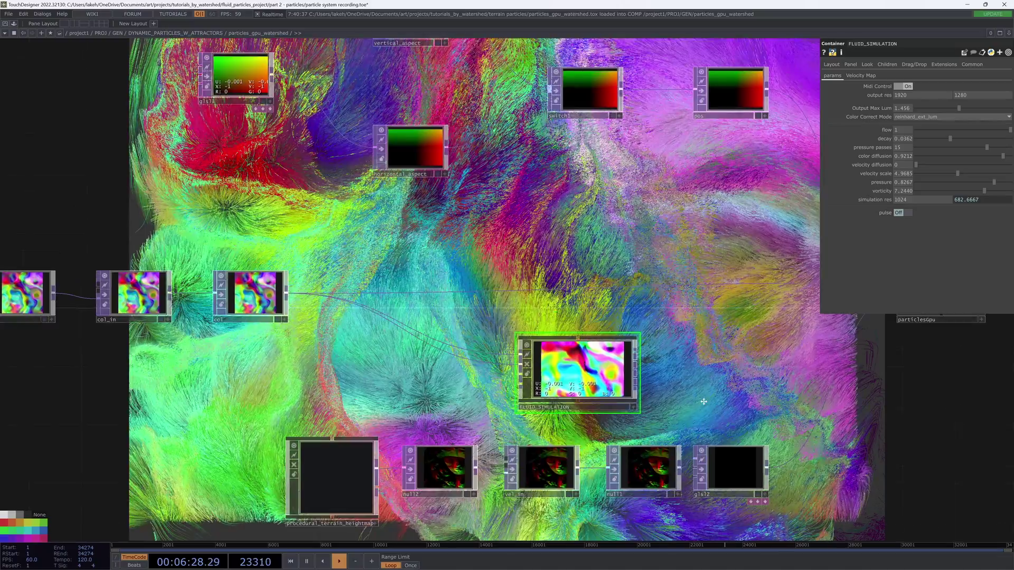
Step: Move FLUID_SIMULATION up and to the left, between the col Null and particlesGpu
left_click_drag(704, 402, 665, 471)
left_click_drag(566, 445, 552, 299)
left_click_drag(535, 354, 558, 362)
left_click_drag(556, 306, 528, 334)
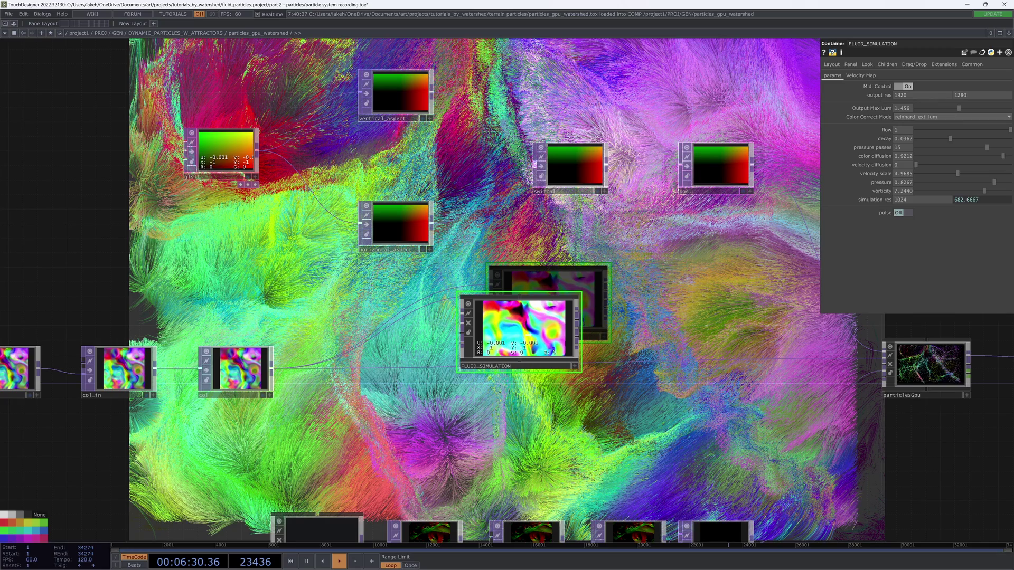
left_click_drag(528, 335, 470, 335)
Step: Add a Null TOP to the output of FLUID_SIMULATION and rename it fluid_out
right_click(519, 309)
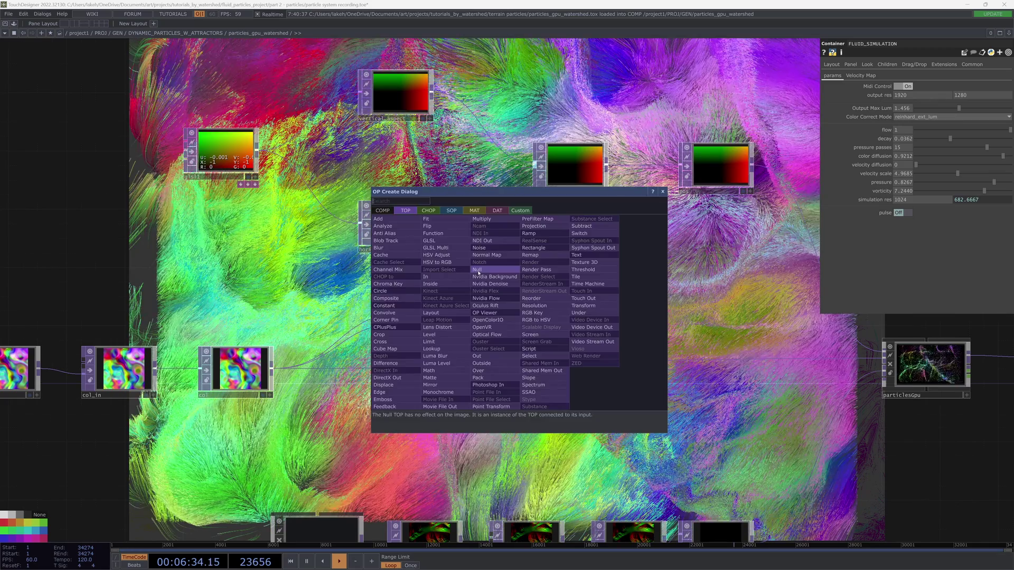
left_click(478, 271)
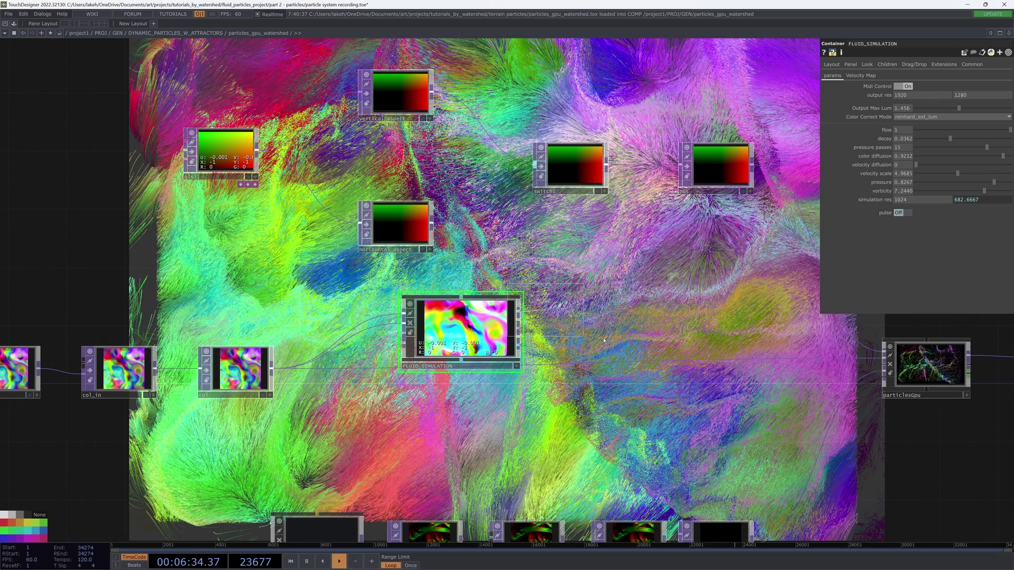
left_click(603, 340)
left_click_drag(604, 340, 587, 327)
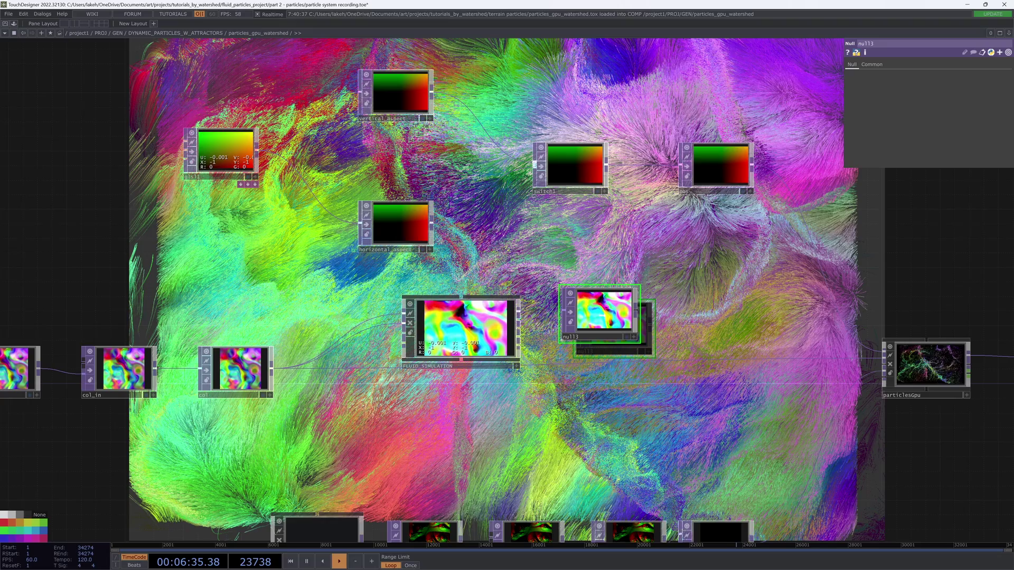
double_click(571, 337)
type("fluid_out")
key("Return")
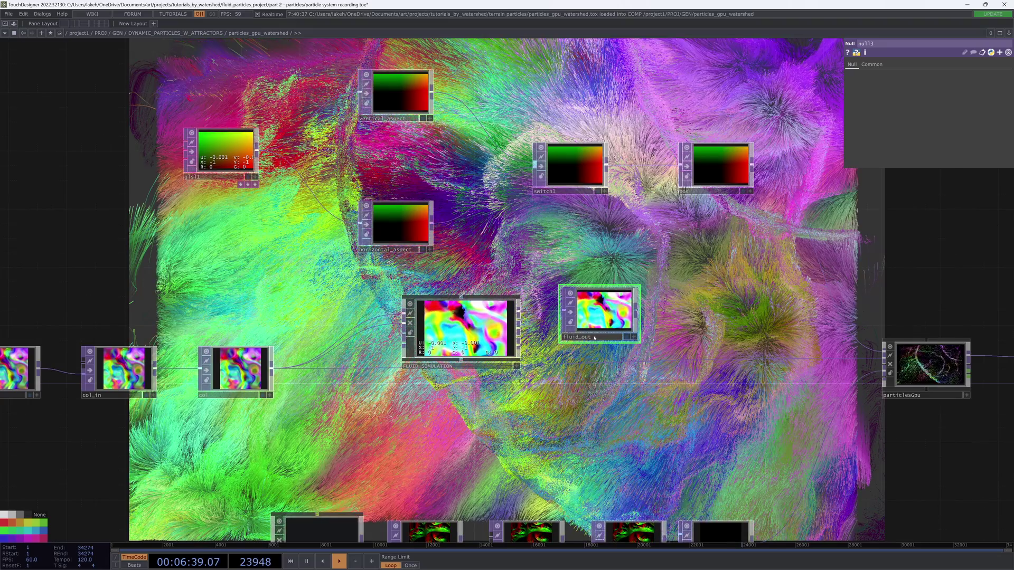
Step: Move the fluid_out Null up to free the space beside FLUID_SIMULATION's second output
left_click_drag(594, 338, 594, 309)
key("ctrl+c")
key("ctrl+v")
left_click(599, 357)
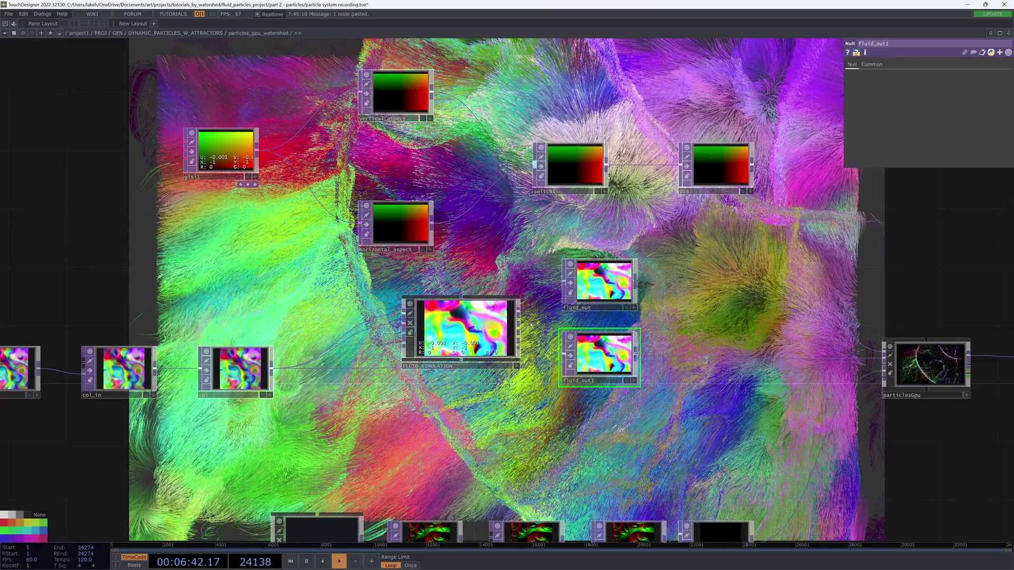
left_click_drag(518, 323, 563, 353)
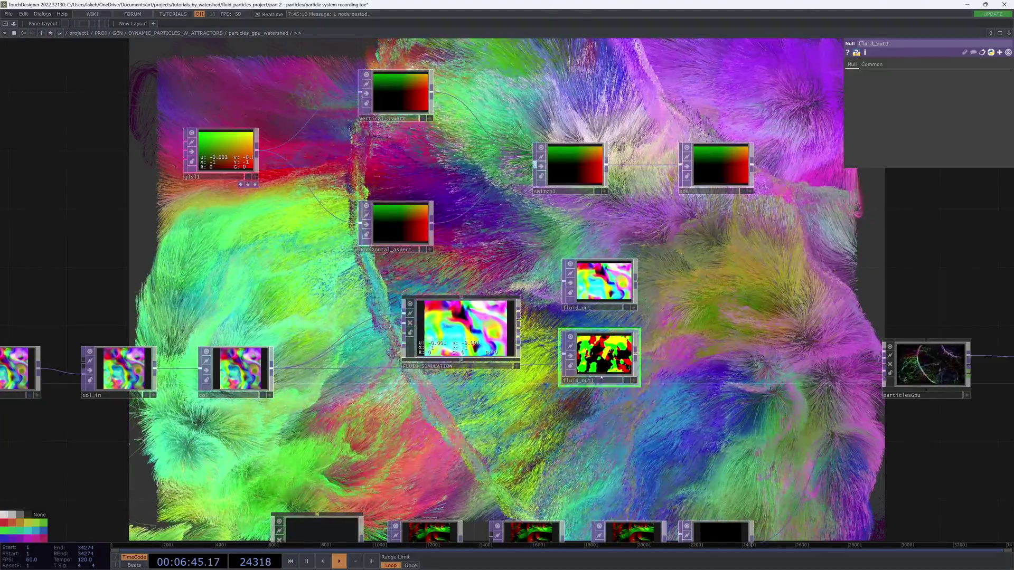
key("Delete")
Step: Add a GLSL TOP to the velocity output of FLUID_SIMULATION, placed below fluid_out
scroll(517, 344, "up", 5)
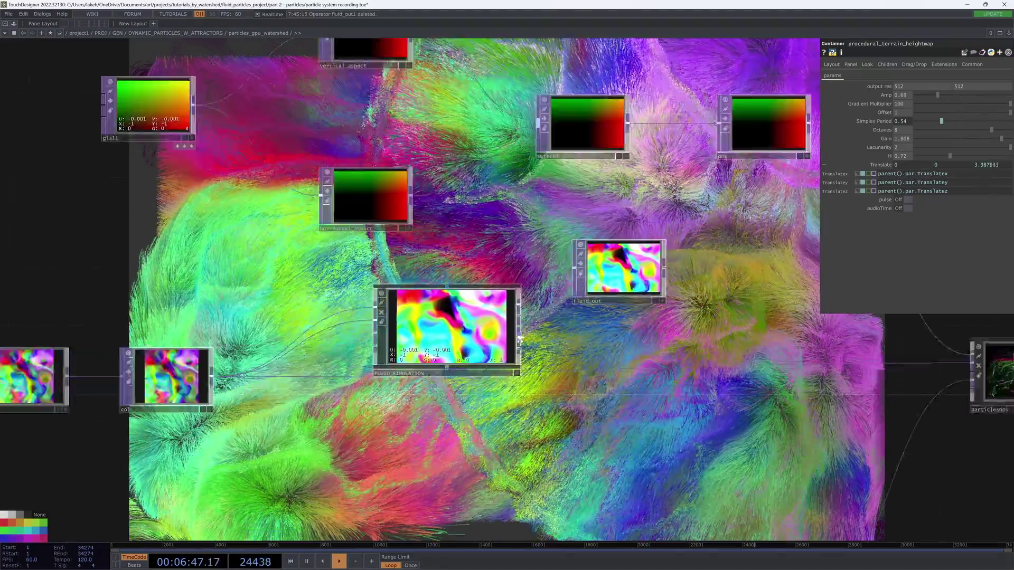
key("Tab")
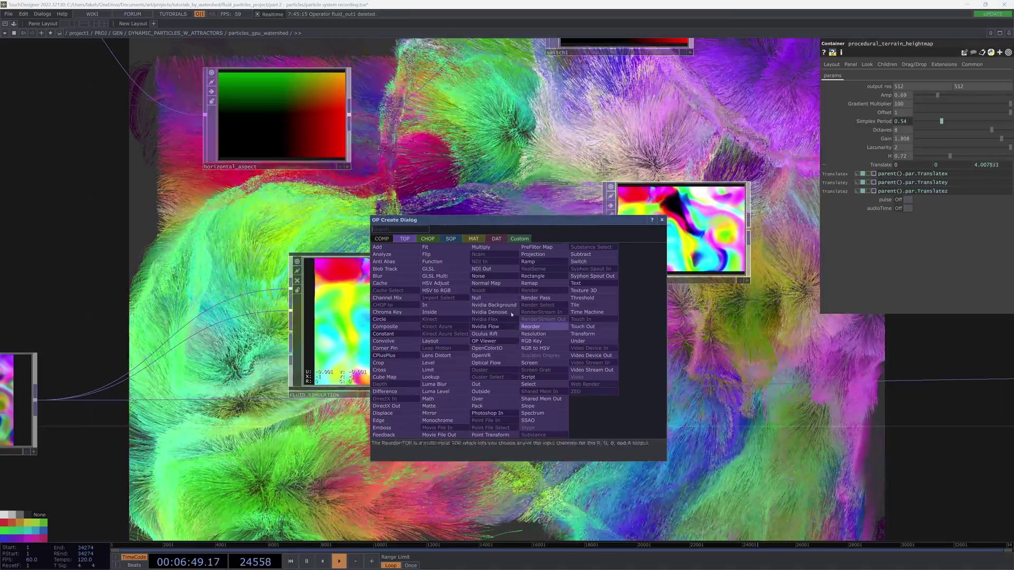
left_click(437, 270)
left_click(676, 404)
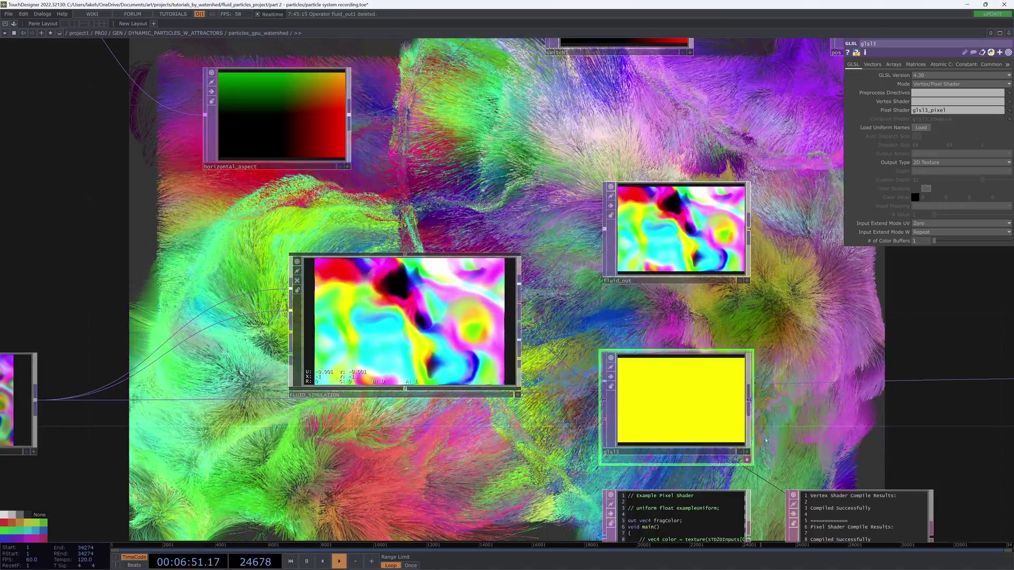
Step: Edit the glsl3_pixel shader to sample sTD2DInputs[0] at vUV.st instead of vec4(1.0), and add the line color.rg = normalize(color.rg);
left_click_drag(856, 375, 820, 245)
scroll(700, 447, "up", 5)
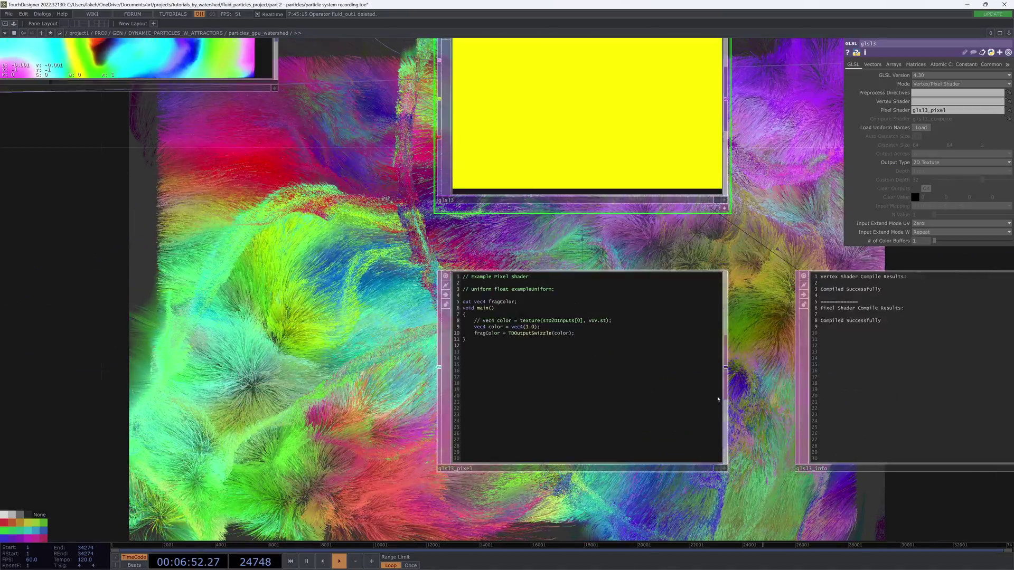
left_click(724, 468)
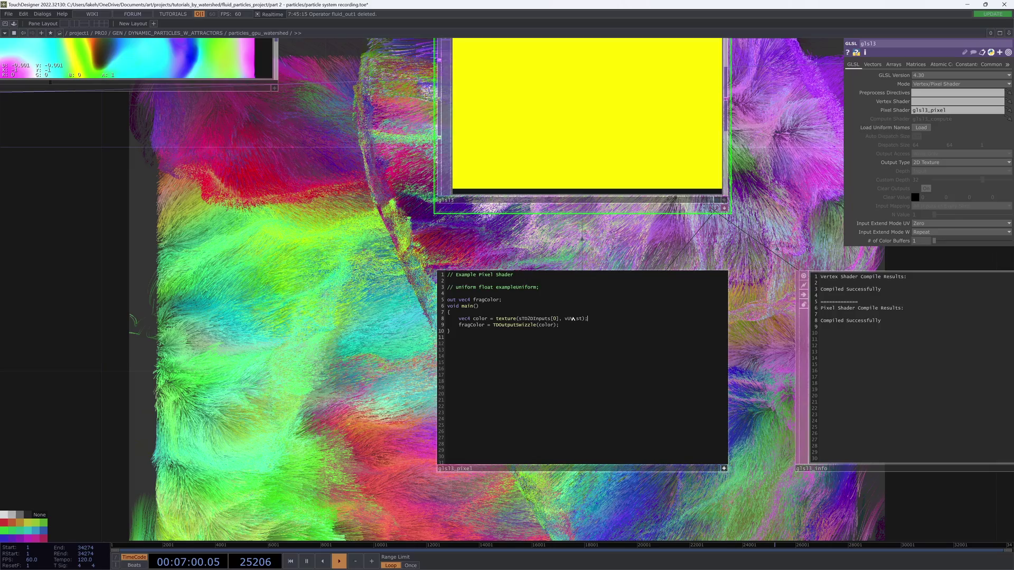
key("Return")
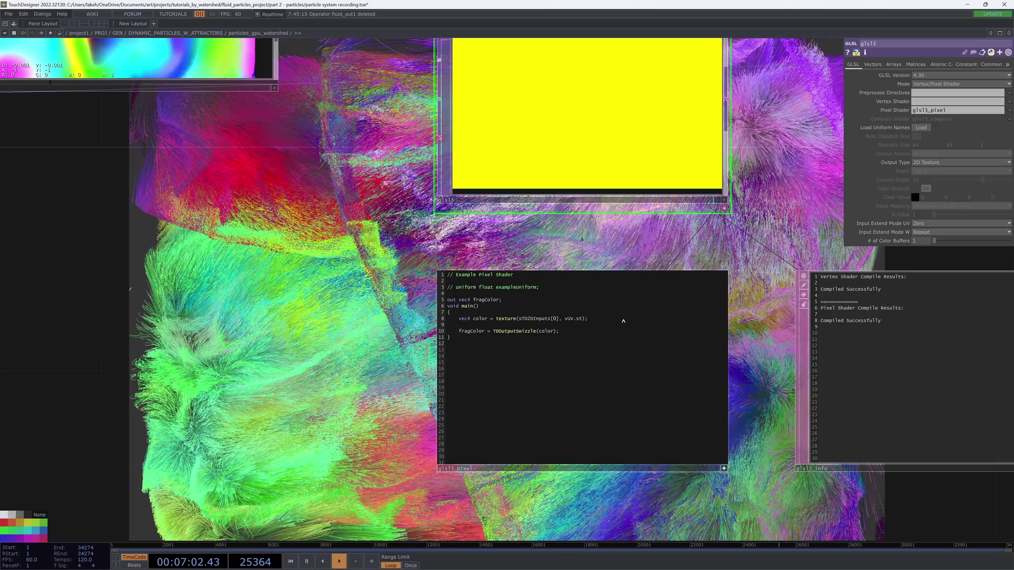
type("color")
type(".rg")
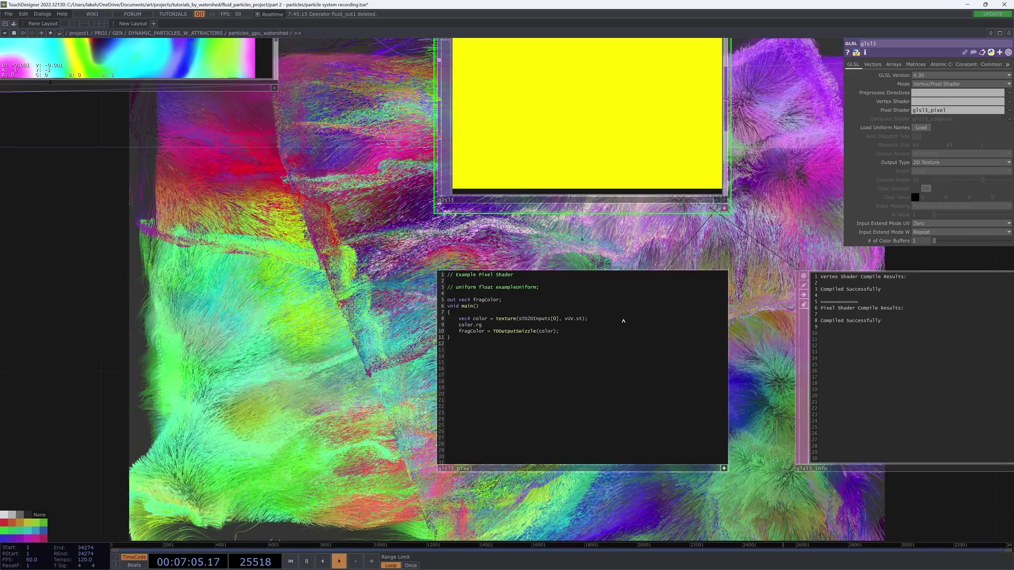
type(" = normalize(")
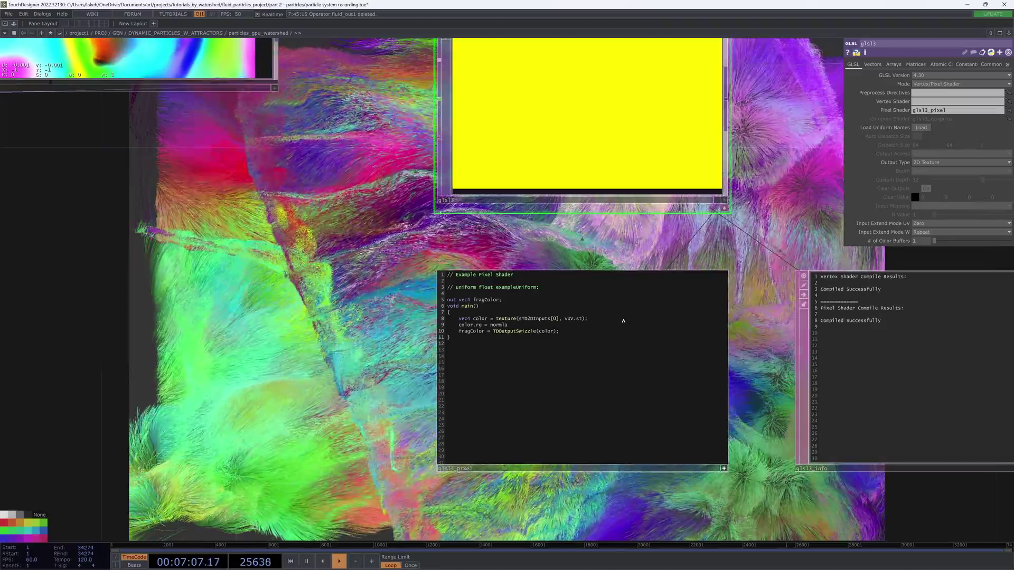
type("color.rg")
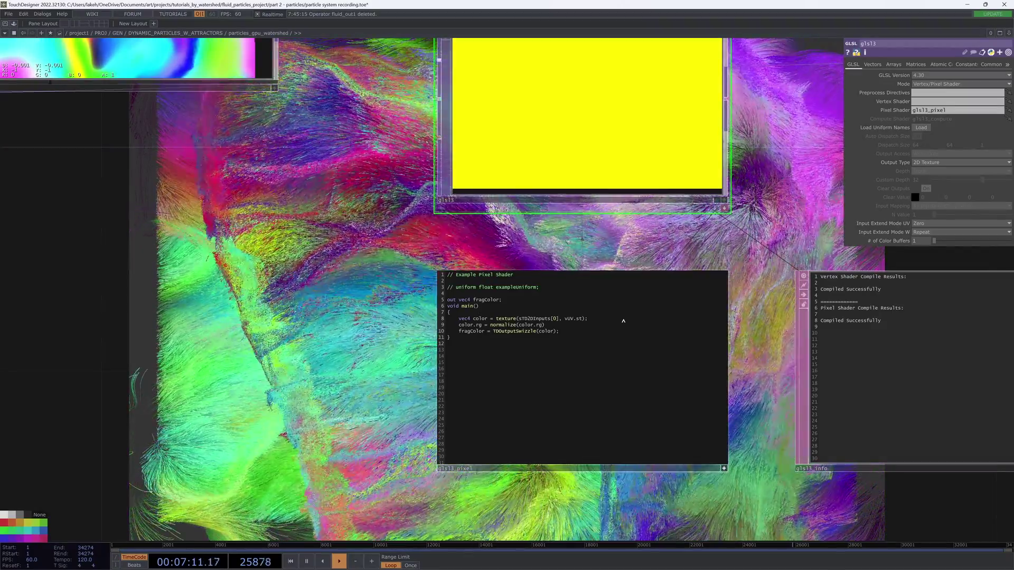
type(");")
scroll(601, 407, "down", 5)
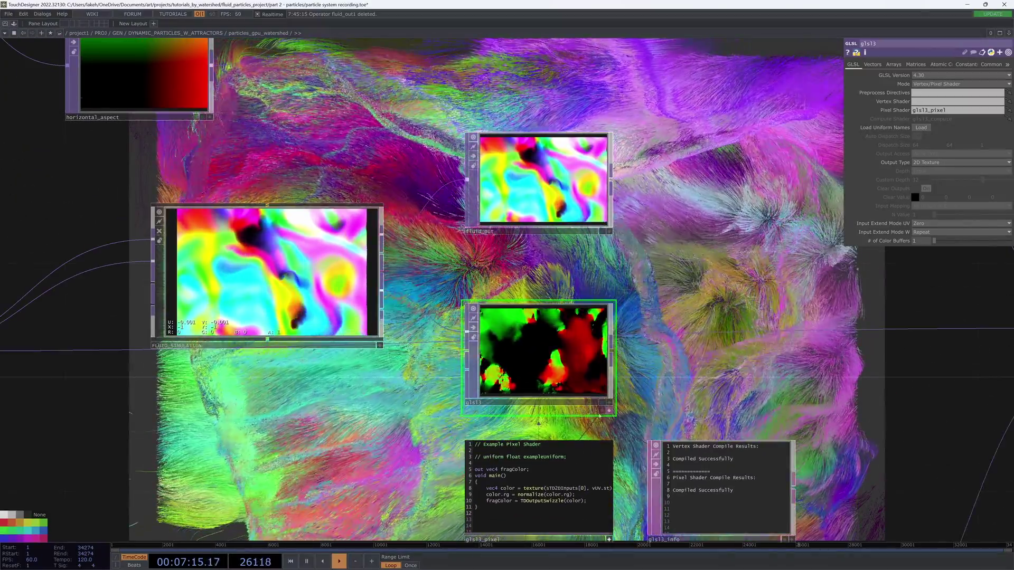
Step: Collapse glsl3's docked DATs and wire glsl3 into the velocity input of particlesGpu
scroll(612, 420, "down", 5)
left_click_drag(622, 434, 606, 440)
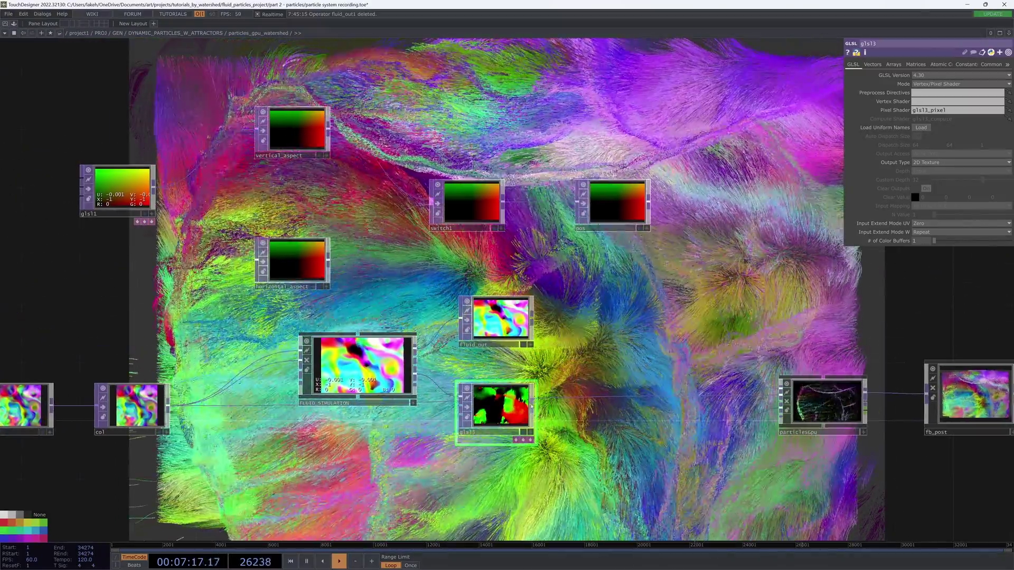
left_click_drag(532, 406, 774, 411)
Step: Examine the docked pixel shader of glsl2 to see how it weights the velocity, and hide its docked DATs again
left_click_drag(680, 325, 665, 234)
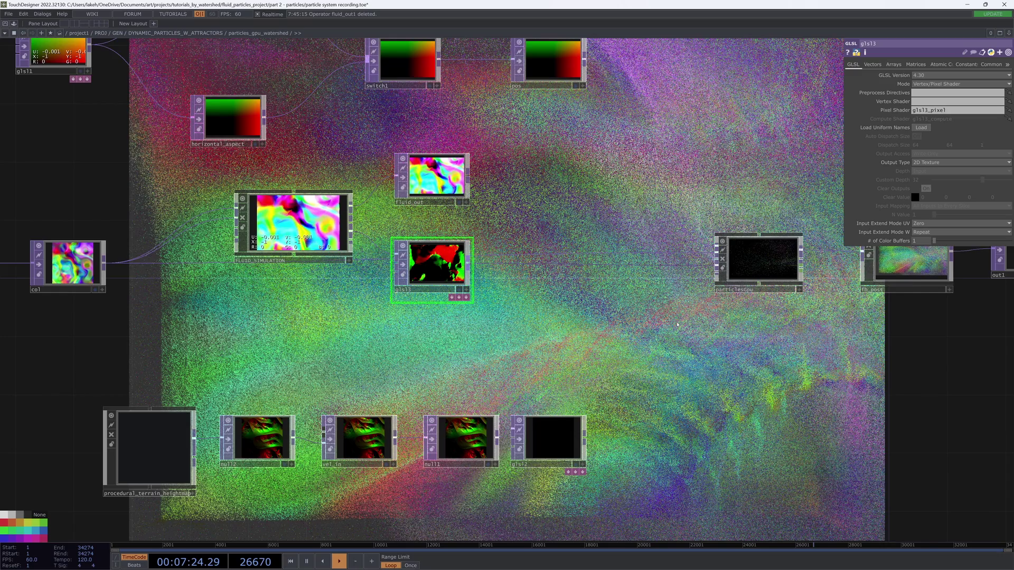
left_click_drag(677, 325, 718, 325)
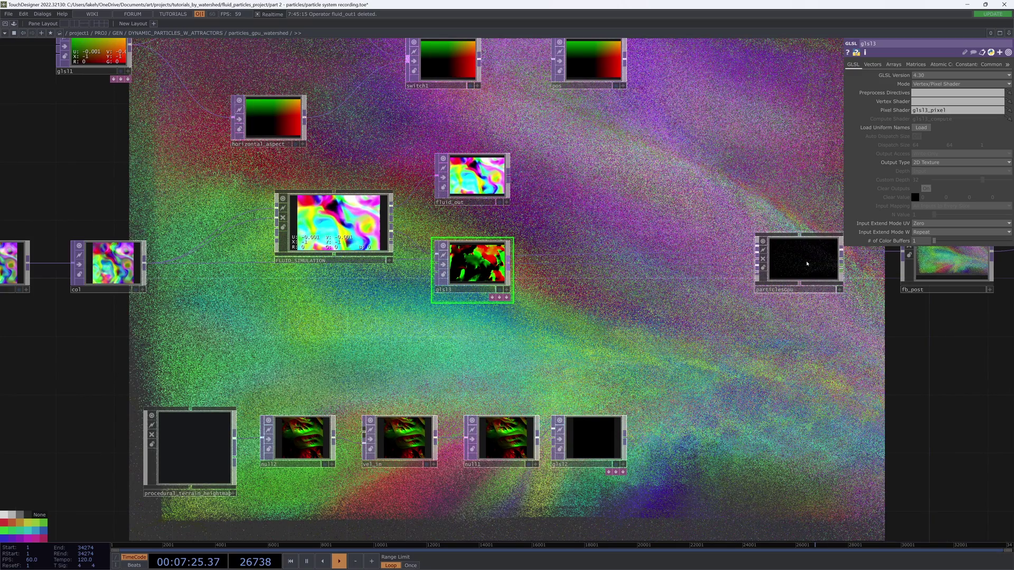
middle_click(599, 410)
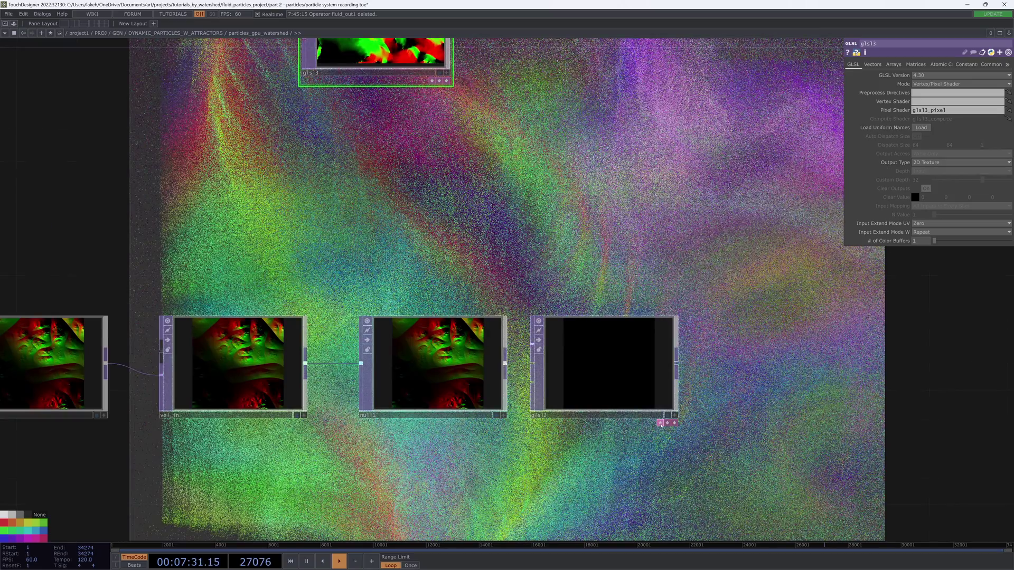
left_click(660, 423)
left_click_drag(685, 350, 649, 431)
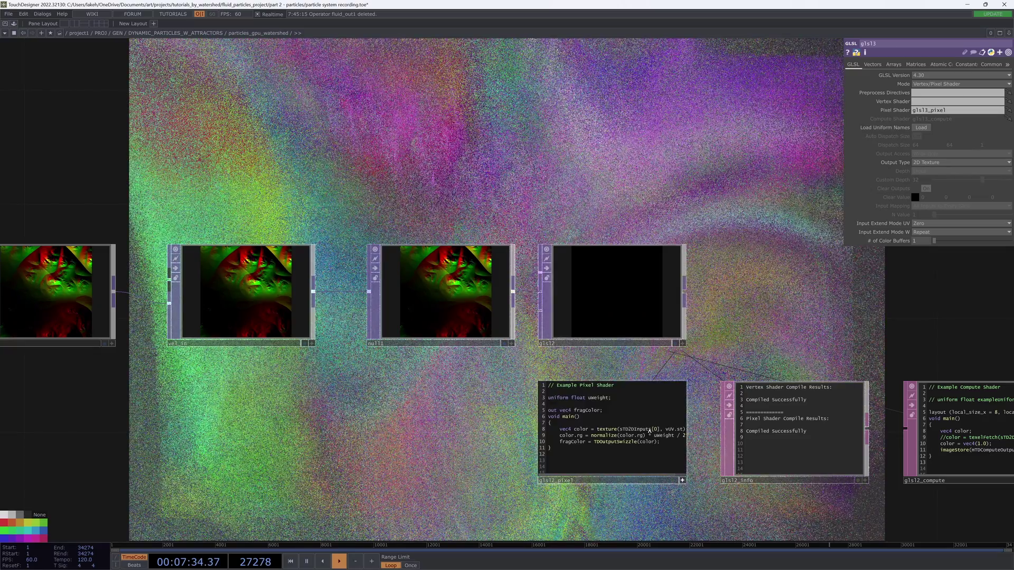
scroll(638, 445, "up", 5)
scroll(638, 446, "down", 5)
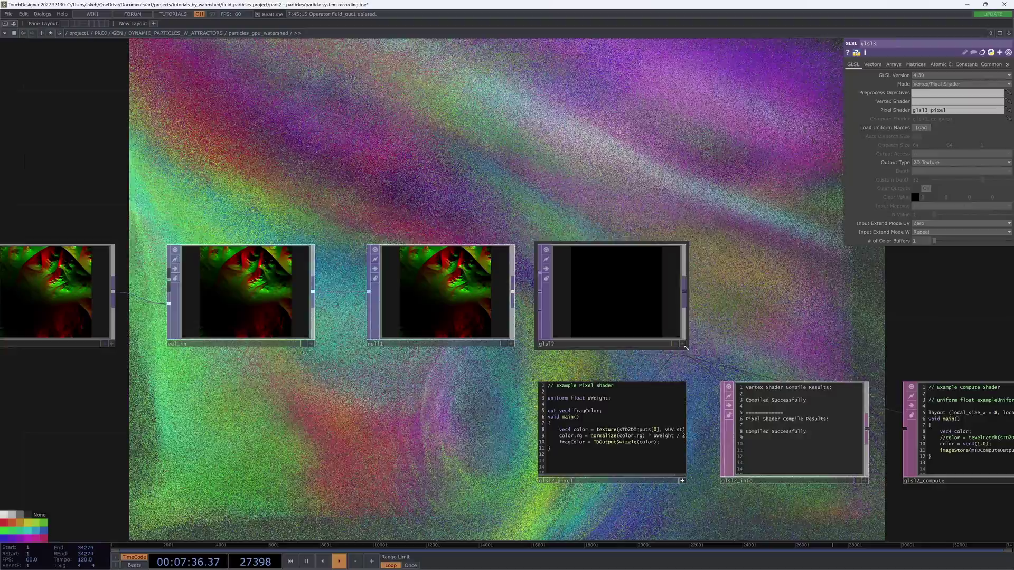
left_click(673, 354)
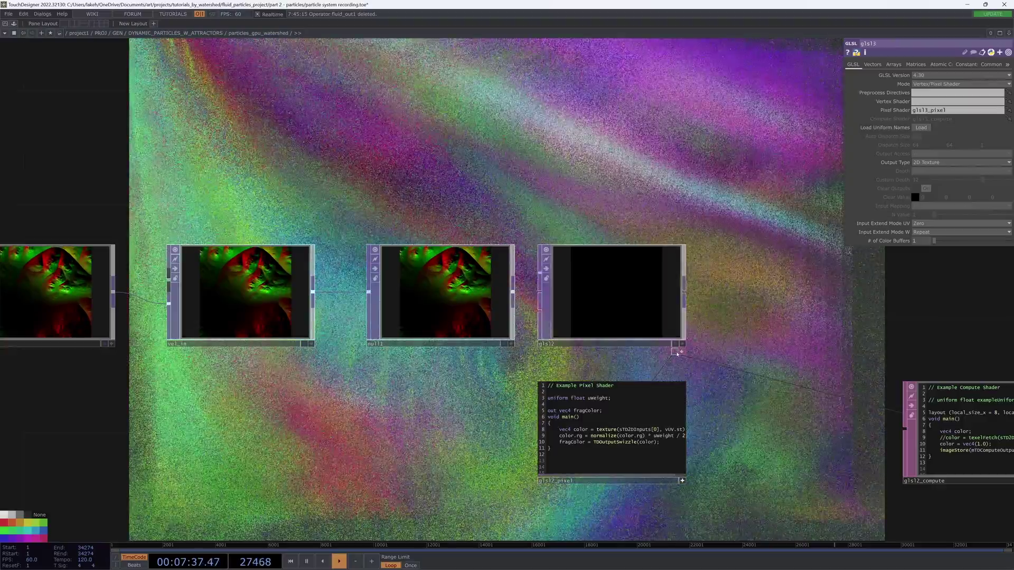
left_click(680, 354)
left_click(663, 354)
Step: Move glsl2 between glsl3 and particlesGpu and rewire the velocity chain as glsl3 to glsl2 to particlesGpu
left_click_drag(712, 330, 635, 464)
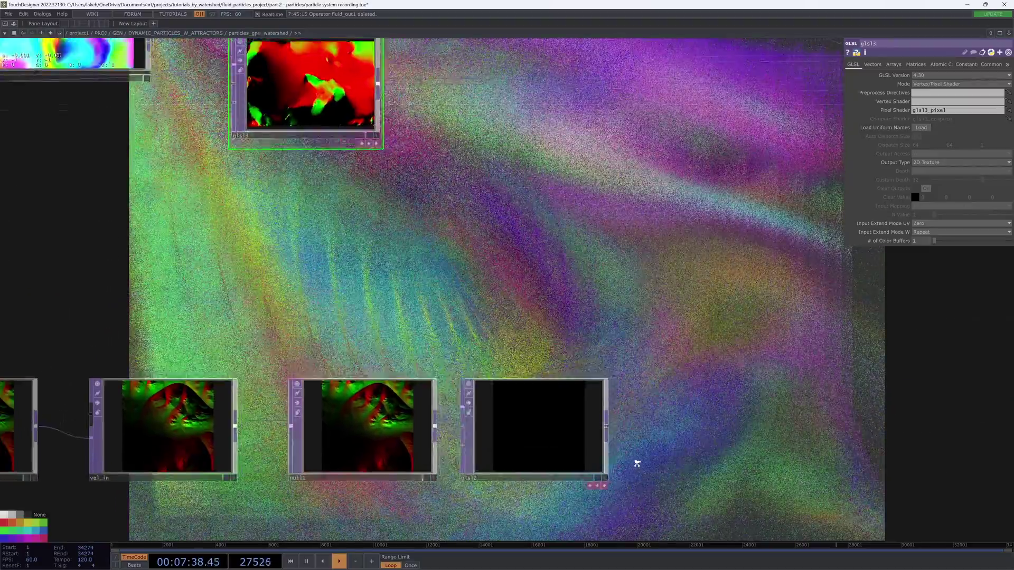
scroll(623, 466, "down", 3)
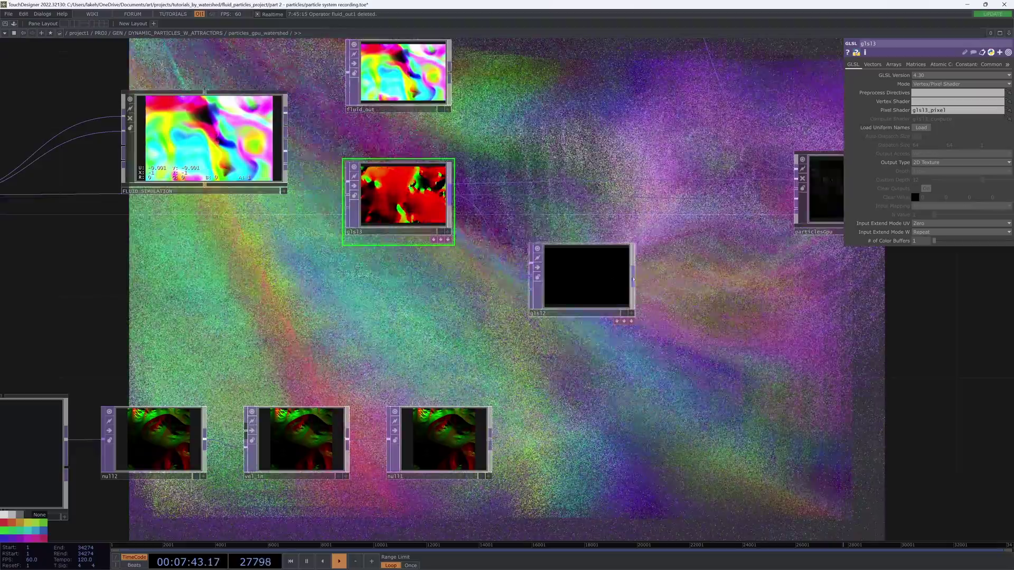
left_click_drag(782, 185, 783, 198)
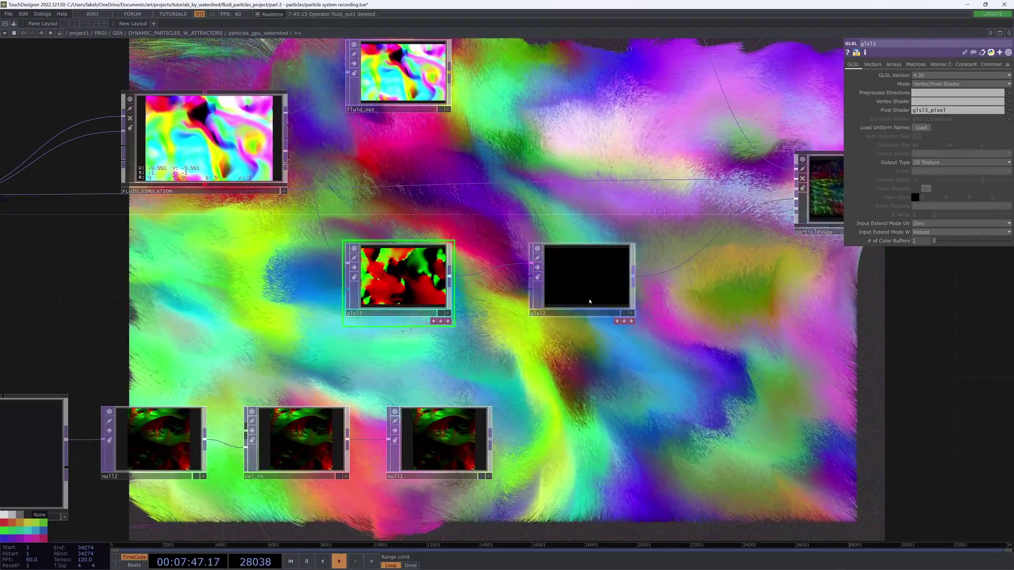
Step: Go up to the parent network, try particles_gpu_watershed's Velocity Map Gain at 0.941, and settle on 0.213
scroll(601, 345, "down", 6)
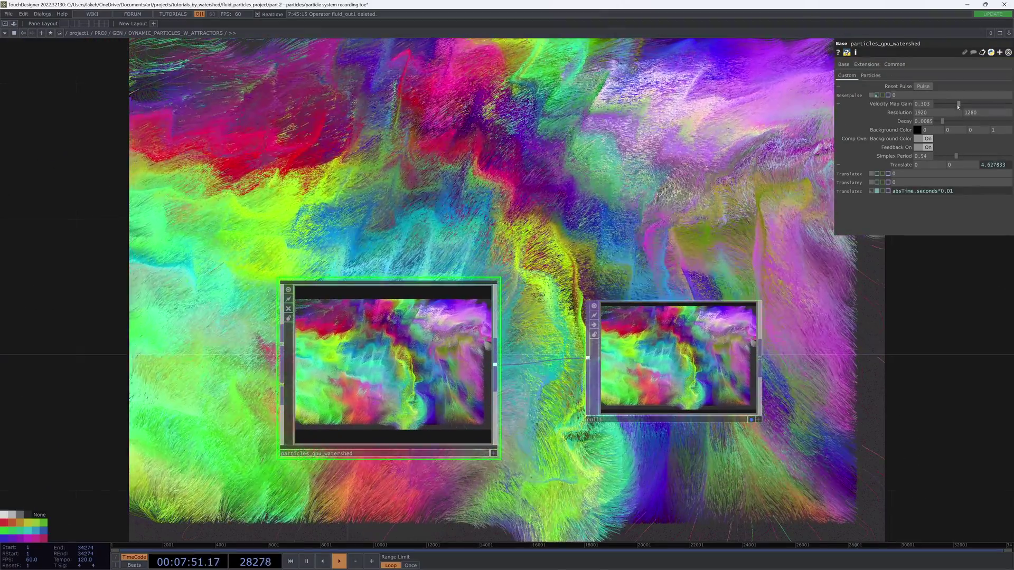
left_click_drag(960, 104, 997, 108)
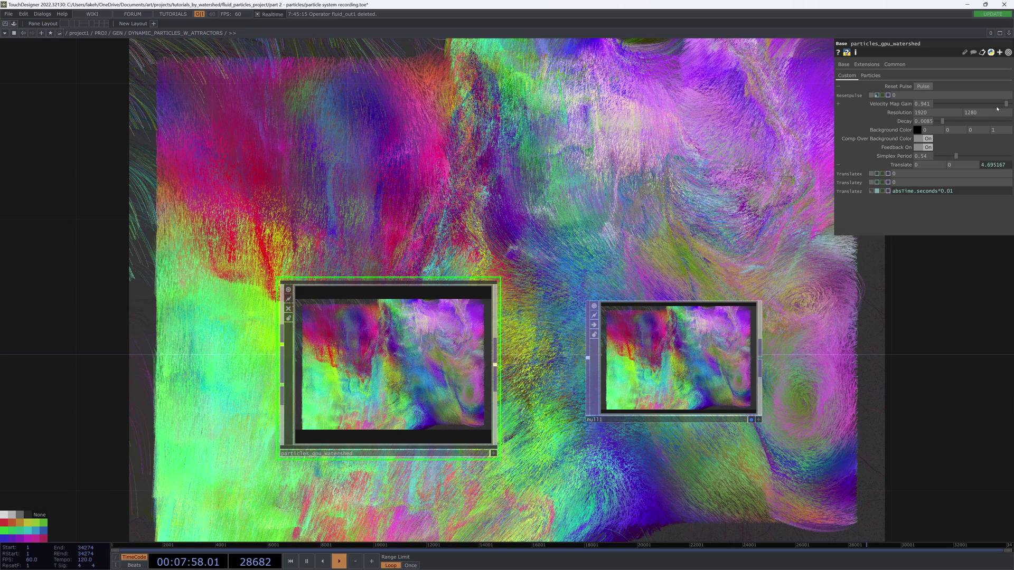
left_click_drag(996, 109, 944, 122)
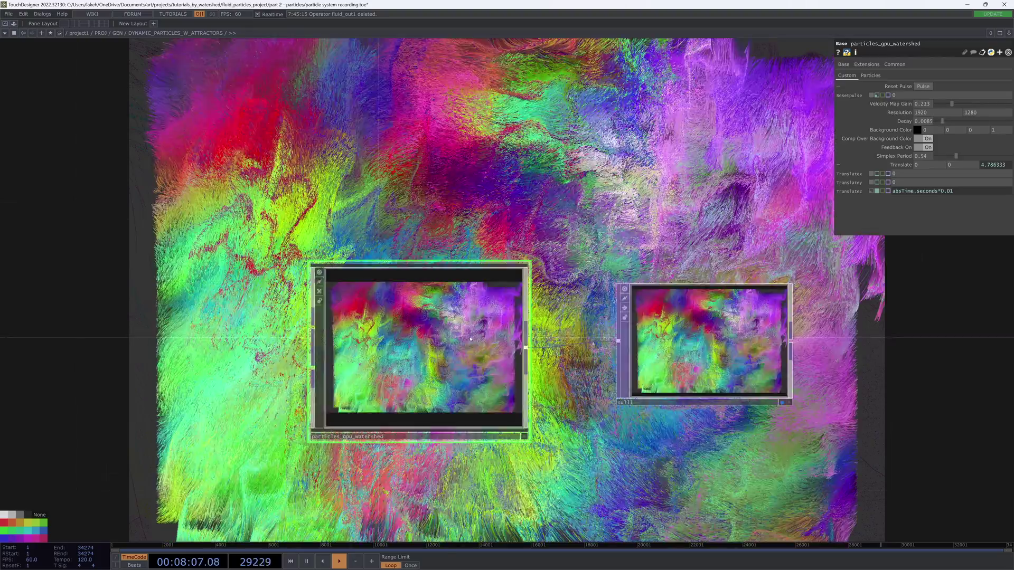
Step: Inside particles_gpu_watershed, hide the background image and delete the unused procedural_terrain_heightmap, null2, vel_in and null1 operators
key("i")
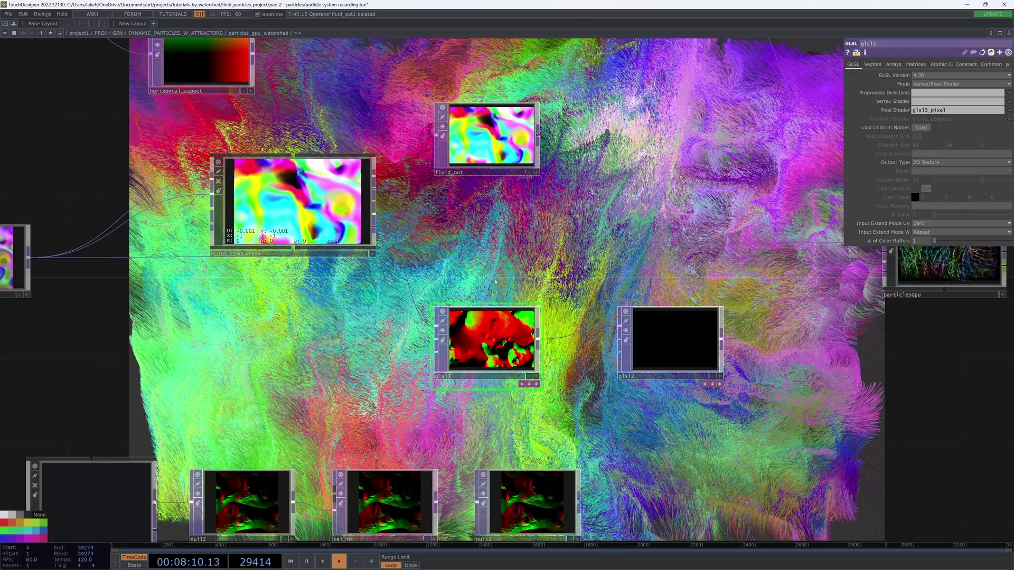
scroll(495, 282, "down", 3)
left_click_drag(514, 257, 602, 291)
key("F2")
right_click_drag(663, 411, 226, 457)
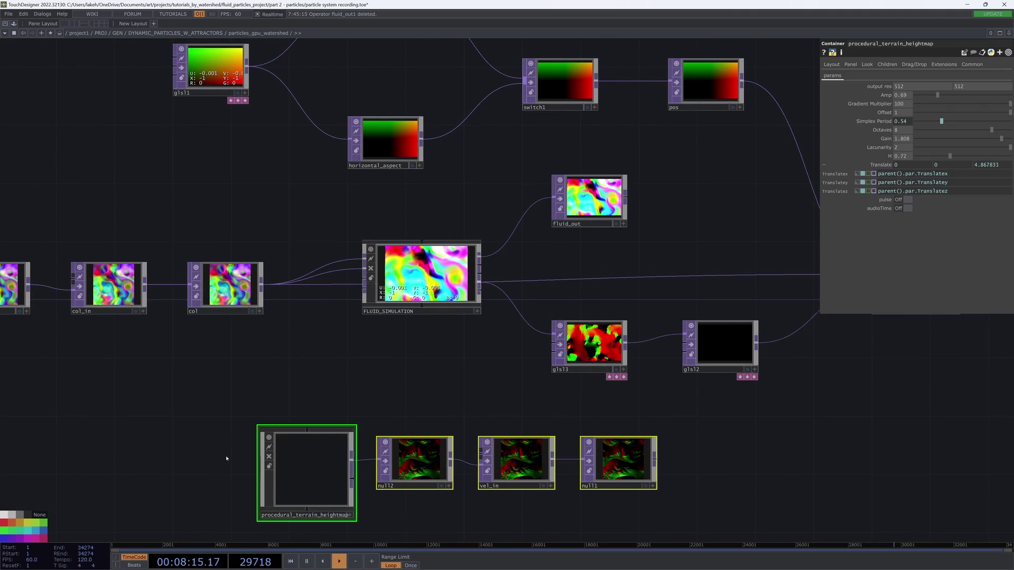
key("Delete")
Step: Wire fluid_out into particlesGpu's colour input in place of col, shifting FLUID_SIMULATION down to expose the wire and back into line
left_click_drag(607, 278, 492, 346)
scroll(492, 346, "down", 6)
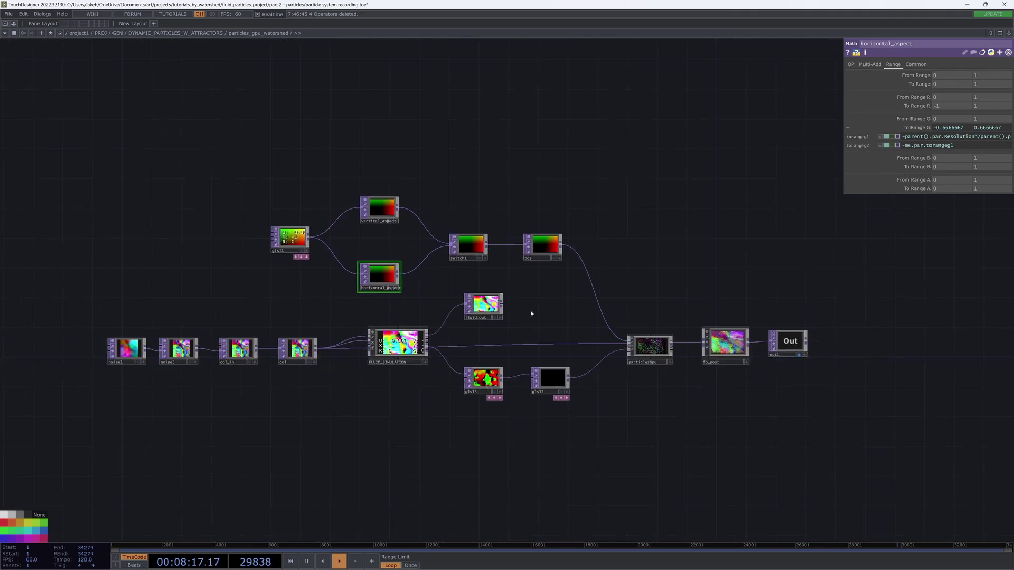
left_click_drag(532, 315, 574, 292)
scroll(498, 318, "up", 6)
left_click_drag(405, 345, 389, 432)
left_click_drag(663, 269, 482, 290)
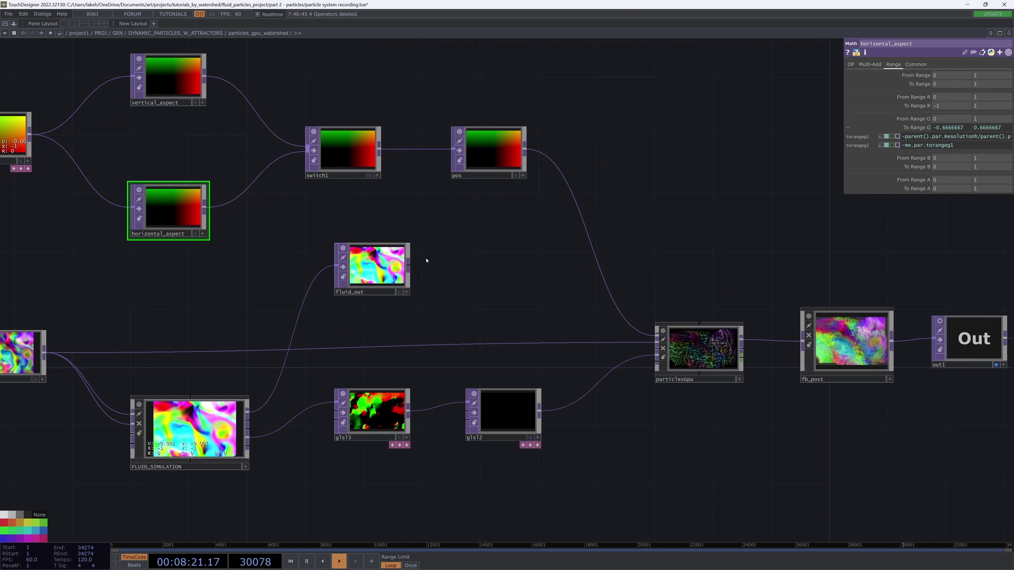
left_click_drag(409, 266, 478, 346)
left_click_drag(539, 301, 689, 269)
left_click_drag(341, 422, 341, 334)
key("h")
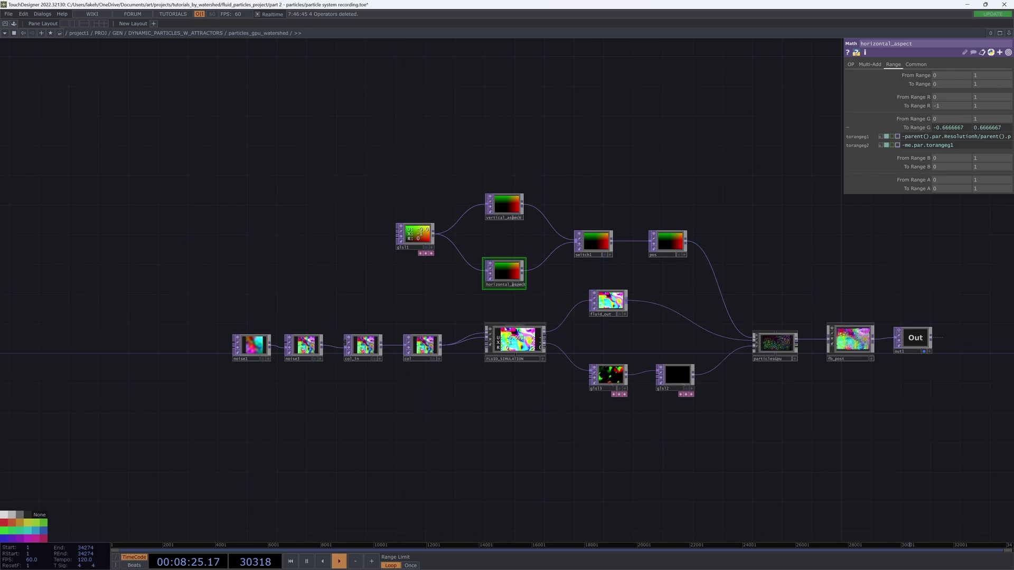
Step: Move the position chain up and collapse glsl1, vertical_aspect, horizontal_aspect and switch1 into a Base COMP that feeds pos
left_click_drag(363, 174, 675, 193)
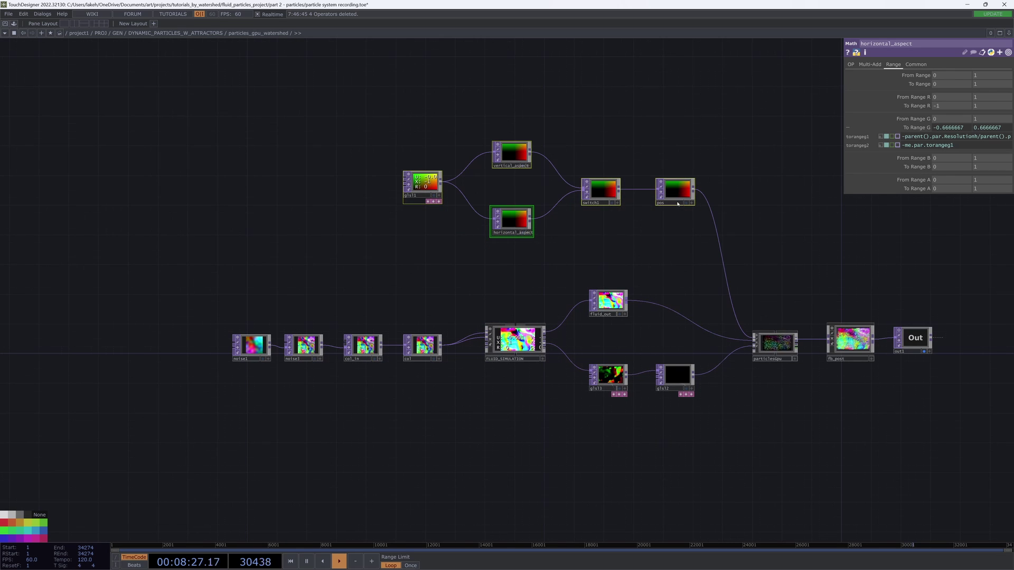
mouse_move(416, 186)
left_mouse_down()
mouse_move(379, 191)
mouse_move(421, 185)
left_mouse_up()
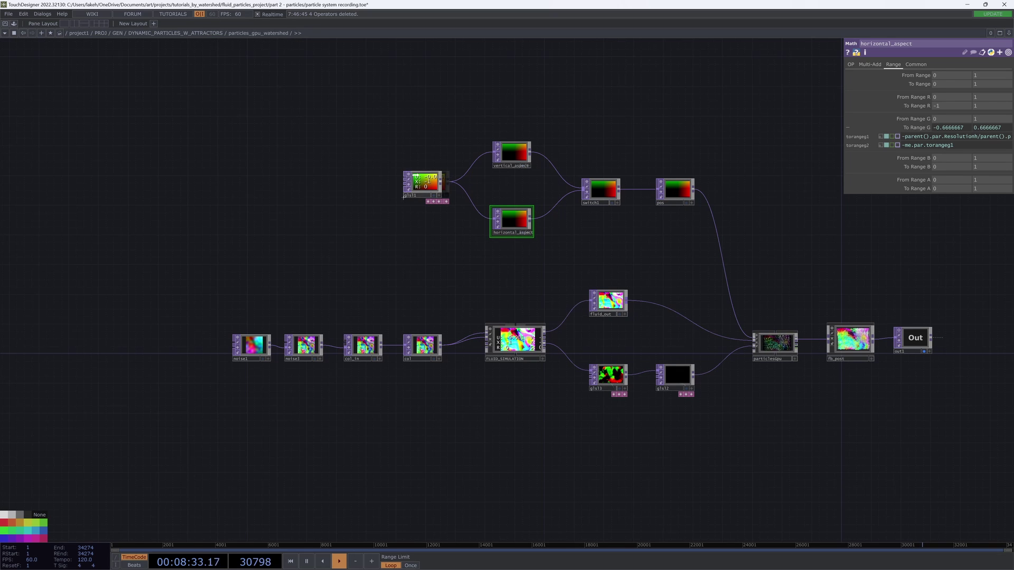
left_click_drag(381, 126, 650, 247)
right_click(649, 249)
left_click(704, 379)
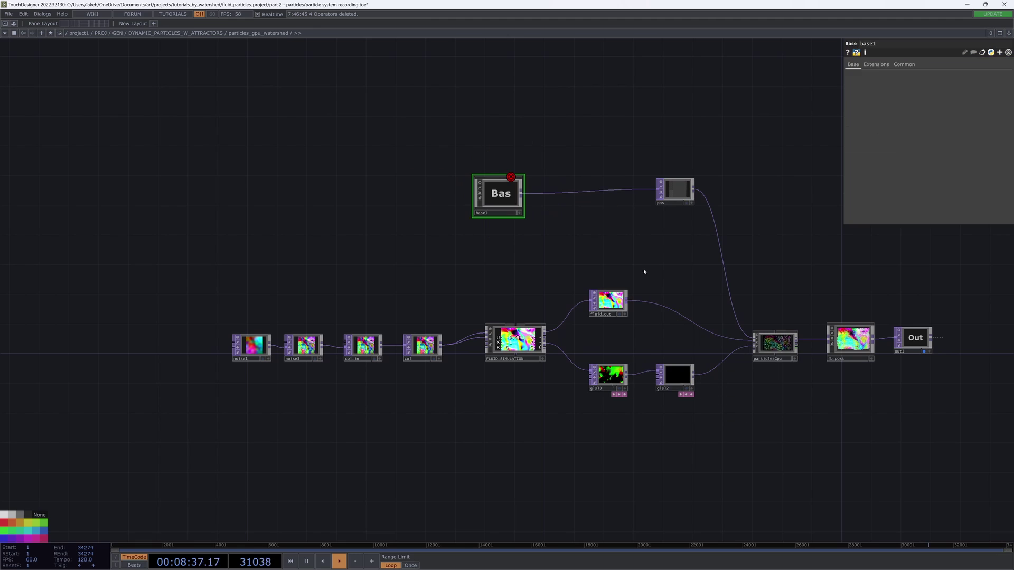
Step: Move the new Base COMP next to pos and rename it uv
left_click_drag(500, 194, 628, 191)
left_click(612, 210)
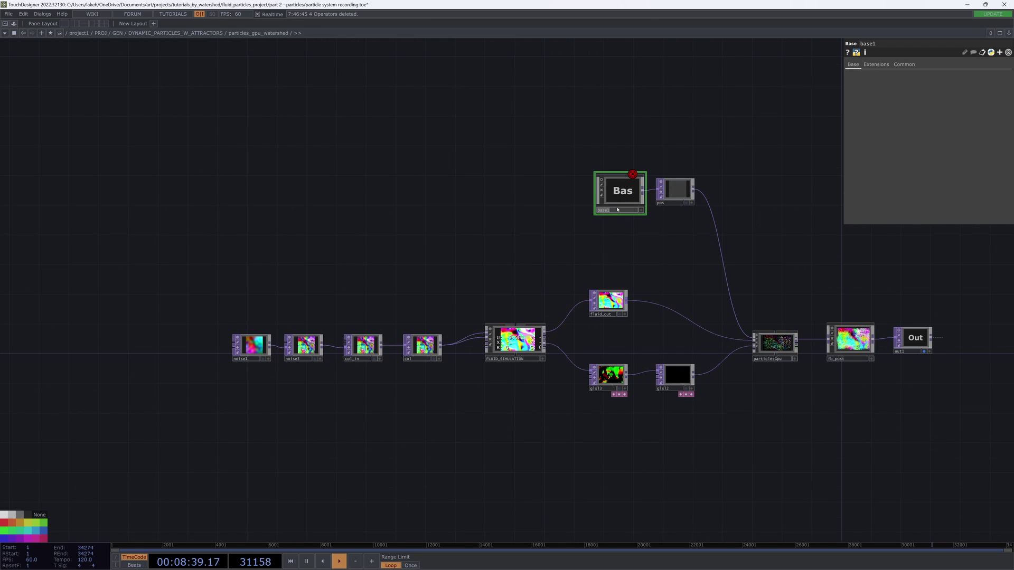
type("uv")
left_click(611, 248)
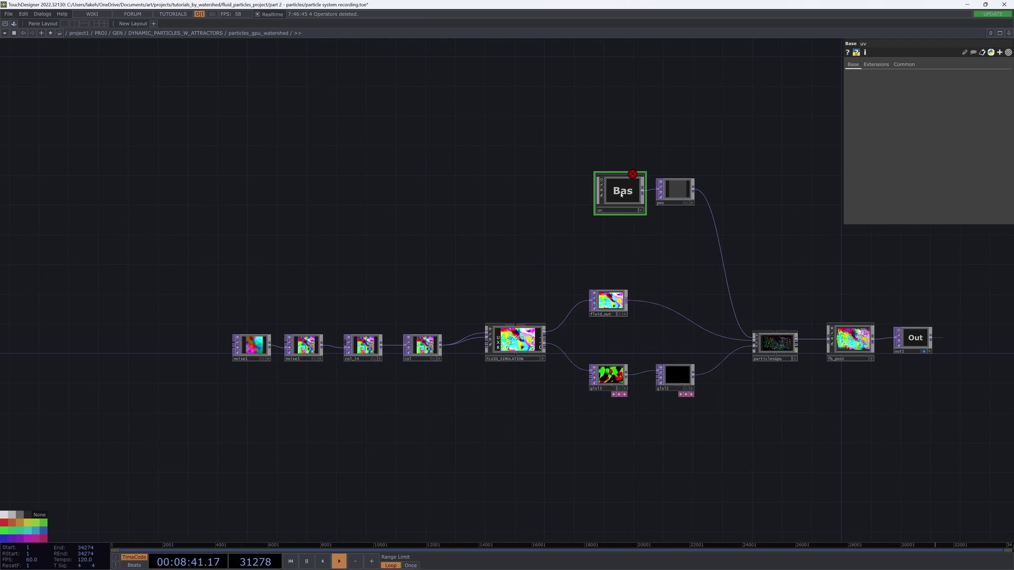
Step: Inside uv, set horizontal_aspect's first To Range G expression to -parent(2).par.Resolutionh/parent(2).par.Resolutionw
key("i")
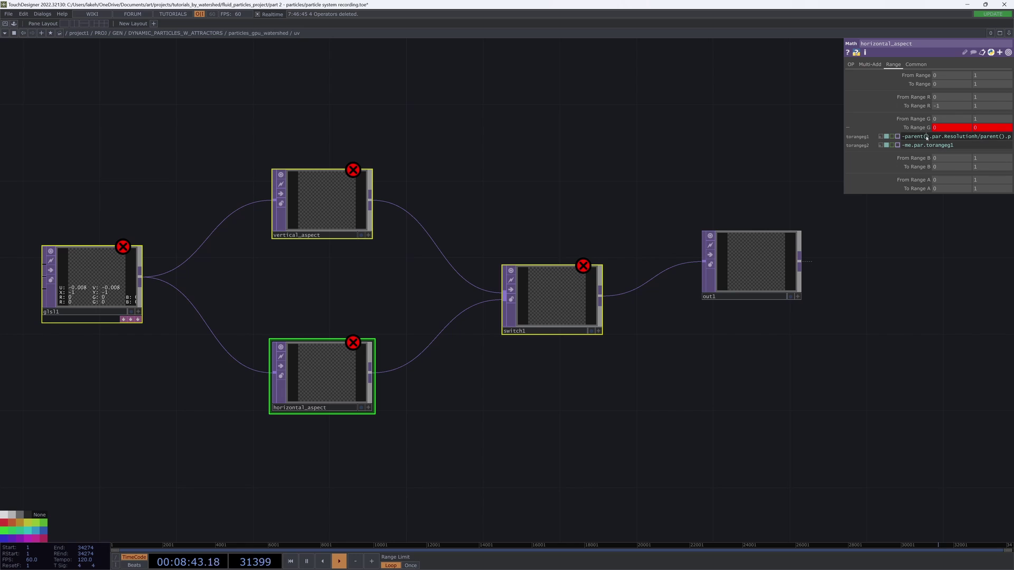
type("2")
left_click_drag(843, 116, 692, 117)
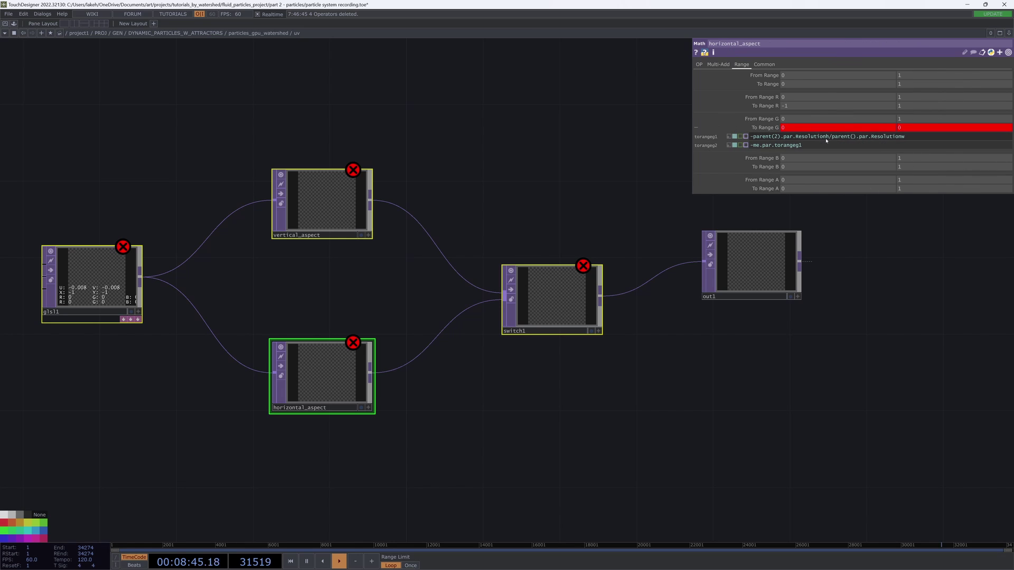
left_click(852, 137)
type("2")
left_click(556, 173)
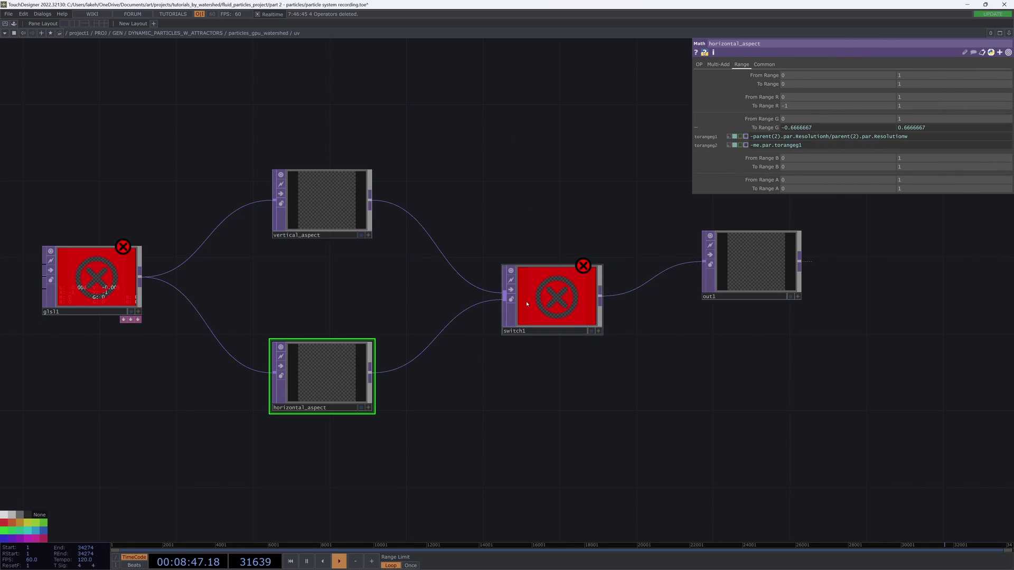
Step: Set switch1's index expression to parent(2).par.Resolutionw >= parent(2).par.Resolutionh
left_click(530, 303)
type("2).par.Resolutionw >= parent(")
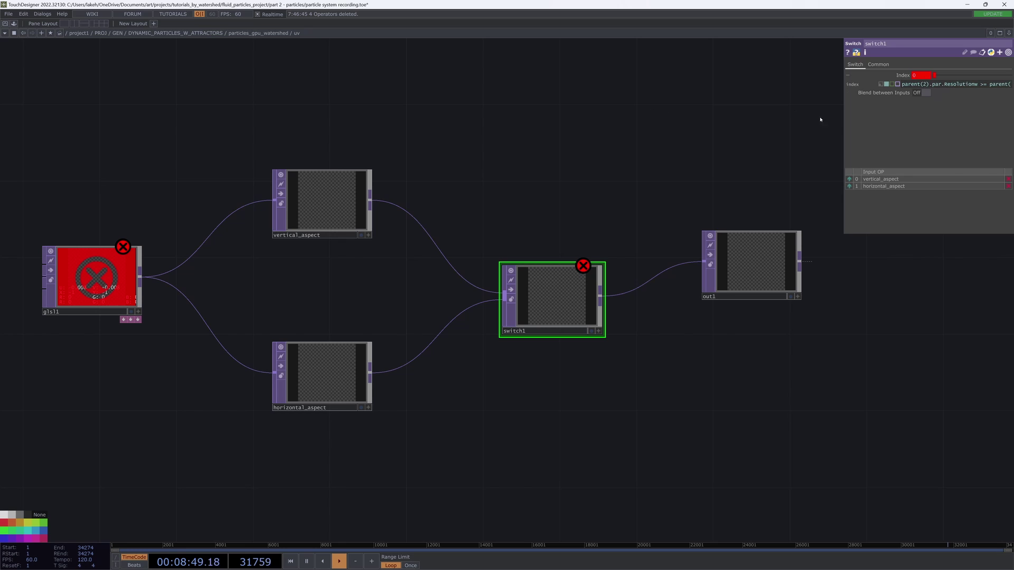
left_click_drag(843, 127, 478, 127)
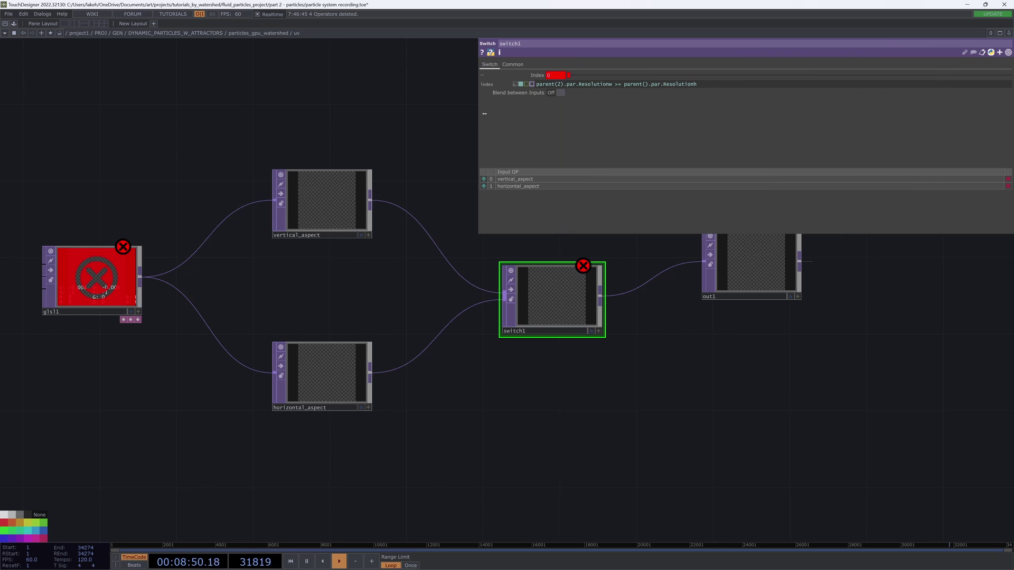
left_click(642, 85)
type("2")
key("Return")
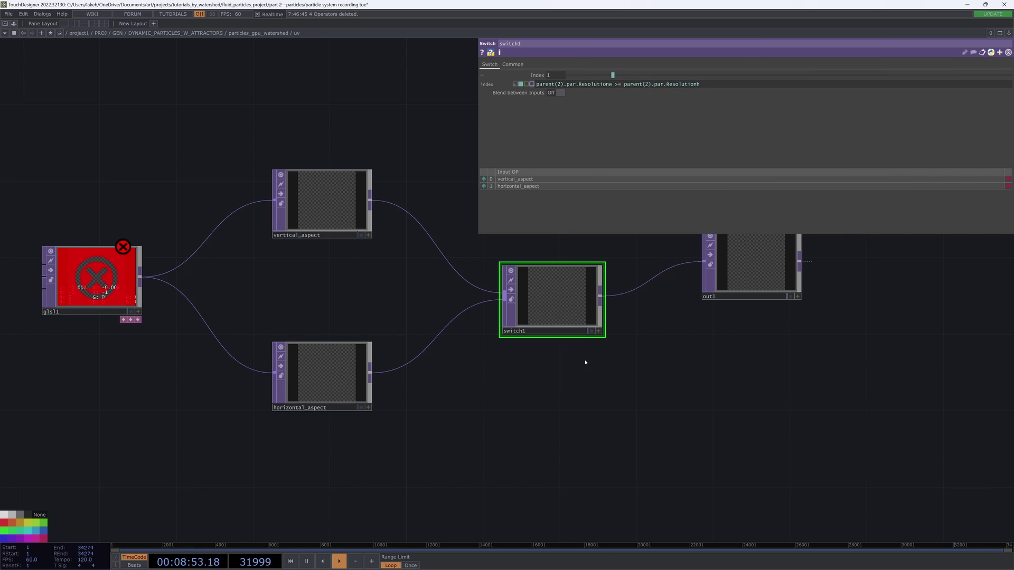
Step: Set glsl1's resolution expressions to parent(2).par.Resolutionw and parent(2).par.Resolutionh, and return to the particles_gpu_watershed network
left_click(80, 275)
left_click(904, 85)
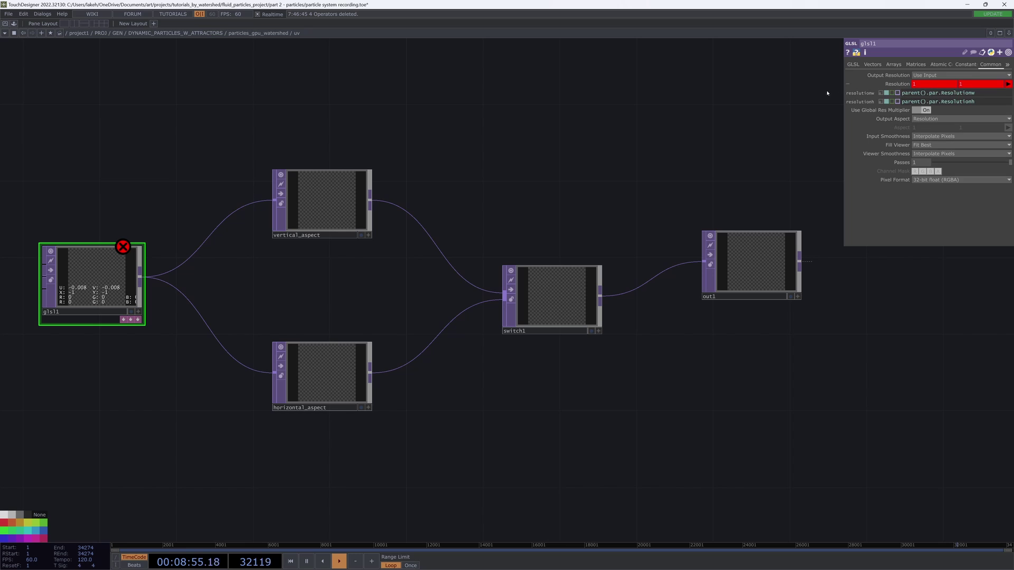
left_click_drag(843, 93, 588, 90)
left_click(669, 94)
type("2")
left_click(669, 102)
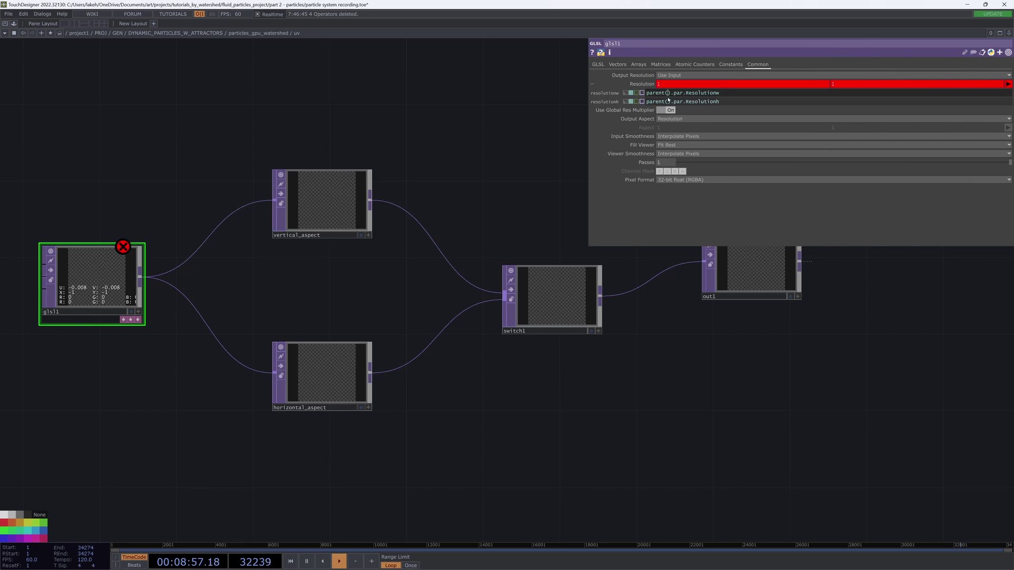
type("2")
left_click(498, 136)
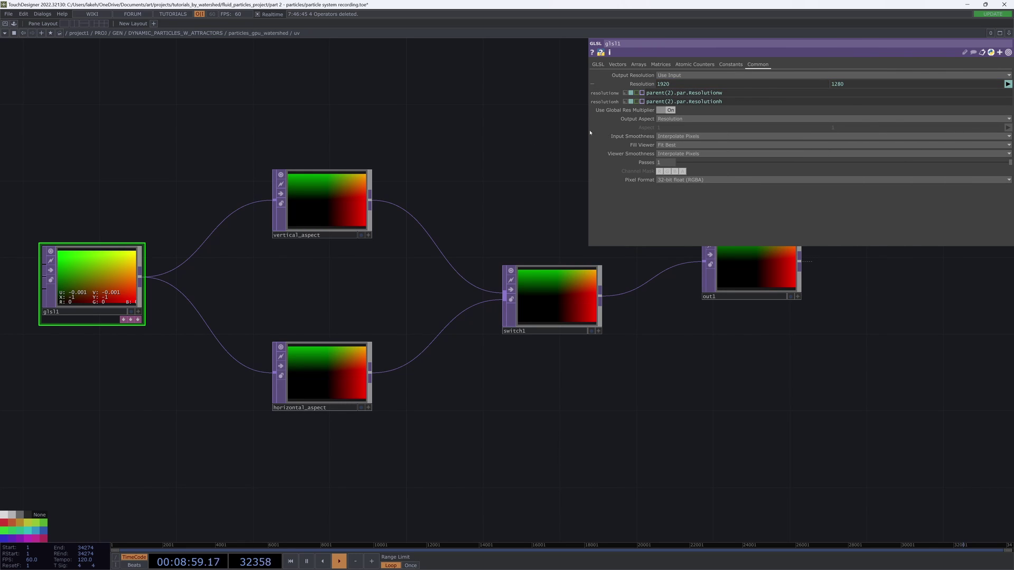
key("u")
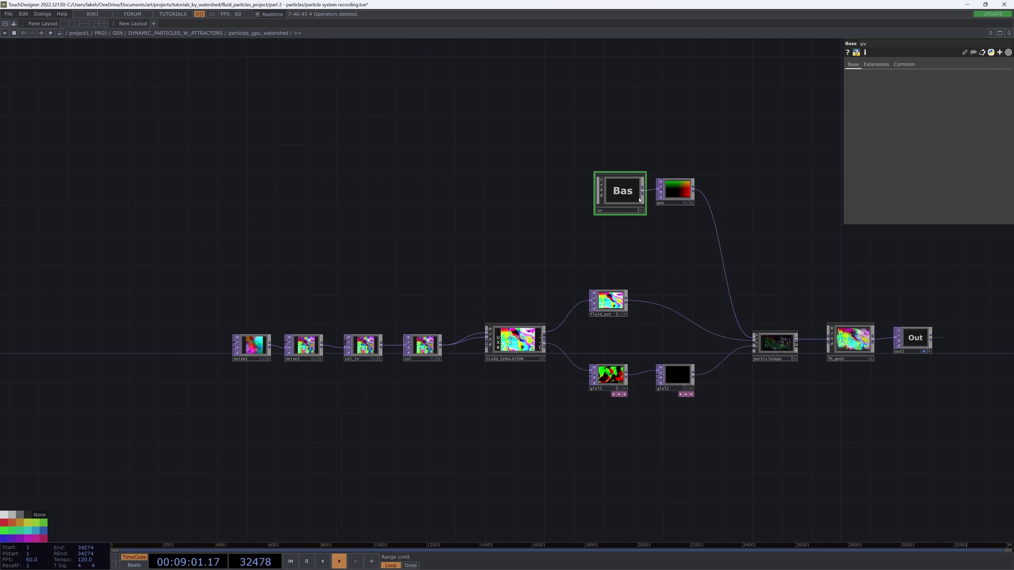
key("i")
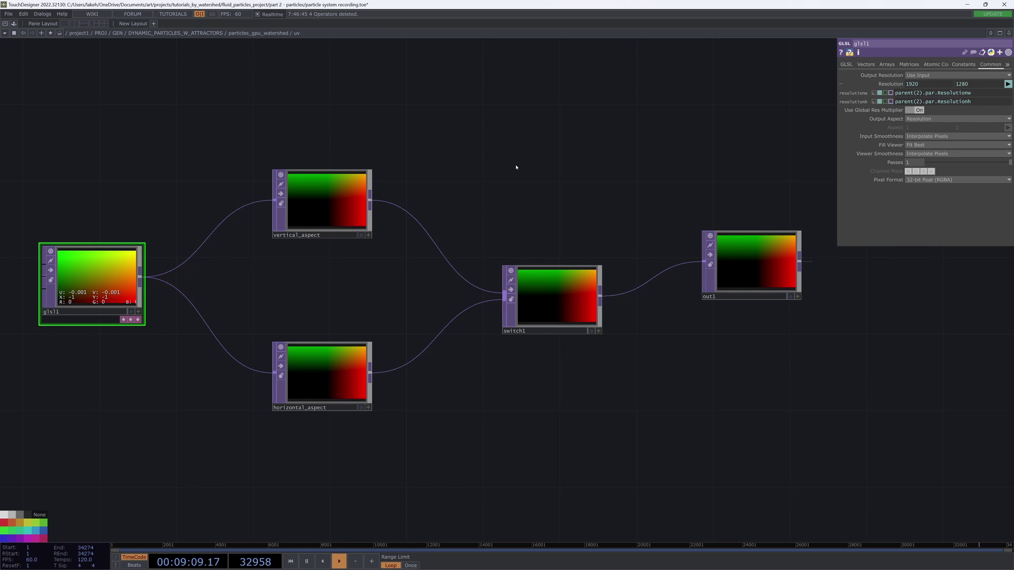
key("u")
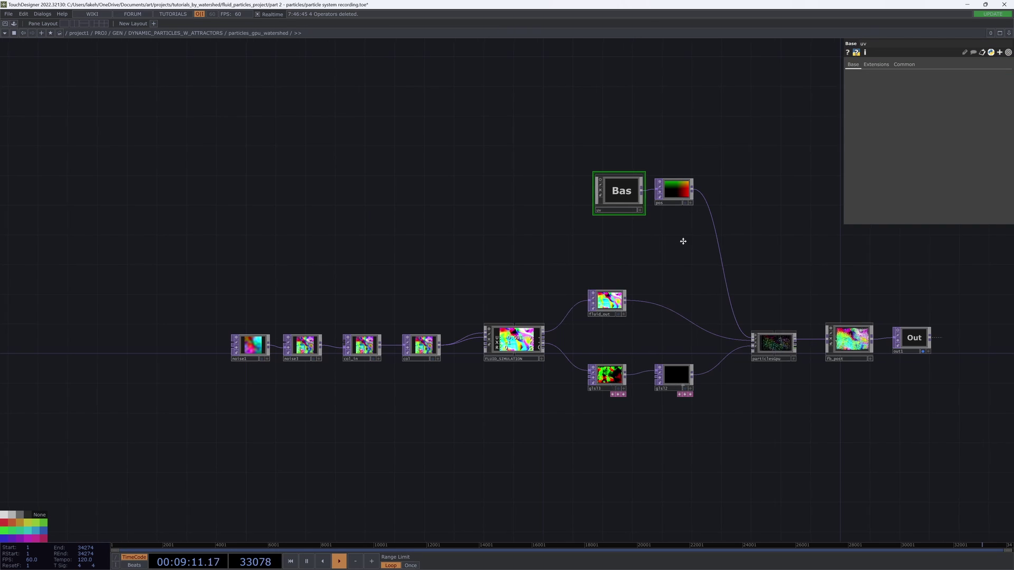
Step: Select uv and pos together and move them down closer to fluid_out
left_click_drag(683, 239, 664, 237)
right_click_drag(680, 240, 593, 178)
left_click_drag(588, 183, 580, 235)
left_click_drag(565, 155, 504, 107)
scroll(593, 167, "up", 5)
mouse_move(595, 200)
left_mouse_down()
mouse_move(632, 213)
mouse_move(598, 208)
left_mouse_up()
left_click_drag(763, 180, 724, 78)
scroll(723, 78, "down", 2)
Step: Shift FLUID_SIMULATION slightly down and lower fluid_out towards glsl3 to tighten the layout
left_click_drag(491, 271, 669, 306)
left_click_drag(606, 226, 736, 251)
left_click_drag(607, 332, 607, 347)
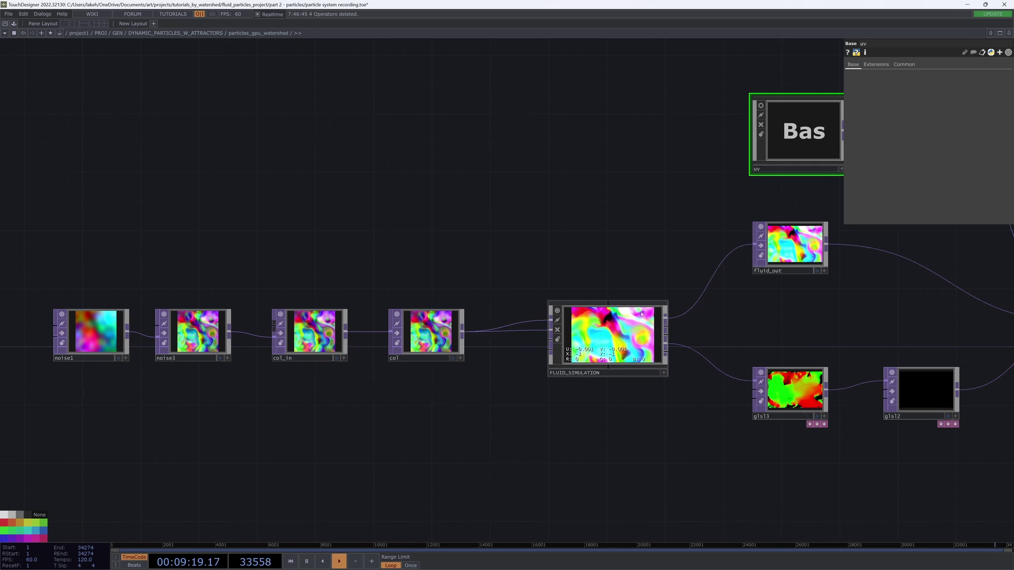
left_click_drag(860, 344, 657, 357)
left_click_drag(599, 272, 599, 301)
left_click_drag(673, 339, 486, 301)
Step: Move particlesGpu, fb_post and out1 up into one line with fluid_out
left_click_drag(728, 307, 728, 260)
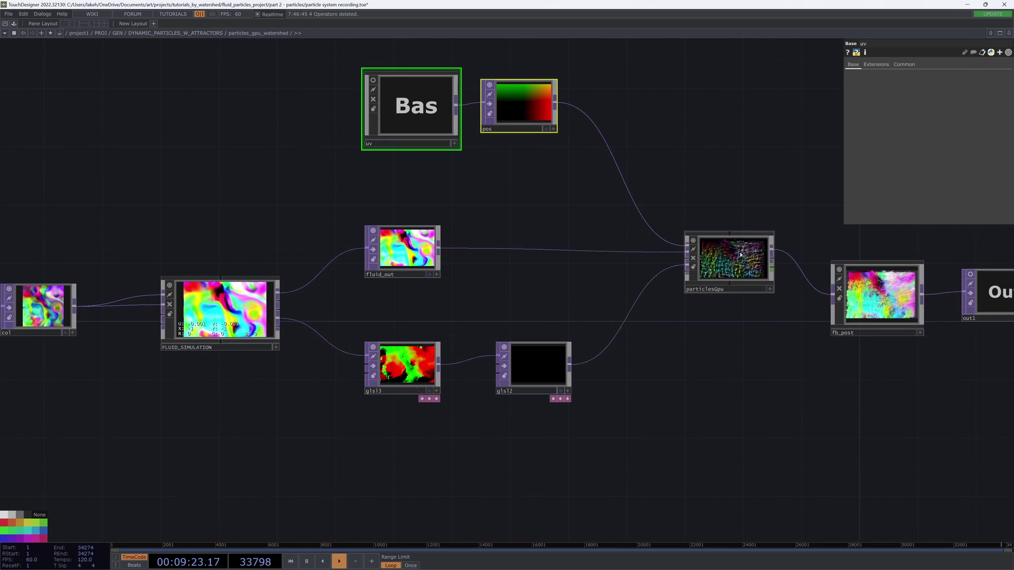
left_click_drag(648, 264, 469, 265)
left_click_drag(698, 304, 683, 258)
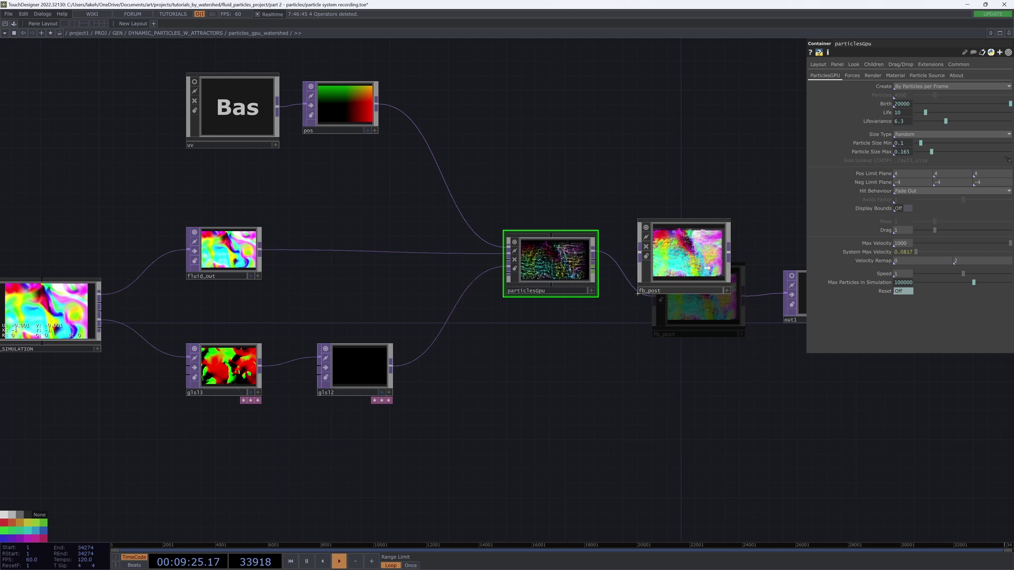
left_click_drag(633, 177, 494, 199)
left_click_drag(686, 316, 687, 272)
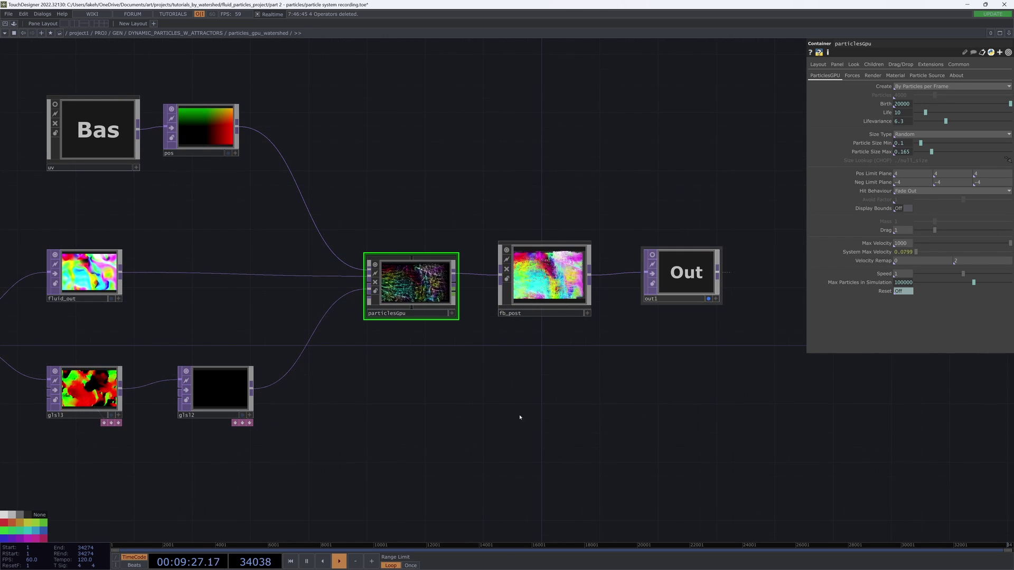
Step: Examine the fluid_out, glsl3 and glsl2 previews up close, and review the whole tidied network
left_click_drag(422, 415, 766, 387)
scroll(805, 419, "down", 3)
left_click_drag(547, 341, 545, 276)
scroll(521, 329, "up", 6)
scroll(556, 333, "up", 6)
left_click_drag(269, 306, 526, 274)
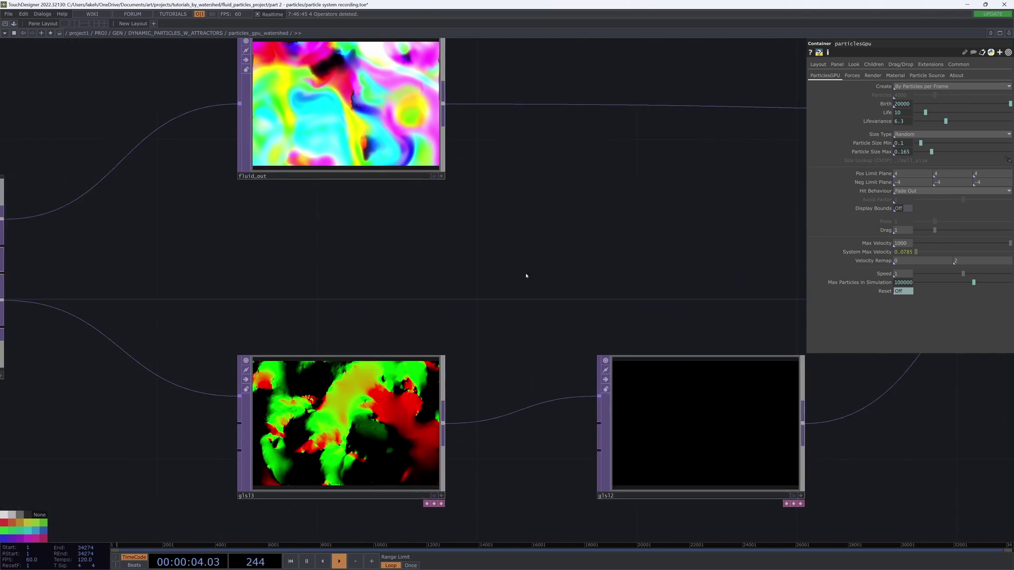
left_click_drag(453, 335, 538, 364)
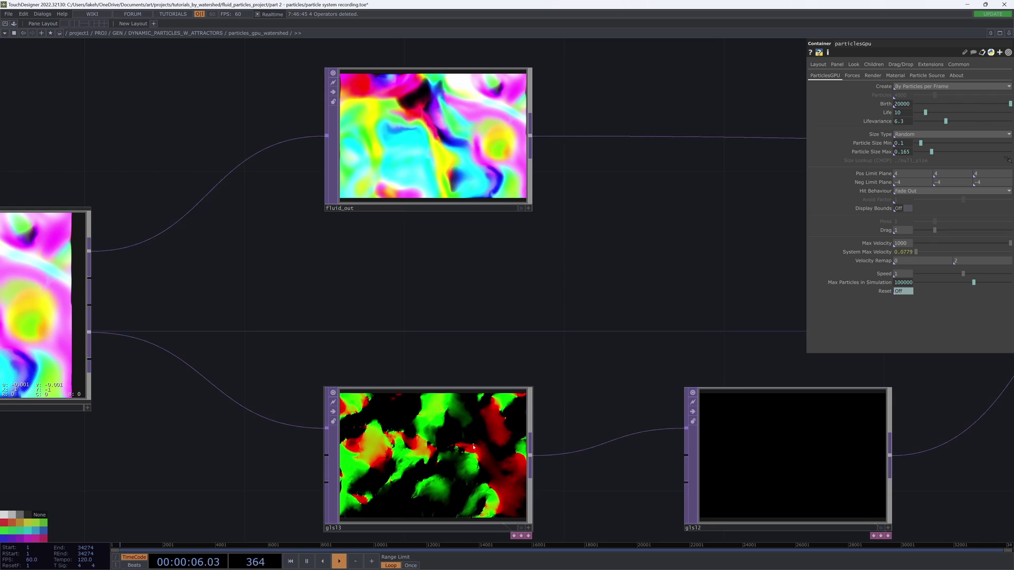
scroll(499, 294, "down", 6)
left_click_drag(487, 335, 355, 400)
scroll(523, 350, "down", 3)
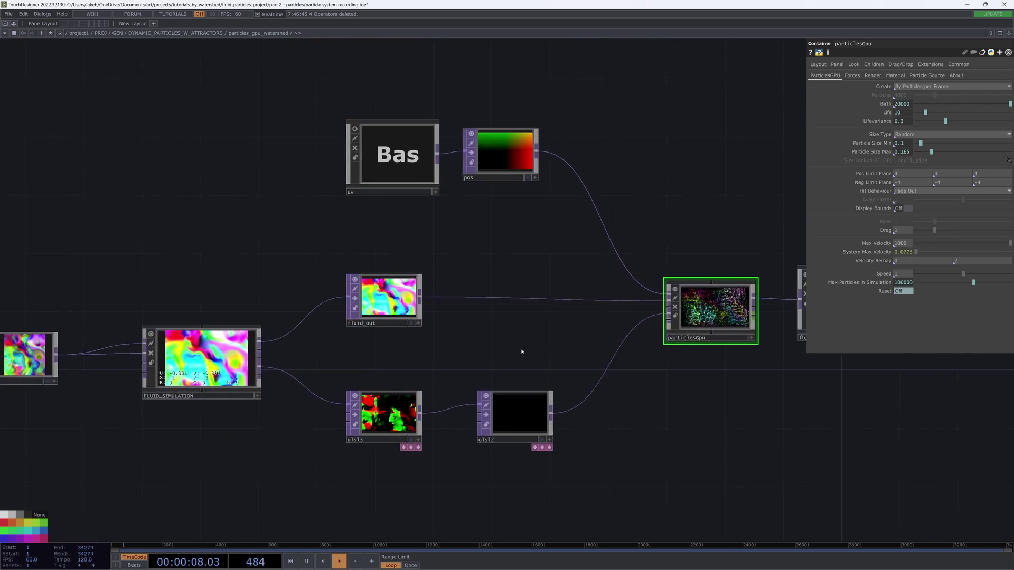
left_click_drag(212, 477, 430, 449)
scroll(430, 449, "down", 8)
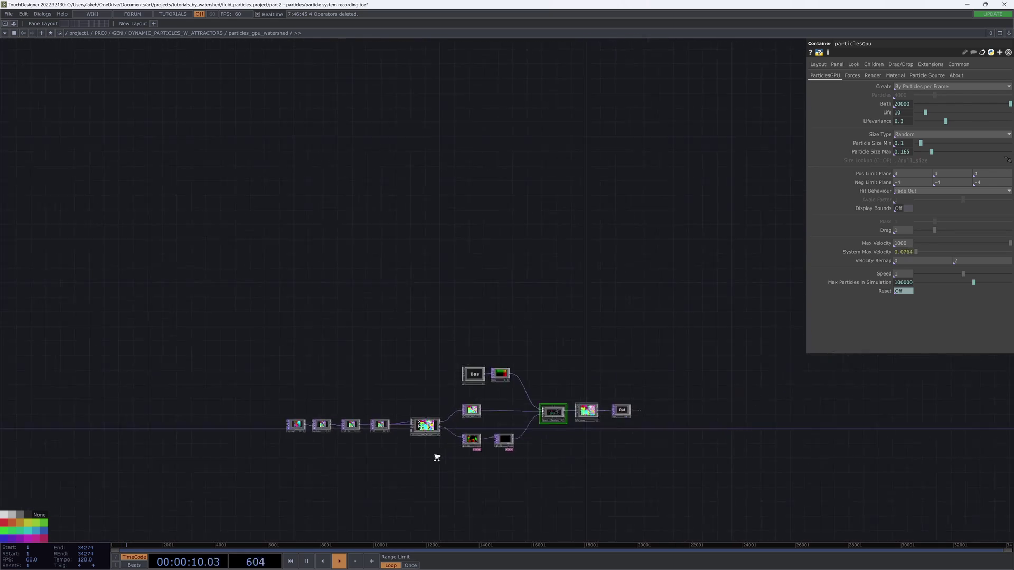
scroll(437, 458, "up", 5)
scroll(437, 460, "down", 3)
left_click_drag(595, 387, 581, 283)
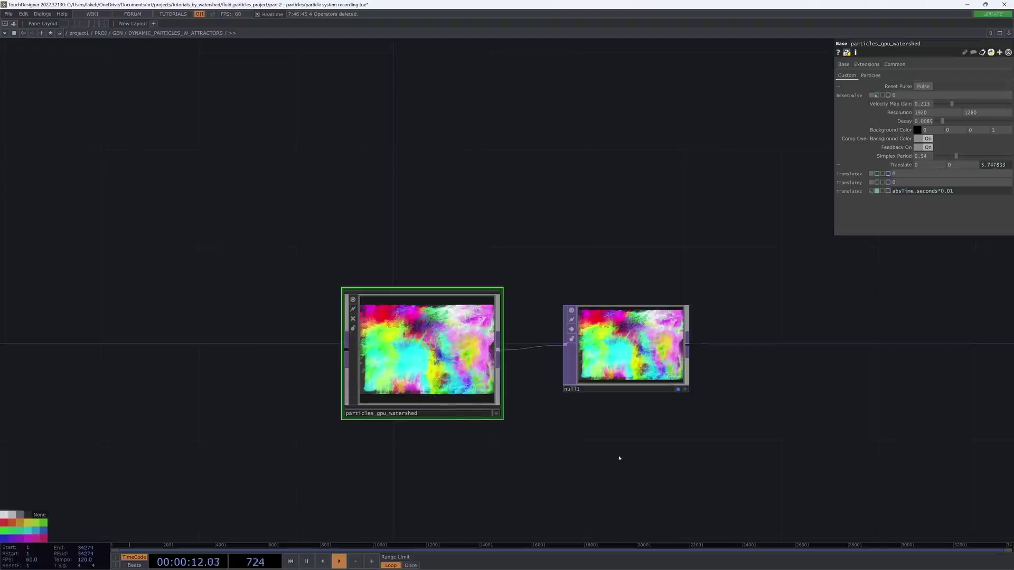
Step: Show the particle output as the backdrop in the parent network and go back inside particles_gpu_watershed
key("b")
left_click_drag(592, 464, 643, 492)
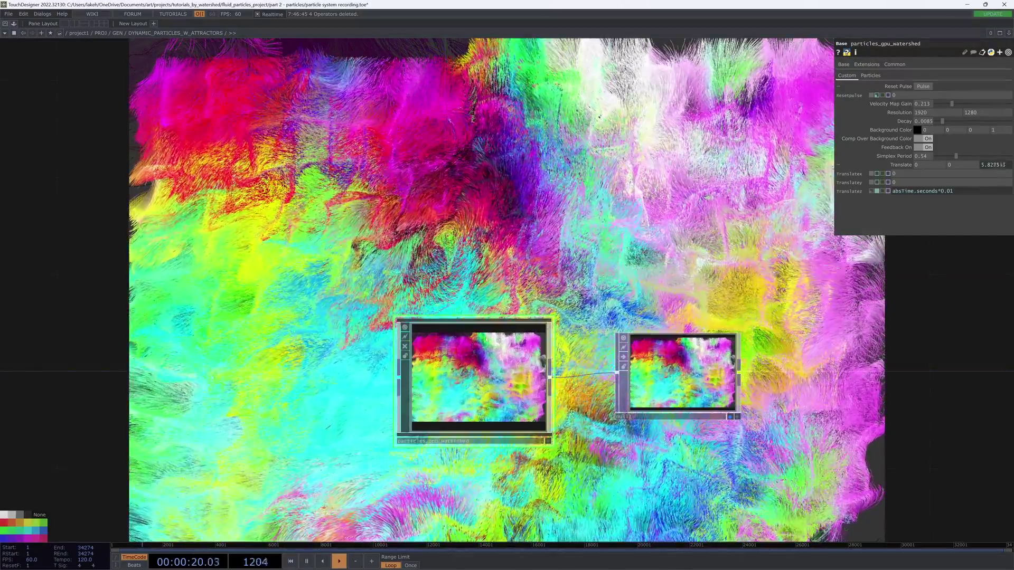
double_click(456, 391)
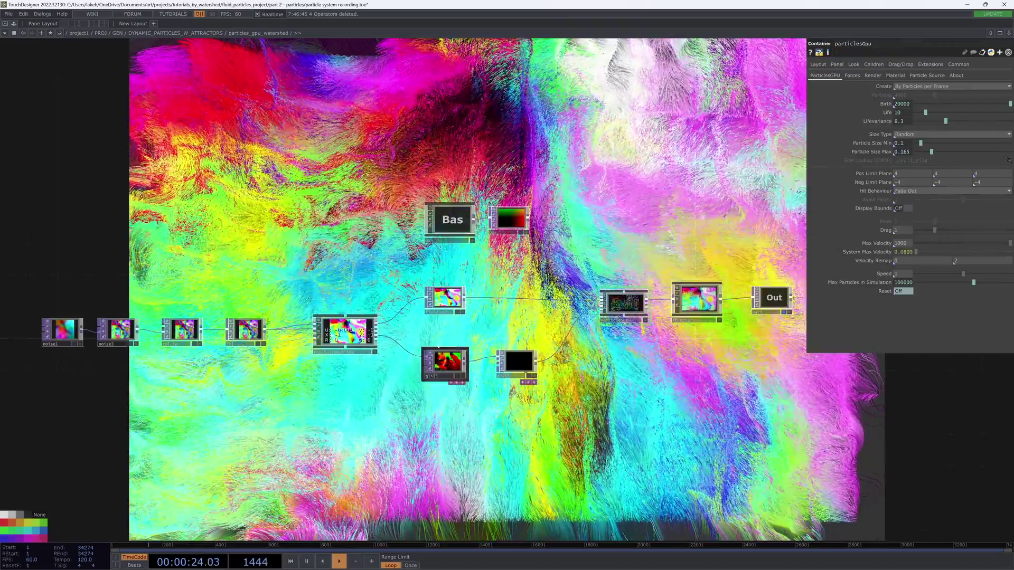
left_click_drag(531, 348, 586, 349)
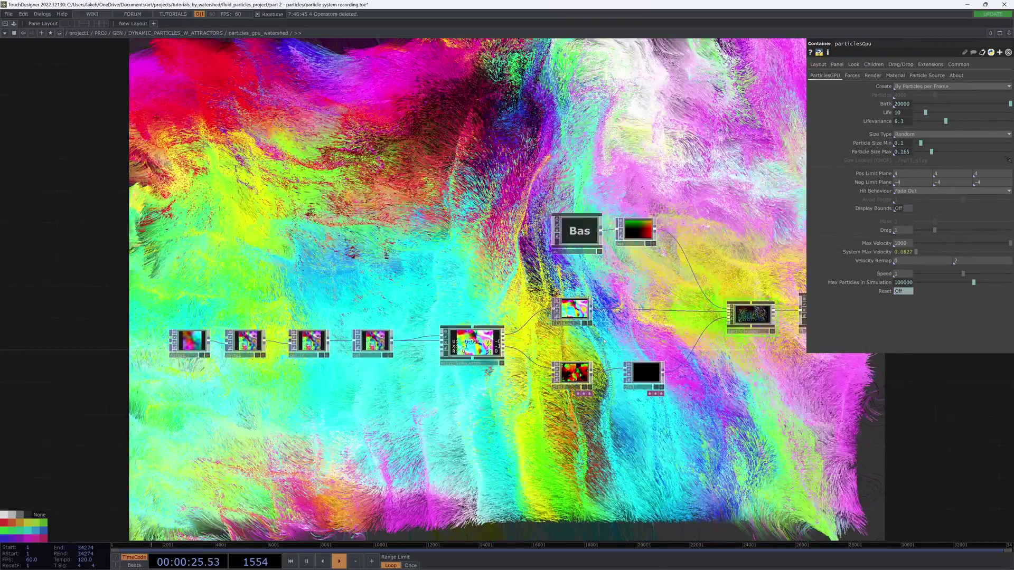
scroll(468, 363, "up", 3)
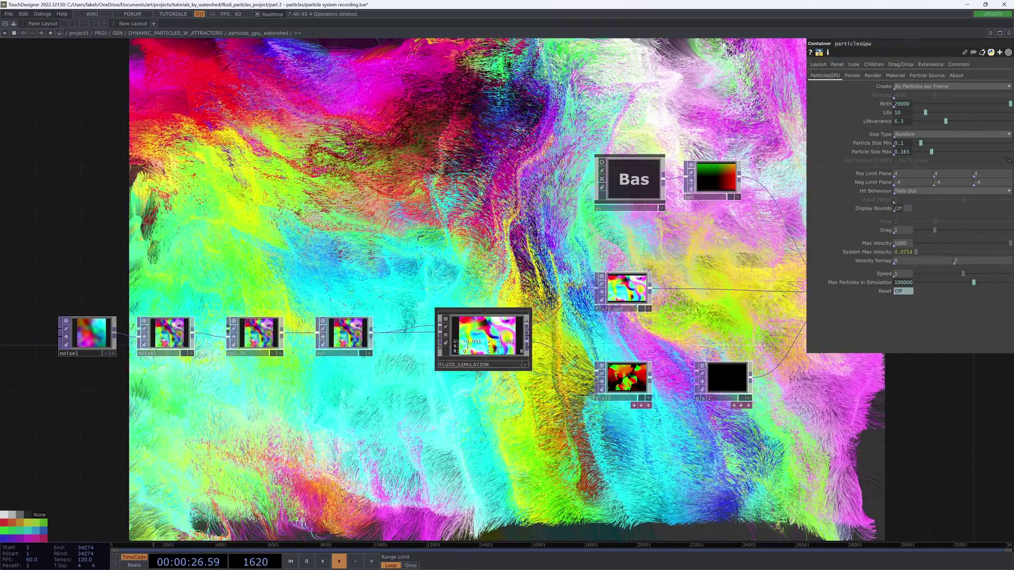
Step: Check fluid_out and glsl3, and move uv and pos together up, farther above fluid_out
left_click(626, 291)
left_click(624, 381)
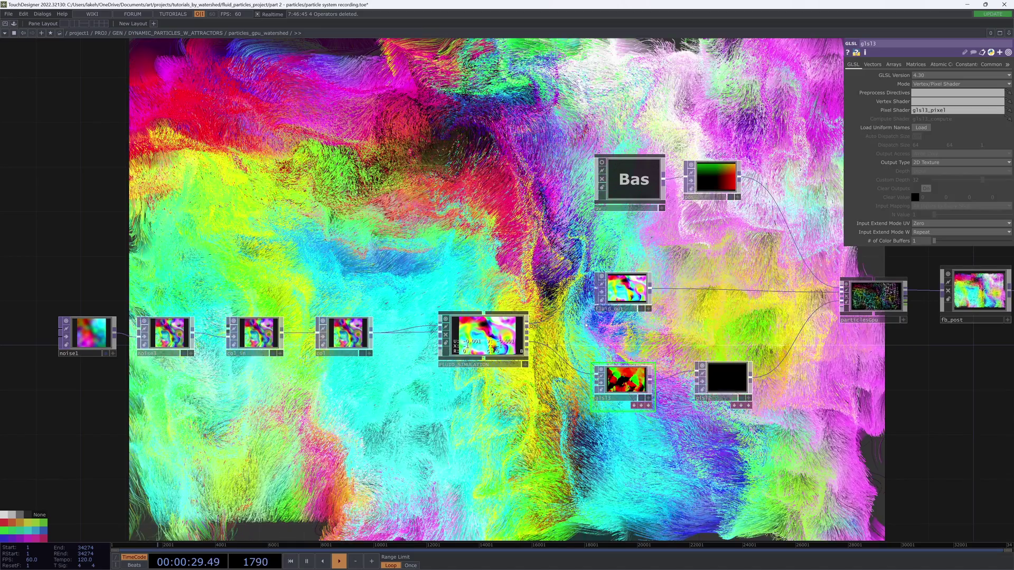
left_click_drag(586, 325, 569, 359)
left_click(689, 234)
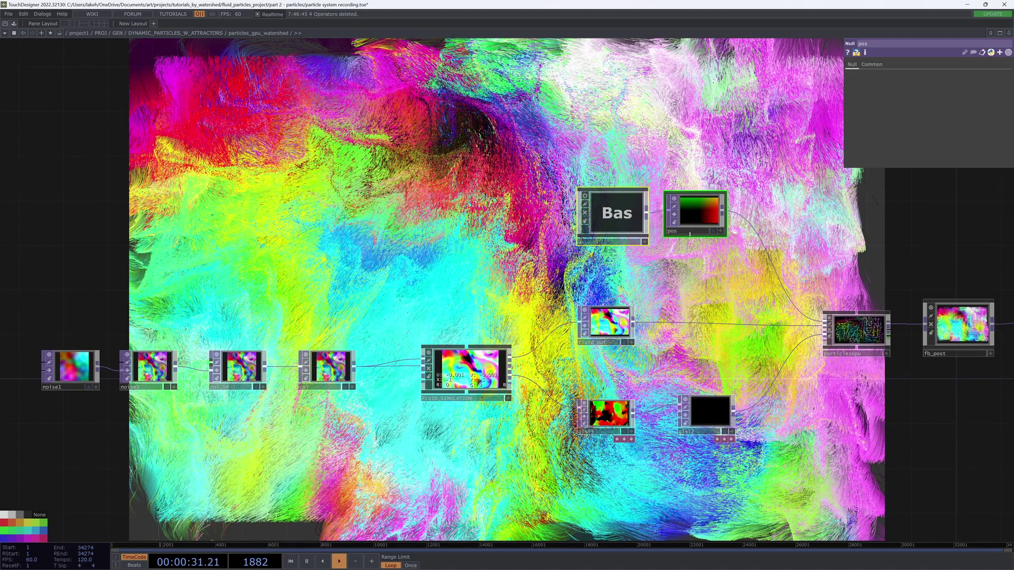
left_click_drag(690, 234, 689, 201)
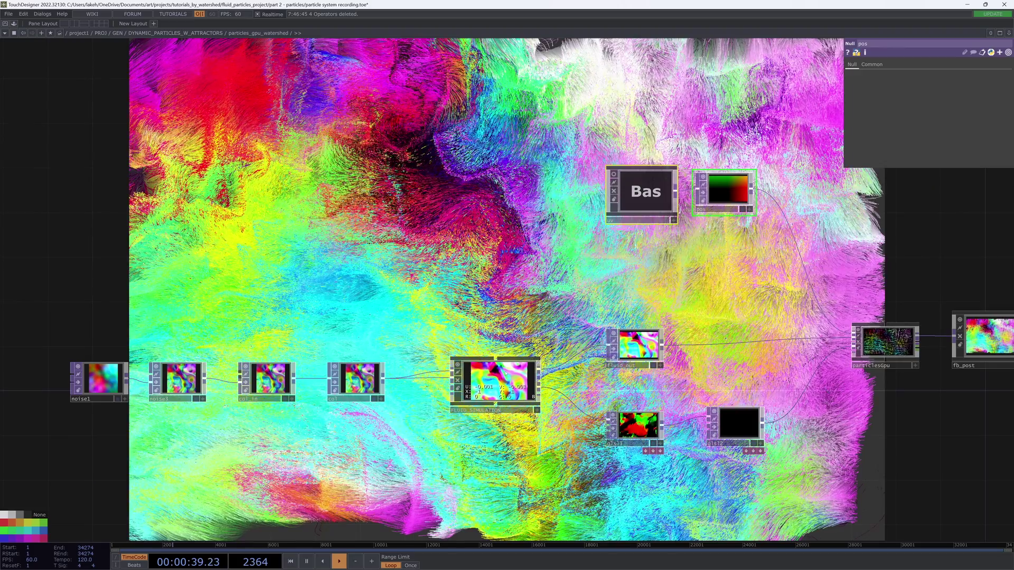
Step: Set FLUID_SIMULATION's output resolution to 512 by 512
left_click(494, 383)
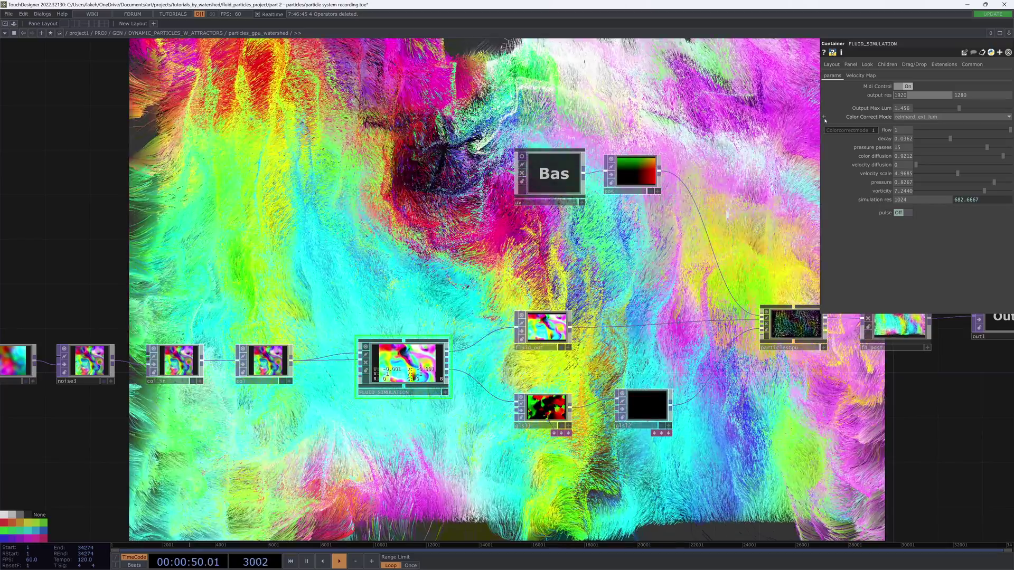
type("512")
key("Tab")
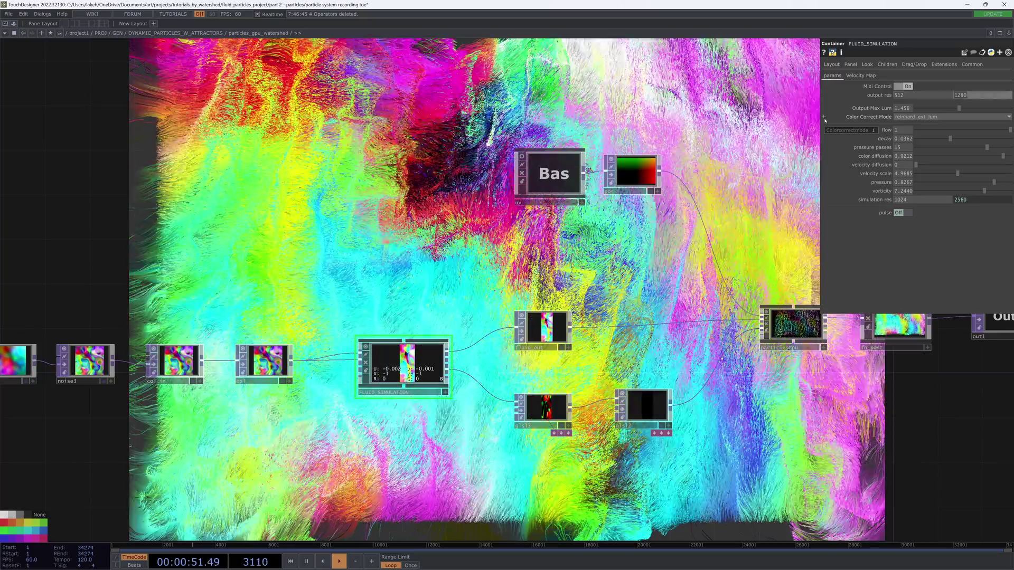
type("512")
key("Tab")
Step: Set FLUID_SIMULATION's simulation resolution to 512 by 512
key("Tab")
key("Tab")
key("Tab")
key("Tab")
key("Tab")
key("Tab")
key("Tab")
key("Tab")
key("Tab")
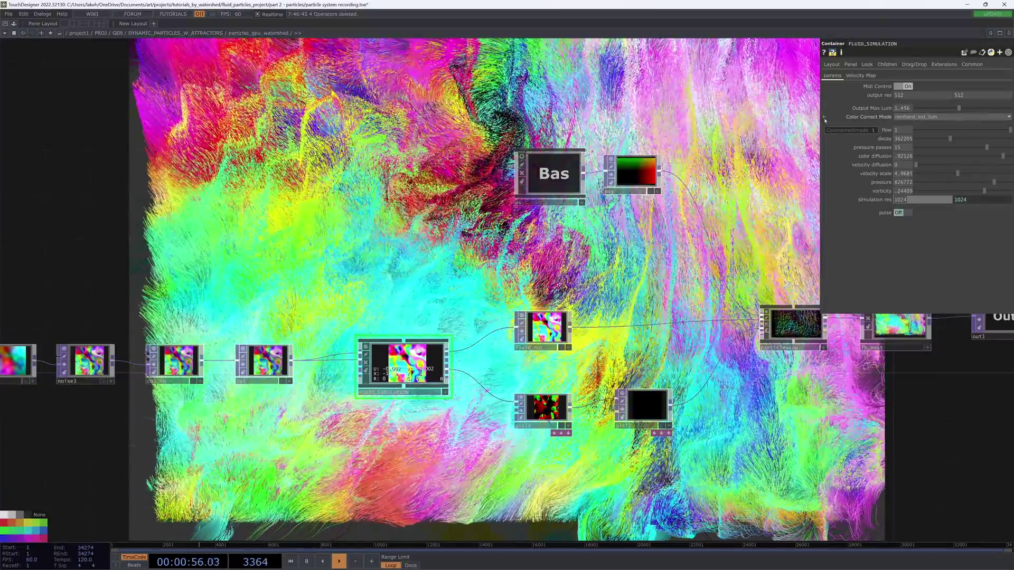
type("51")
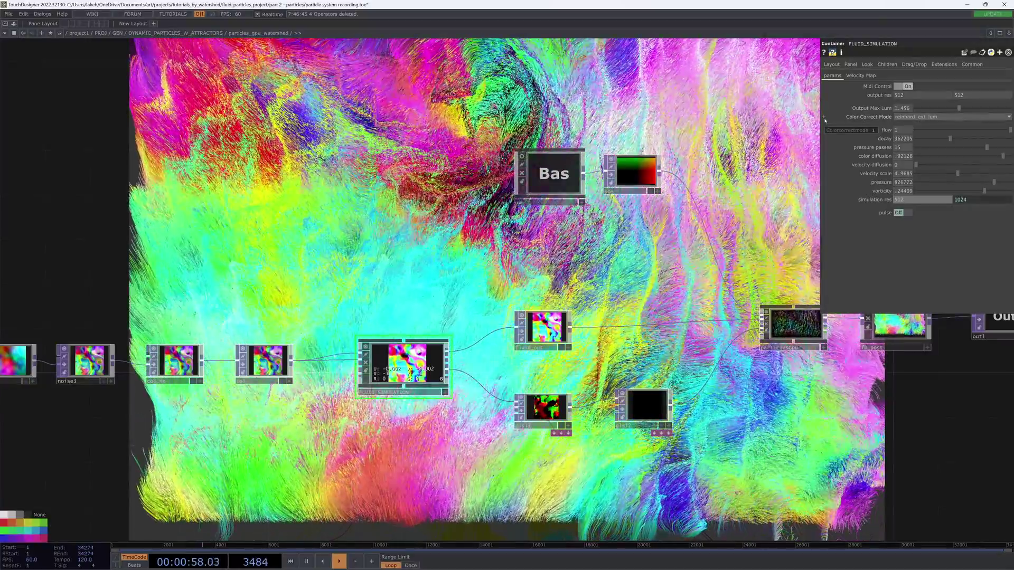
key("Tab")
type("512")
key("Tab")
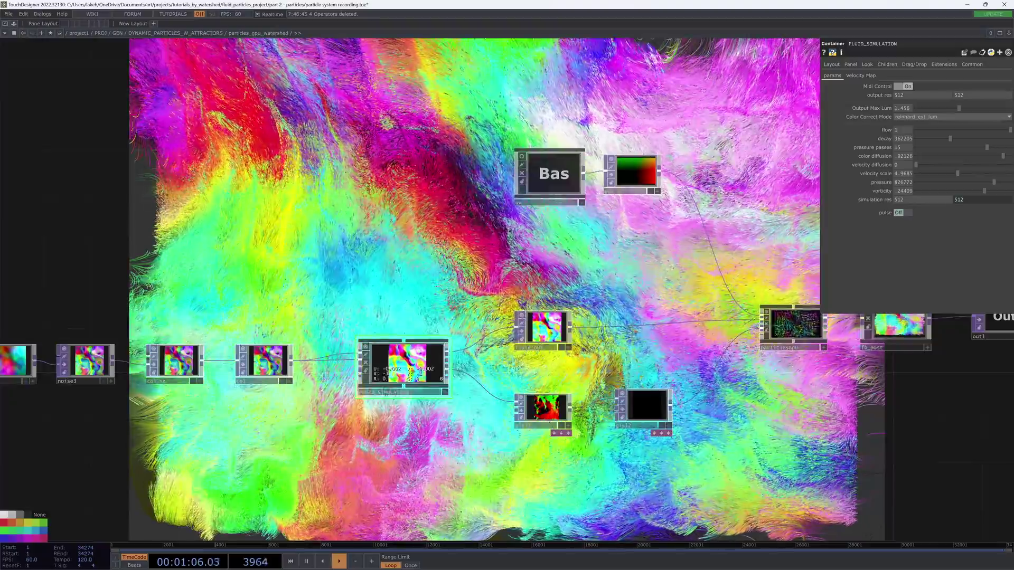
Step: Select the chain from noise1 through FLUID_SIMULATION and move it closer to fluid_out and glsl3
scroll(390, 365, "up", 5)
left_click_drag(349, 301, 603, 328)
scroll(499, 325, "down", 5)
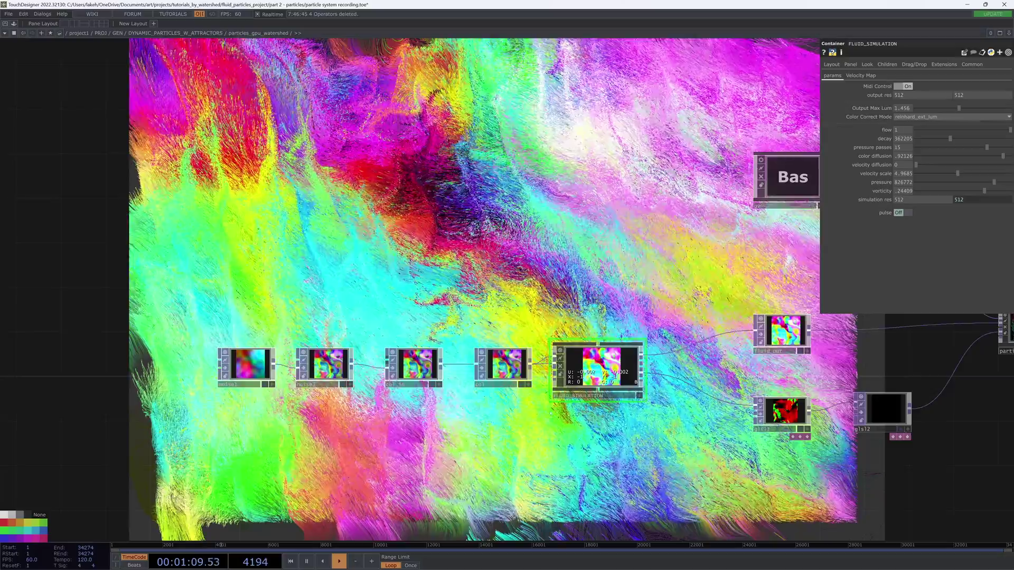
right_click_drag(603, 328, 240, 393)
left_click_drag(240, 365, 307, 366)
left_click_drag(710, 335, 449, 315)
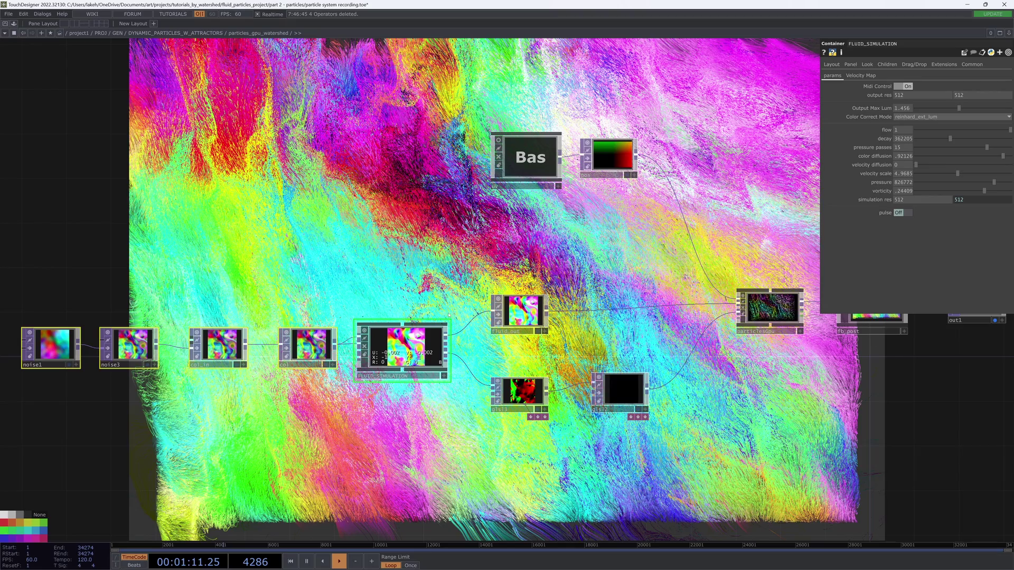
Step: Check FLUID_SIMULATION's place in the network and its settings, and examine particlesGpu's emission and force parameters
left_click_drag(449, 315, 426, 323)
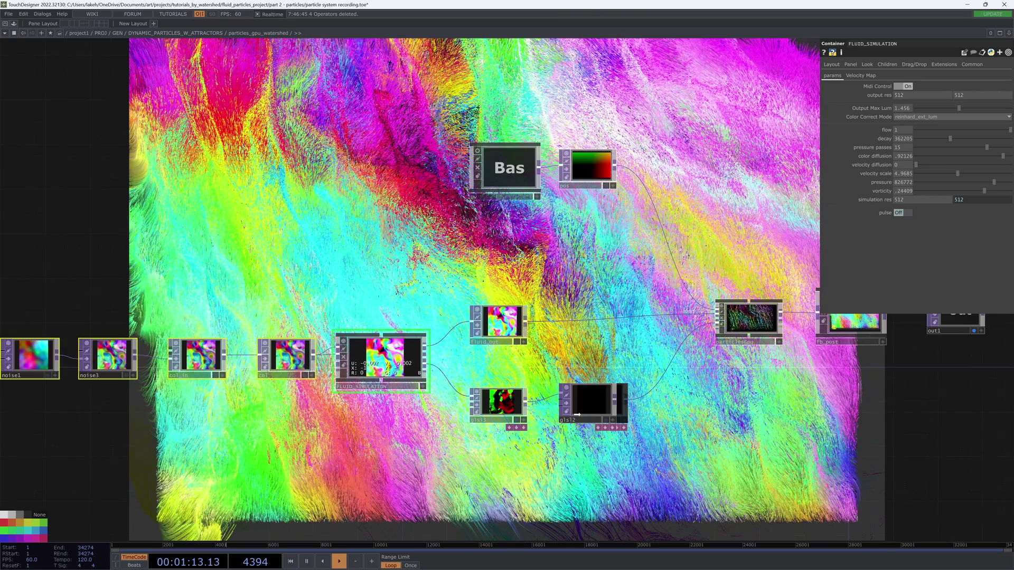
left_click_drag(628, 343, 687, 329)
left_click_drag(686, 328, 673, 333)
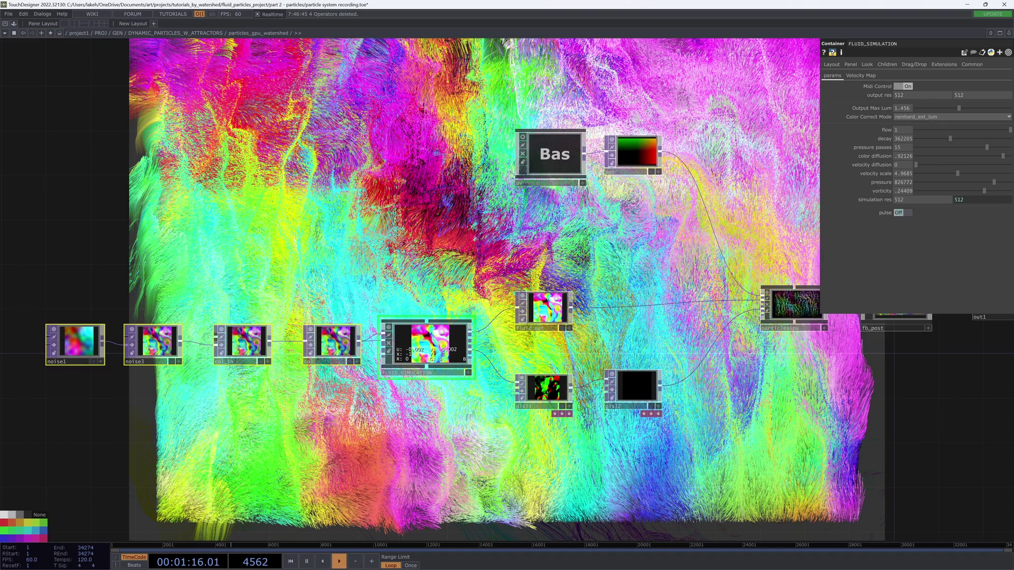
scroll(438, 358, "up", 4)
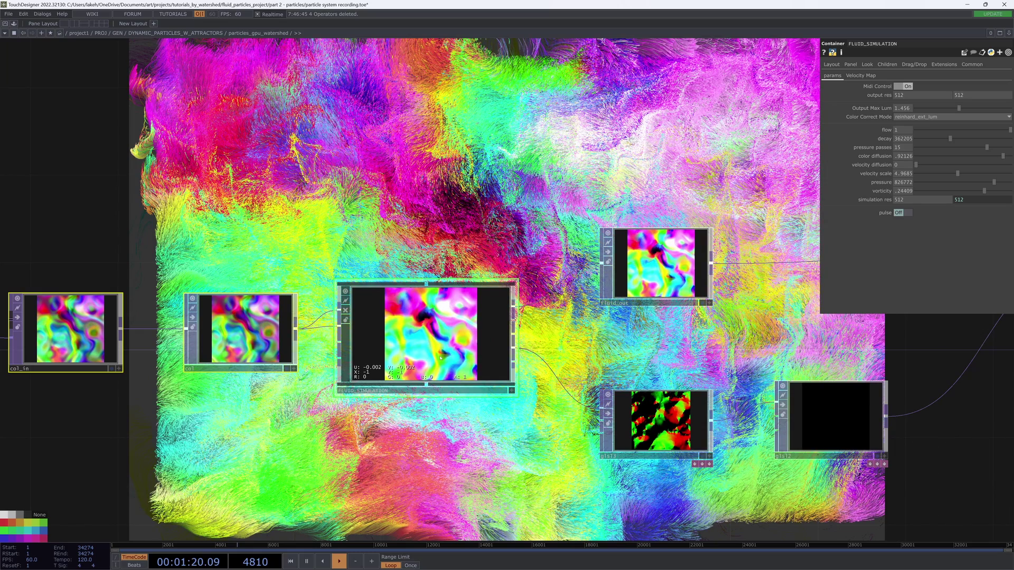
left_click(884, 94)
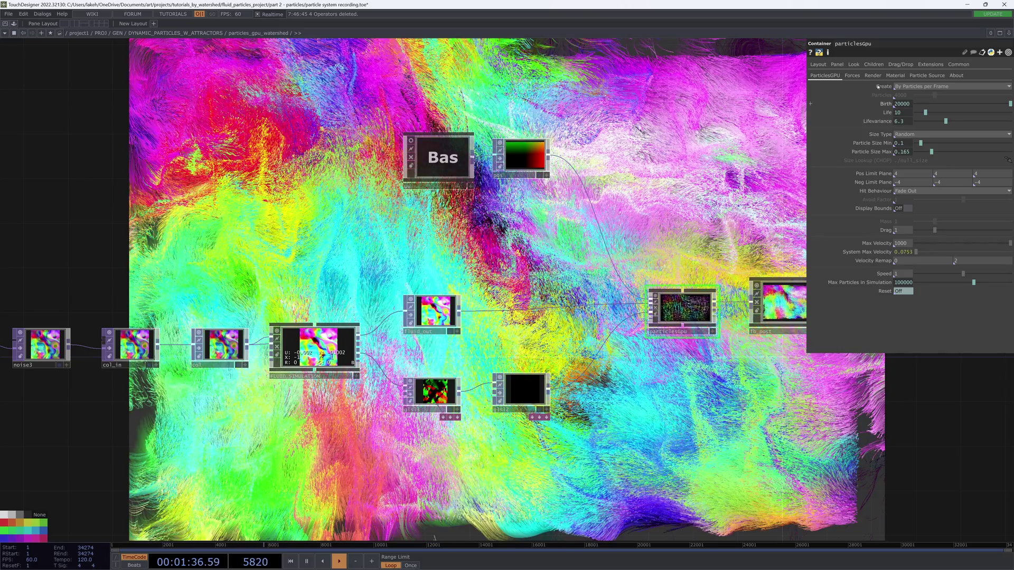
left_click(851, 76)
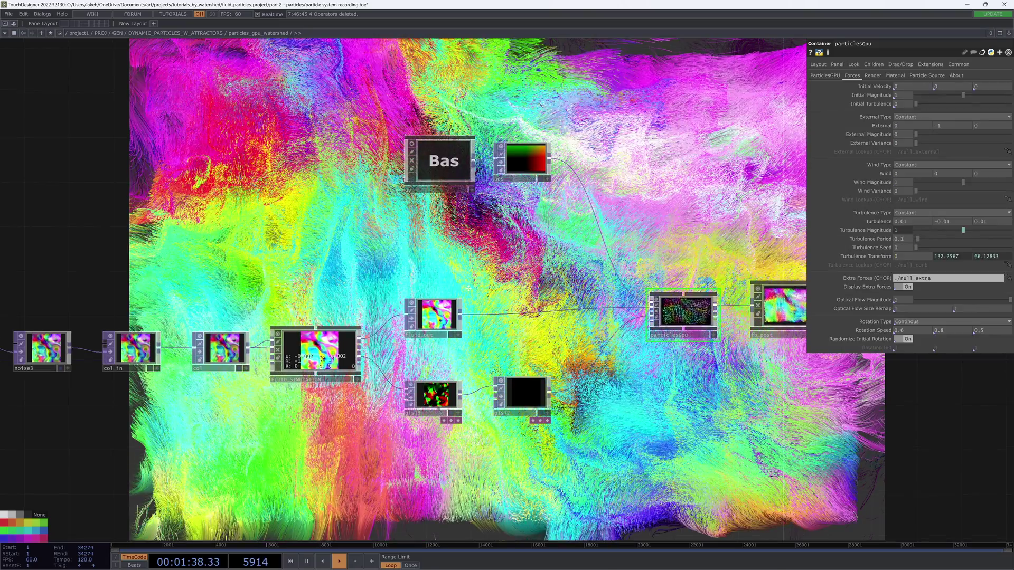
left_click_drag(468, 289, 467, 314)
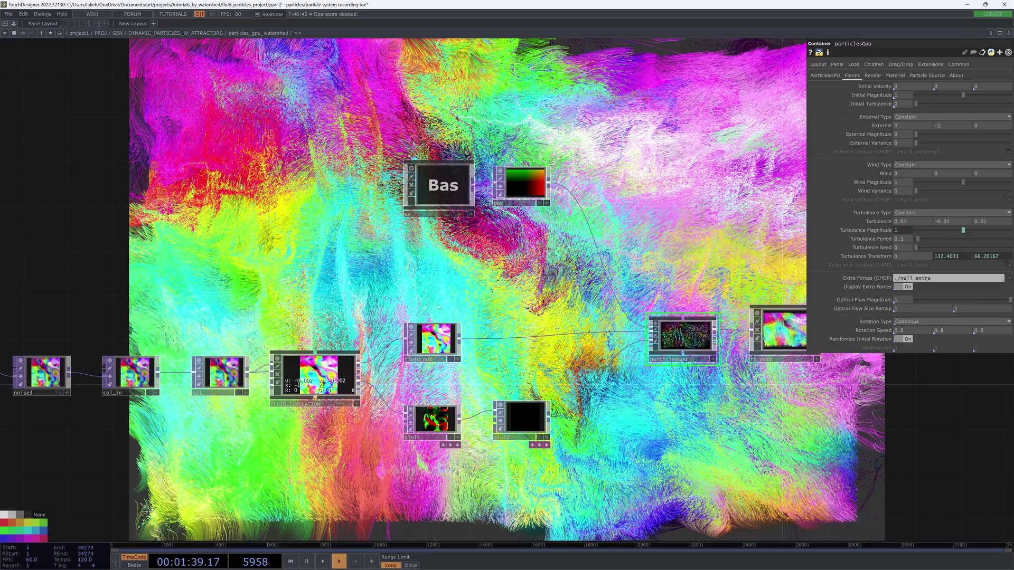
Step: Open the Component Editor for particles_gpu_watershed and place it clear of the main operators
right_click(419, 214)
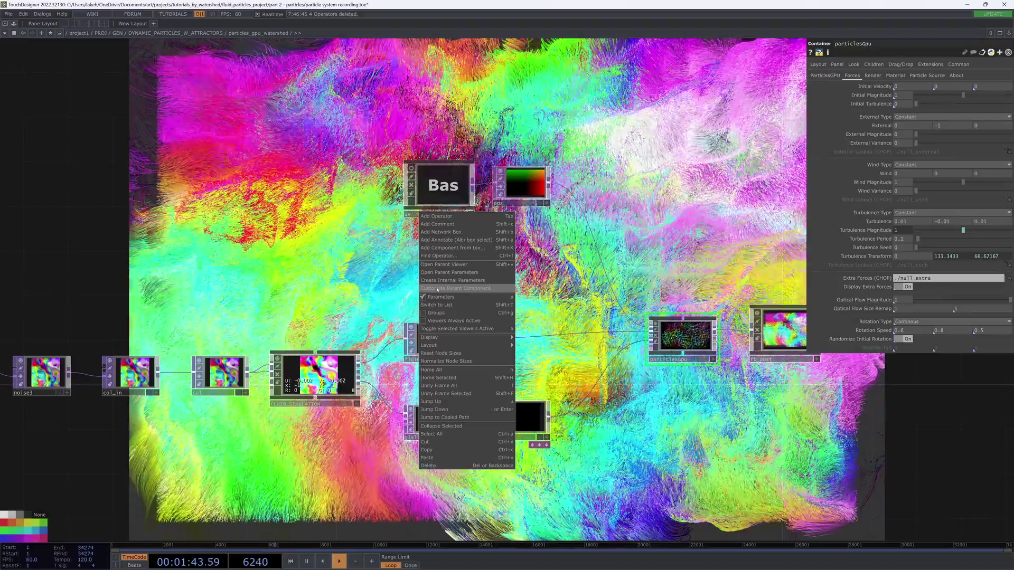
left_click(437, 289)
left_click_drag(414, 144, 103, 146)
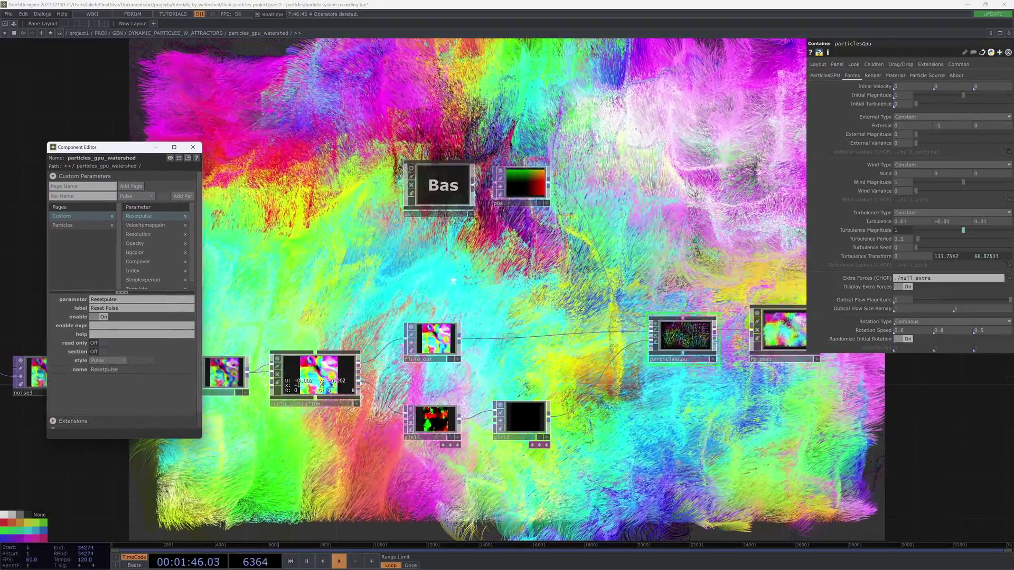
Step: Move uv and pos together down, closer above fluid_out
scroll(510, 278, "down", 5)
scroll(453, 326, "up", 4)
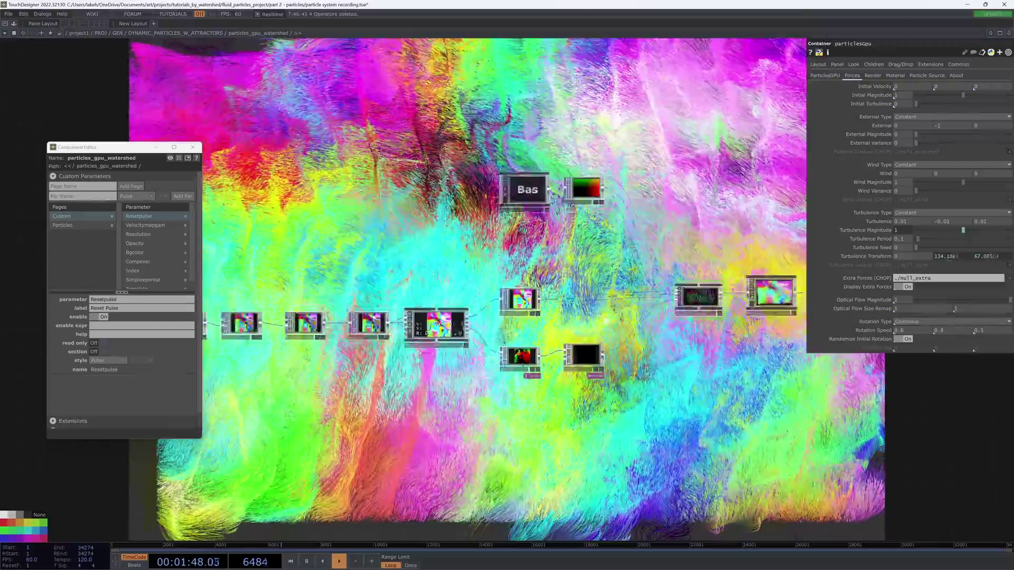
right_click_drag(623, 177, 472, 127)
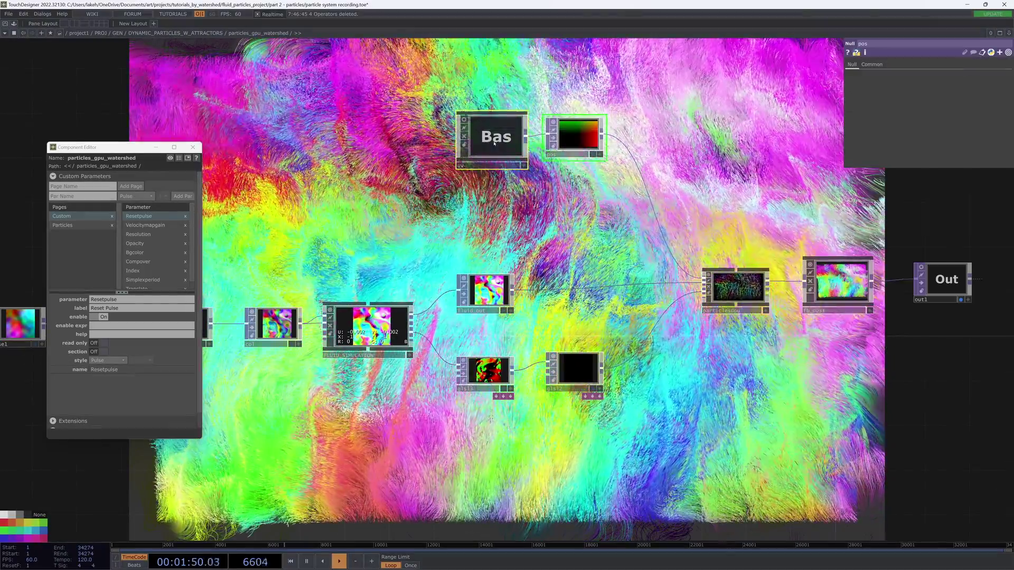
left_click_drag(492, 138, 492, 217)
left_click_drag(525, 282, 590, 274)
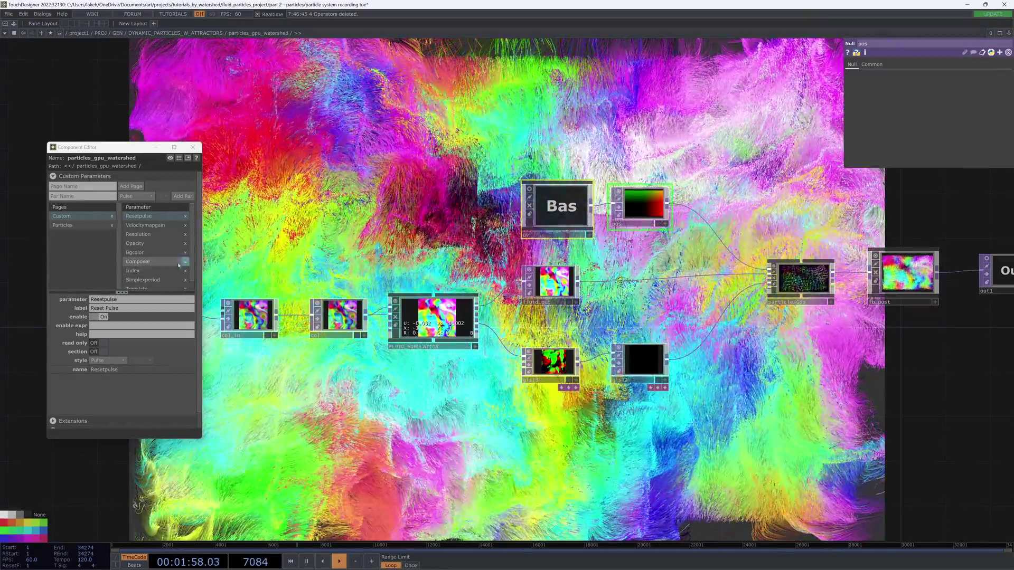
Step: Set FLUID_SIMULATION's output width to 512 and its output height to the expression parent().par.Resolutionh/parent().par.Resolutionw
scroll(176, 267, "down", 1)
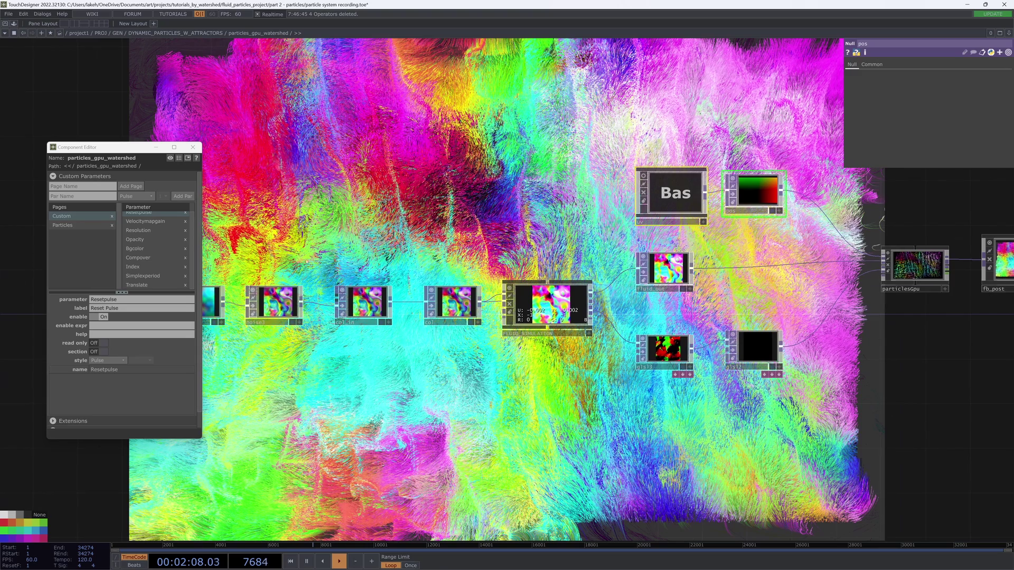
left_click(89, 224)
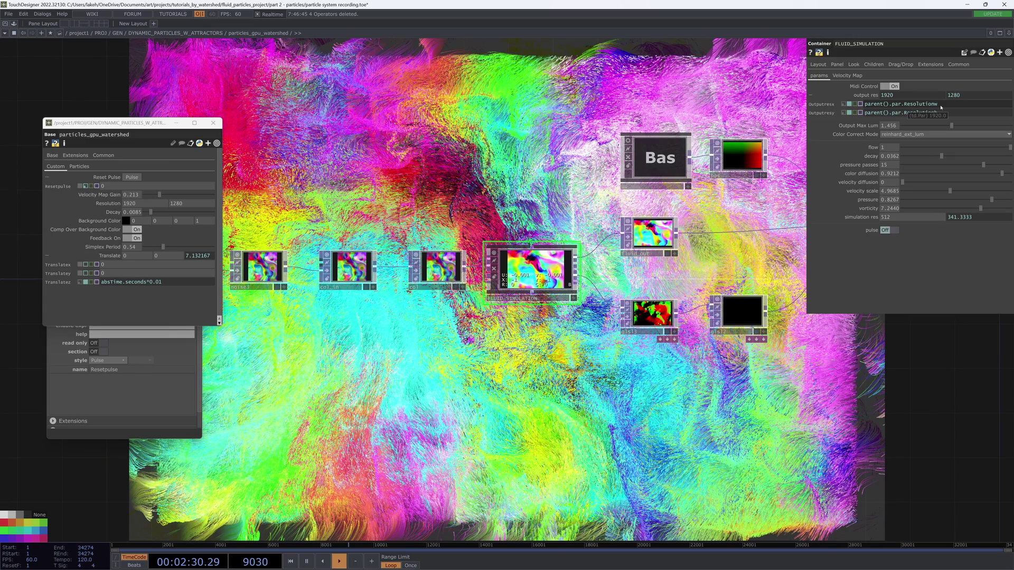
left_click(940, 106)
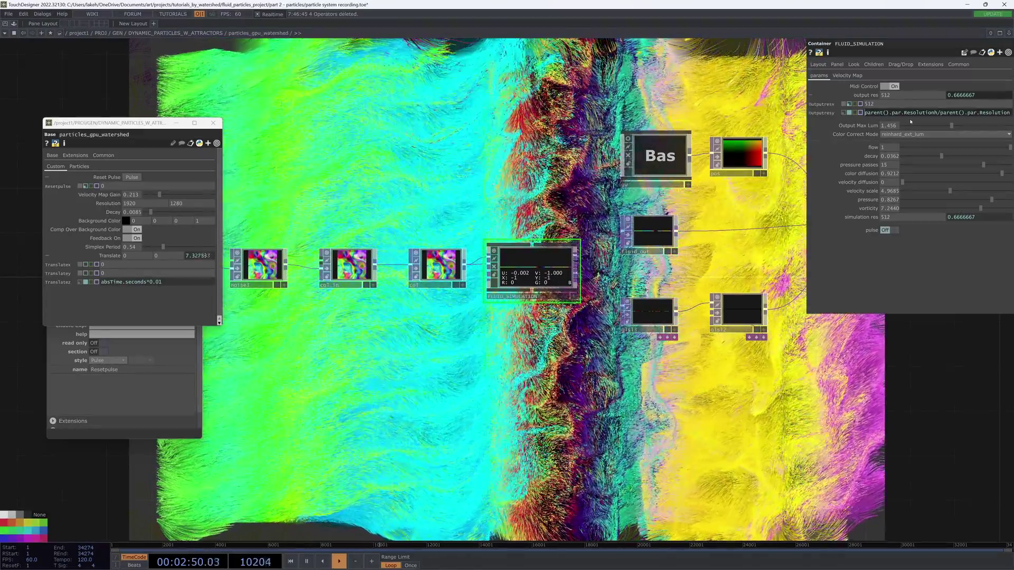
Step: Multiply the output height expression by the width, prefixing it with me.par.Outputresx.eval() *, and review the full expression
type("me.par.Out")
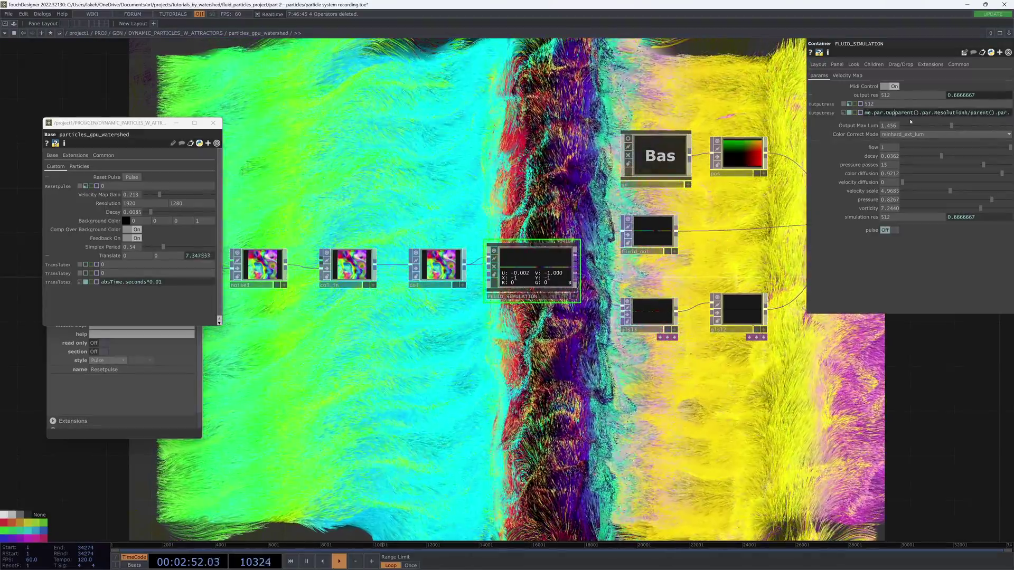
type("putres")
type("x.eval(")
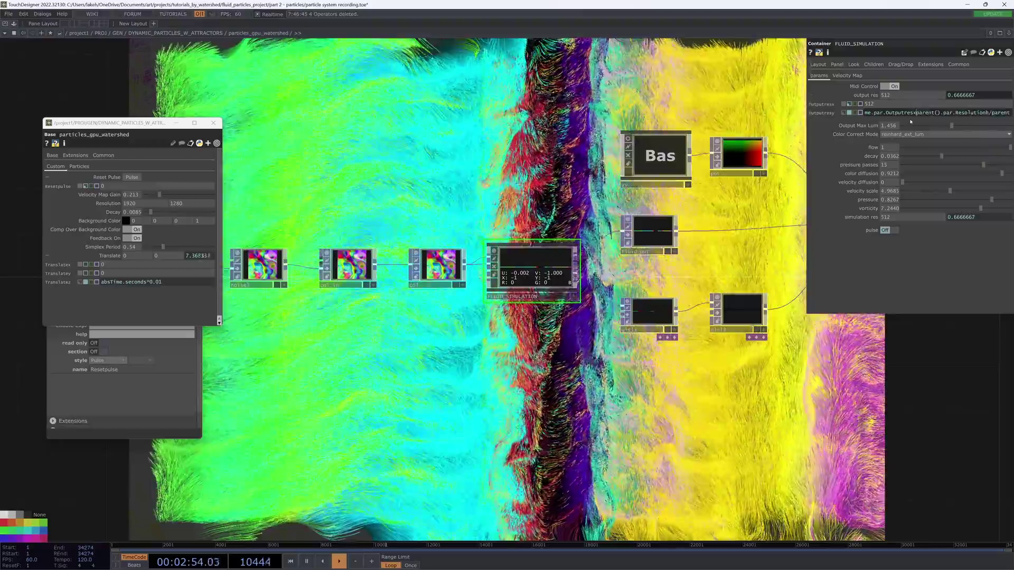
type(") *")
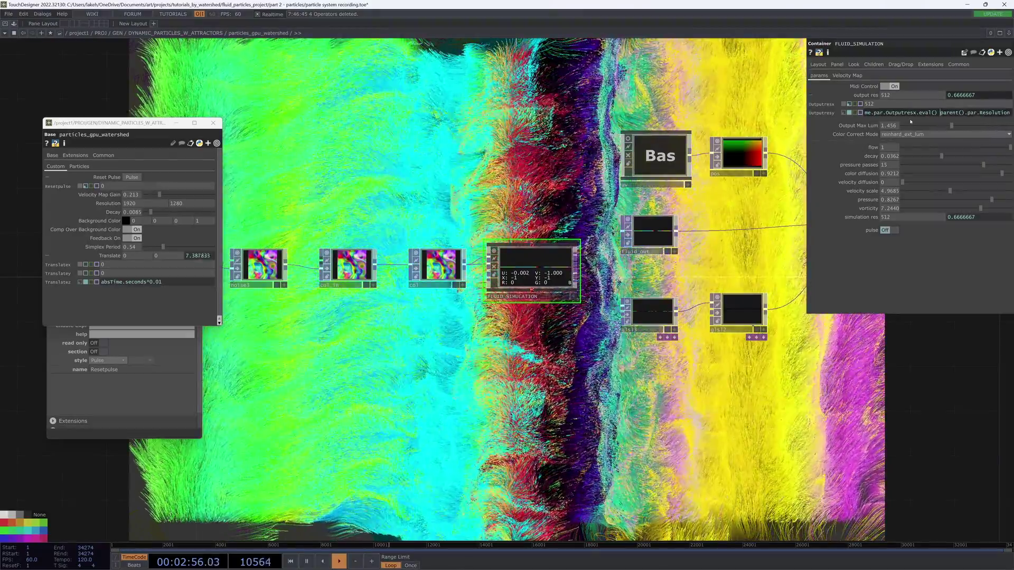
key("Return")
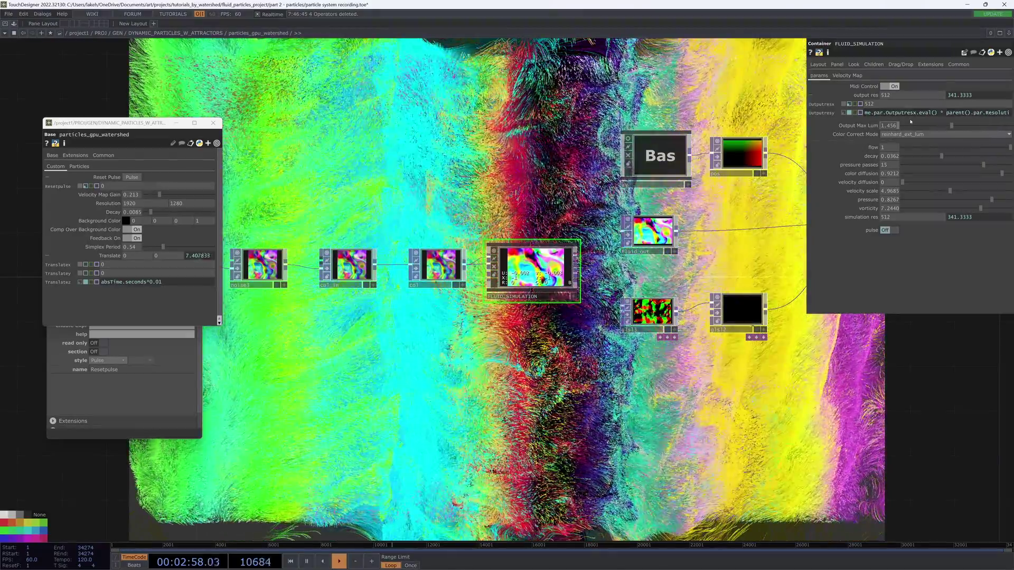
left_click_drag(806, 108, 562, 108)
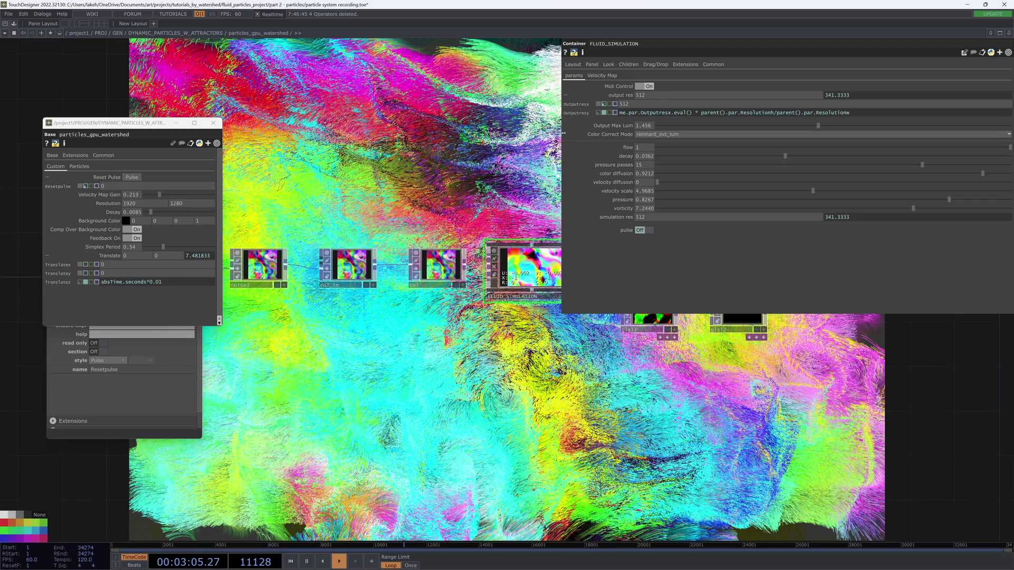
left_click_drag(563, 133, 812, 134)
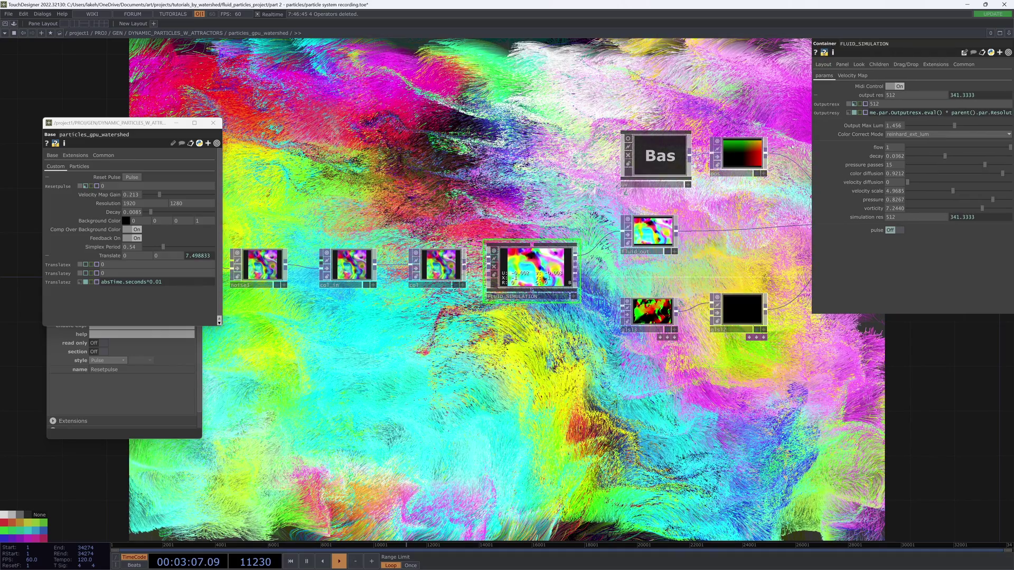
Step: Close the Component Editor and the floating parameter window of particles_gpu_watershed
scroll(744, 203, "up", 3)
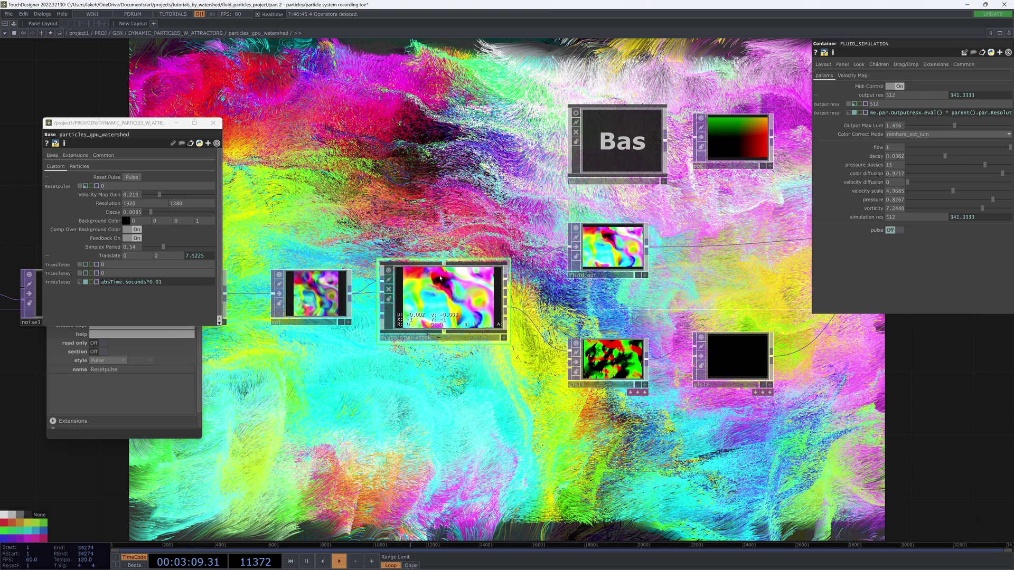
scroll(440, 278, "up", 5)
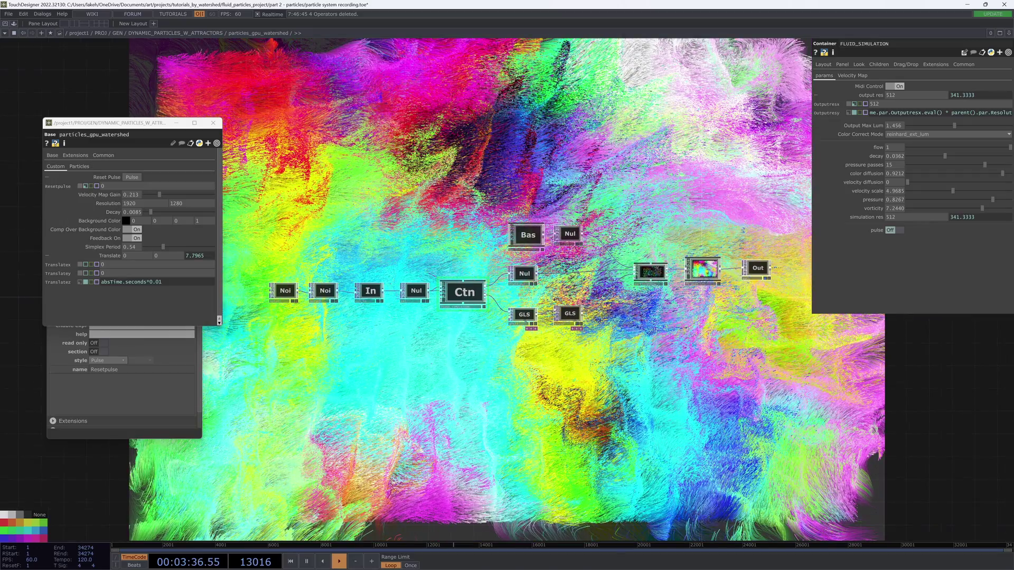
scroll(597, 265, "up", 2)
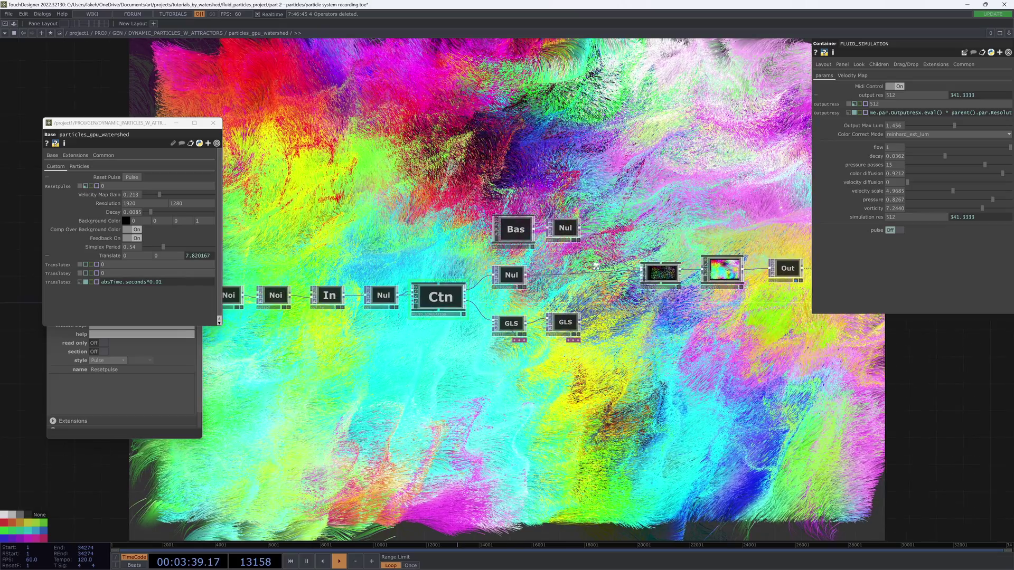
scroll(596, 266, "up", 2)
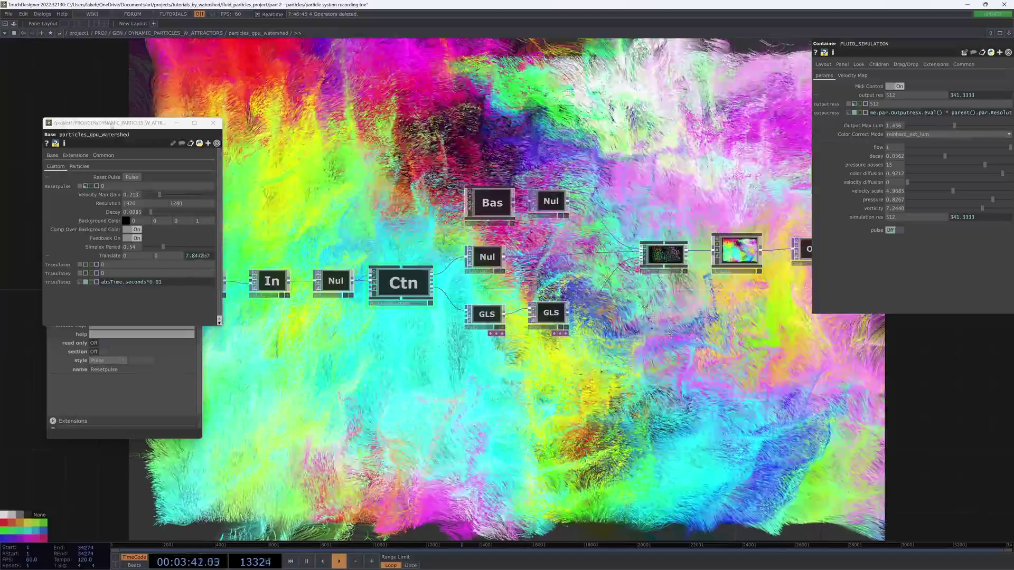
left_click_drag(106, 123, 86, 74)
left_click(136, 353)
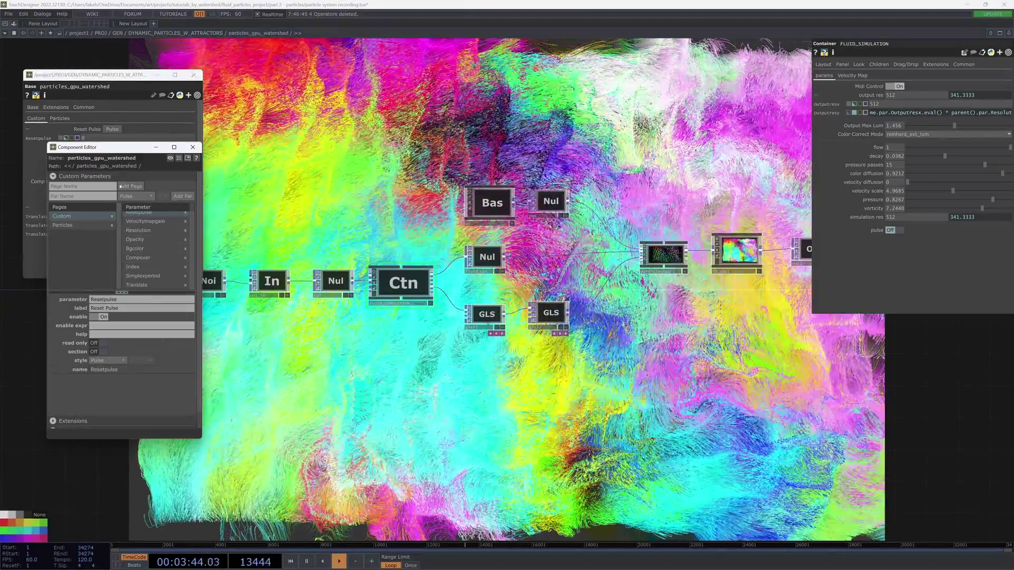
left_click_drag(120, 152, 106, 231)
left_click_drag(574, 340, 524, 416)
left_click(180, 225)
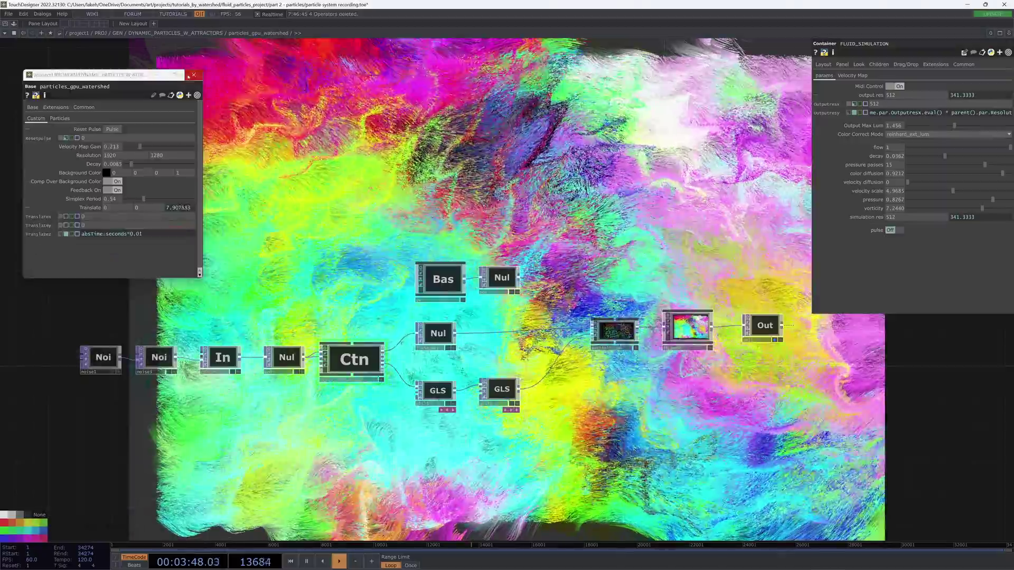
left_click(193, 75)
Step: Examine particlesGpu's ParticlesGPU, Forces, Particle Source and About parameters
left_click_drag(686, 391, 625, 435)
scroll(636, 367, "up", 3)
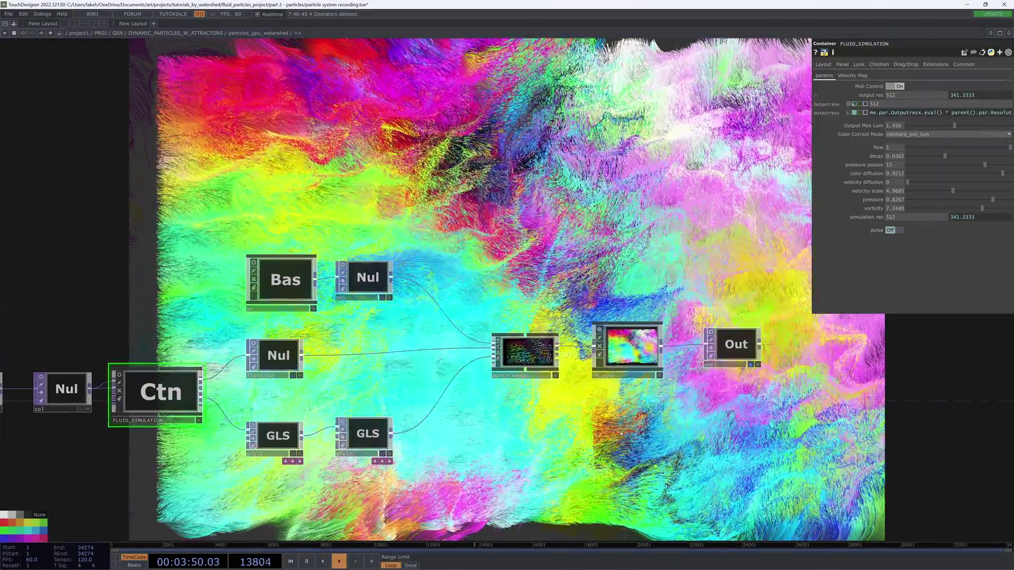
left_click(526, 365)
left_click(825, 76)
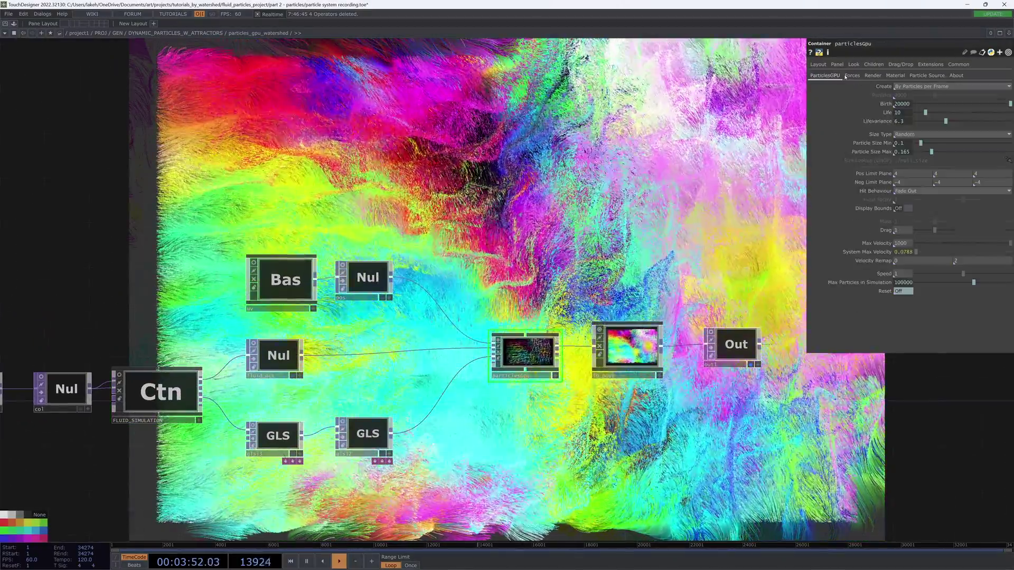
left_click(848, 77)
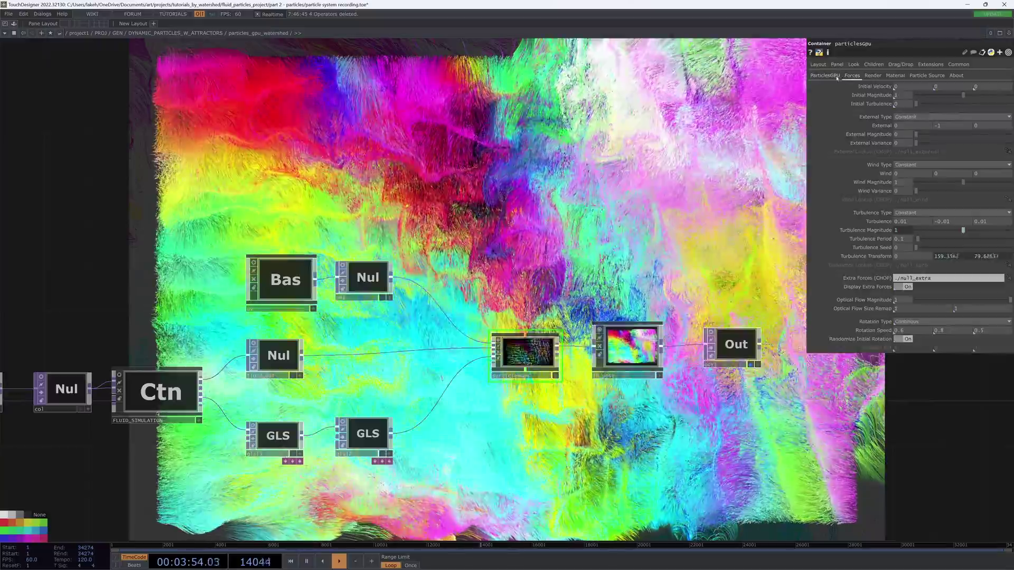
left_click(836, 77)
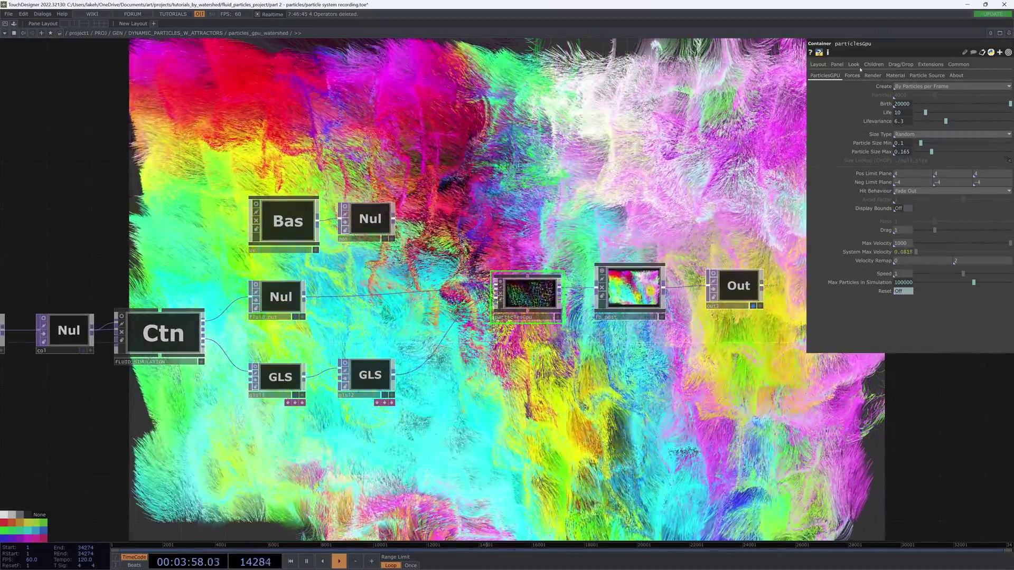
left_click(852, 75)
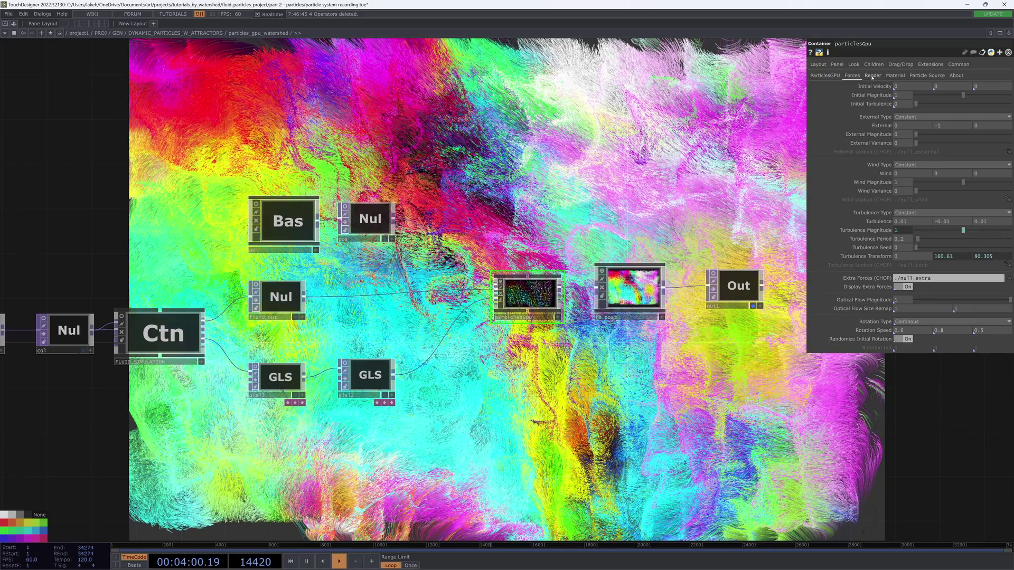
left_click(926, 76)
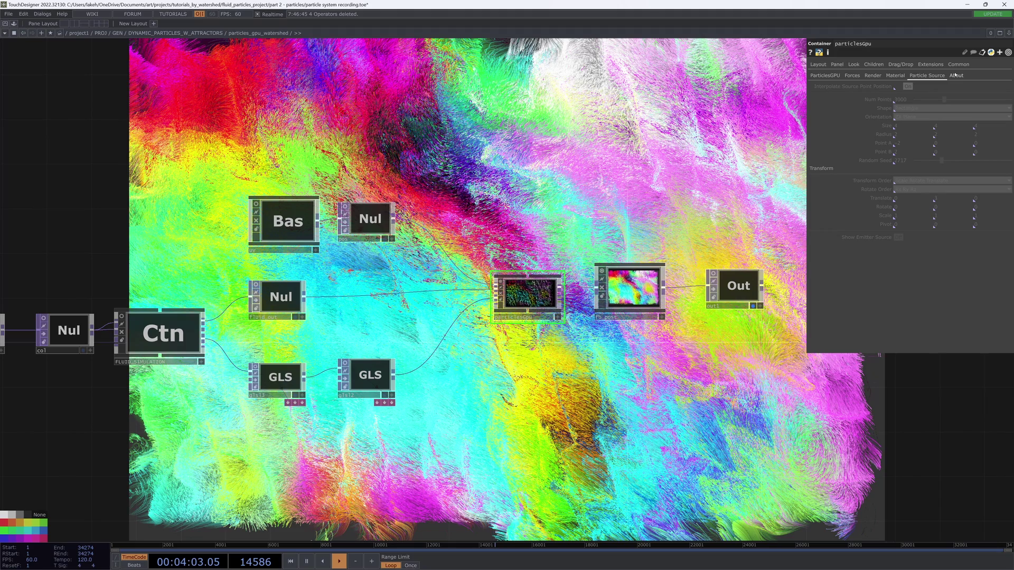
left_click(955, 76)
left_click(824, 76)
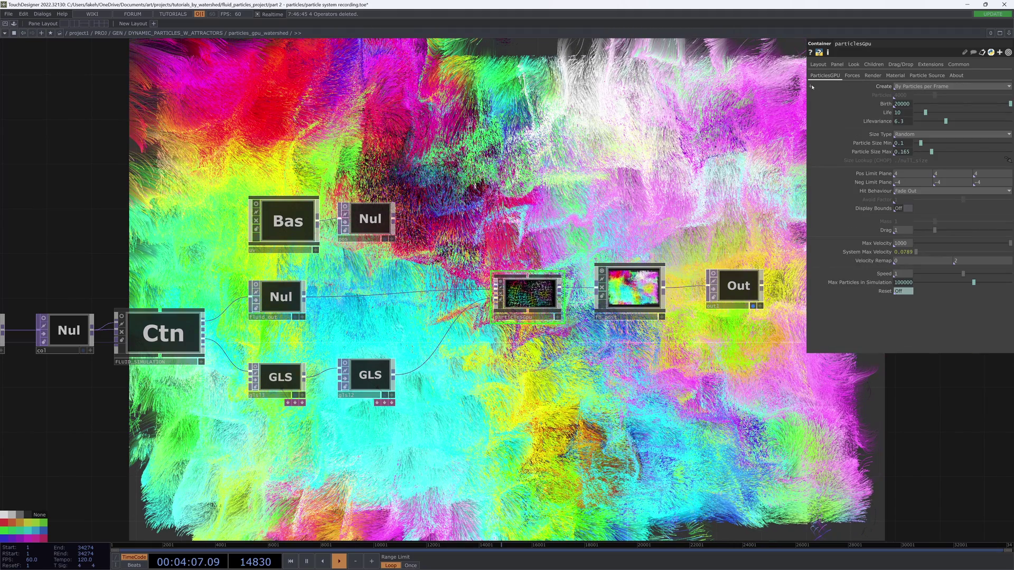
left_click(851, 75)
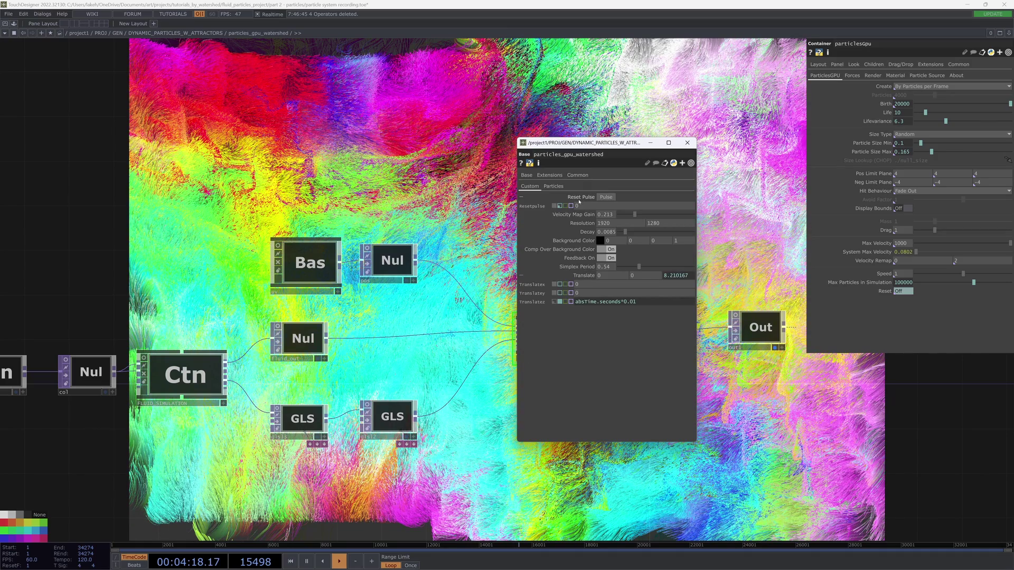
Step: Collapse the Translate details and go inside particlesGpu to its Instancing and Rendering of Particles section
left_click(521, 275)
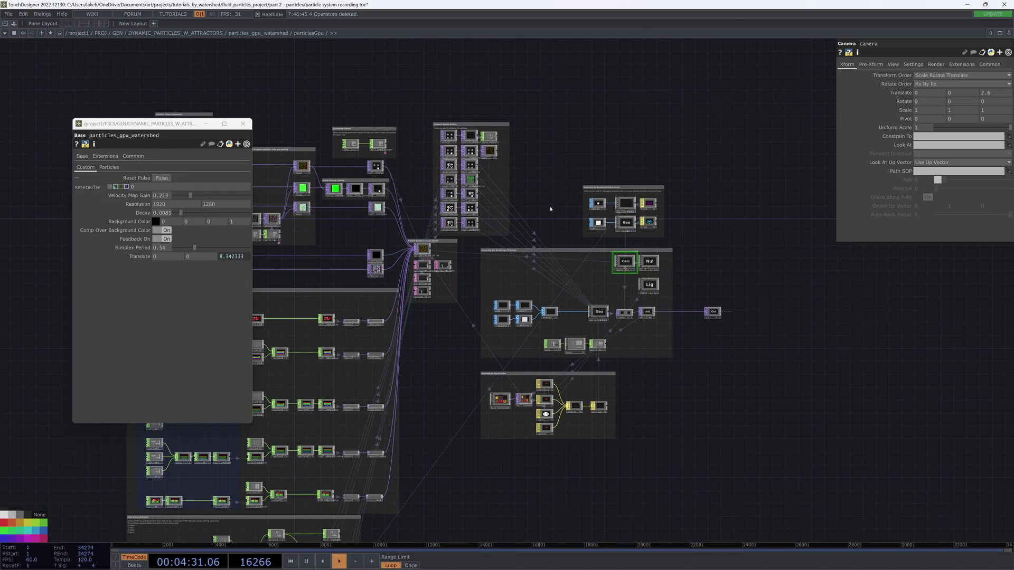
left_click(713, 304)
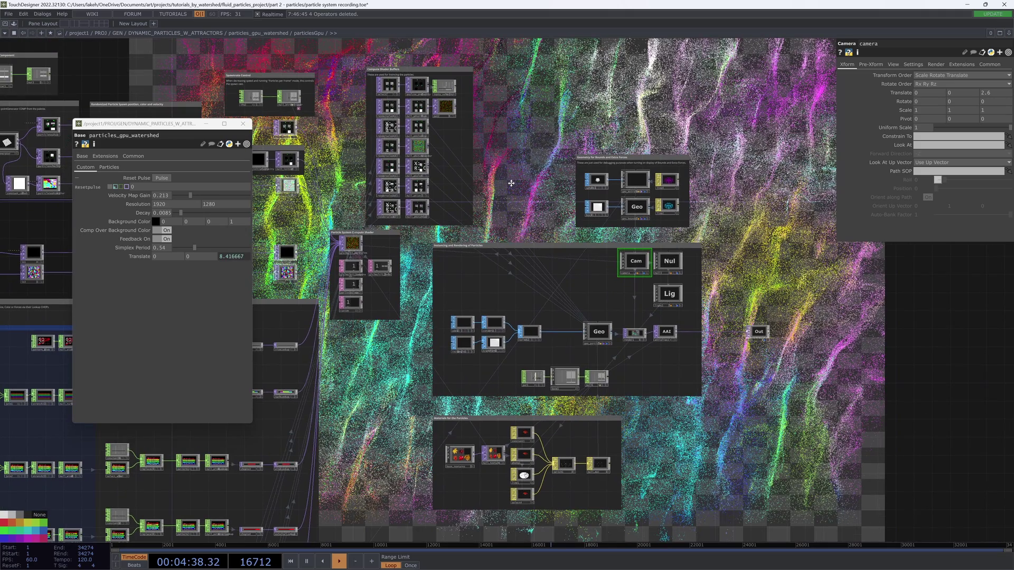
left_click_drag(510, 183, 495, 246)
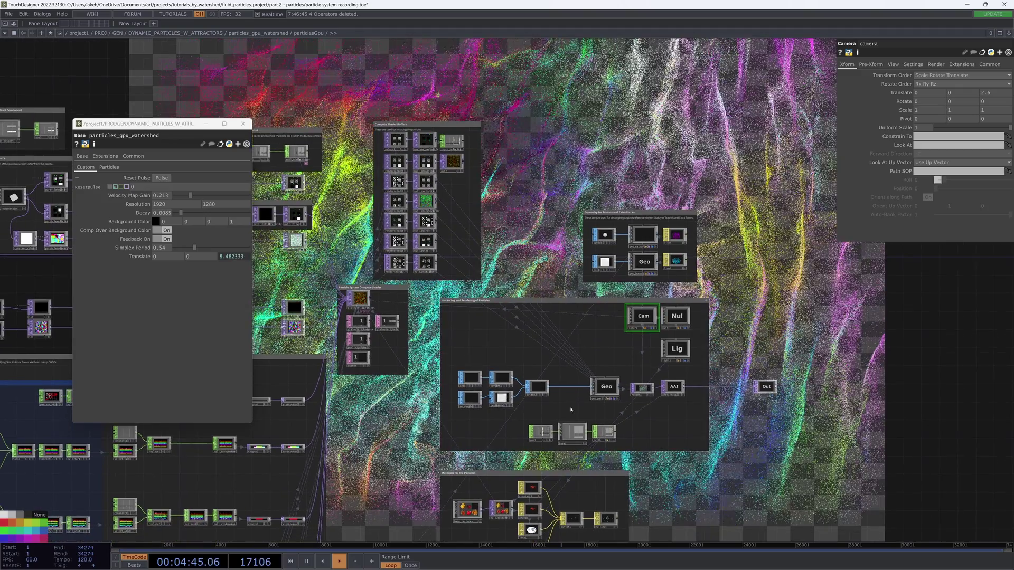
scroll(570, 409, "up", 2)
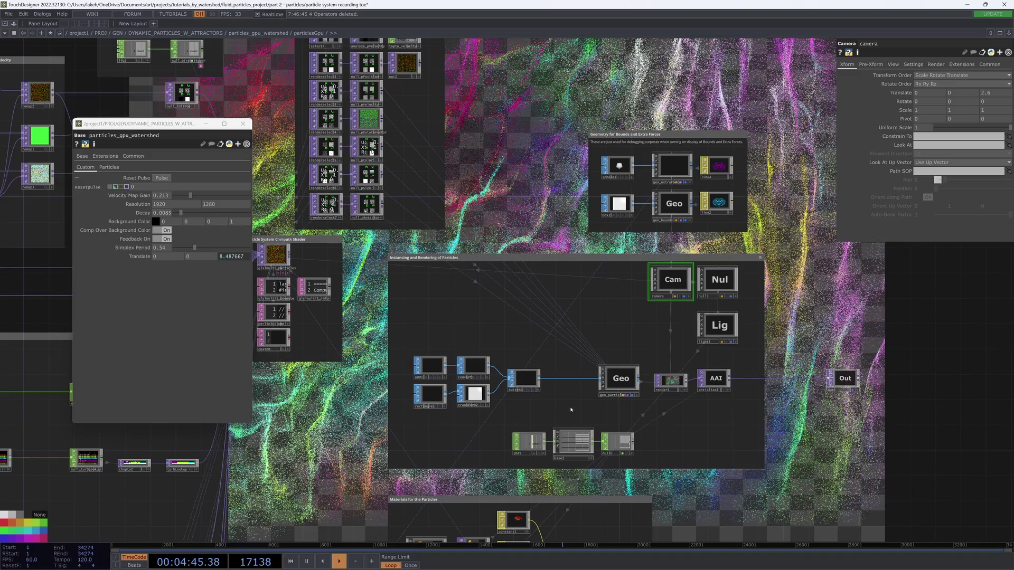
scroll(570, 409, "down", 2)
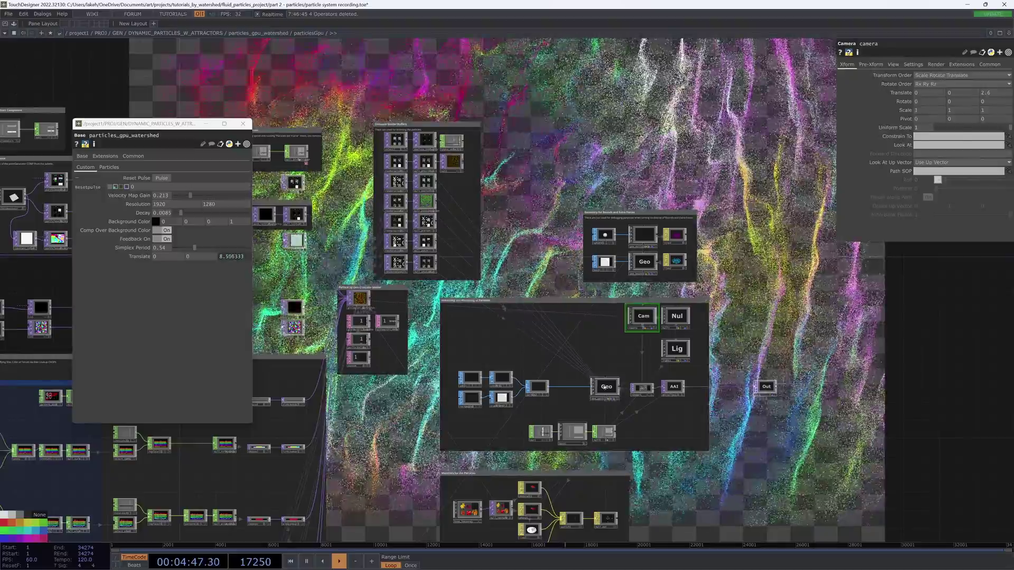
Step: Select geo_particles in the rendering section and show its Xform parameters
left_click(606, 387)
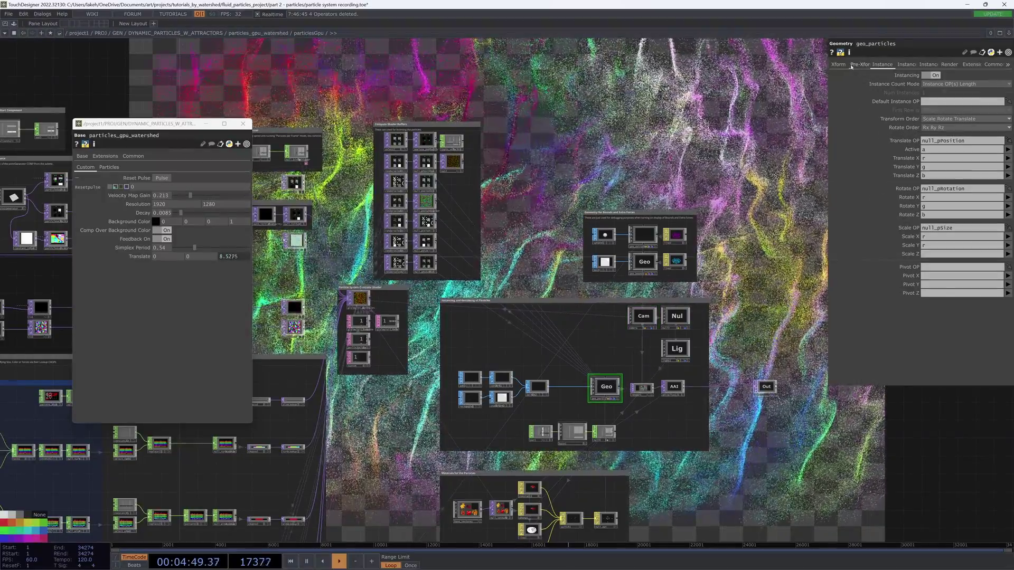
left_click(859, 64)
left_click_drag(704, 137, 659, 175)
left_click(838, 64)
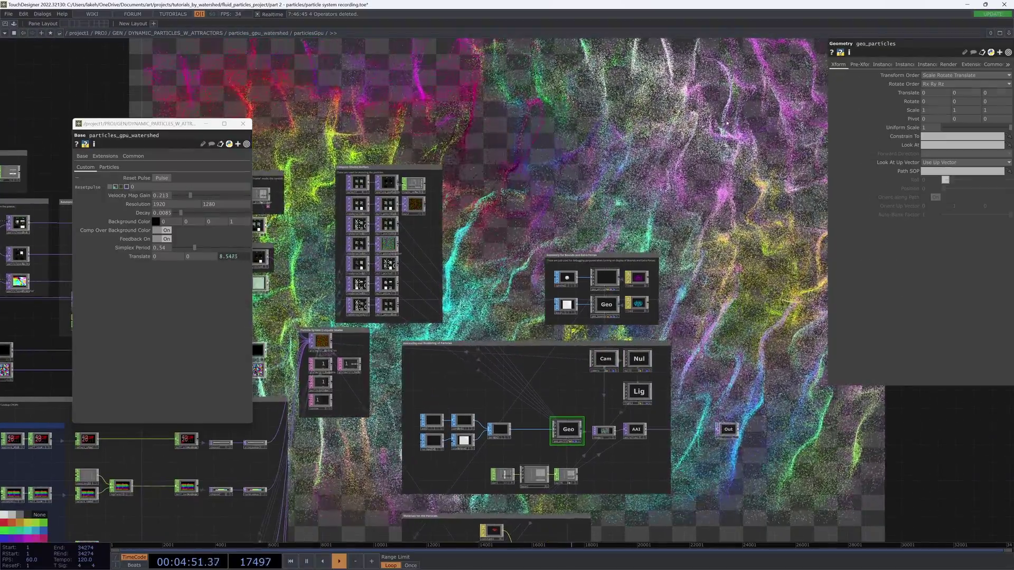
left_click_drag(802, 84, 756, 130)
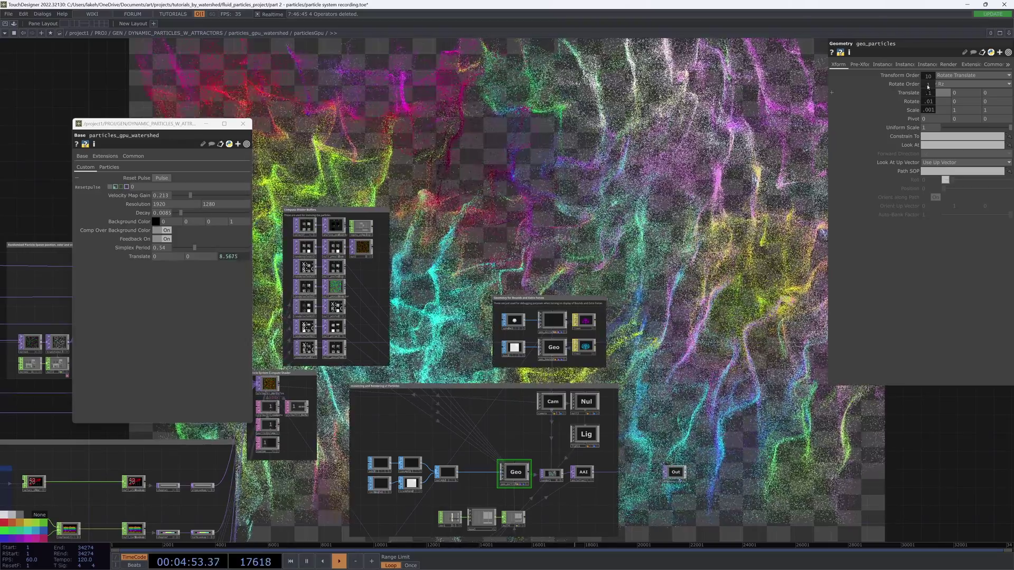
Step: Try translating geo_particles along the X axis, and undo the change
mouse_move(927, 93)
middle_mouse_down()
mouse_move(929, 76)
mouse_move(928, 94)
middle_mouse_up()
key("ctrl+z")
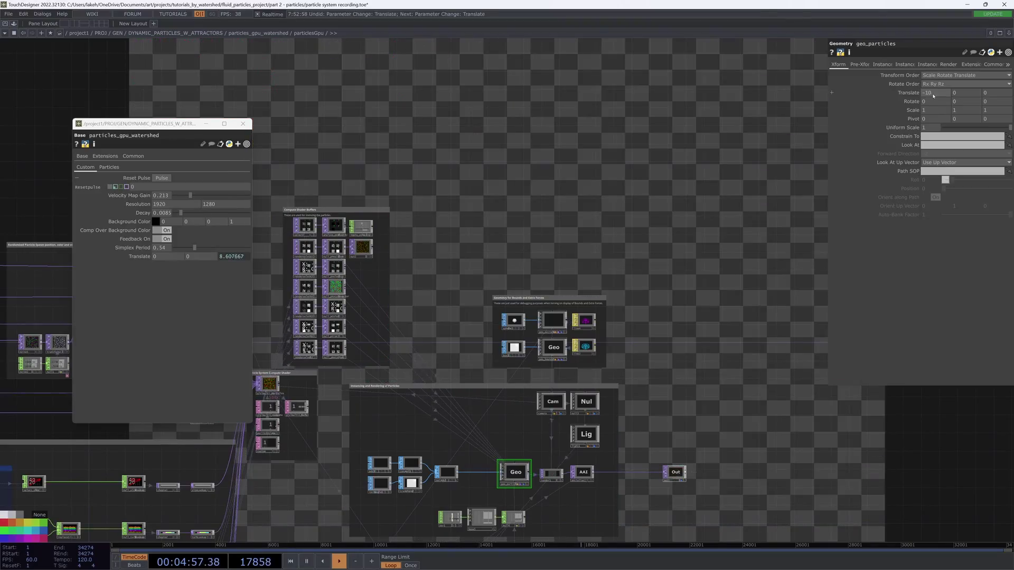
key("ctrl+z")
Step: Rotate geo_particles to -90 about the X axis
mouse_move(933, 95)
middle_mouse_down()
mouse_move(940, 86)
mouse_move(932, 88)
middle_mouse_up()
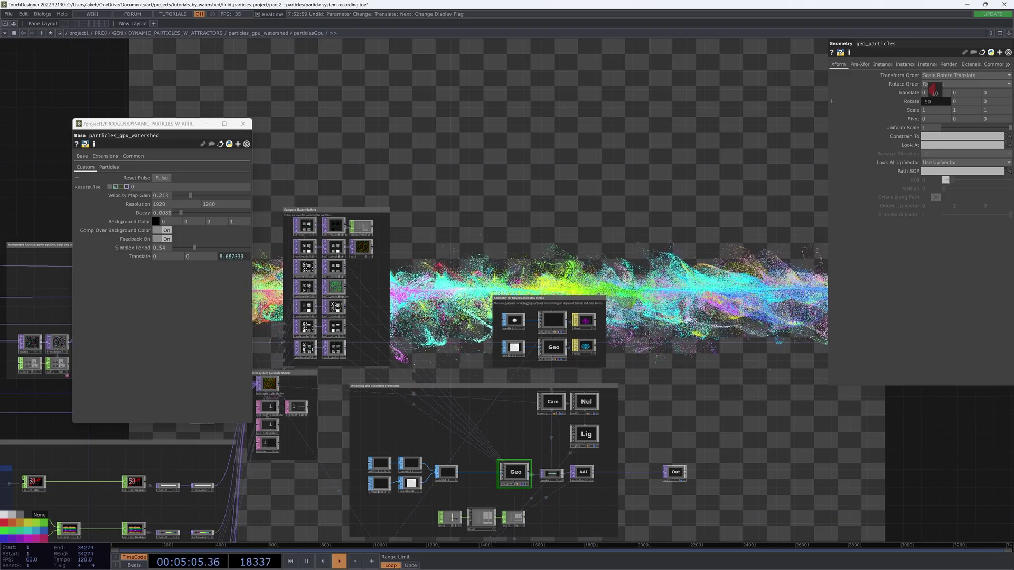
middle_click_drag(933, 90, 933, 90)
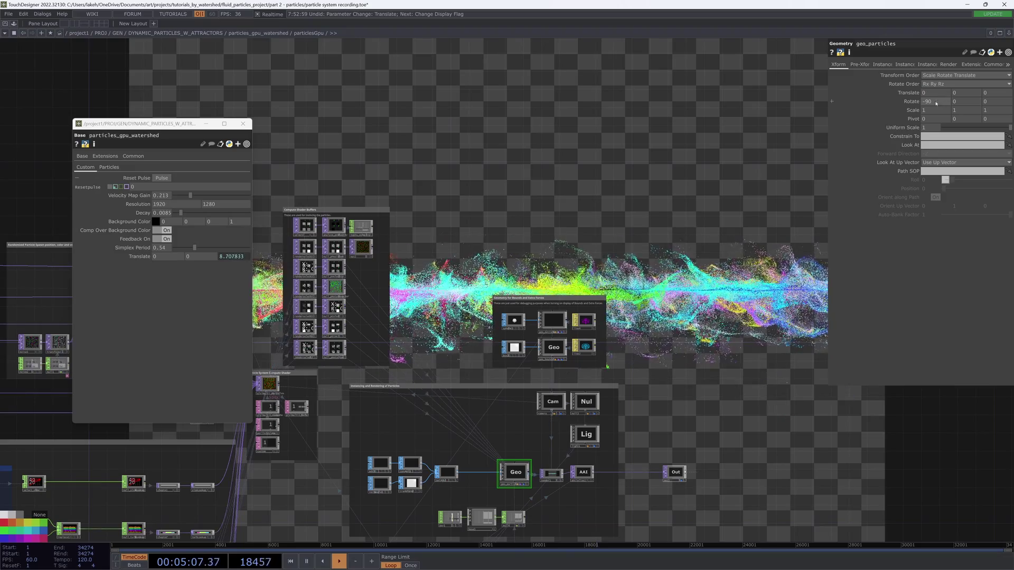
left_click_drag(610, 267, 514, 281)
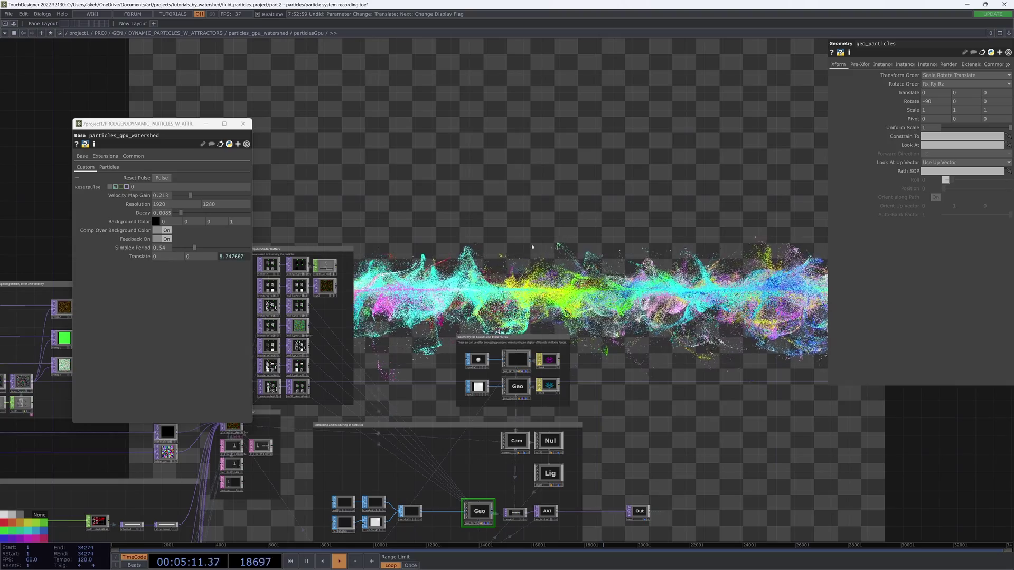
left_click_drag(532, 246, 613, 160)
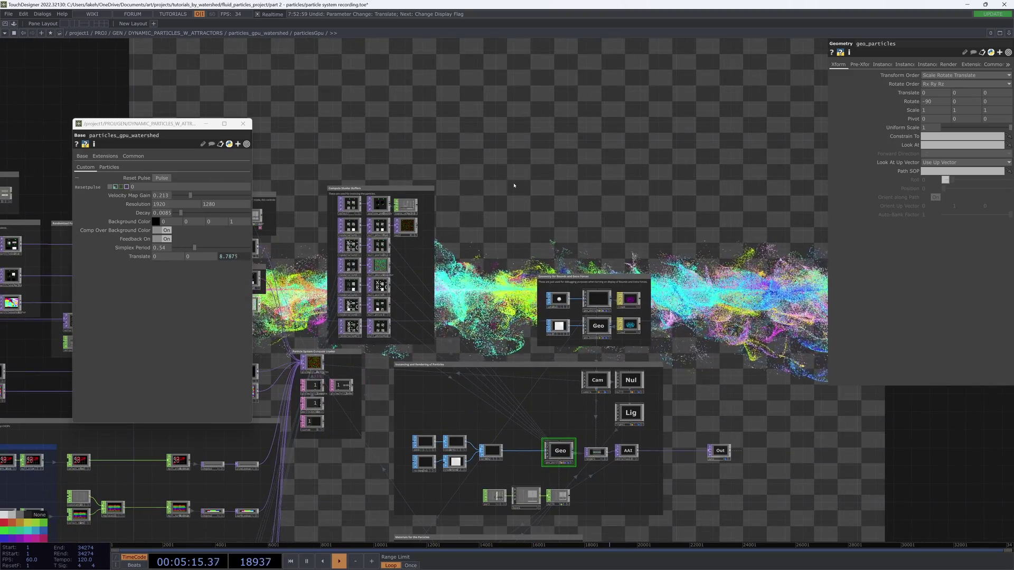
Step: Open the Component Editor for particlesGpu on its Render page and set geo_particles' X rotation to -80
right_click(514, 185)
left_click(522, 174)
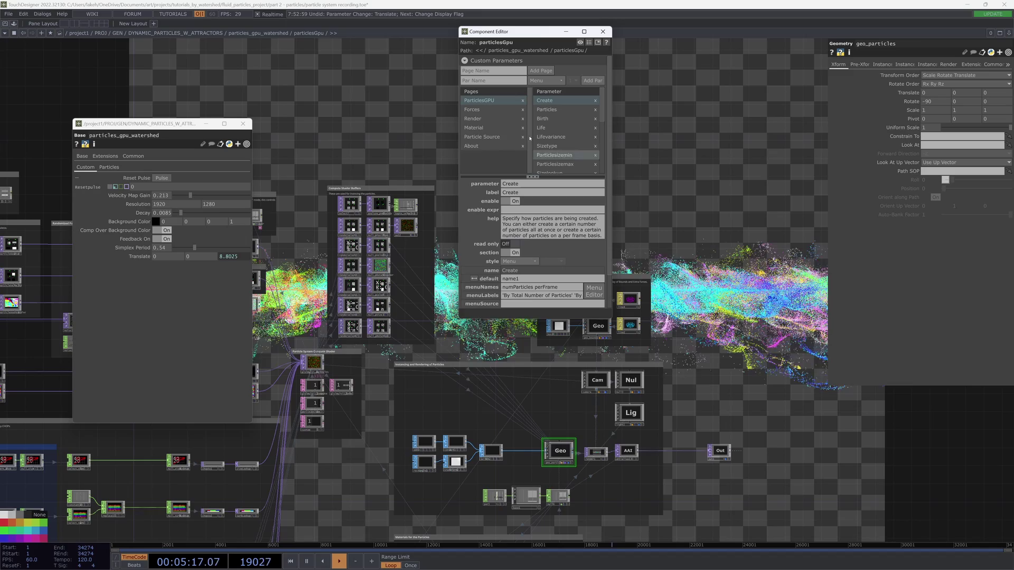
left_click(472, 118)
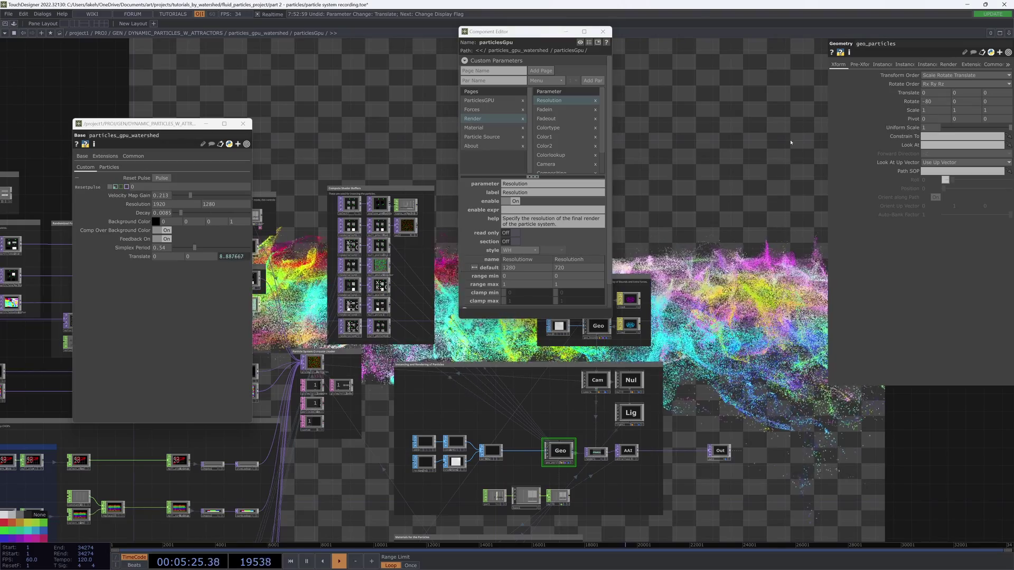
Step: Add geo_particles' Rotate parameter as an XYZ custom parameter on particlesGpu's Render page
left_click_drag(527, 37, 326, 89)
scroll(594, 135, "down", 4)
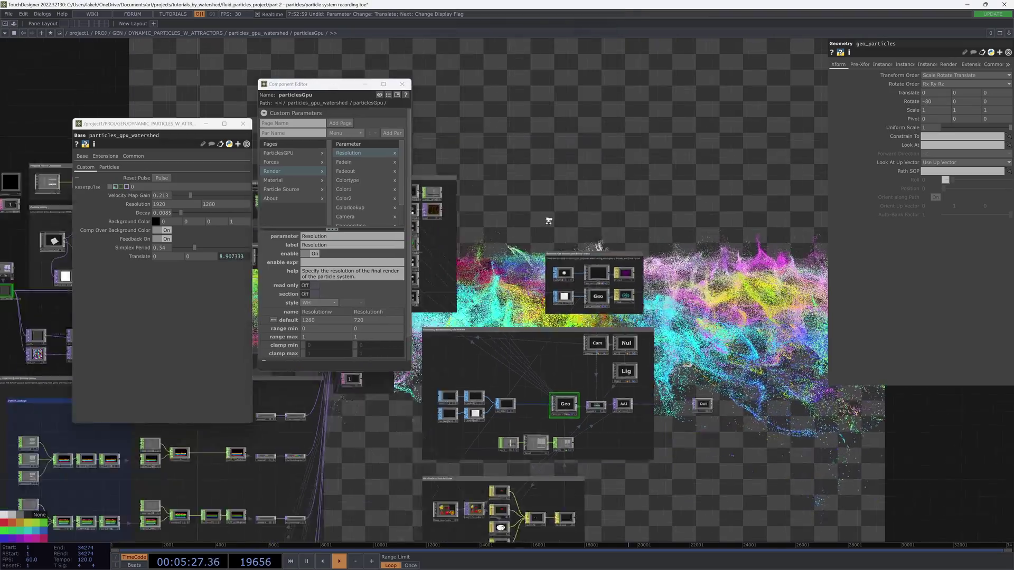
scroll(594, 136, "up", 3)
left_click_drag(601, 206, 755, 221)
left_click_drag(717, 160, 764, 100)
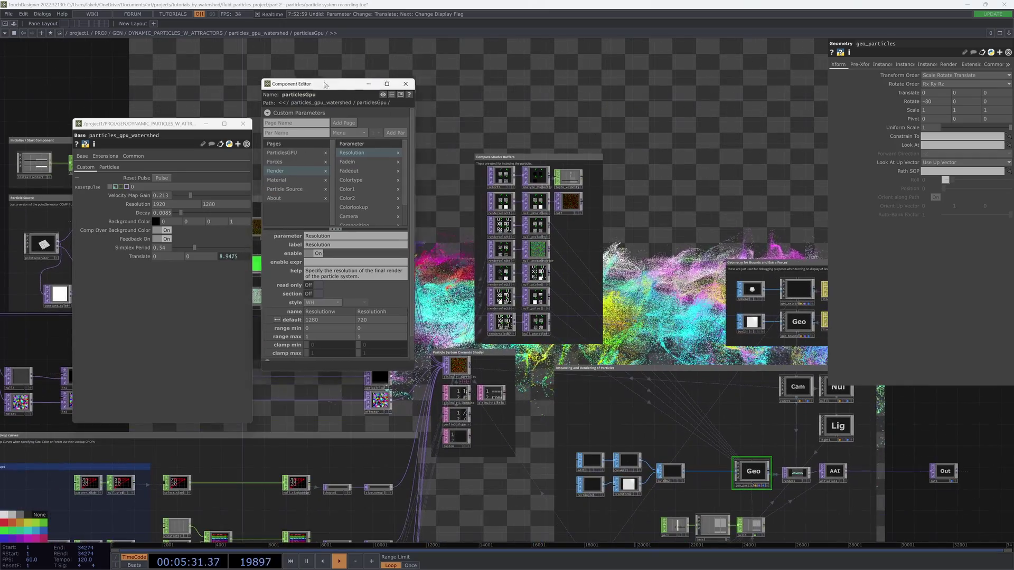
left_click_drag(327, 84, 411, 76)
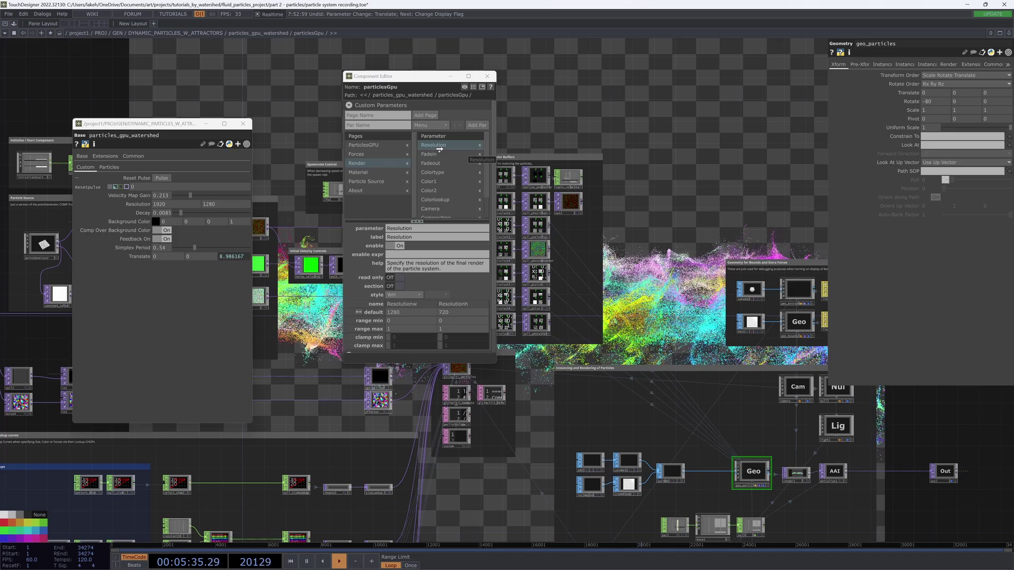
left_click_drag(439, 149, 440, 149)
left_click(471, 177)
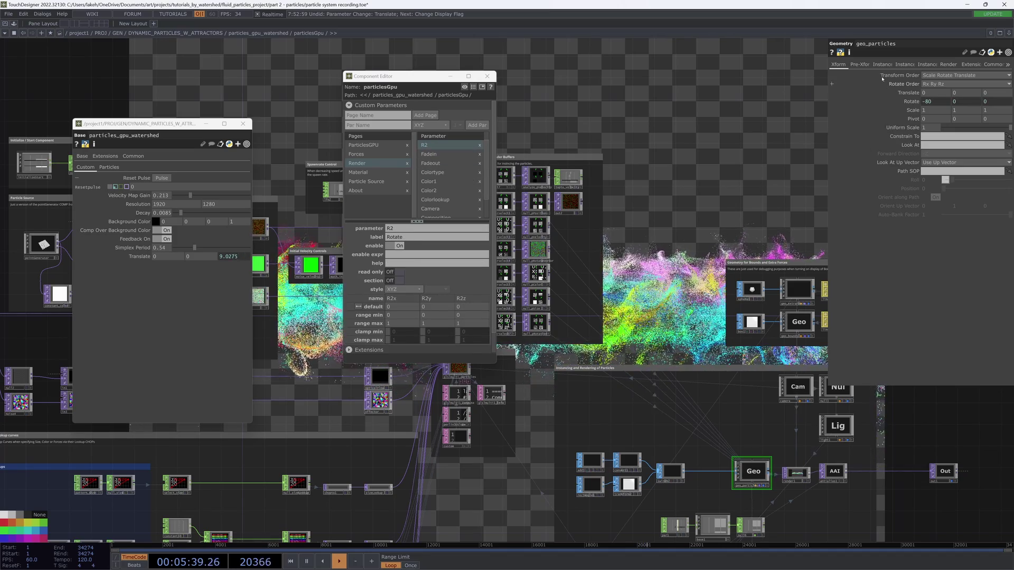
Step: Examine the camera's View and Xform parameters inside particlesGpu
left_click_drag(730, 177, 707, 143)
left_click_drag(810, 299, 606, 246)
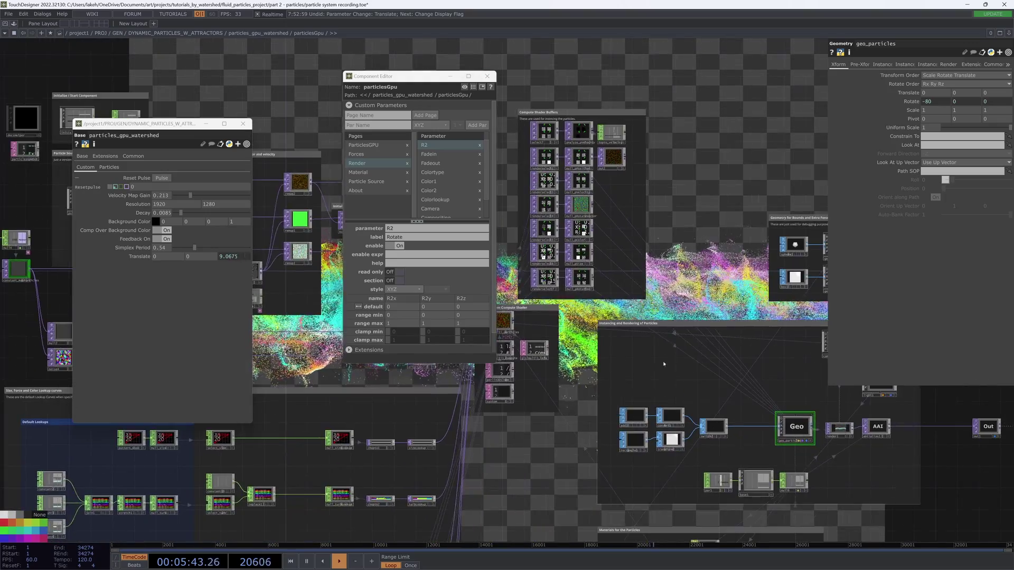
left_click_drag(818, 366, 711, 359)
left_click(739, 342)
left_click_drag(640, 369, 559, 370)
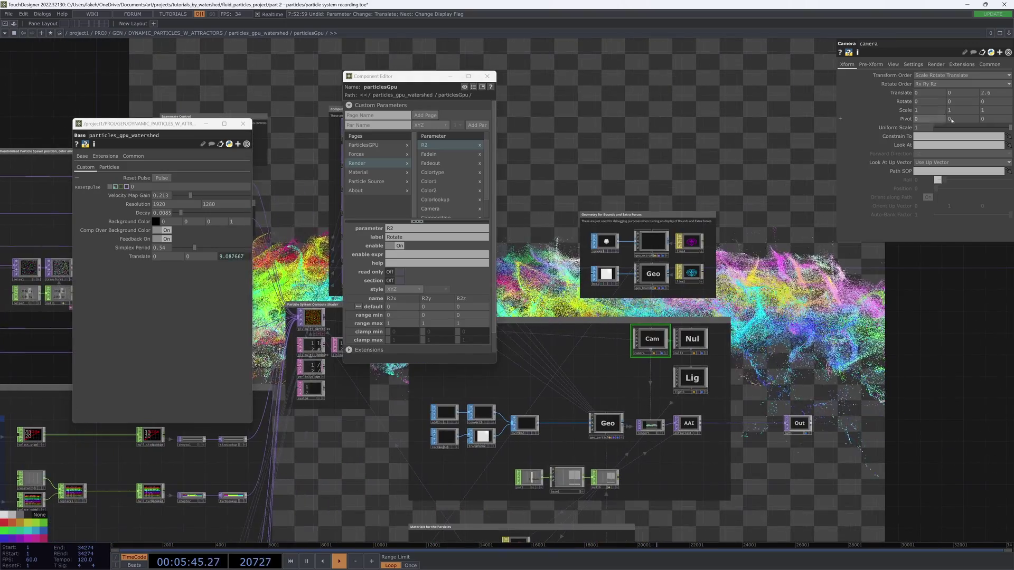
left_click(882, 65)
left_click(892, 64)
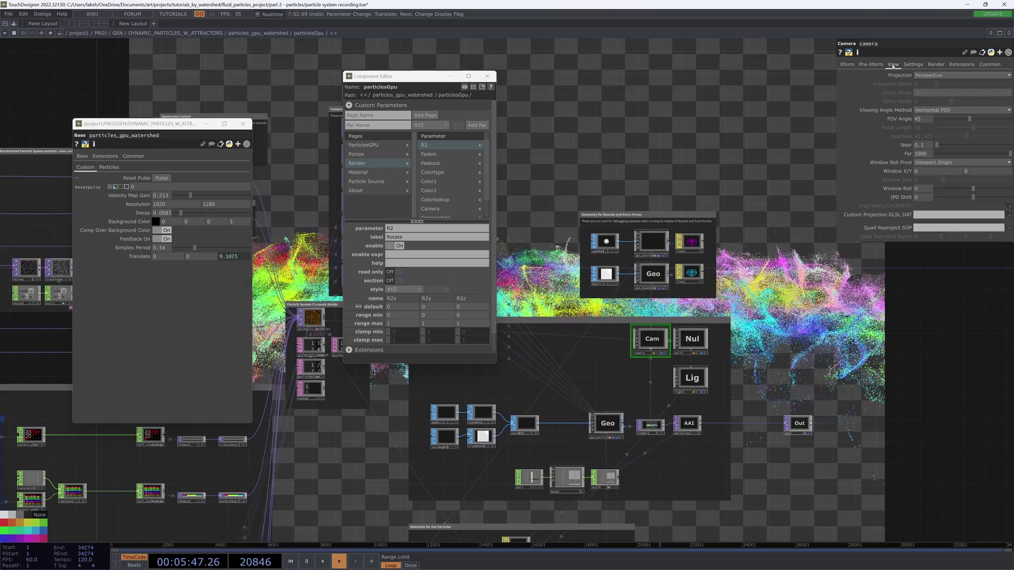
left_click(850, 65)
left_click_drag(624, 217, 572, 260)
Step: Return to the particles_gpu_watershed network and close the Component Editor and the floating parameter window
left_click_drag(685, 248, 703, 93)
scroll(664, 163, "down", 12)
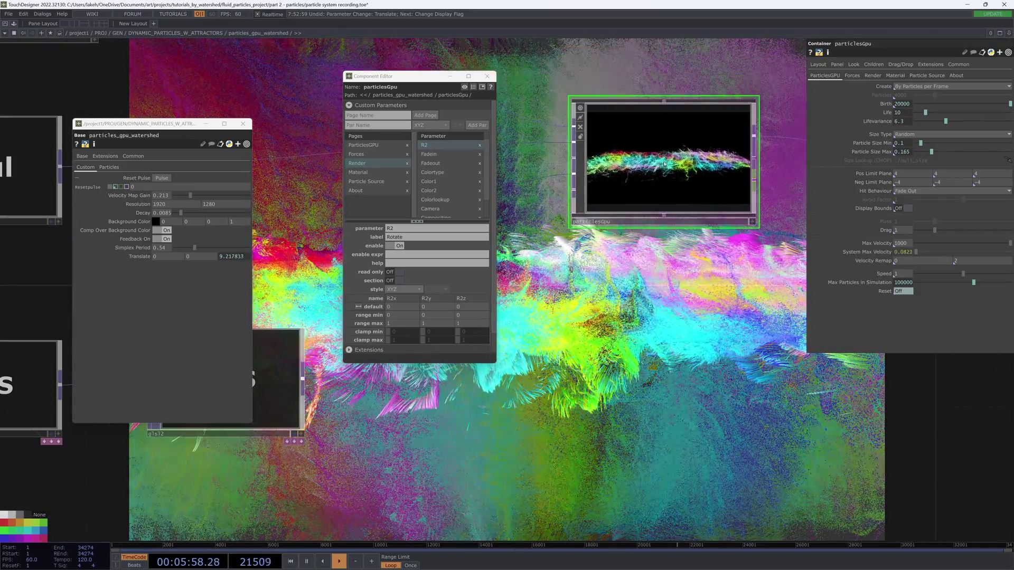
left_click_drag(690, 59, 645, 166)
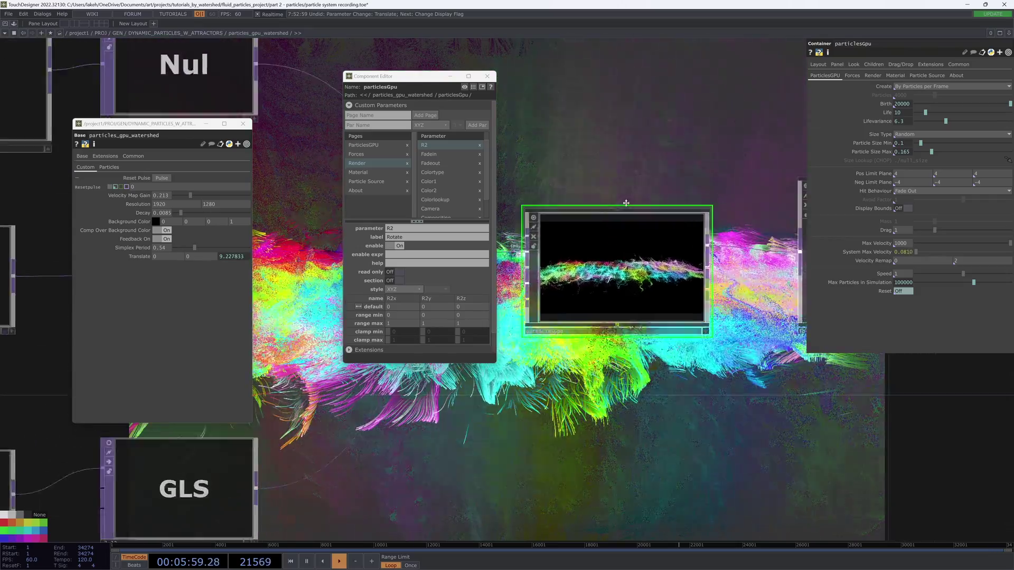
left_click_drag(688, 118, 584, 205)
scroll(583, 205, "down", 5)
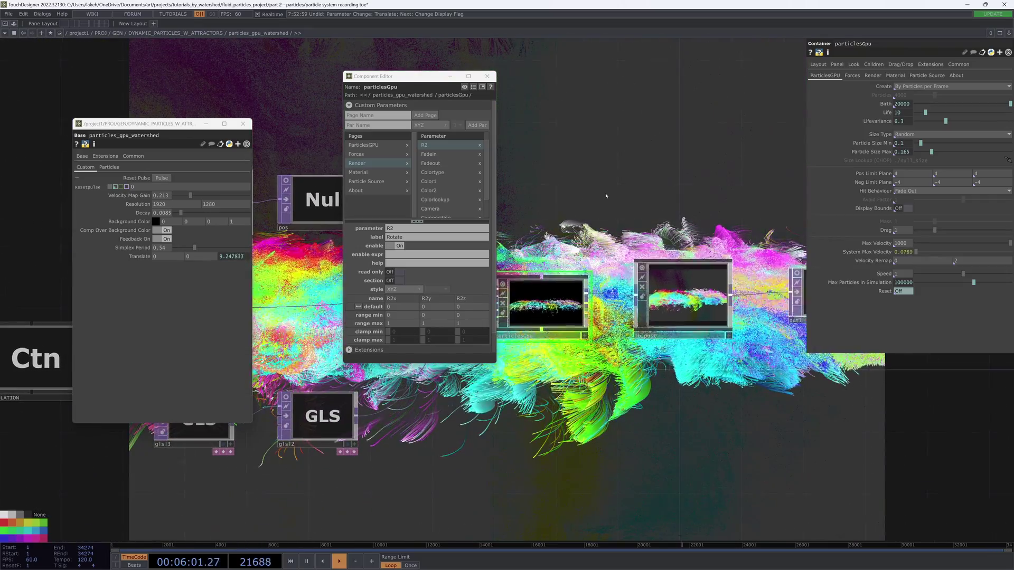
left_click(487, 76)
left_click(243, 124)
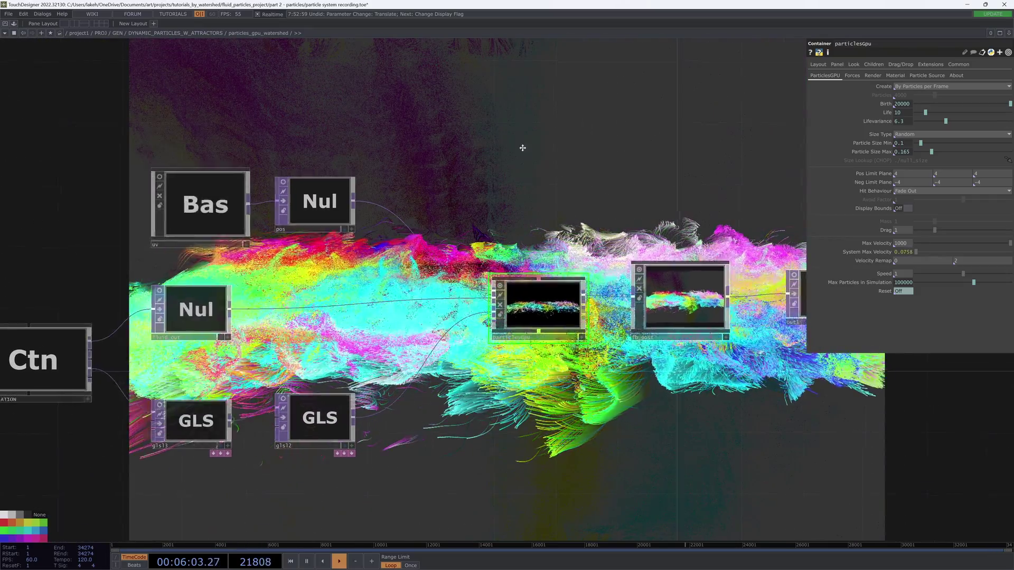
Step: Go inside fb_post and inspect the expression driving feedback1's reset pulse
left_click_drag(585, 129, 484, 158)
mouse_move(534, 257)
left_mouse_down()
mouse_move(499, 298)
mouse_move(549, 256)
left_mouse_up()
left_click(619, 320)
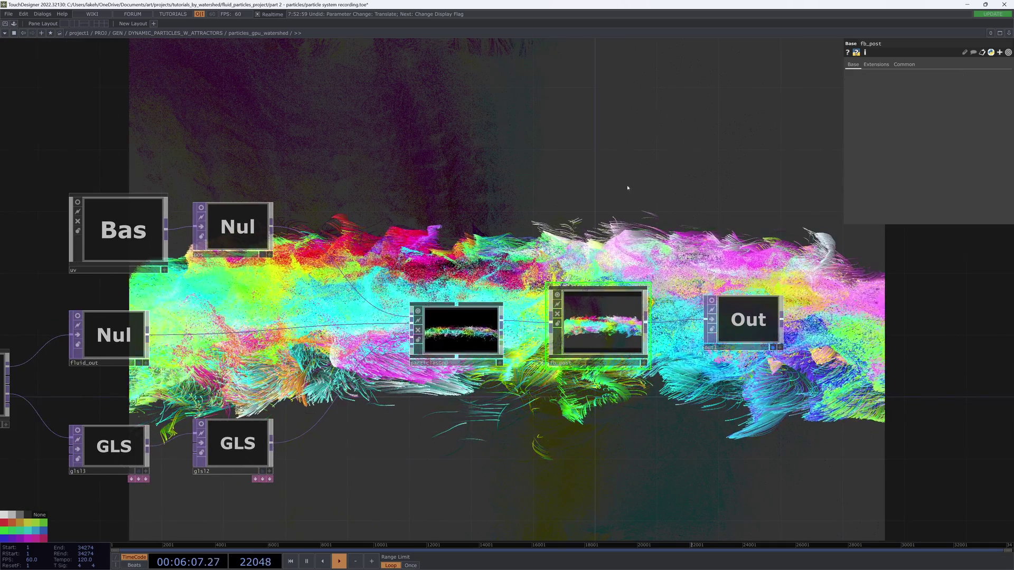
key("i")
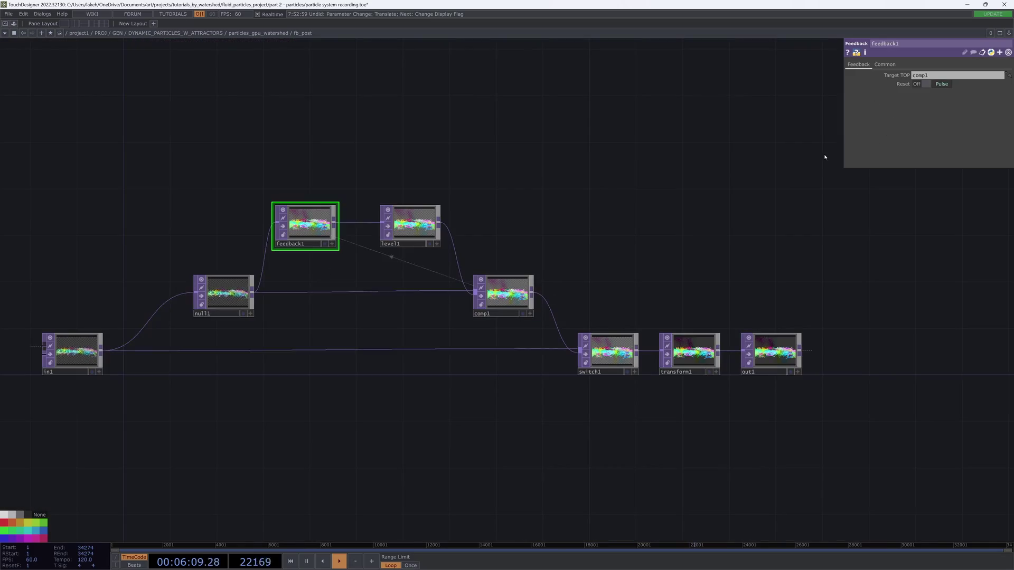
left_click(900, 84)
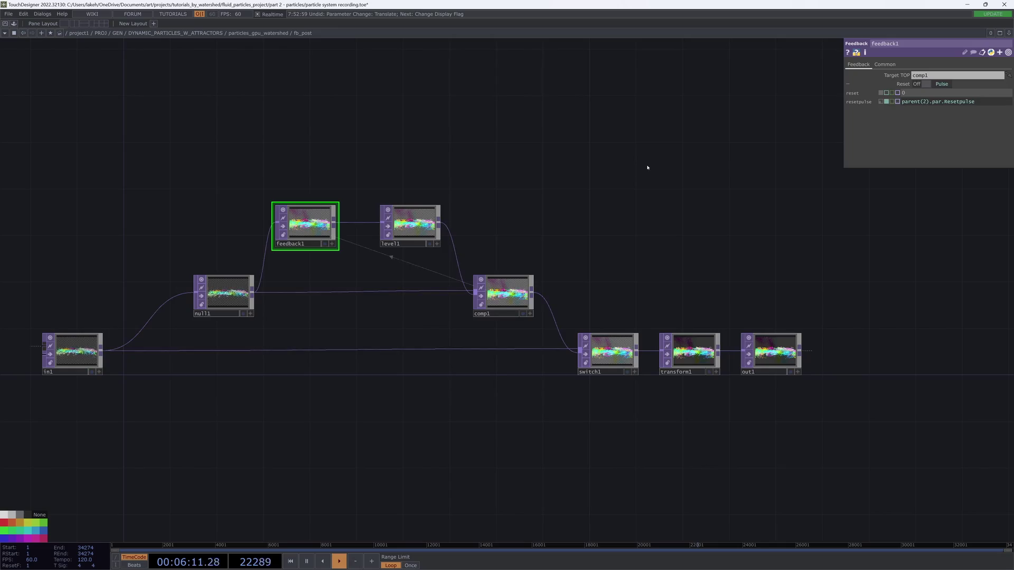
Step: Return to DYNAMIC_PARTICLES_W_ATTRACTORS and set particles_gpu_watershed's Reset Pulse to the expression op.local.par.Pulse.eval()
key("u")
key("u")
left_click(924, 87)
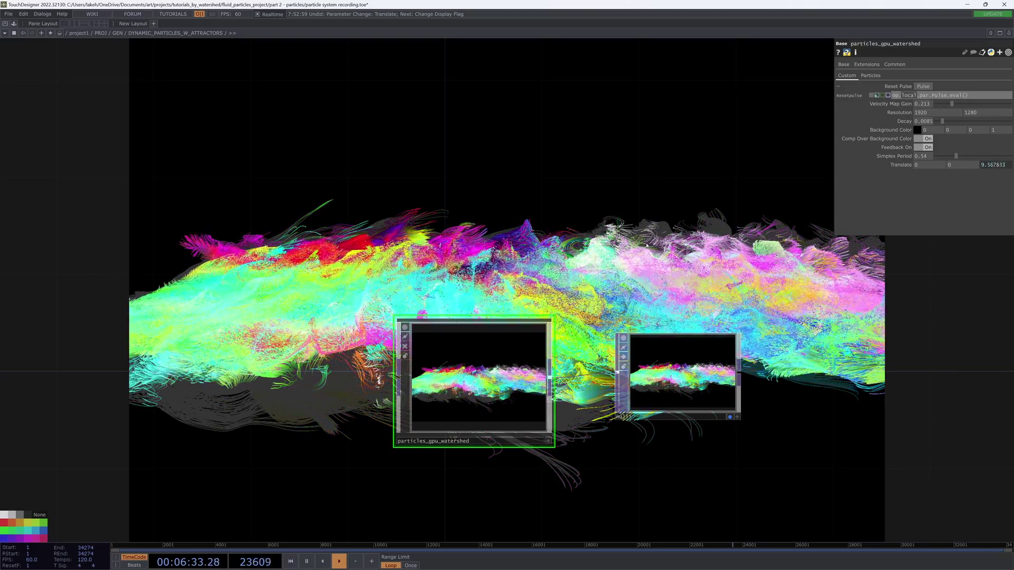
left_click_drag(647, 245, 598, 232)
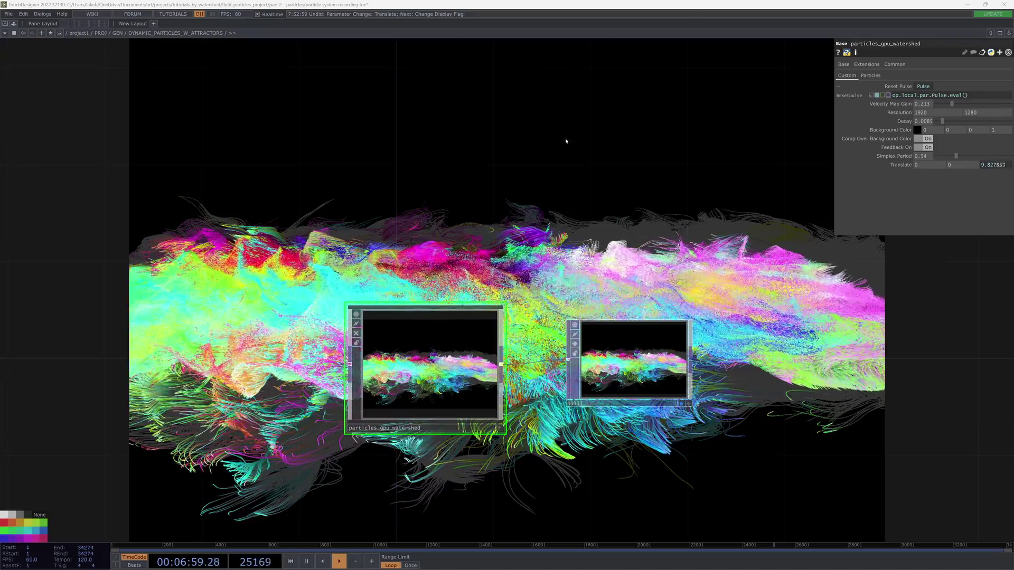
left_click_drag(548, 190, 582, 191)
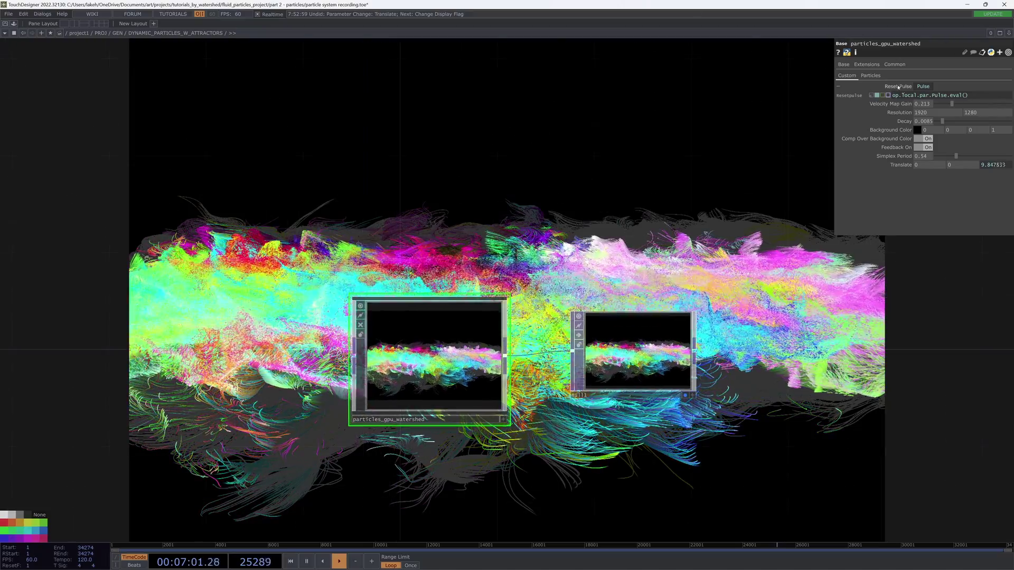
left_click_drag(495, 235, 499, 234)
Step: Adjust the Decay of particles_gpu_watershed to 0.0053
left_click_drag(732, 139, 775, 125)
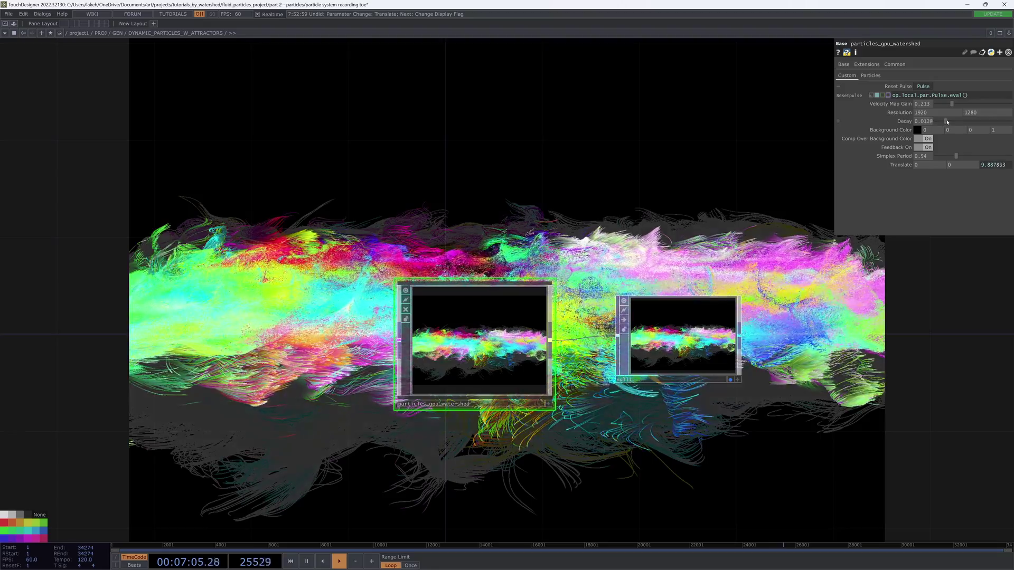
left_click_drag(947, 122, 956, 122)
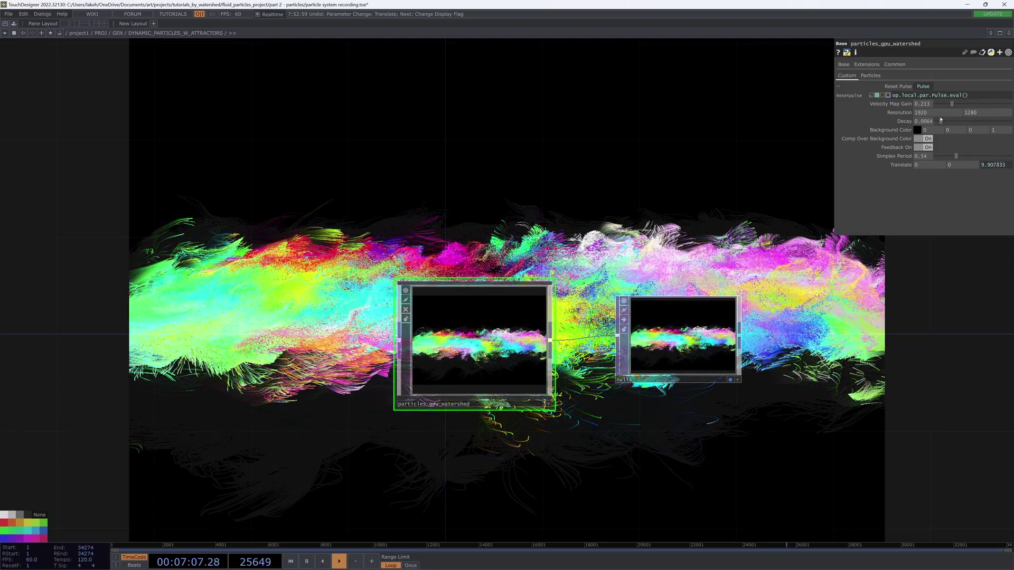
left_click_drag(687, 169, 454, 191)
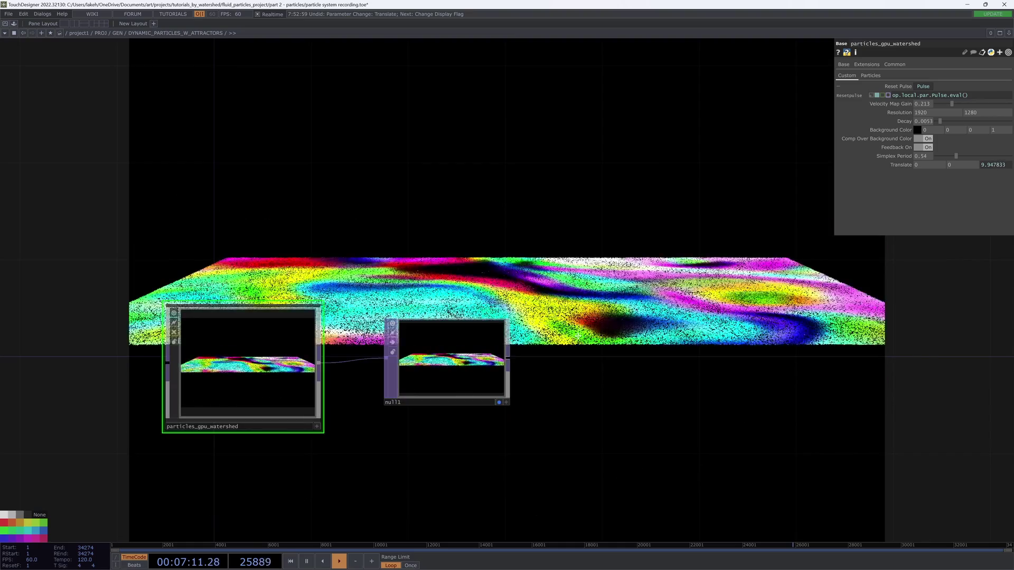
left_click_drag(519, 161, 507, 201)
left_click_drag(437, 204, 821, 410)
left_click_drag(801, 241, 599, 181)
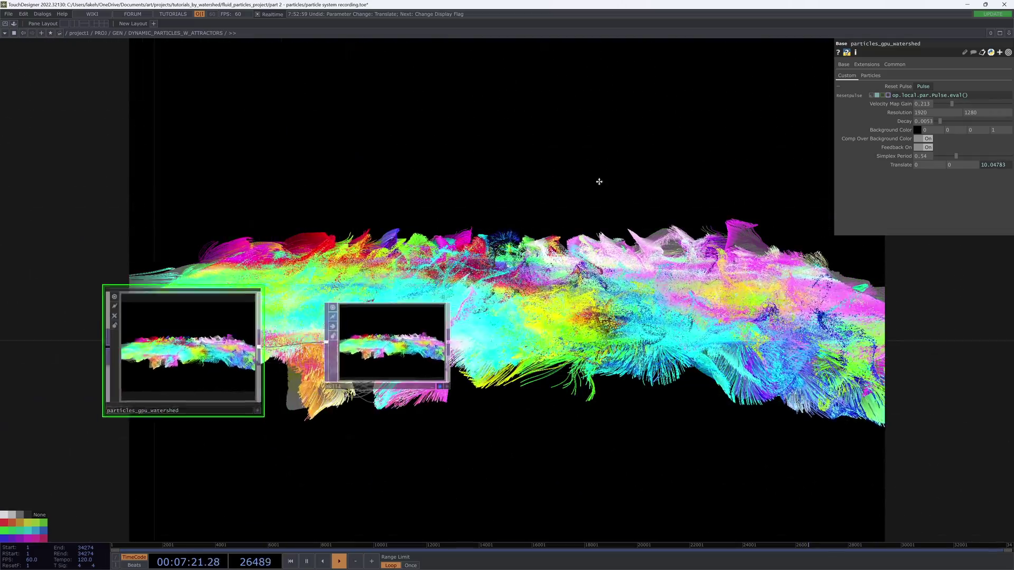
left_click_drag(756, 193, 561, 59)
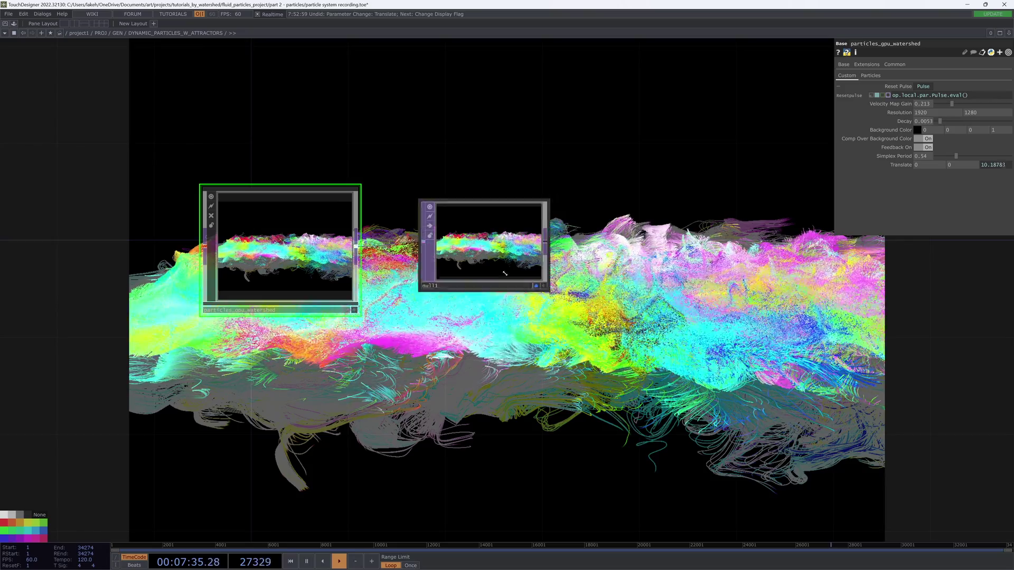
scroll(460, 153, "up", 4)
left_click_drag(466, 142, 500, 194)
scroll(518, 144, "down", 4)
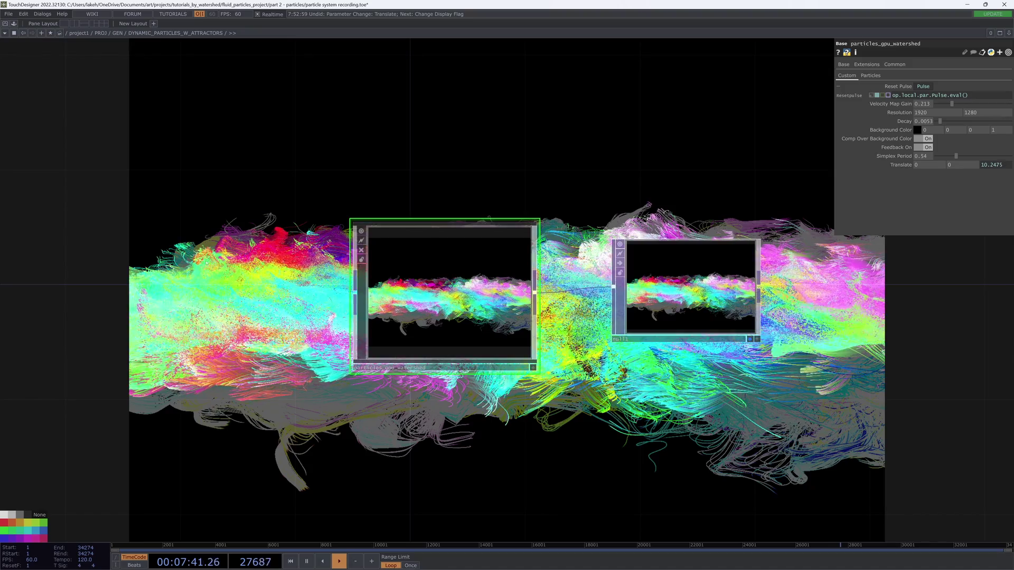
left_click_drag(219, 259, 294, 263)
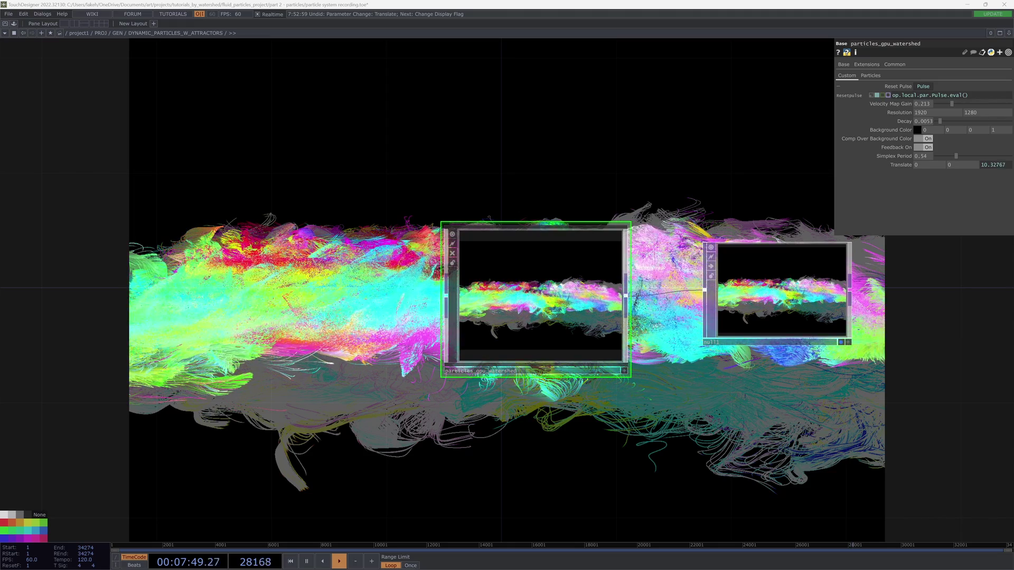
Step: Switch to the browser, read the Colour Lover Palette Picker asset page and open its linked COLORS component post
left_click_drag(808, 0, 541, 154)
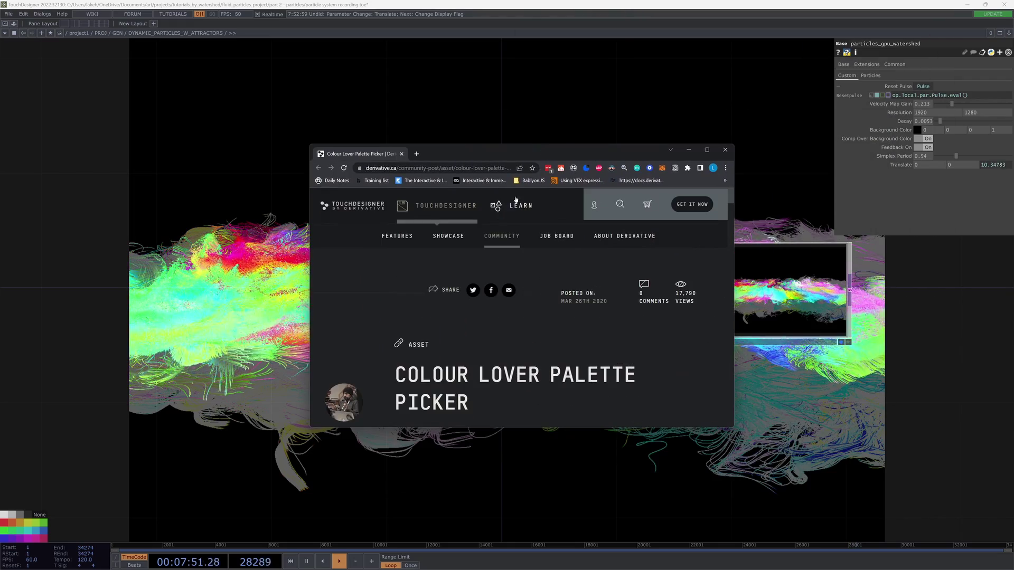
scroll(520, 302, "down", 1)
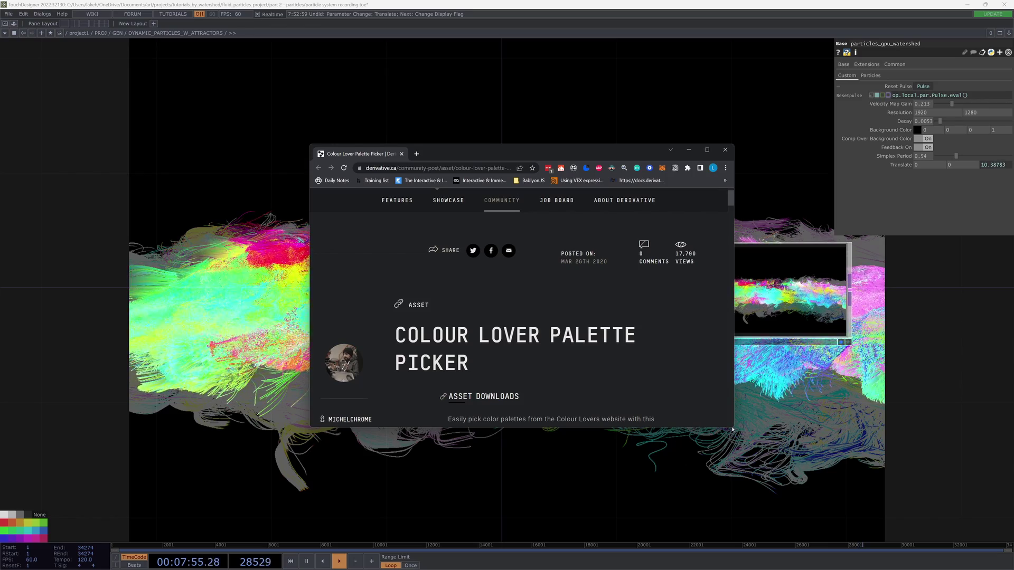
scroll(654, 377, "down", 4)
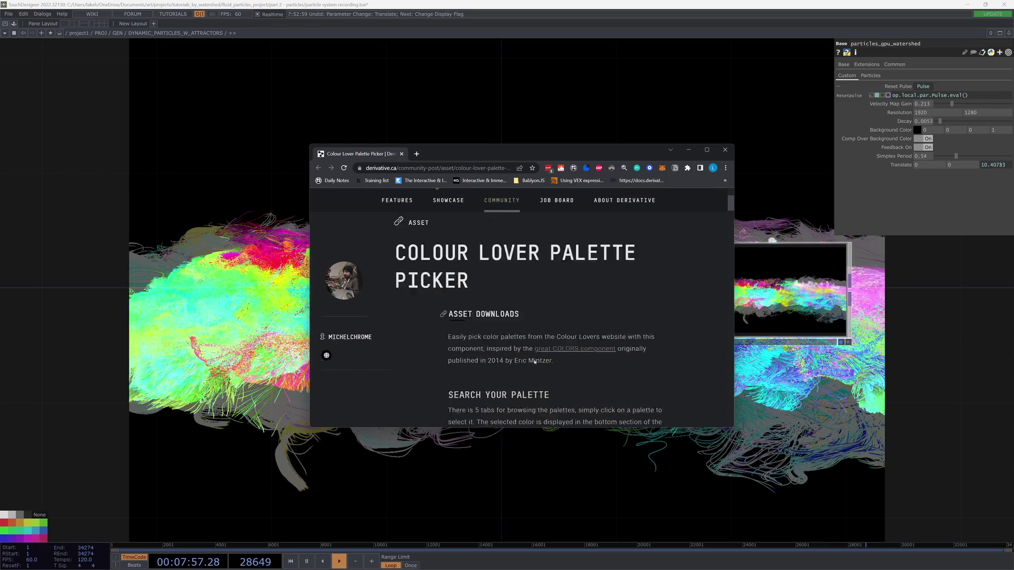
scroll(549, 358, "up", 2)
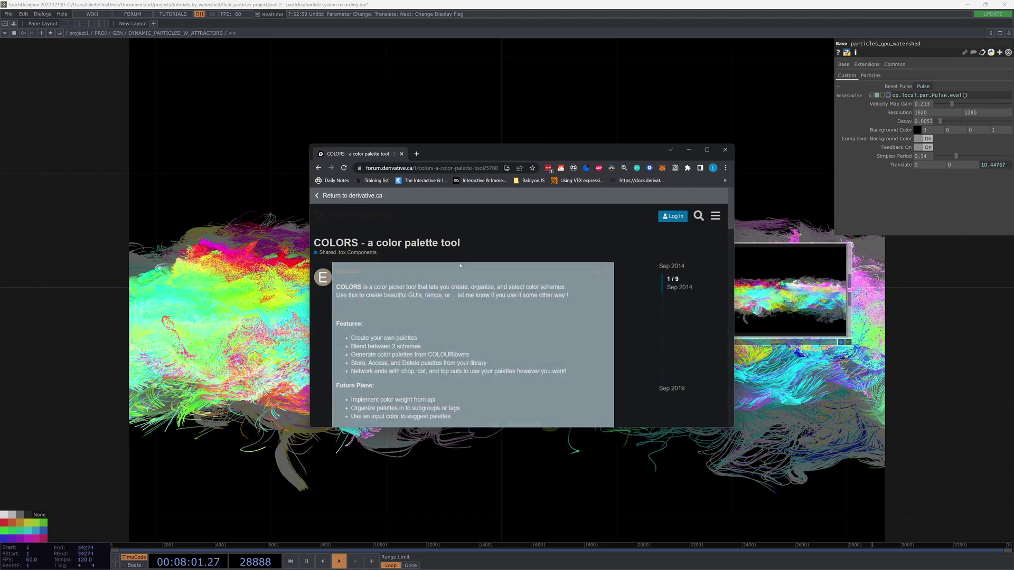
Step: Look through the COLORS palette tool forum post and its colourlovers API link, and return to the Palette Picker page
scroll(480, 278, "down", 2)
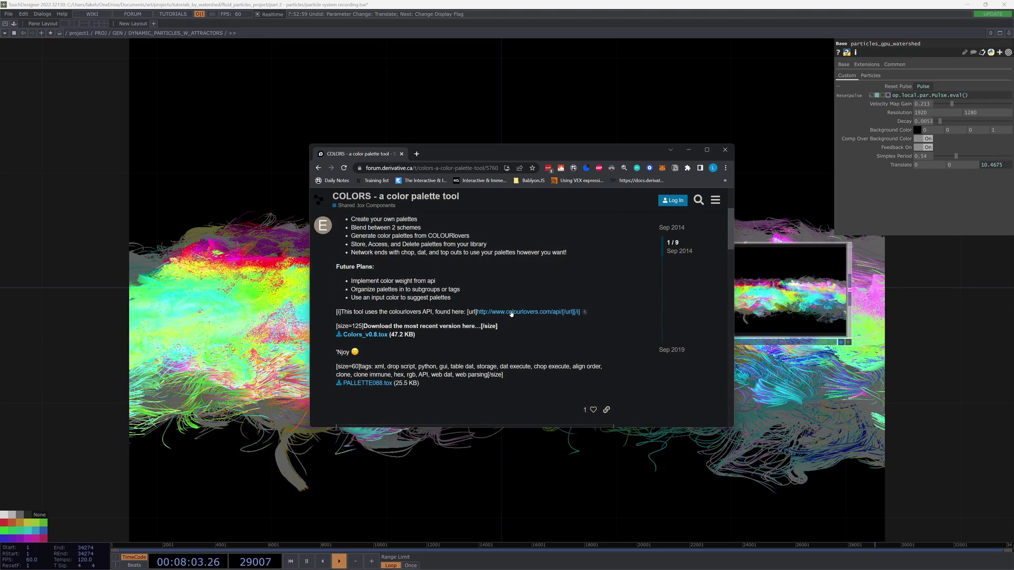
left_click(511, 312)
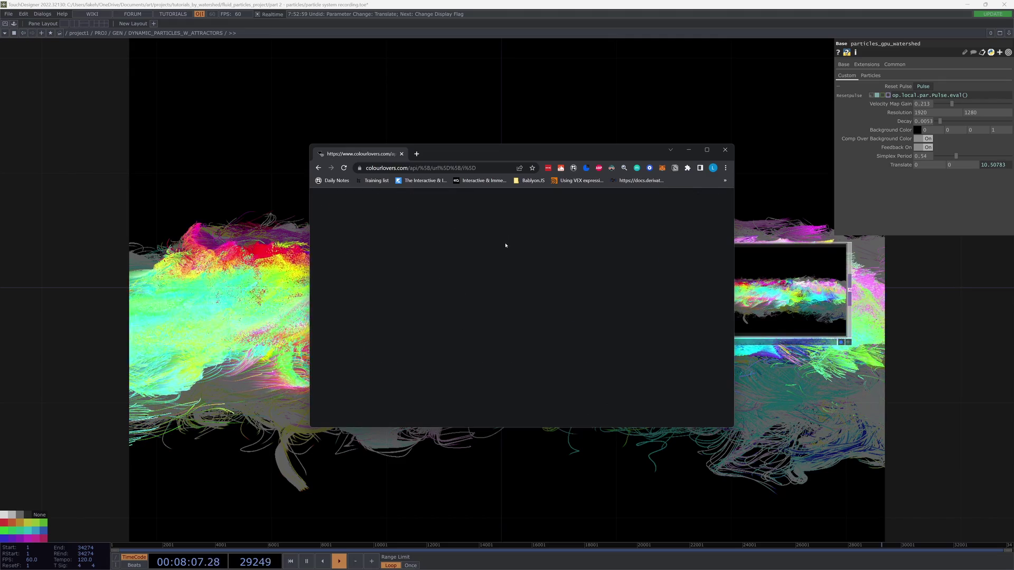
key("alt+Left")
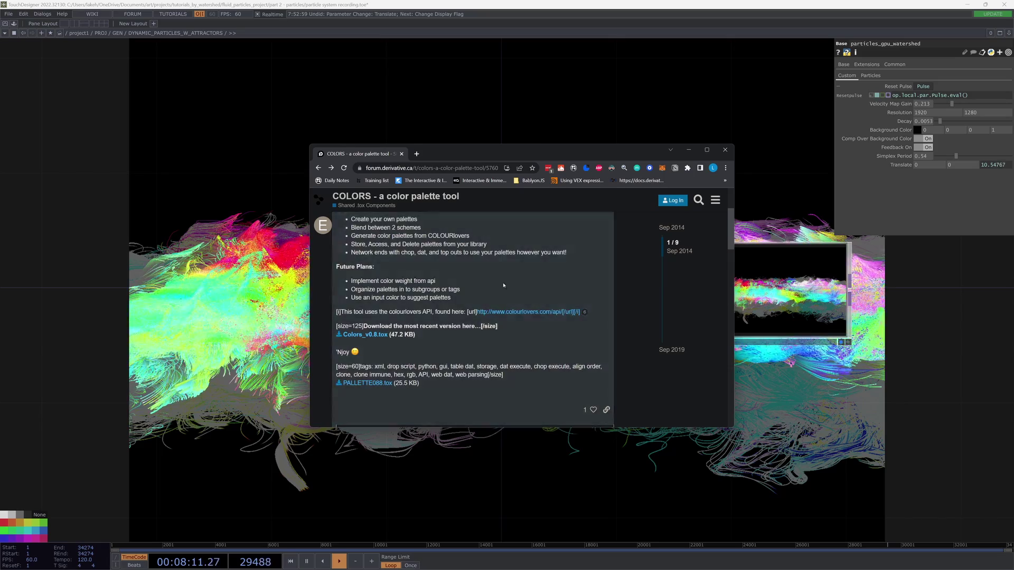
scroll(437, 293, "down", 2)
scroll(436, 293, "down", 3)
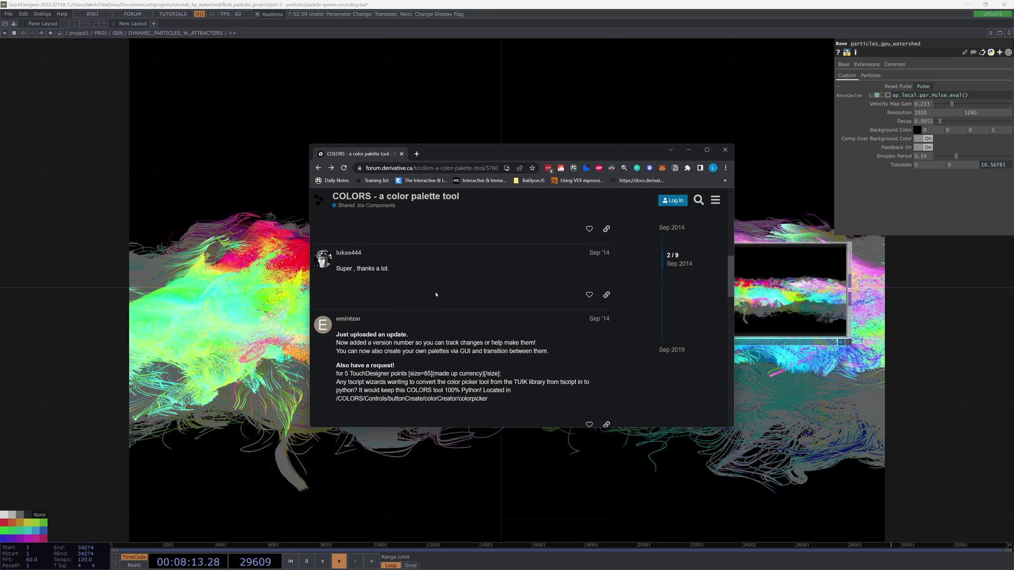
scroll(437, 293, "up", 4)
key("alt+Left")
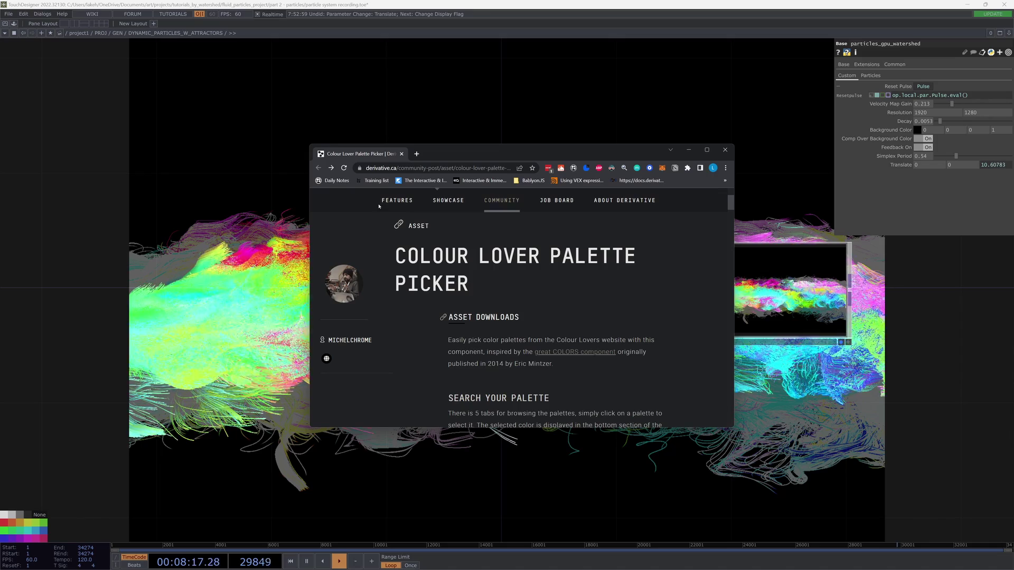
Step: Enlarge the browser window, review the picker's TOP, NEW, RANDOM, HUE and FAVORITES sections and its palette usage notes, and close the browser
left_click_drag(311, 144, 216, 67)
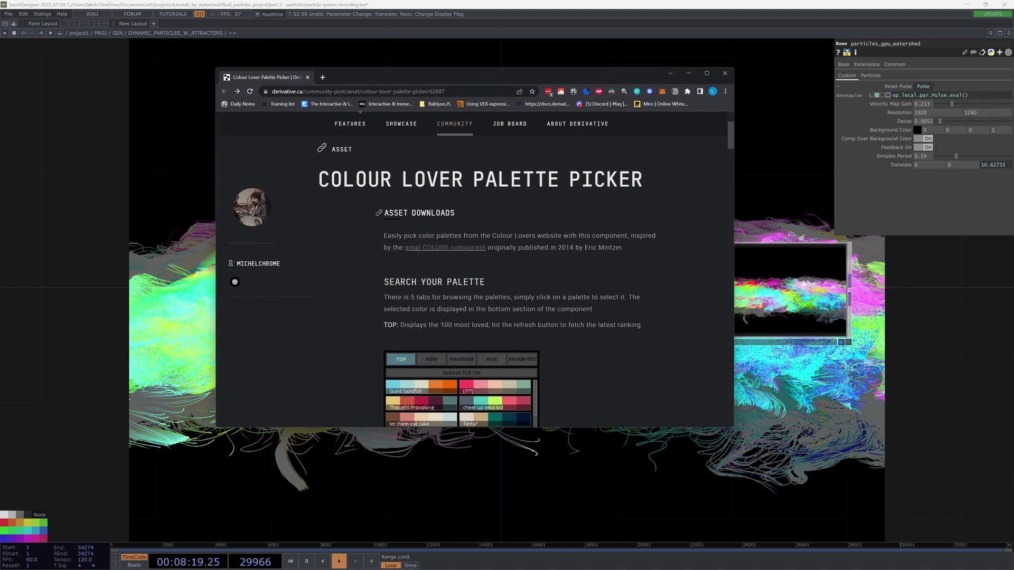
scroll(491, 275, "down", 5)
scroll(563, 301, "up", 4)
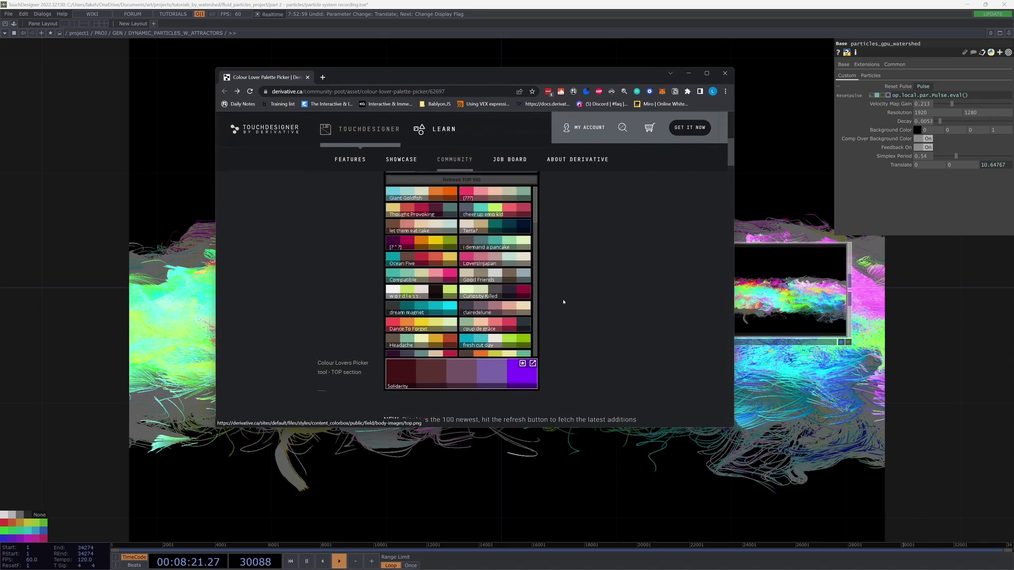
scroll(564, 300, "up", 2)
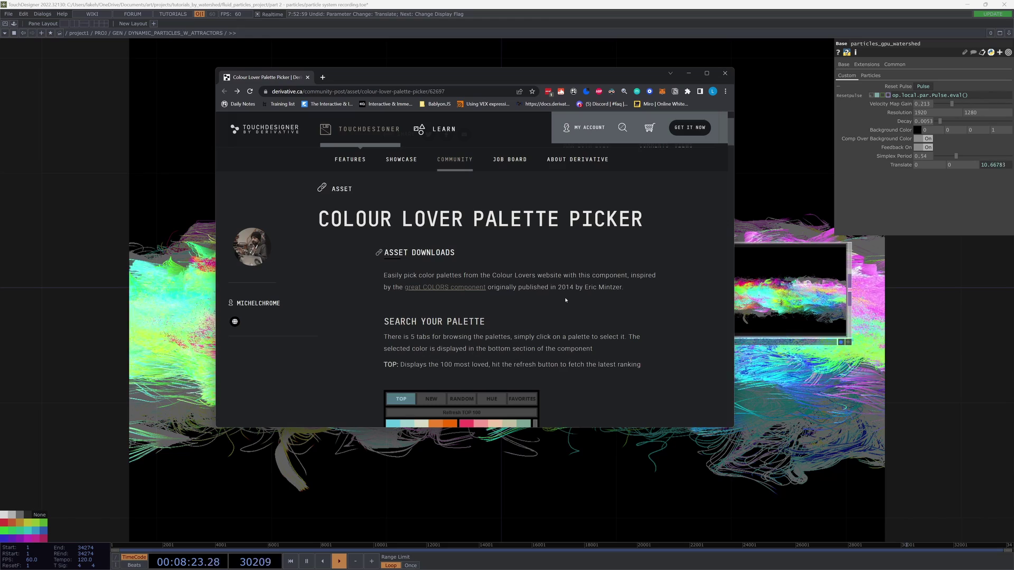
scroll(565, 300, "down", 10)
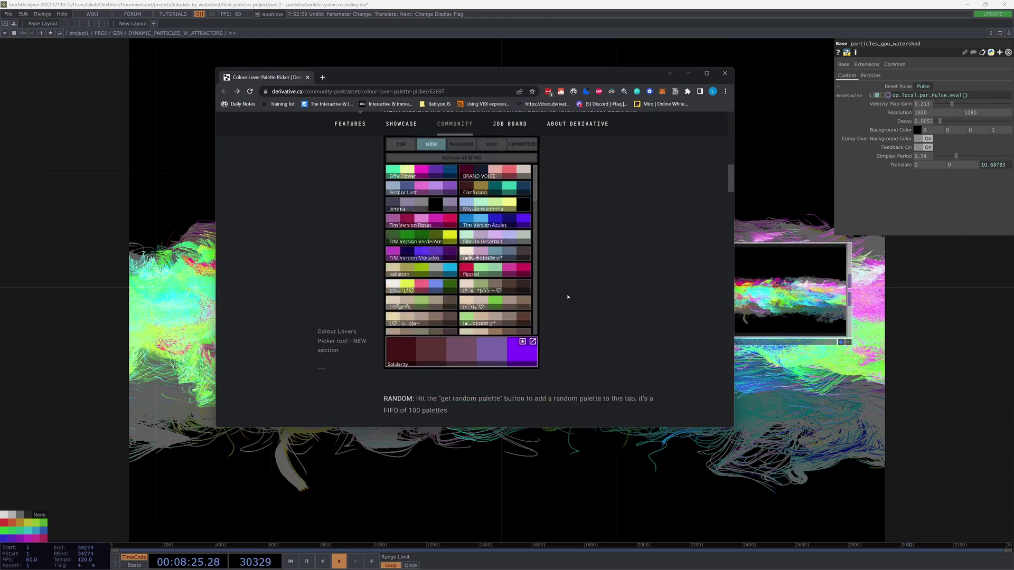
scroll(568, 297, "down", 4)
scroll(590, 210, "down", 2)
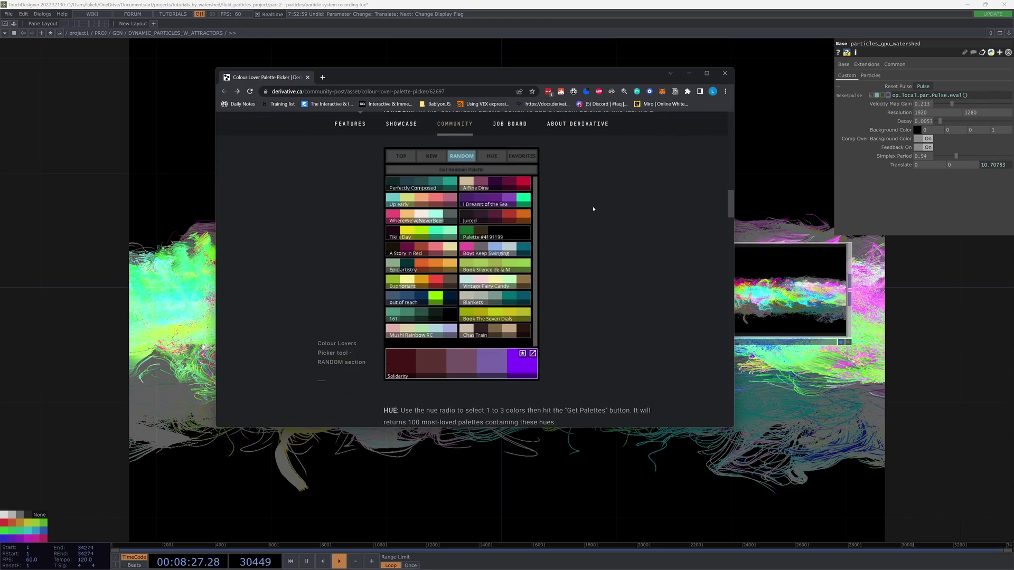
scroll(414, 310, "down", 5)
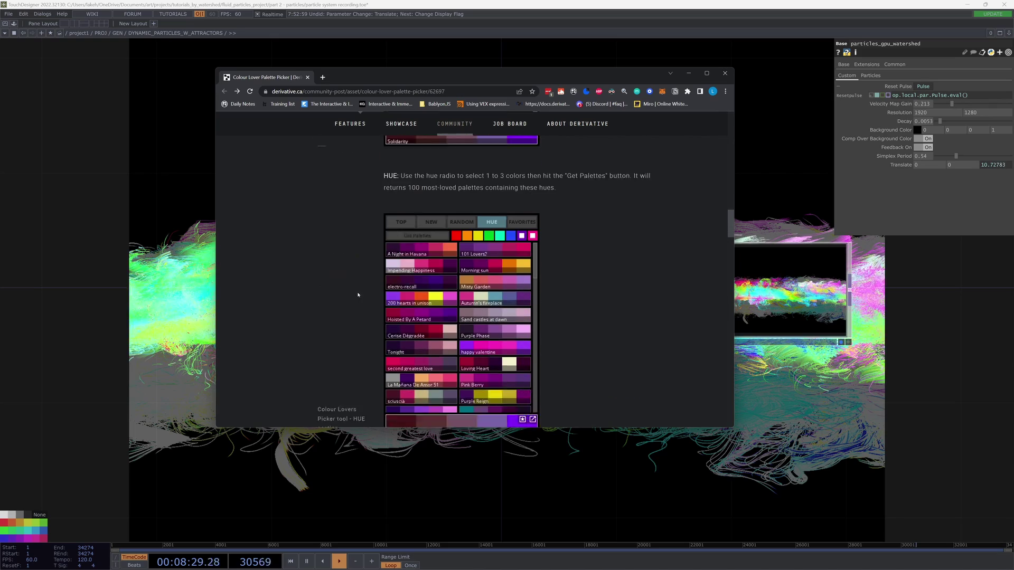
scroll(478, 247, "down", 8)
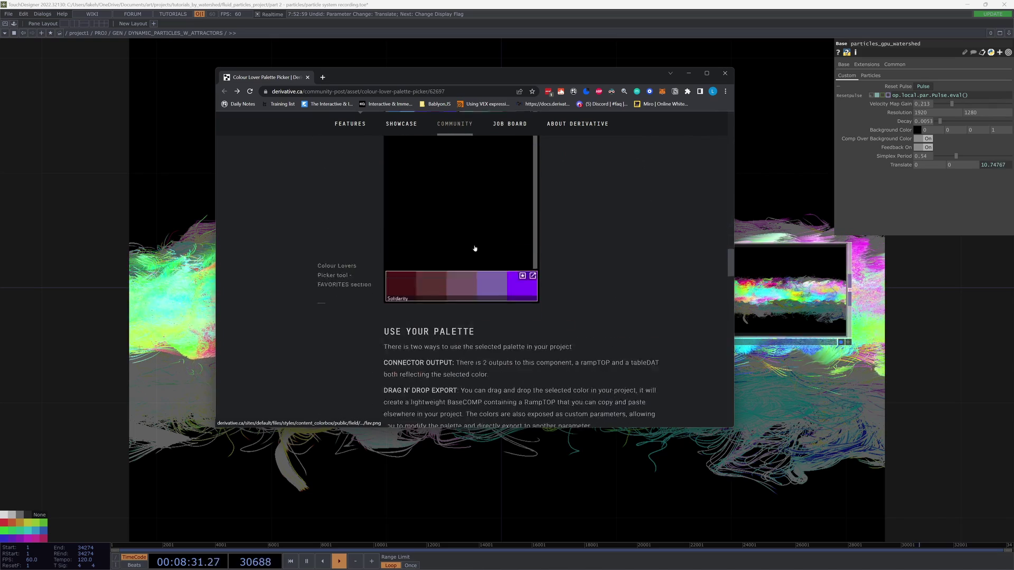
scroll(475, 253, "up", 5)
scroll(474, 270, "up", 20)
scroll(300, 462, "down", 4)
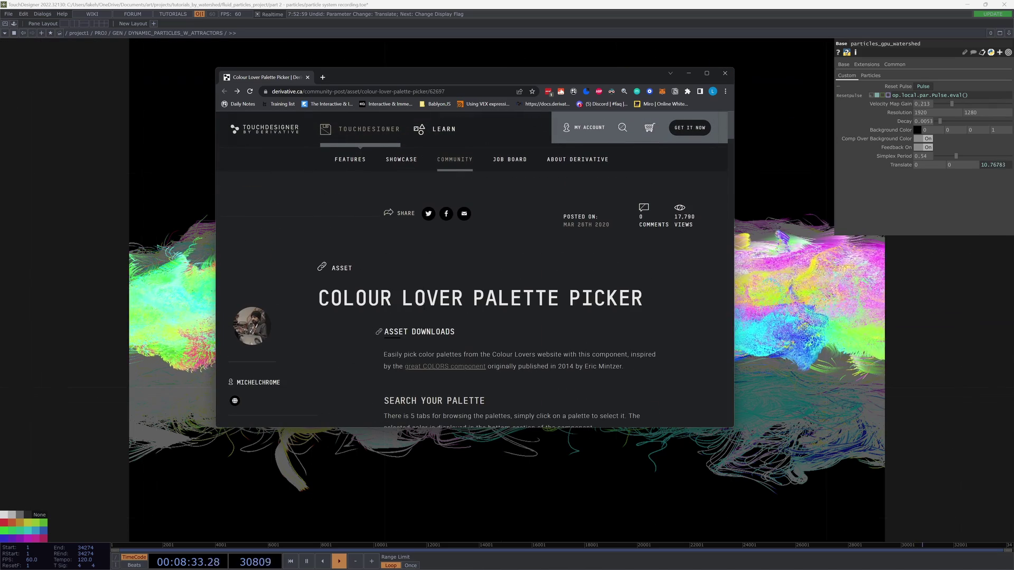
left_click(724, 73)
Step: Load the colour_lovers_picker_0 (1) component from the palettes folder and place it beside particles_gpu_watershed, on its input side
scroll(513, 292, "down", 4)
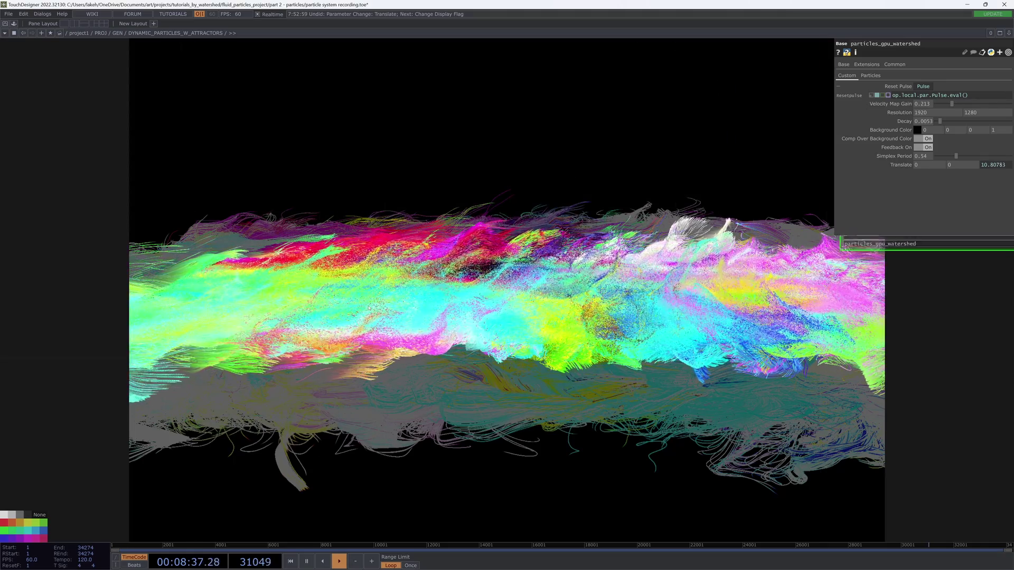
key("h")
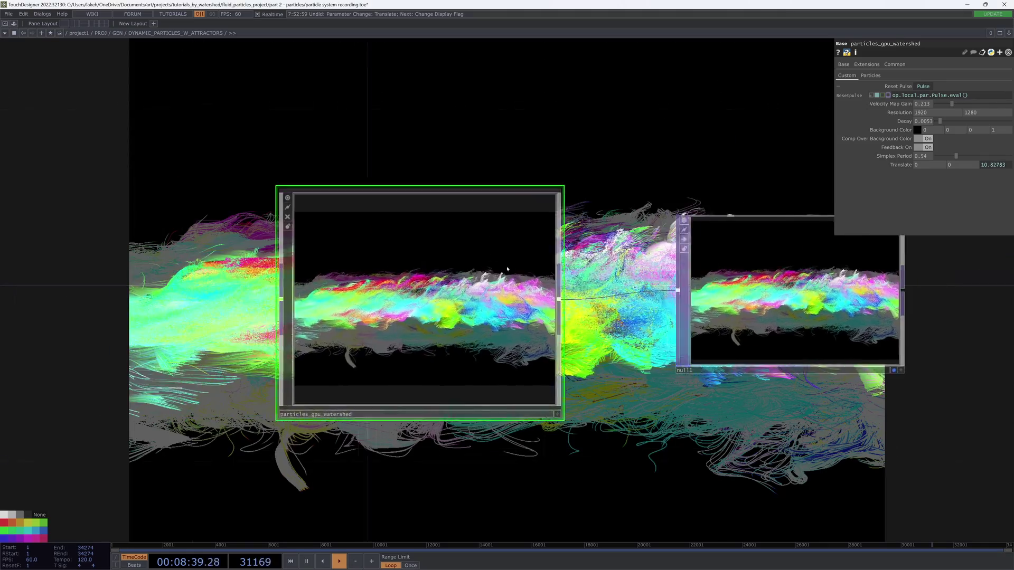
key("ctrl+l")
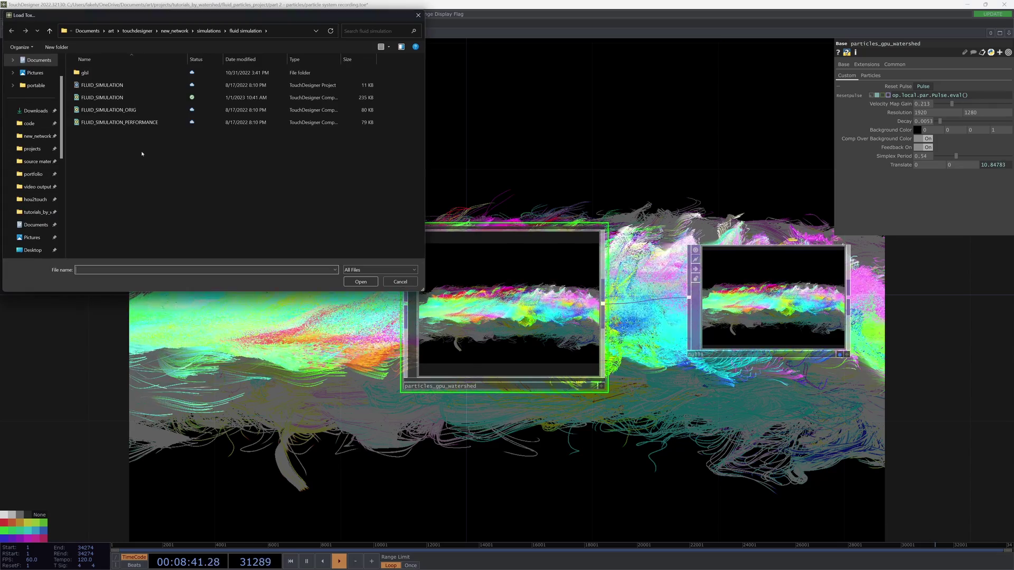
left_click(34, 137)
double_click(117, 121)
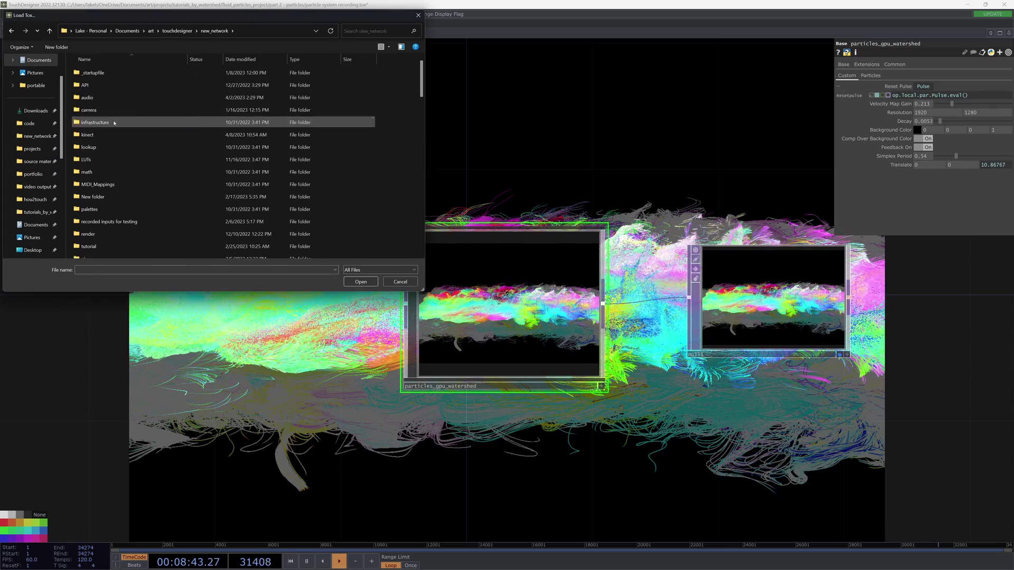
double_click(89, 209)
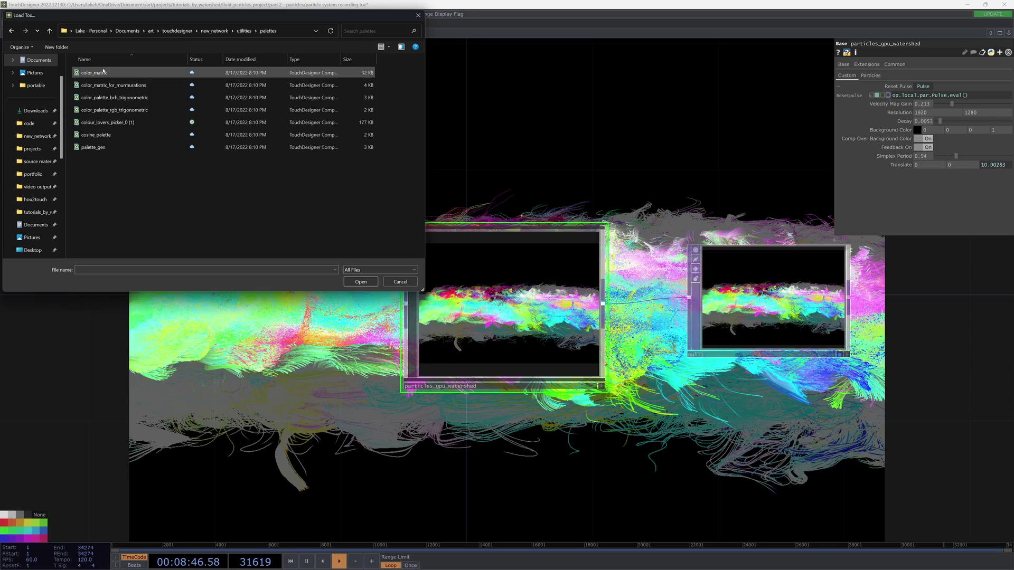
double_click(113, 123)
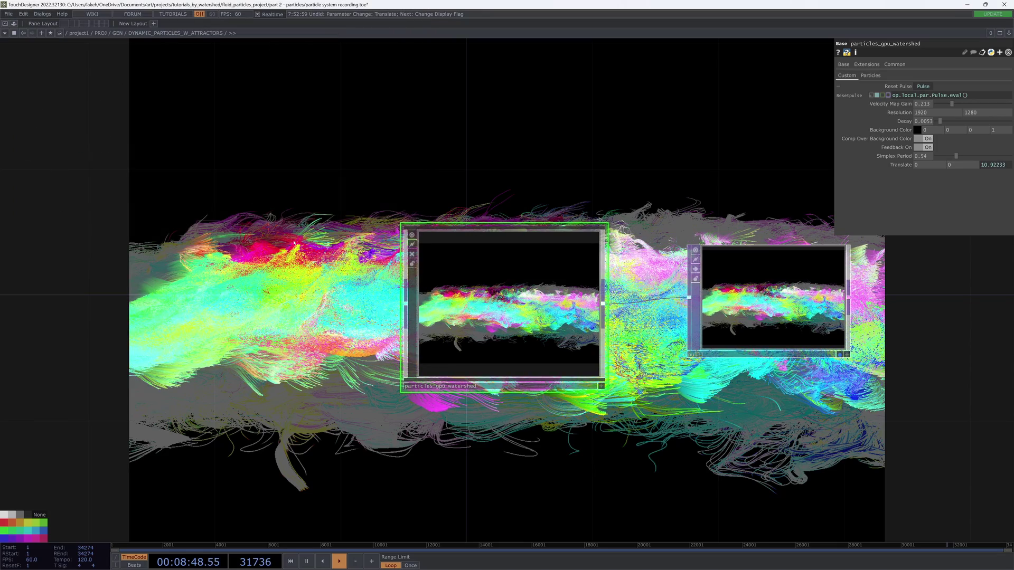
left_click_drag(299, 299, 144, 269)
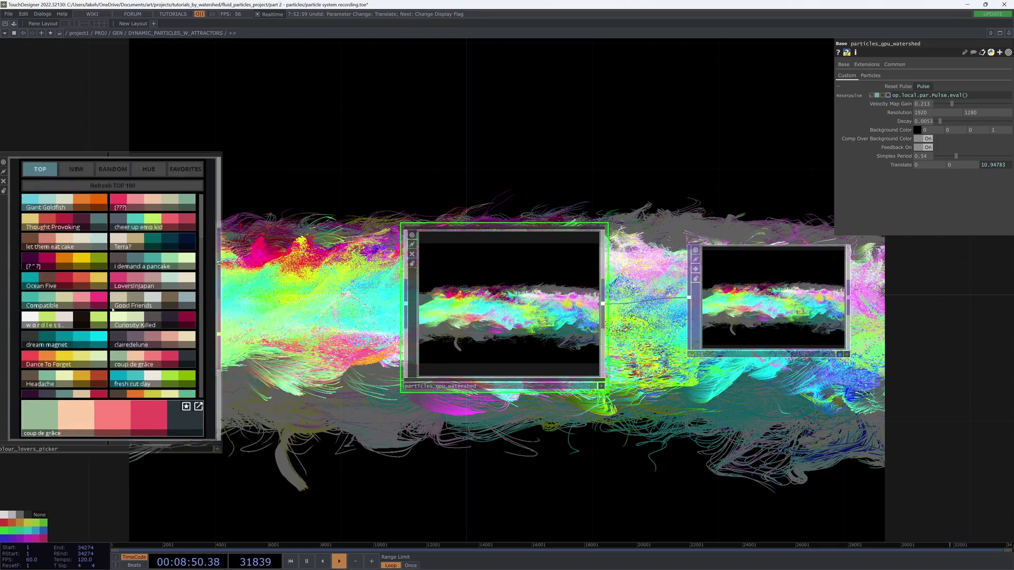
Step: Connect a Null TOP to the ramp output of colour_lovers_picker and place it between the picker and particles_gpu_watershed
scroll(261, 302, "down", 4)
left_click_drag(307, 312, 612, 345)
scroll(446, 324, "up", 4)
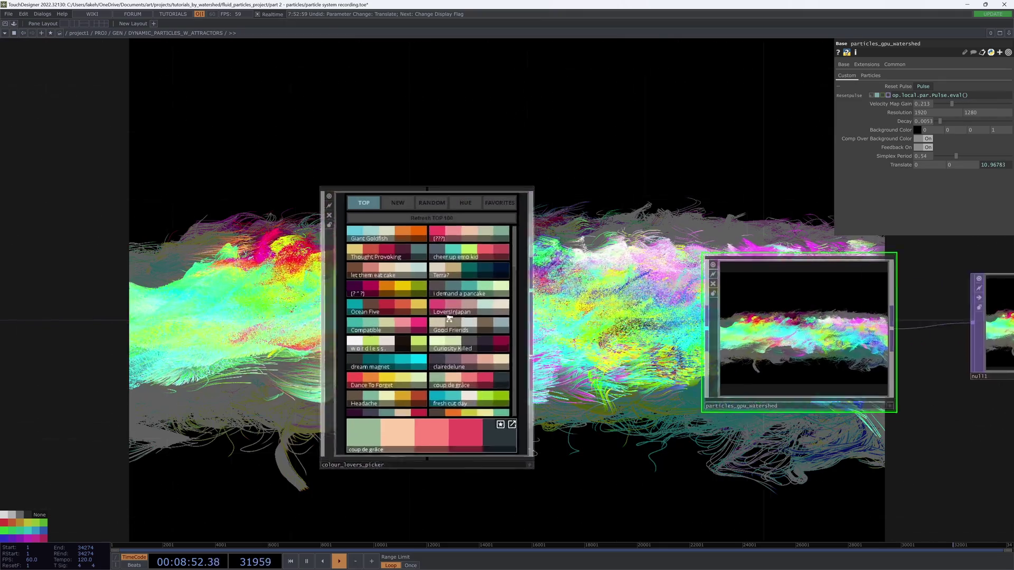
left_click_drag(446, 324, 320, 319)
right_click(412, 290)
left_click(414, 253)
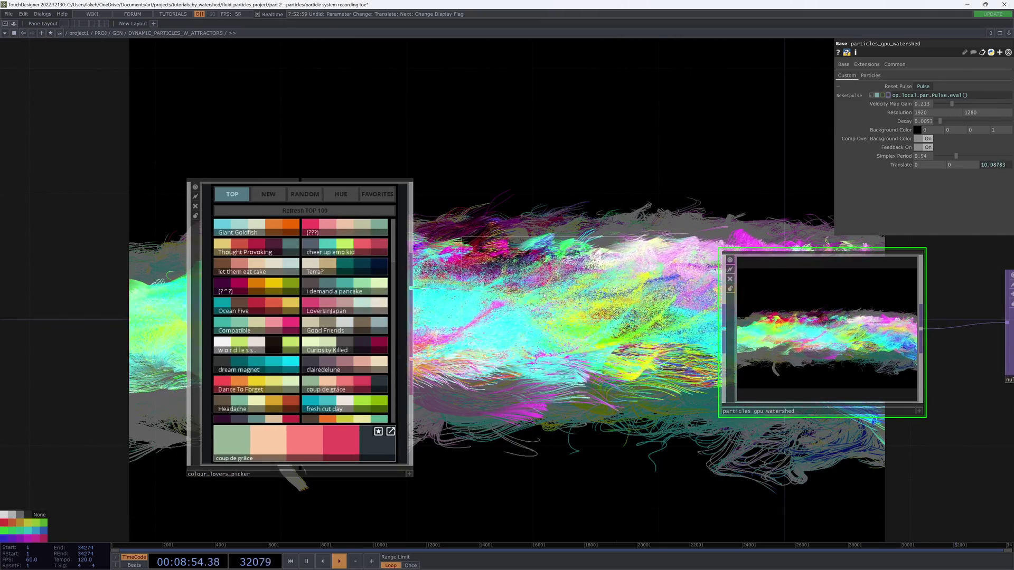
left_click(549, 296)
left_click_drag(506, 356, 585, 318)
left_click_drag(444, 317, 348, 316)
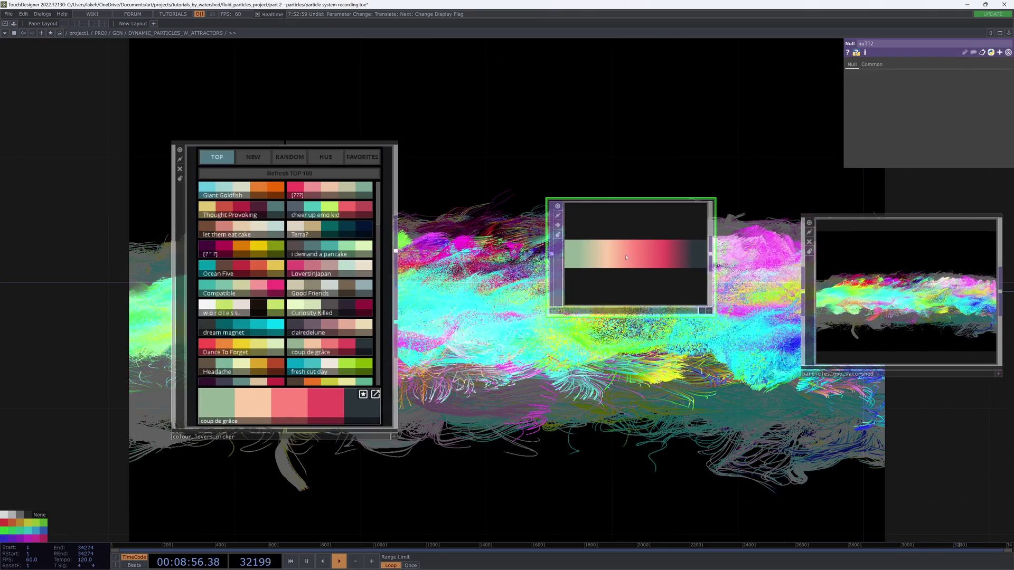
left_click_drag(597, 275, 565, 243)
Step: Connect a Null DAT to colour_lovers_picker's table output, place it below the ramp's Null TOP, and inspect both outputs
right_click(396, 321)
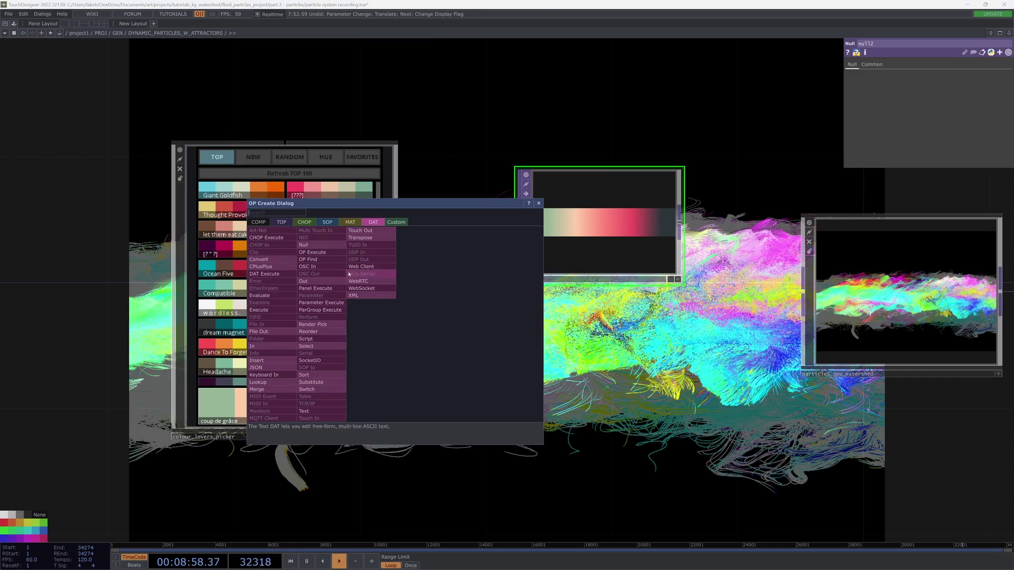
left_click(307, 246)
left_click(599, 288)
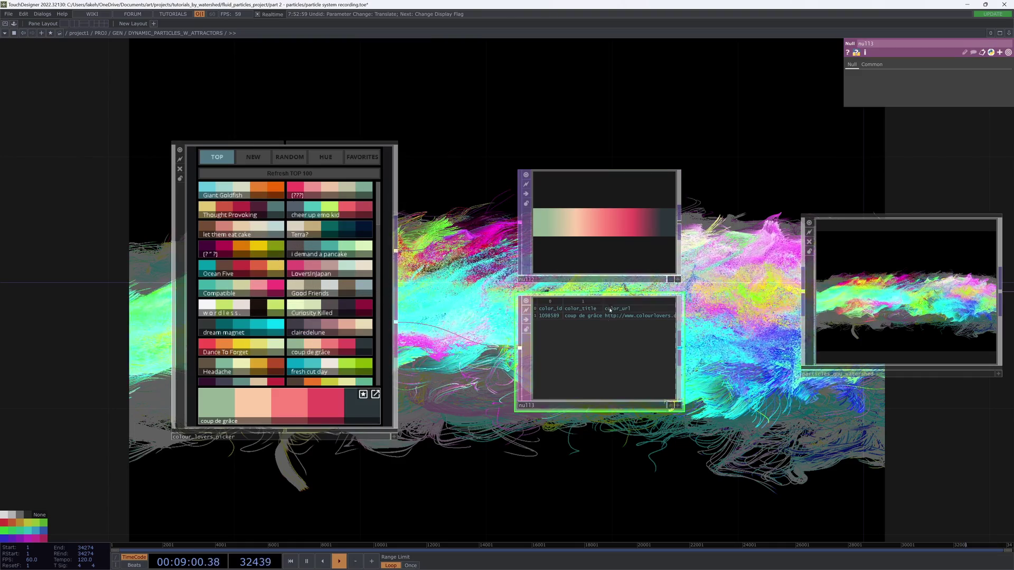
scroll(600, 285, "up", 3)
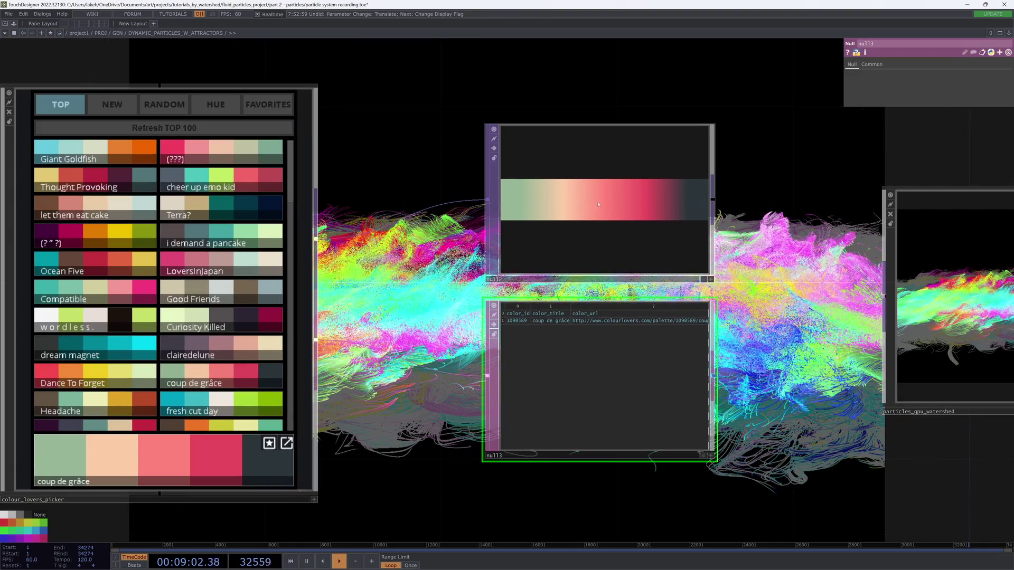
left_click_drag(753, 188, 739, 217)
scroll(596, 236, "up", 3)
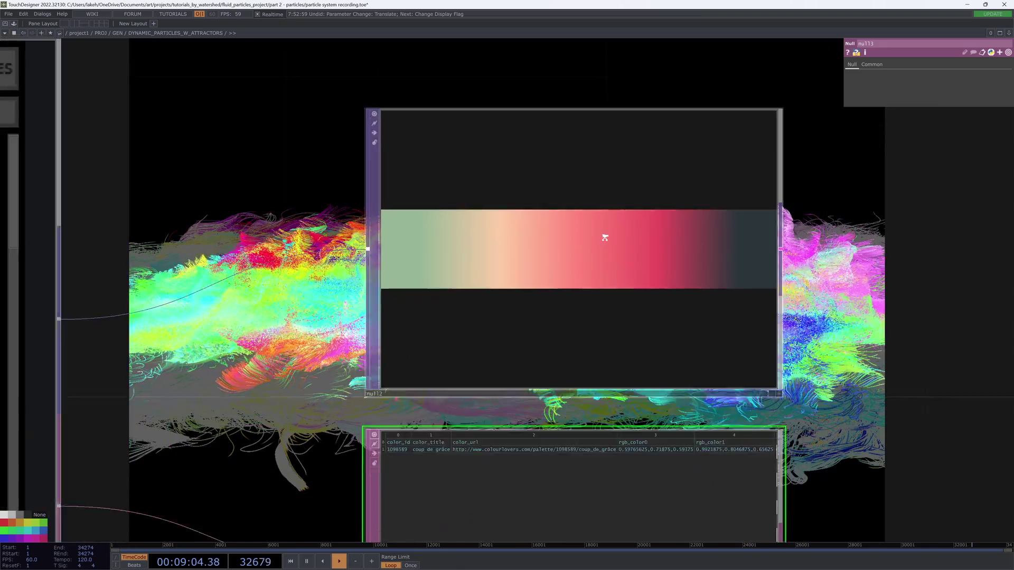
Step: Examine the Null DAT's palette table, including its ID, title, URL and RGB colour columns, alongside the ramp output
scroll(604, 235, "down", 6)
scroll(613, 317, "up", 8)
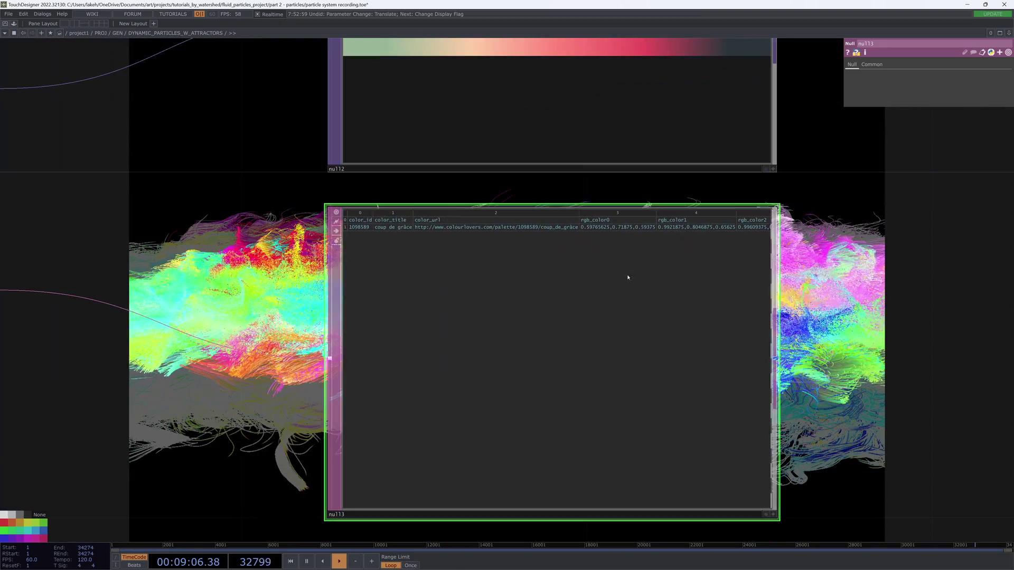
scroll(681, 327, "up", 3)
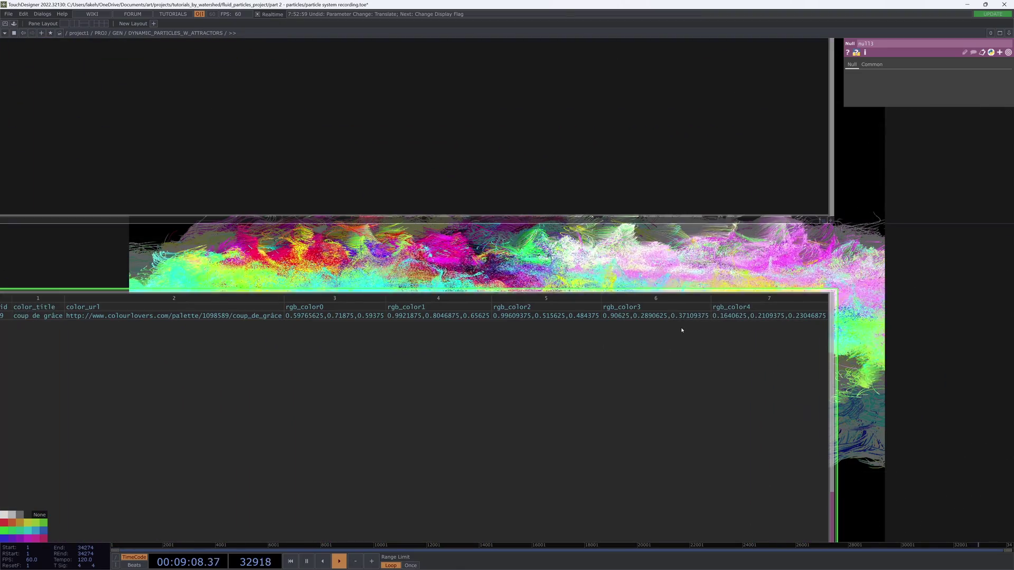
scroll(330, 375, "down", 2)
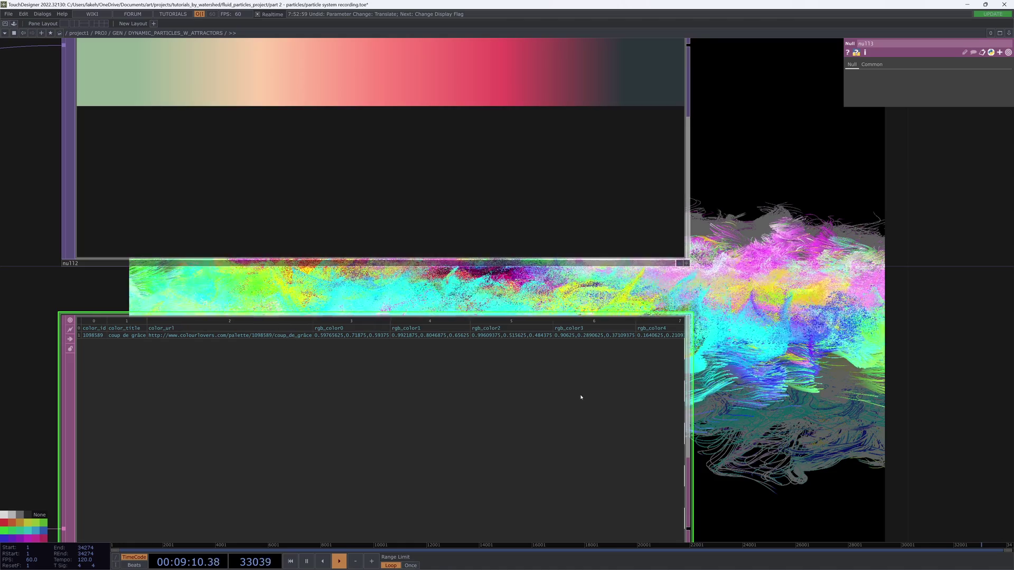
scroll(403, 265, "up", 2)
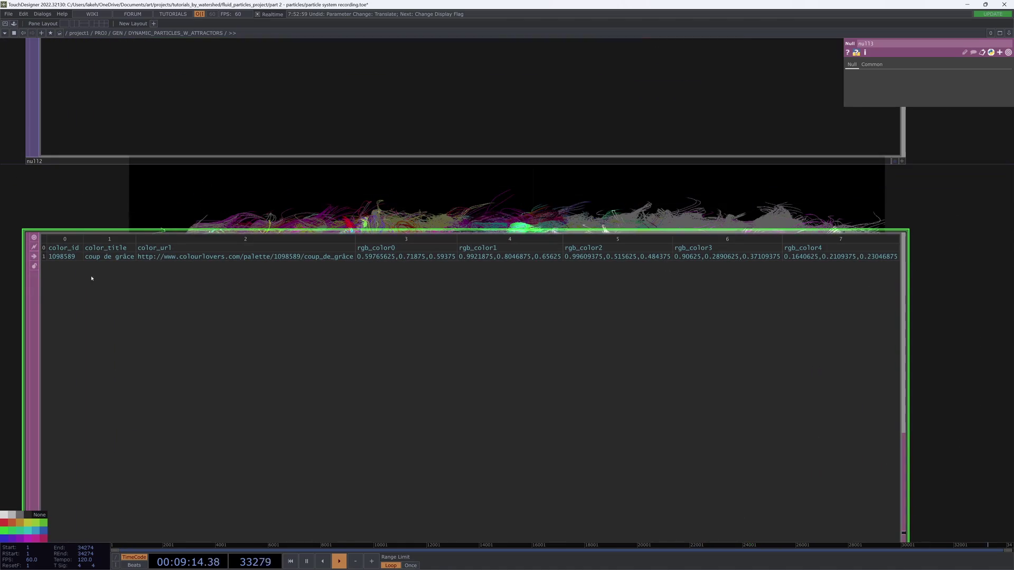
scroll(274, 387, "down", 4)
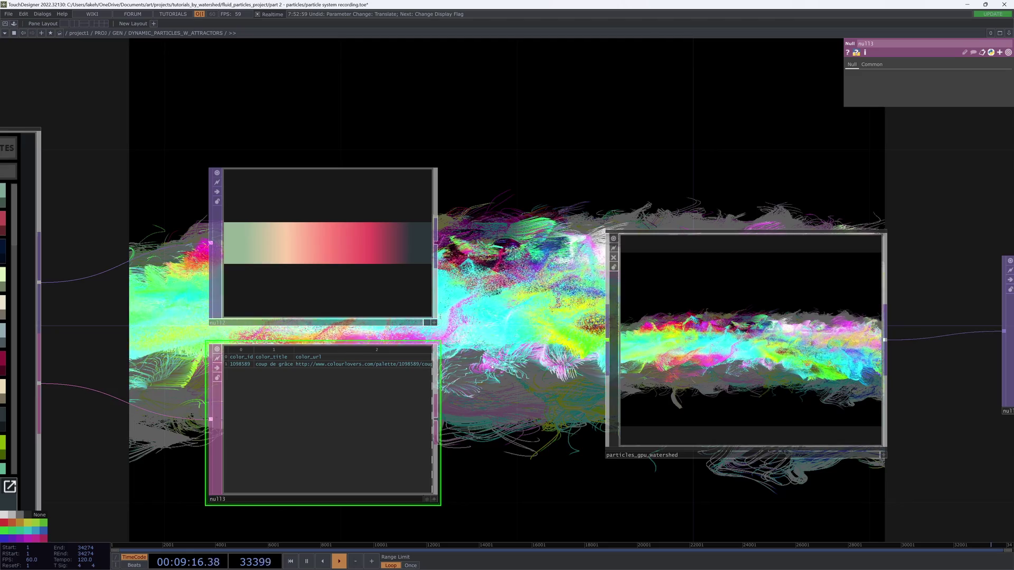
left_click_drag(491, 366, 715, 300)
scroll(635, 294, "up", 4)
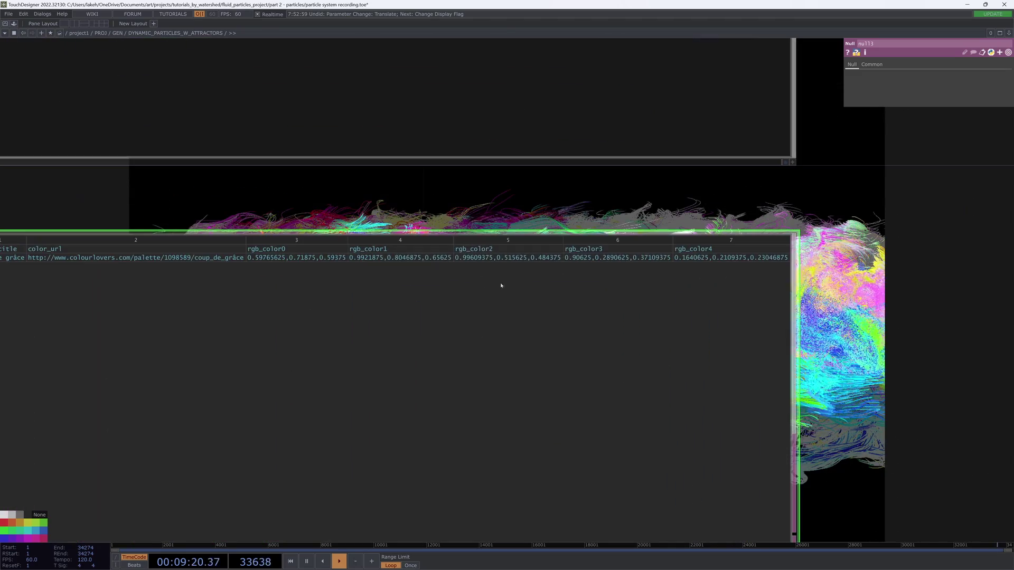
scroll(558, 292, "down", 5)
scroll(559, 297, "down", 5)
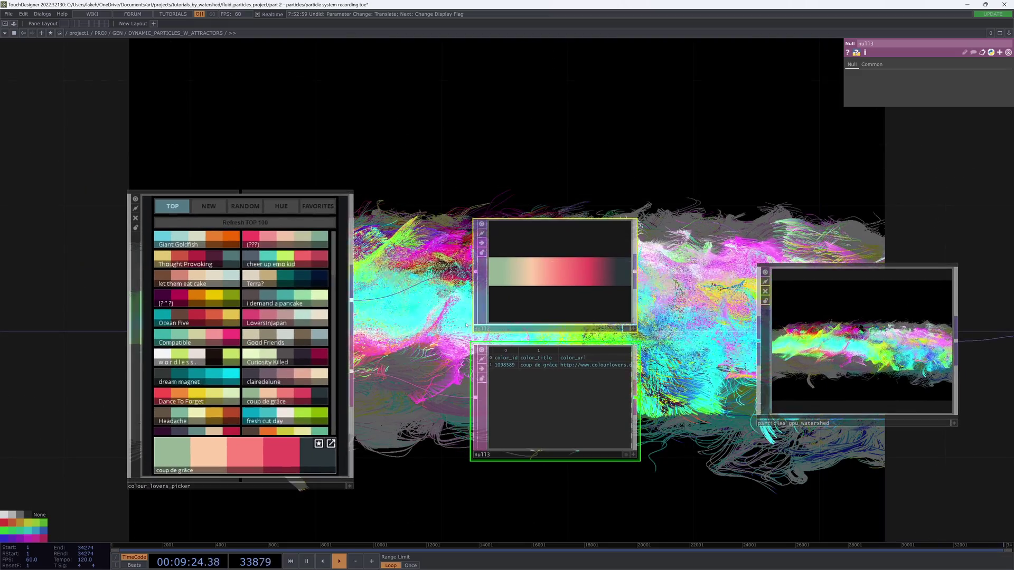
Step: Place the coup de grâce palette from colour_lovers_picker into the network as its own component, below and between the picker and the Nulls
left_click_drag(444, 326, 580, 269)
scroll(489, 235, "down", 5)
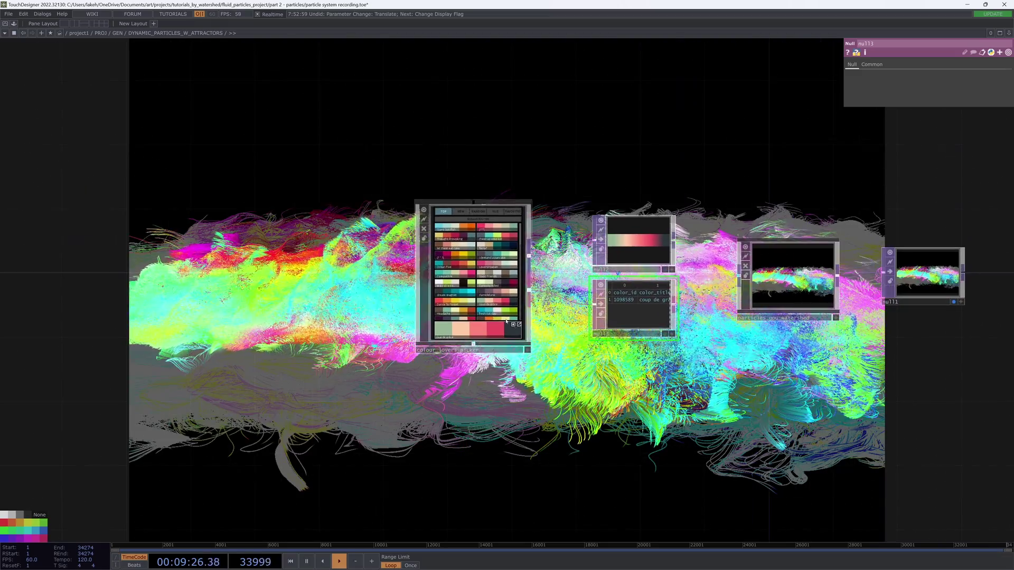
left_click_drag(491, 348, 346, 349)
scroll(406, 365, "up", 5)
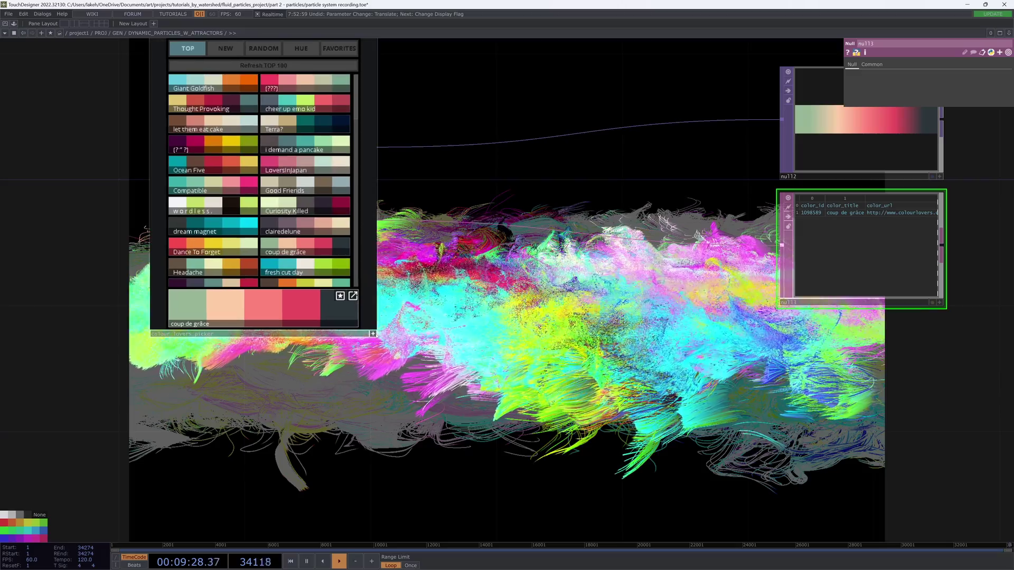
left_click_drag(436, 246, 458, 349)
scroll(491, 350, "down", 3)
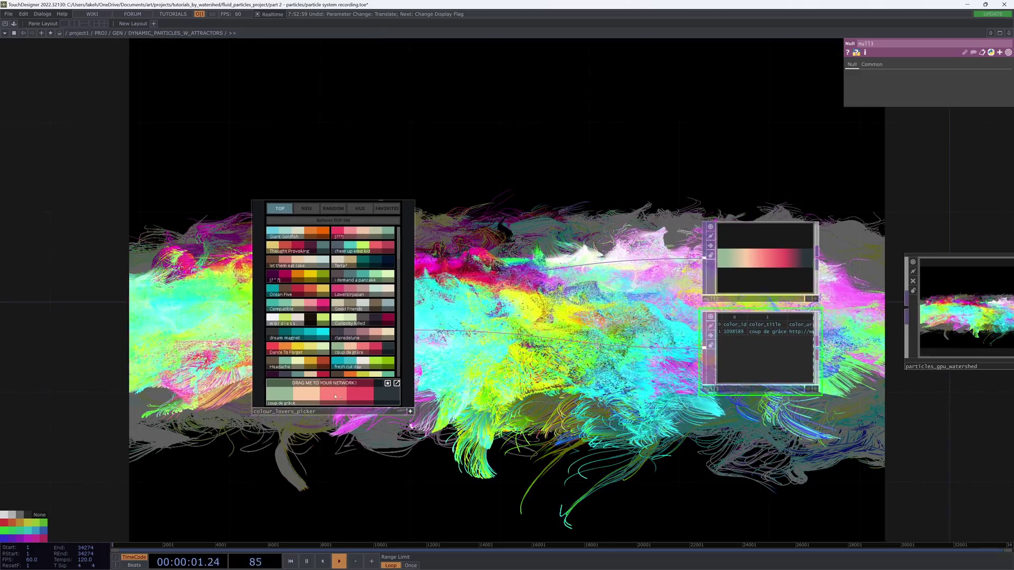
left_click_drag(392, 395, 582, 398)
left_click_drag(627, 364, 523, 446)
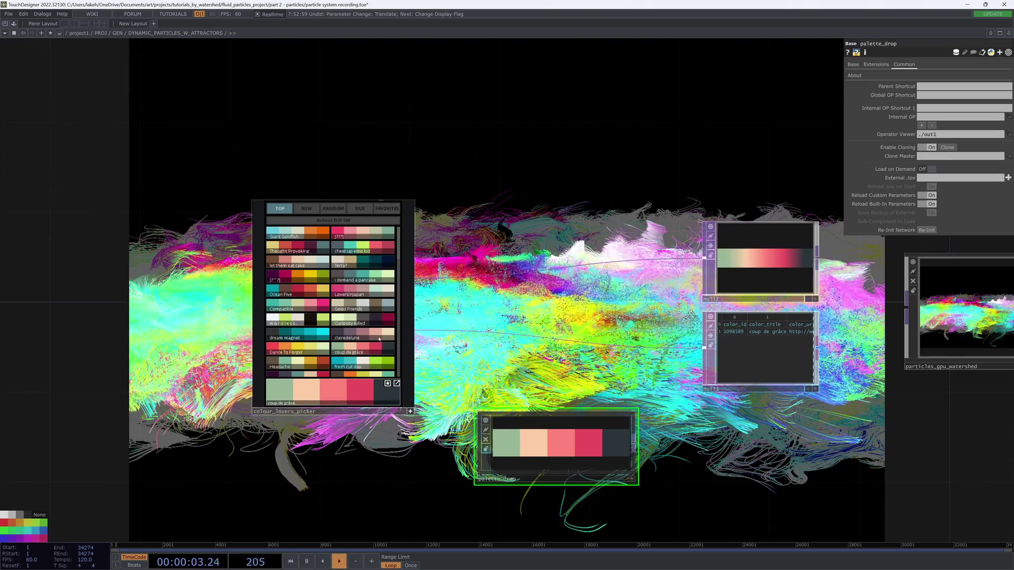
Step: Select the Good Friends palette, place it in the network as a second component, and stack the coup de grâce component beneath it
left_click(394, 305)
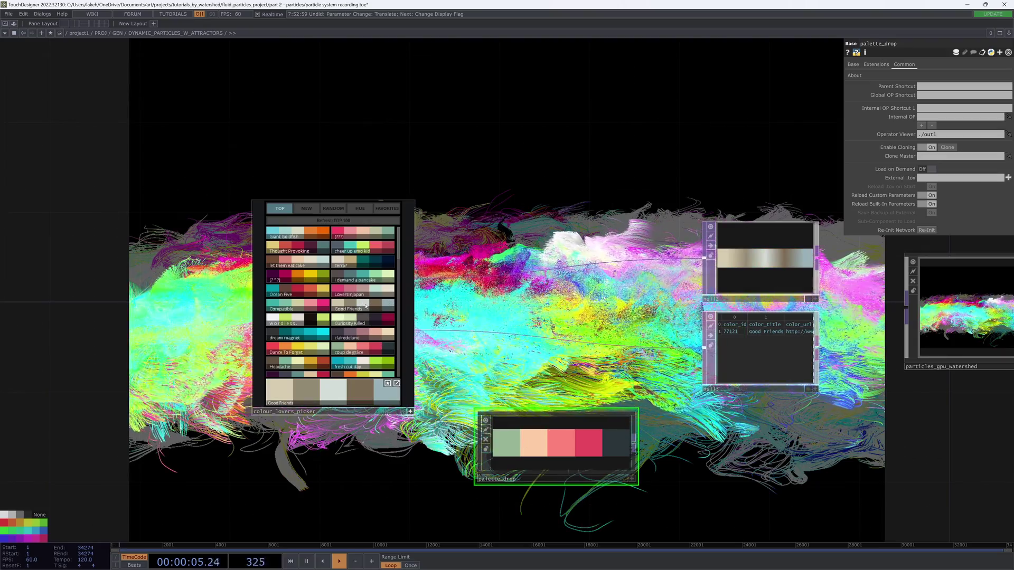
left_click_drag(341, 394, 539, 141)
left_click_drag(560, 444, 584, 229)
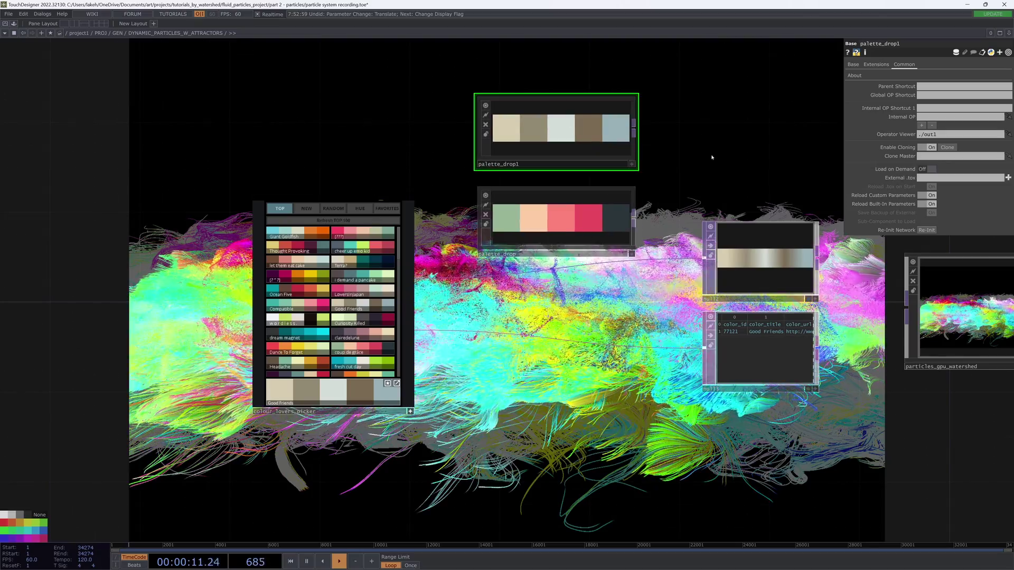
Step: Select both palette components together and move them directly above colour_lovers_picker
left_click_drag(713, 157, 686, 205)
scroll(686, 206, "down", 3)
right_click_drag(565, 131, 593, 248)
left_click_drag(593, 247, 432, 183)
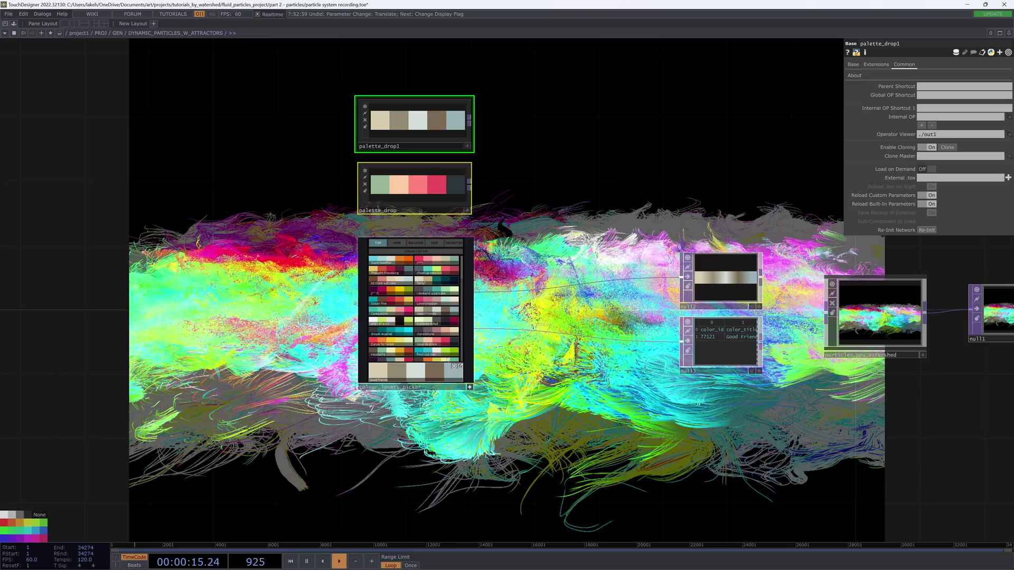
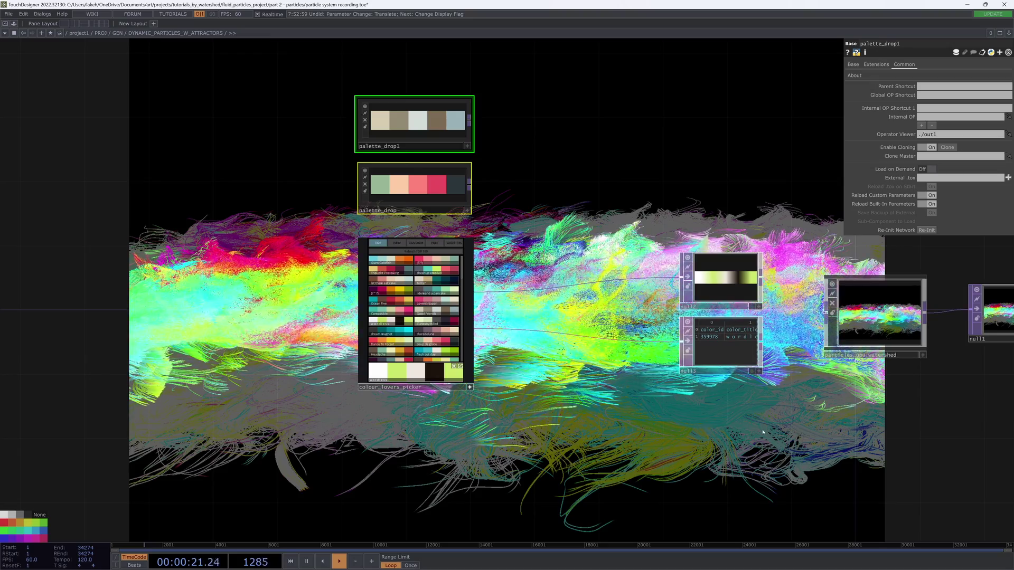
Step: Choose the Terra? palette in colour_lovers_picker to feed the ramp and table Nulls
left_click_drag(639, 205, 522, 276)
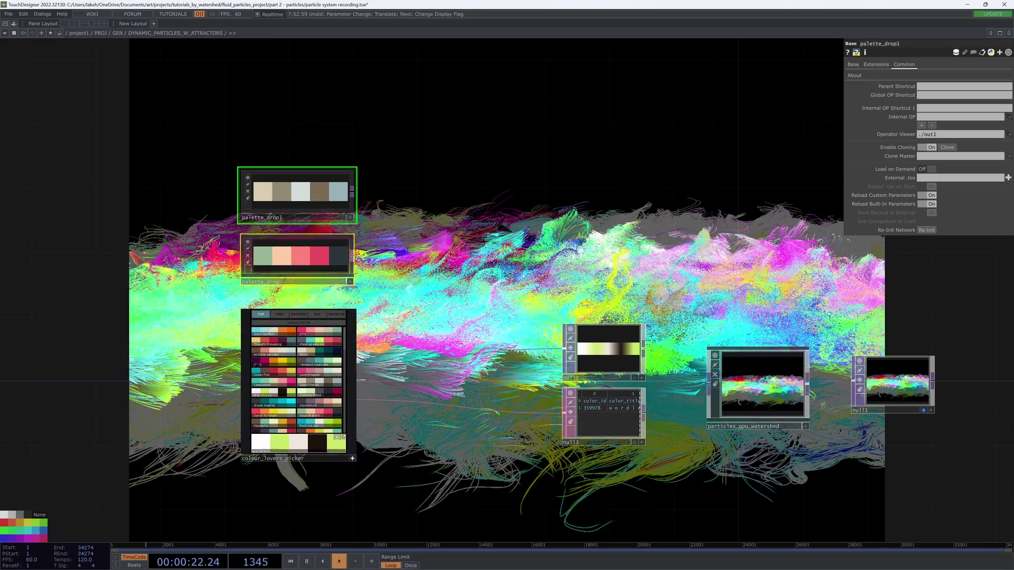
left_click(323, 351)
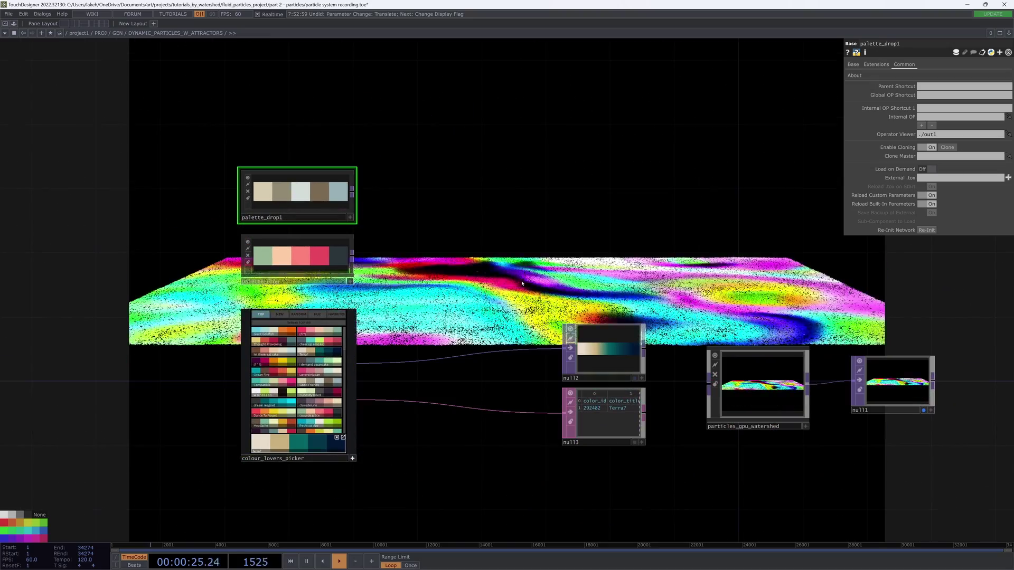
left_click_drag(500, 302, 483, 278)
left_click_drag(486, 232, 592, 214)
left_click_drag(500, 290, 728, 192)
Step: Browse the palettes in the picker's NEW section and look over the RANDOM section
scroll(504, 285, "up", 5)
scroll(800, 182, "up", 3)
left_click(360, 135)
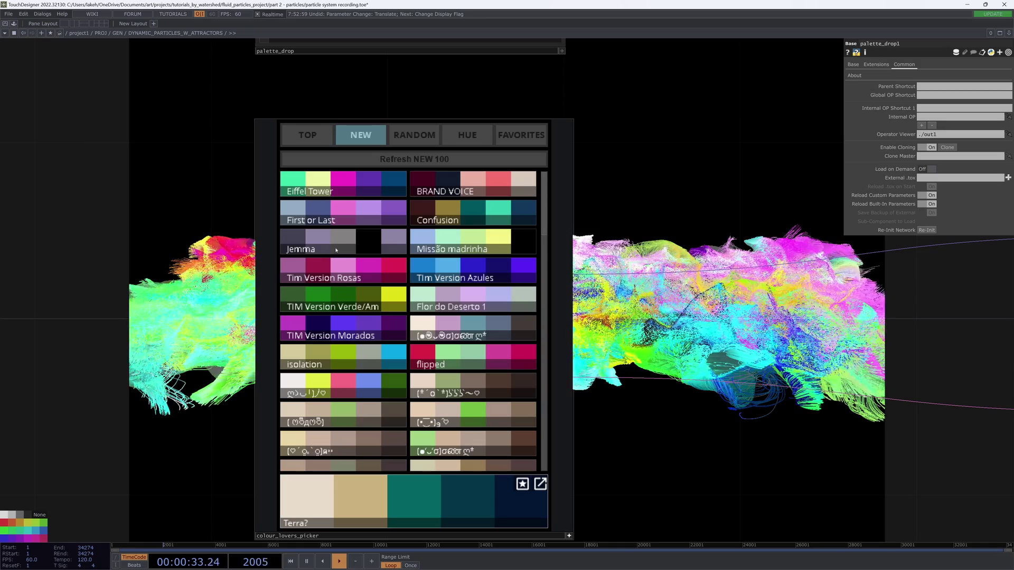
scroll(336, 250, "down", 10)
scroll(370, 274, "up", 10)
scroll(417, 304, "down", 5)
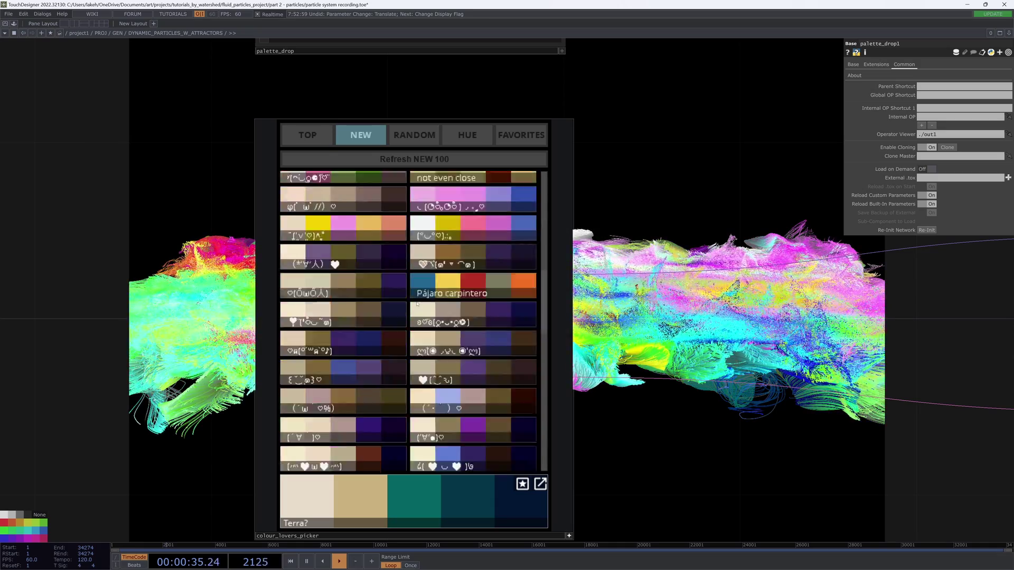
scroll(417, 304, "down", 5)
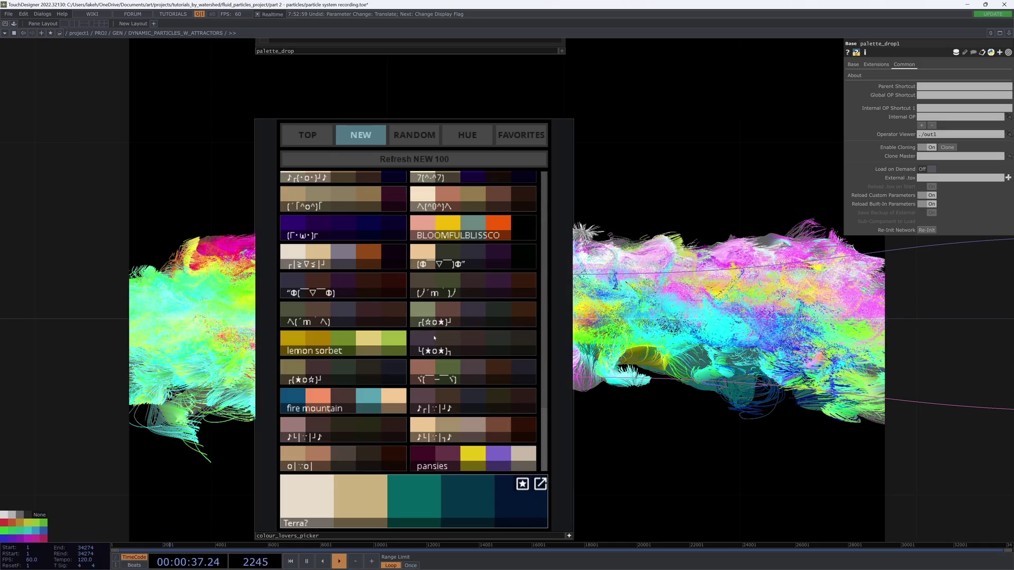
scroll(461, 362, "up", 10)
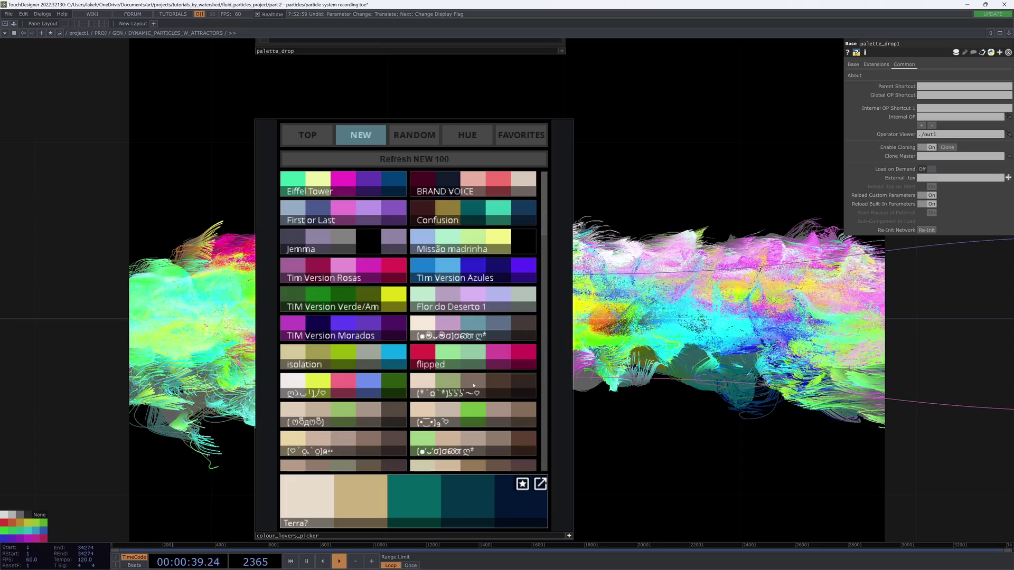
left_click(412, 139)
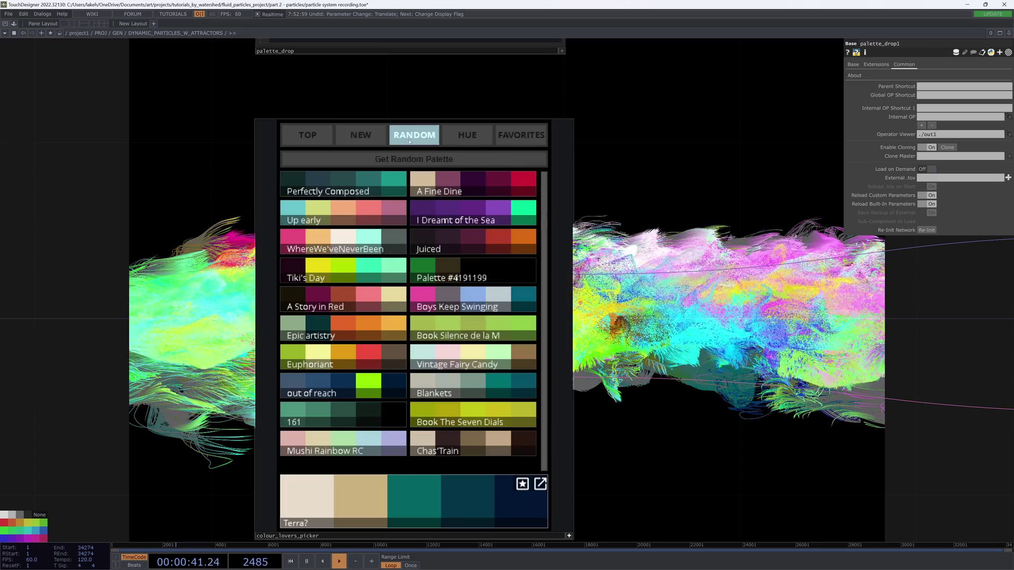
Step: Fetch palettes for the red, purple and pink hues in the picker's HUE section and browse them
left_click(468, 141)
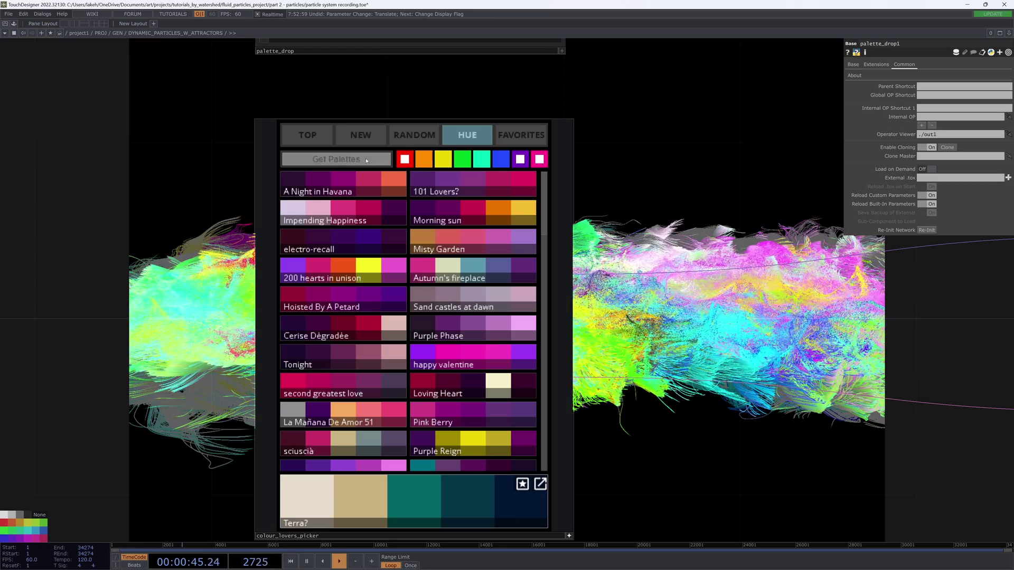
left_click(345, 161)
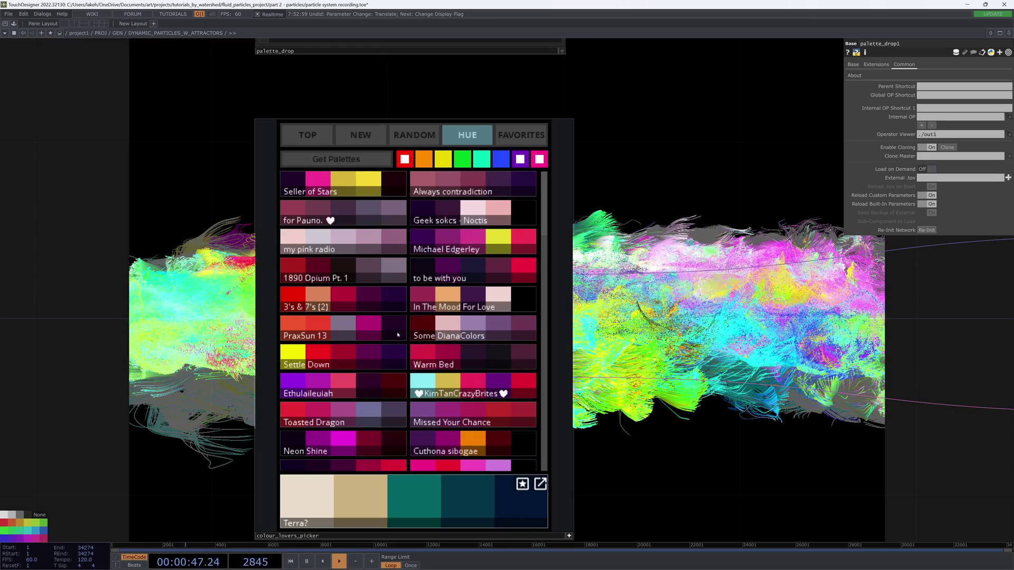
scroll(401, 353, "down", 10)
Step: Change the hue selection to green, turquoise and blue, fetch the matching palettes, and browse them
left_click(463, 160)
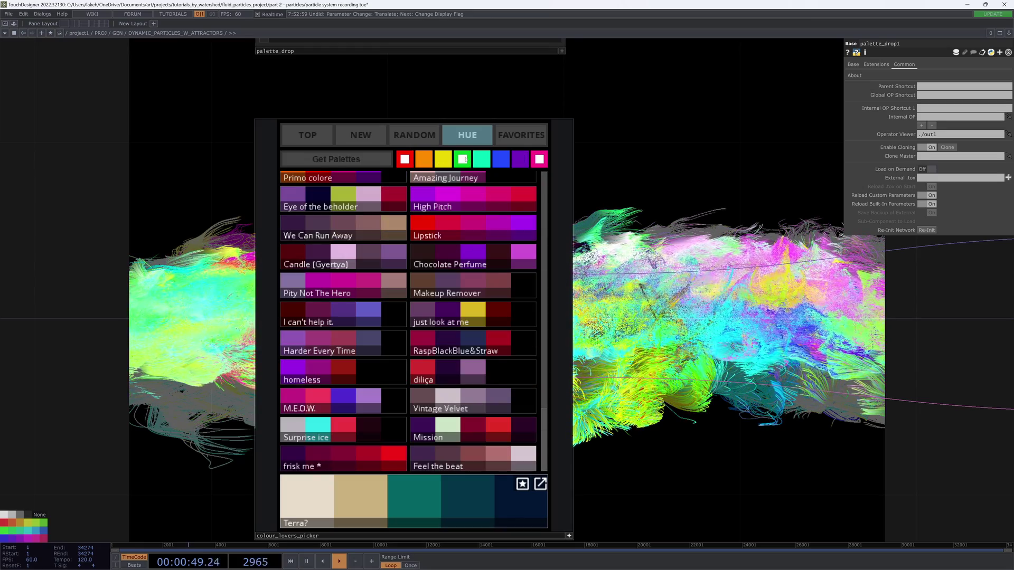
left_click(482, 160)
left_click(500, 160)
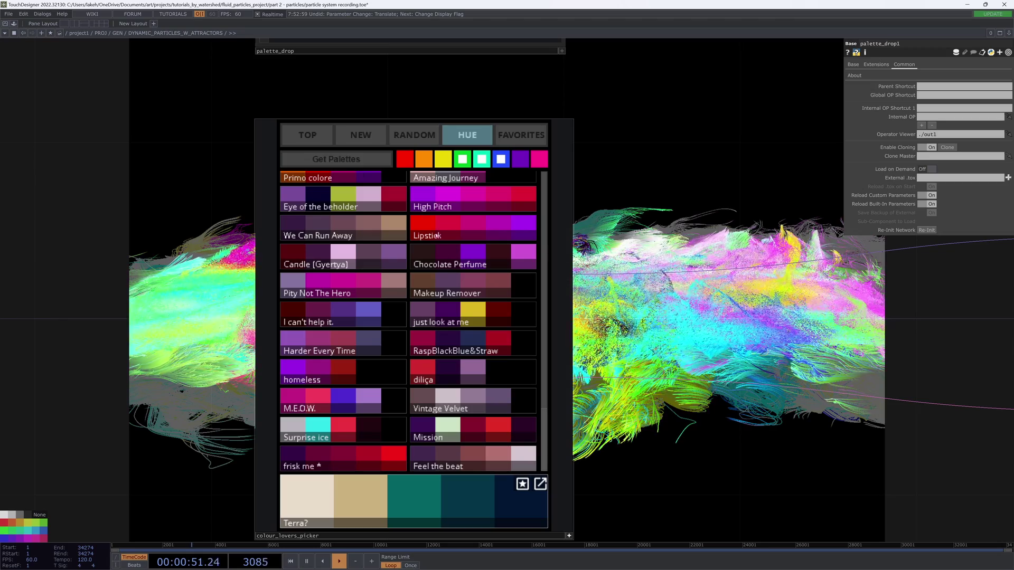
scroll(423, 390, "down", 5)
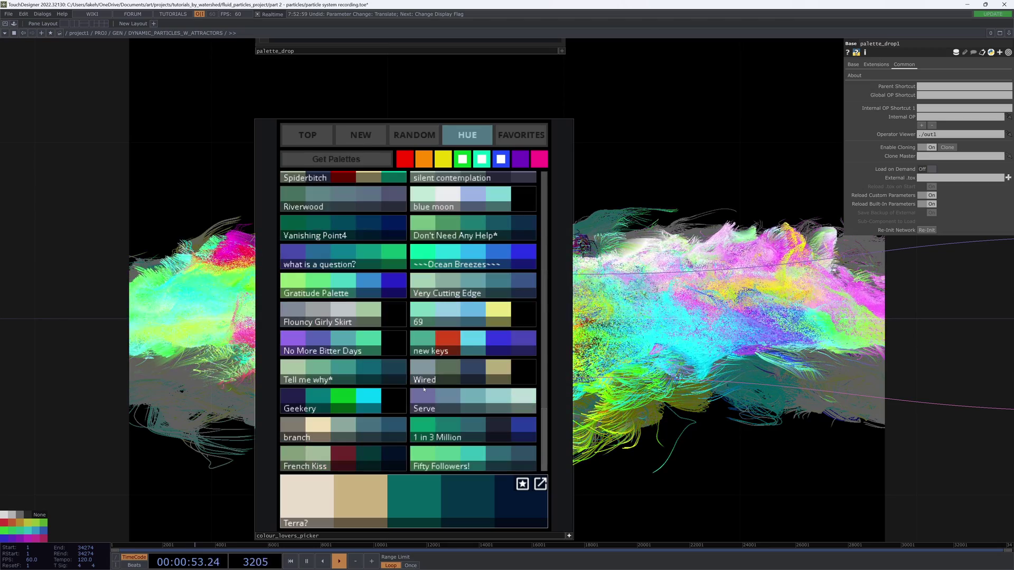
scroll(423, 390, "up", 5)
Step: Select the Earth Day palette, place it in the network as a component, and move it up away from the picker's outputs
left_click(326, 300)
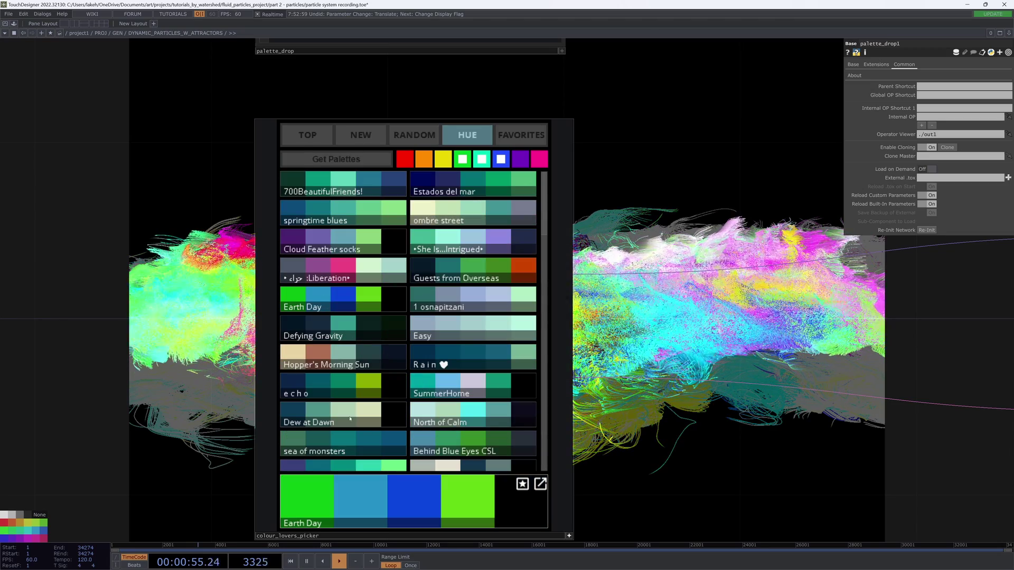
left_click_drag(380, 501, 693, 272)
scroll(693, 273, "down", 3)
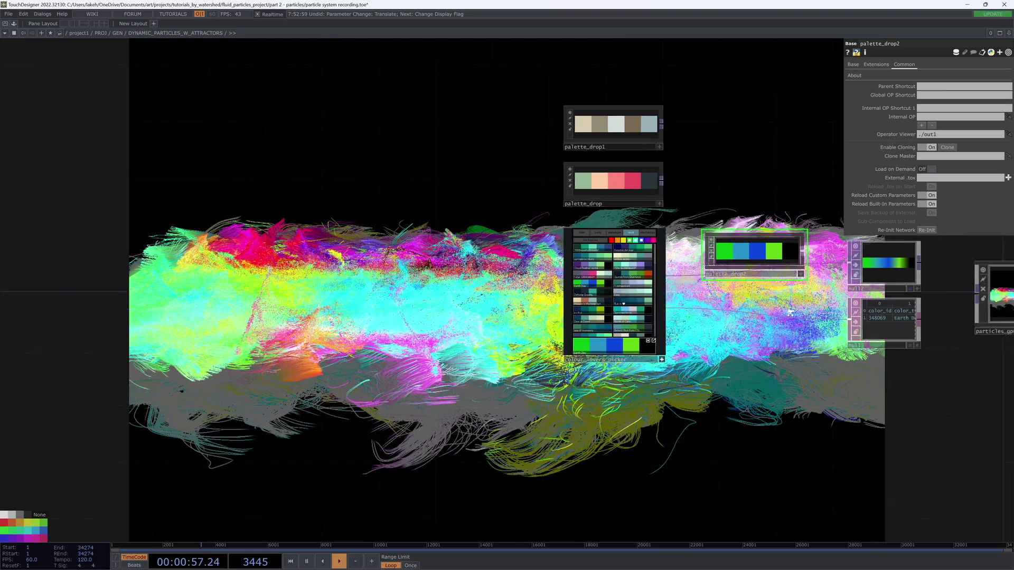
scroll(693, 273, "up", 1)
left_click_drag(755, 225, 724, 86)
Step: Check the FAVORITES list, select Ocean Five from the TOP palettes, and save it as a favorite
left_click_drag(672, 257, 729, 199)
scroll(656, 291, "up", 3)
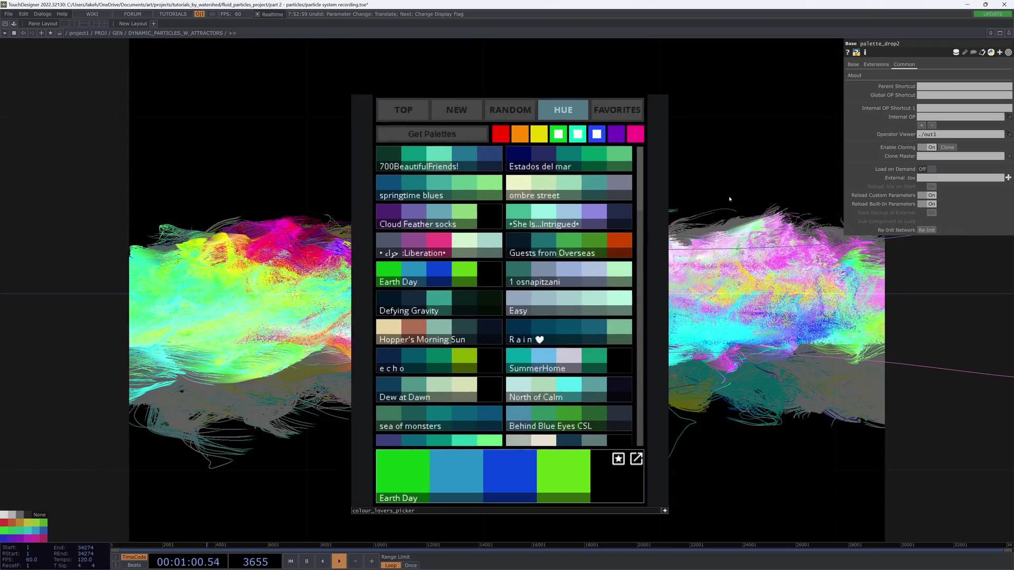
left_click(616, 110)
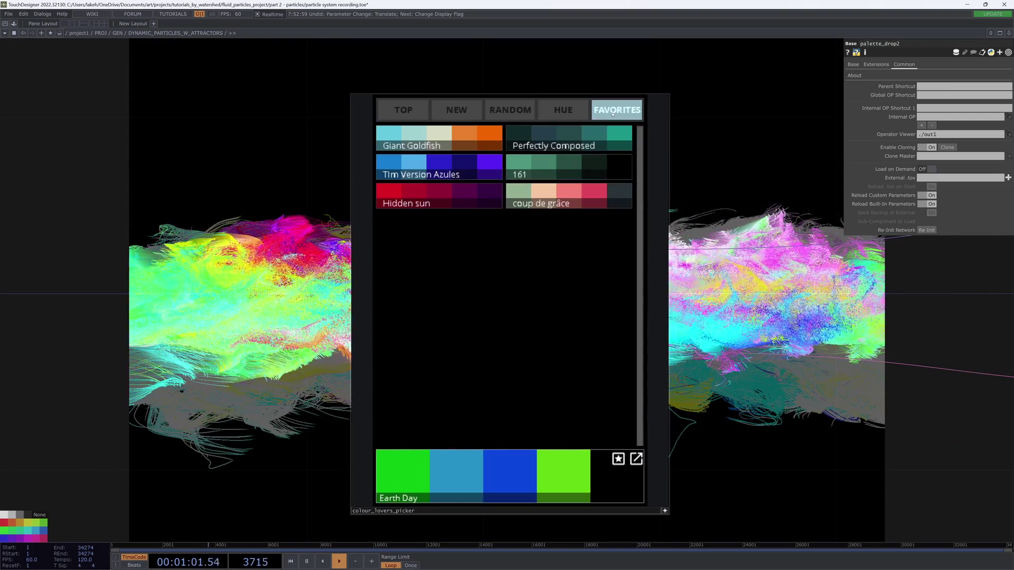
left_click(404, 110)
left_click(455, 273)
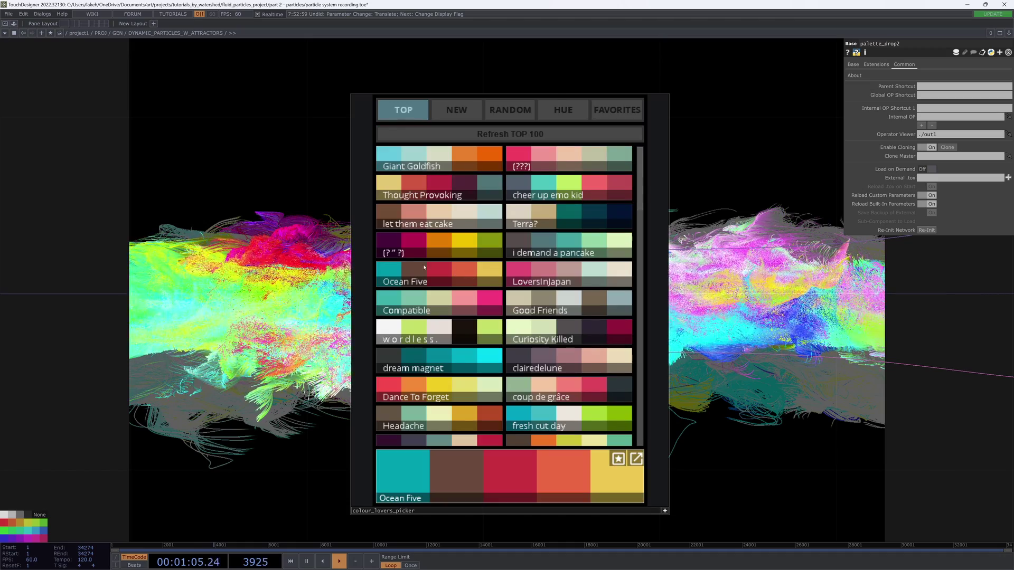
left_click(593, 103)
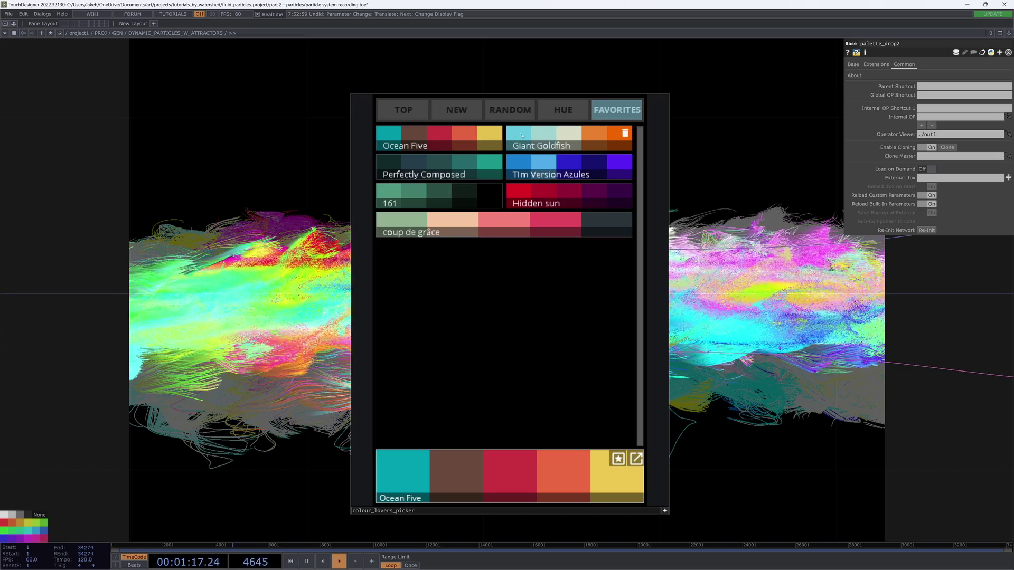
Step: Delete the Ocean Five palette from the FAVORITES list
left_click(497, 134)
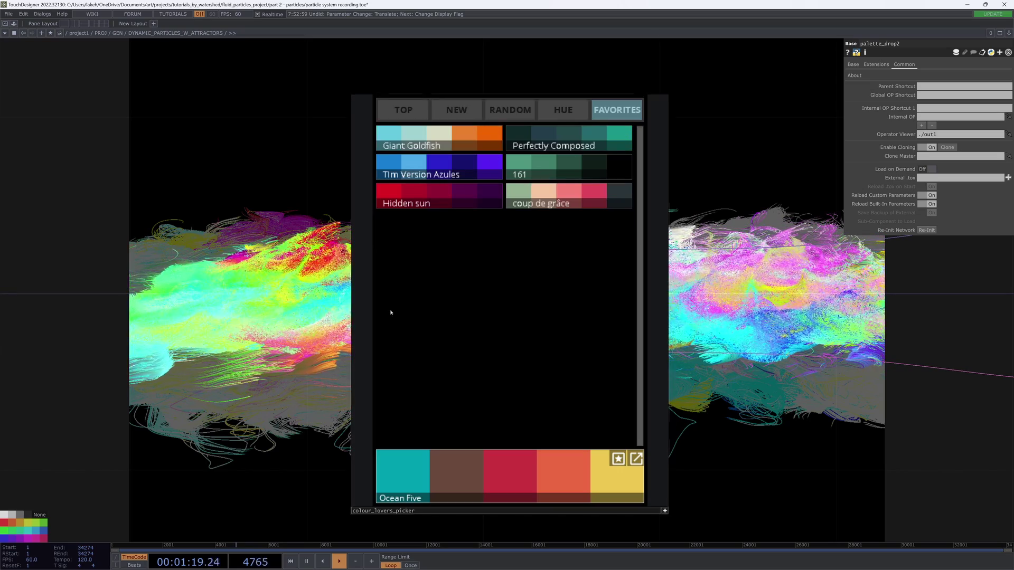
mouse_move(510, 189)
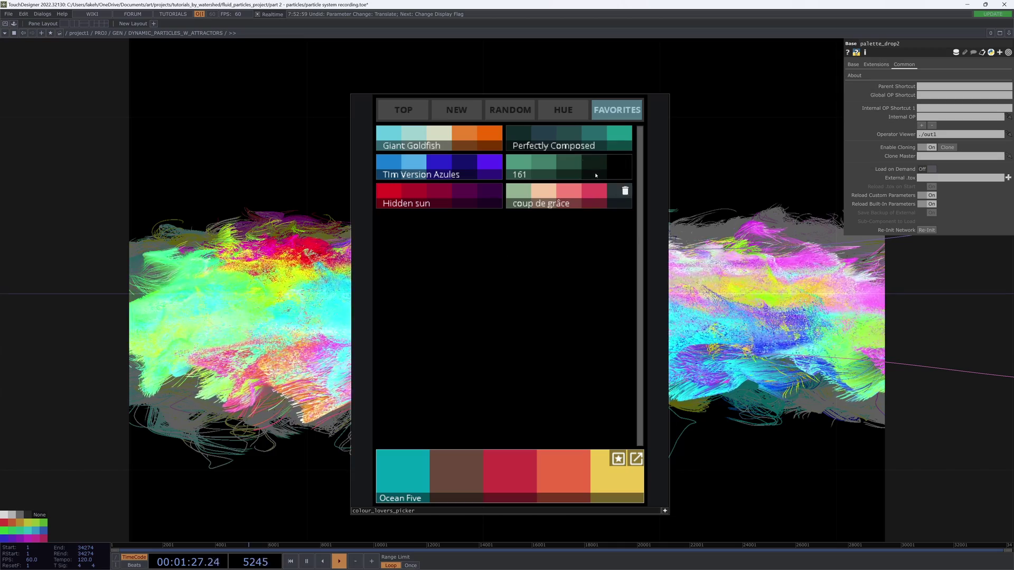
Step: Browse the TOP palettes and the FAVORITES list in colour_lovers_picker, comparing the two
mouse_move(496, 140)
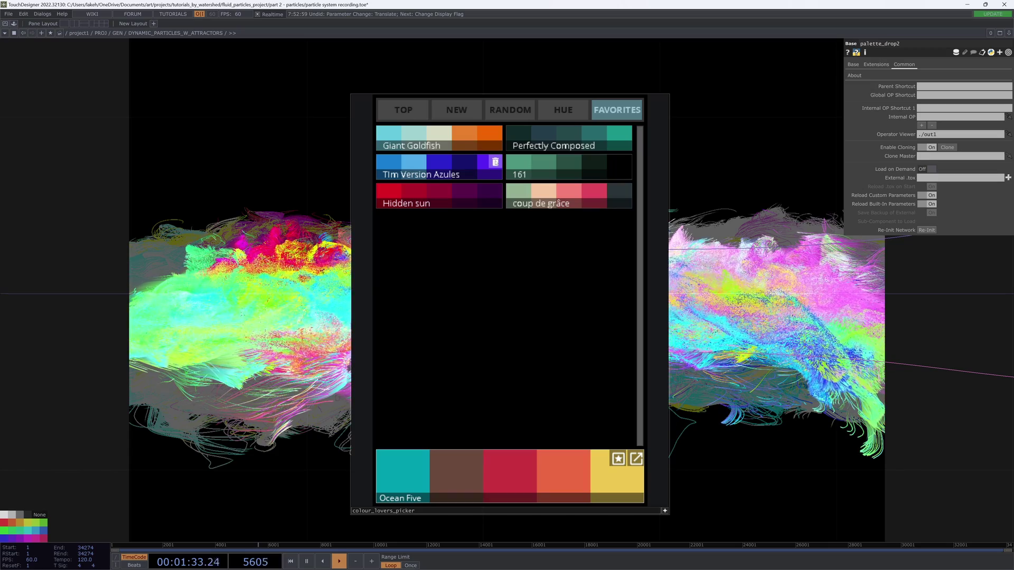
left_click(403, 110)
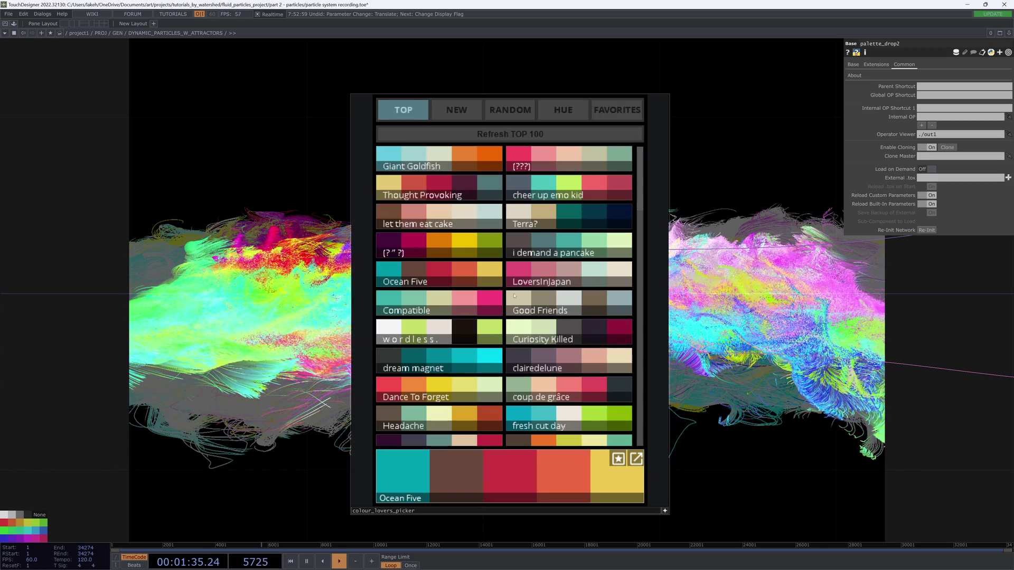
scroll(489, 368, "down", 5)
scroll(491, 359, "up", 5)
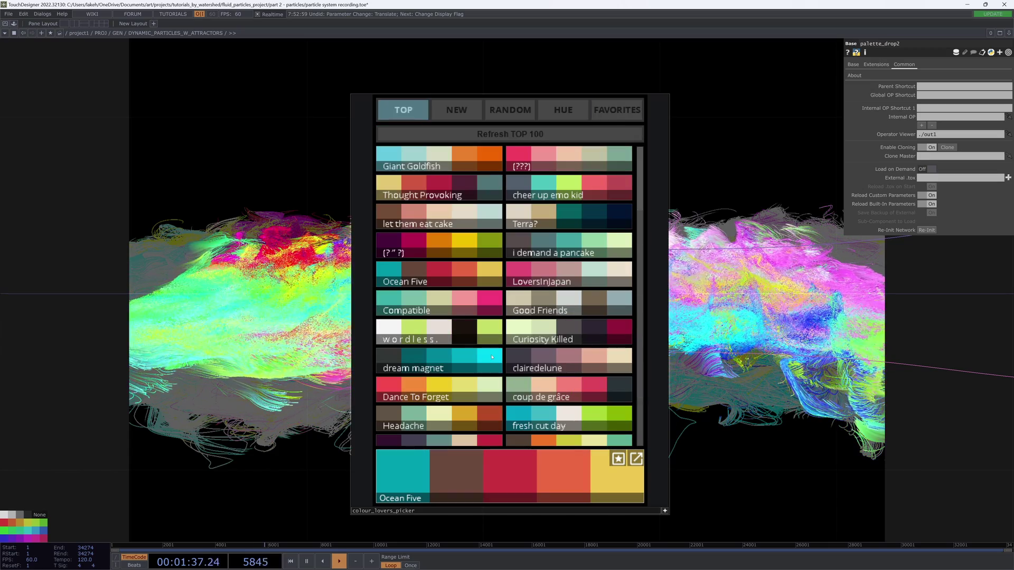
left_click(616, 110)
left_click(402, 110)
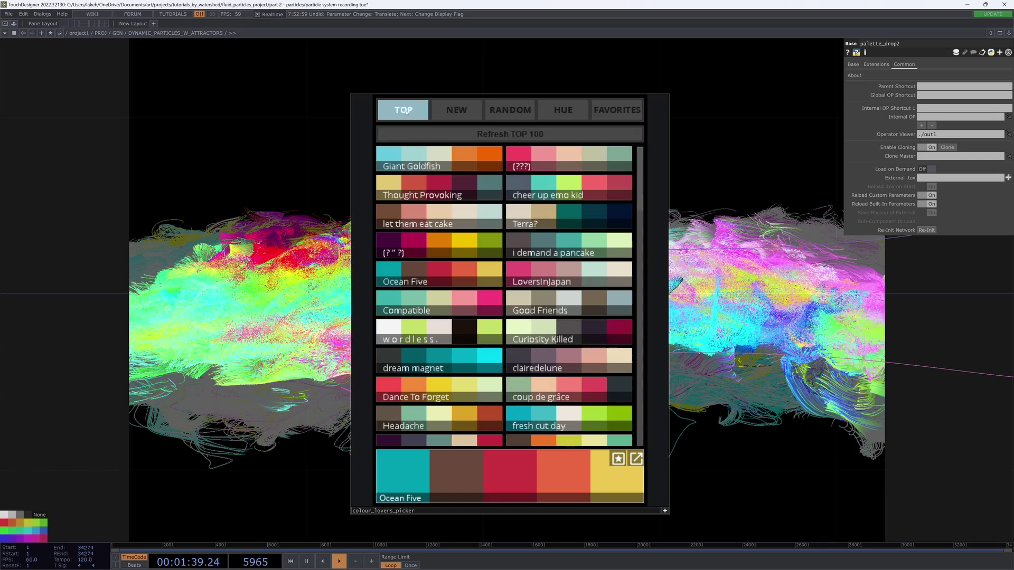
left_click(616, 110)
left_click(403, 110)
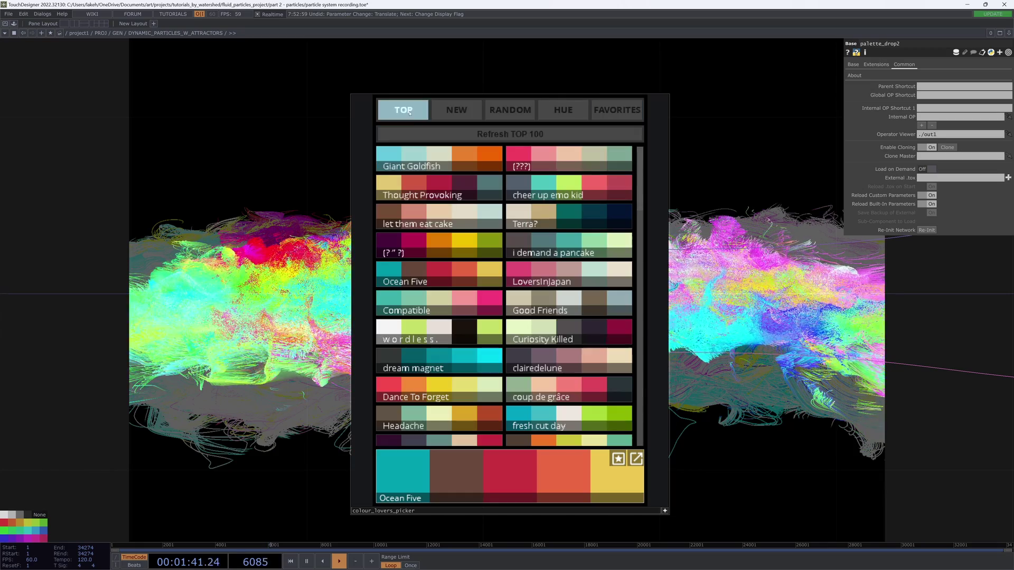
scroll(410, 294, "down", 5)
scroll(463, 300, "up", 5)
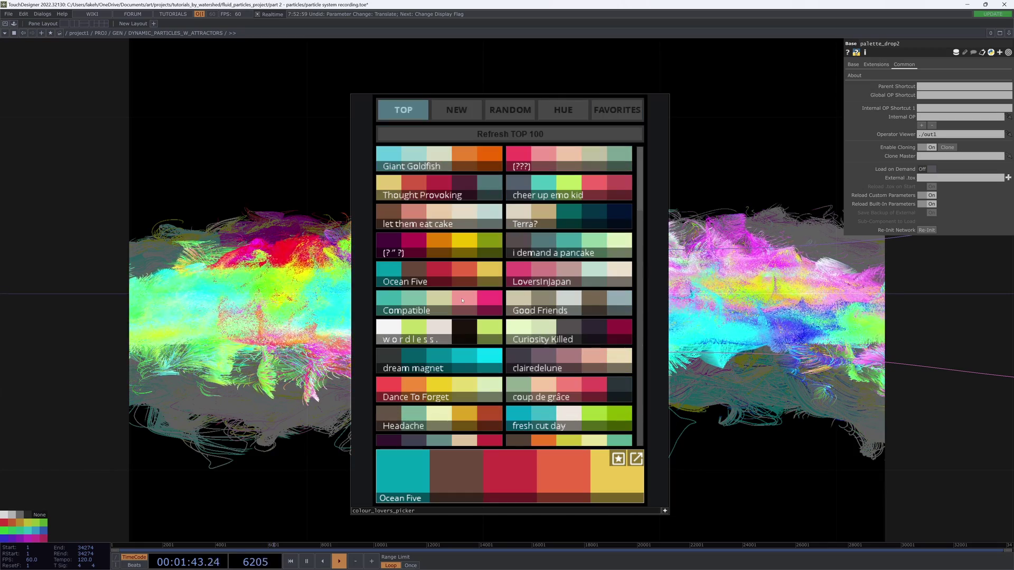
Step: Delete the null3 operator connected to the second output of colour_lovers_picker
scroll(744, 369, "down", 5)
scroll(549, 363, "down", 5)
left_click_drag(735, 371, 492, 396)
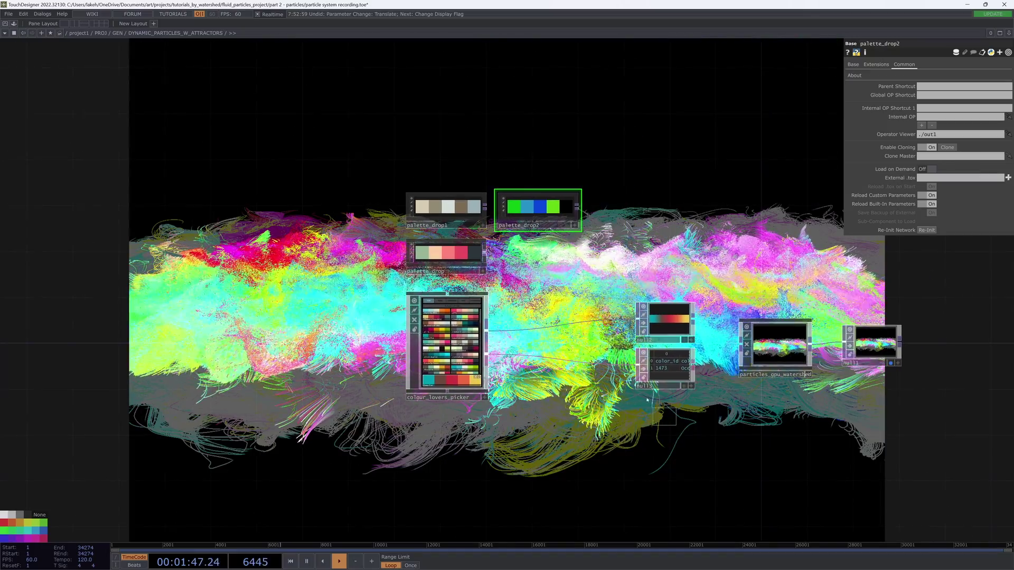
left_click(640, 376)
key("Delete")
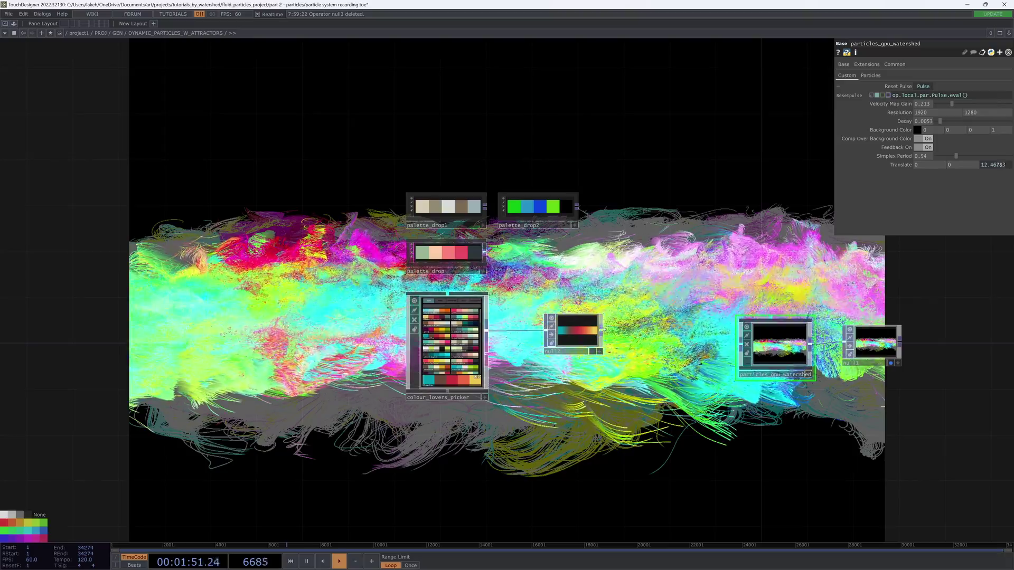
Step: Wire null2 into particles_gpu_watershed with the chain spaced closer together, and place palette_drop2 above palette_drop1
left_click_drag(637, 354, 572, 372)
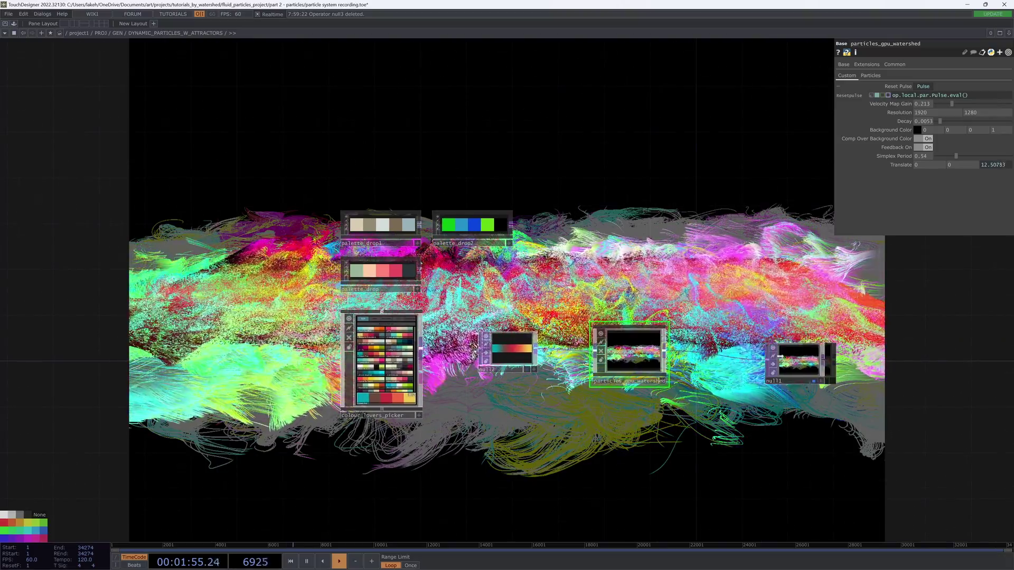
left_click_drag(774, 418, 837, 418)
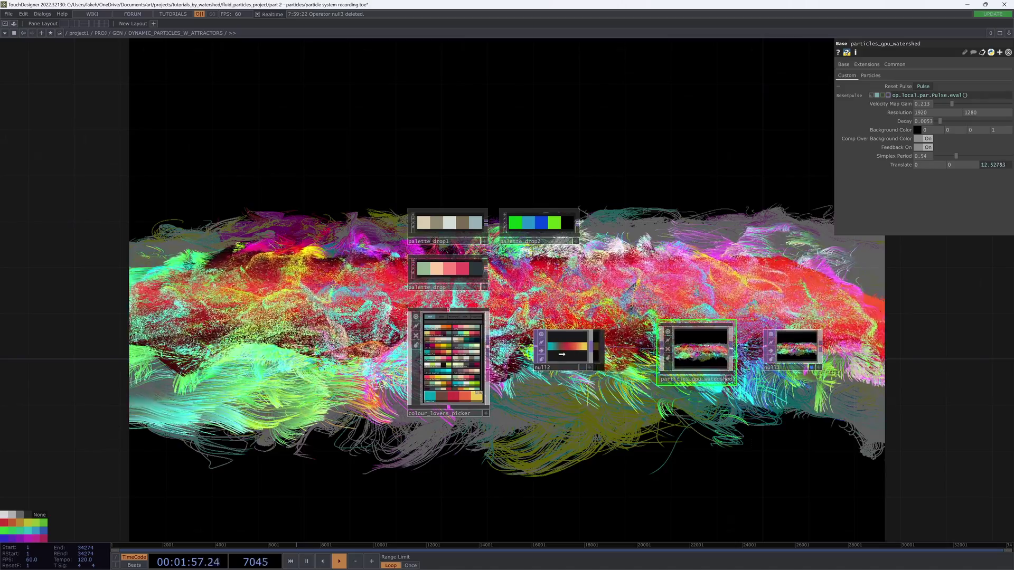
left_click_drag(606, 283, 500, 283)
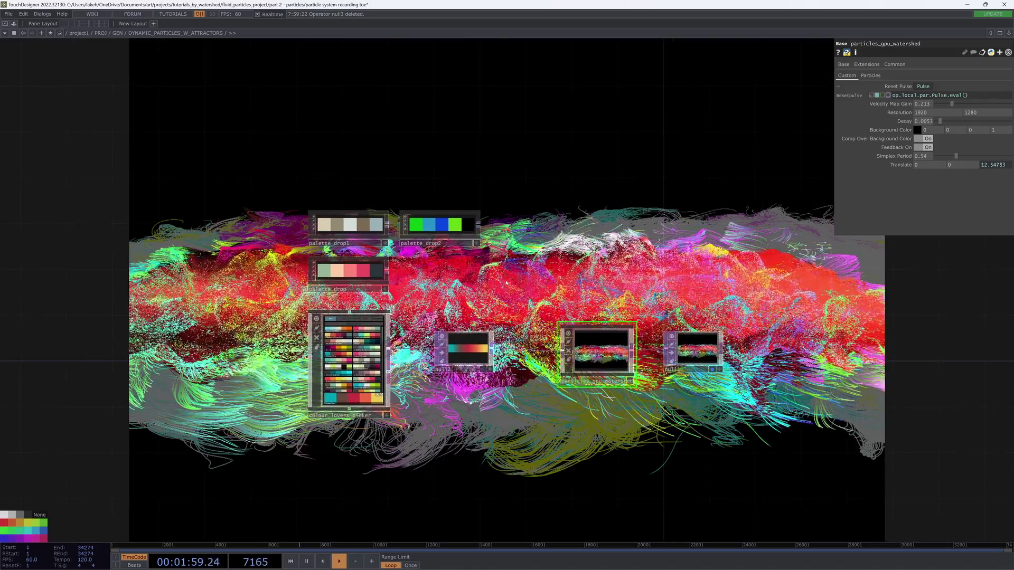
left_click_drag(608, 281, 586, 269)
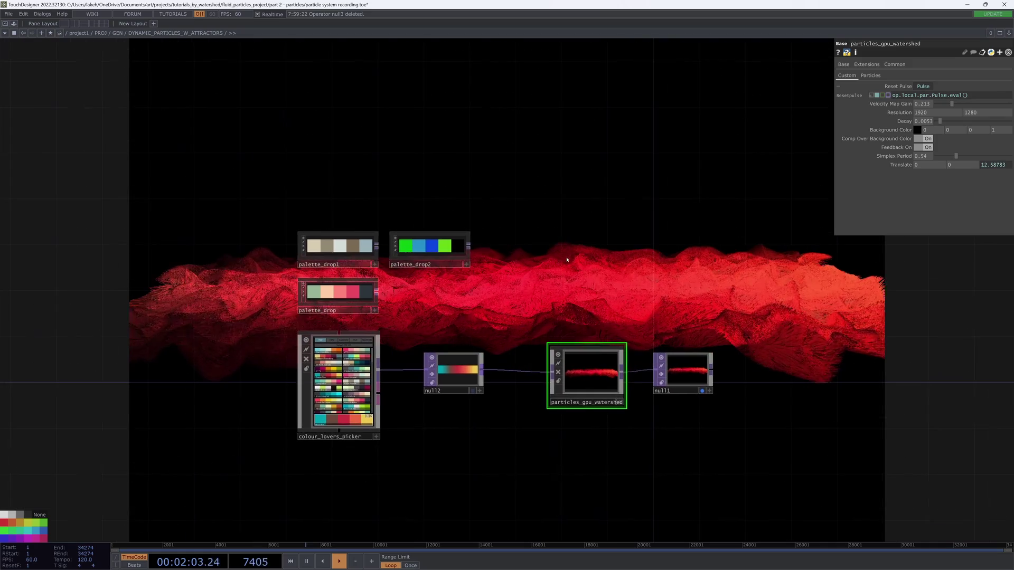
left_click_drag(435, 252, 344, 206)
left_click_drag(478, 214, 480, 181)
Step: Enter particles_gpu_watershed and move the uv base and pos null up, away from fluid_out
key("i")
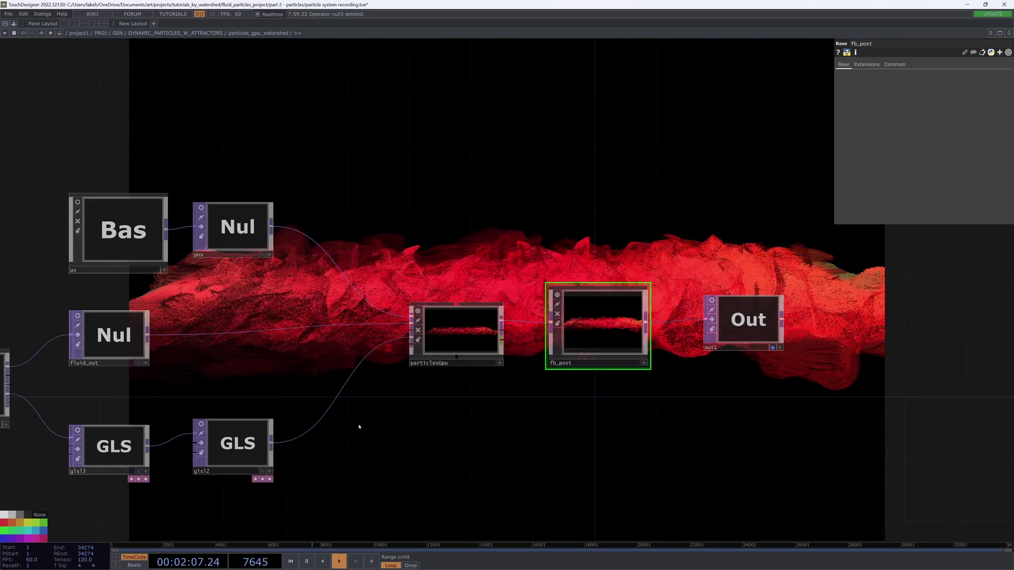
left_click_drag(233, 401, 609, 387)
left_click_drag(652, 344, 831, 312)
scroll(454, 228, "down", 2)
left_click_drag(442, 225, 606, 281)
scroll(606, 281, "down", 1)
left_click_drag(579, 241, 470, 288)
right_click_drag(570, 235, 760, 317)
left_click_drag(762, 295, 760, 218)
Step: Turn on the viewers of the operators from noise1 through FLUID_SIMULATION to fluid_out and glsl3
left_click_drag(326, 399, 421, 301)
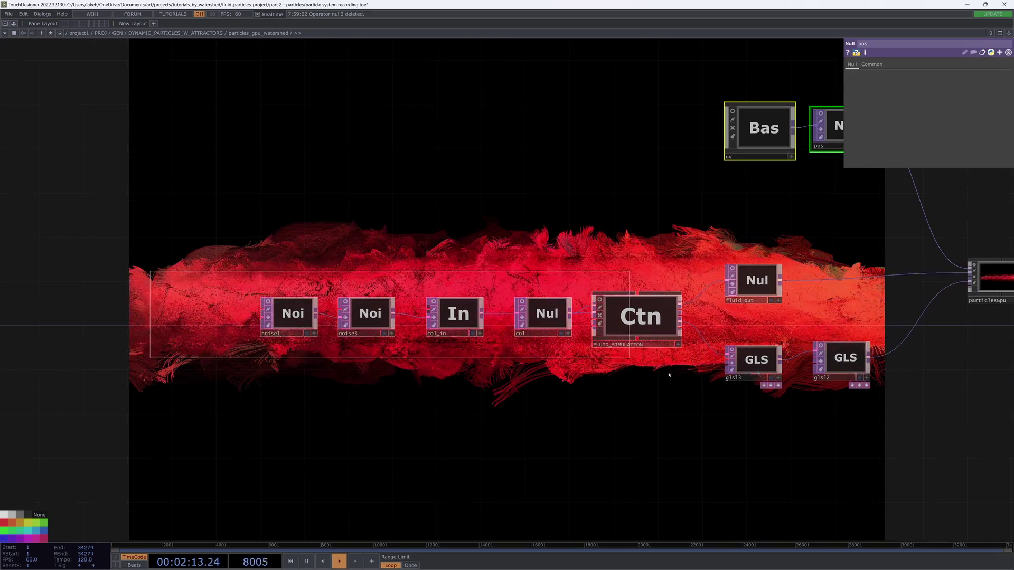
right_click_drag(668, 375, 731, 386)
left_click(663, 394)
scroll(541, 375, "up", 2)
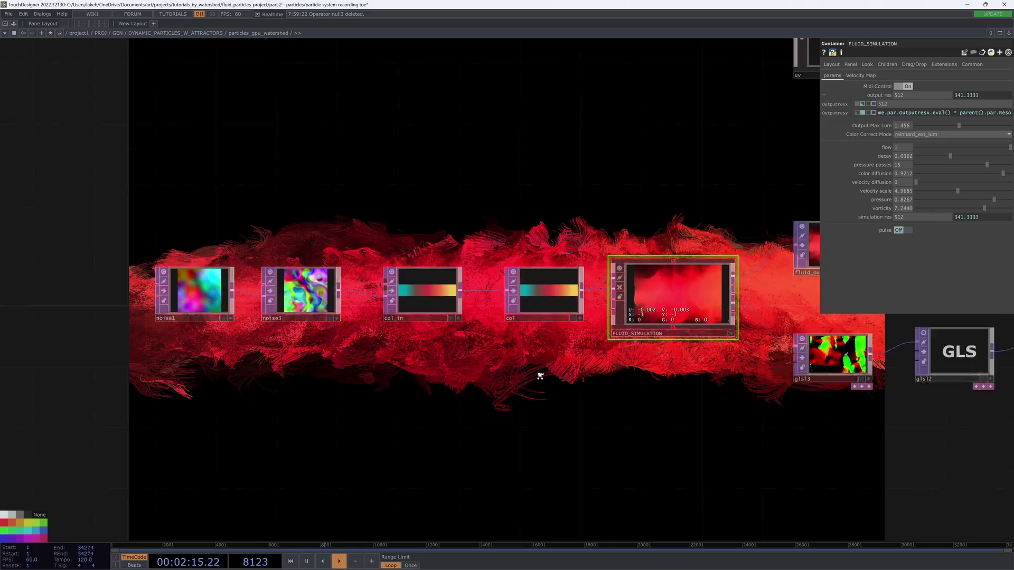
scroll(622, 351, "up", 5)
scroll(661, 369, "down", 4)
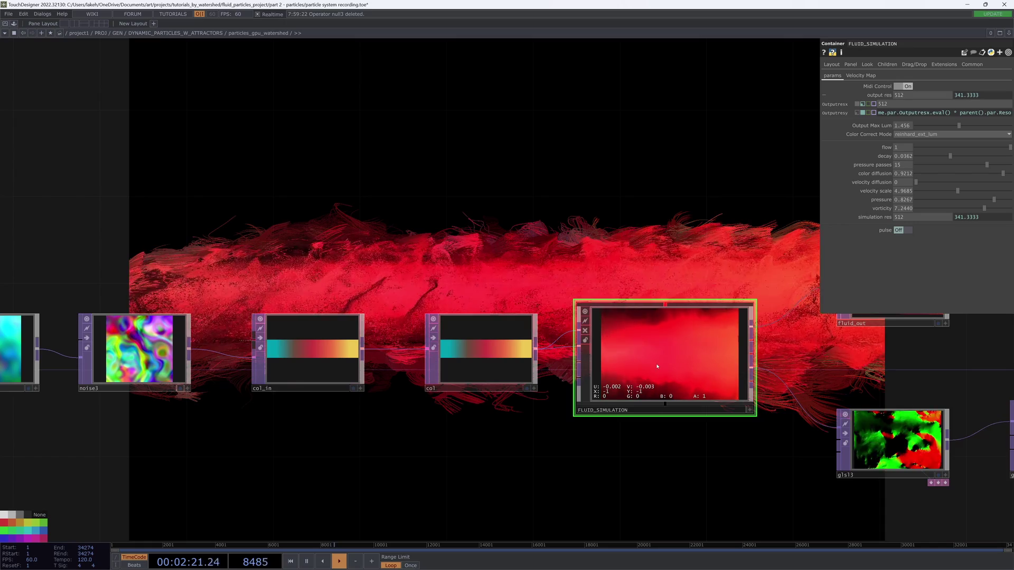
Step: Move noise1 and noise3 down together and place col_in above the chain
left_click_drag(373, 434, 575, 439)
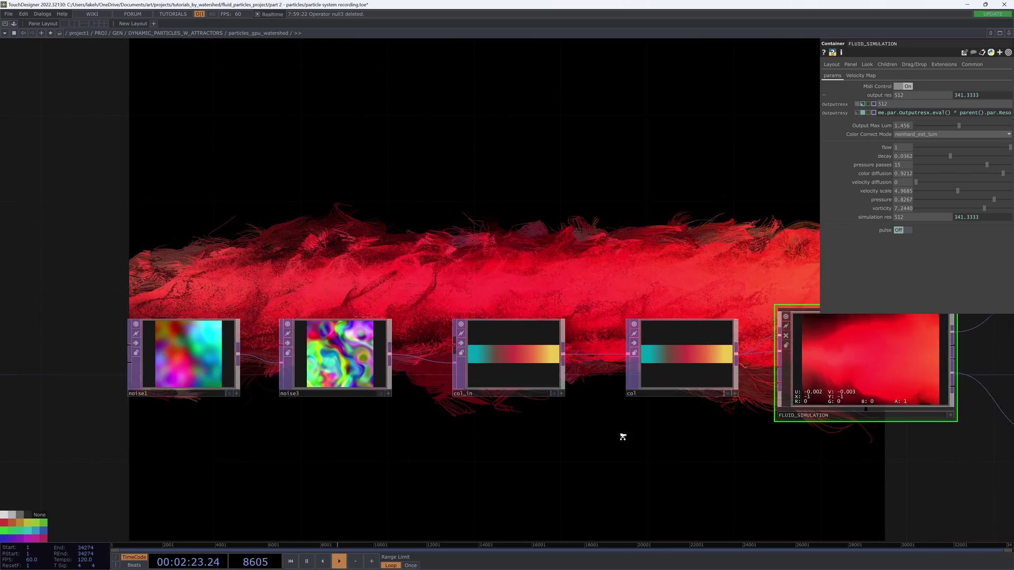
scroll(622, 438, "down", 2)
left_click(456, 386)
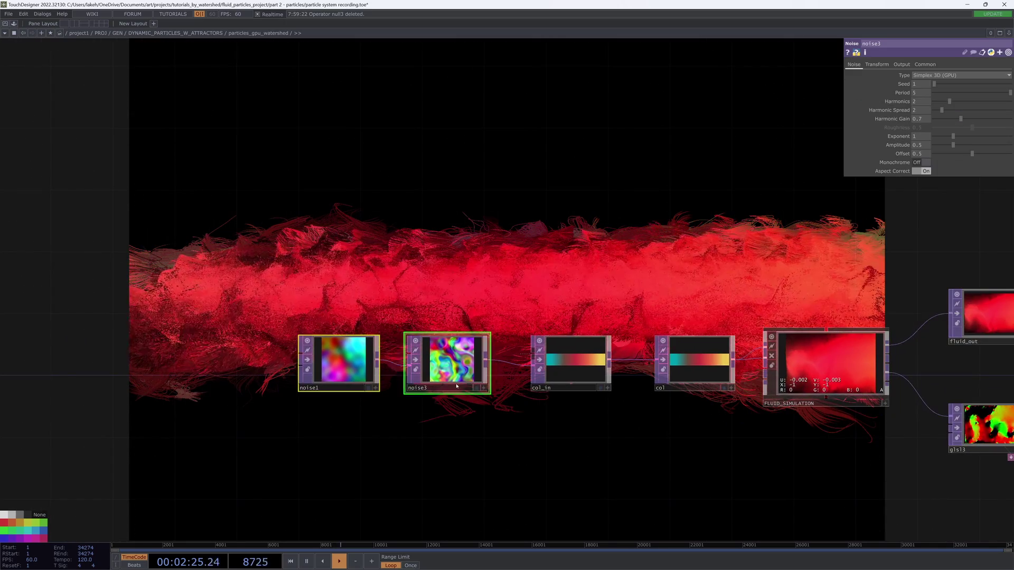
left_click_drag(457, 386, 441, 433)
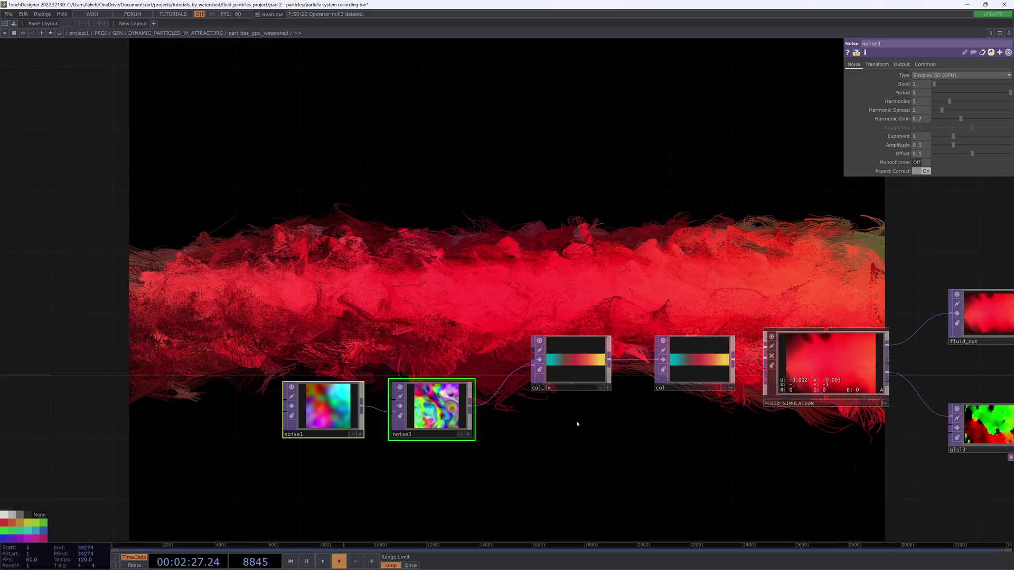
left_click_drag(578, 387, 583, 361)
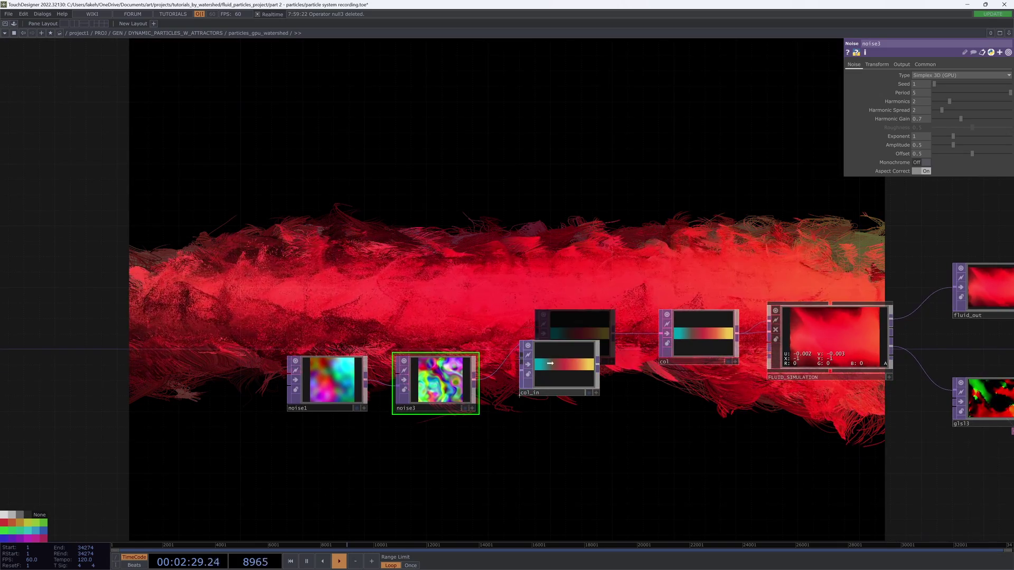
Step: Add a Lookup TOP after noise3 and connect col_in to it as well
right_click(475, 378)
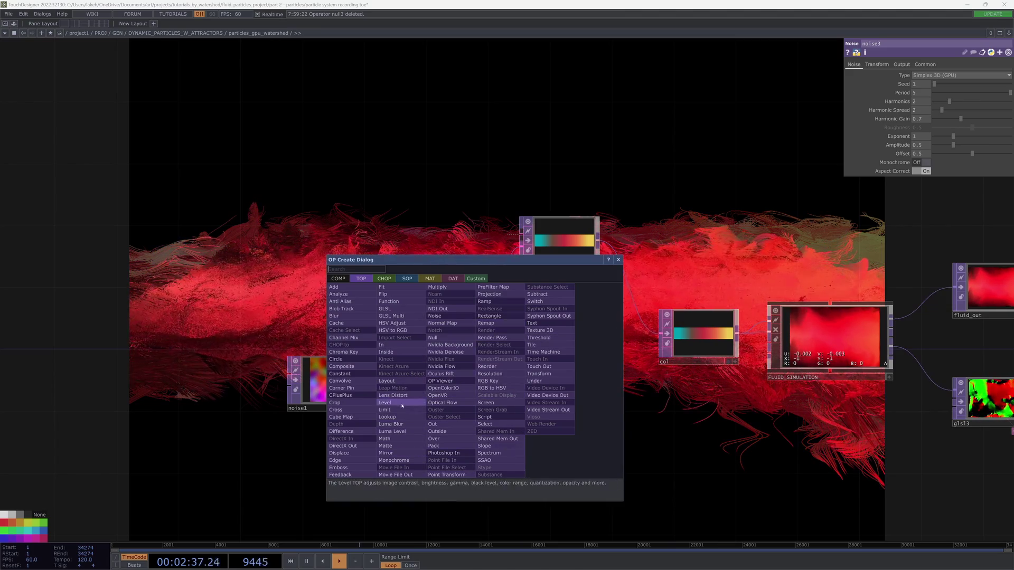
left_click(387, 416)
left_click(555, 369)
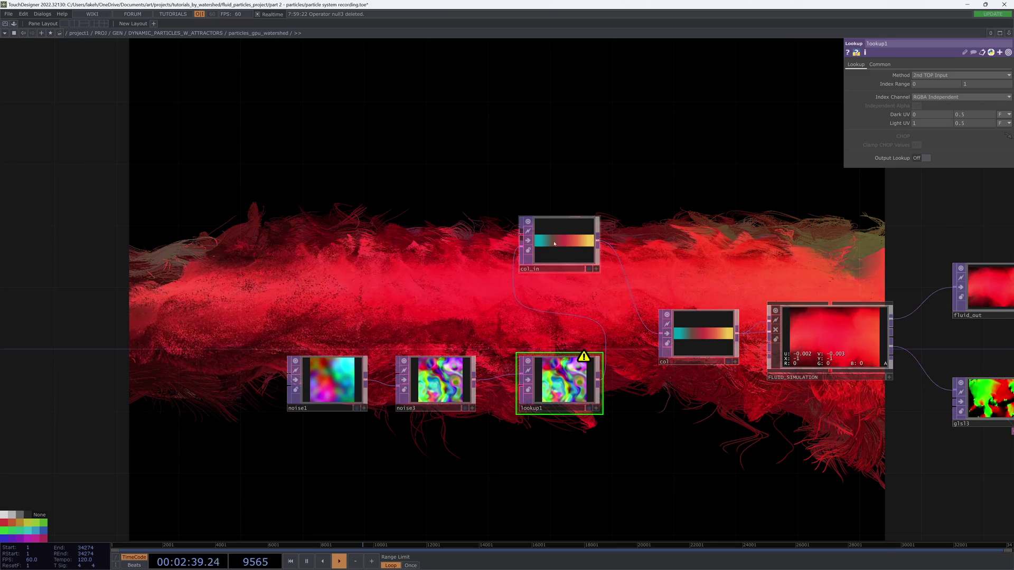
left_click(586, 339)
left_click_drag(503, 219, 392, 244)
left_click_drag(448, 256, 401, 271)
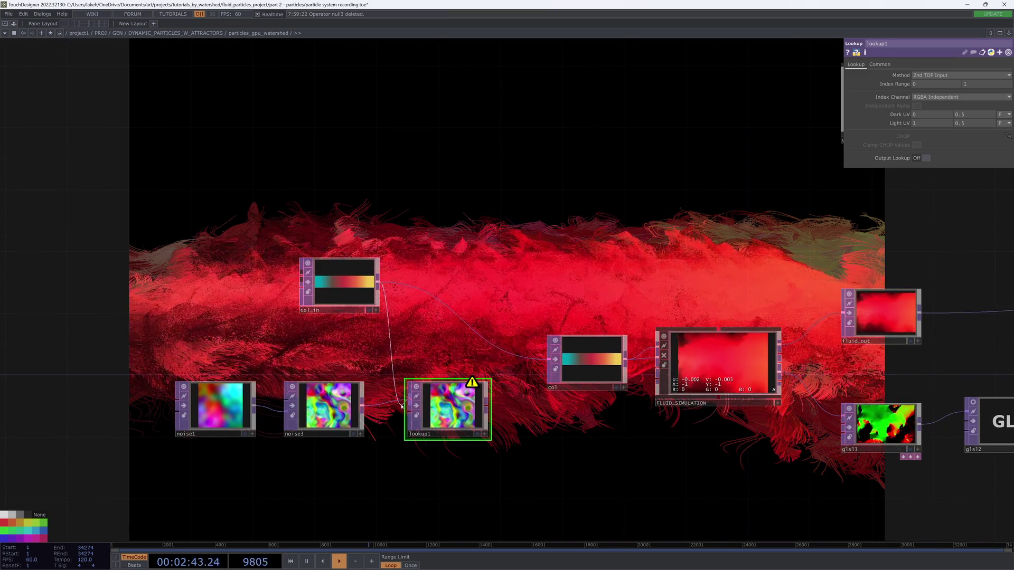
left_click_drag(401, 406, 462, 301)
Step: Arrange the noise operators below lookup1, with noise3 as its first input and col_in as its second
left_click_drag(493, 362, 585, 382)
left_click_drag(469, 323, 469, 370)
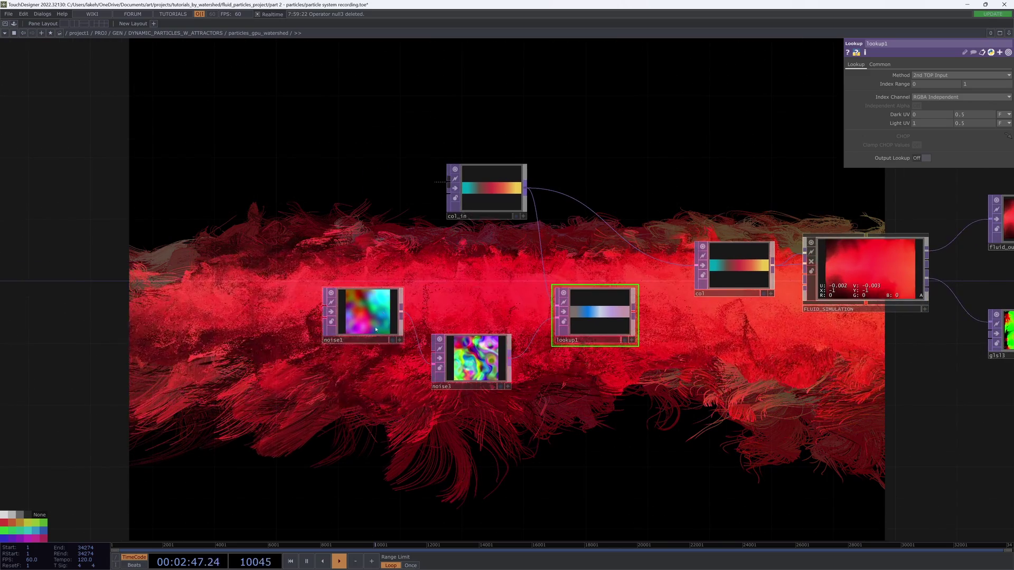
left_click_drag(370, 316, 370, 363)
left_click_drag(566, 328, 581, 313)
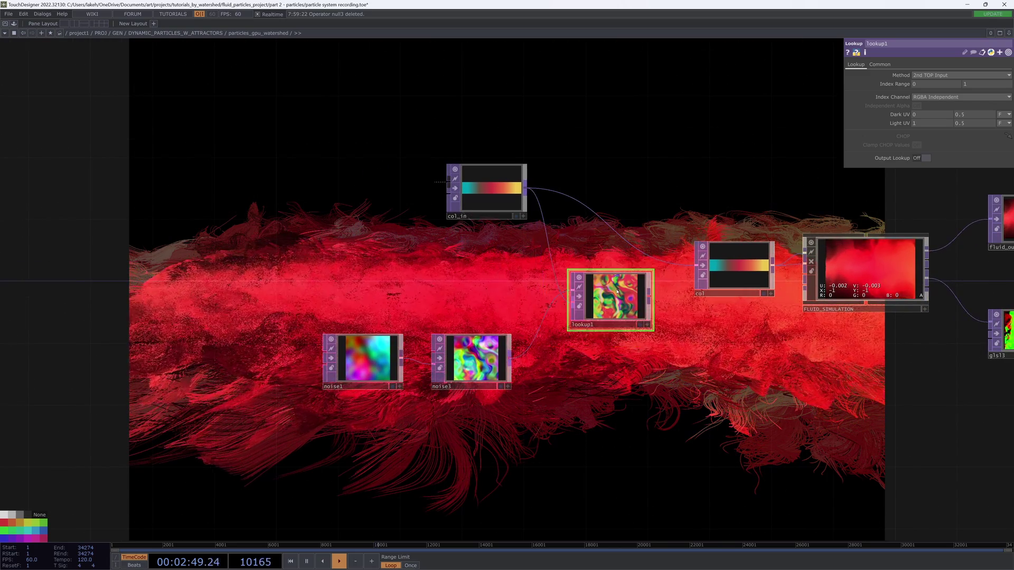
Step: Connect lookup1's output to the col null and tidy the positions of col_in, lookup1 and col
left_click_drag(515, 211, 469, 227)
left_click_drag(649, 299, 696, 265)
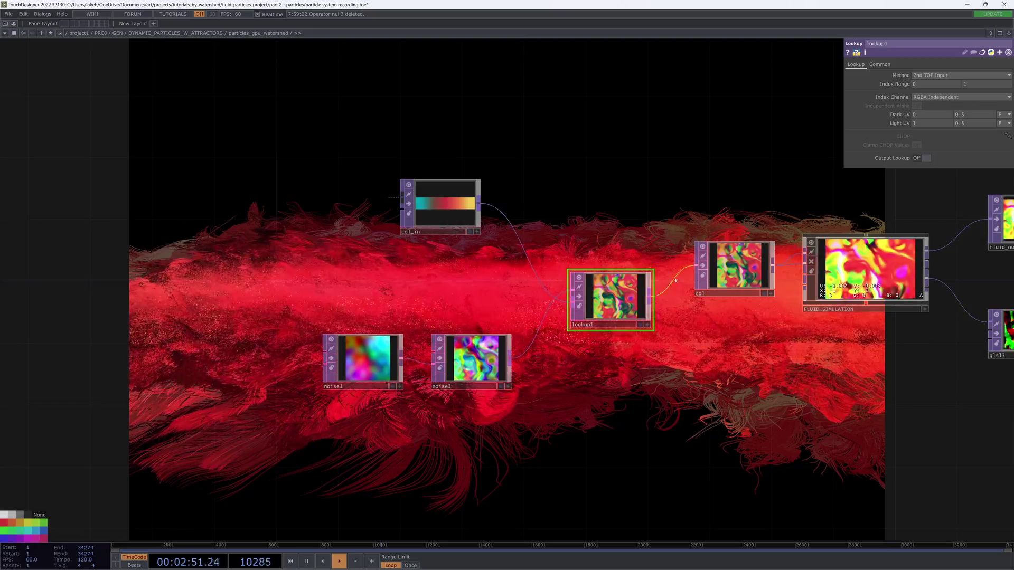
left_click_drag(596, 192, 450, 192)
left_click_drag(638, 414, 645, 425)
left_click_drag(595, 277, 595, 293)
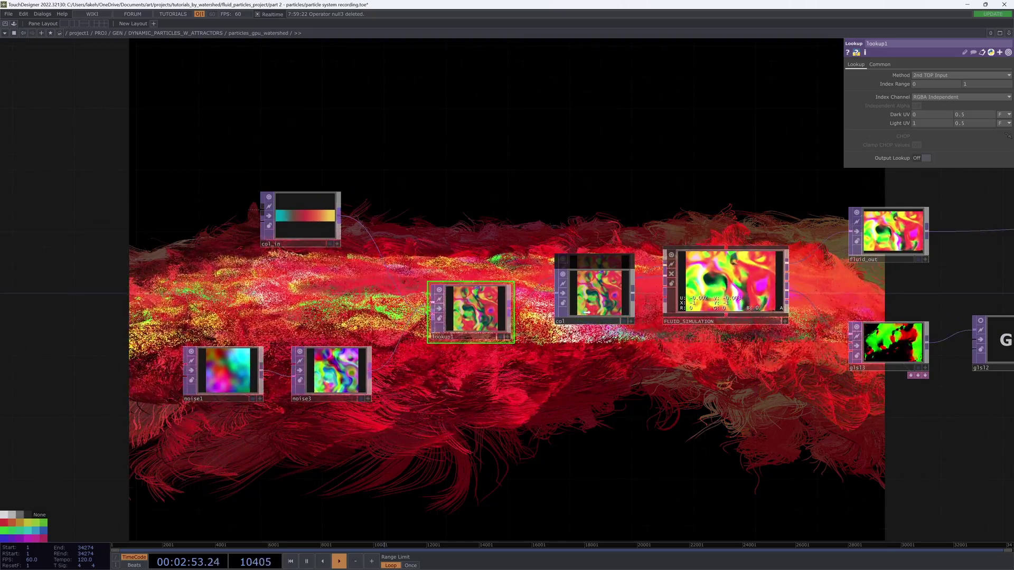
left_click_drag(638, 412, 765, 474)
left_click_drag(599, 368, 630, 338)
left_click_drag(554, 417, 548, 388)
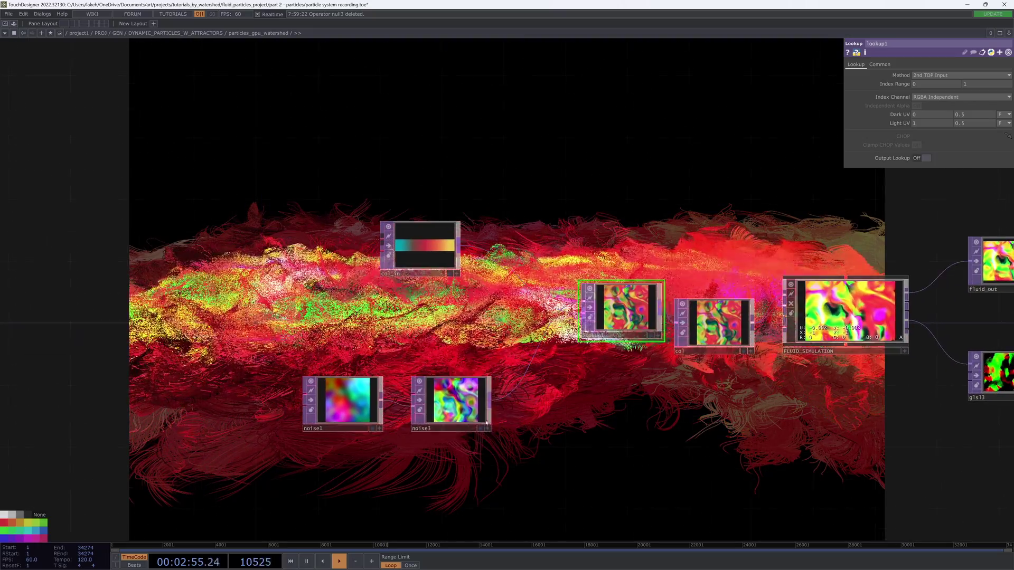
Step: Move noise1 and noise3 above lookup1, place col_in below them, and resize it to a short, wide tile
left_click_drag(455, 402, 516, 155)
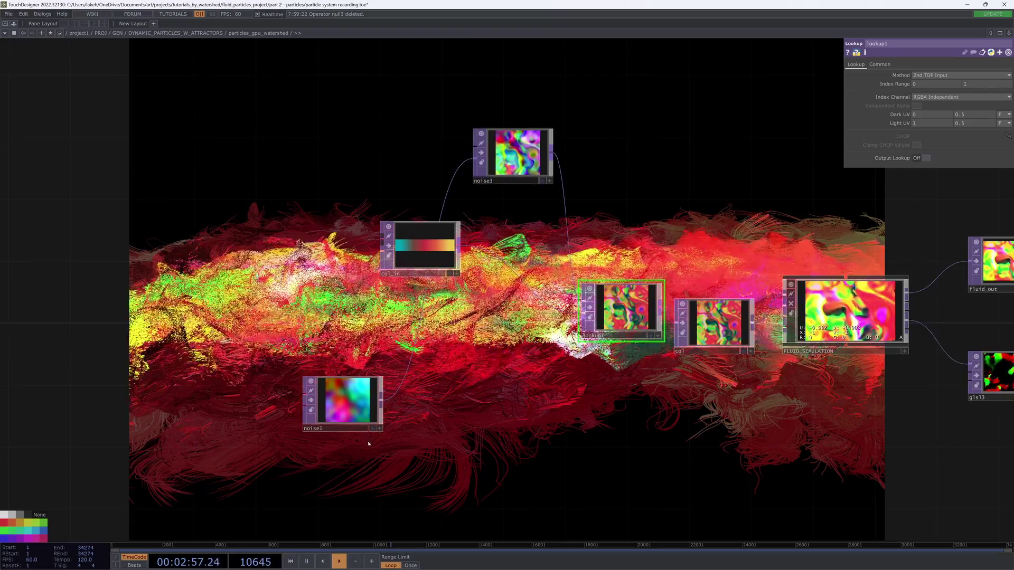
left_click_drag(340, 393, 418, 146)
left_click_drag(424, 248, 518, 357)
left_click_drag(517, 282, 547, 242)
left_click_drag(582, 343, 499, 340)
right_click_drag(557, 161, 464, 122)
left_click_drag(462, 118, 432, 149)
left_click(457, 253)
Step: Pause playback and copy the palette_drop component from the parent network into particles_gpu_watershed
key("space")
key("u")
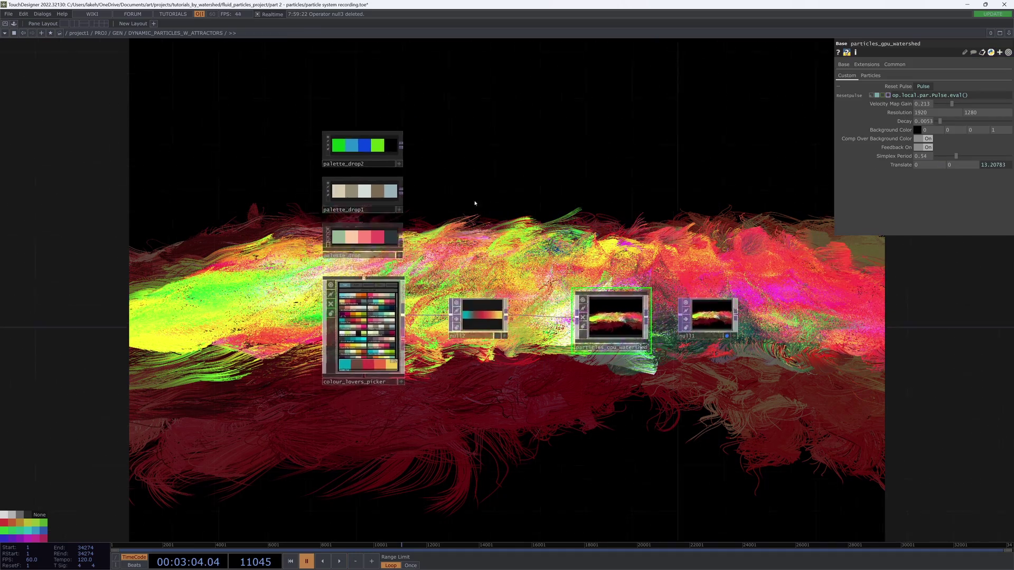
left_click(385, 223)
key("ctrl+c")
left_click_drag(491, 254, 490, 246)
left_click(623, 290)
key("i")
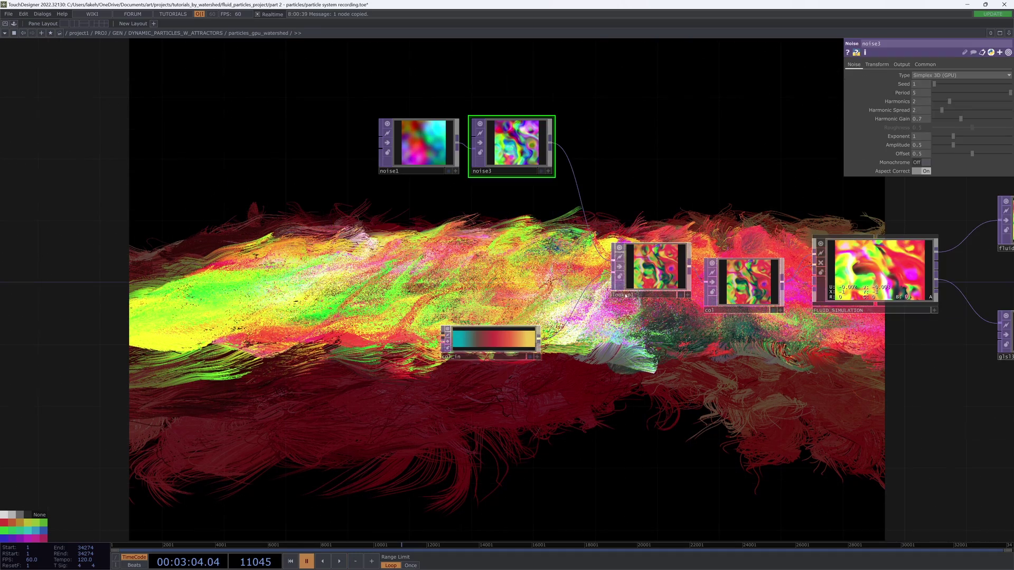
key("ctrl+v")
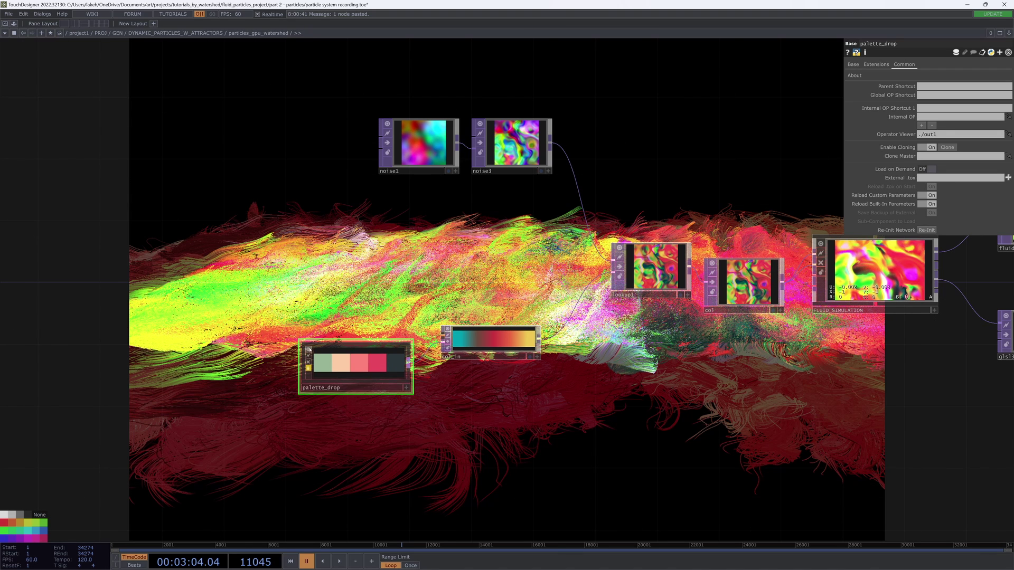
Step: Turn off the pasted palette component's viewer and rename the component palette_default
left_click(308, 350)
left_click(348, 388)
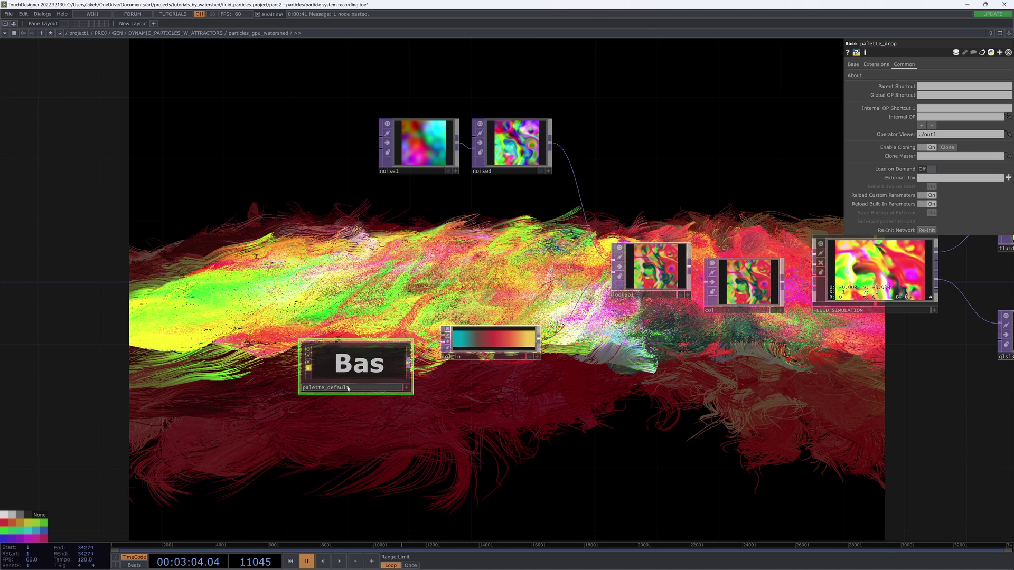
key("Return")
Step: Bring col_in and the two noise operators closer together and align lookup1 level with col
left_click_drag(496, 333, 496, 317)
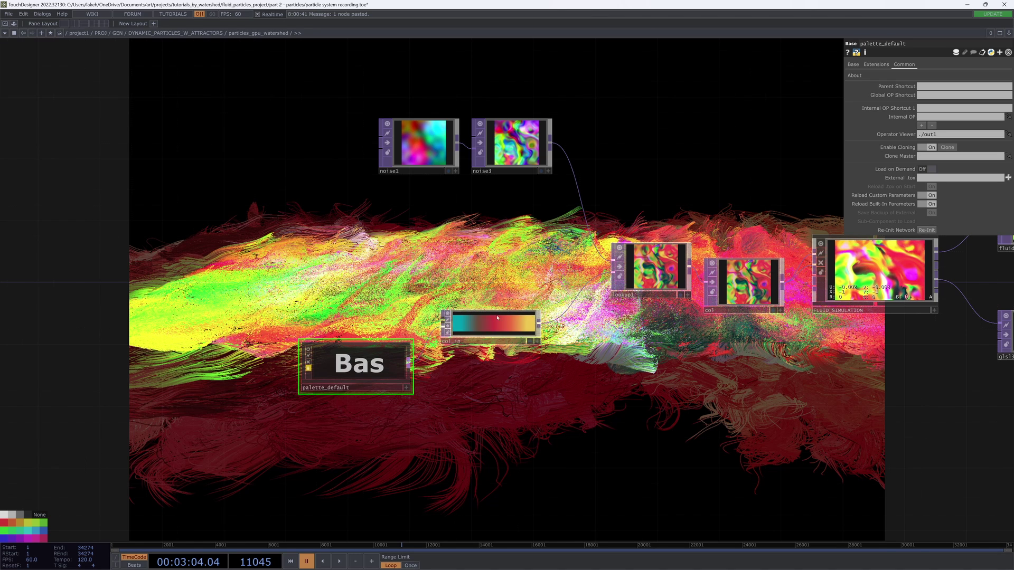
left_click_drag(349, 104, 274, 193)
left_click_drag(447, 234, 448, 296)
left_click_drag(491, 340, 563, 242)
left_click_drag(650, 274, 650, 290)
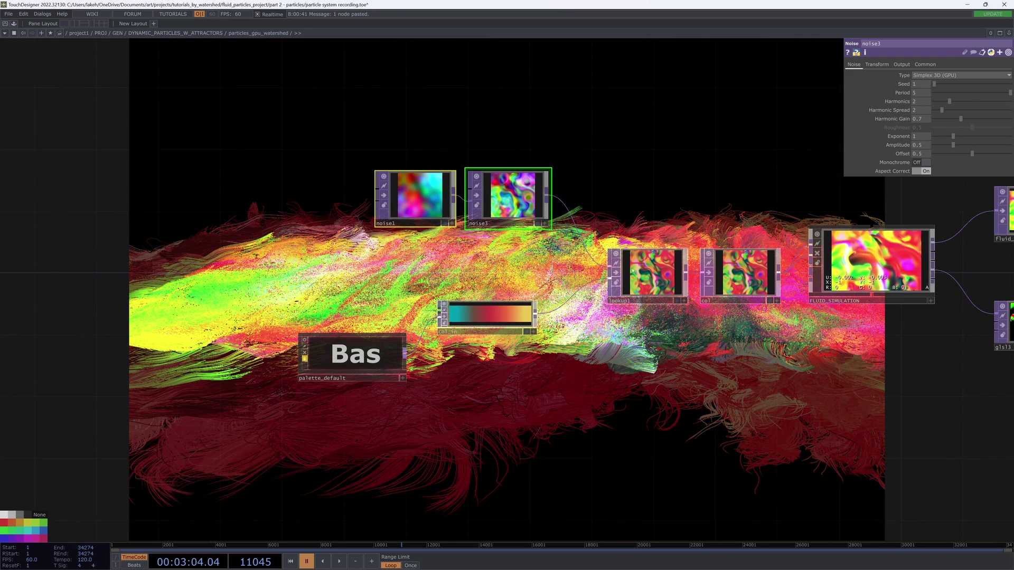
Step: Try Luminance as the Index Channel of lookup1, and return it to RGBA Independent
left_click(650, 289)
scroll(686, 401, "up", 4)
left_click_drag(533, 264, 557, 269)
right_click_drag(557, 269, 354, 222)
left_click(663, 316)
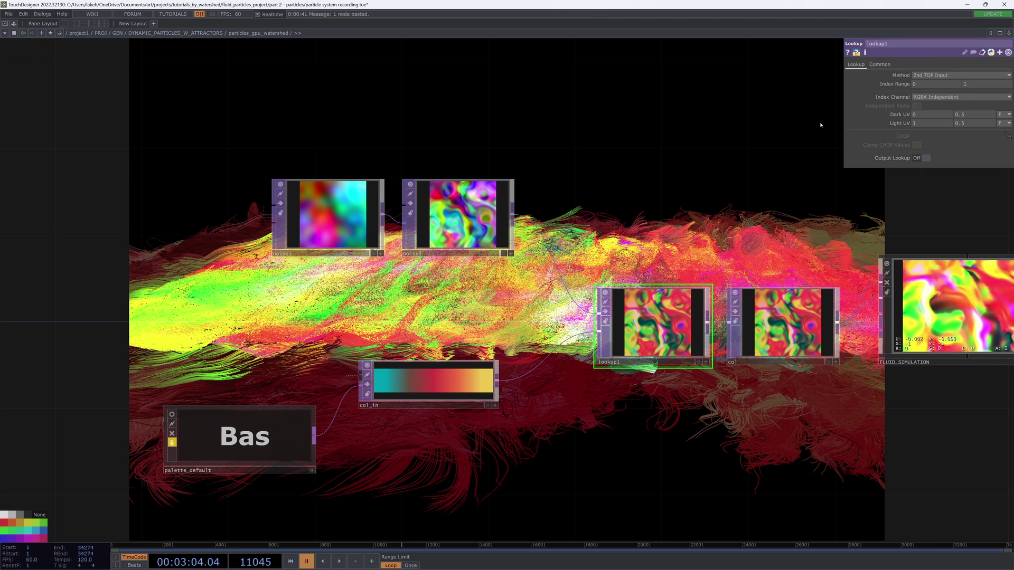
left_click(936, 97)
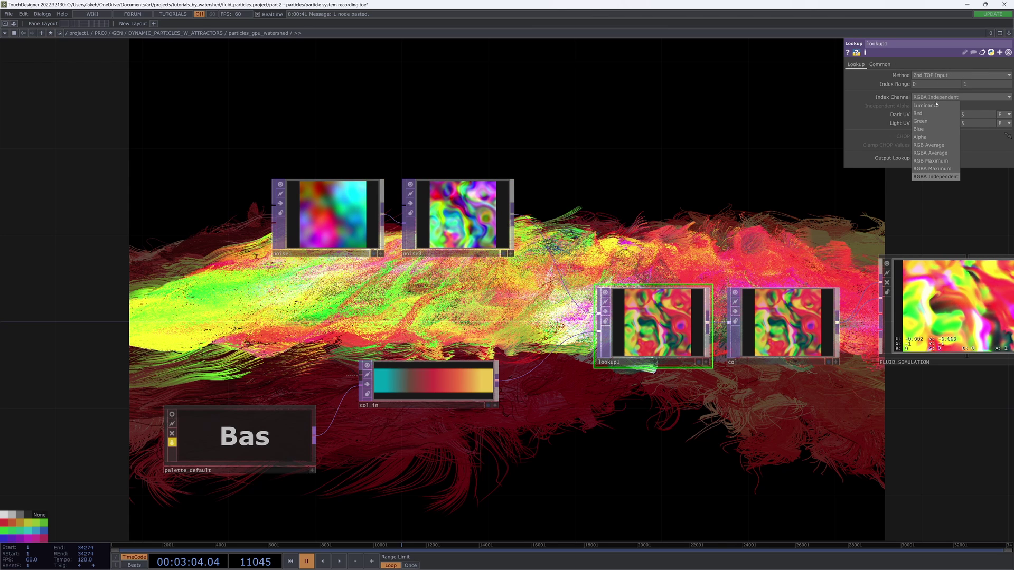
left_click(934, 107)
left_click_drag(750, 197, 718, 209)
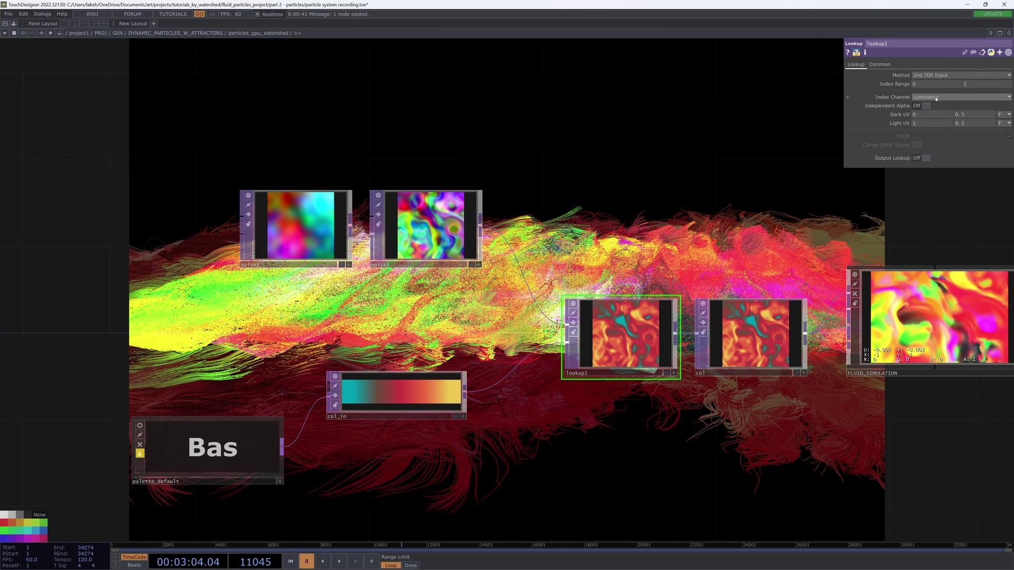
left_click(936, 98)
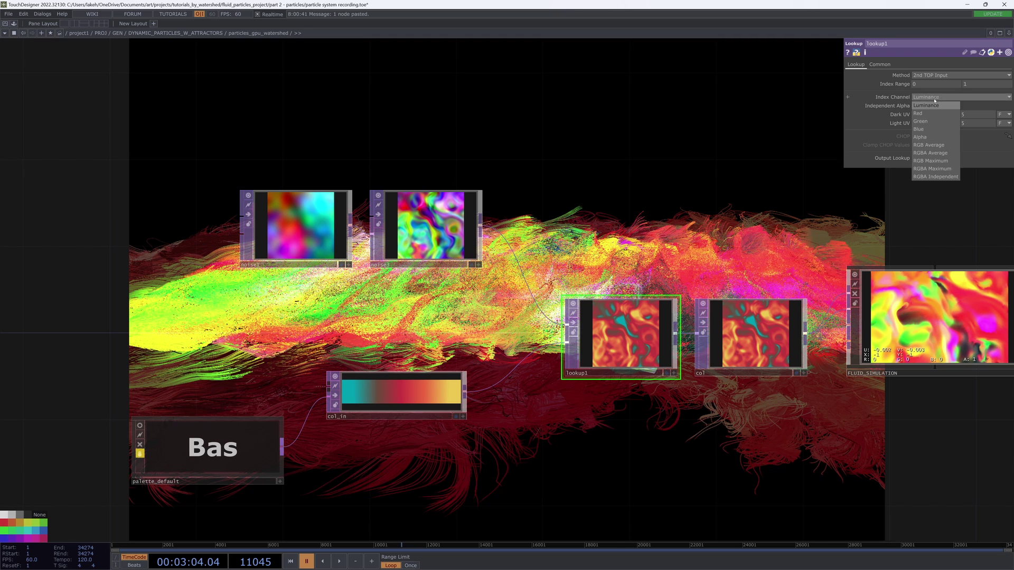
left_click(934, 177)
mouse_move(749, 188)
left_mouse_down()
mouse_move(798, 184)
mouse_move(755, 174)
left_mouse_up()
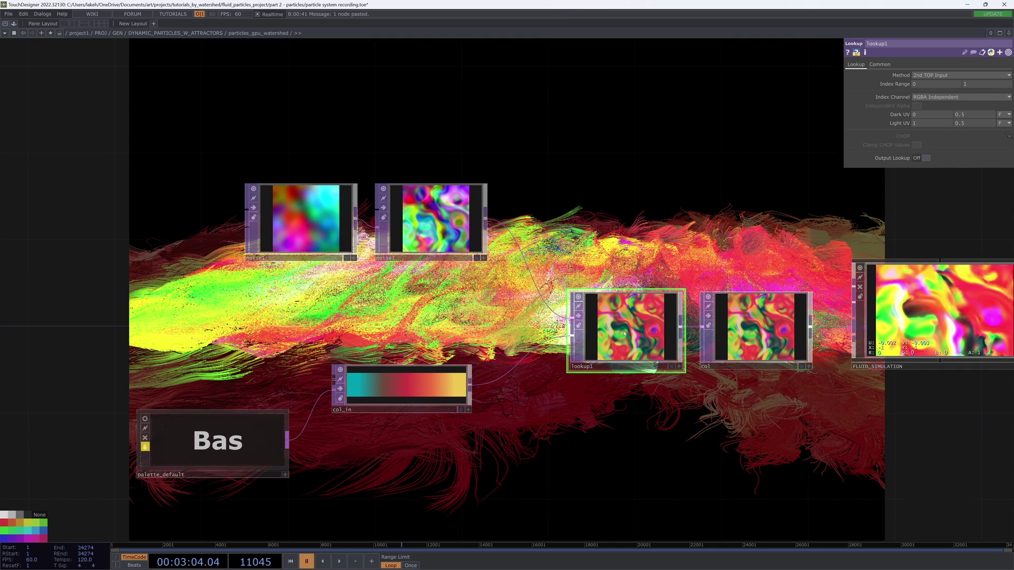
Step: Display lookup1's output in the network background and briefly compare it with the col_in gradient there
scroll(627, 319, "up", 5)
scroll(631, 308, "down", 2)
left_click_drag(391, 137, 383, 201)
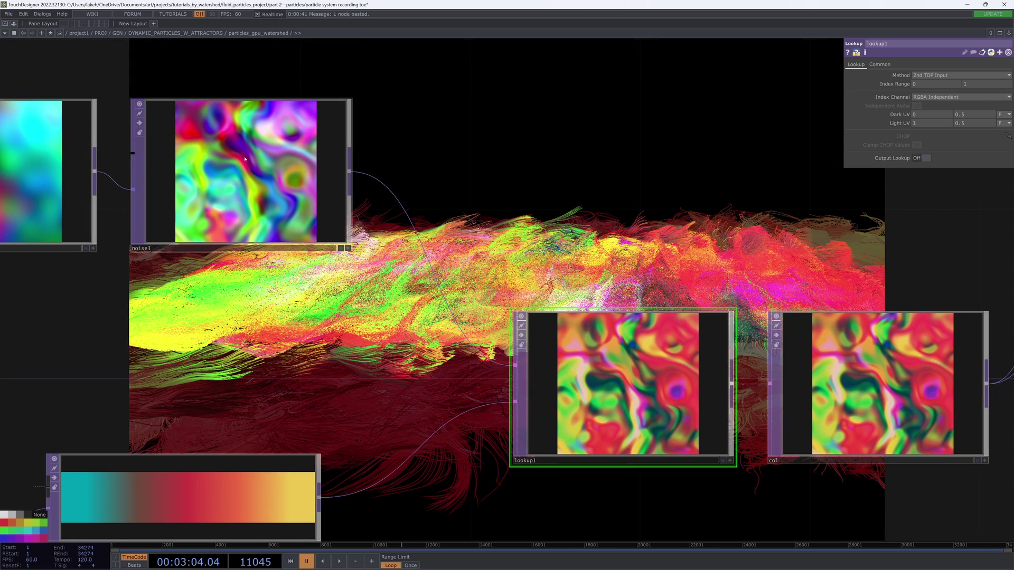
scroll(538, 174, "down", 4)
scroll(546, 332, "up", 3)
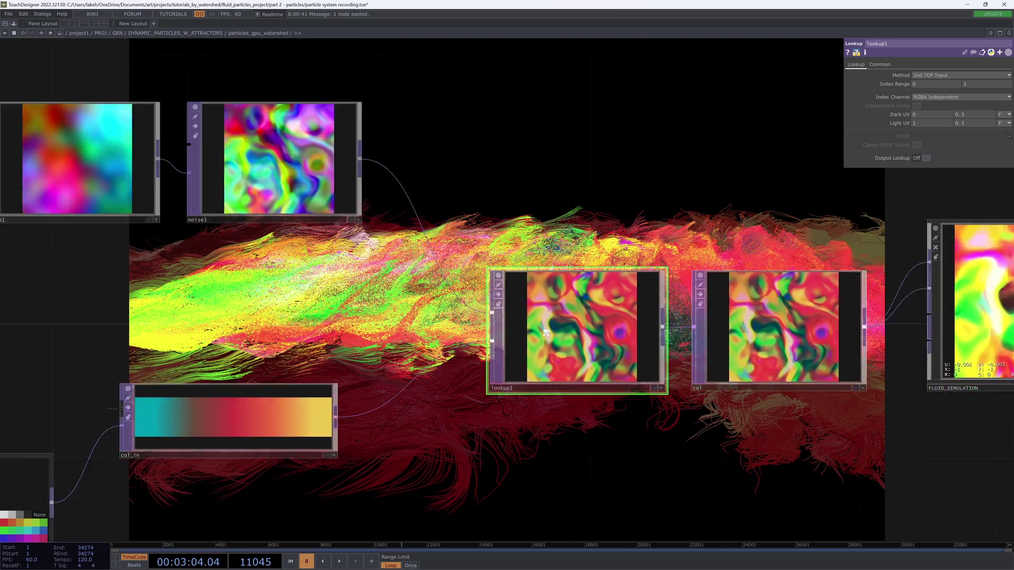
scroll(546, 332, "up", 3)
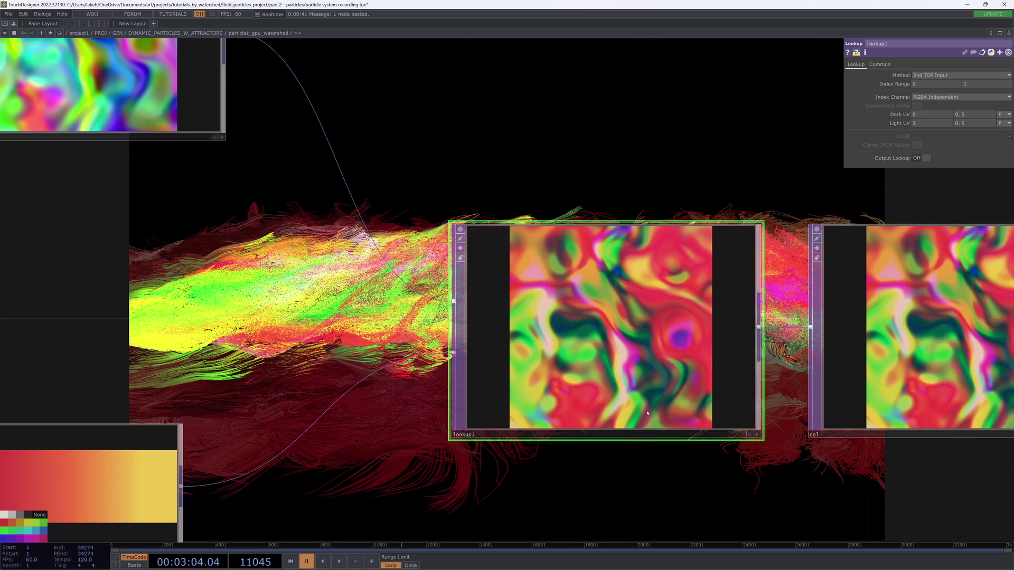
left_click(750, 436)
scroll(592, 246, "down", 5)
left_click_drag(488, 195, 498, 282)
left_click_drag(540, 237, 565, 193)
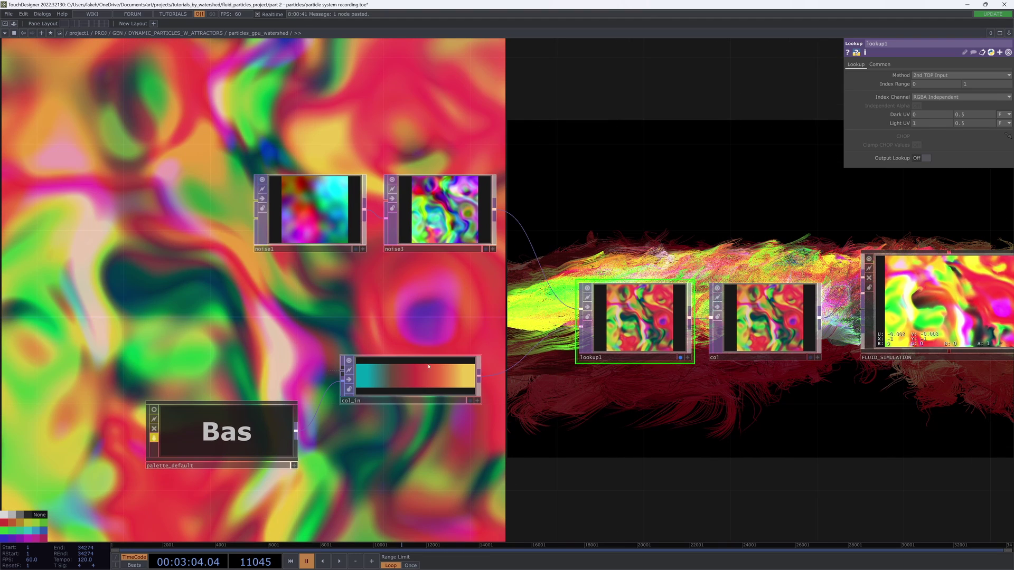
left_click(470, 401)
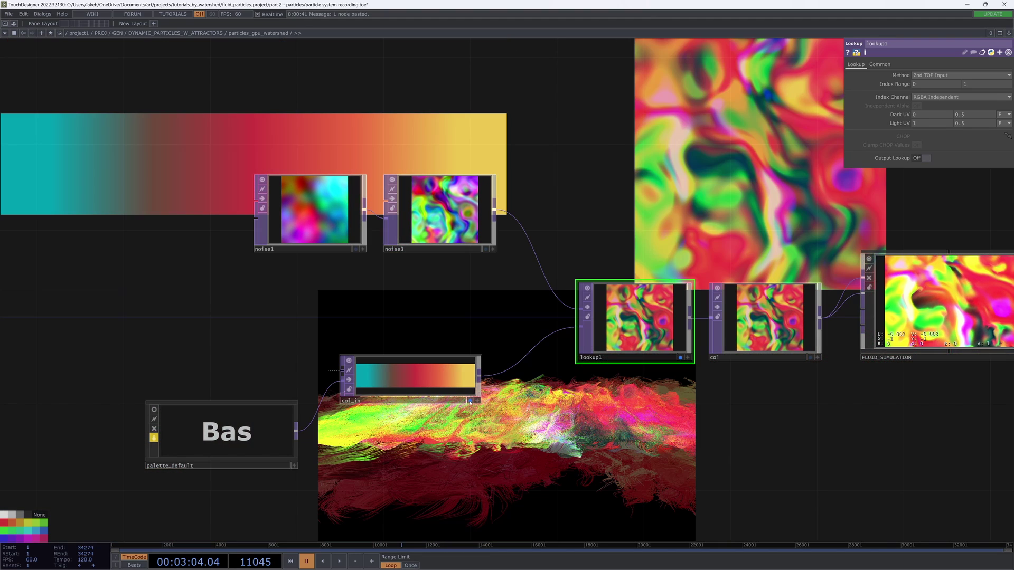
left_click(469, 400)
Step: Set the Index Channel of lookup1 to Luminance
left_click_drag(434, 246, 287, 319)
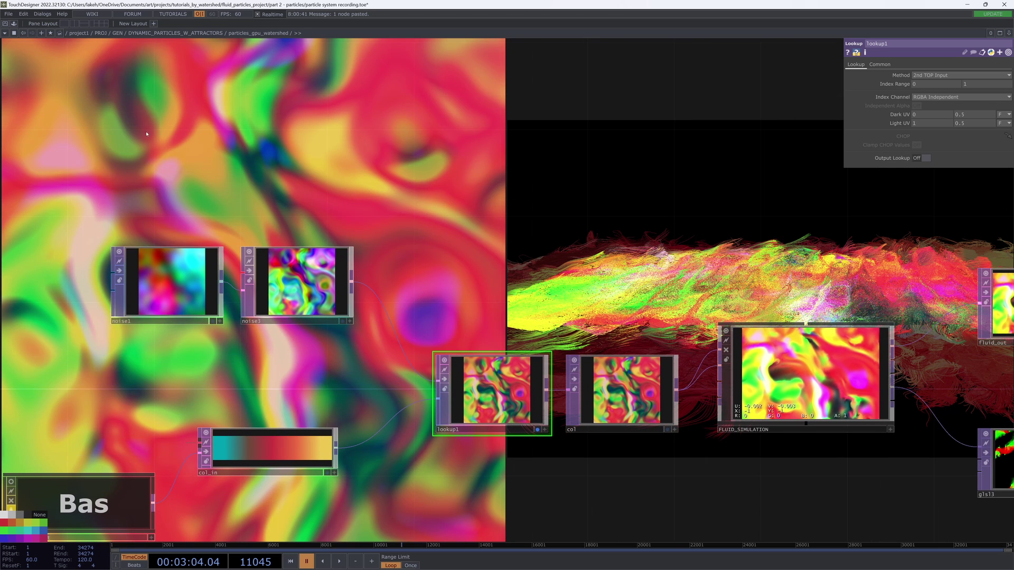
left_click_drag(785, 158, 756, 158)
left_click_drag(694, 196, 730, 209)
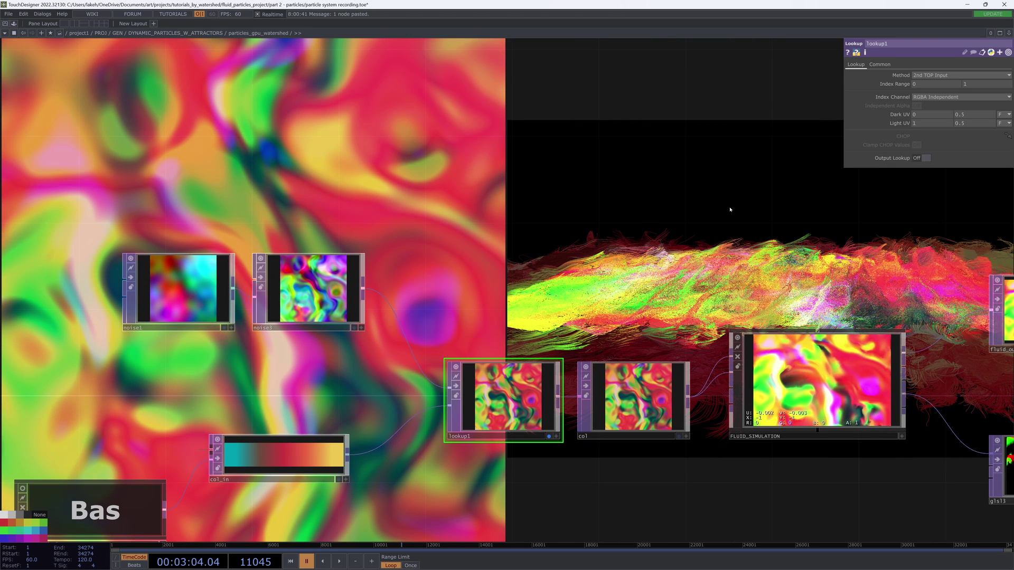
left_click_drag(668, 226, 733, 149)
left_click_drag(631, 210, 685, 177)
left_click_drag(484, 342, 496, 359)
left_click_drag(495, 363, 493, 384)
left_click_drag(508, 313, 504, 335)
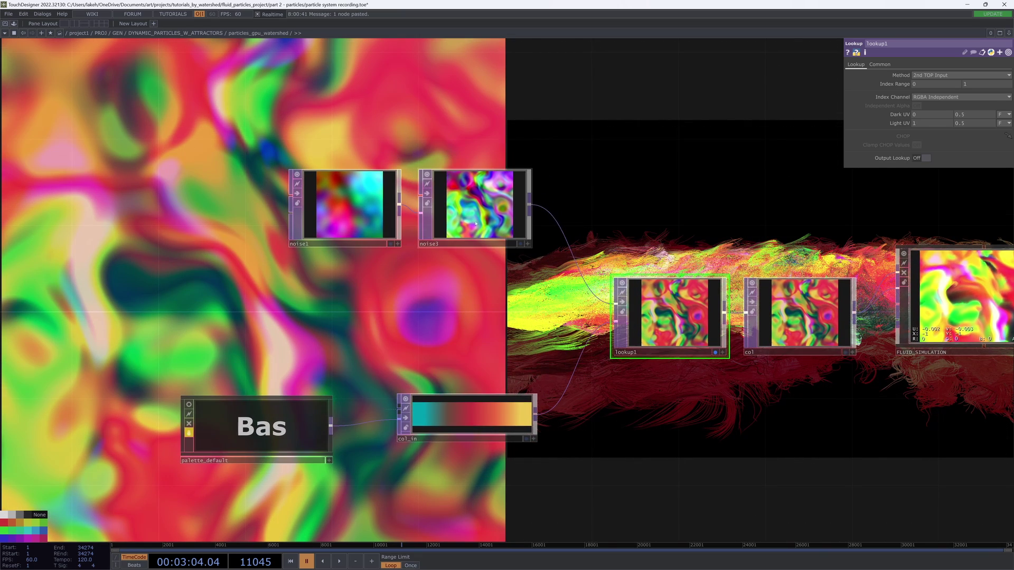
left_click(928, 97)
left_click(930, 106)
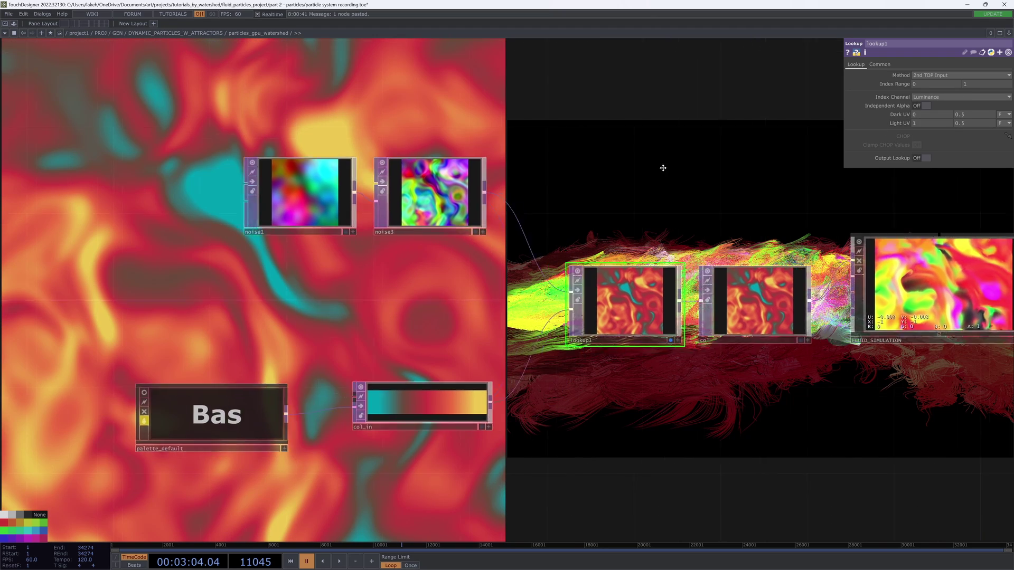
left_click_drag(749, 138, 936, 161)
left_click_drag(336, 299, 305, 364)
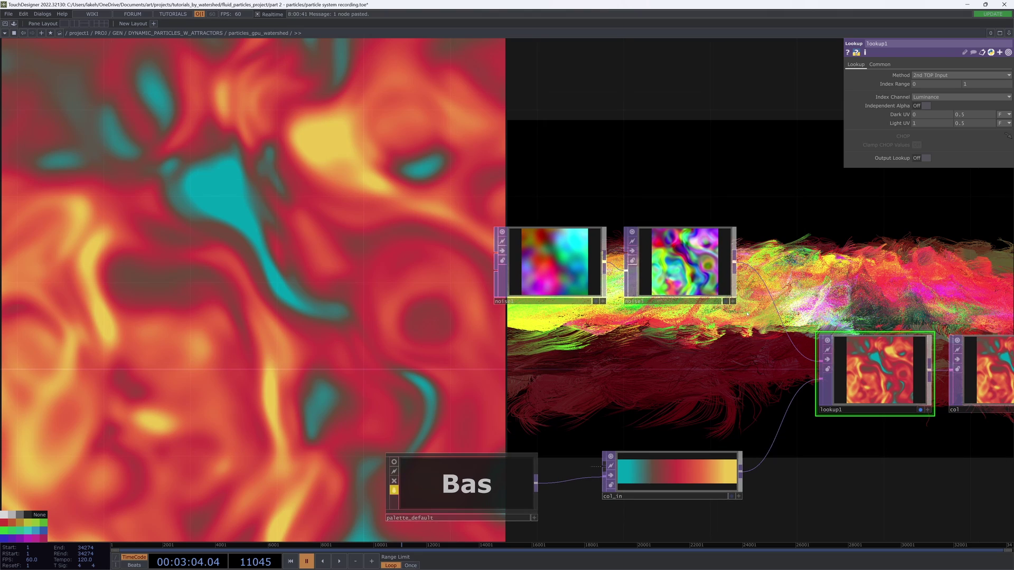
left_click_drag(664, 362, 560, 360)
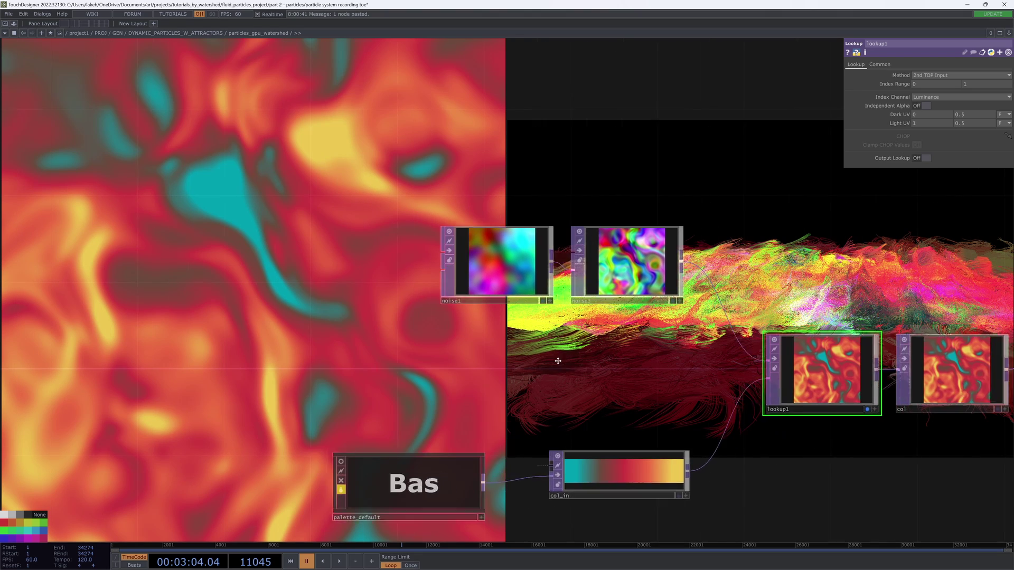
Step: Resume playback and bring up the transform parameters of noise3
key("space")
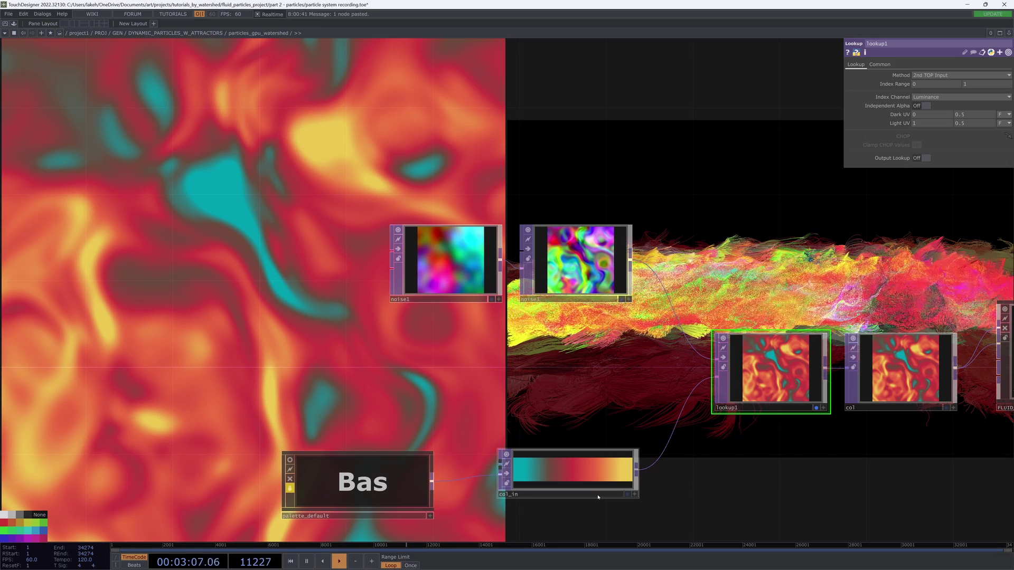
left_click(454, 259)
left_click(877, 64)
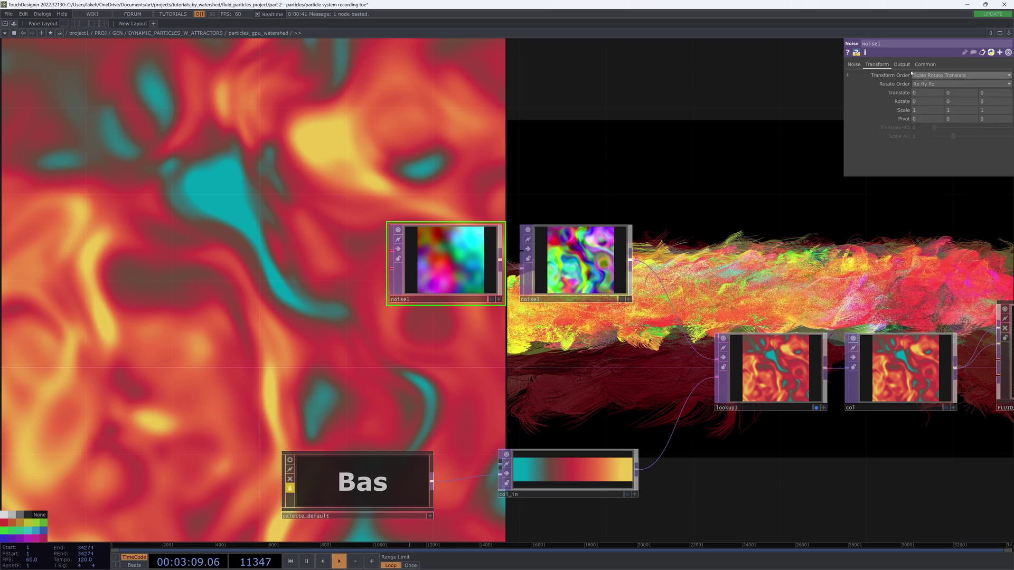
left_click(550, 250)
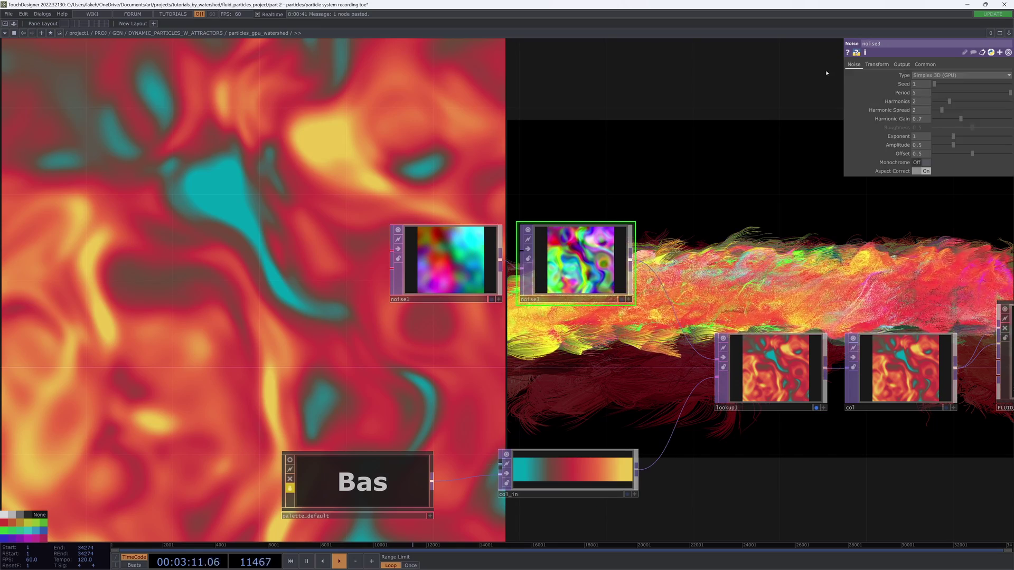
left_click(450, 278)
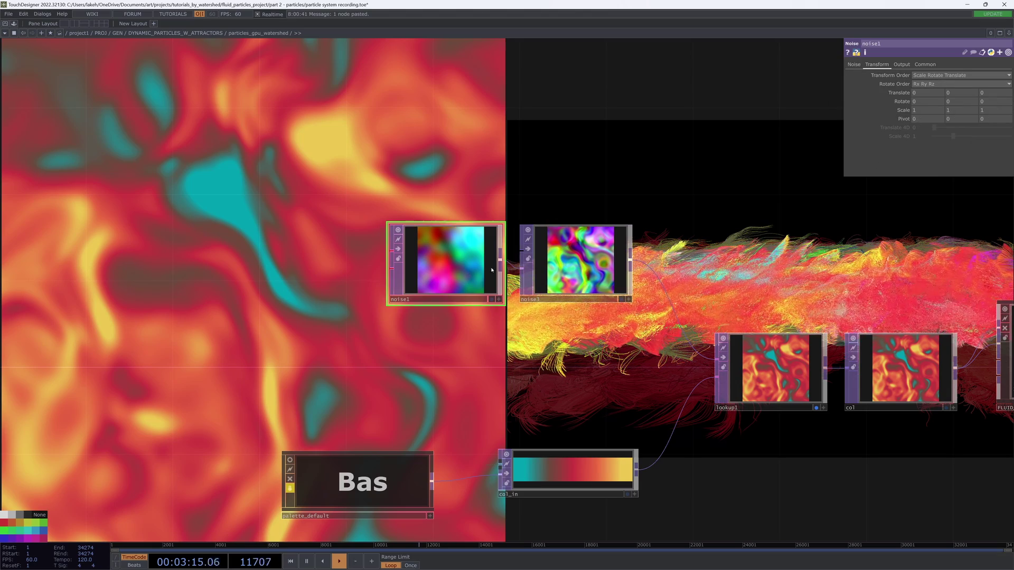
left_click(621, 267)
left_click(986, 92)
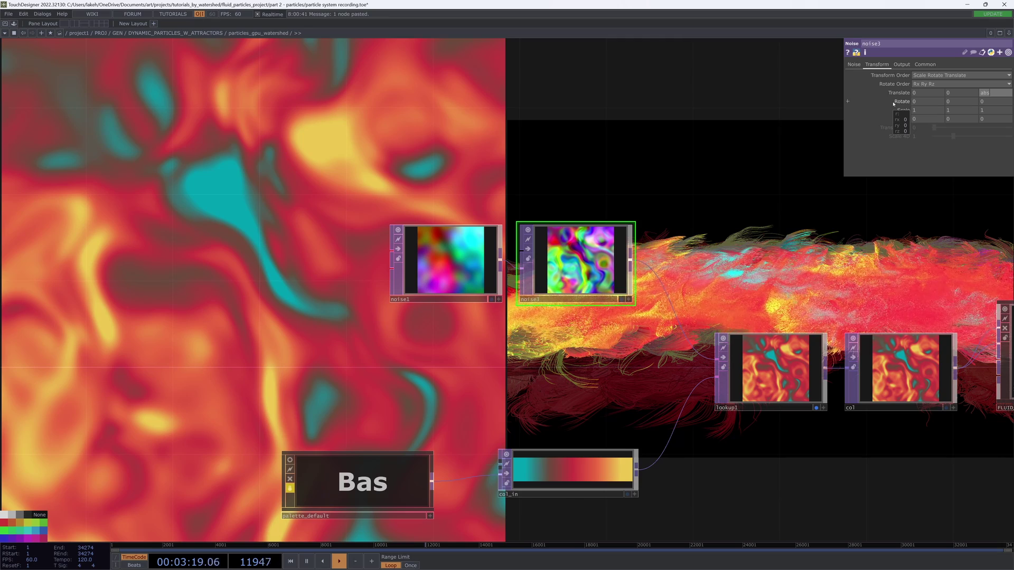
Step: Add a single-value Float parameter named Time to the Custom page of the parent component particles_gpu_watershed
right_click(515, 87)
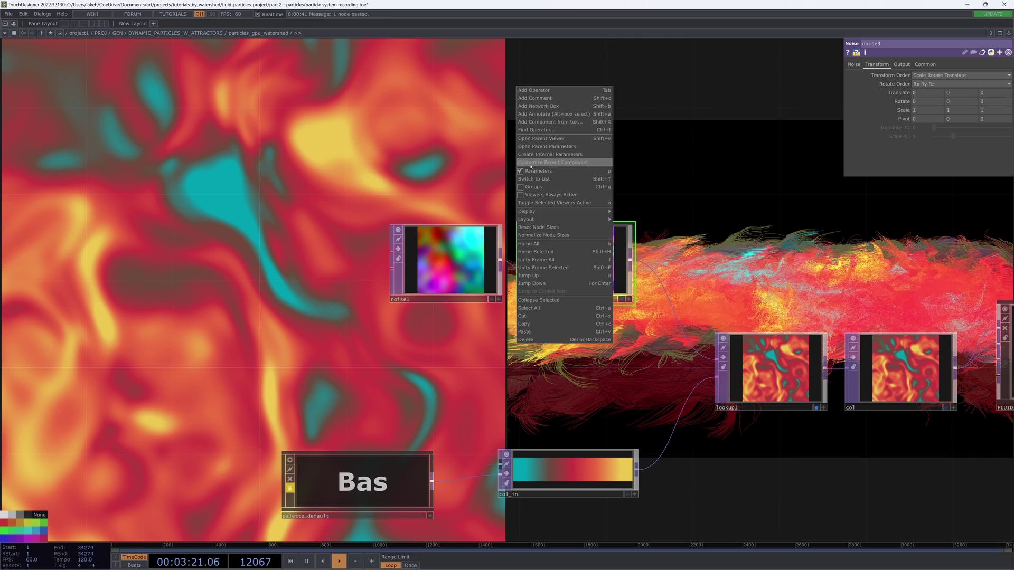
left_click(522, 162)
left_click_drag(528, 24, 395, 135)
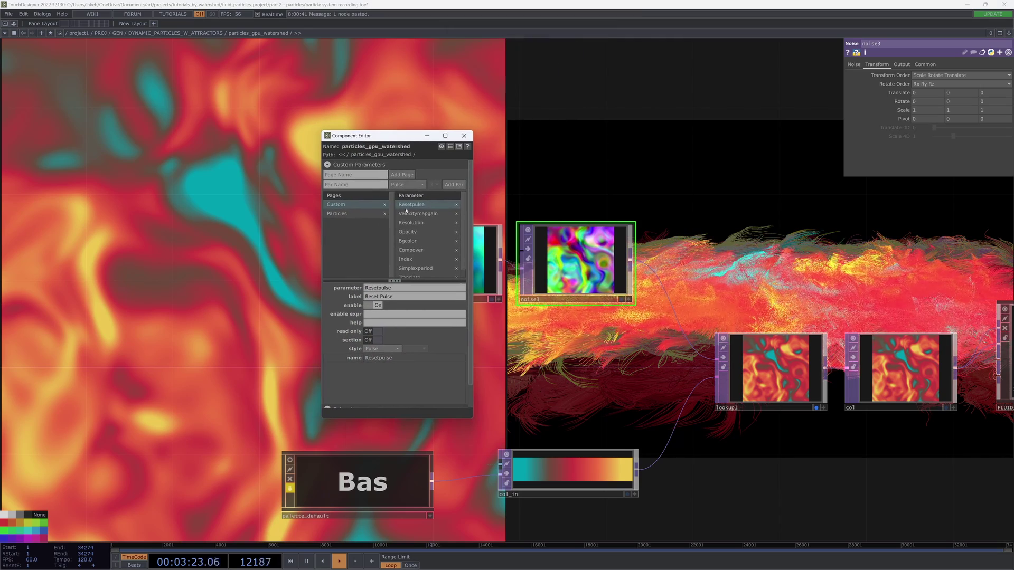
scroll(400, 220, "down", 1)
left_click(347, 186)
type("Time")
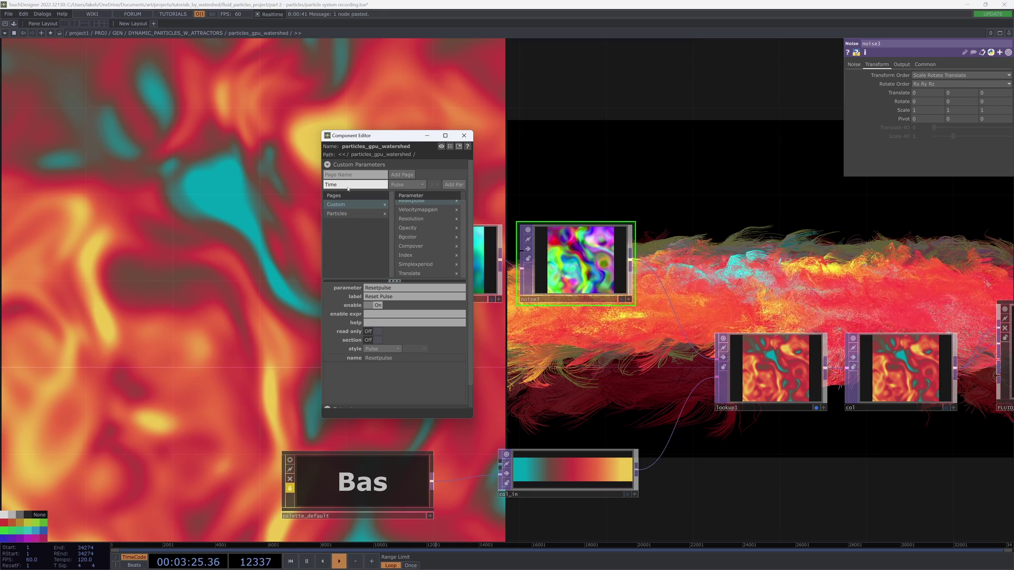
left_click(406, 184)
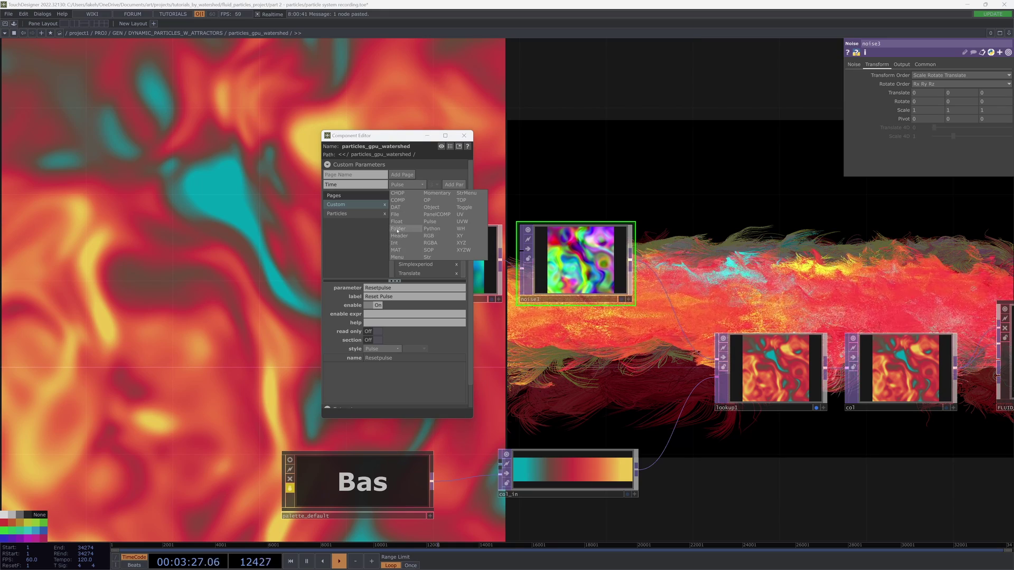
left_click(407, 232)
left_click(407, 184)
left_click(404, 225)
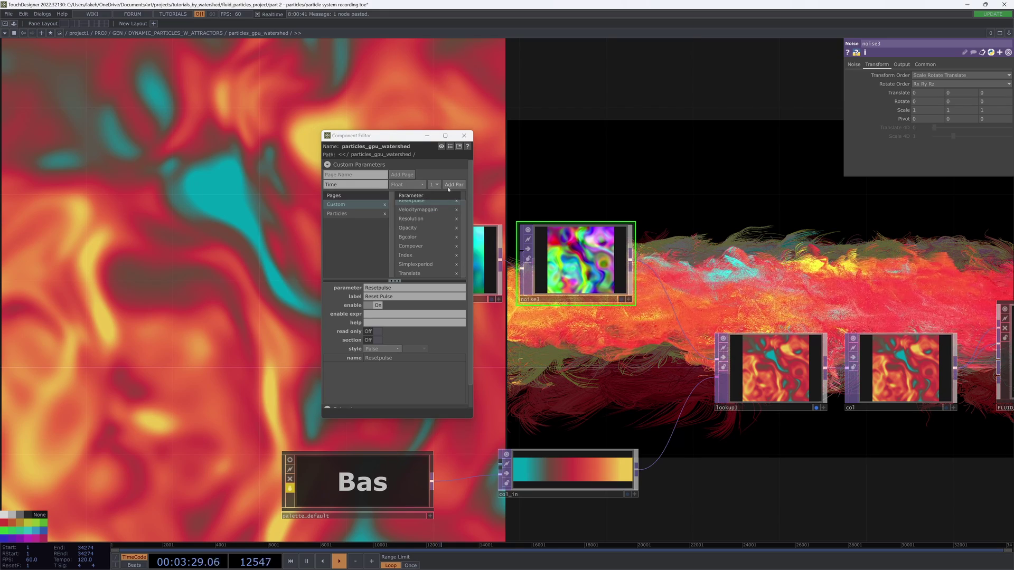
left_click(454, 184)
Step: Drive the Z translation of noise3 with the expression parent().par.Time.eval()*0.2
left_click(981, 93)
type("abs")
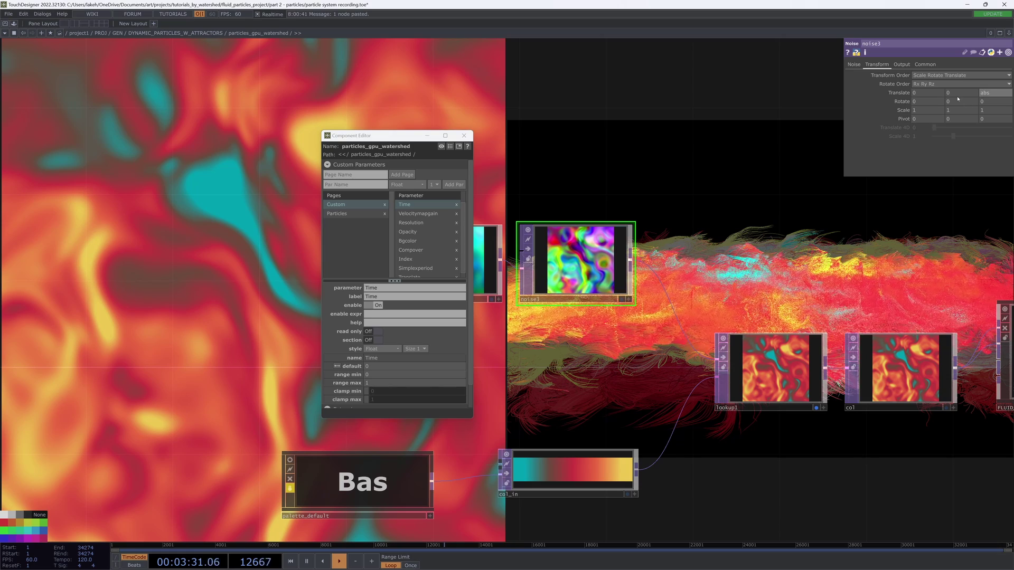
type("Time.se")
key("ctrl+a")
type("par")
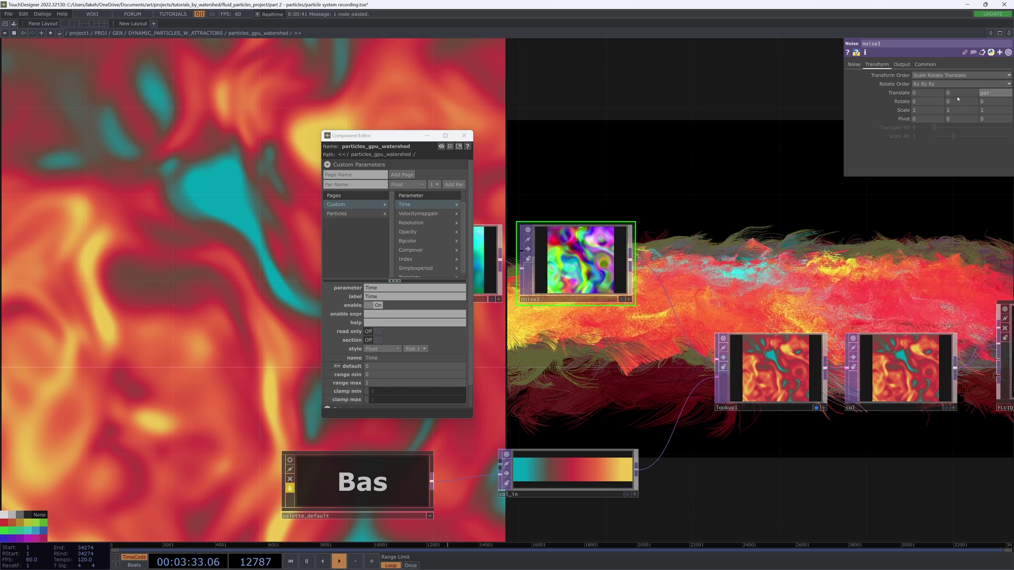
type("ent().pa")
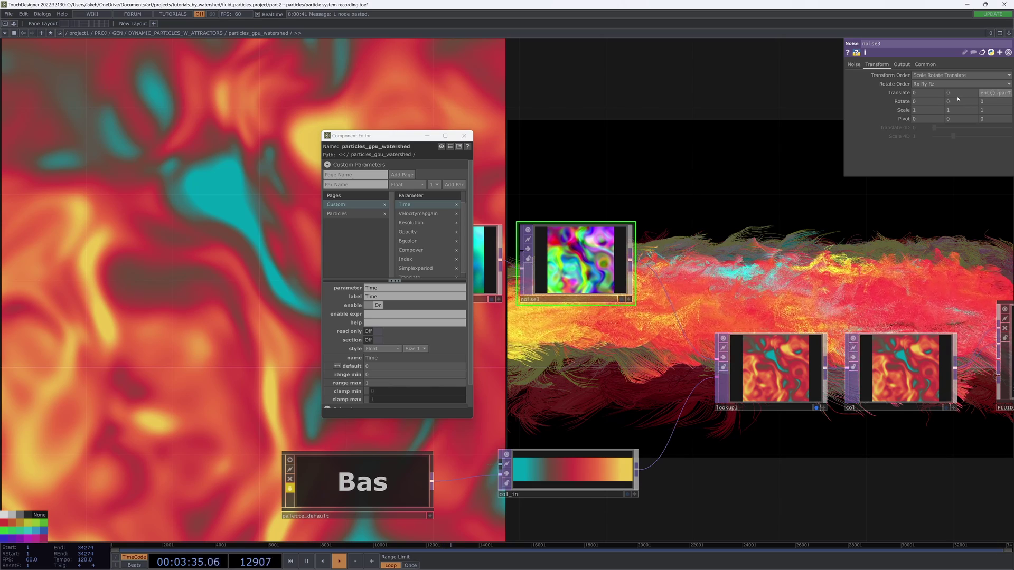
type("r.Time.")
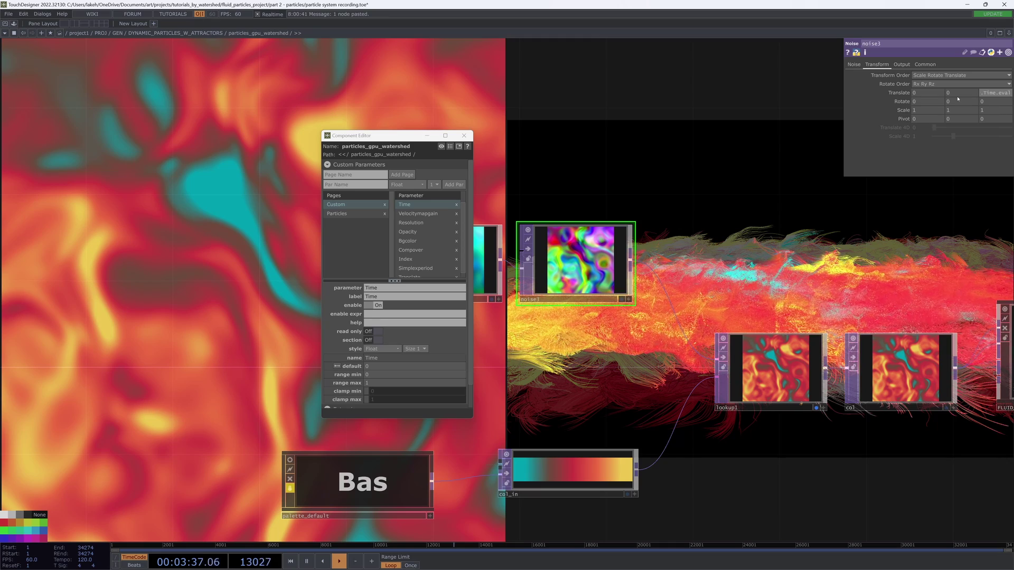
type("eval()*")
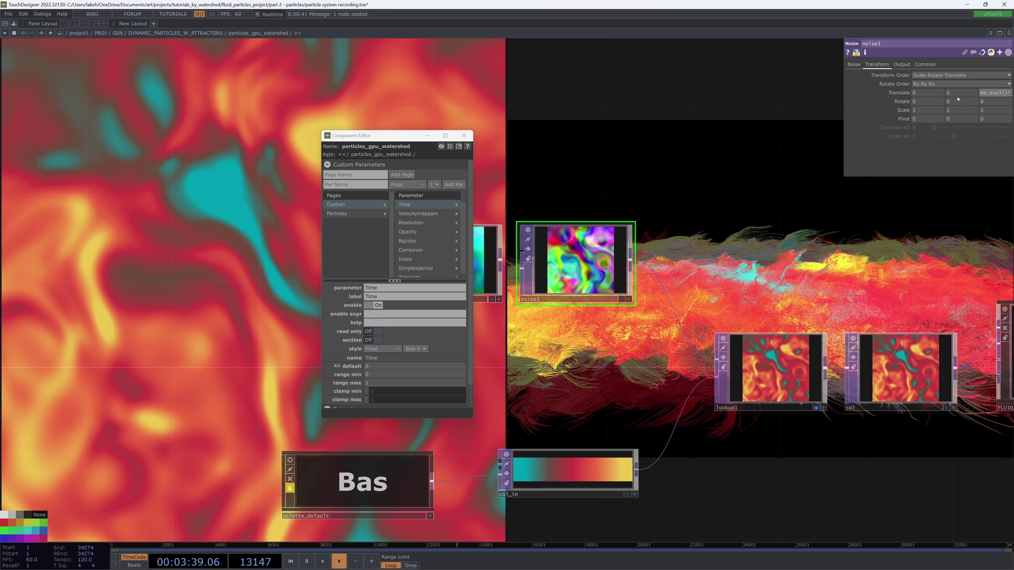
type("0.2")
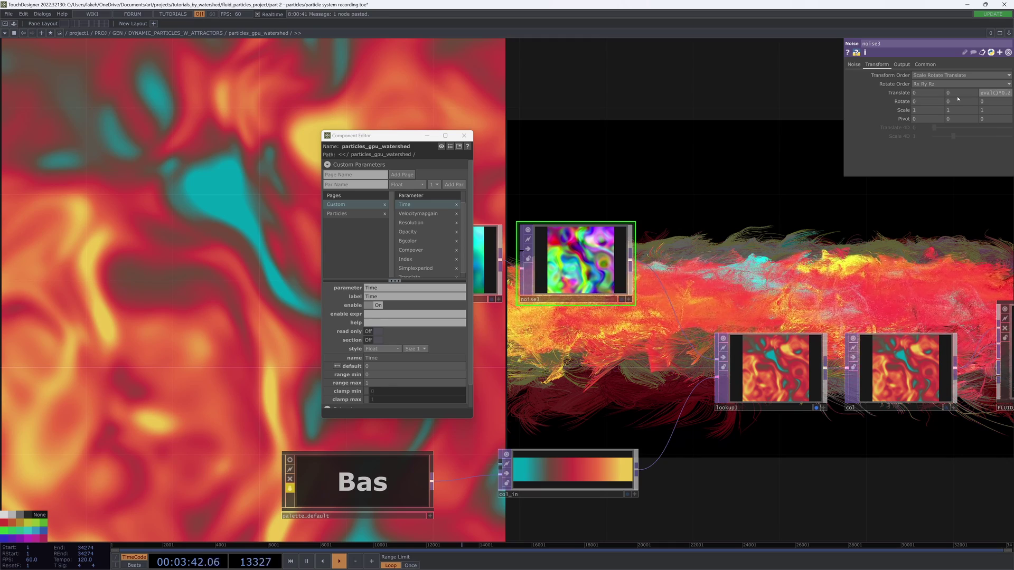
key("Tab")
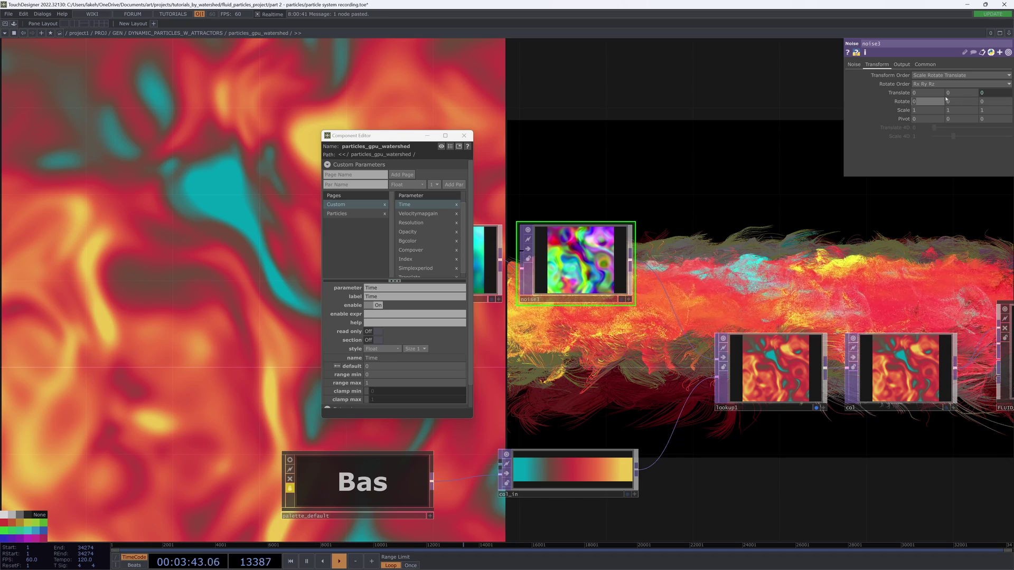
Step: Drive the Time parameter of the parent component particles_gpu_watershed with an expression returning the elapsed seconds, and close its parameter window
left_click(463, 135)
right_click(435, 69)
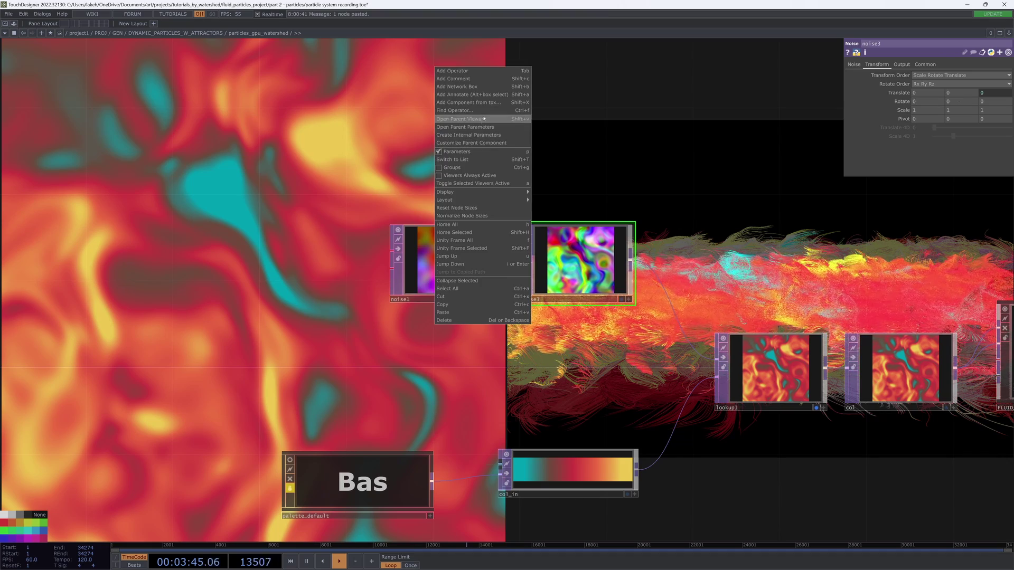
left_click(475, 127)
left_click_drag(443, 33, 112, 78)
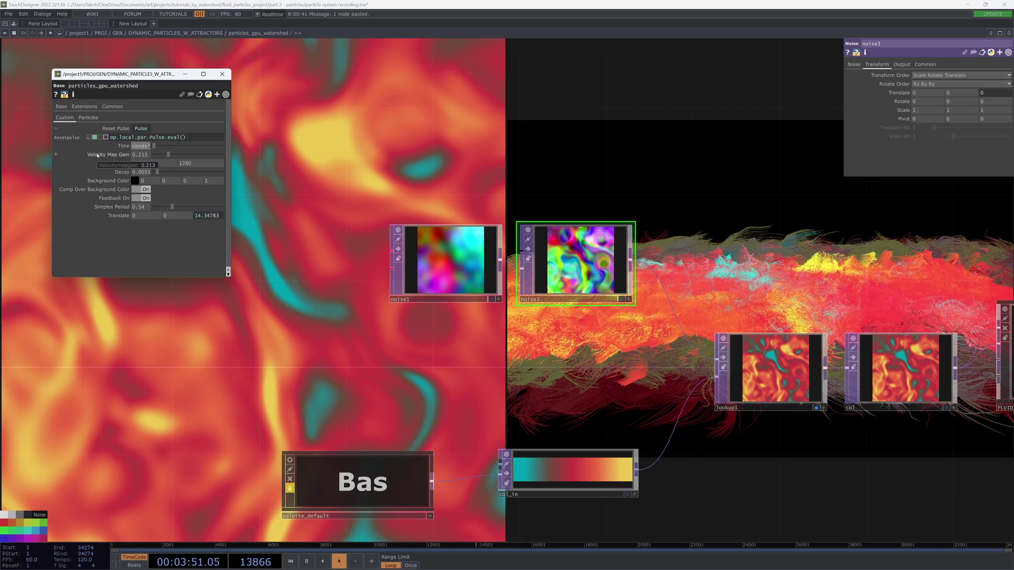
key("Return")
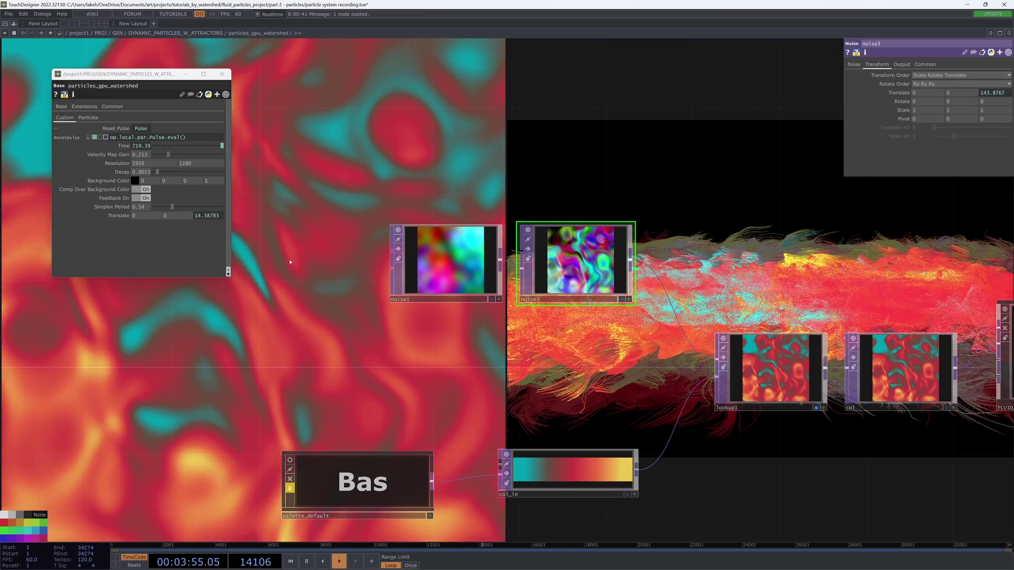
left_click(222, 74)
Step: Turn off the node viewers of noise1, noise3 and col_in
left_click_drag(453, 141, 470, 162)
scroll(350, 167, "down", 3)
left_click(400, 235)
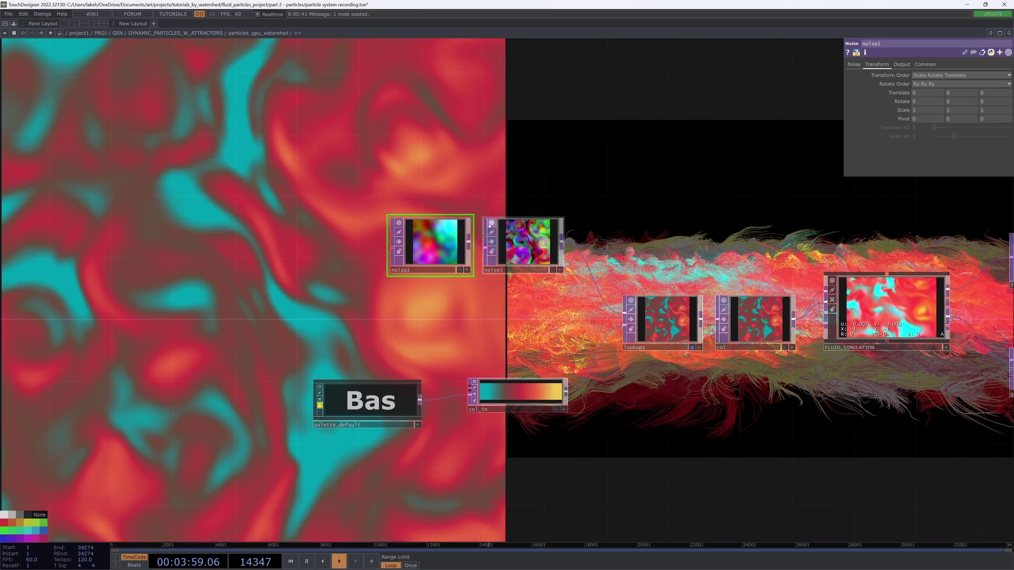
left_click(491, 223)
left_click_drag(622, 189, 519, 232)
left_click(296, 266)
left_click_drag(433, 201, 483, 187)
left_click_drag(692, 211, 719, 179)
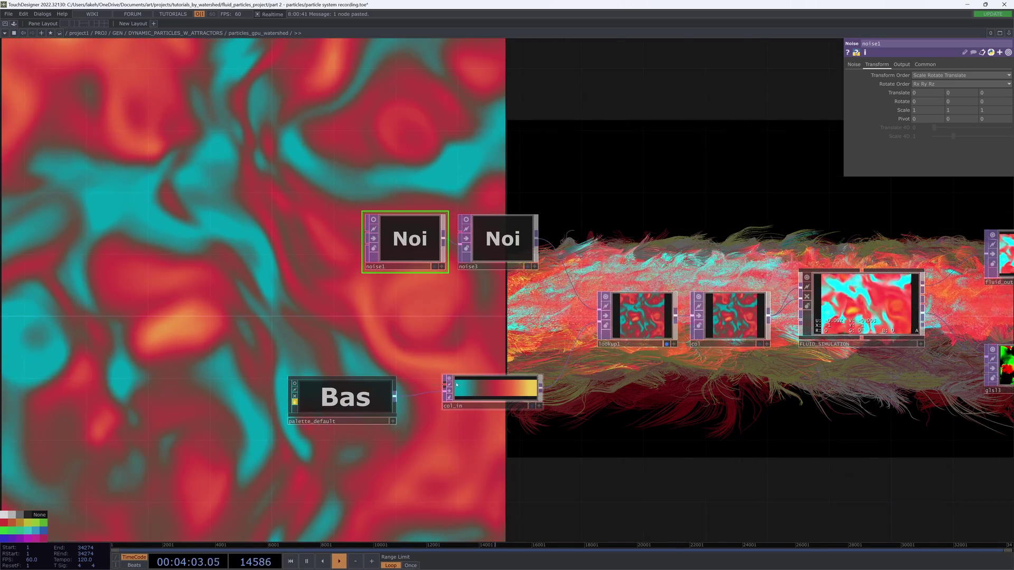
scroll(562, 313, "up", 5)
Step: Set the Index Channel of lookup1 to RGBA Independent
left_click(548, 333)
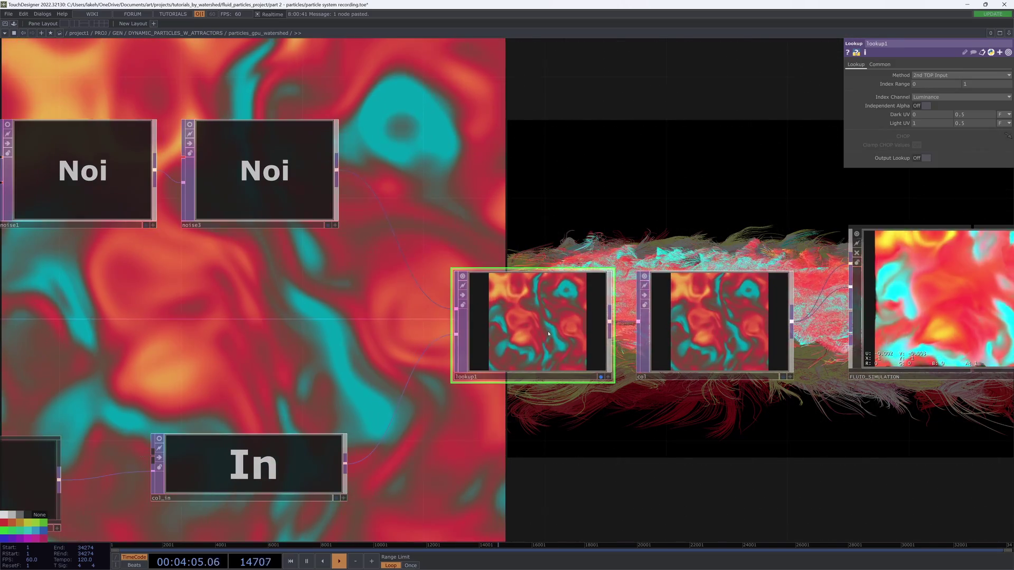
scroll(548, 334, "up", 2)
scroll(548, 333, "down", 2)
scroll(548, 333, "up", 6)
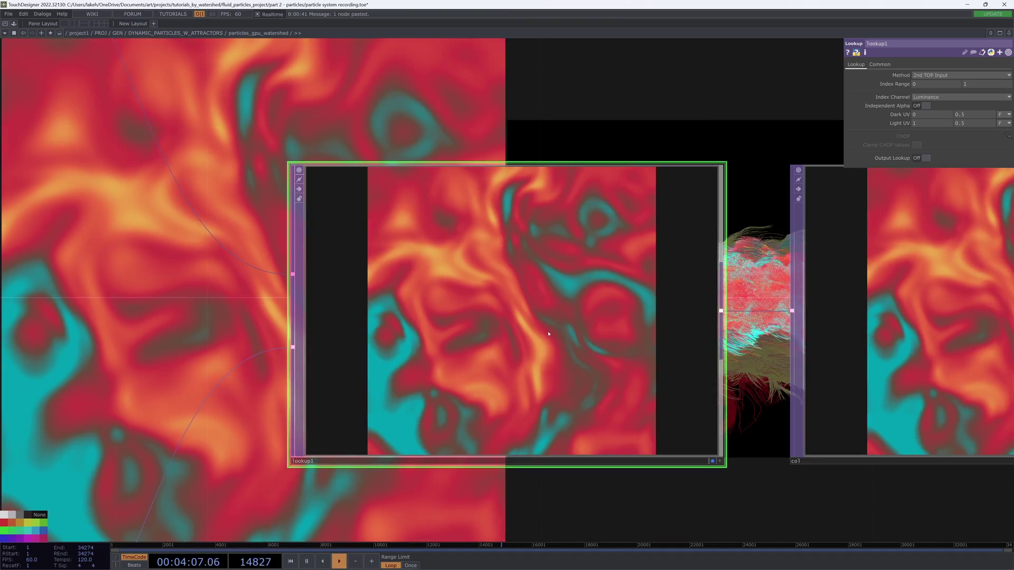
scroll(548, 333, "down", 6)
scroll(548, 333, "down", 4)
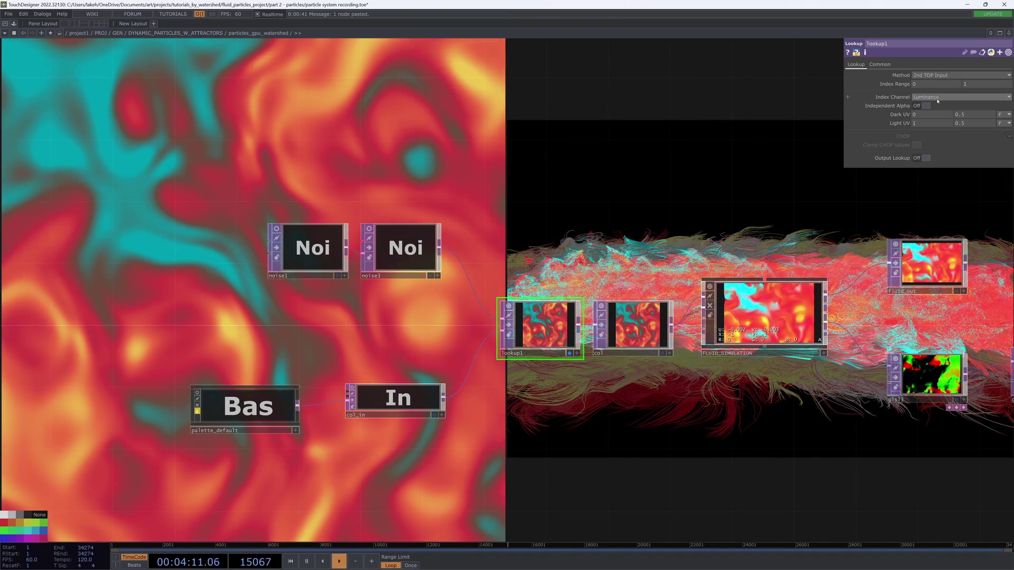
left_click(937, 97)
left_click(941, 177)
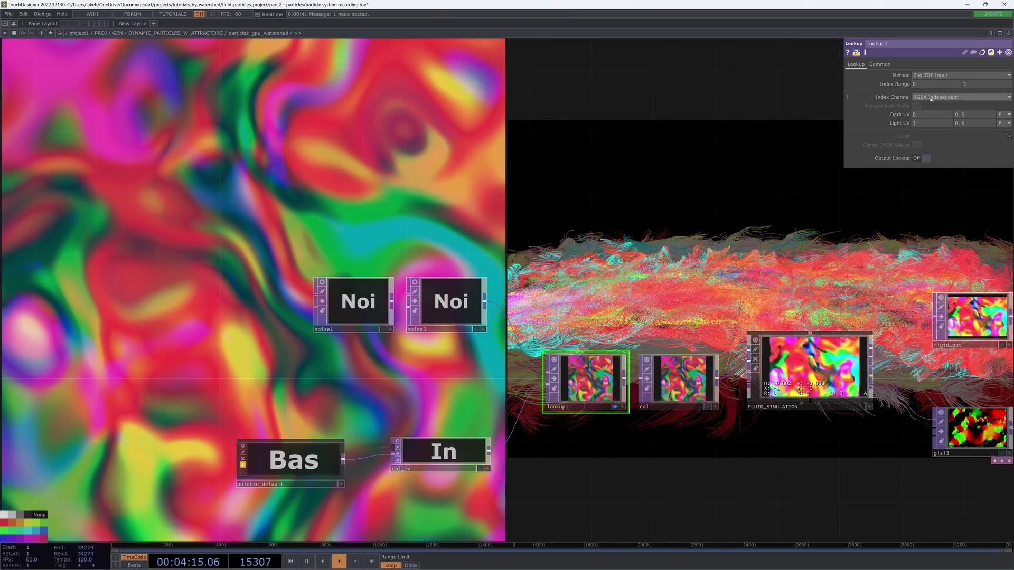
Step: Move noise3 away from noise1, make its noise monochrome and turn its viewer back on
left_click_drag(637, 181, 647, 149)
left_click(496, 261)
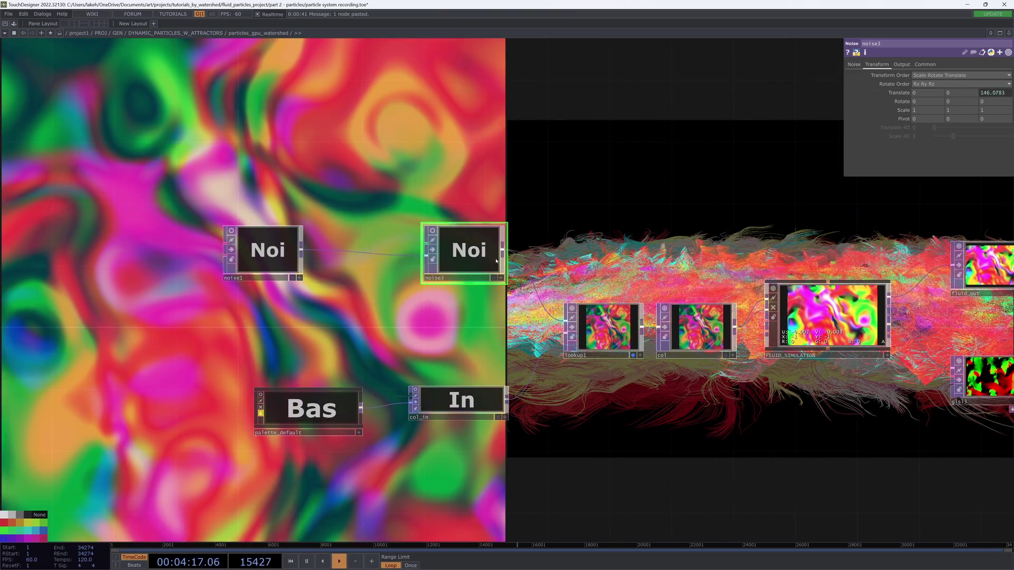
left_click(855, 65)
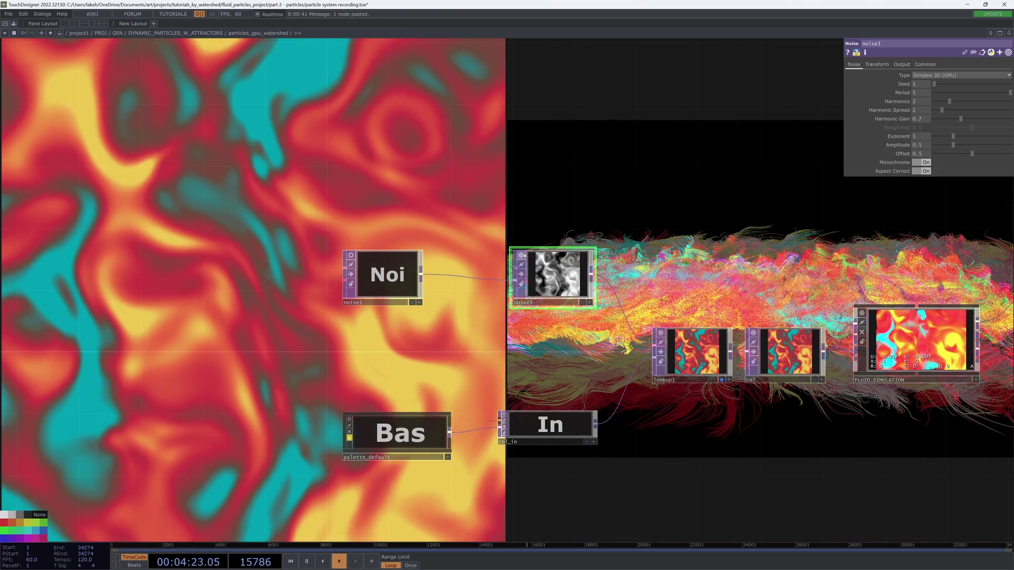
Step: Examine the separate RGBA channels and their value ranges in the viewer of noise3
scroll(566, 284, "up", 5)
scroll(574, 292, "down", 3)
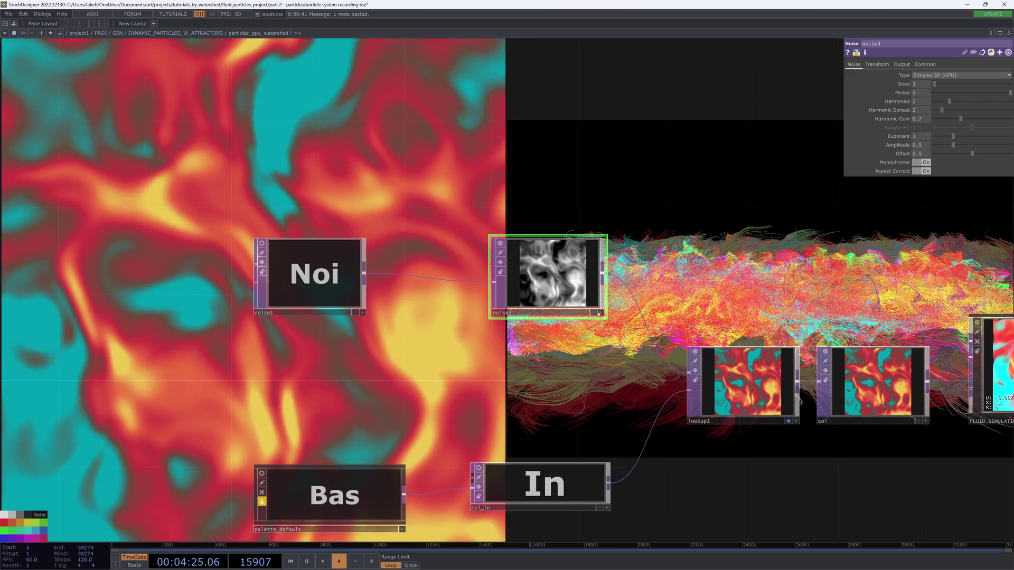
scroll(567, 280, "up", 2)
key("n")
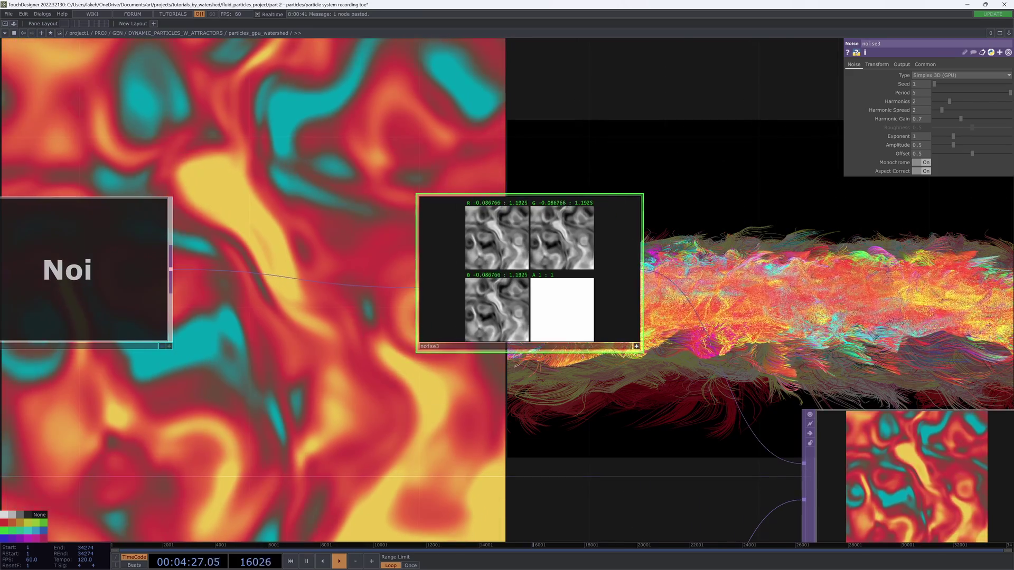
scroll(557, 276, "up", 5)
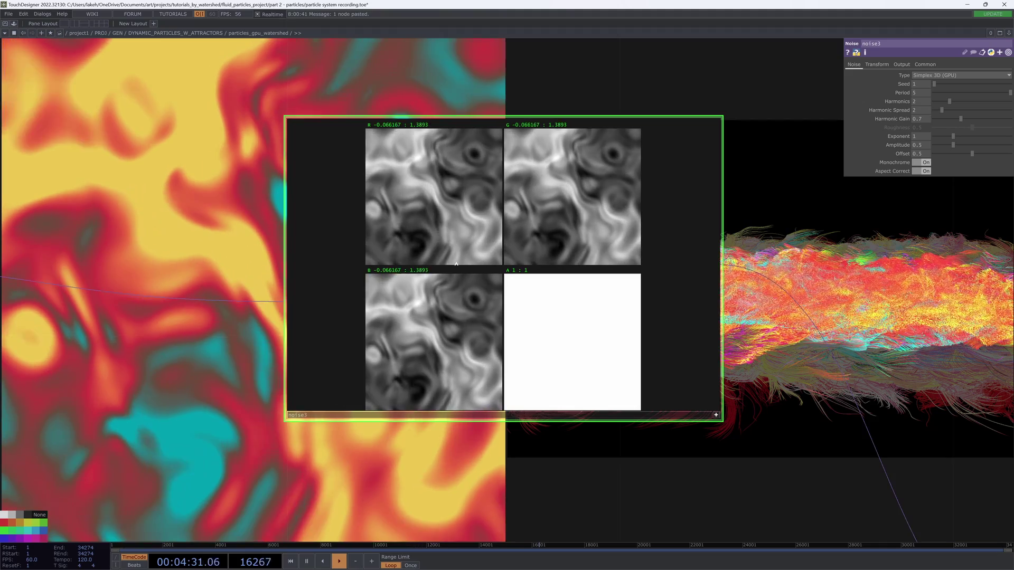
scroll(628, 342, "down", 3)
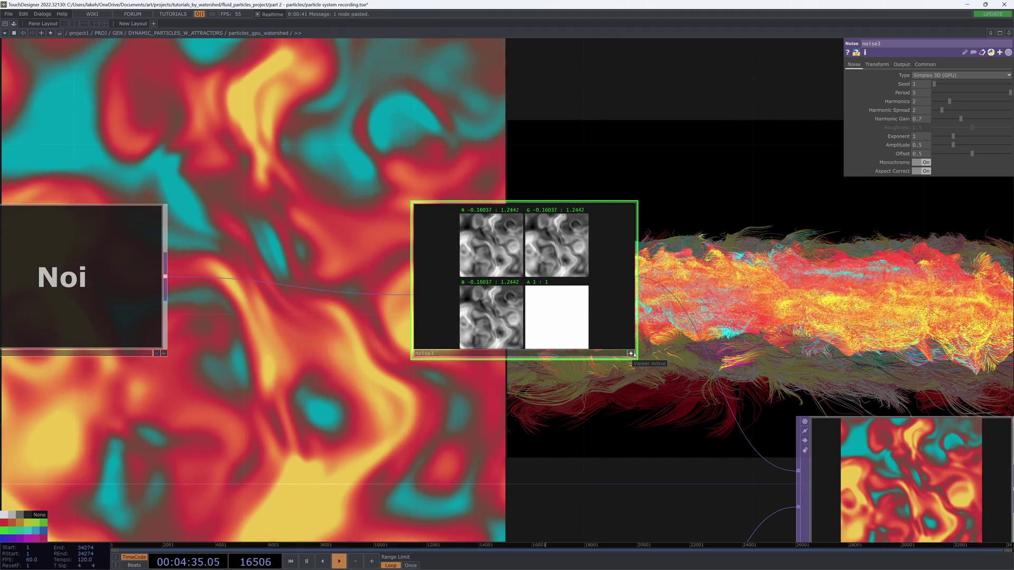
left_click(634, 355)
left_click_drag(474, 404, 475, 409)
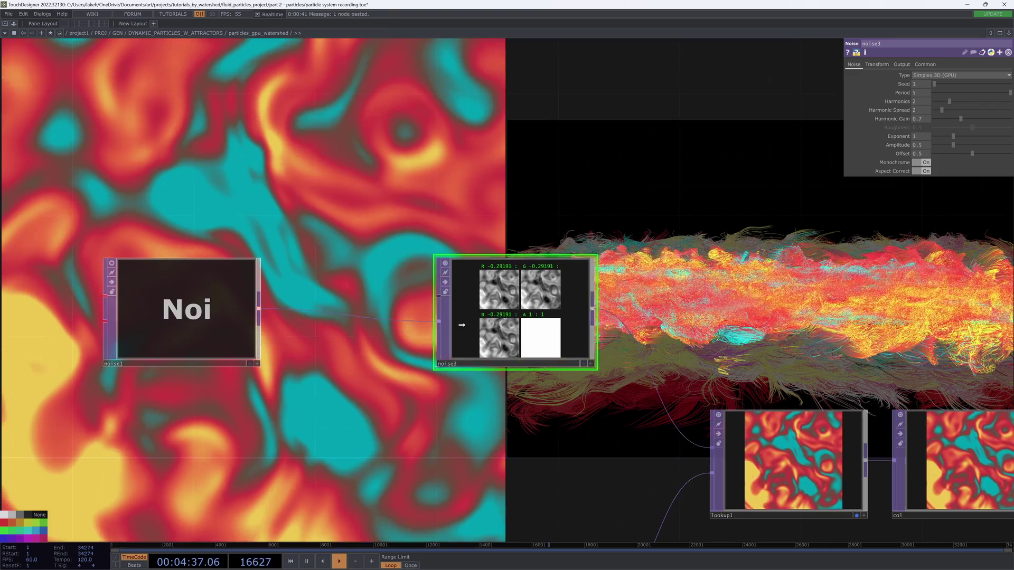
Step: Set the Pixel Format of noise1 to 8-bit fixed (RGBA)
left_click(304, 312)
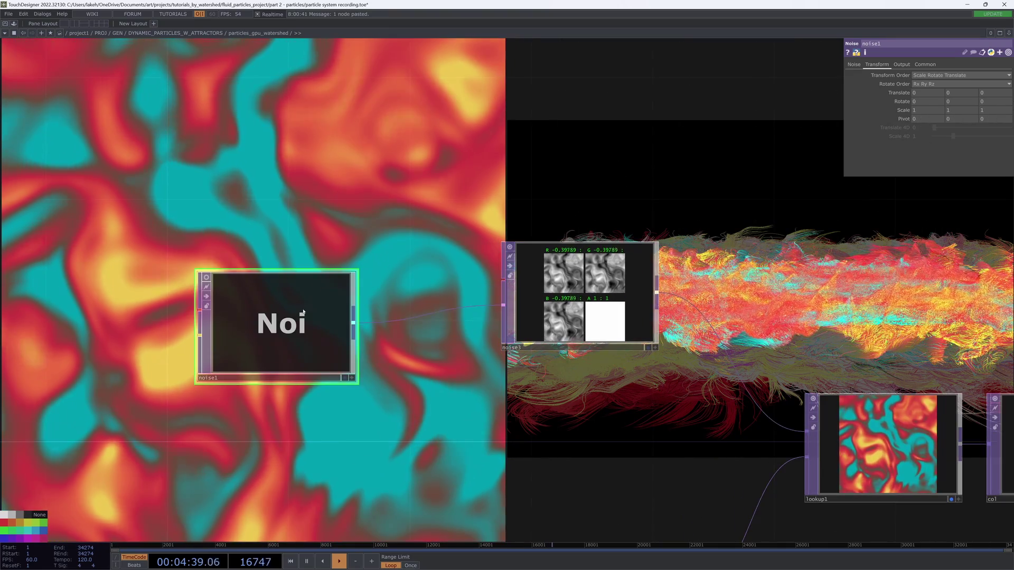
left_click(853, 65)
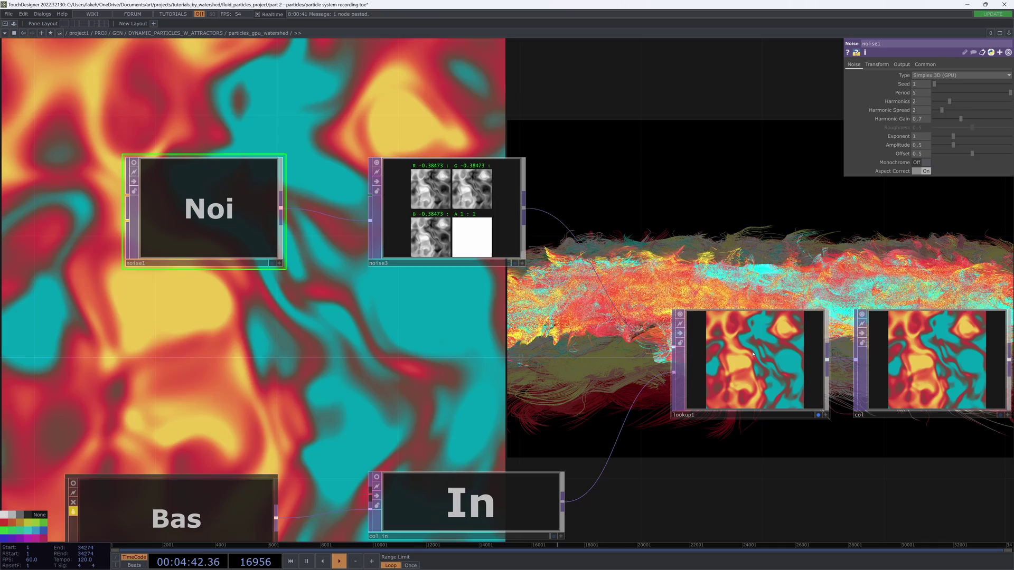
left_click(753, 354)
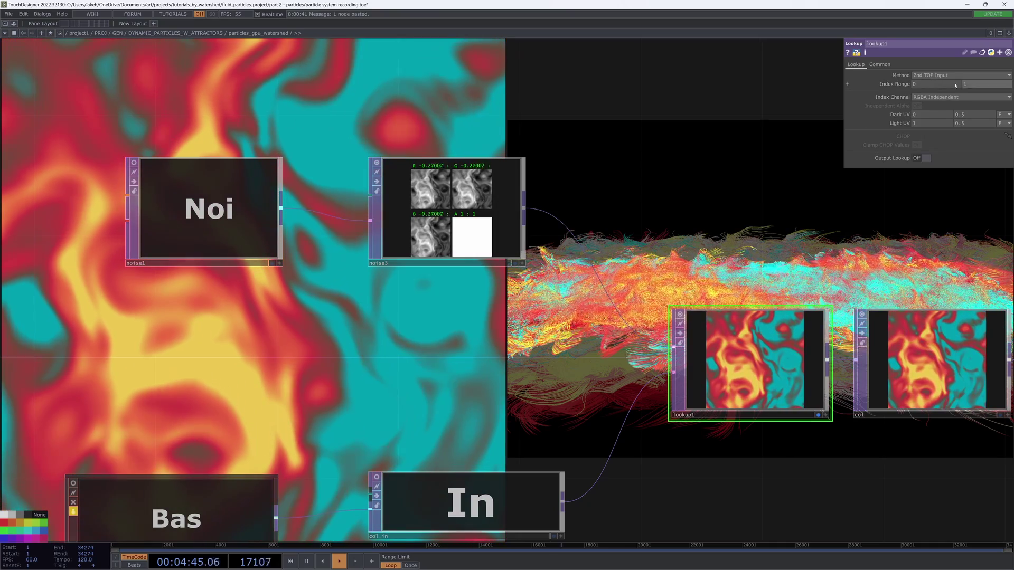
left_click_drag(708, 230, 732, 249)
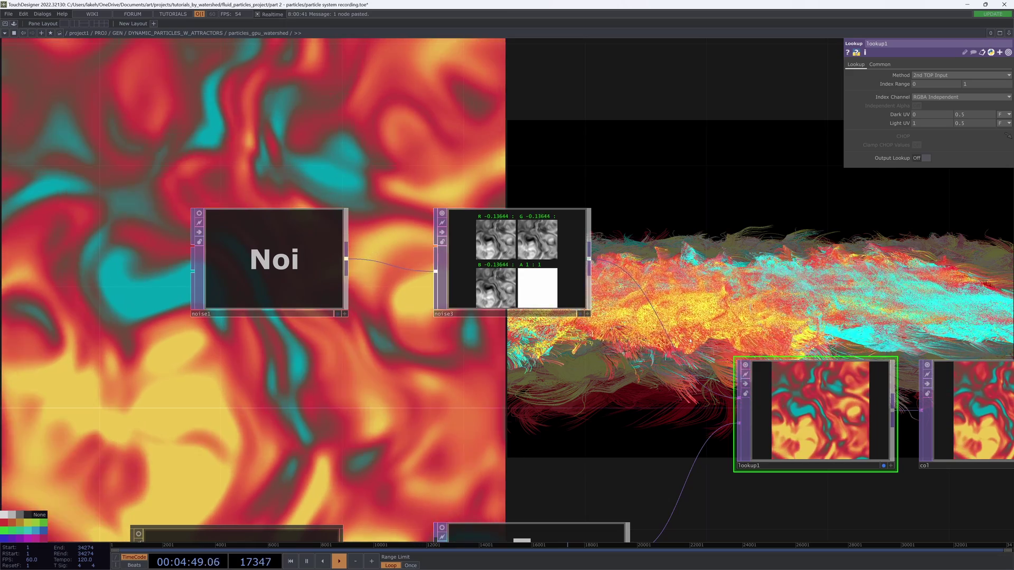
left_click(279, 261)
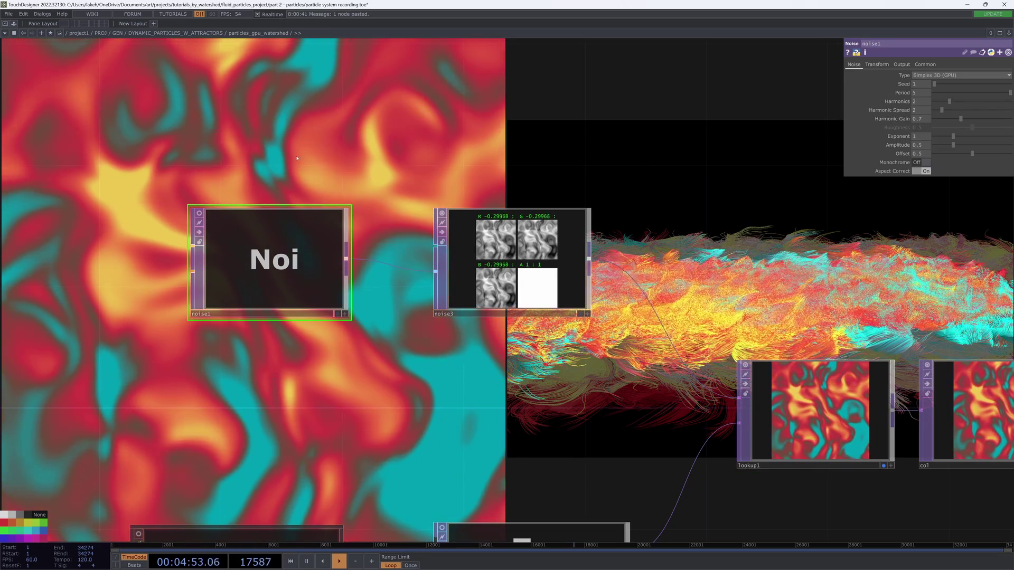
right_click_drag(297, 158, 692, 216)
left_click(925, 63)
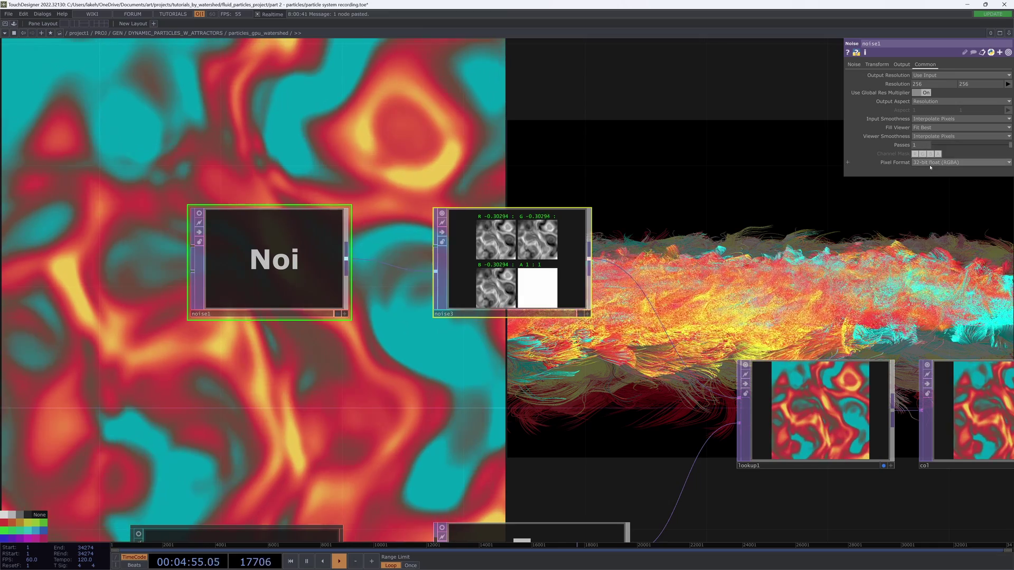
left_click(933, 162)
left_click(931, 179)
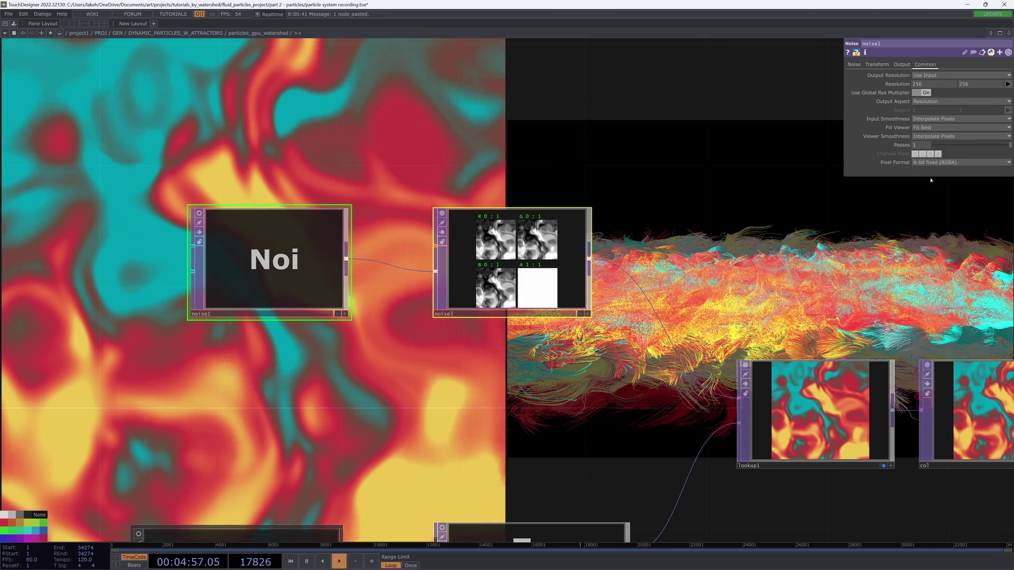
left_click_drag(839, 223, 702, 234)
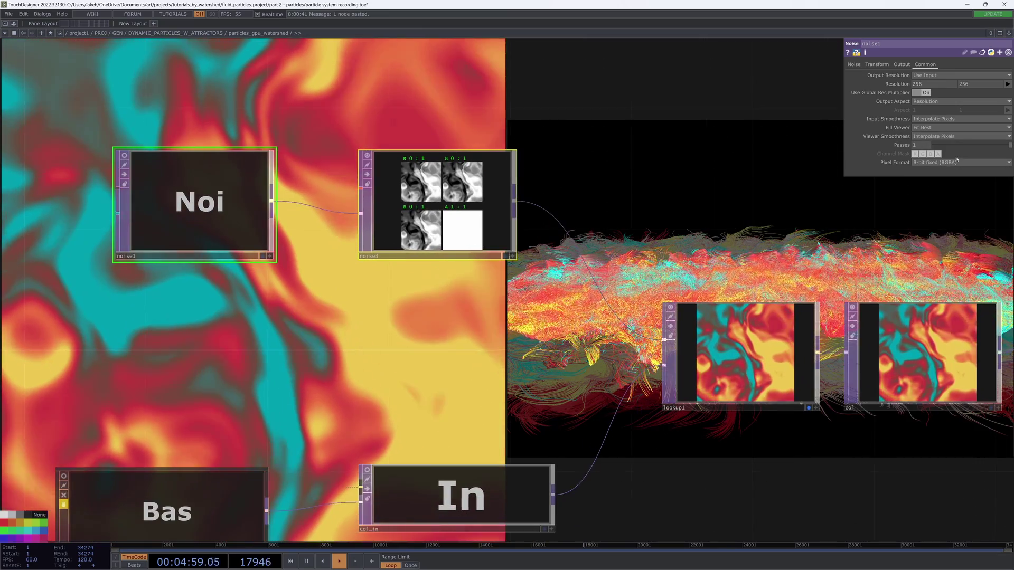
Step: Set the selected Noise TOPs to the 32-bit float (RGBA) pixel format and check noise3's noise parameters and channel ranges
left_click(953, 162)
left_click(939, 203)
left_click_drag(689, 189, 653, 224)
left_click(538, 224)
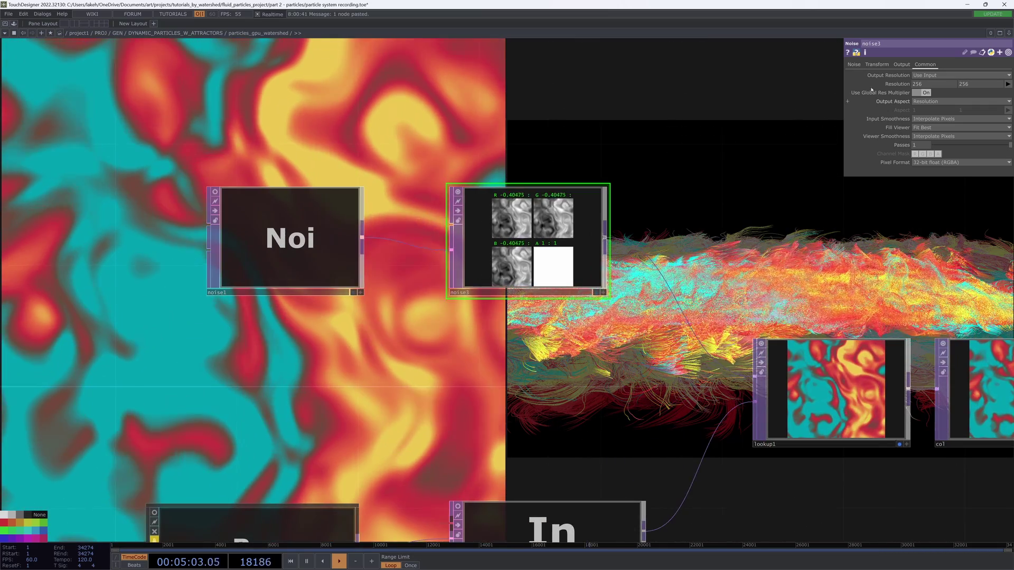
left_click(854, 64)
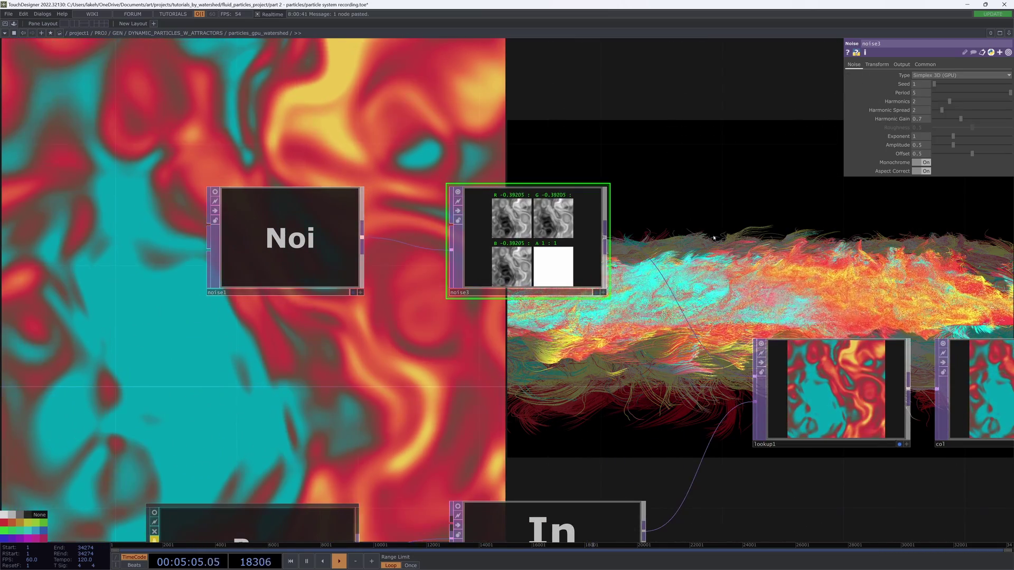
left_click_drag(437, 345, 493, 382)
scroll(592, 251, "up", 4)
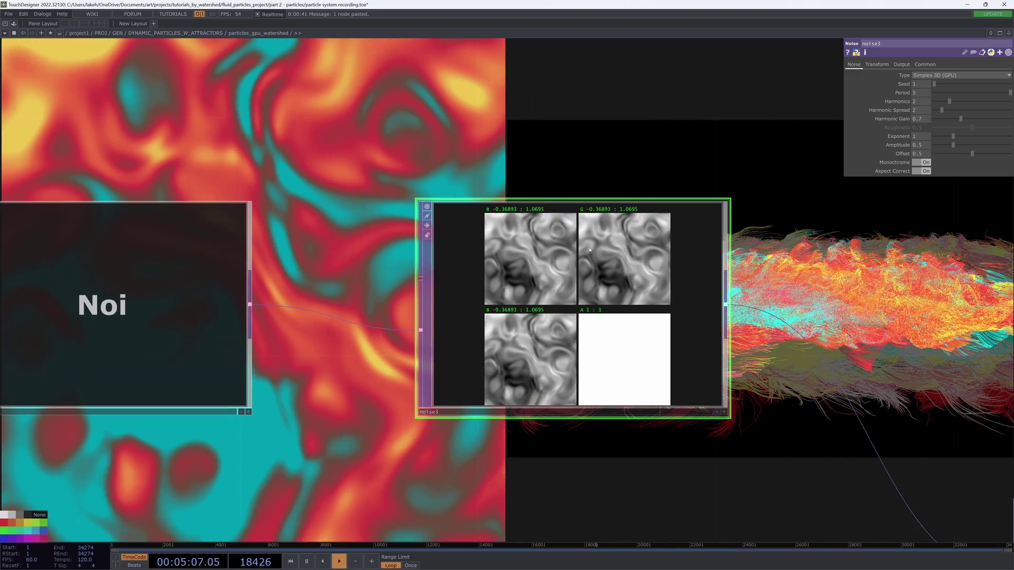
scroll(592, 287, "down", 3)
Step: Set the lower end of lookup1's index range to -1
left_click(693, 333)
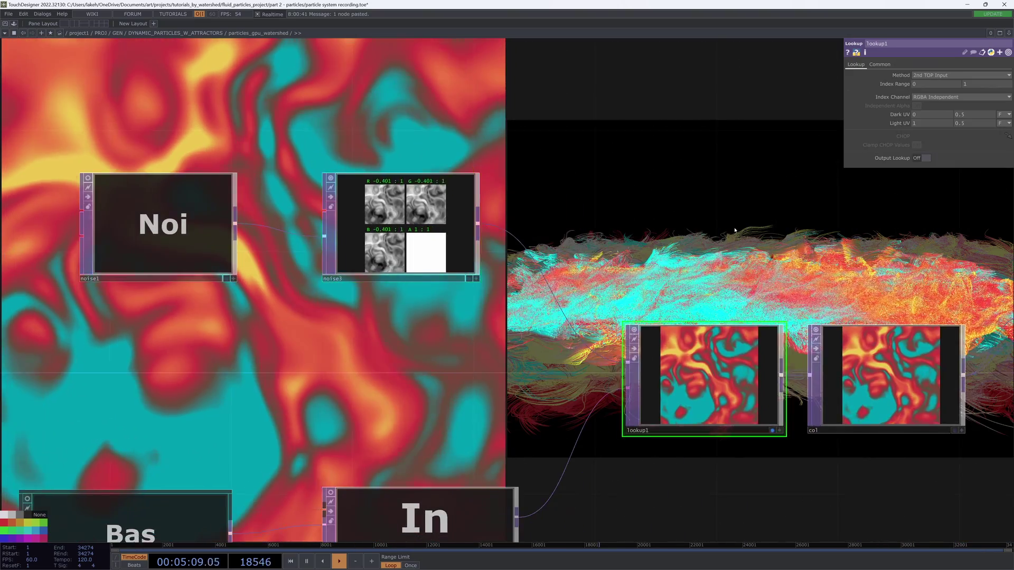
middle_click_drag(921, 84, 918, 76)
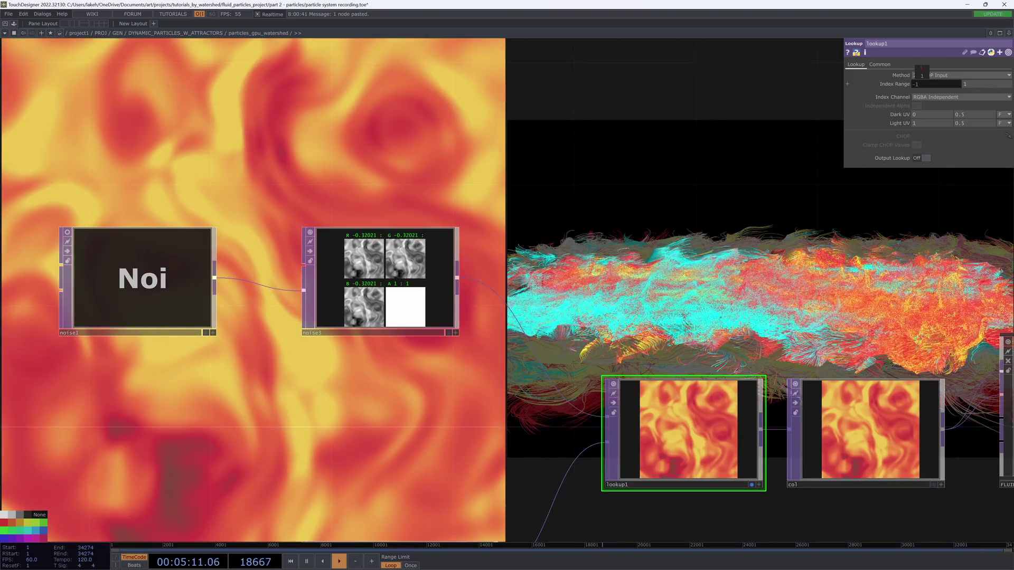
left_click_drag(781, 197, 829, 227)
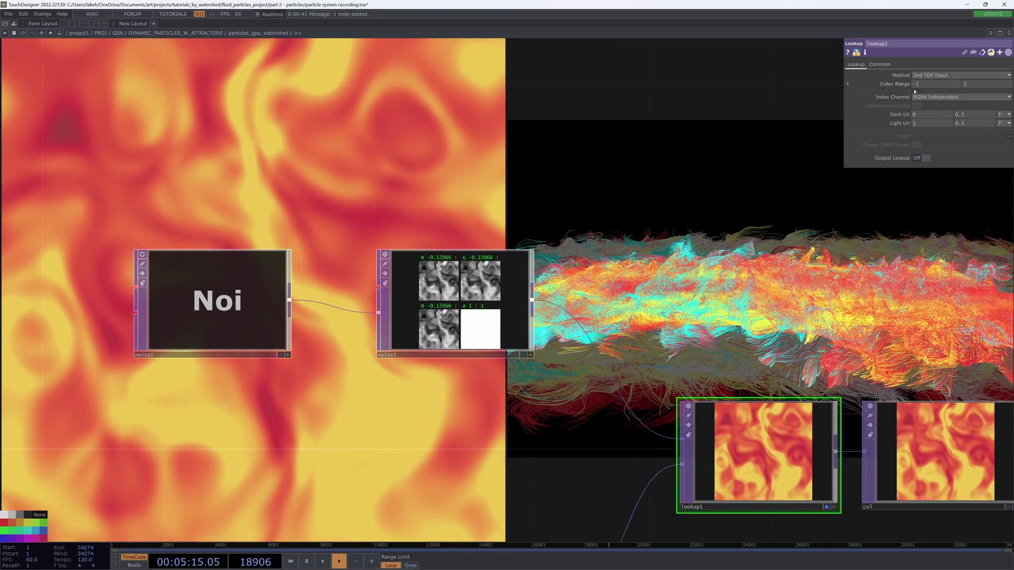
left_click_drag(713, 204, 699, 210)
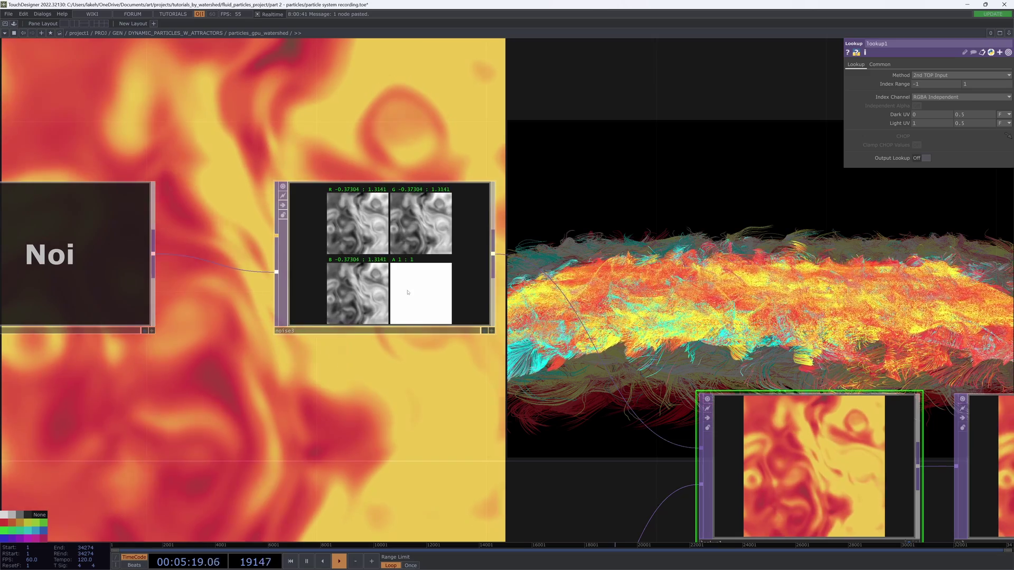
Step: Disconnect noise1 from noise3 and examine noise3's own channel ranges and common settings
left_click_drag(438, 434, 544, 365)
left_click(510, 190)
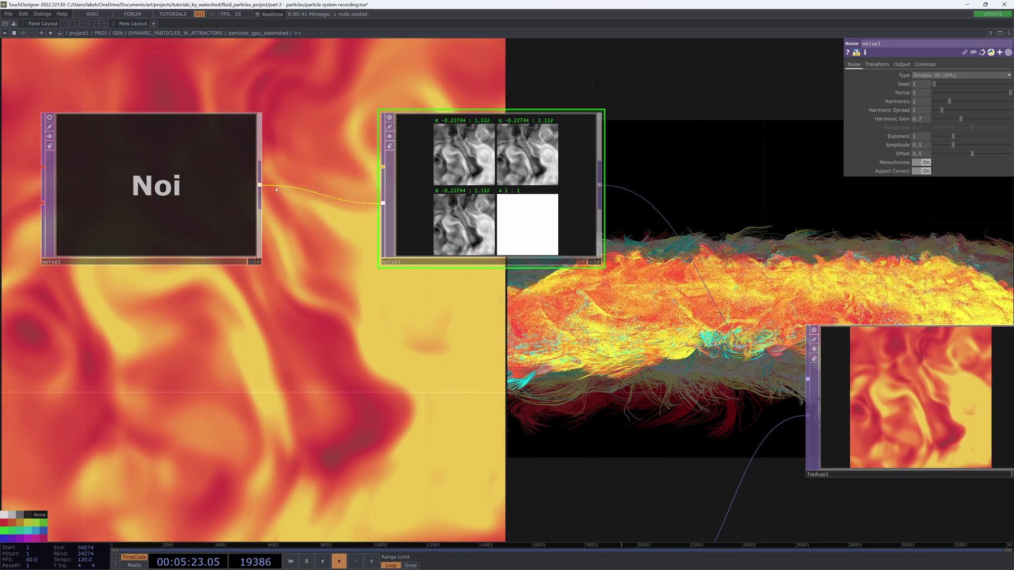
left_click(228, 186)
left_click(491, 228)
scroll(491, 228, "down", 3)
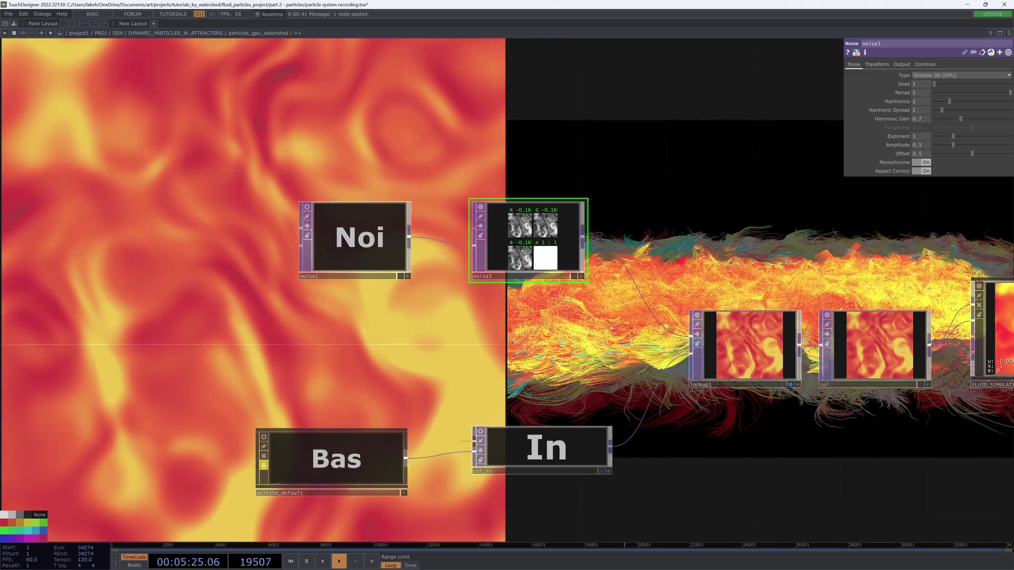
right_click(471, 206)
left_click(484, 227)
left_click_drag(473, 226, 463, 241)
left_click_drag(397, 236, 374, 258)
scroll(607, 222, "up", 3)
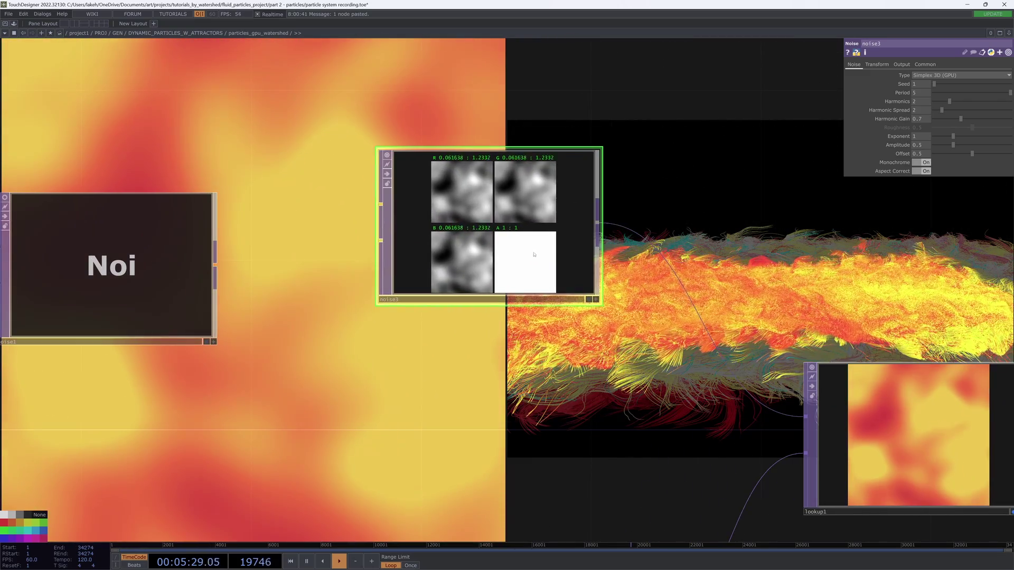
left_click(925, 65)
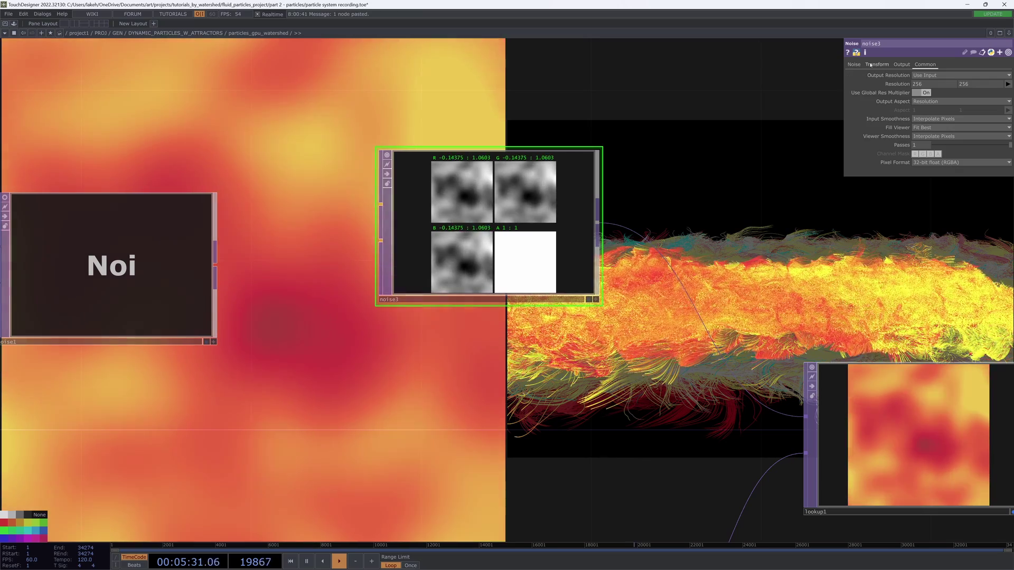
Step: Set noise3's amplitude to 1 and its offset to 0.5
left_click(853, 64)
left_click_drag(962, 148, 1010, 145)
scroll(741, 232, "down", 3)
left_click_drag(741, 232, 626, 268)
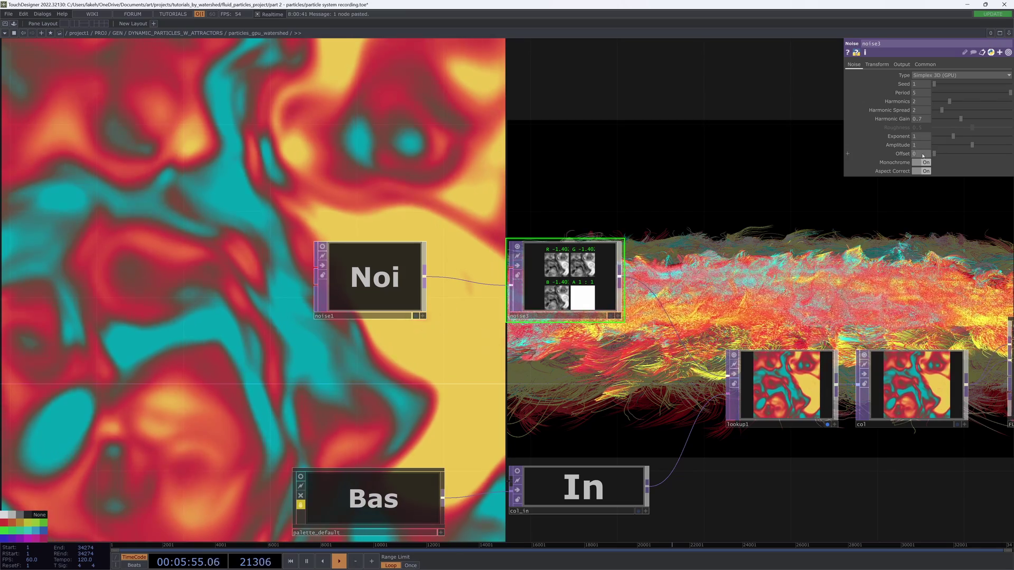
key("Return")
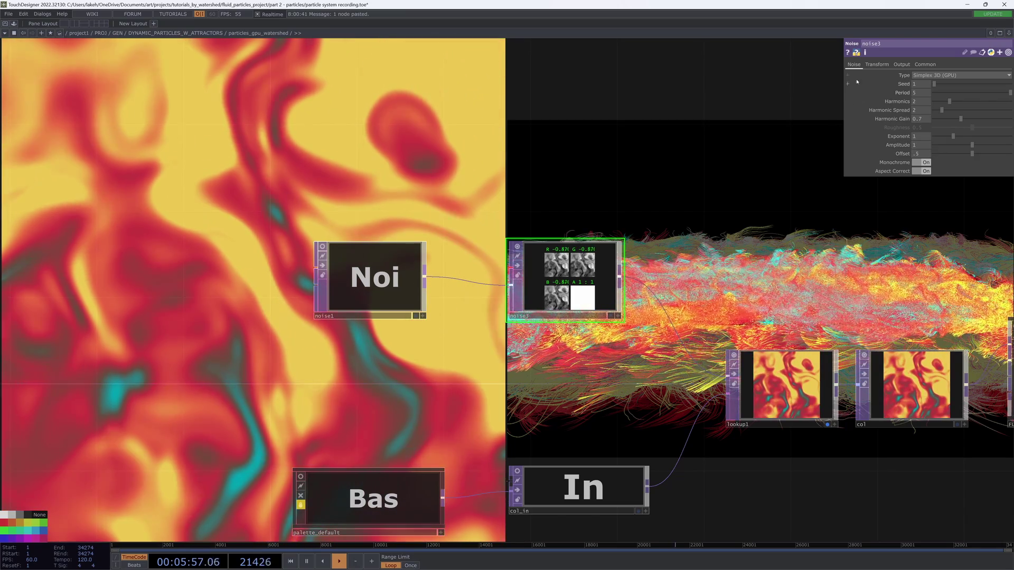
left_click(875, 65)
Step: Set lookup1's index channel to Luminance
left_click(766, 411)
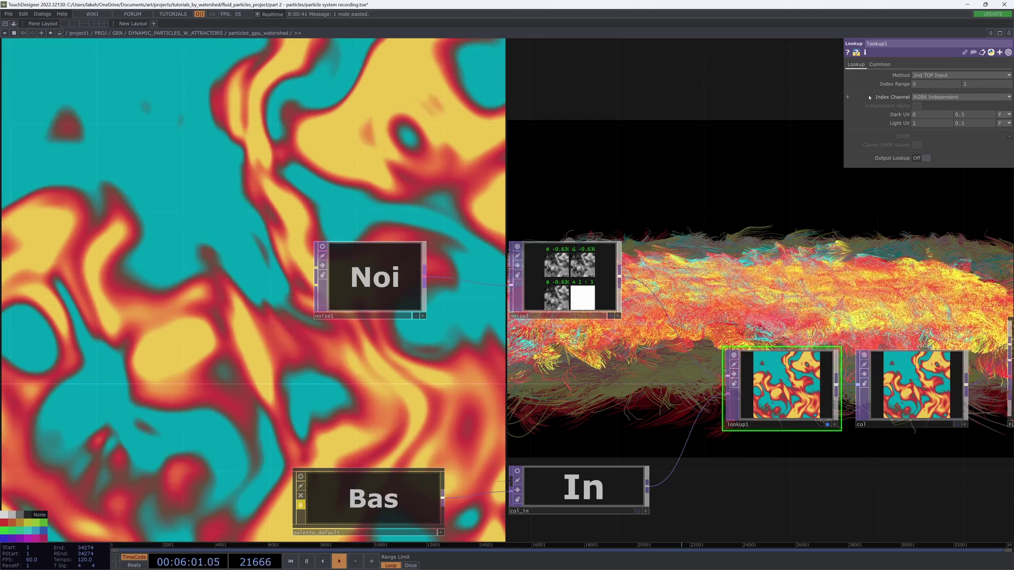
left_click(937, 98)
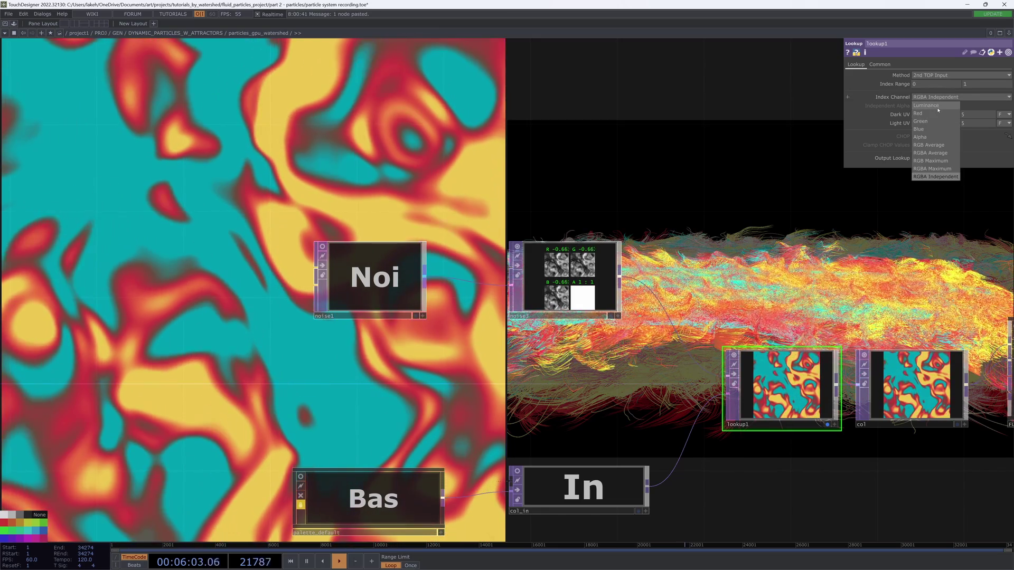
left_click(929, 106)
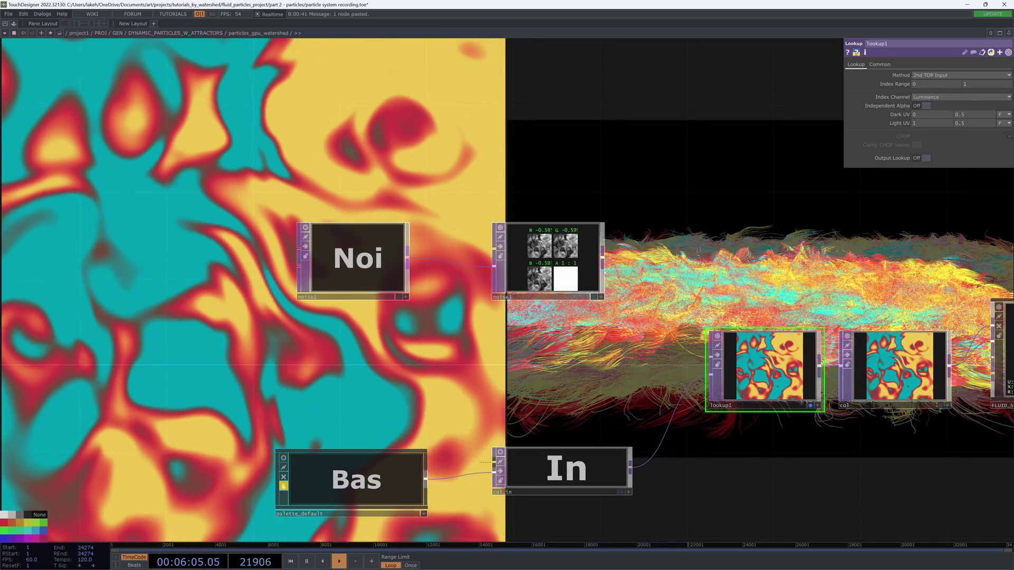
scroll(692, 197, "down", 3)
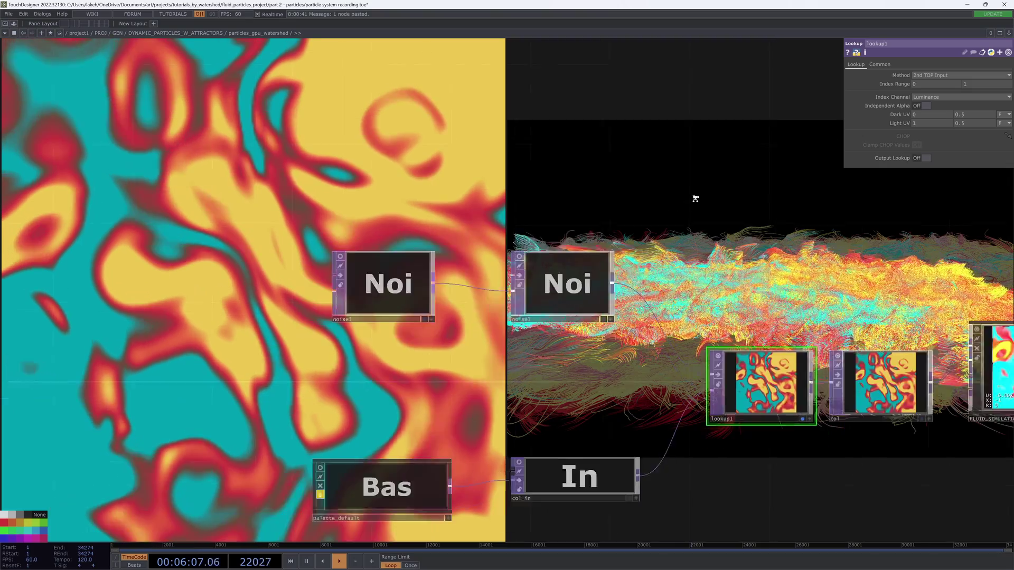
Step: Go up to the parent network to view the particle render, and return inside particles_gpu_watershed
left_click_drag(690, 158, 666, 100)
left_click_drag(708, 417, 673, 380)
left_click_drag(828, 367, 502, 471)
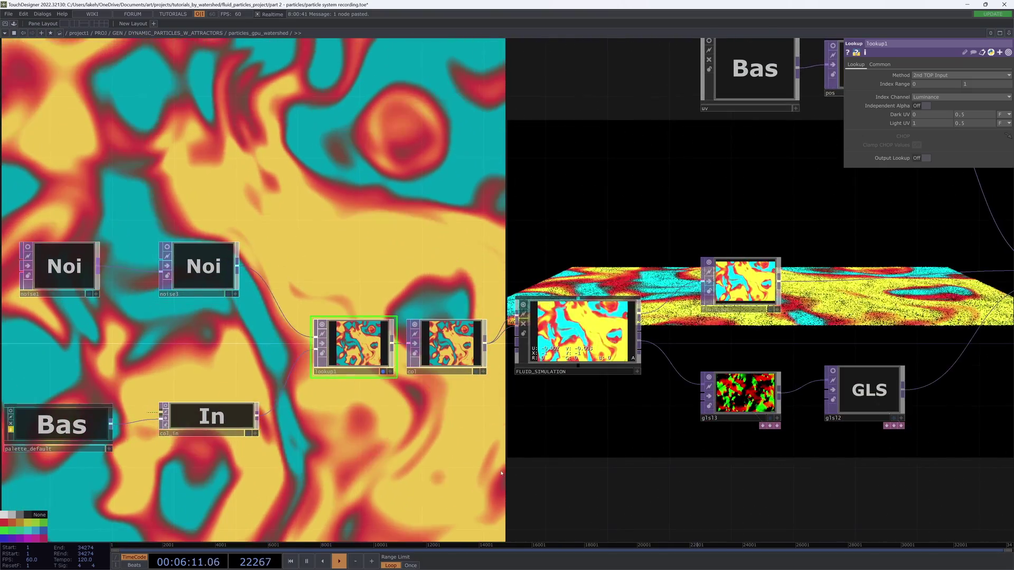
key("u")
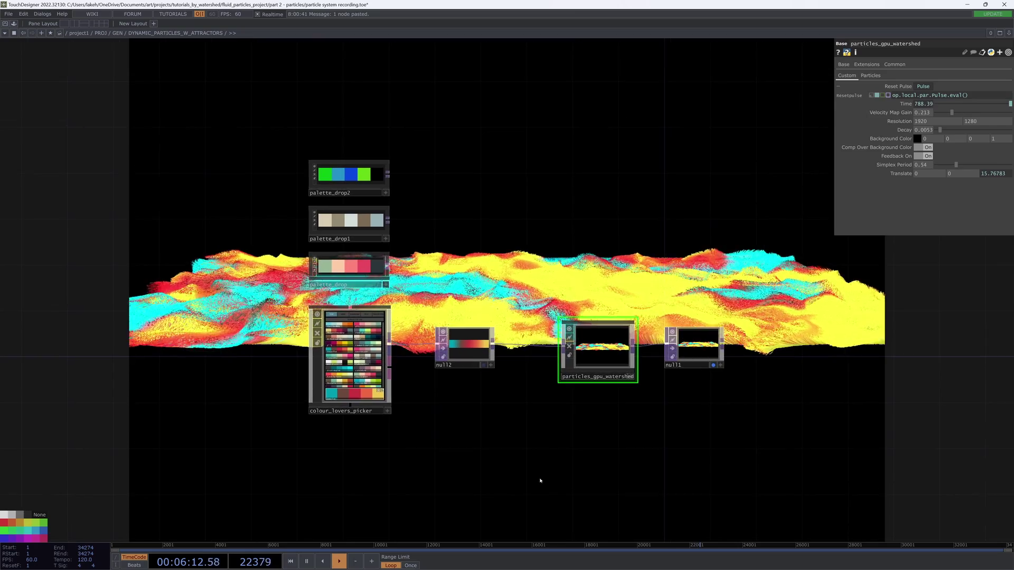
key("i")
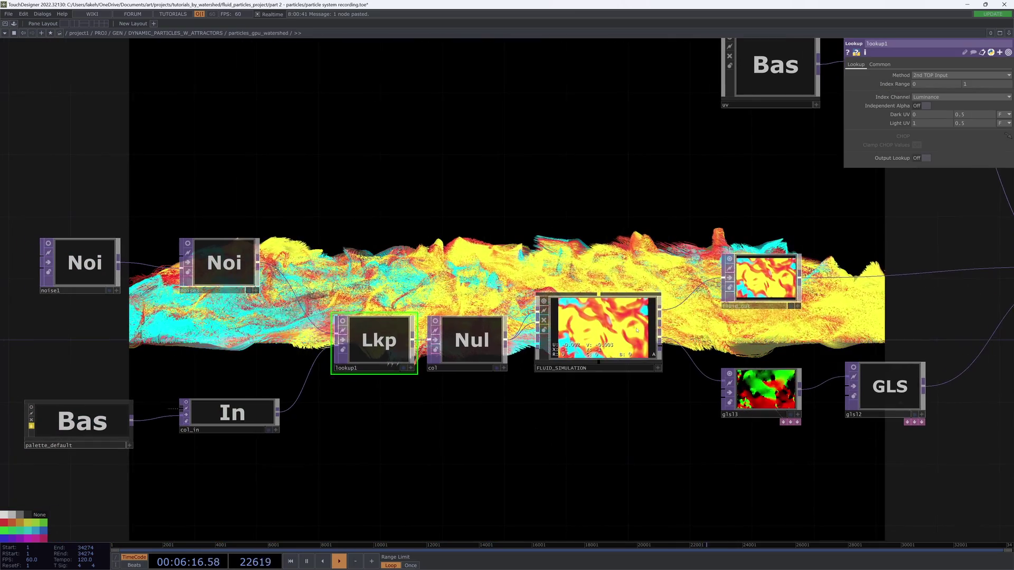
Step: Lower the flow of the FLUID_SIMULATION container to about 0.306
left_click(570, 295)
left_click_drag(585, 258, 524, 308)
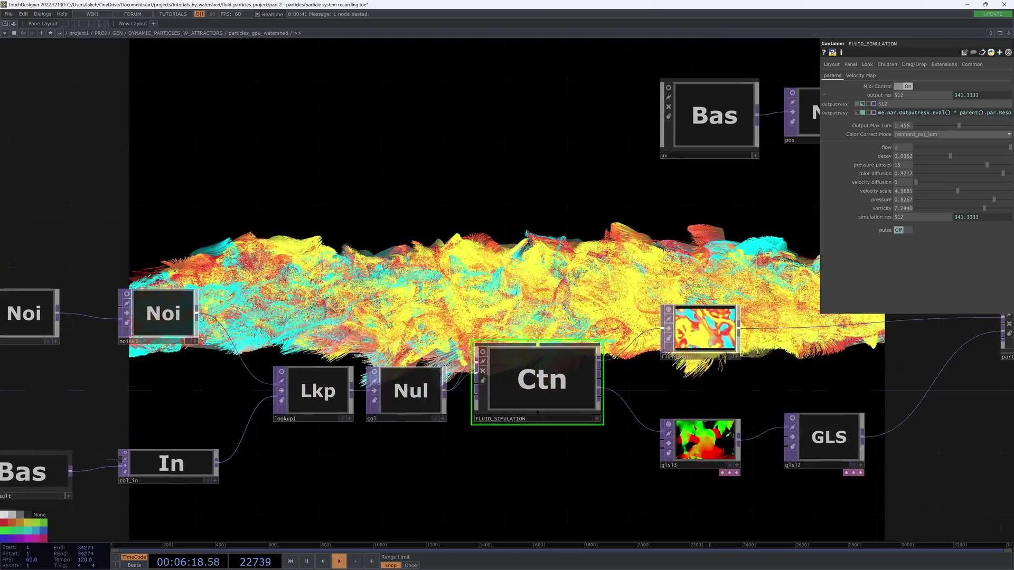
left_click_drag(718, 386, 691, 412)
left_click_drag(490, 330, 570, 308)
scroll(818, 153, "up", 5)
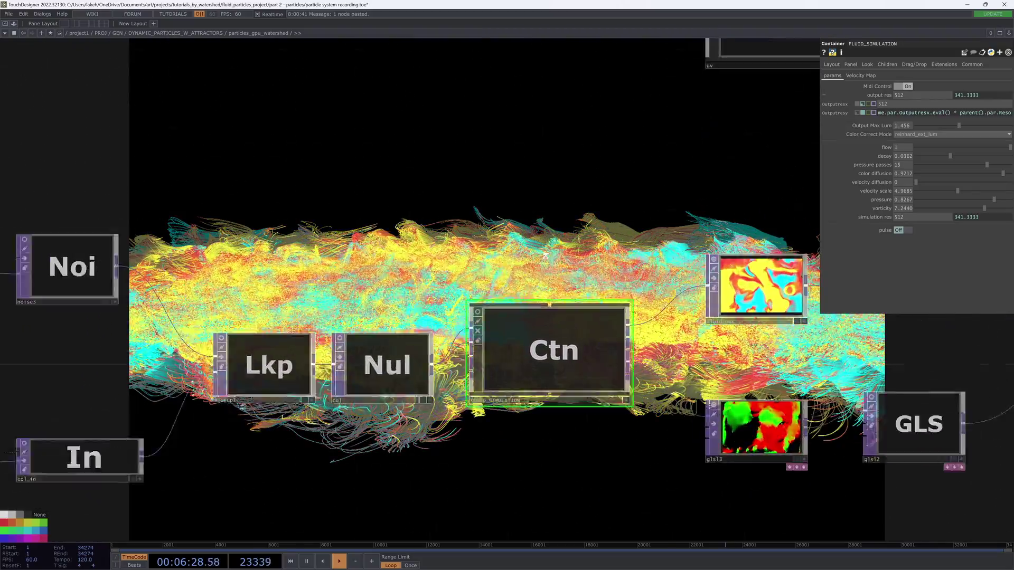
left_click(938, 147)
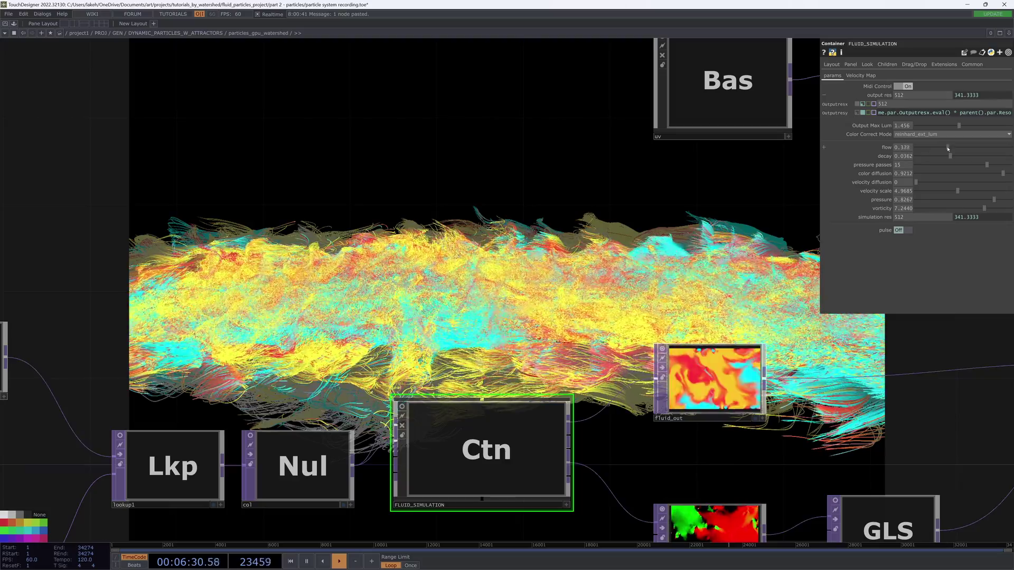
left_click_drag(938, 148, 945, 148)
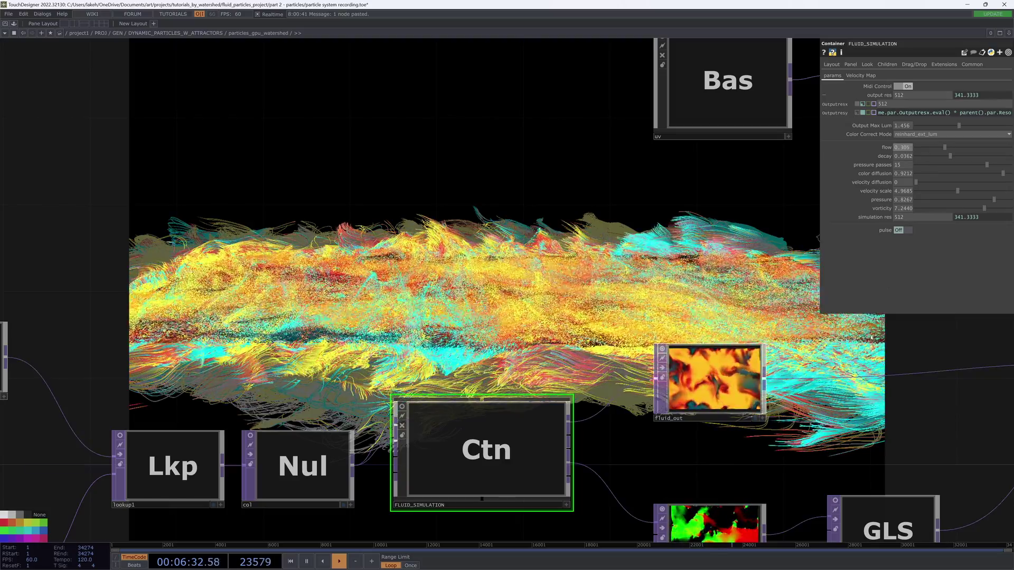
Step: Compare the fluid_out image while adjusting FLUID_SIMULATION's flow to about 0.339
left_click_drag(771, 393, 725, 325)
scroll(708, 322, "up", 5)
scroll(661, 302, "up", 3)
scroll(660, 298, "down", 2)
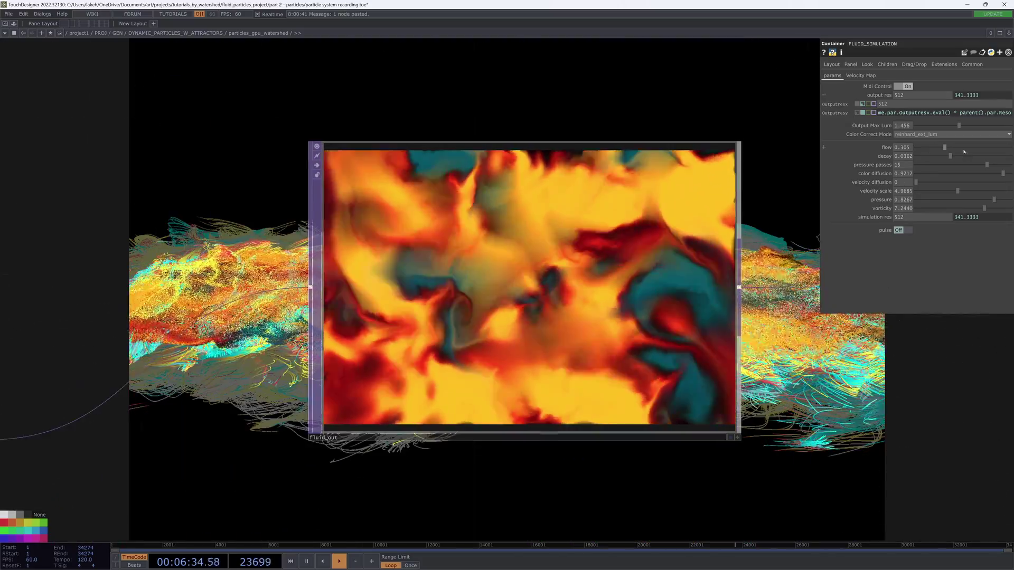
left_click(941, 149)
left_click_drag(940, 148, 948, 148)
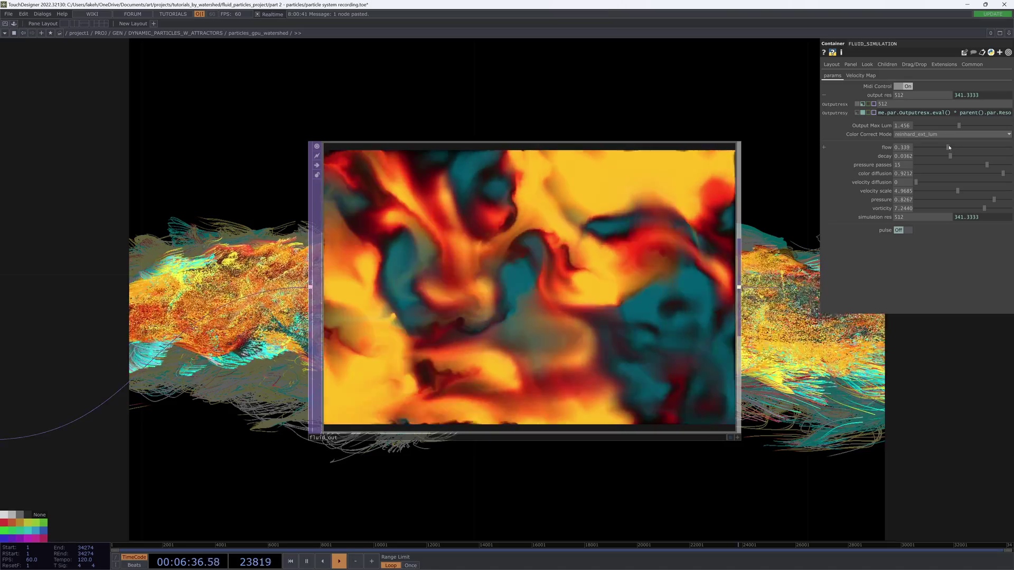
Step: Show the fluid_out TOP as a network background beside the particle render
scroll(720, 335, "down", 3)
left_click(725, 387)
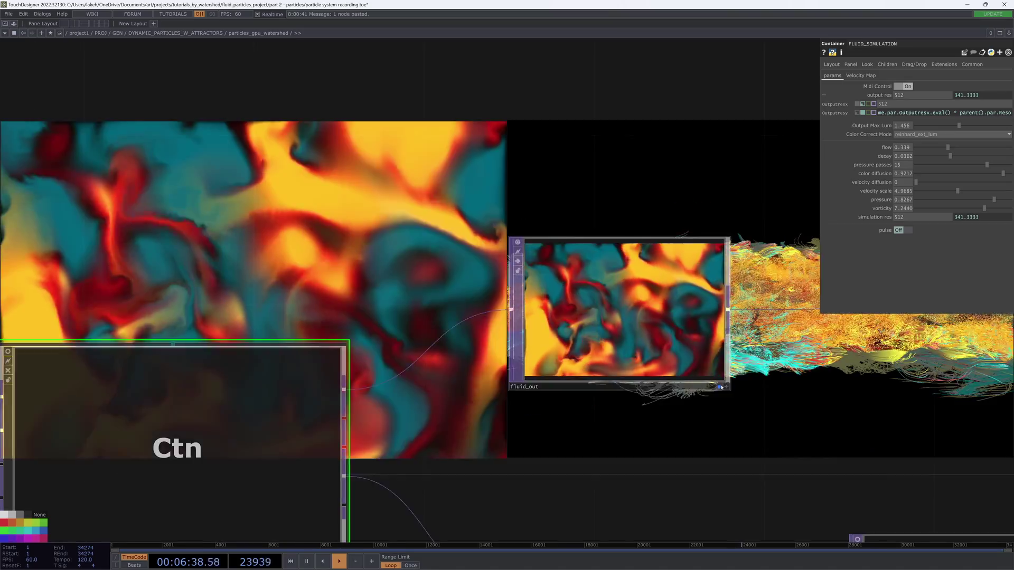
scroll(725, 387, "down", 4)
left_click_drag(653, 229, 593, 346)
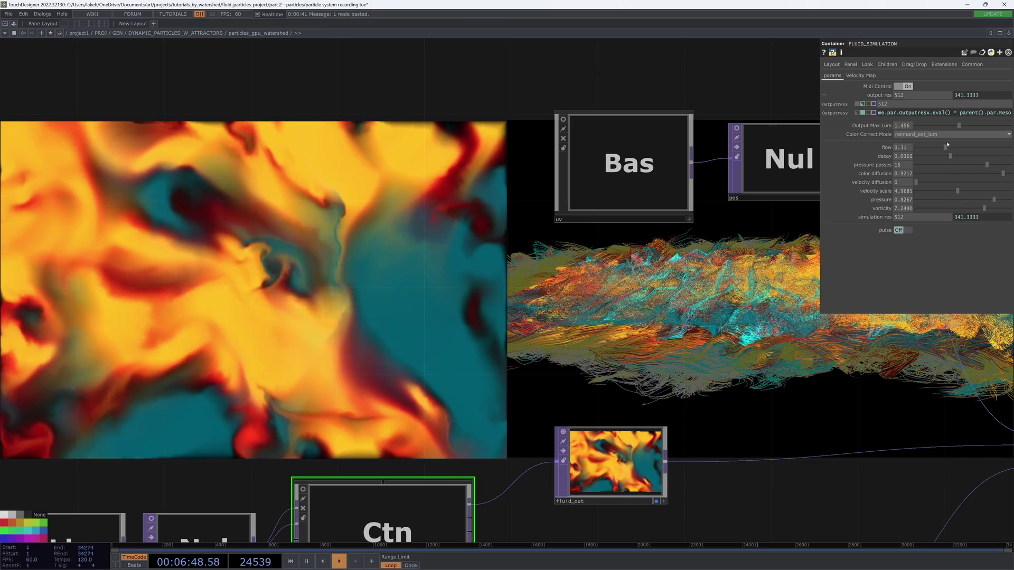
Step: Try the uncharted_tonemap color correct mode on FLUID_SIMULATION with an output max lum of about 1.678
left_click_drag(958, 126, 932, 132)
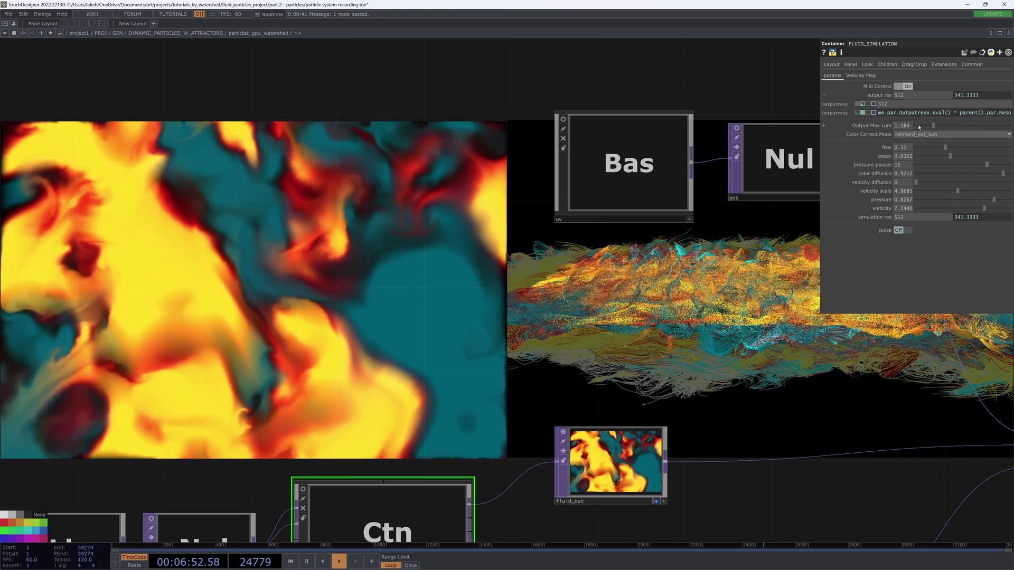
left_click(921, 134)
left_click(924, 165)
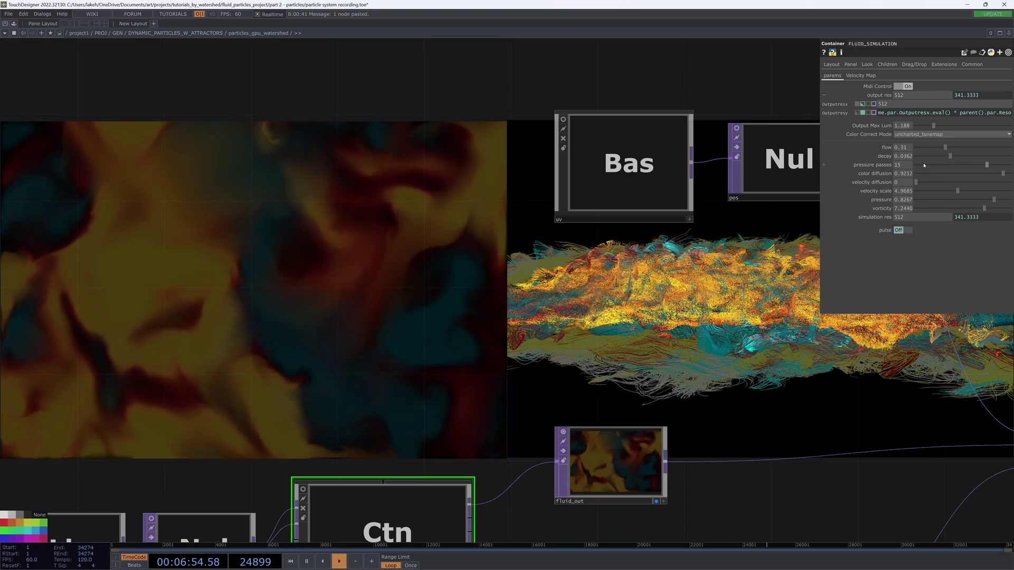
left_click_drag(933, 126, 980, 126)
Step: Try the reinhard_ext color correct mode with an output max lum of about 1.393
left_click(924, 134)
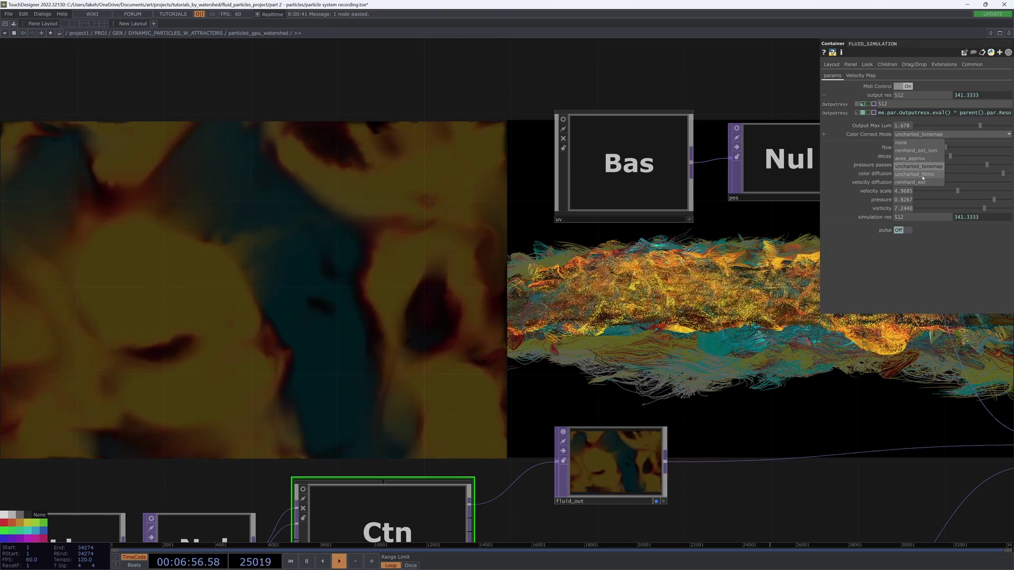
left_click(921, 182)
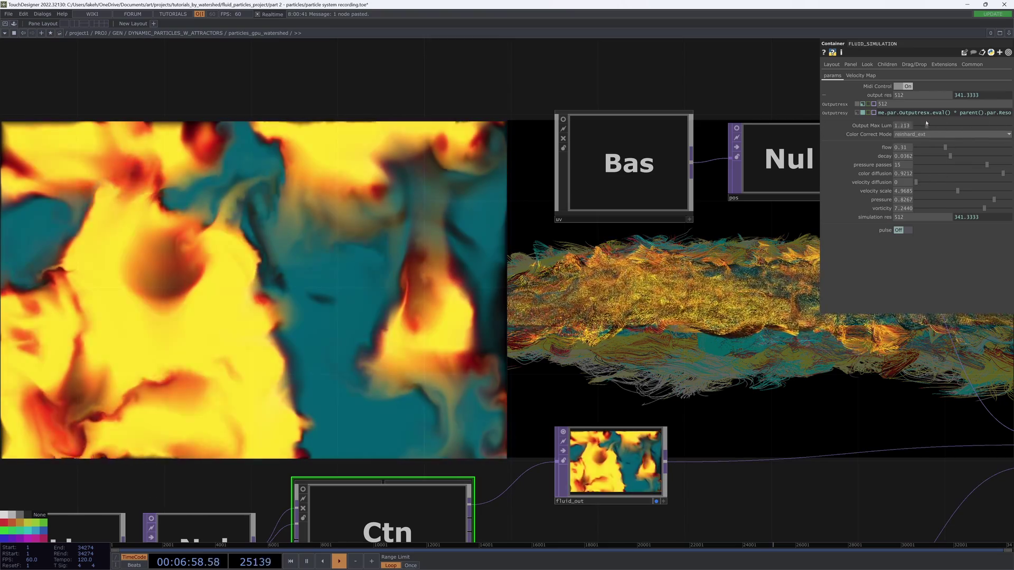
left_click_drag(926, 125, 953, 126)
Step: Set FLUID_SIMULATION's color correct mode to reinhard_ext_lum and its output max lum to about 1.268
left_click(945, 134)
left_click(948, 138)
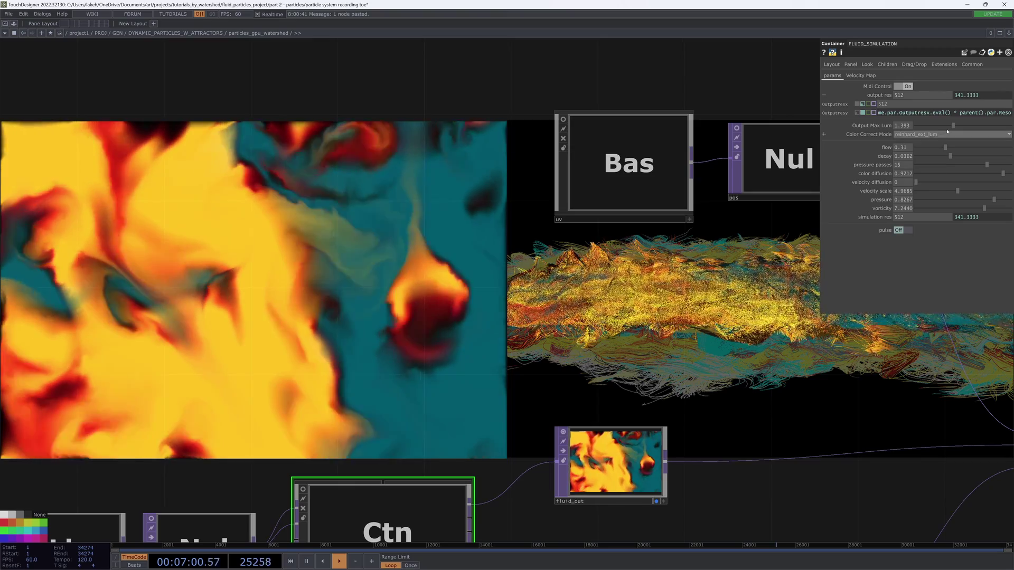
left_click(947, 125)
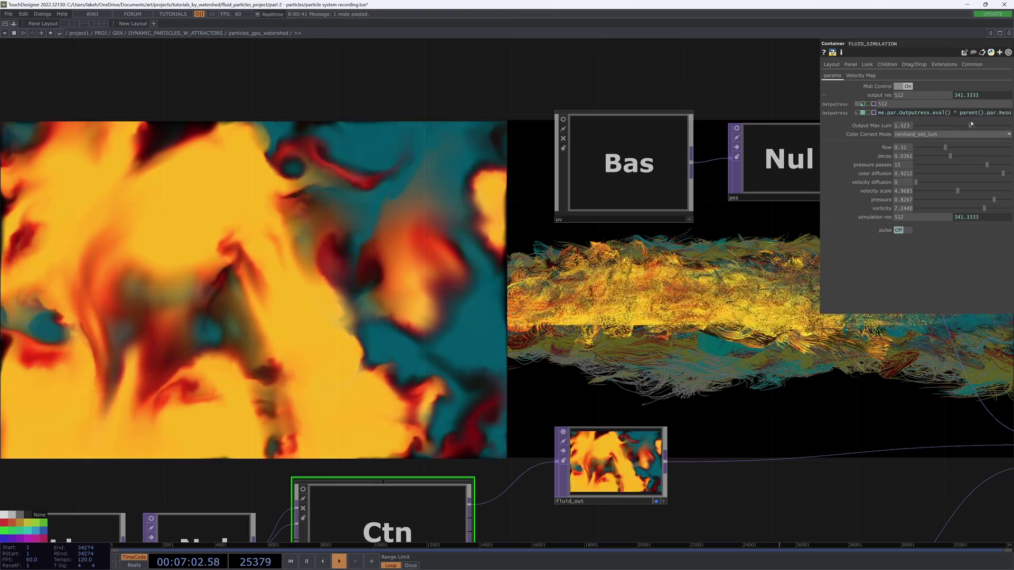
left_click_drag(971, 124, 928, 128)
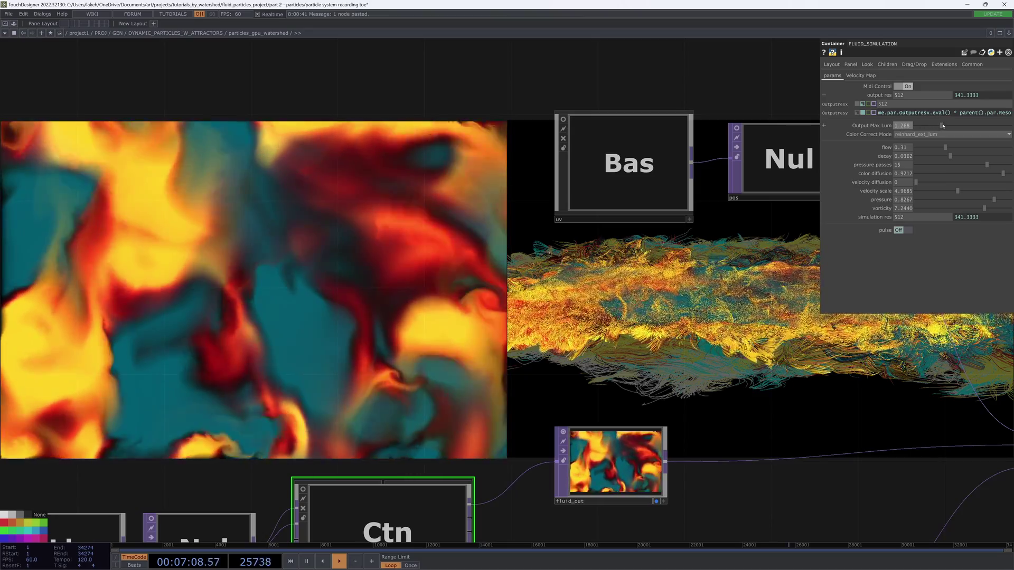
Step: Set FLUID_SIMULATION's velocity diffusion to 0.31, decay to about 0.0109 and color diffusion to 0
left_click_drag(778, 298, 734, 154)
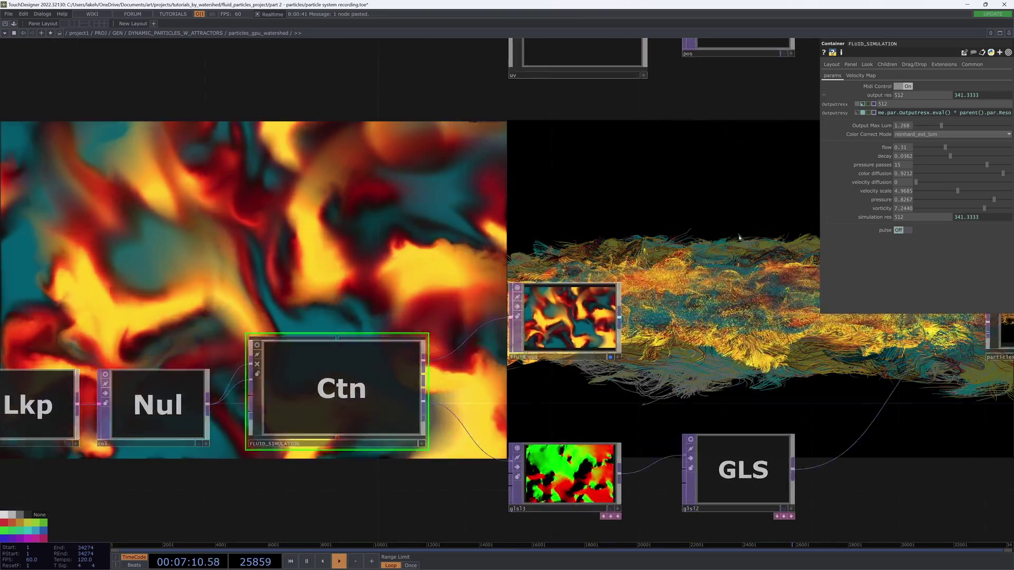
scroll(738, 233, "down", 3)
left_click_drag(730, 289, 742, 316)
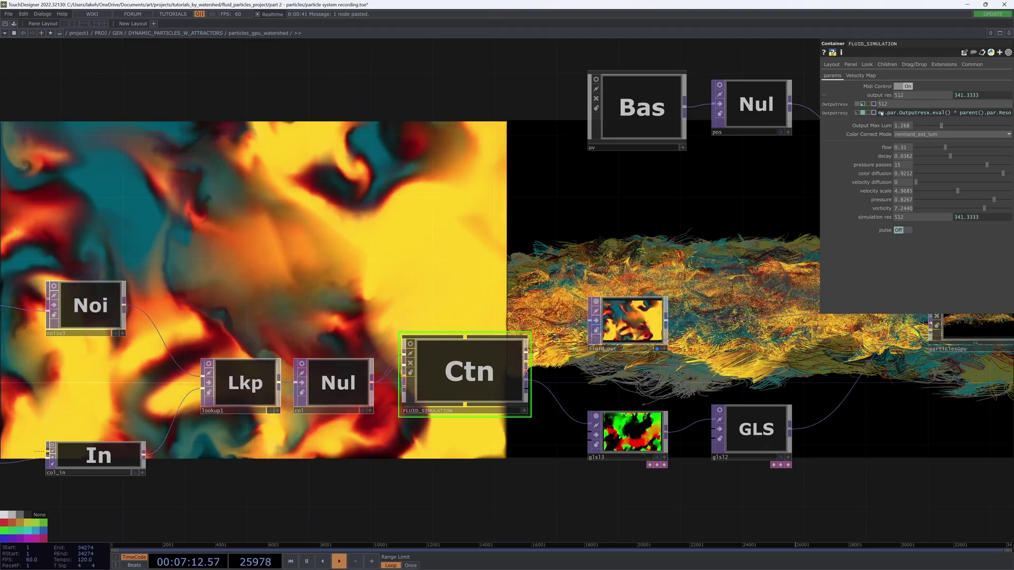
left_click_drag(139, 276, 274, 296)
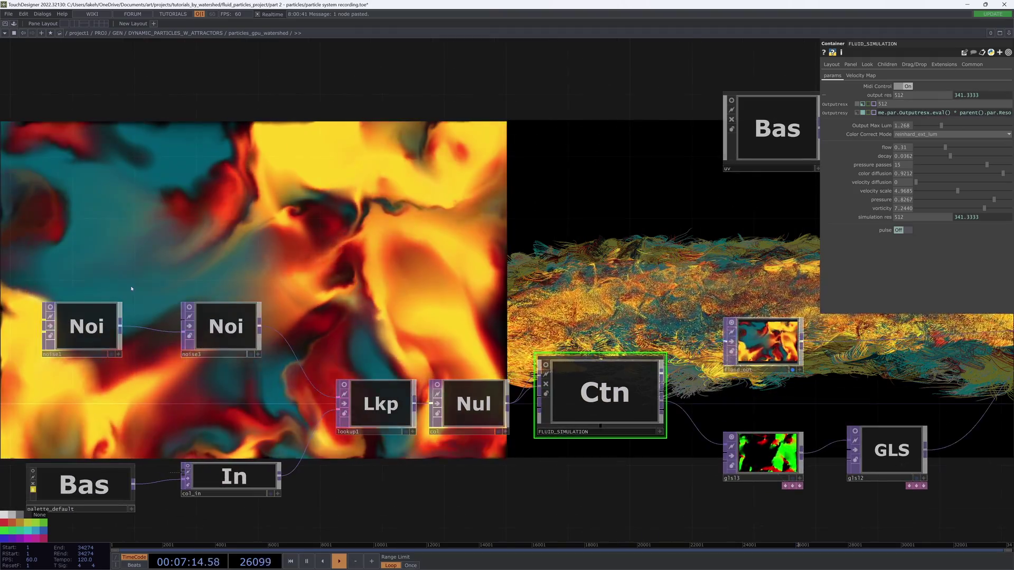
left_click_drag(784, 390, 654, 372)
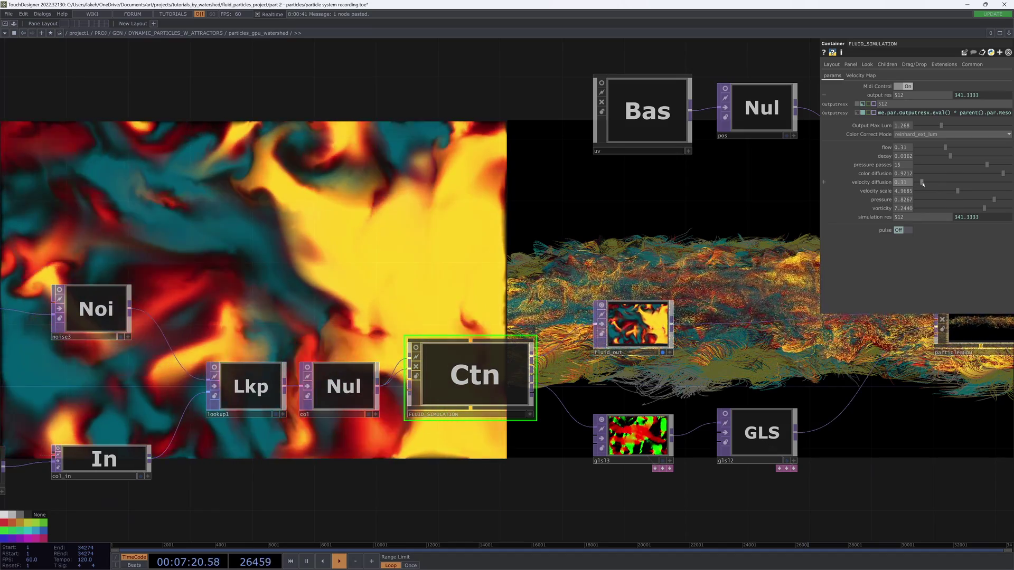
left_click_drag(936, 157, 926, 160)
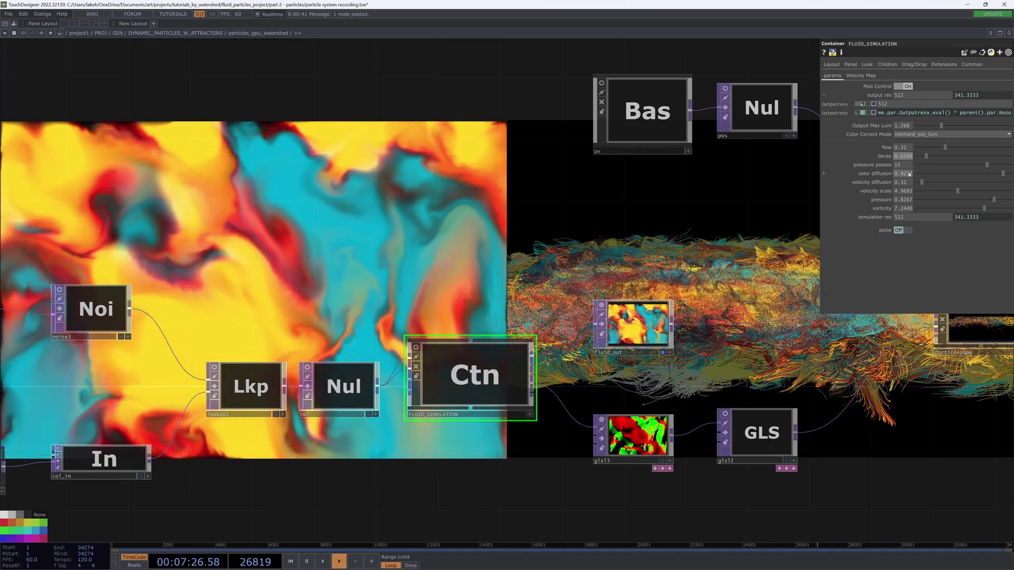
left_click_drag(928, 175, 853, 190)
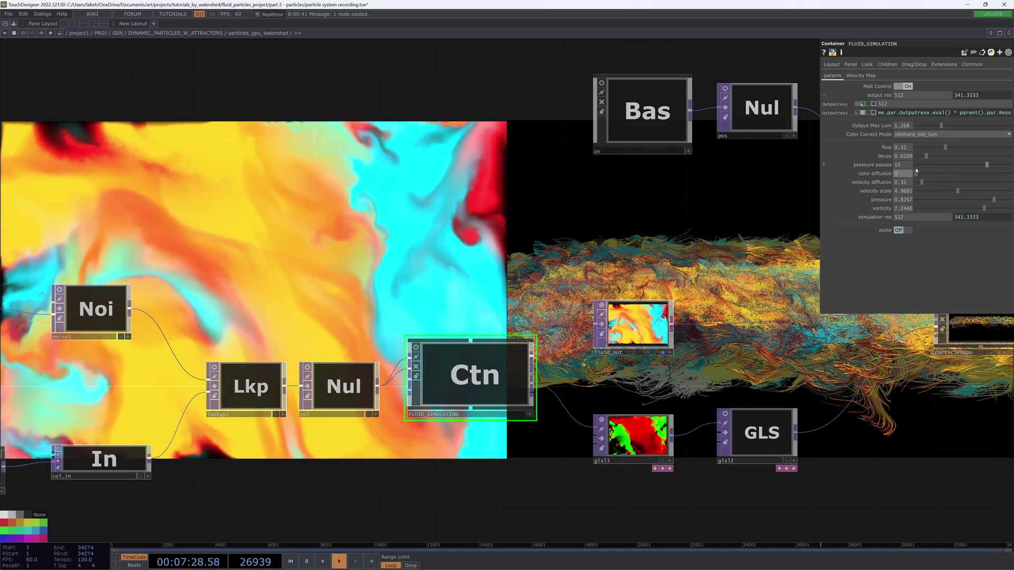
Step: Try FLUID_SIMULATION with a high pressure passes value of 50 and a low value of 1
type("50")
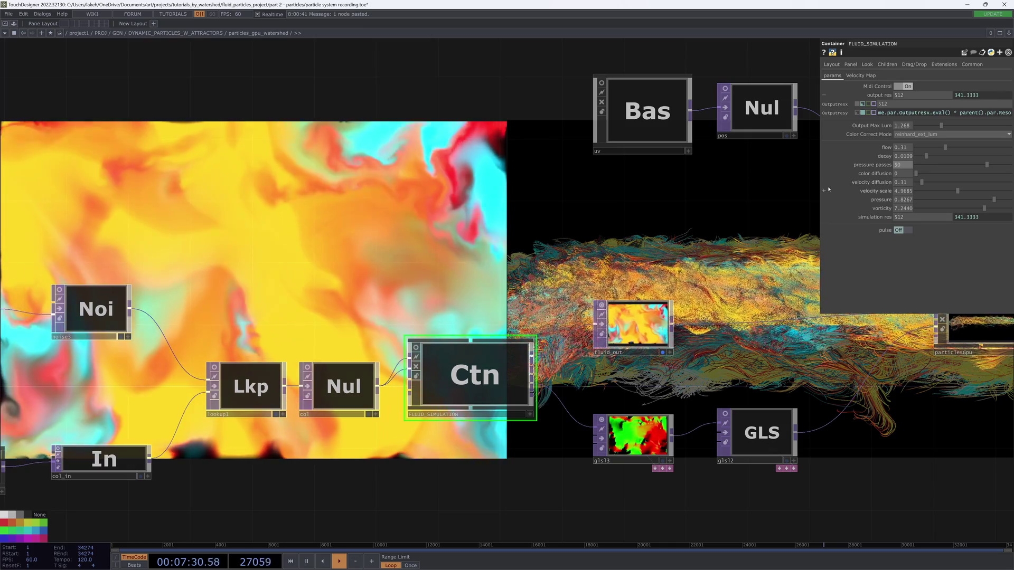
key("Return")
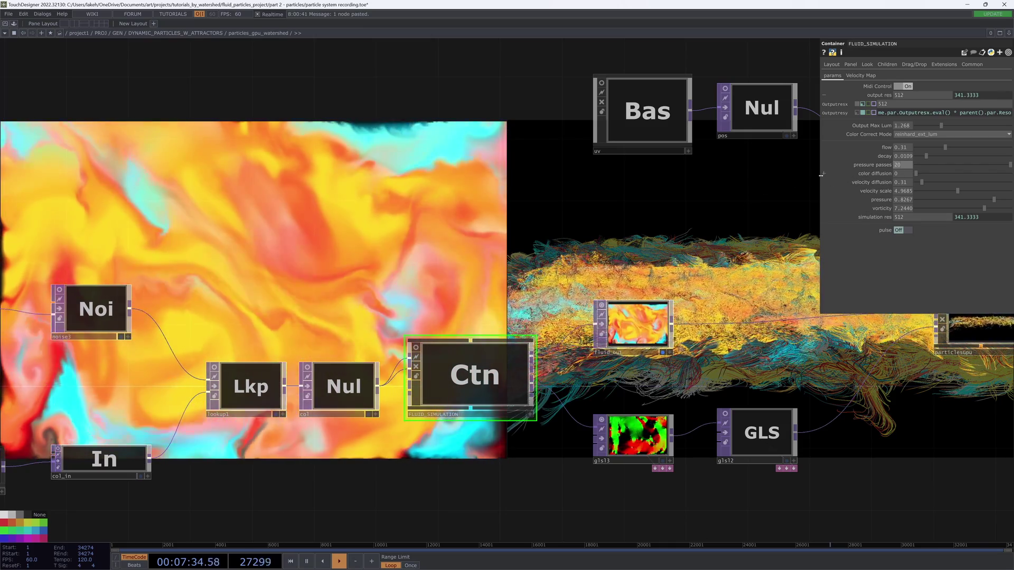
left_click(747, 196)
left_click_drag(740, 198, 712, 294)
left_click(901, 166)
type("1")
key("Return")
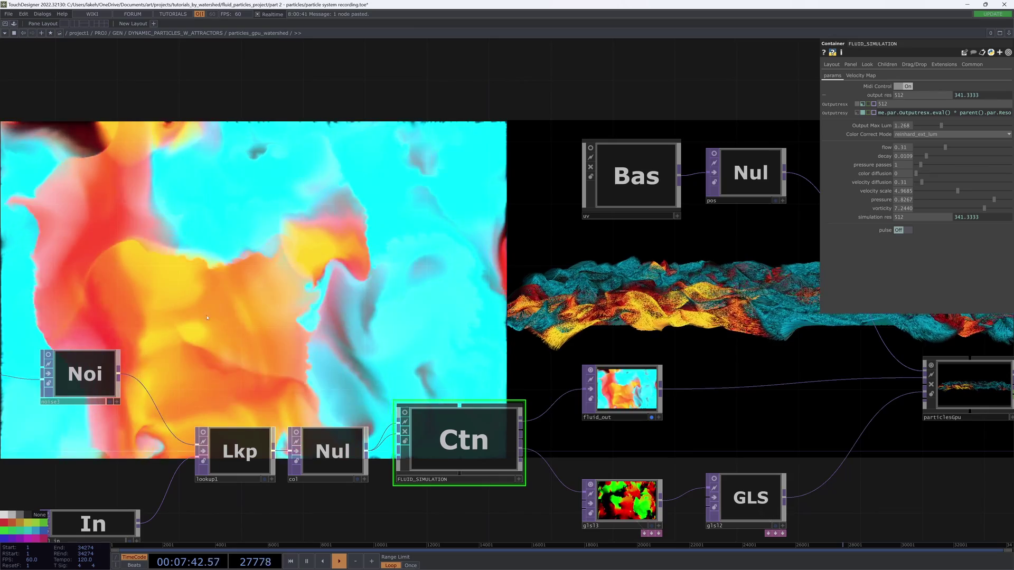
Step: Set FLUID_SIMULATION's pressure passes to 20
left_click(903, 165)
type("20")
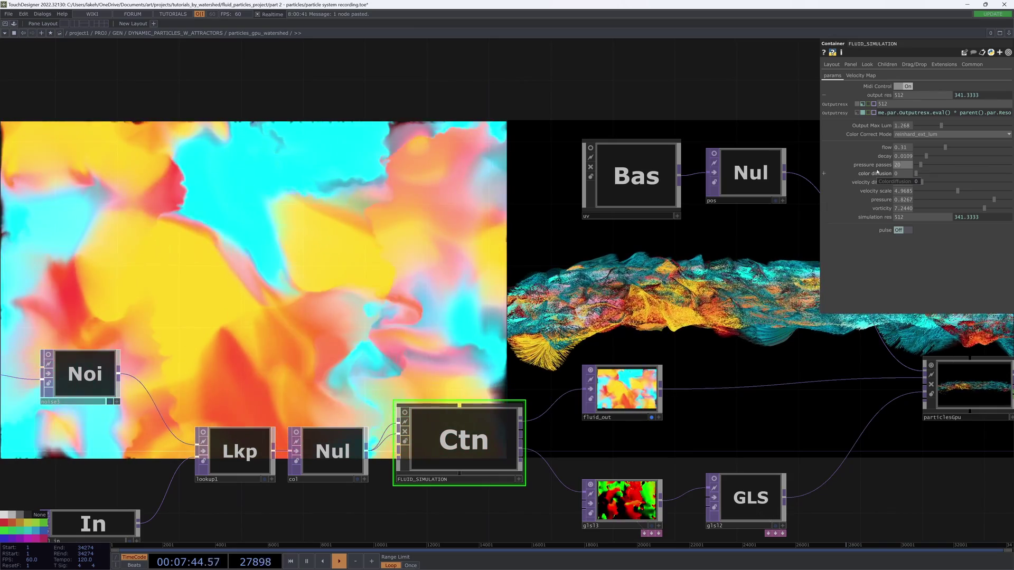
key("Return")
Step: Reduce FLUID_SIMULATION's velocity scale to 1
left_click_drag(654, 265, 686, 244)
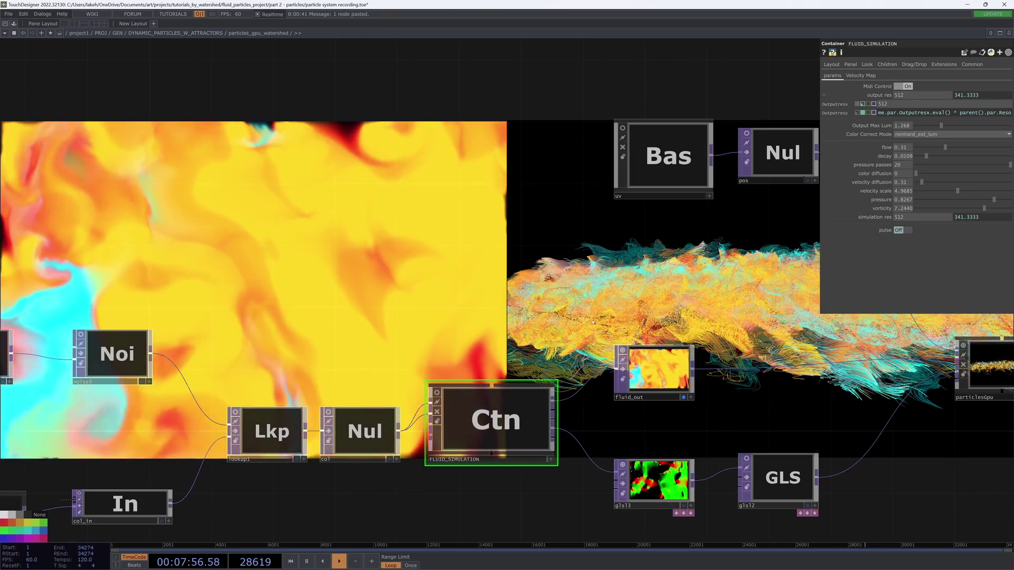
scroll(592, 321, "down", 5)
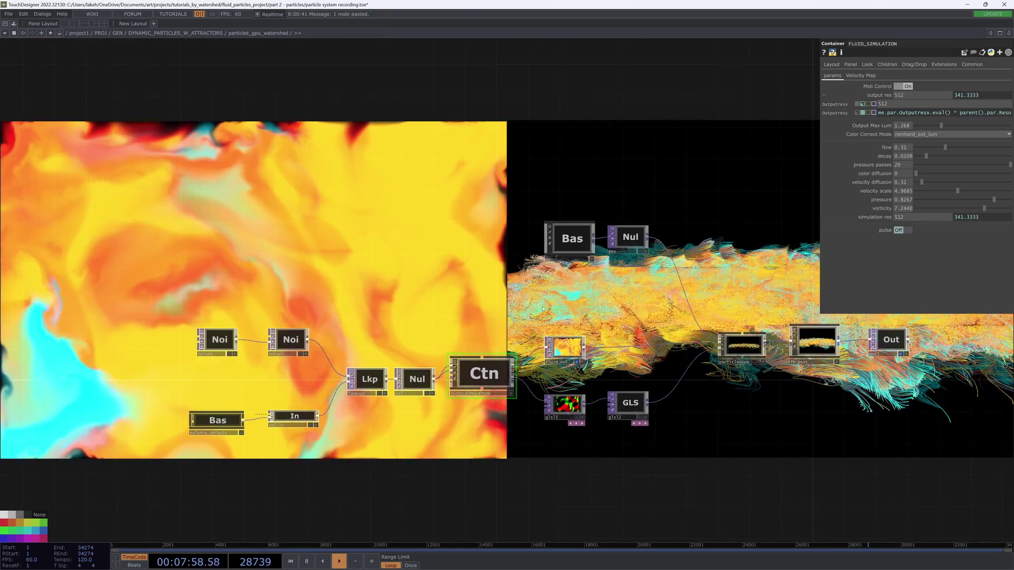
left_click_drag(543, 309, 519, 309)
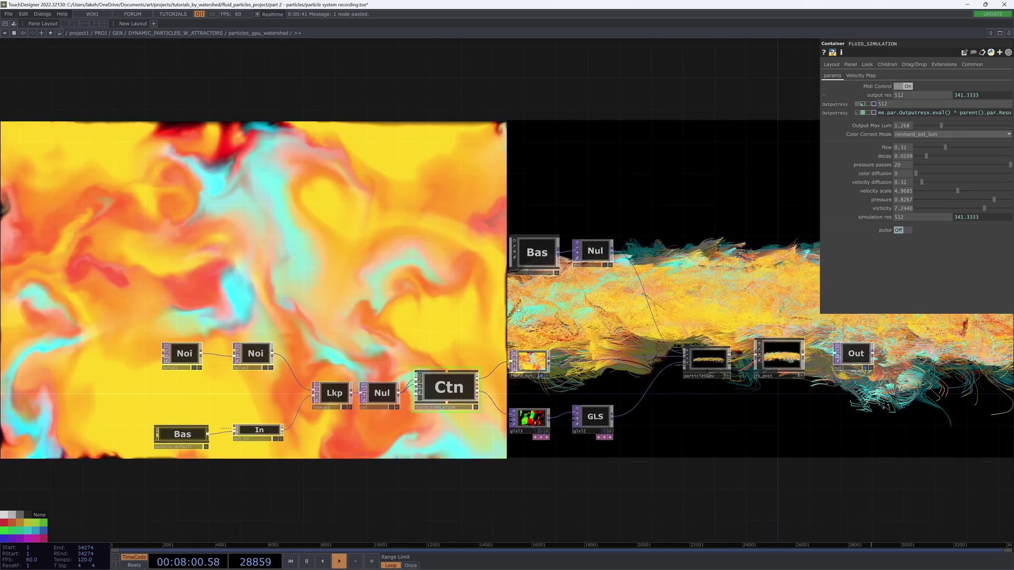
scroll(409, 373, "up", 2)
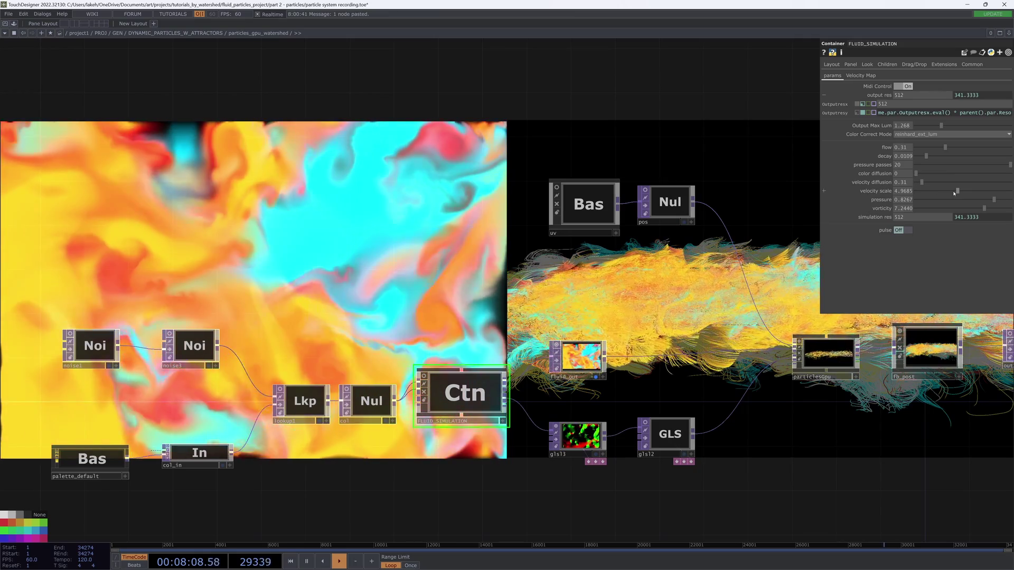
left_click_drag(953, 194, 916, 193)
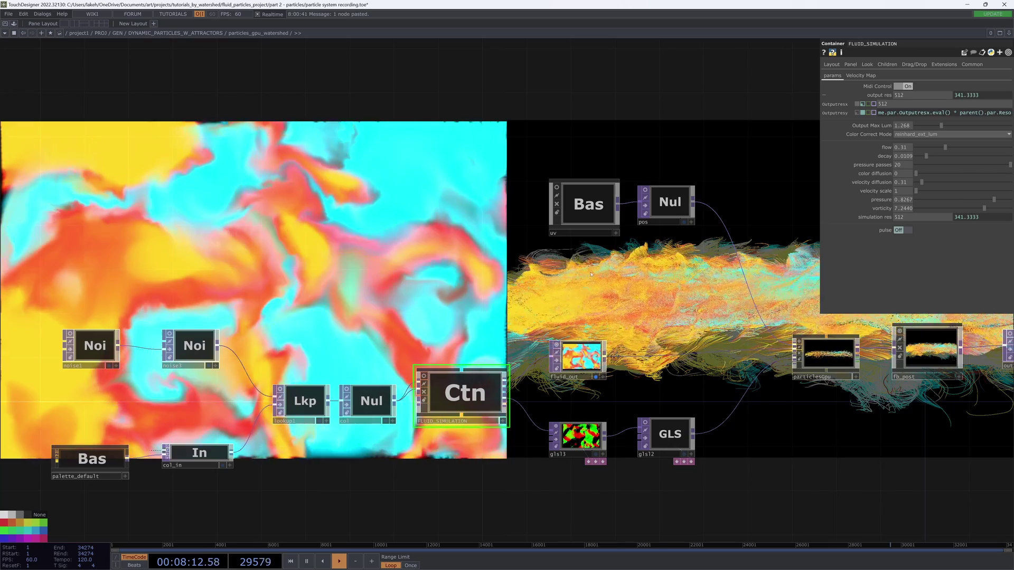
Step: Set FLUID_SIMULATION's pressure to about 0.802 and its vorticity to about 7.91
key("r")
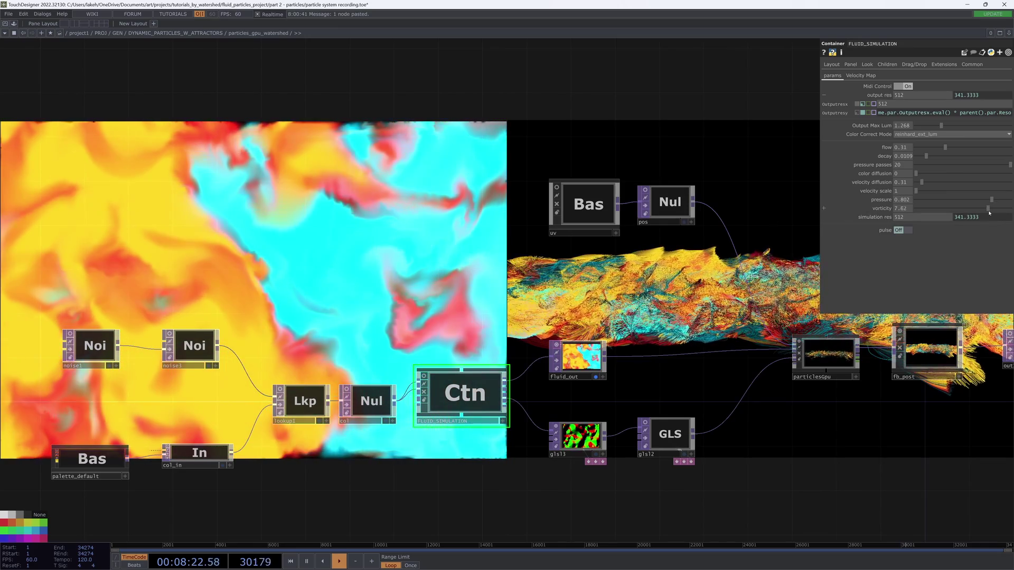
left_click_drag(988, 211, 991, 212)
left_click_drag(633, 299, 637, 321)
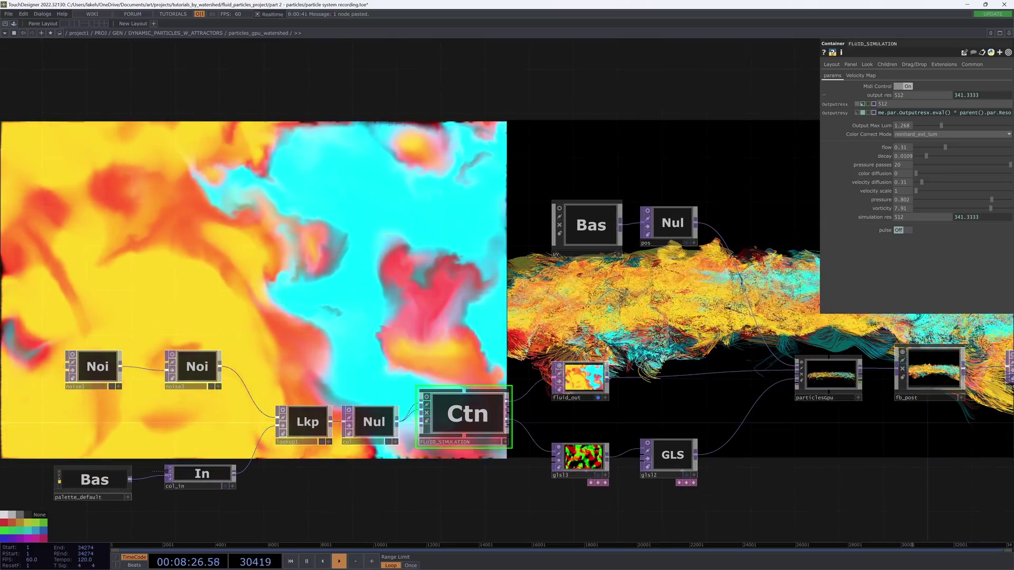
Step: Stop displaying fluid_out in the network background, leaving only the particle render from out1
left_click(598, 398)
left_click_drag(618, 321, 166, 396)
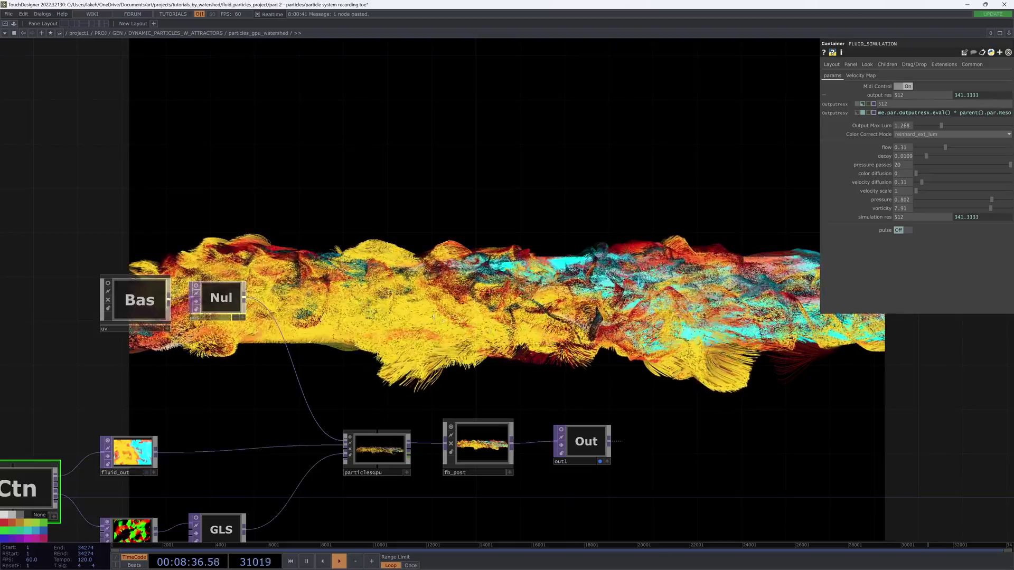
left_click_drag(582, 325, 716, 304)
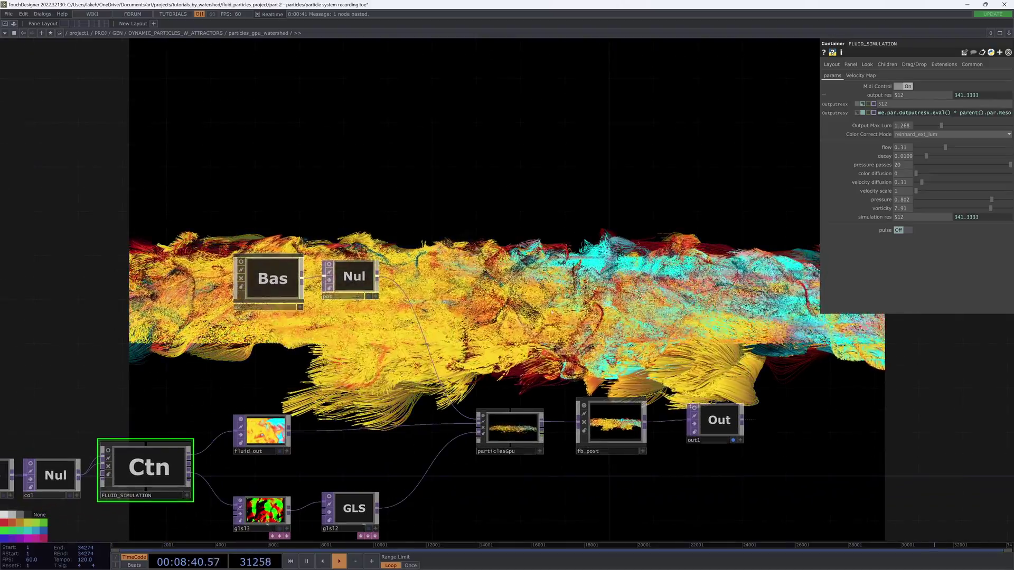
left_click_drag(539, 341, 898, 220)
Step: Turn on the viewer of the col Null TOP that feeds FLUID_SIMULATION
scroll(616, 313, "up", 6)
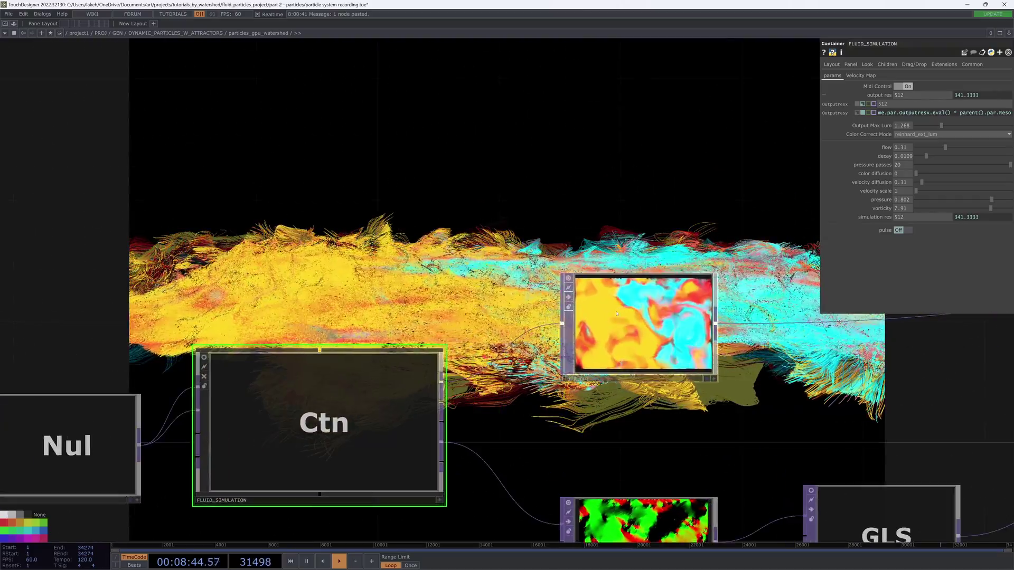
scroll(616, 313, "down", 2)
left_click_drag(544, 322, 666, 335)
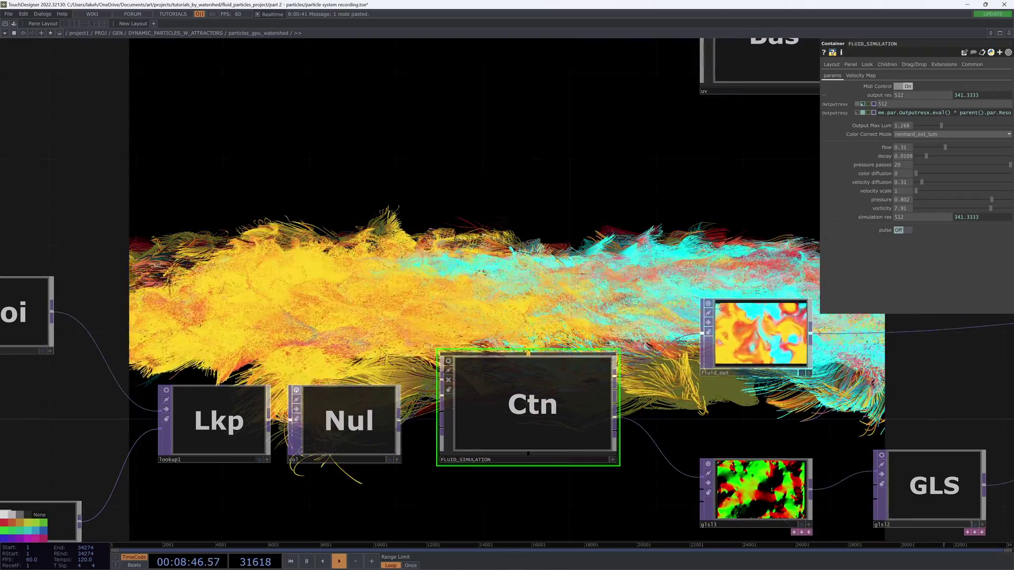
left_click(297, 391)
Step: Add a Select TOP above fluid_out that references the col Null TOP
left_click_drag(629, 277, 453, 325)
scroll(417, 279, "down", 2)
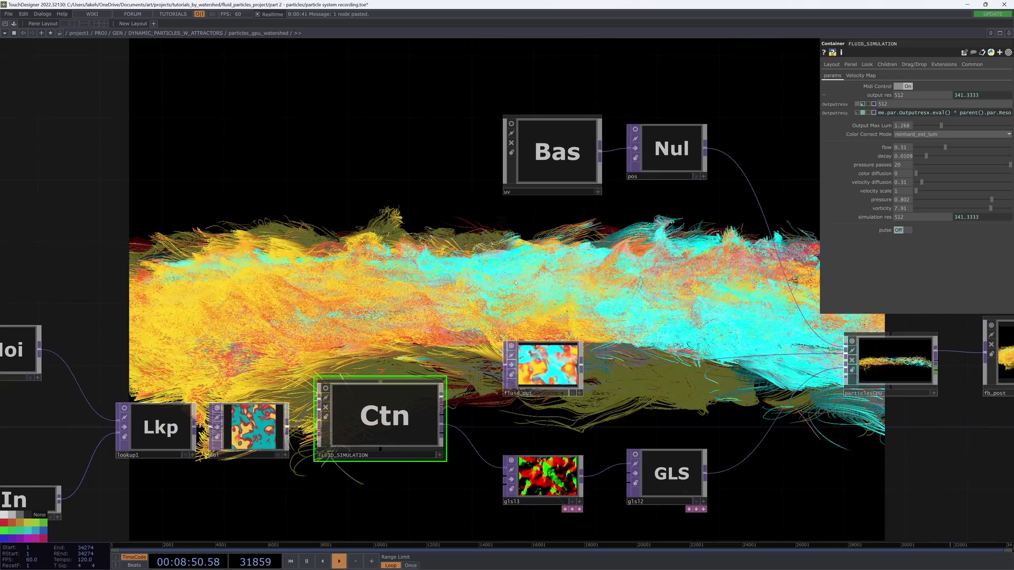
key("Tab")
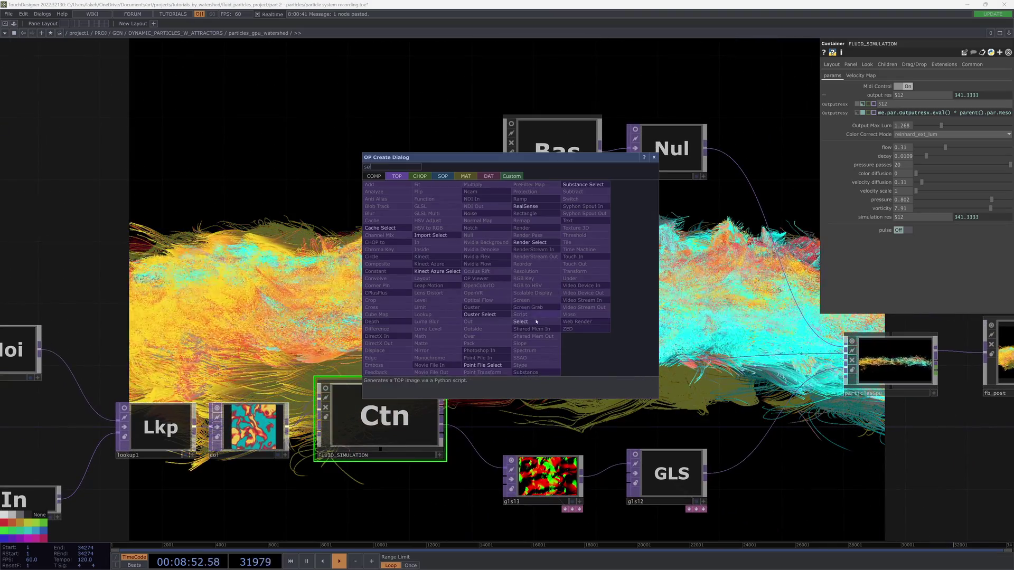
left_click(520, 321)
left_click(535, 289)
left_click_drag(246, 421, 550, 296)
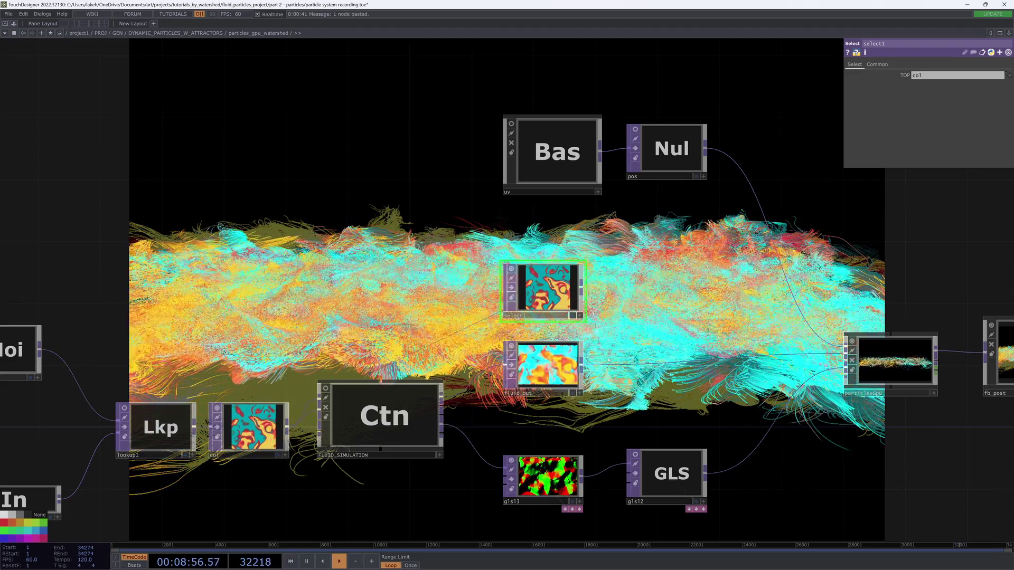
Step: Try feeding select1 into particlesGpu in place of fluid_out to compare the raw palette colors with the fluid colors
left_click_drag(680, 291, 653, 306)
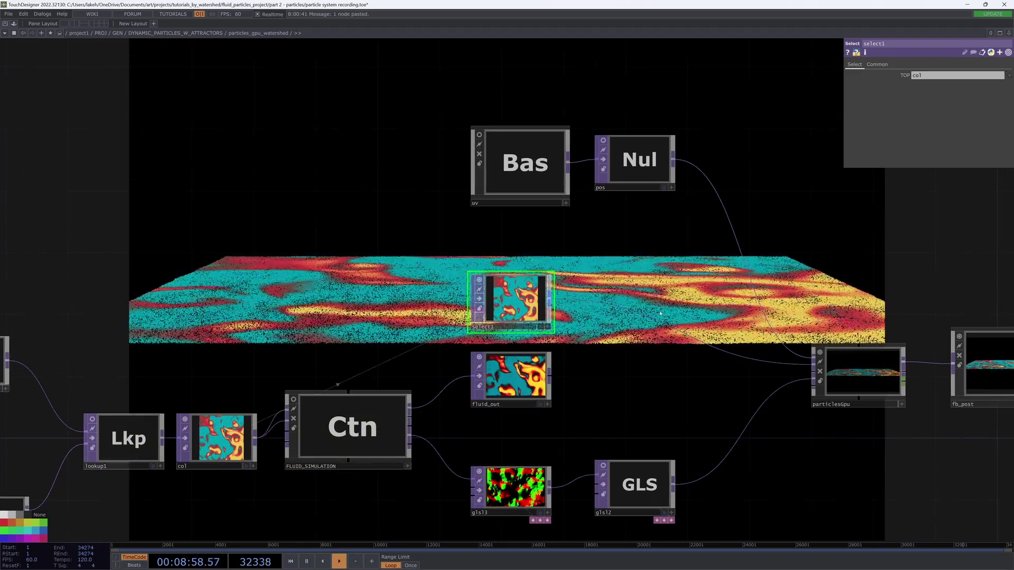
left_click_drag(658, 347, 681, 404)
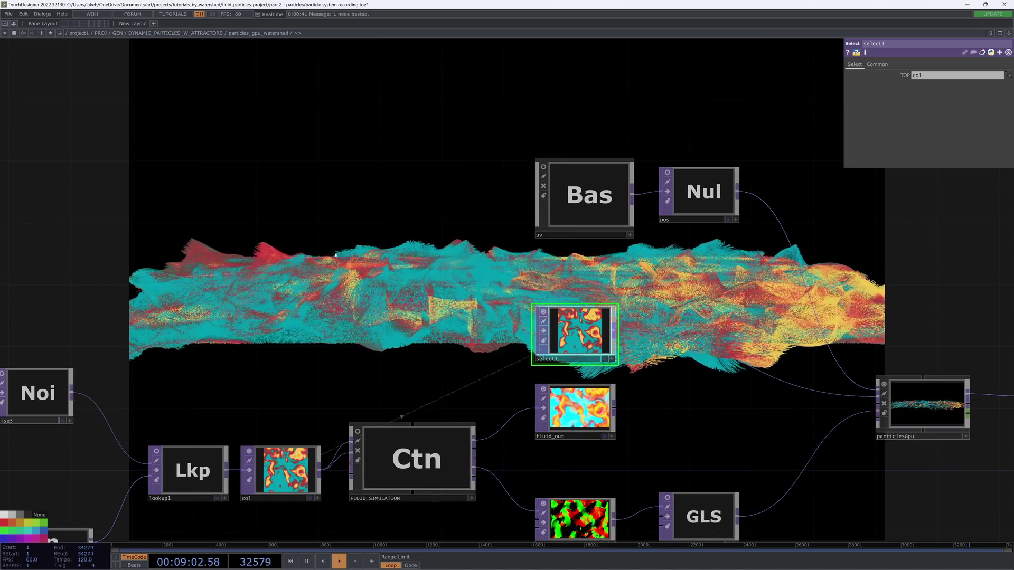
left_click_drag(711, 299, 621, 260)
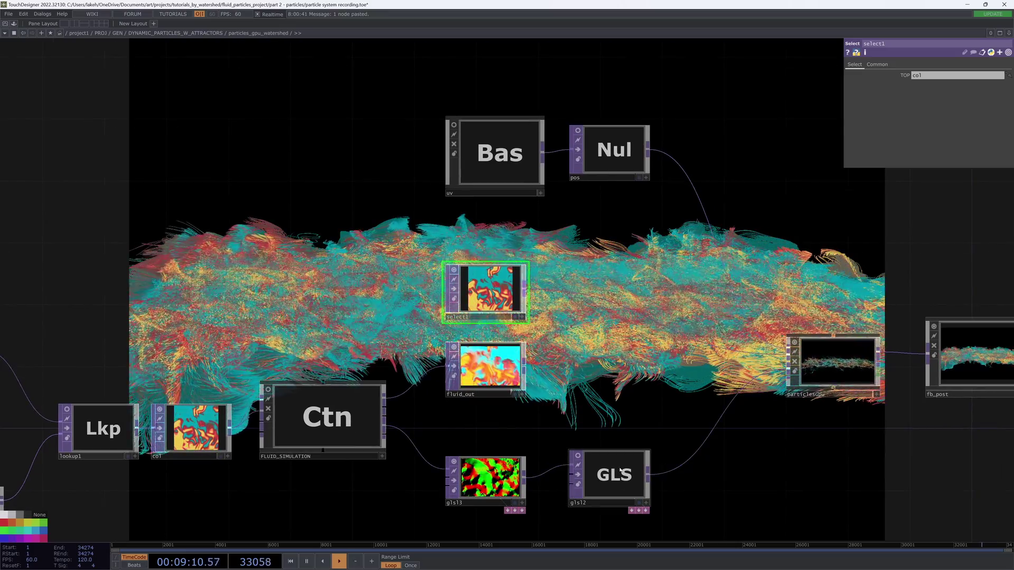
left_click_drag(531, 385, 514, 398)
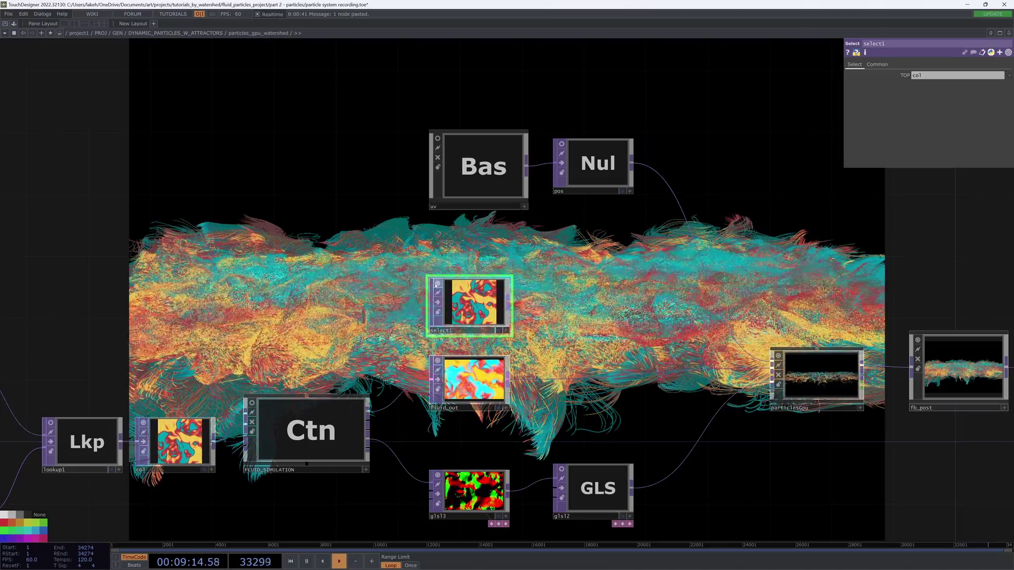
Step: Turn off select1's viewer, and rearrange select1, the uv Base and the pos Null in a row just above fluid_out
left_click(437, 284)
left_click_drag(573, 266, 477, 247)
right_click_drag(551, 215, 412, 156)
left_click_drag(407, 154, 408, 200)
left_click_drag(409, 288, 239, 287)
left_click_drag(425, 209, 424, 287)
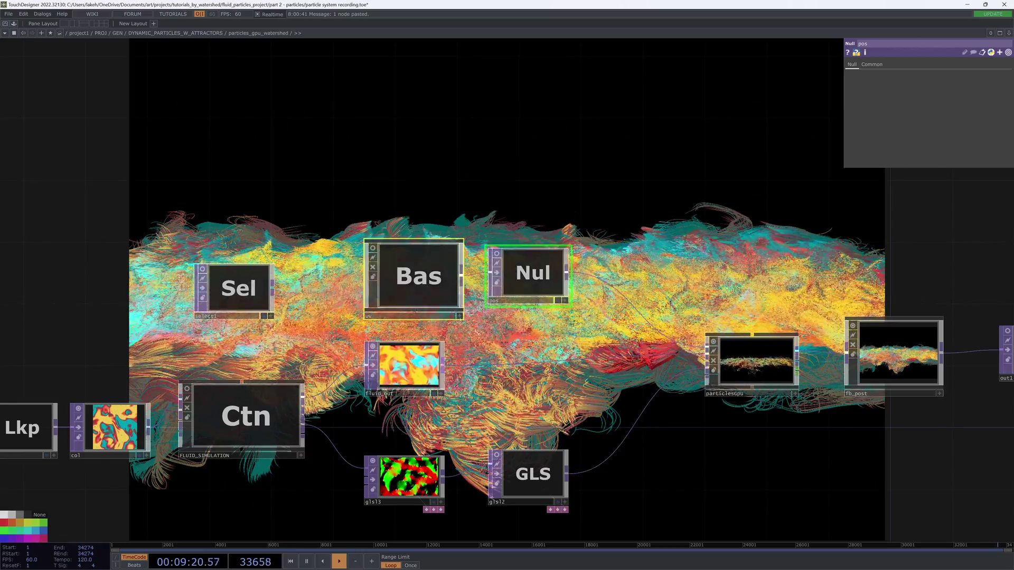
left_click_drag(658, 357, 669, 299)
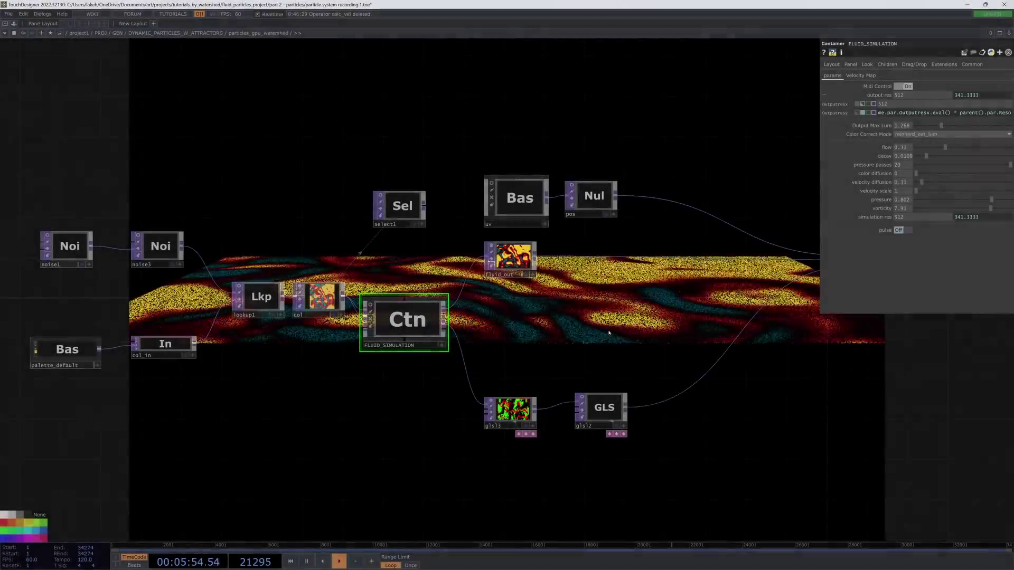
Step: Go up to the parent network and set the turbulence magnitude of particles_gpu_watershed to about 0.78
left_click_drag(608, 333, 542, 372)
scroll(553, 338, "down", 3)
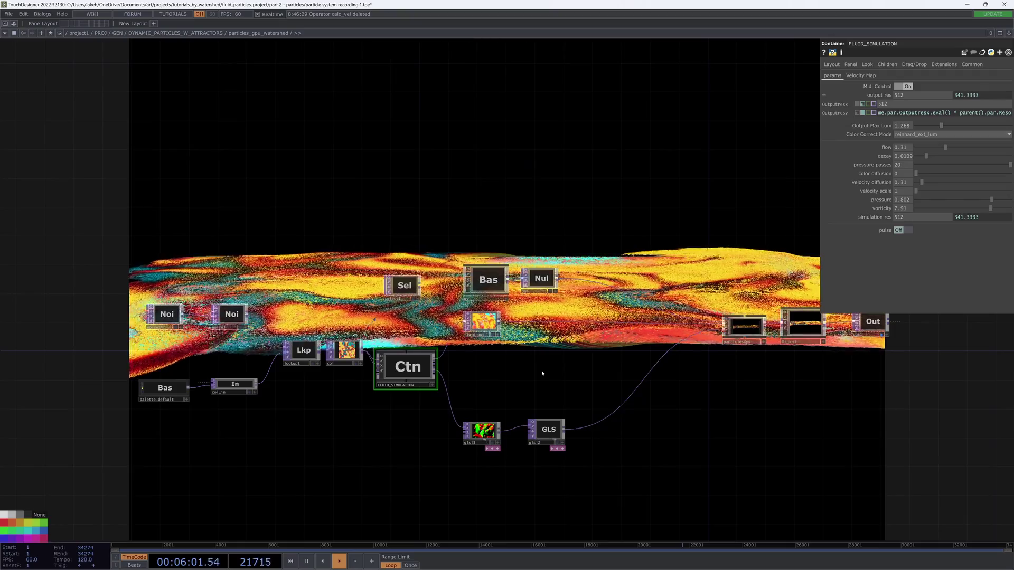
scroll(630, 442, "down", 5)
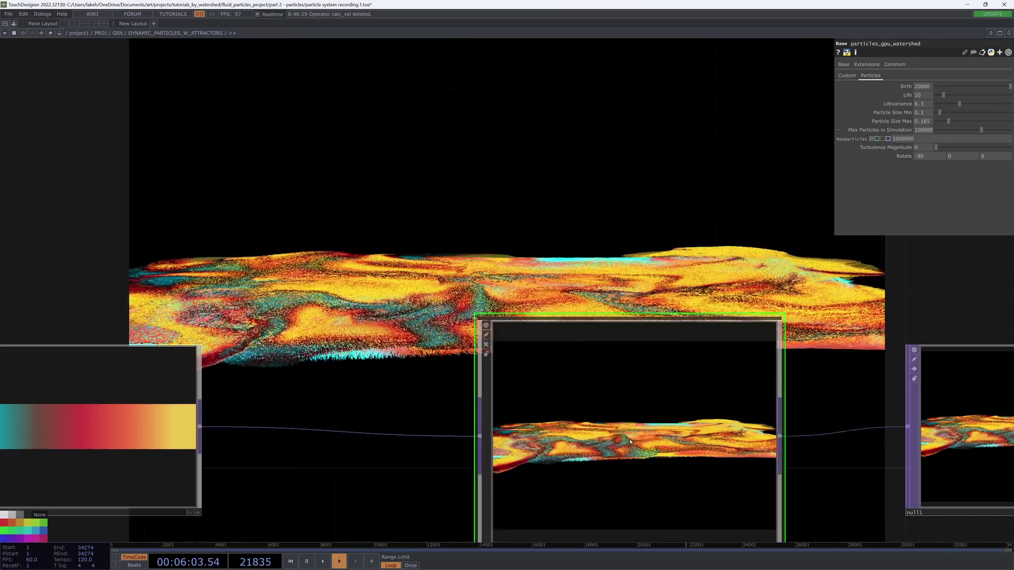
scroll(557, 239, "down", 3)
left_click_drag(557, 236, 452, 355)
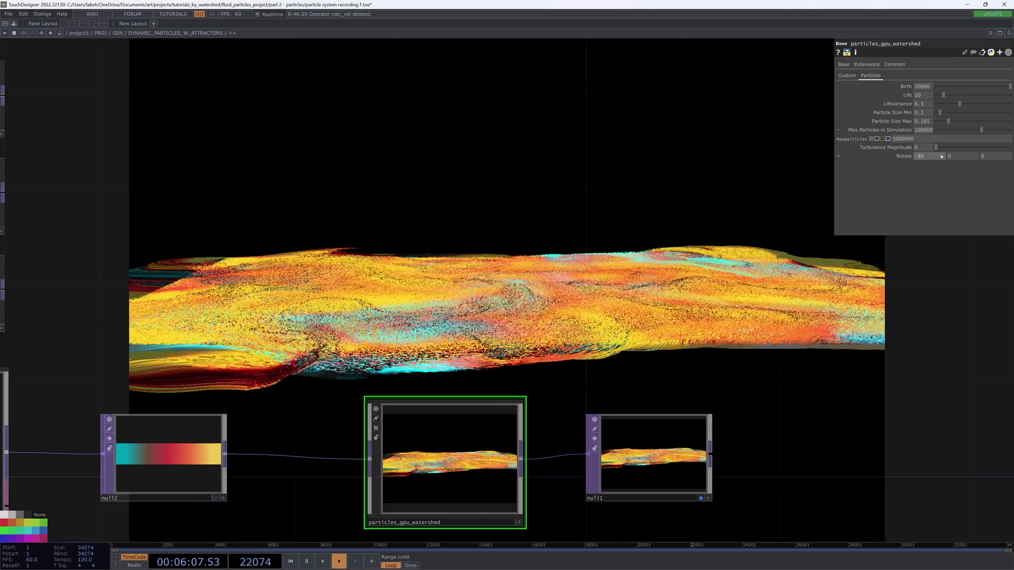
left_click_drag(944, 148, 967, 149)
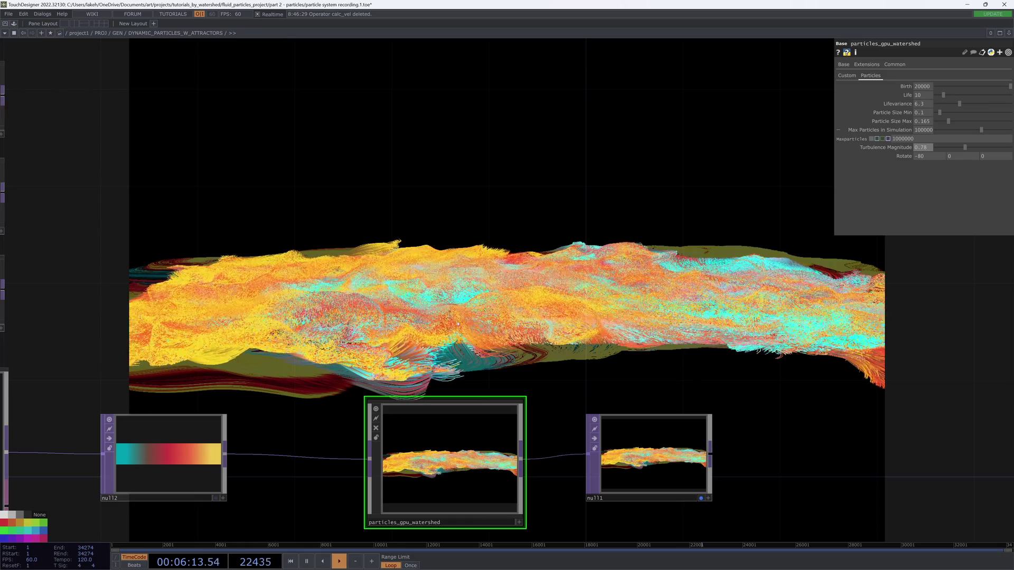
left_click_drag(457, 323, 514, 321)
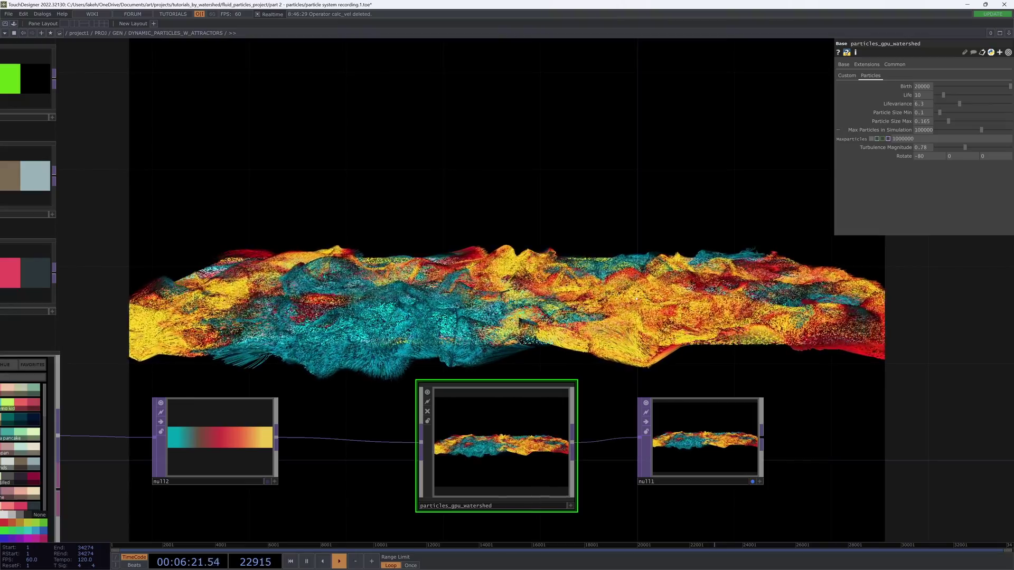
Step: Set the X rotation of particles_gpu_watershed to -90
scroll(623, 317, "down", 2)
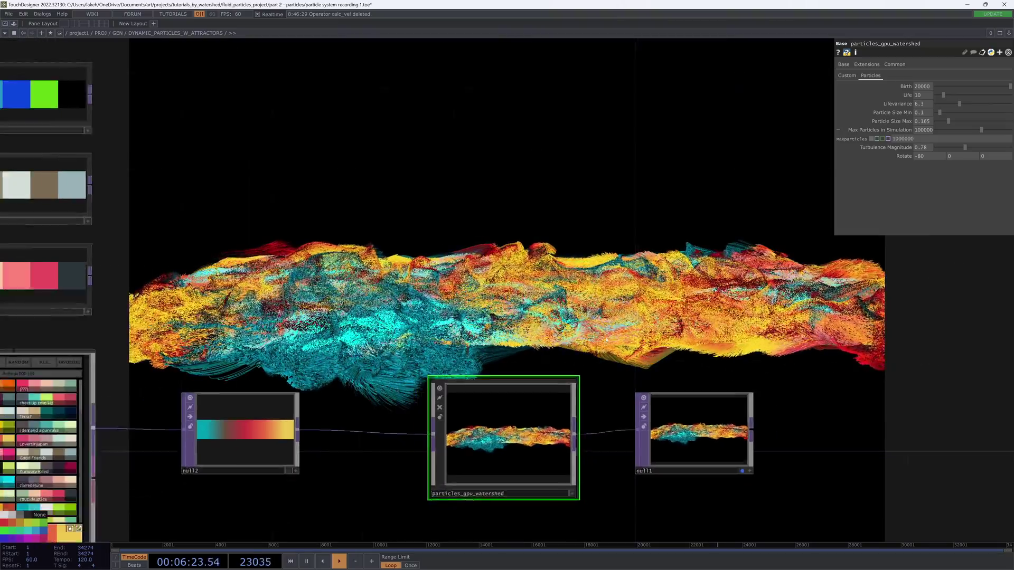
scroll(606, 339, "down", 1)
type("-90")
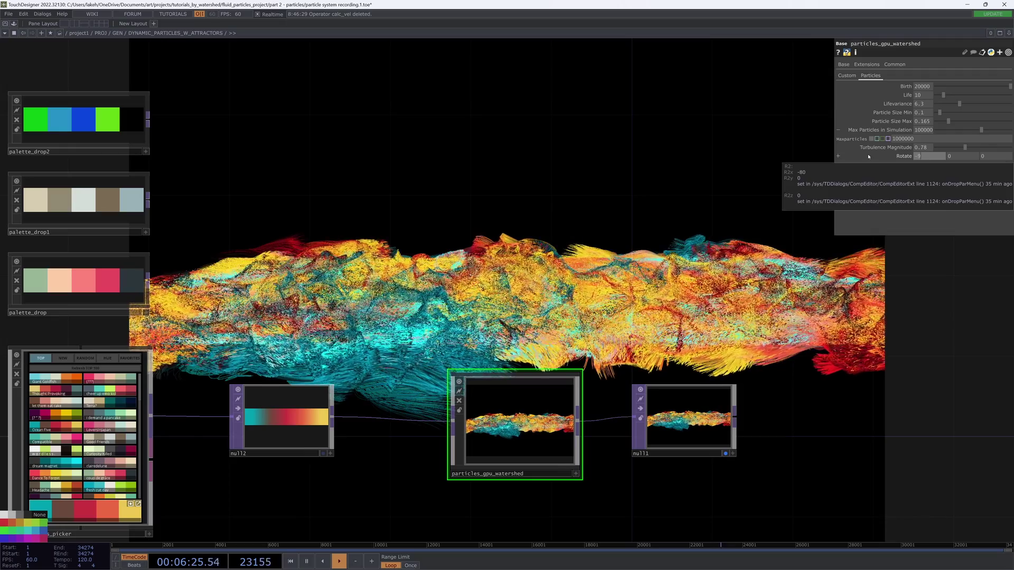
left_click(558, 209)
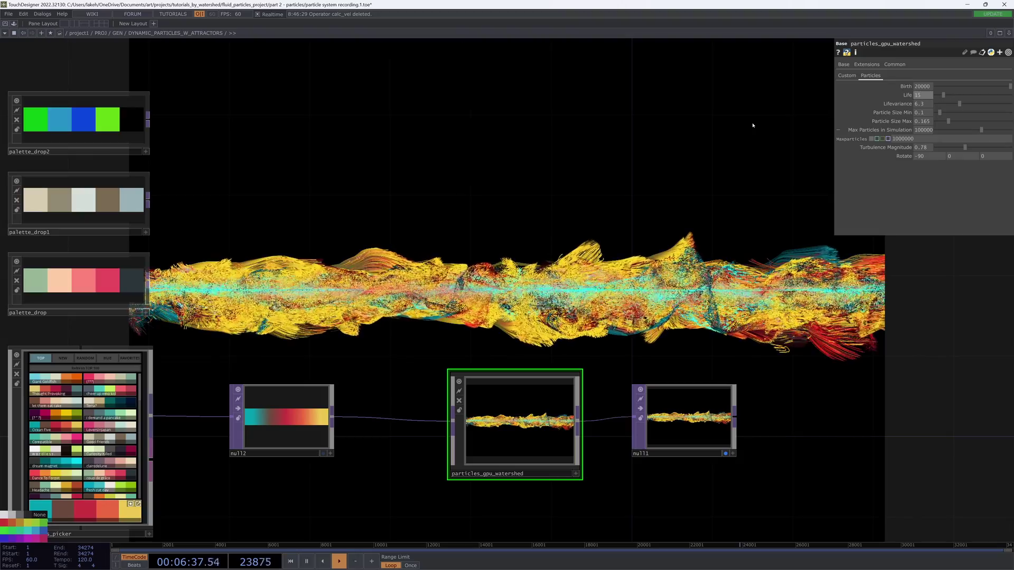
Step: Set the particle life to 16, drive the life variance with the expression me.par.Life/2, and restart the particles
type("6")
key("Return")
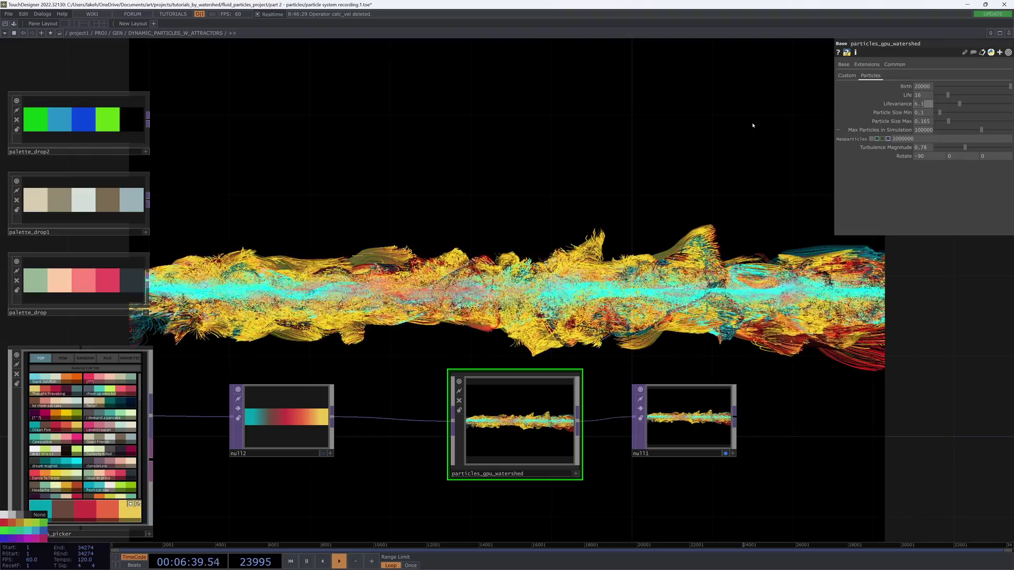
left_click_drag(905, 96, 916, 104)
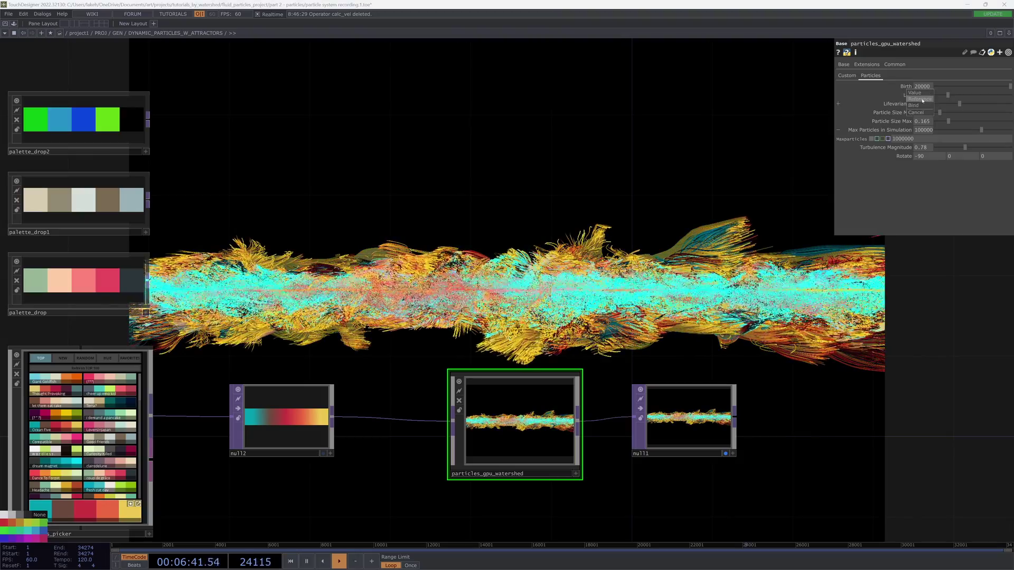
left_click(918, 100)
left_click(920, 104)
type("/2")
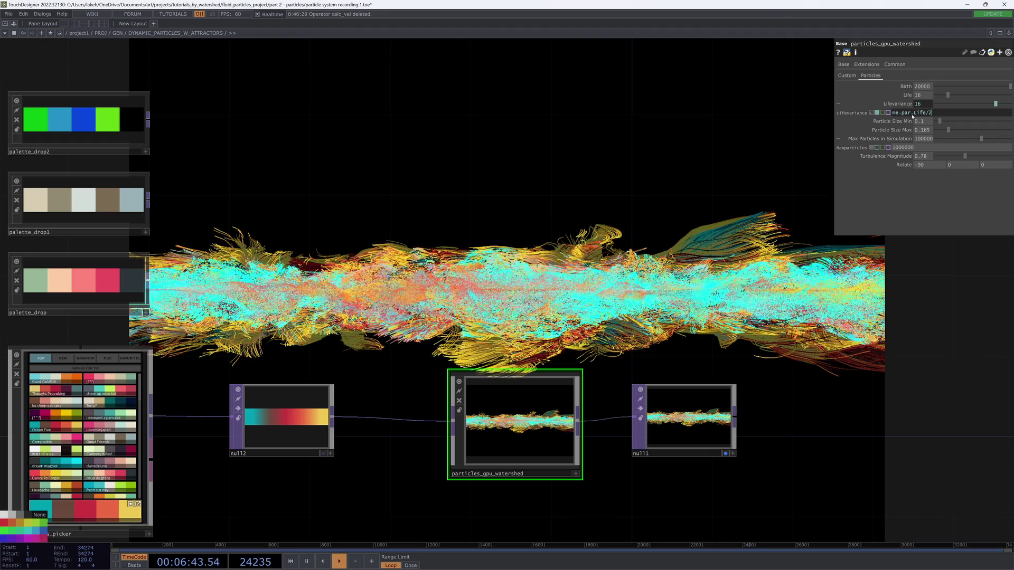
key("Return")
key("1")
Step: Set the turbulence magnitude of particles_gpu_watershed to 0 and restart the particles
left_click_drag(633, 229, 667, 223)
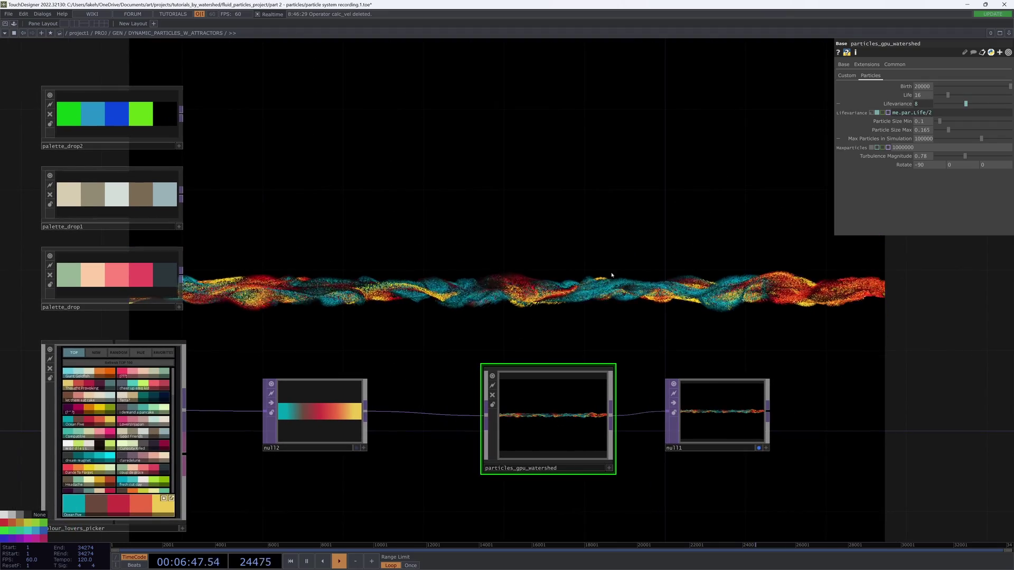
mouse_move(682, 255)
left_mouse_down()
mouse_move(602, 245)
mouse_move(683, 244)
left_mouse_up()
left_click_drag(964, 156, 930, 157)
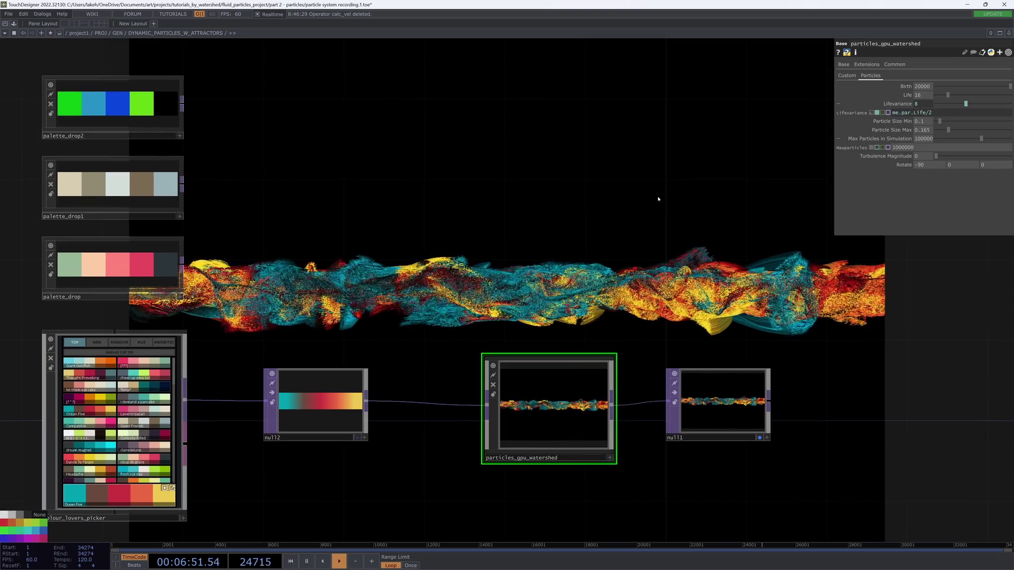
key("1")
left_click_drag(578, 267, 657, 231)
scroll(530, 226, "down", 5)
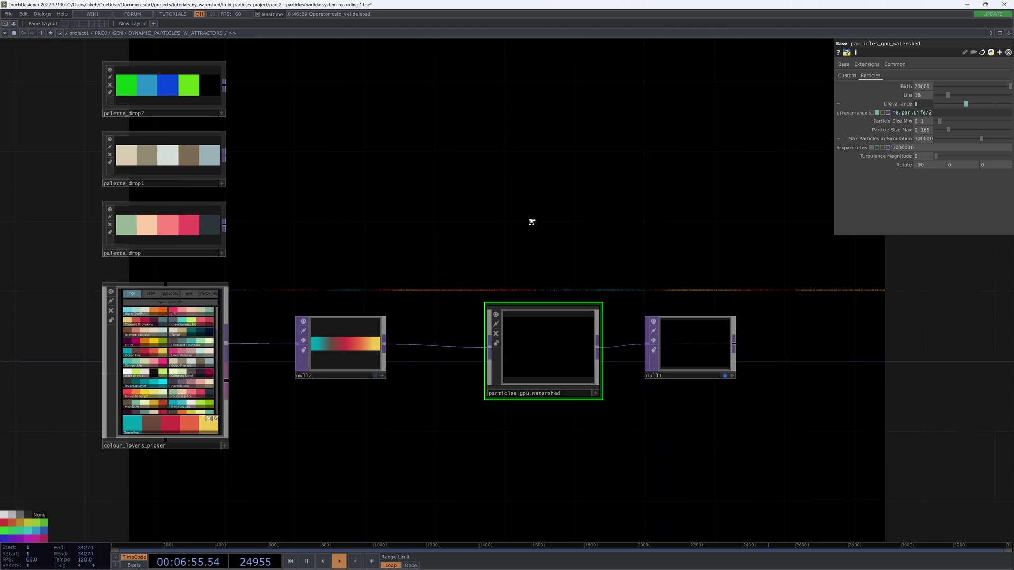
Step: Inside particles_gpu_watershed, move particlesGpu, fb_post and out1 together closer to the other operators and slightly lower, between fluid_out and glsl2
double_click(542, 326)
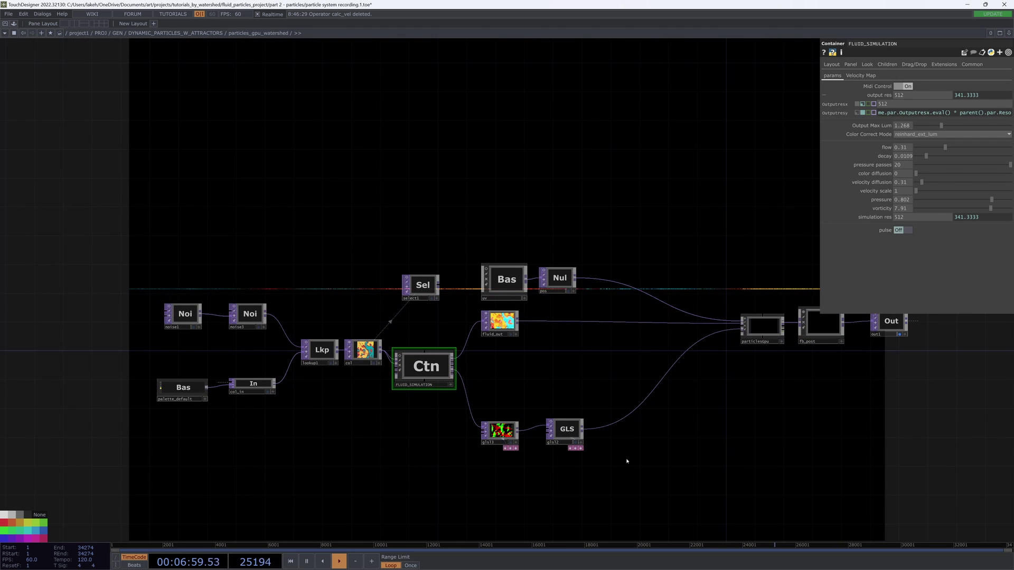
left_click_drag(627, 461, 633, 420)
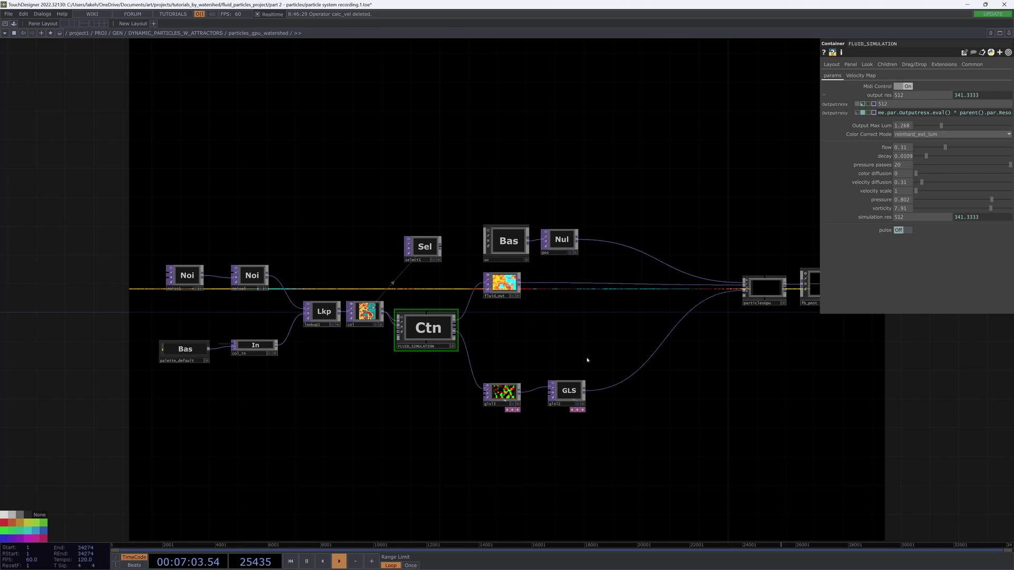
left_click_drag(562, 365, 470, 423)
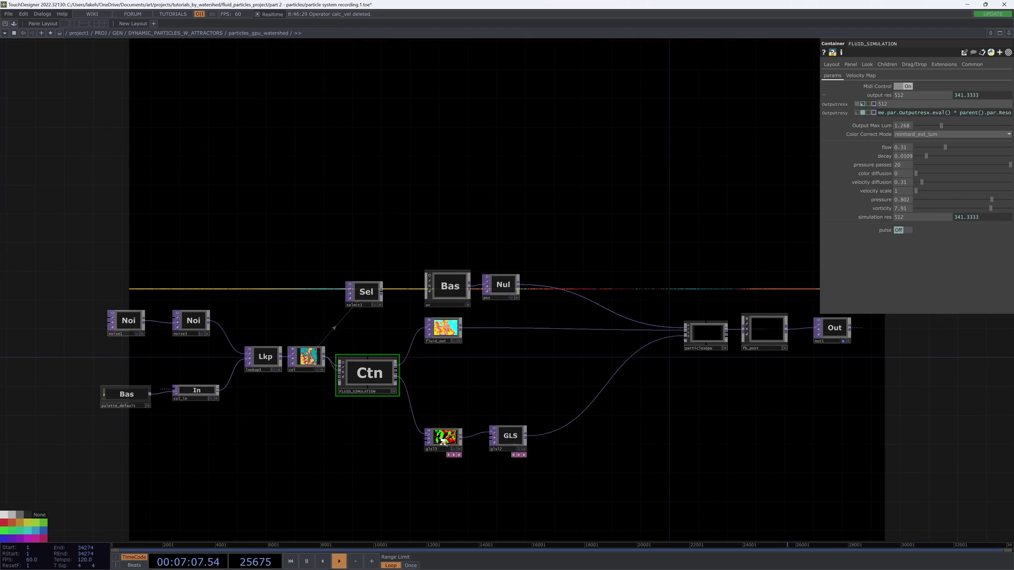
scroll(444, 446, "up", 2)
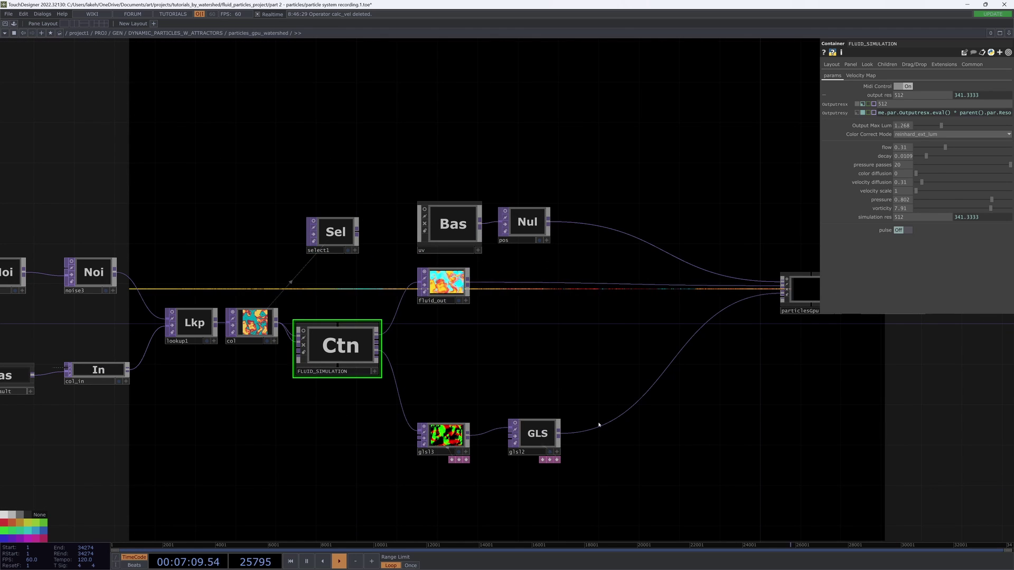
left_click_drag(665, 393, 643, 419)
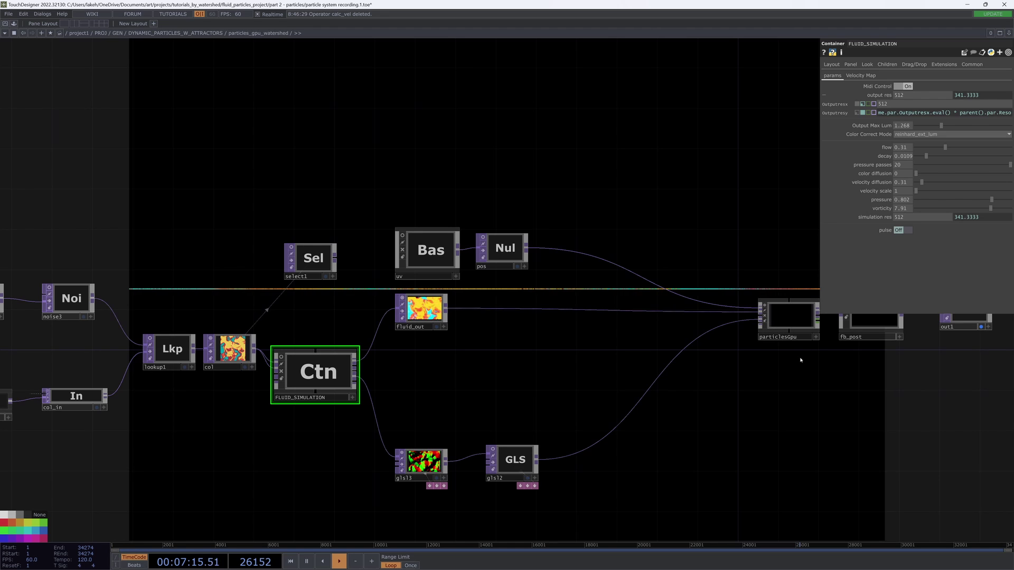
left_click_drag(765, 365, 647, 379)
scroll(648, 379, "down", 3)
right_click_drag(825, 404, 667, 321)
left_click_drag(656, 344, 621, 386)
left_click_drag(674, 300, 763, 248)
scroll(689, 354, "up", 3)
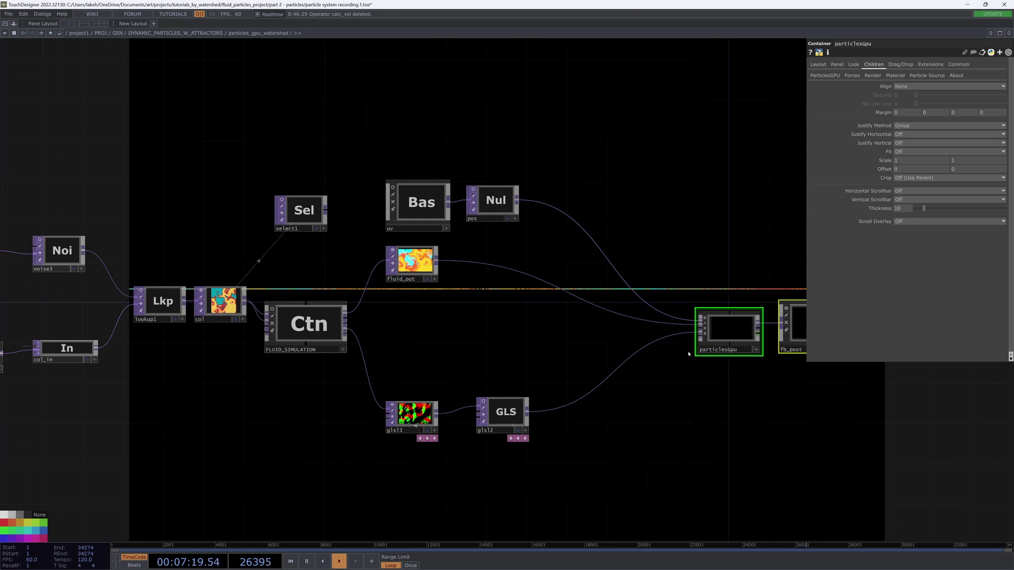
Step: Enter particlesGpu and select the glslmulti1_compute Text DAT in the Particle System Compute Shader group
left_click_drag(686, 371, 699, 384)
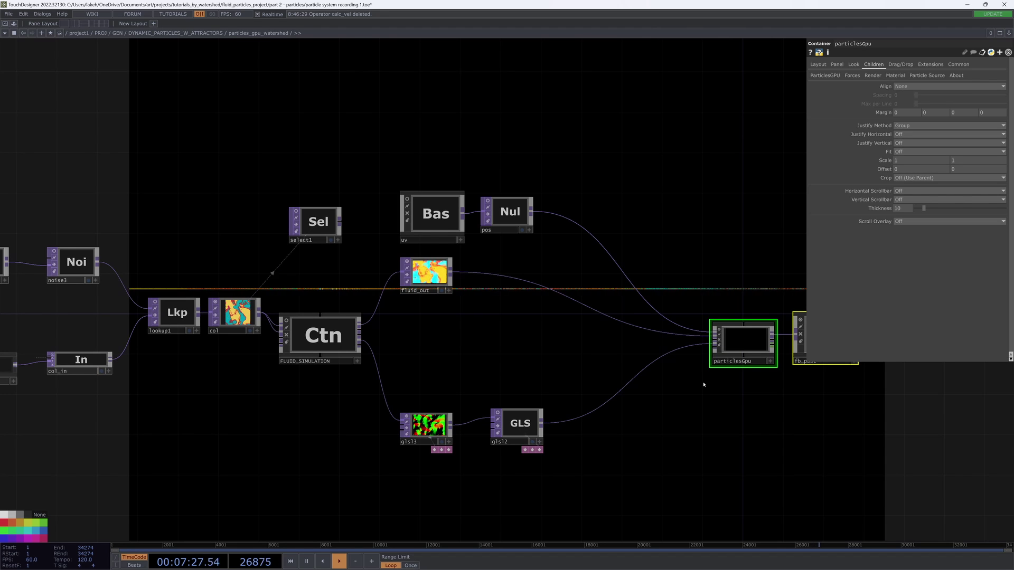
scroll(713, 391, "down", 5)
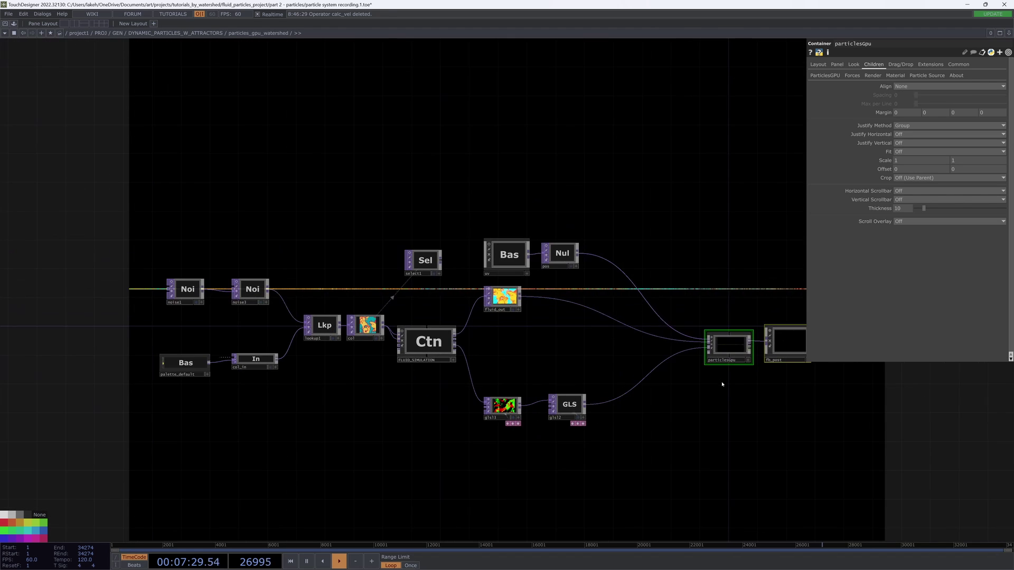
left_click_drag(676, 396, 676, 372)
left_click_drag(636, 438, 640, 465)
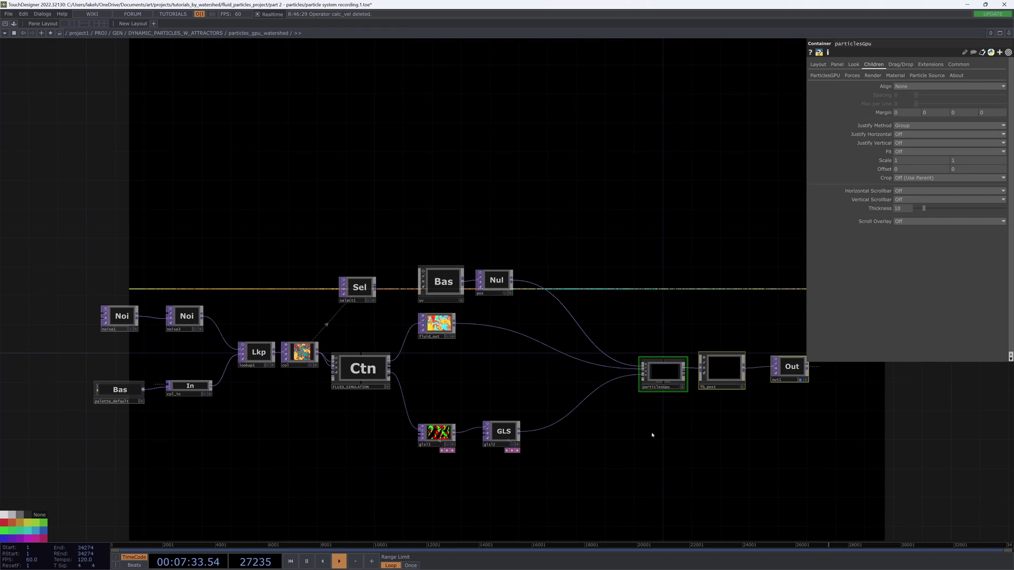
double_click(662, 375)
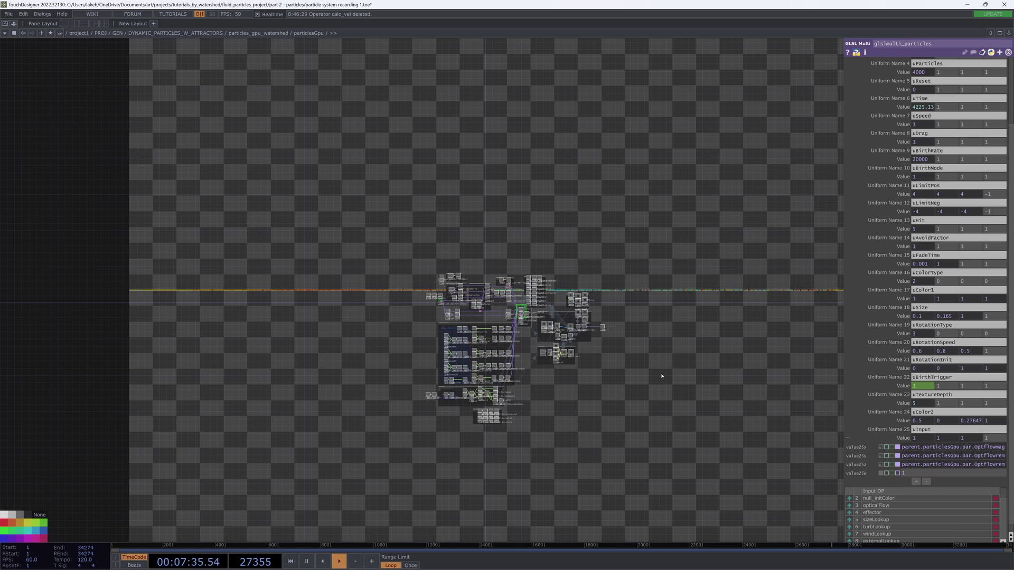
scroll(525, 329, "up", 4)
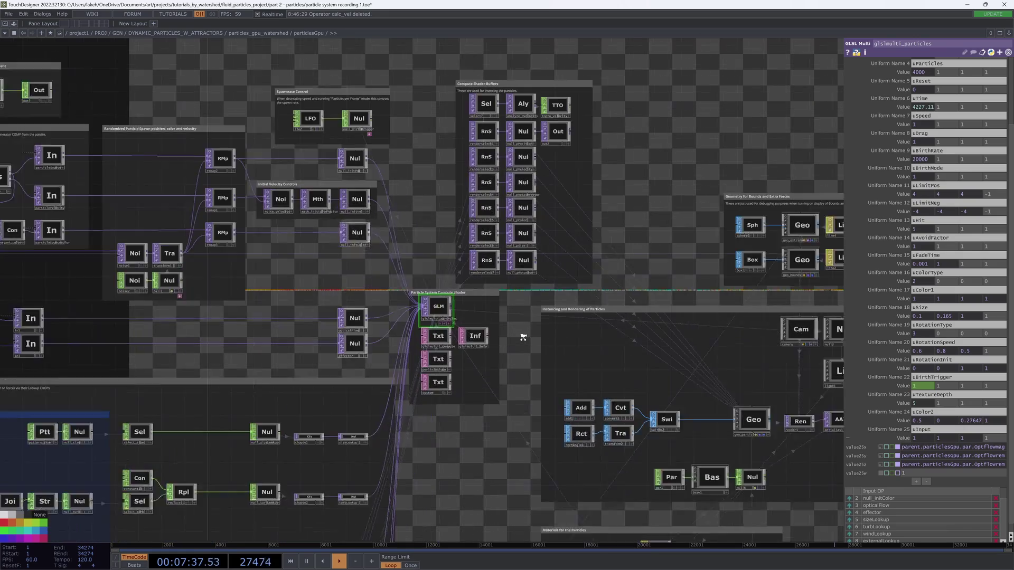
left_click_drag(522, 334, 512, 302)
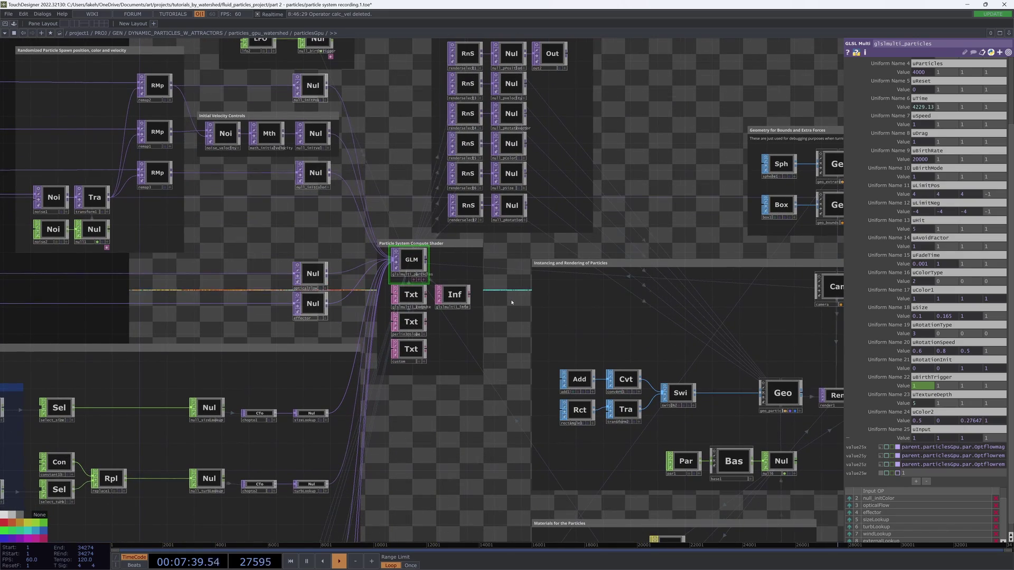
right_click(415, 297)
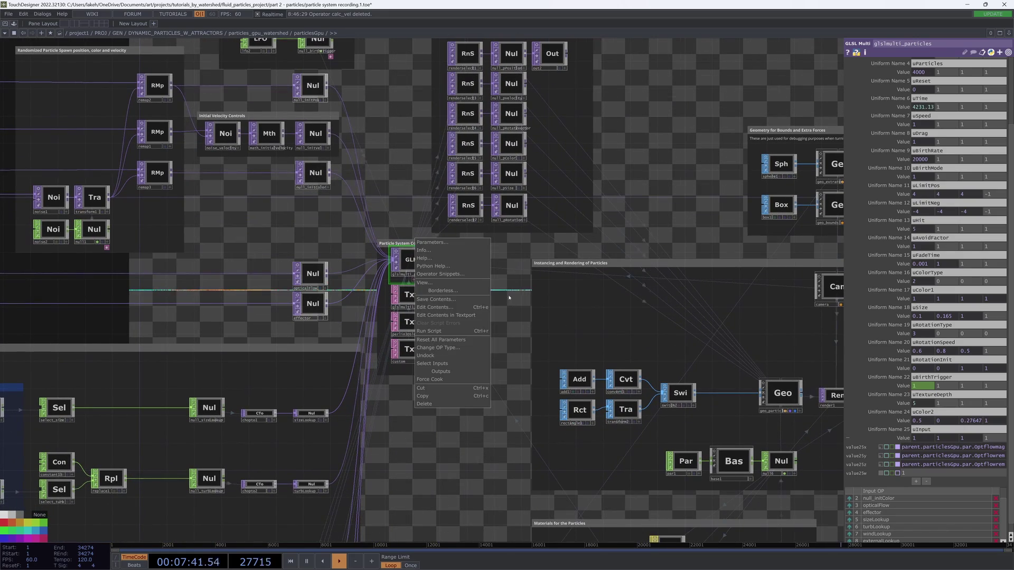
left_click(515, 258)
left_click_drag(514, 255, 609, 280)
scroll(530, 334, "up", 4)
left_click(490, 315)
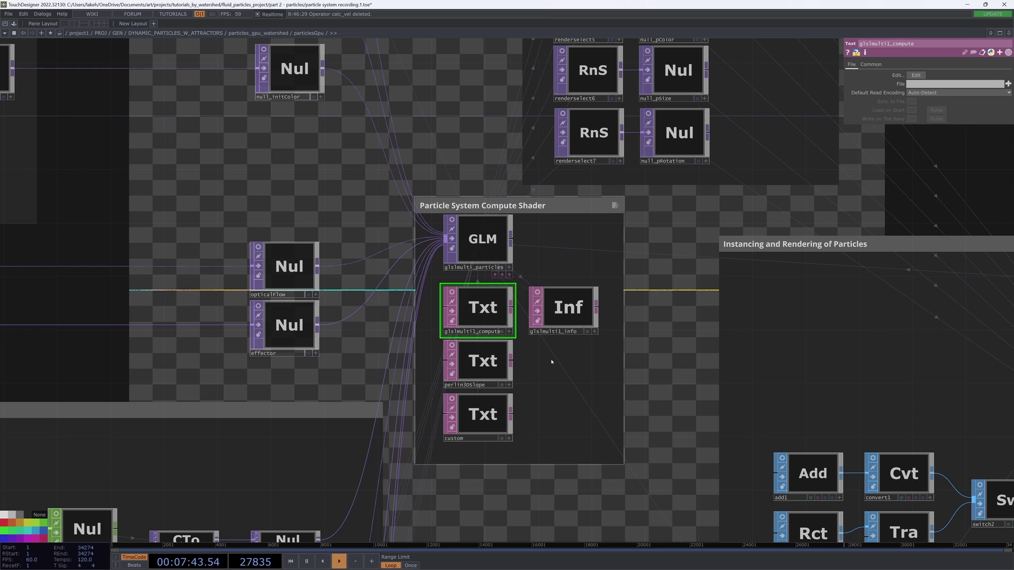
Step: Open the glslmulti1_compute shader code for editing and switch to it in Visual Studio Code
scroll(493, 301, "up", 5)
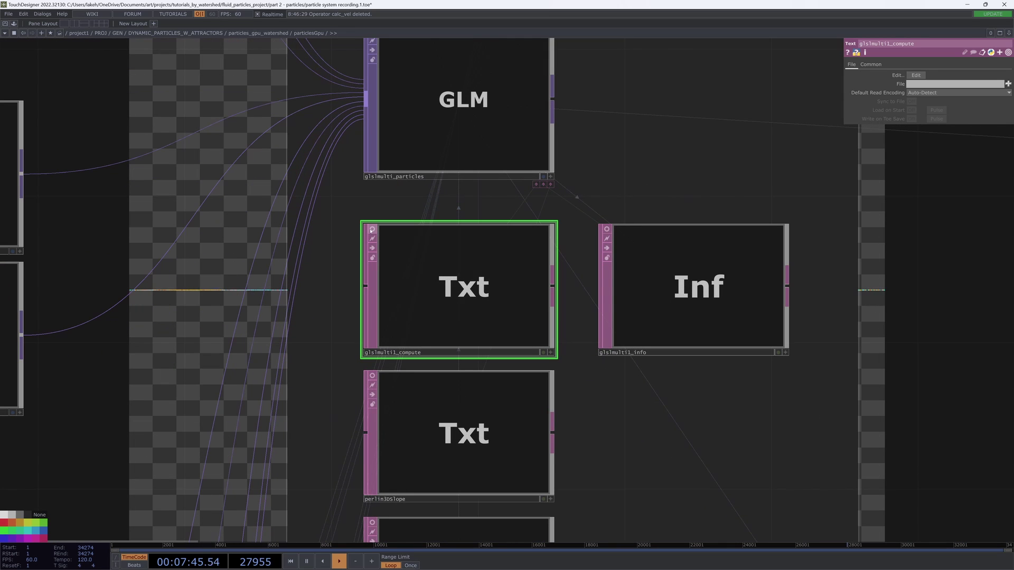
left_click(451, 292)
left_click(372, 230)
left_click(915, 75)
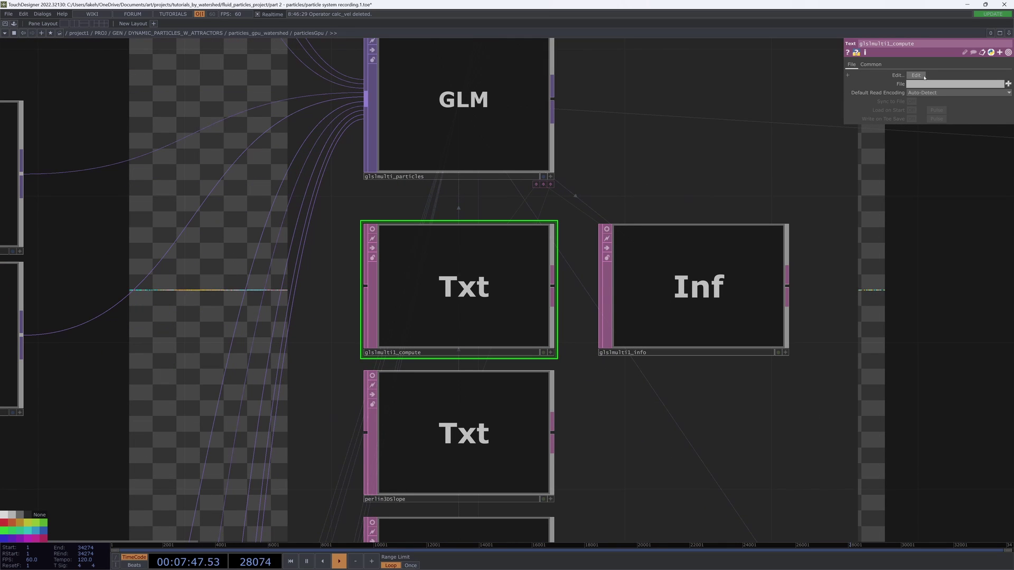
left_click(481, 155)
left_click(441, 237)
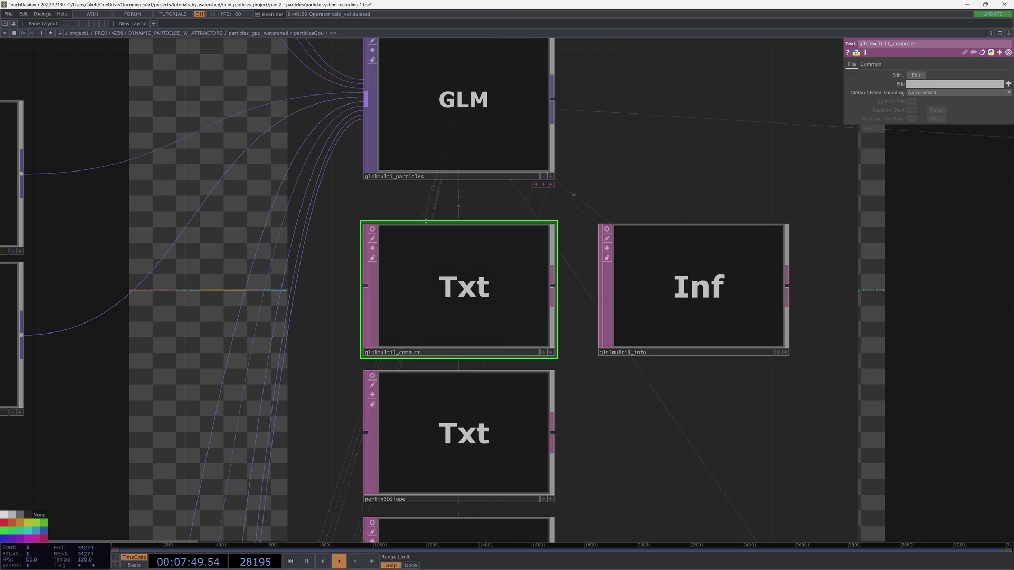
scroll(441, 237, "down", 4)
key("alt+Tab")
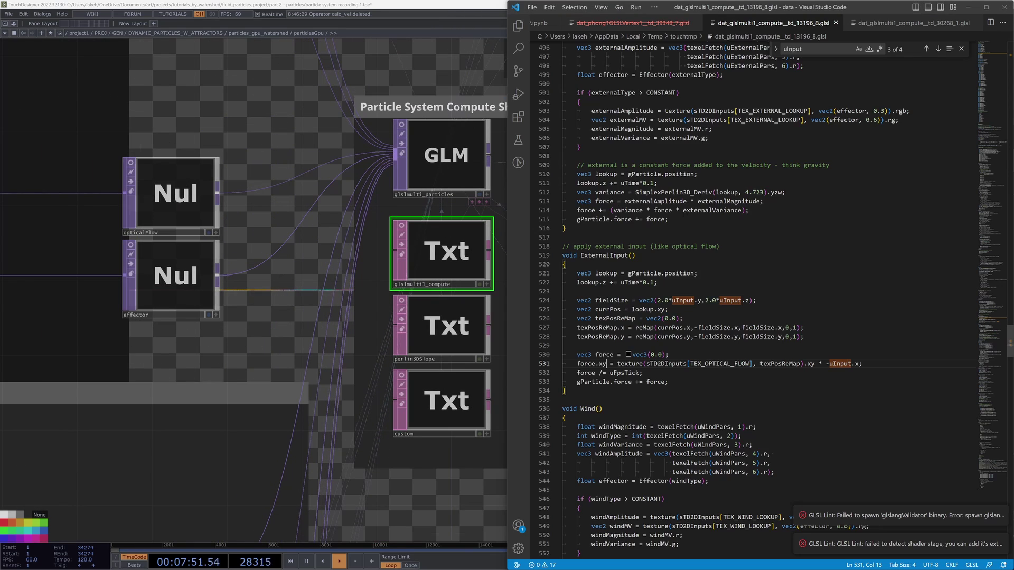
Step: Search the compute shader for optical_flow and go to its use in the ExternalInput function
scroll(739, 306, "up", 12)
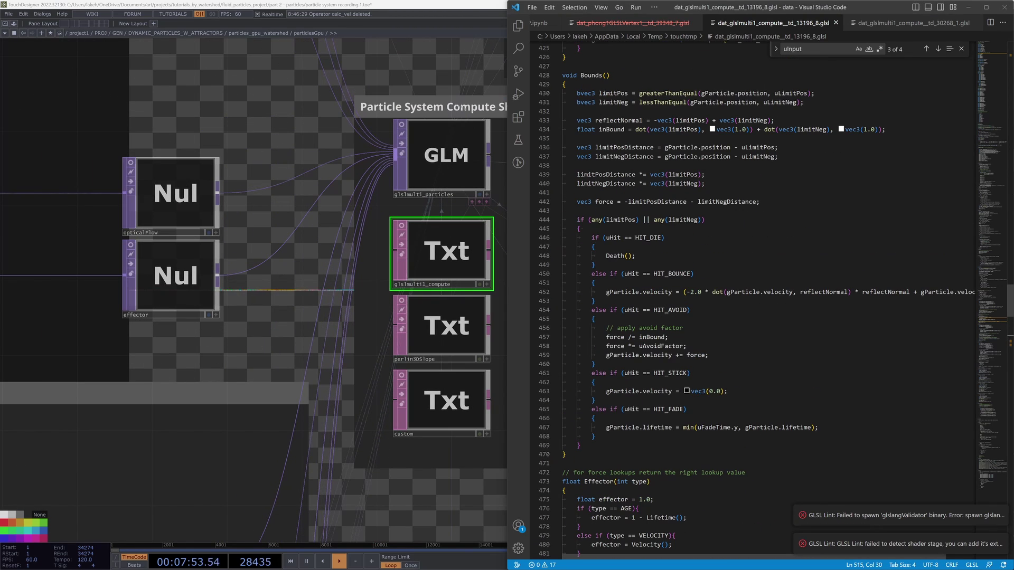
key("ctrl+f")
type("optical_flow")
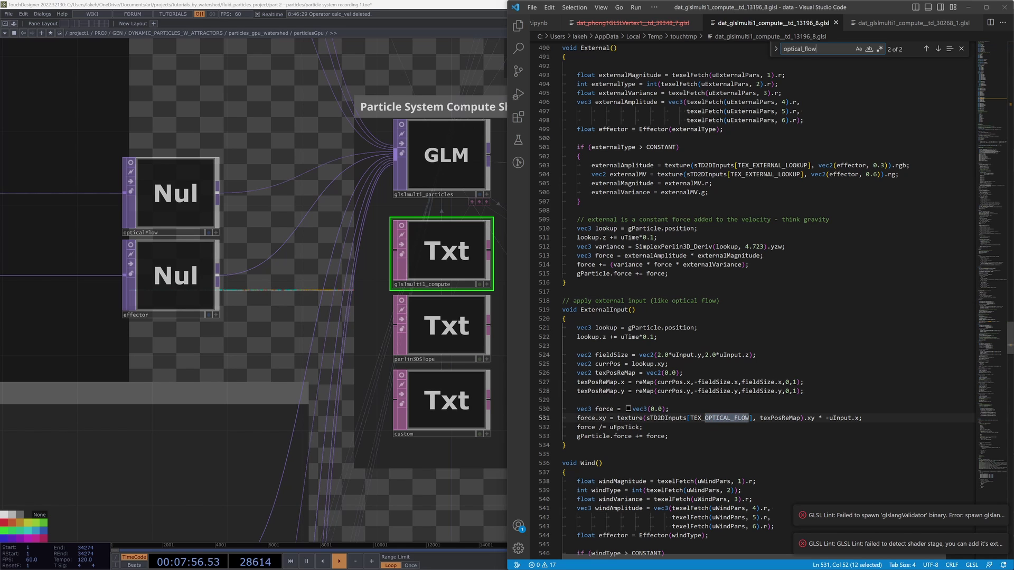
key("Return")
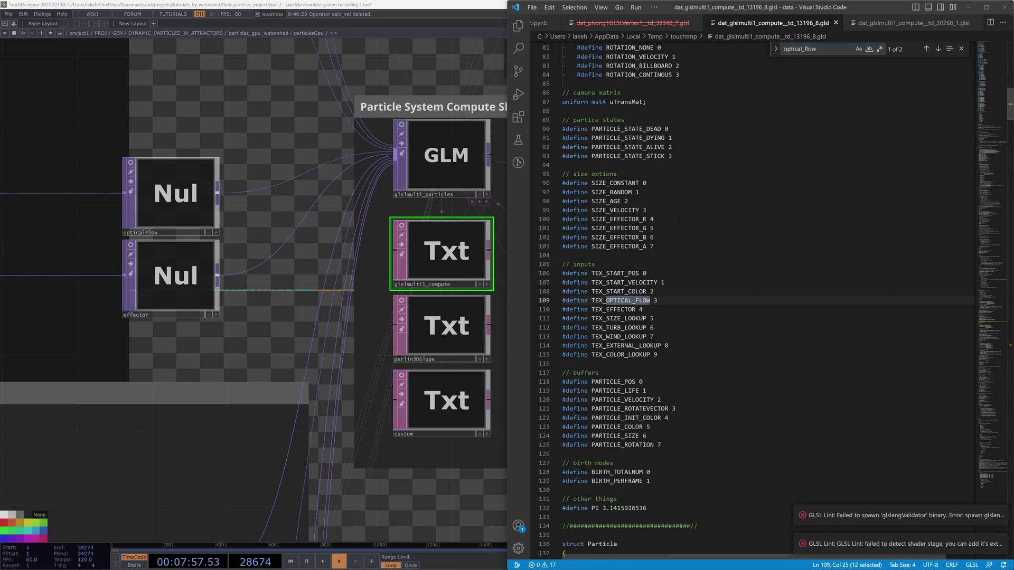
key("Return")
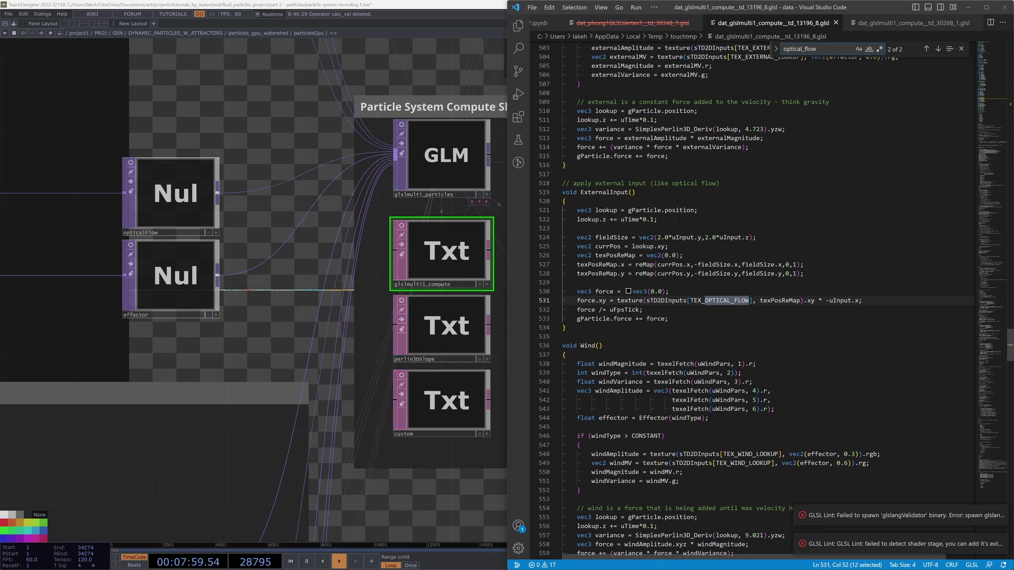
Step: Examine the ExternalInput function and its force.xy assignment that samples the TEX_OPTICAL_FLOW input
left_click_drag(735, 329, 561, 183)
left_click(735, 328)
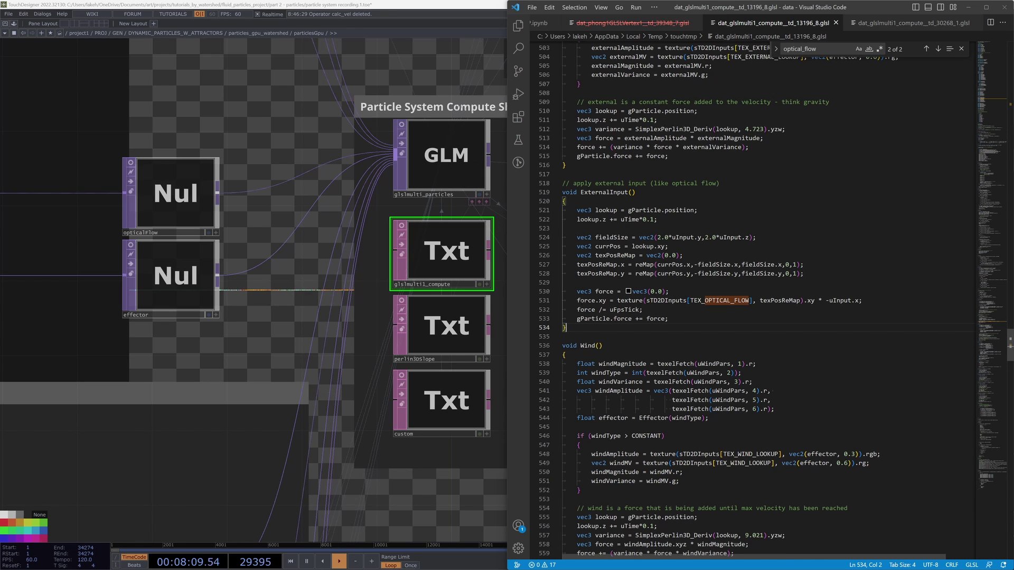
left_click_drag(577, 301, 607, 300)
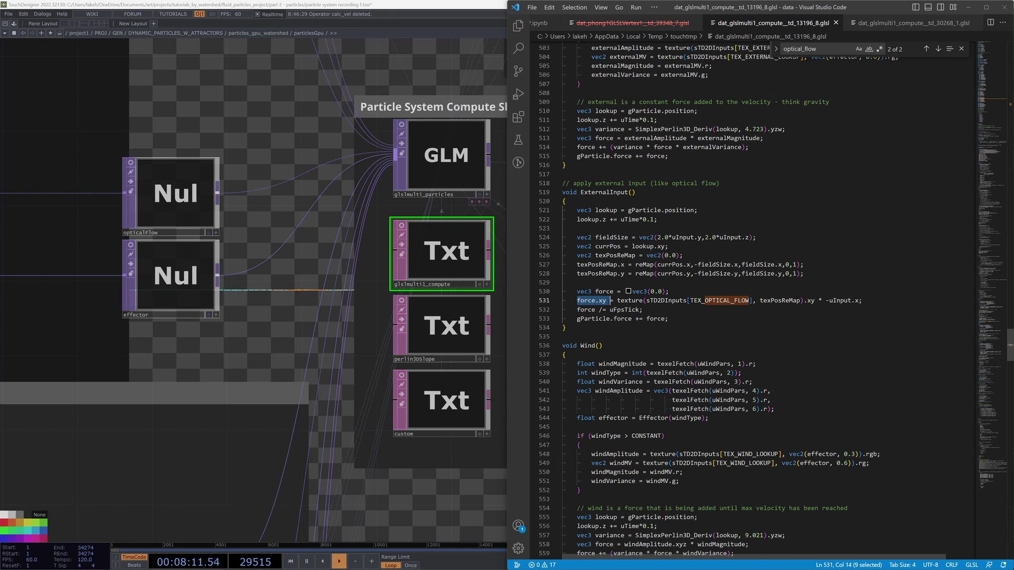
double_click(602, 300)
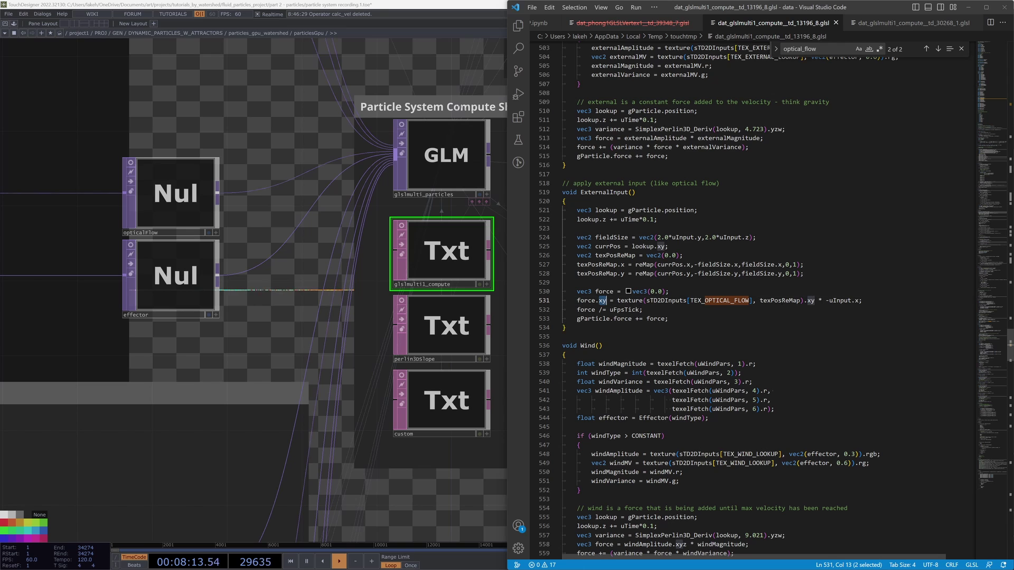
left_click_drag(814, 300, 650, 301)
left_click(650, 301)
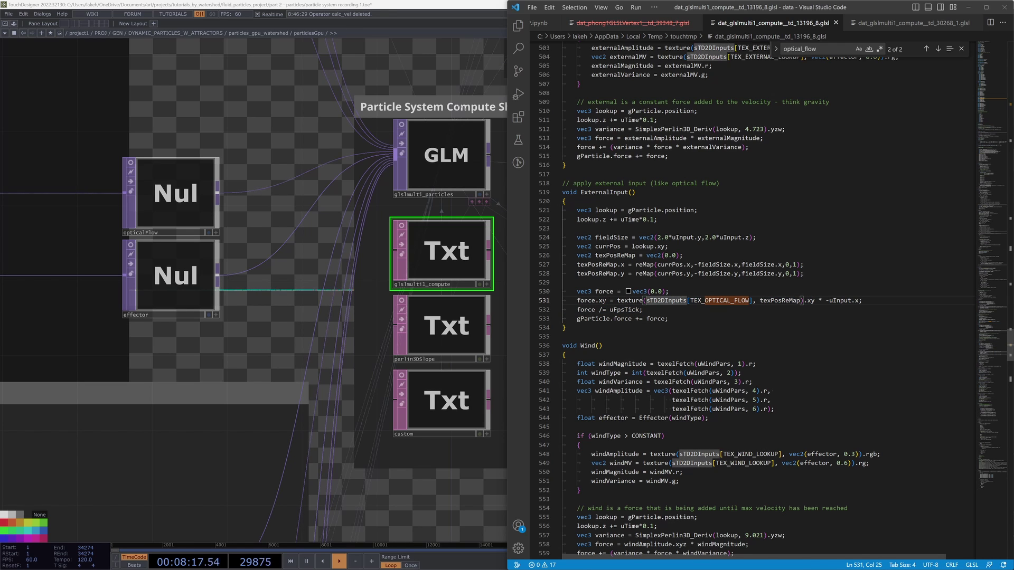
Step: Extend the optical-flow force assignment in ExternalInput from xy to xyz on both force and the sampled texture
left_click(602, 301)
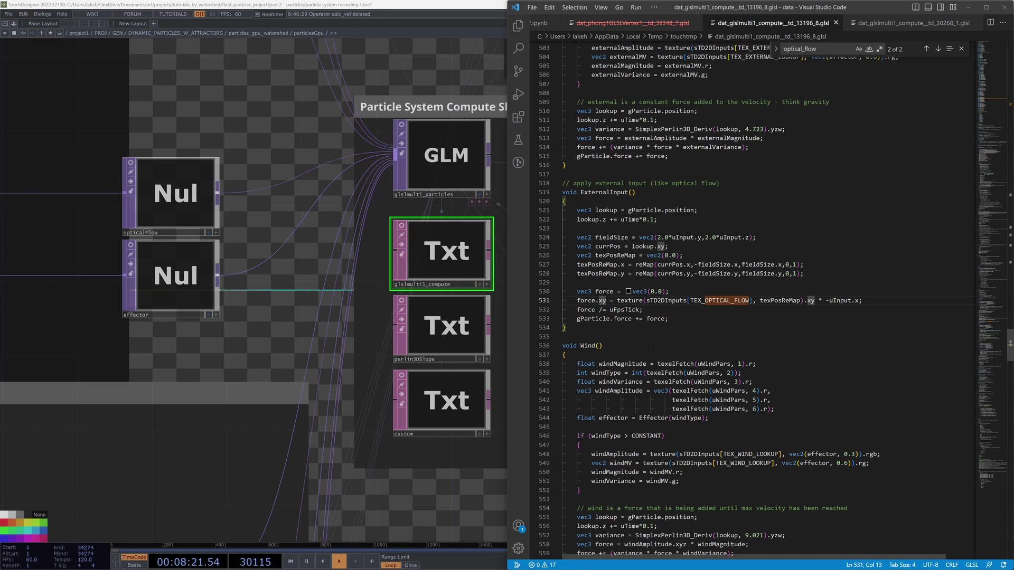
type("z")
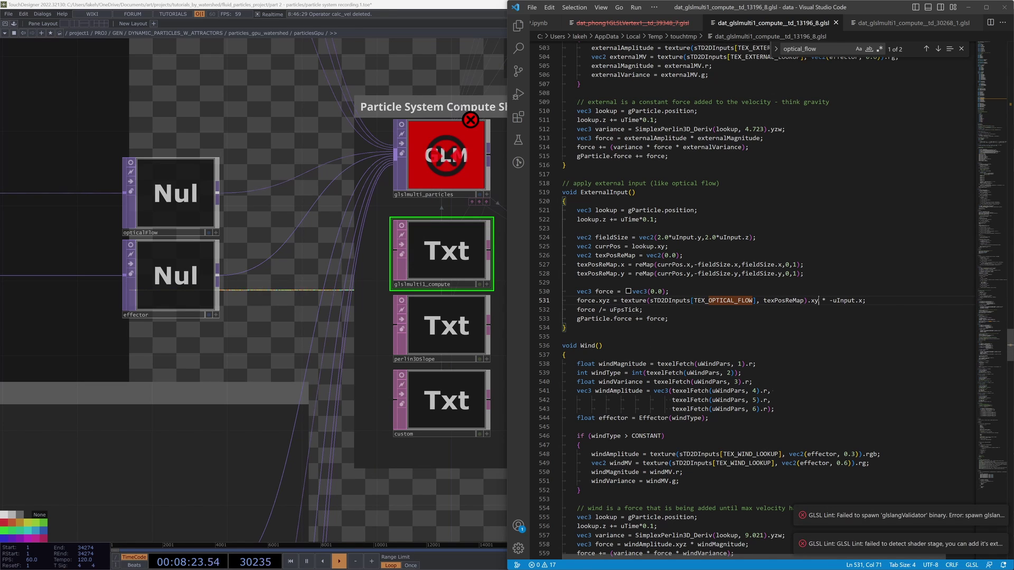
left_click(819, 300)
type("z")
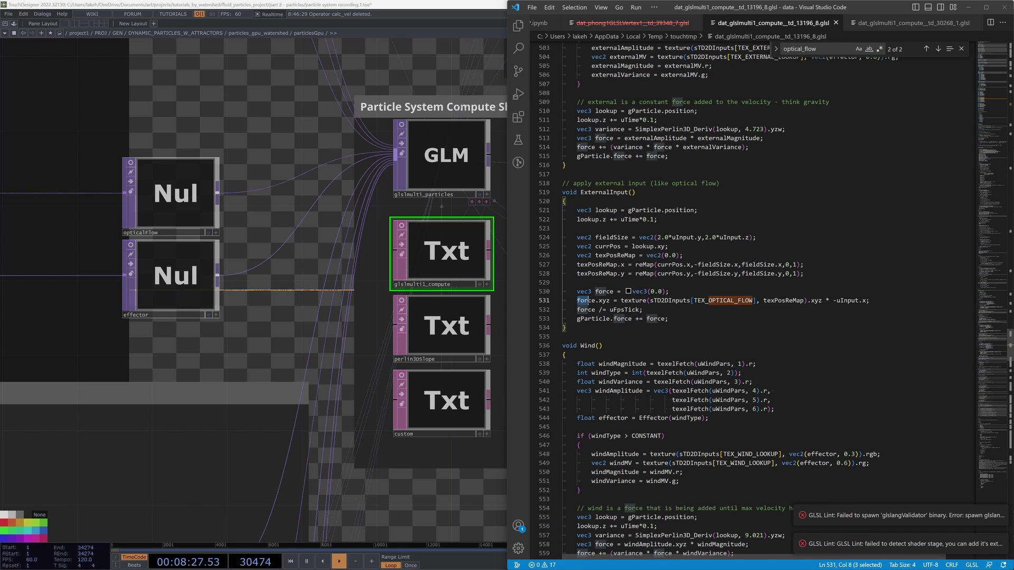
left_click_drag(576, 300, 608, 300)
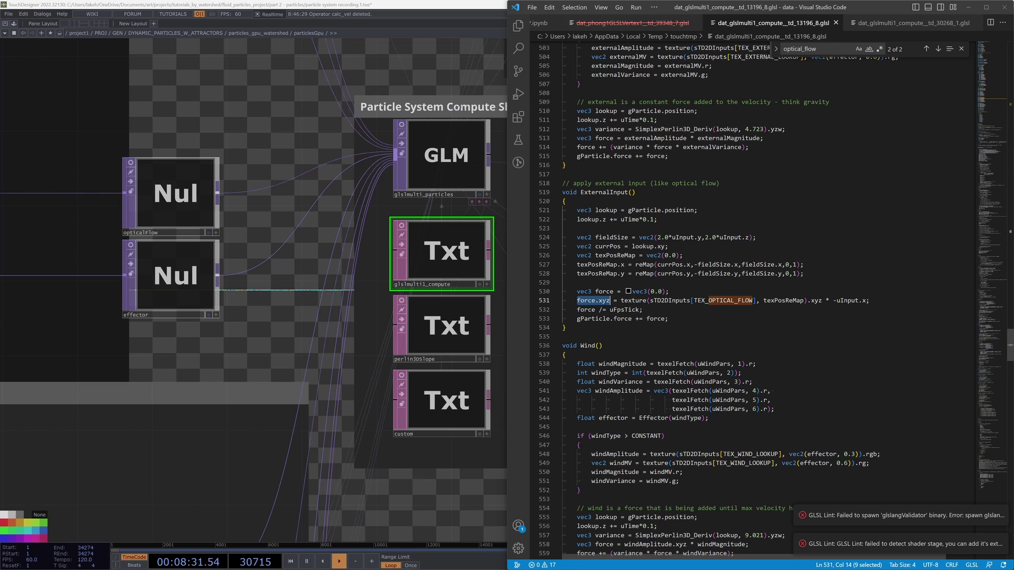
left_click_drag(619, 300, 822, 301)
key("Right")
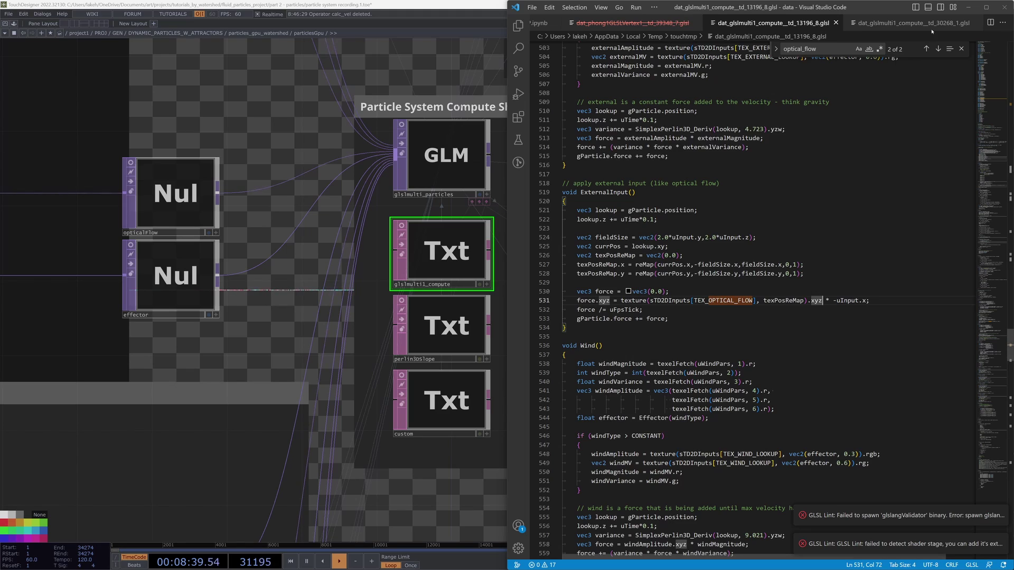
Step: Switch back to TouchDesigner and leave particlesGpu for the parent particles_gpu_watershed network around FLUID_SIMULATION and glsl3
left_click(967, 8)
left_click_drag(706, 346, 774, 368)
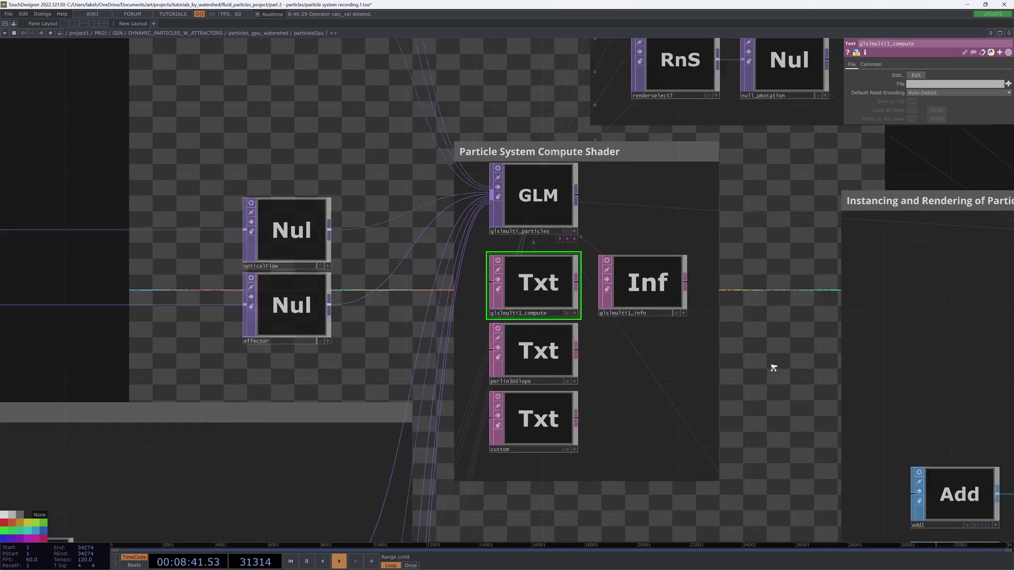
scroll(773, 367, "down", 5)
scroll(653, 363, "down", 8)
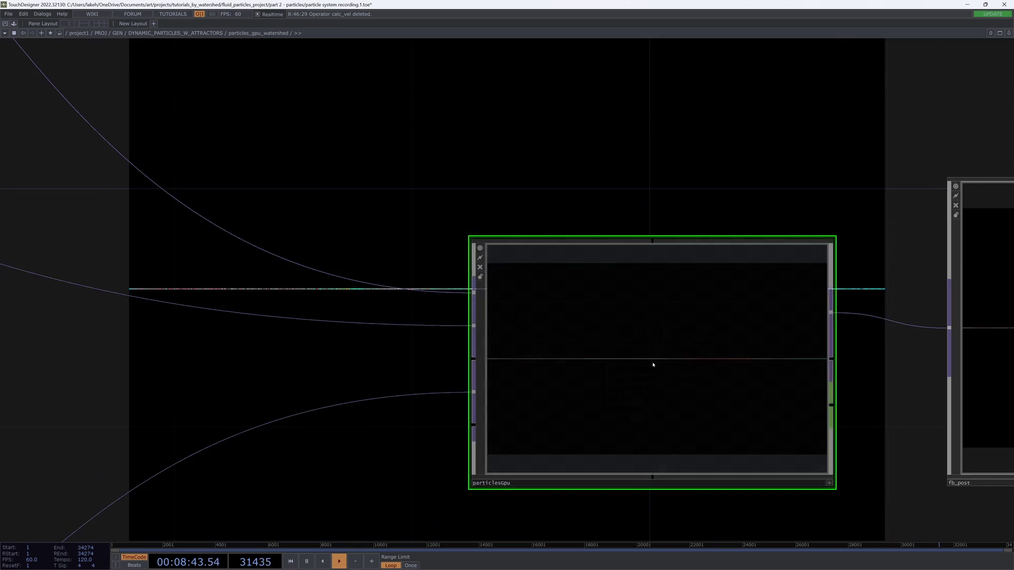
left_click_drag(623, 271, 473, 230)
middle_click_drag(473, 230, 487, 355)
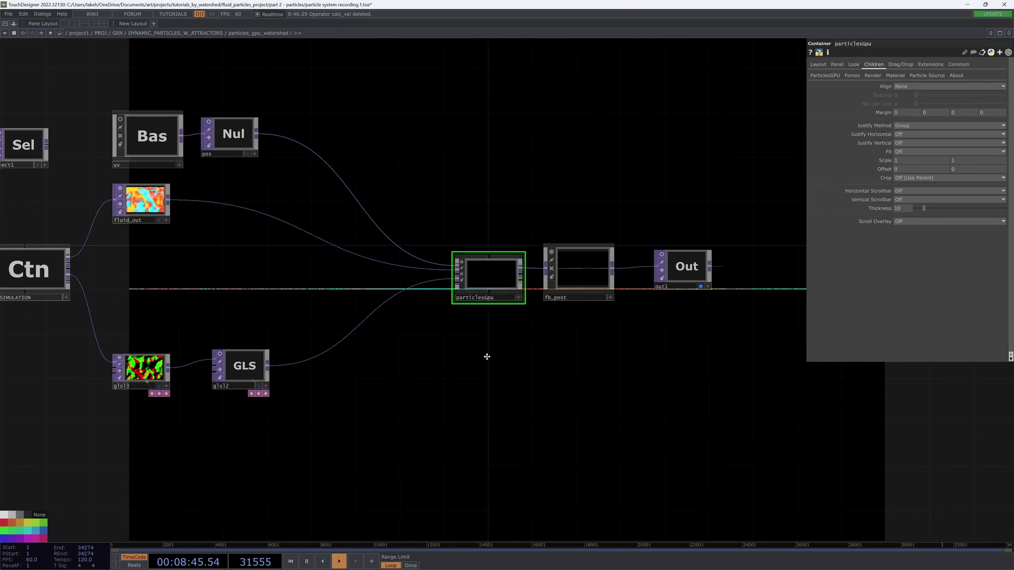
left_click_drag(361, 380, 498, 389)
left_click_drag(601, 416, 632, 436)
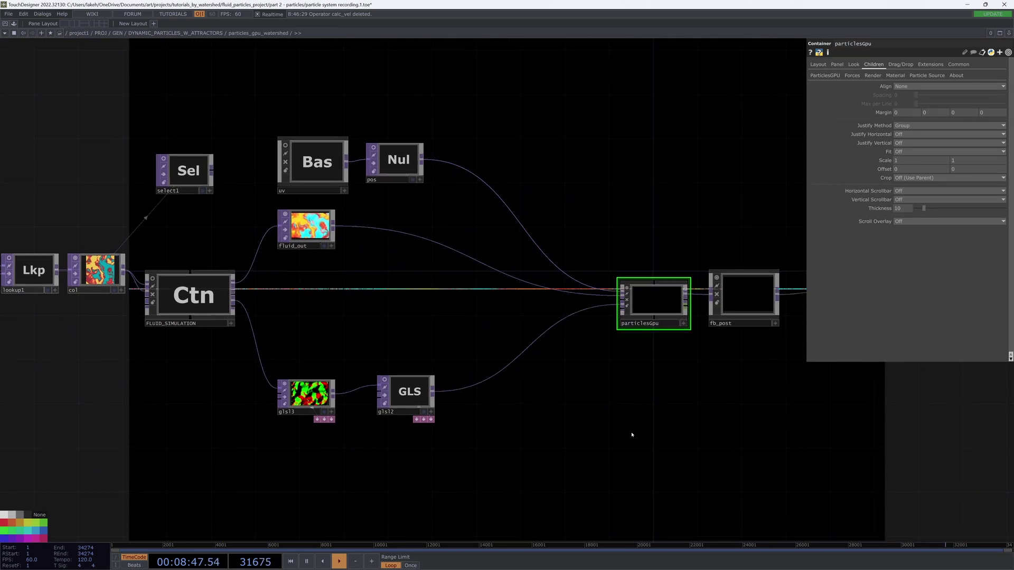
left_click_drag(620, 395, 738, 366)
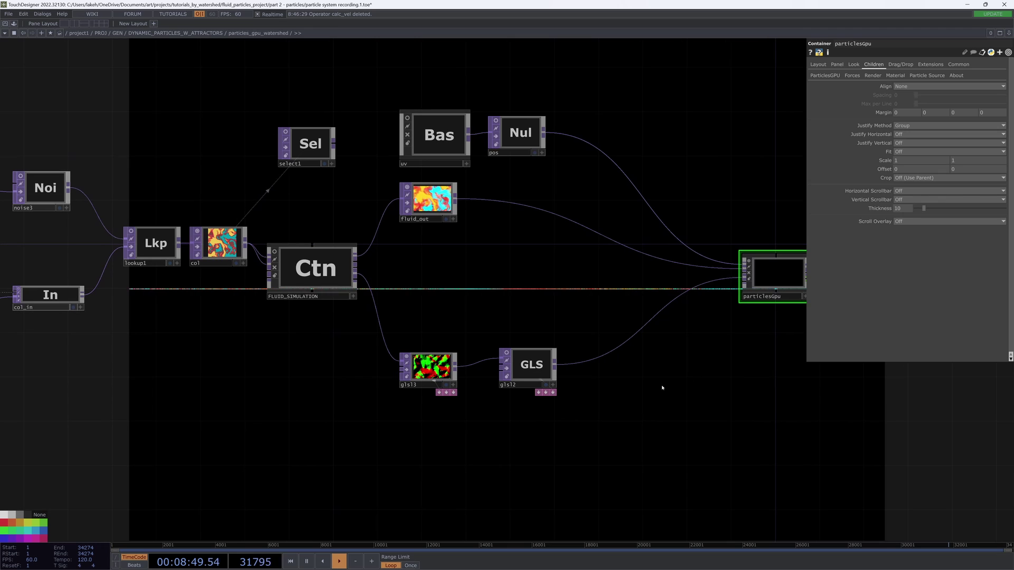
Step: Check the texture format of glsl3, set its Pixel Format to 32-bit float (RGB), and check its info again
middle_click(421, 372)
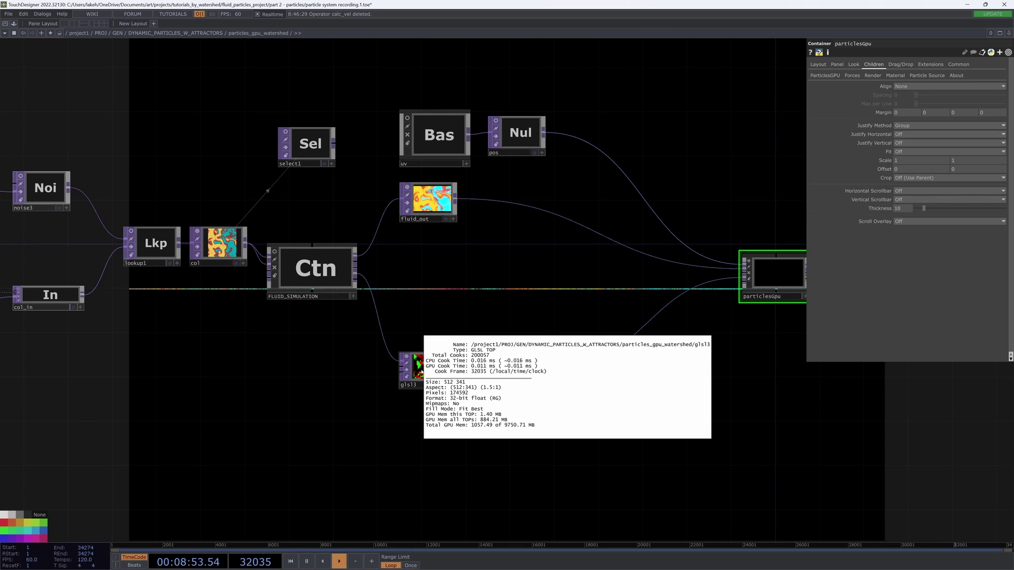
scroll(421, 371, "up", 10)
middle_click(422, 371)
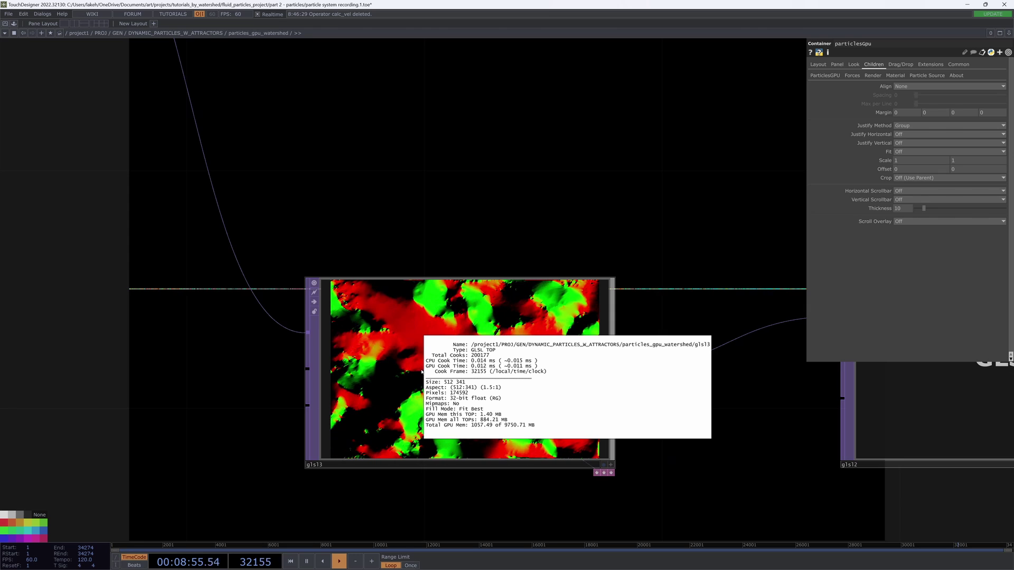
scroll(421, 371, "down", 5)
left_click(422, 371)
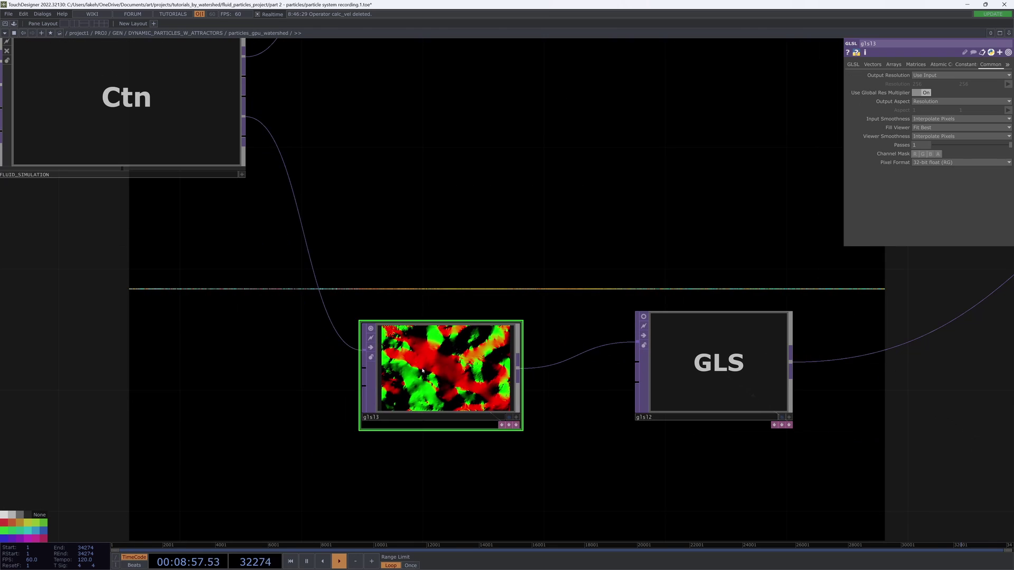
left_click(922, 162)
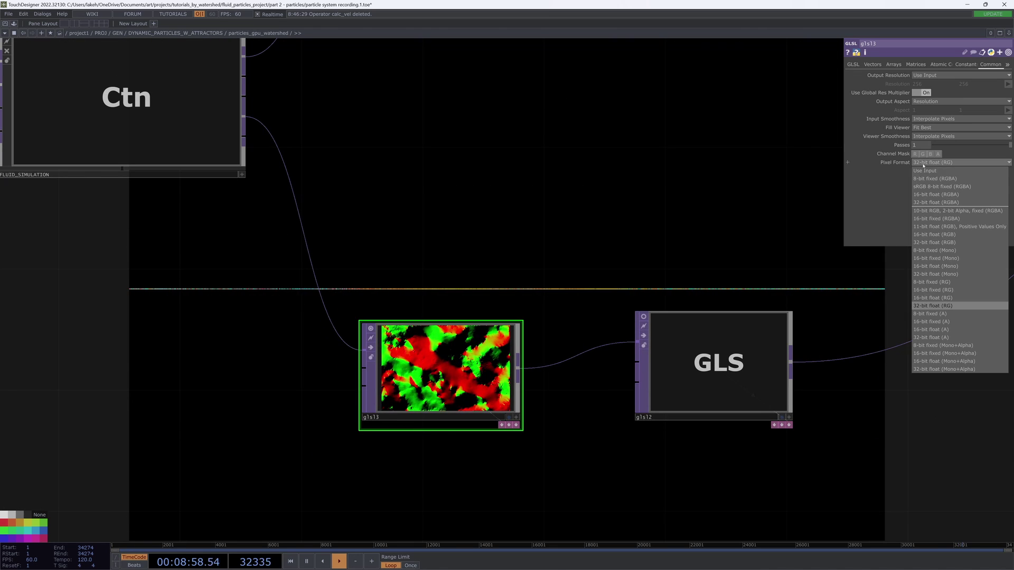
left_click(934, 242)
middle_click(427, 359)
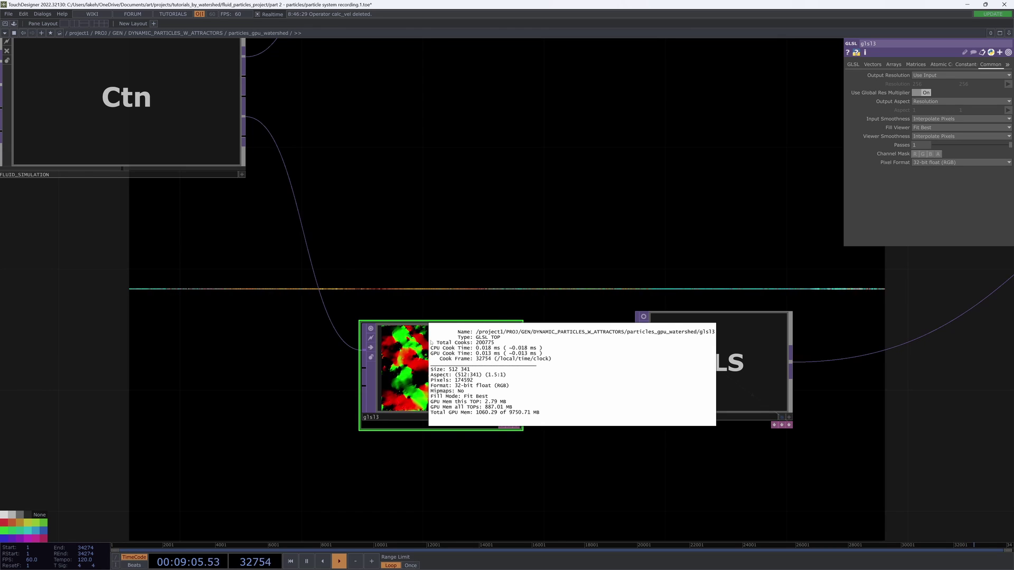
Step: Move glsl2 farther away from glsl3 toward particlesGpu to free up space between them
scroll(439, 361, "down", 4)
left_click_drag(612, 362, 797, 362)
left_click_drag(734, 267, 668, 317)
left_click_drag(591, 272, 759, 239)
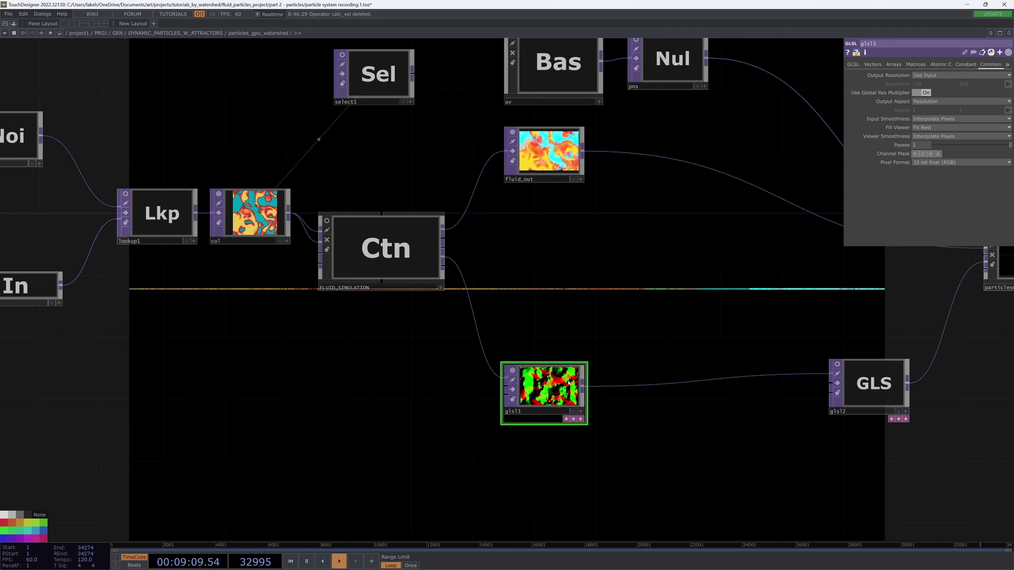
left_click_drag(545, 287, 432, 327)
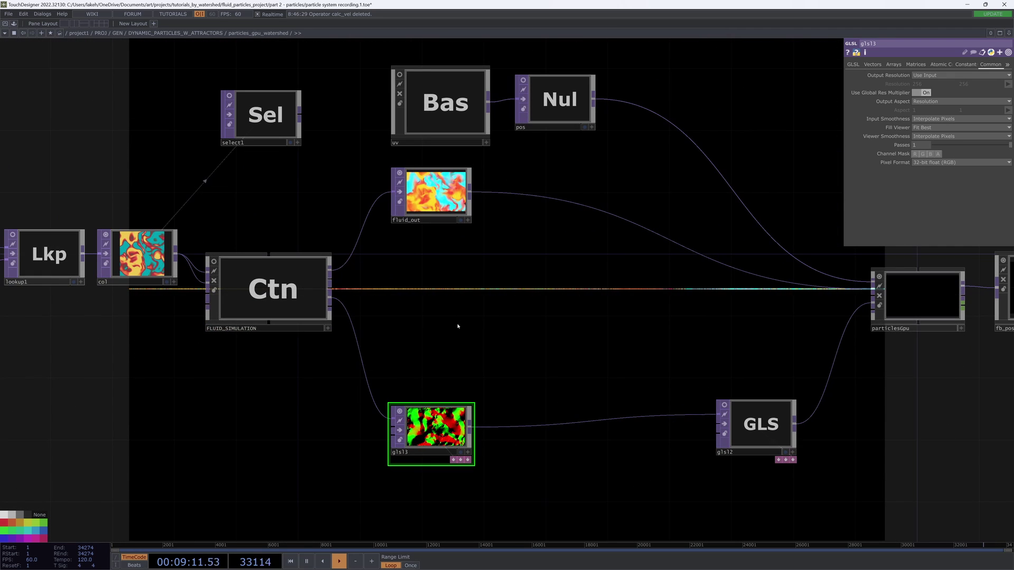
Step: Add a Slope TOP on a branch from fluid_out and place it between fluid_out and glsl3
right_click(471, 196)
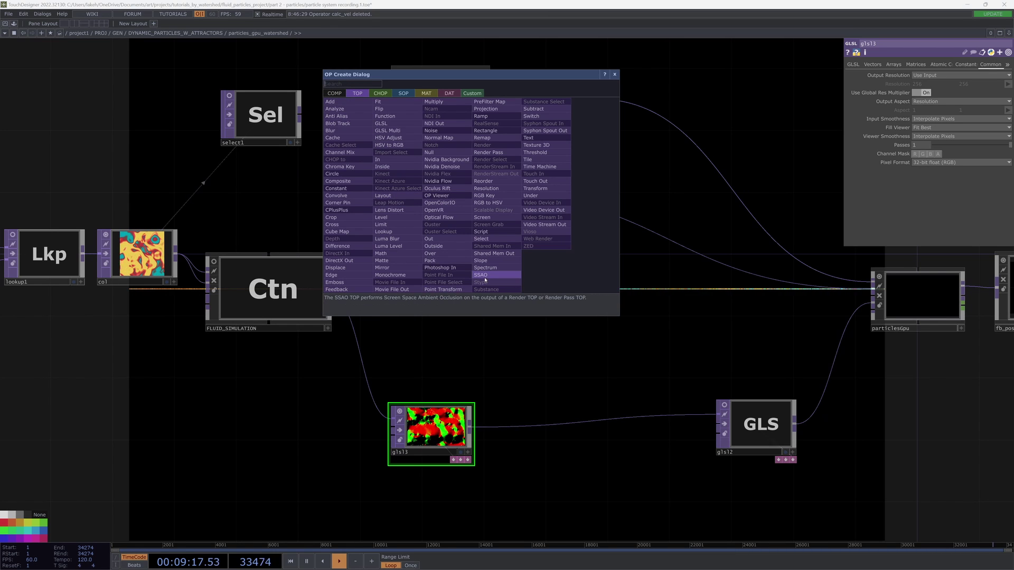
left_click(492, 263)
left_click(518, 338)
left_click_drag(694, 348, 687, 310)
Step: Set the Slope TOP's Red and Blue to Vertical Luminance, Green to Neutral, and Zero Point to 0
left_click(932, 76)
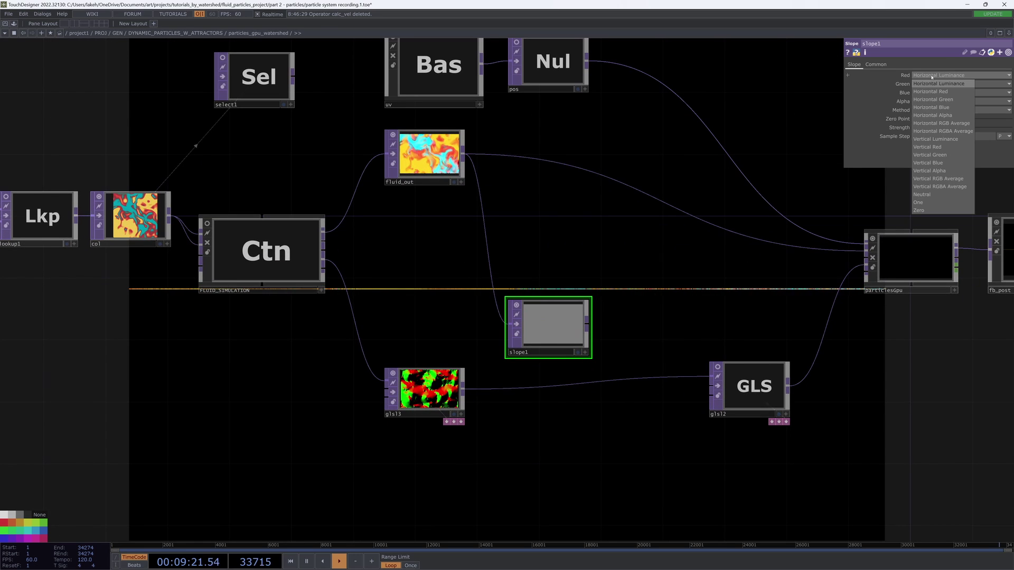
left_click(935, 140)
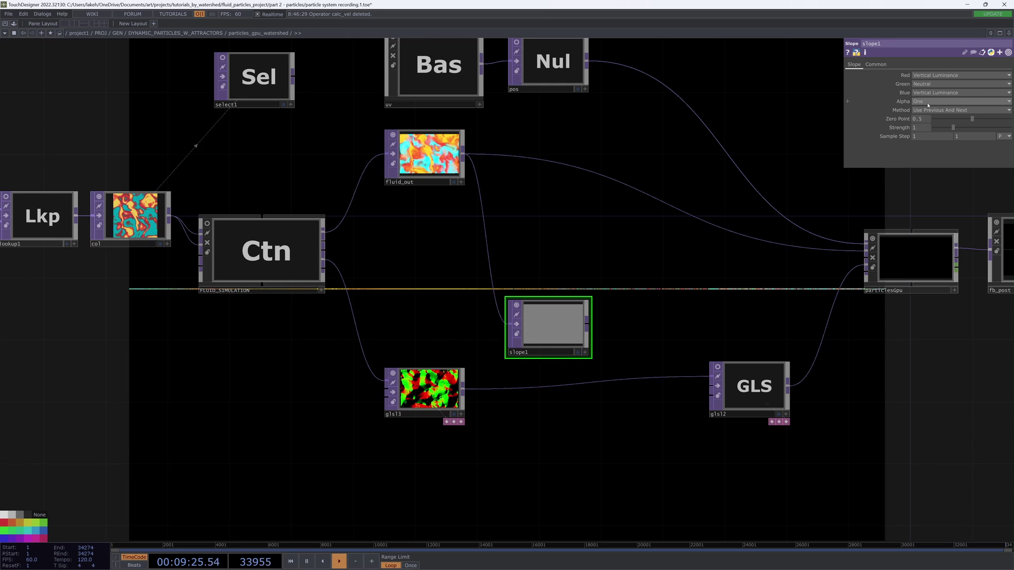
left_click_drag(563, 310, 548, 294)
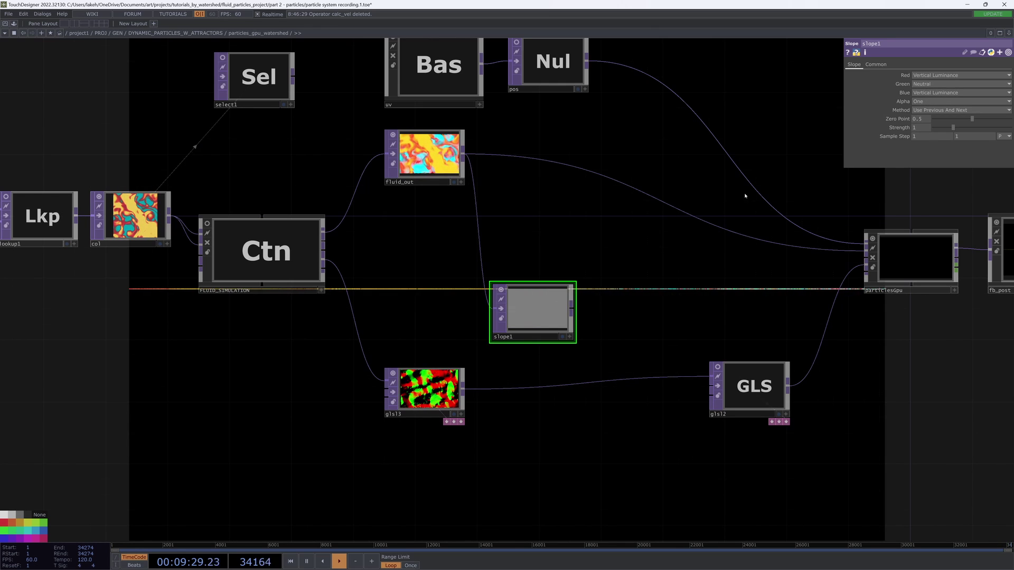
left_click(934, 120)
Step: Place glsl3 directly beneath slope1 and shift glsl2 slightly down and away from it
left_click_drag(405, 394, 531, 396)
scroll(609, 312, "up", 4)
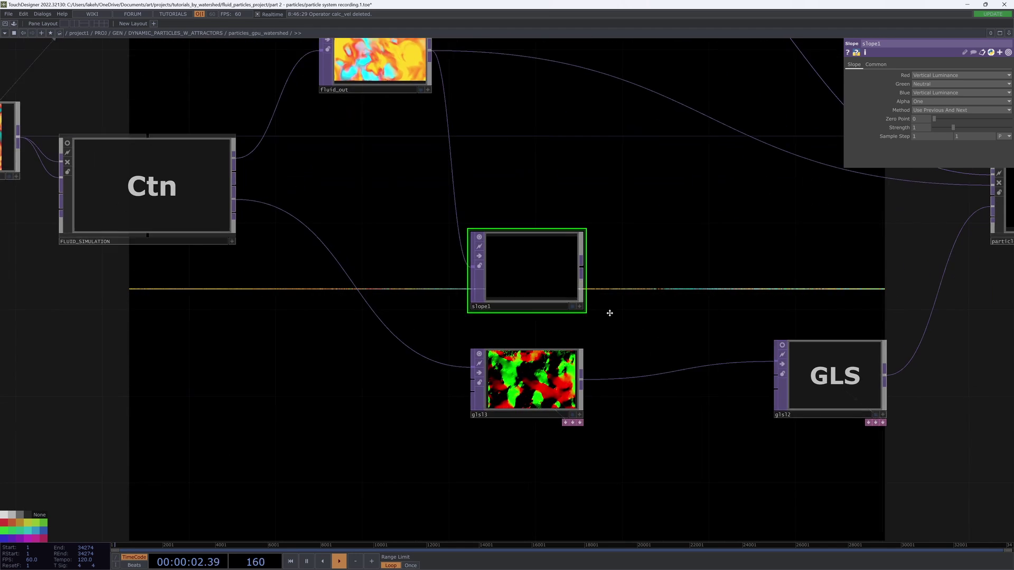
left_click_drag(771, 361, 793, 383)
left_click_drag(640, 269, 684, 326)
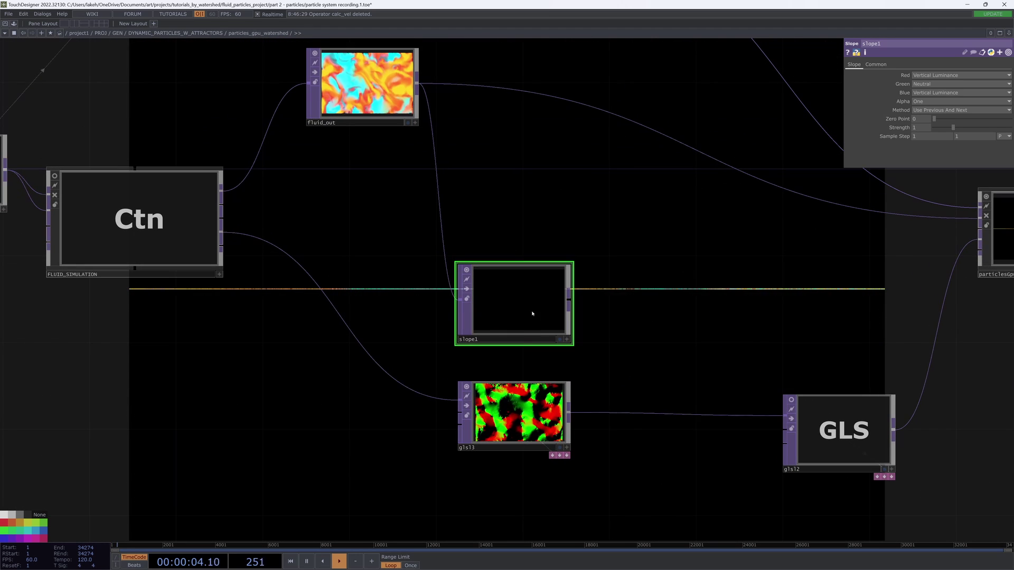
Step: Add a Reorder TOP with slope1 as its first input and glsl3 as its second input
right_click(567, 302)
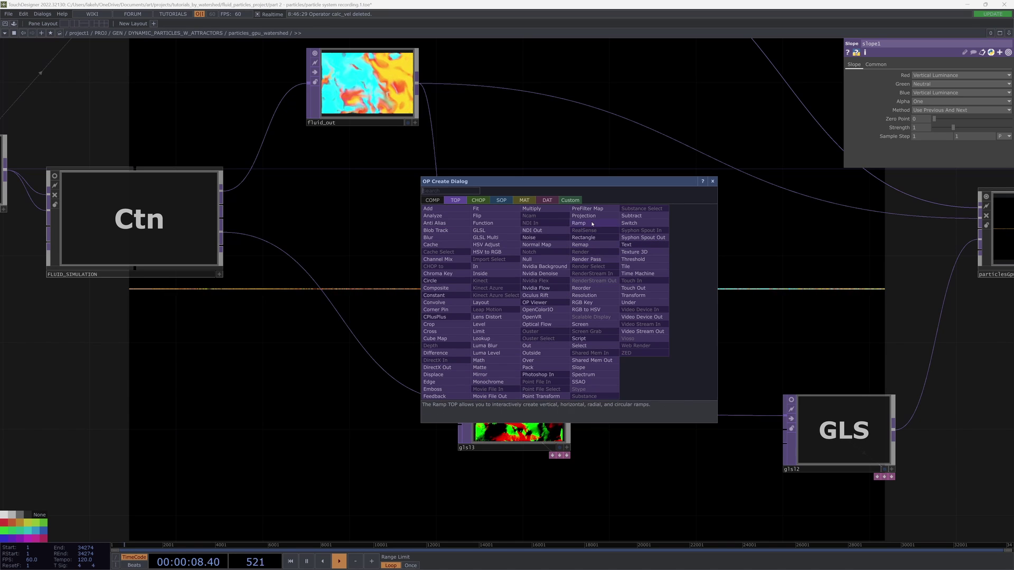
left_click(581, 288)
left_click(646, 343)
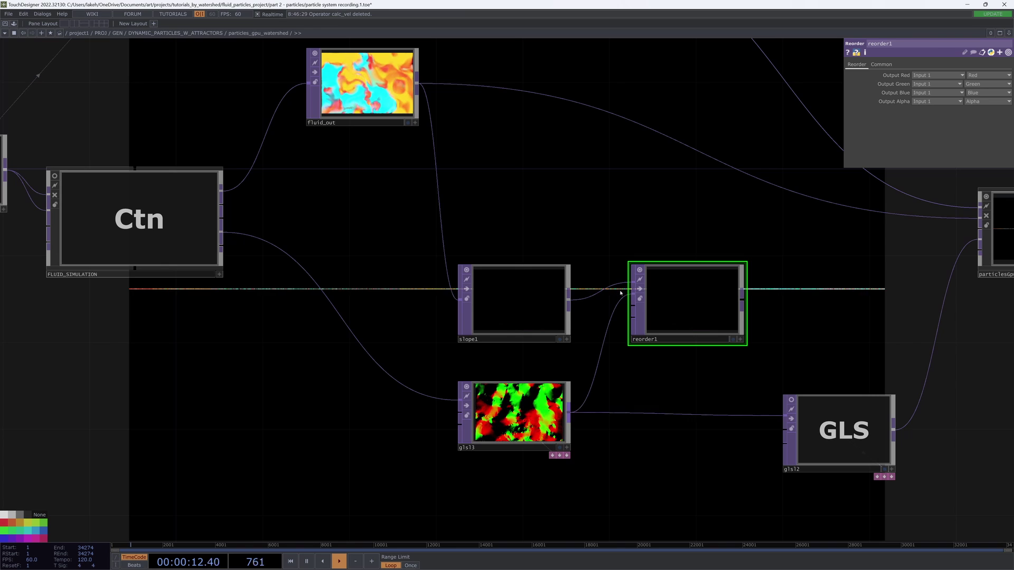
left_click_drag(674, 286, 675, 308)
Step: Rename glsl3 to normalized_vel and set reorder1's Output Red and Output Green to Input 2
left_click(508, 446)
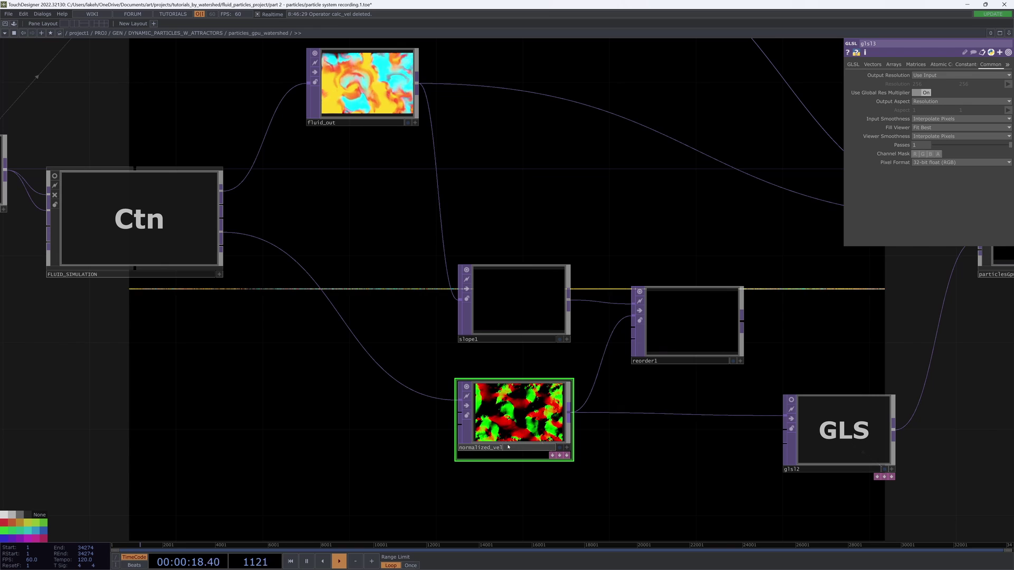
left_click(623, 401)
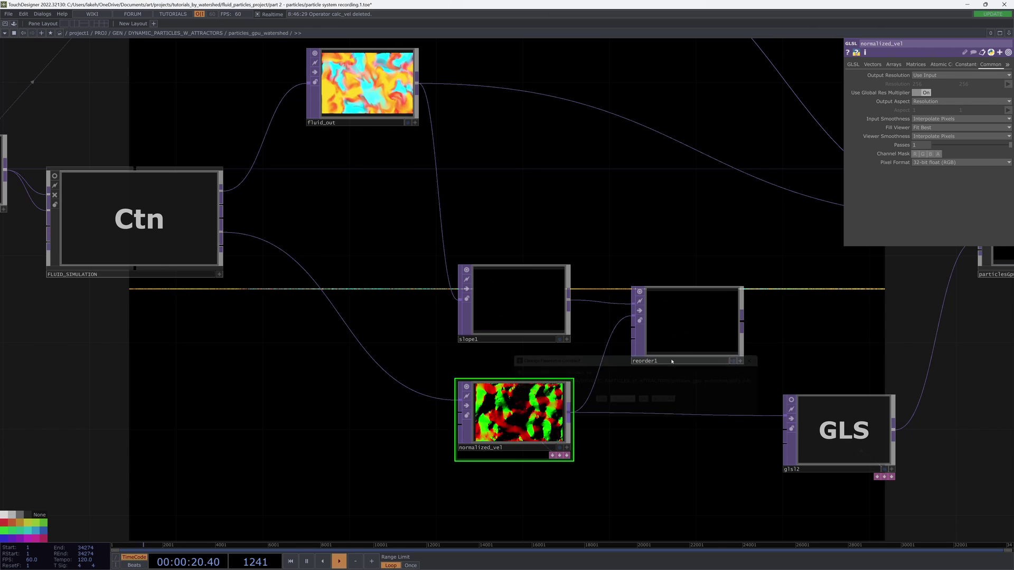
left_click(725, 331)
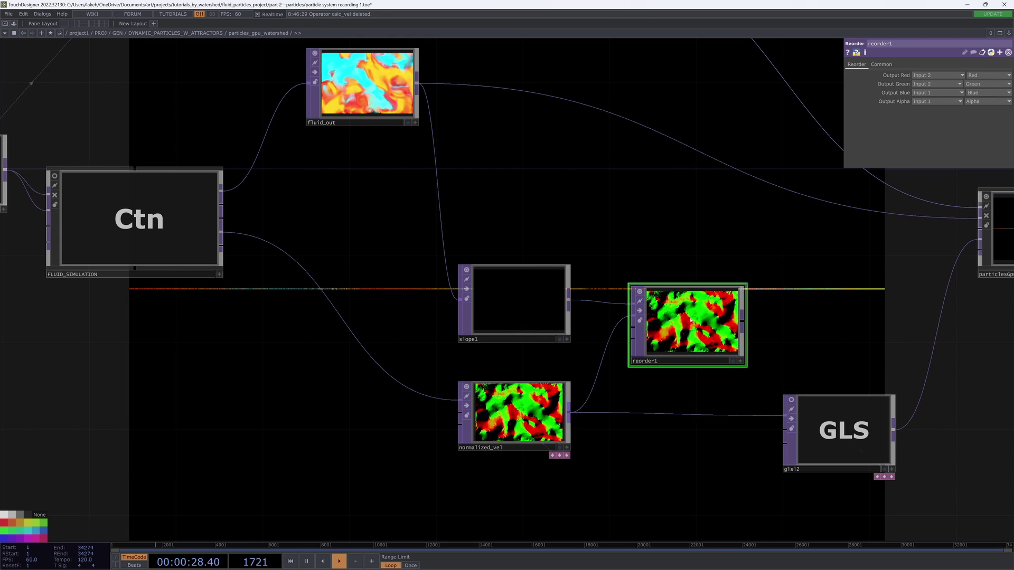
left_click_drag(691, 320, 690, 298)
Step: Try a Strength of 174 on slope1 to preview its blue channel, and return the Strength to 1
left_click(540, 294)
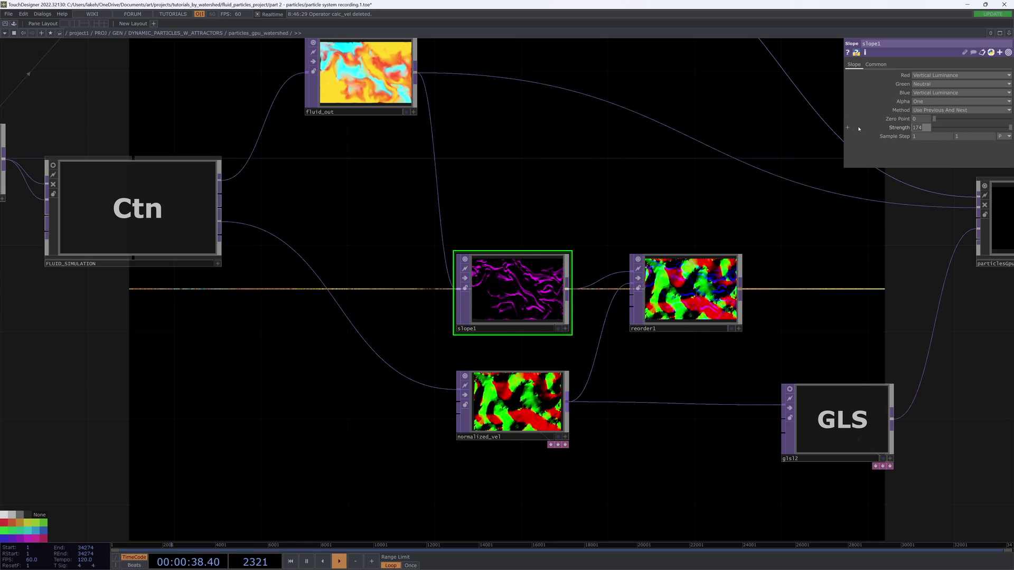
type("1")
scroll(838, 131, "up", 6)
left_click_drag(765, 239, 634, 145)
scroll(649, 297, "down", 5)
scroll(634, 145, "down", 1)
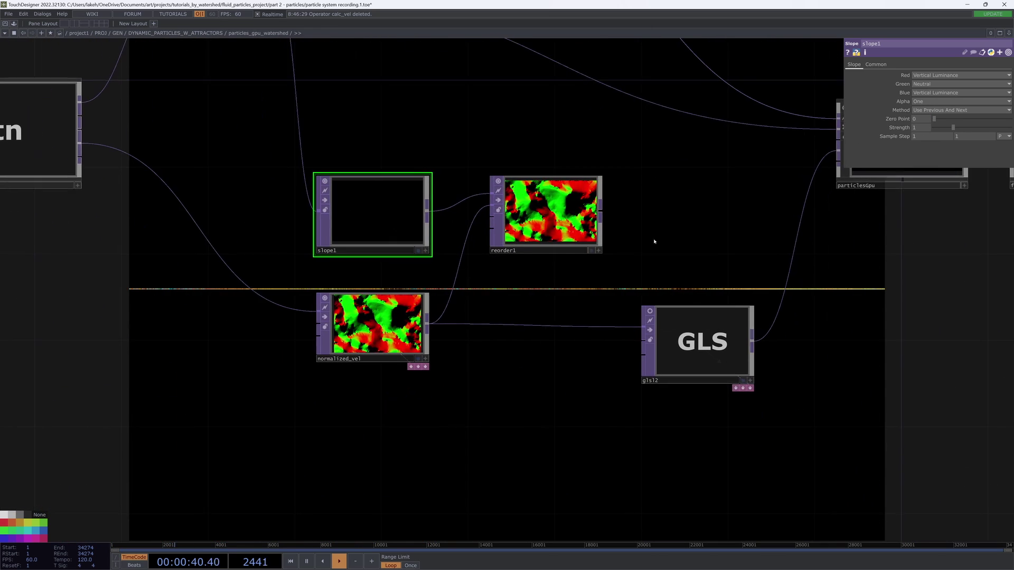
Step: Feed reorder1's output into glsl2's first input in place of normalized_vel
left_click_drag(677, 266, 605, 272)
left_click_drag(637, 332, 659, 333)
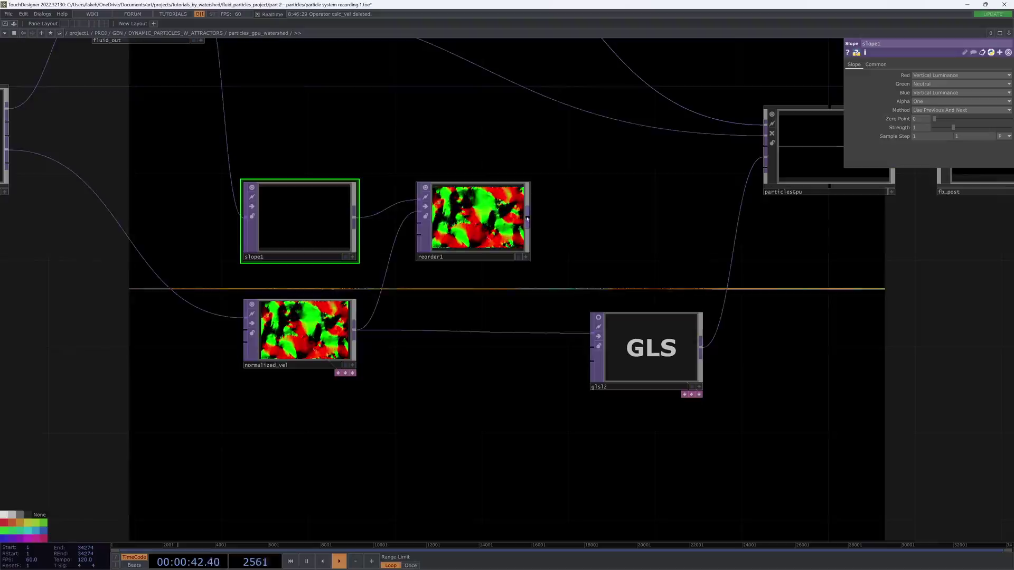
left_click_drag(596, 197, 618, 333)
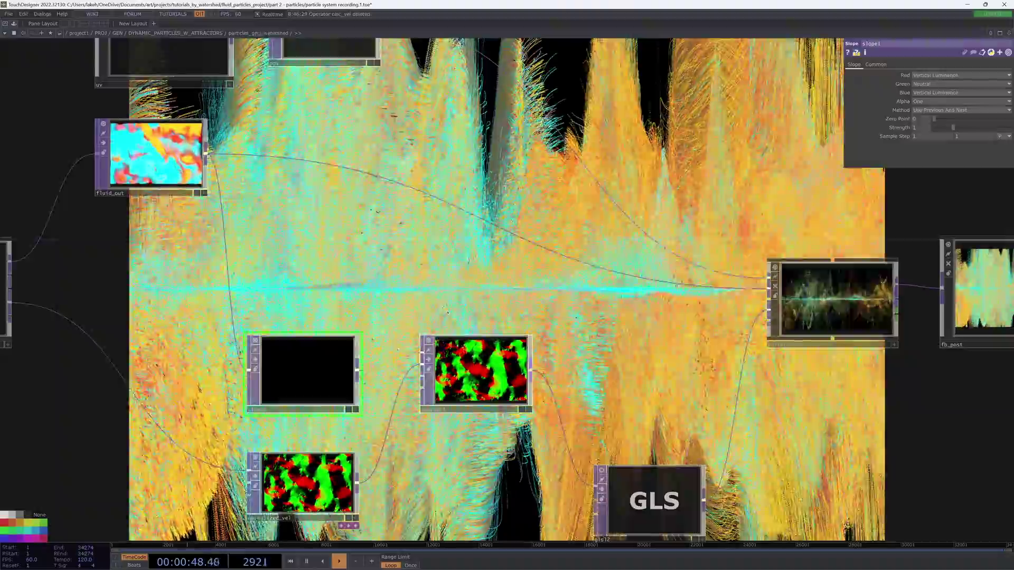
Step: Tune slope1's Strength while watching the particles, trying values such as 0.1 and settling on 0.02
left_click_drag(952, 127, 935, 128)
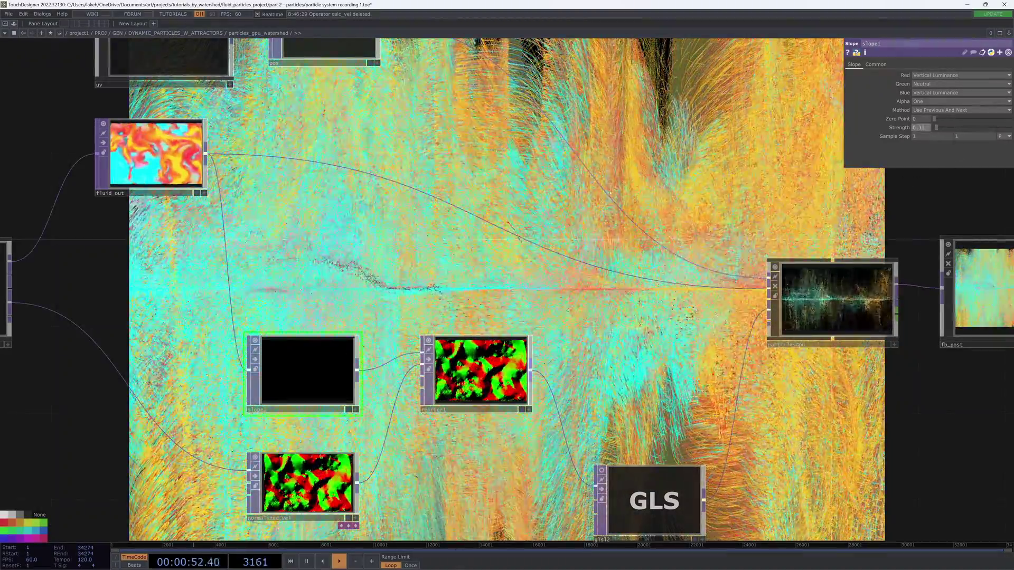
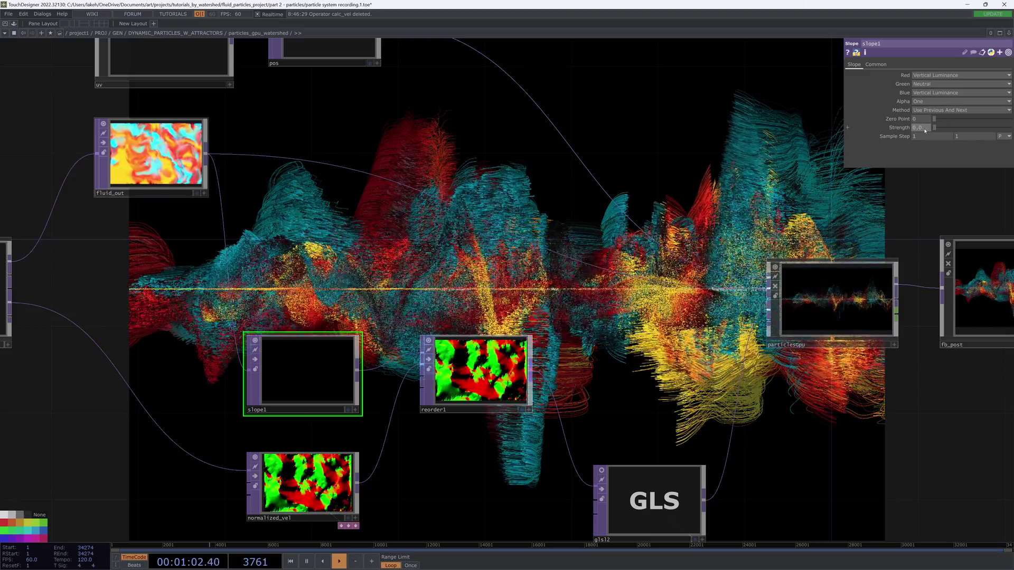
key("r")
left_click_drag(755, 163, 721, 150)
left_click_drag(621, 228, 711, 213)
scroll(565, 299, "up", 3)
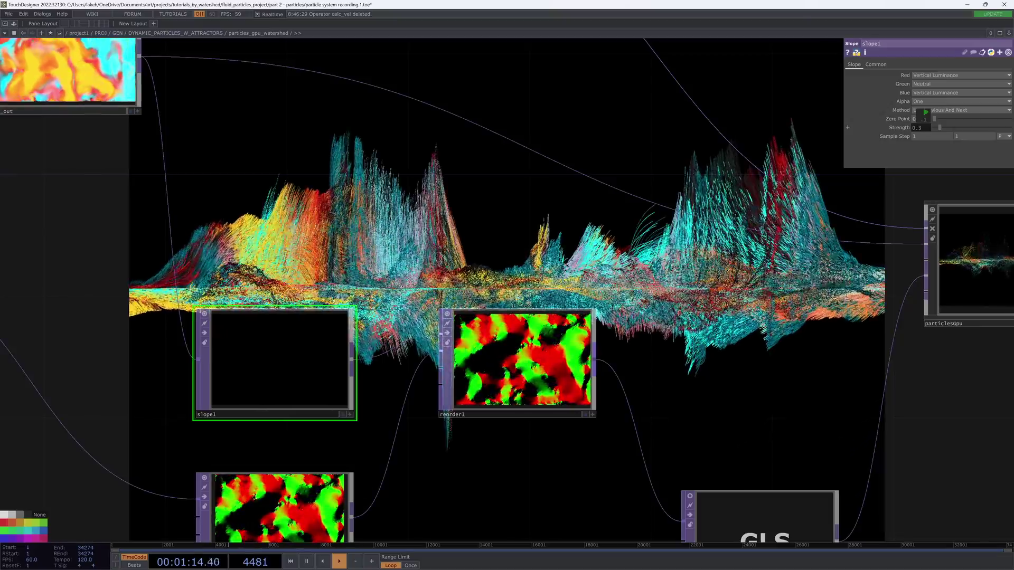
mouse_move(921, 128)
middle_mouse_down()
mouse_move(931, 135)
mouse_move(924, 112)
middle_mouse_up()
scroll(561, 270, "down", 1)
scroll(560, 269, "down", 5)
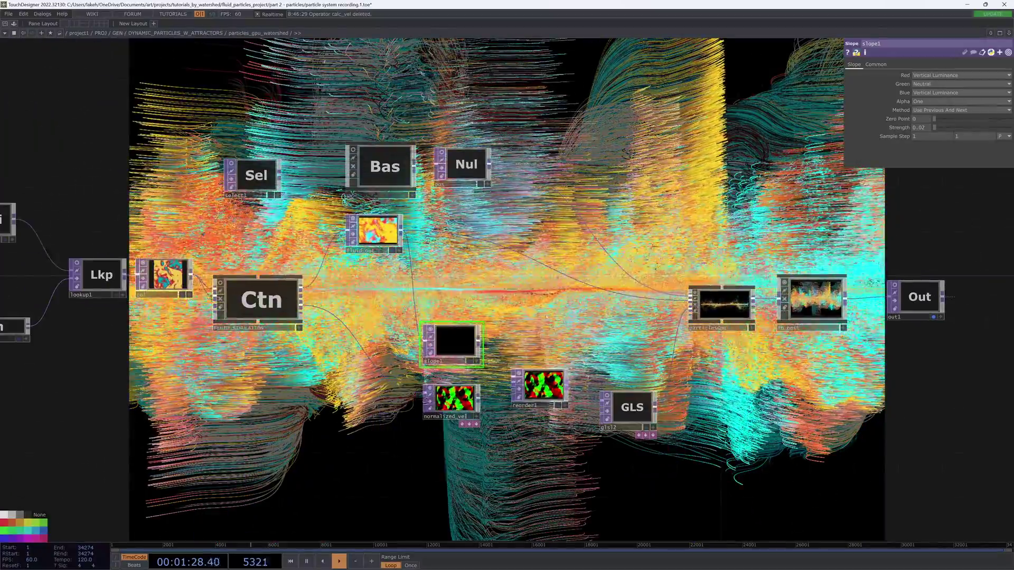
Step: Add a Select TOP referencing fluid_out to feed slope1 and normalized_vel's second input, and spread these nodes apart
left_click_drag(364, 321, 408, 318)
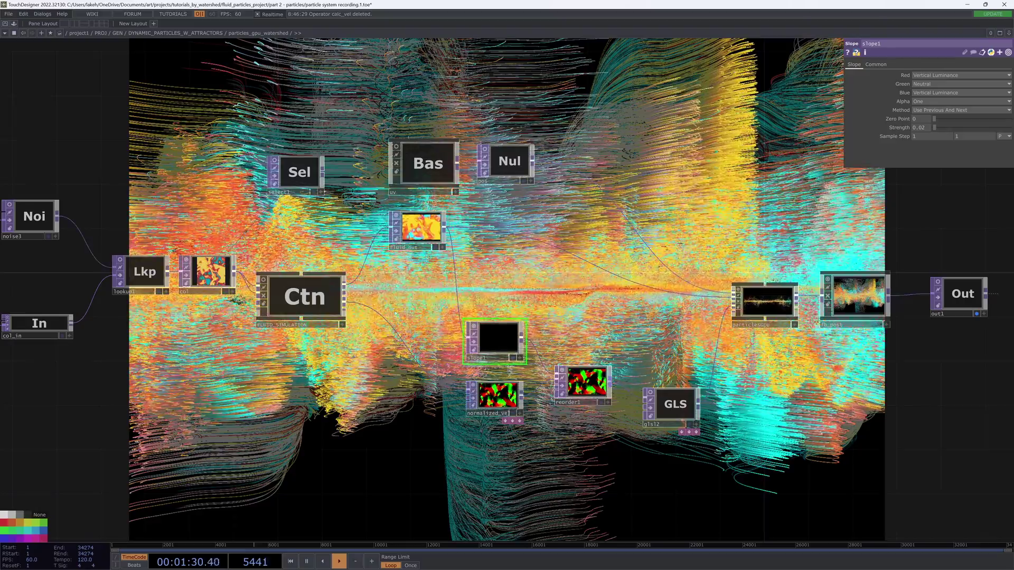
key("Tab")
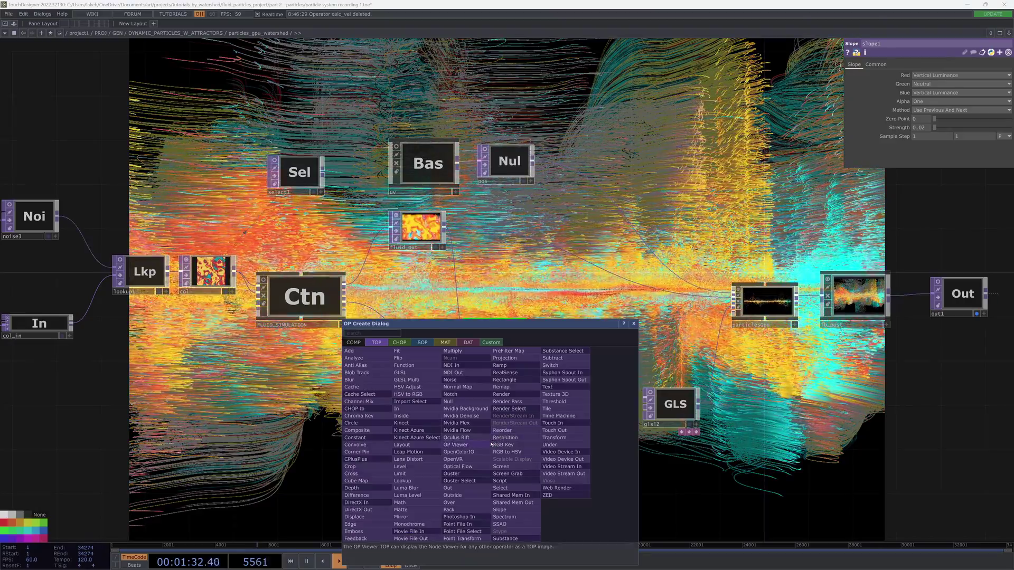
left_click(529, 502)
left_click(494, 463)
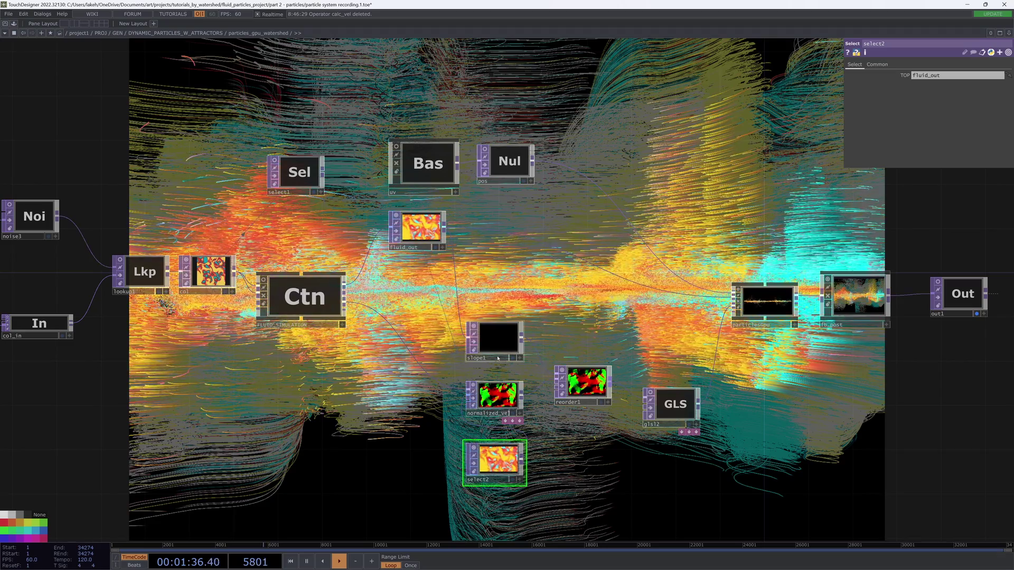
left_click_drag(486, 341, 563, 496)
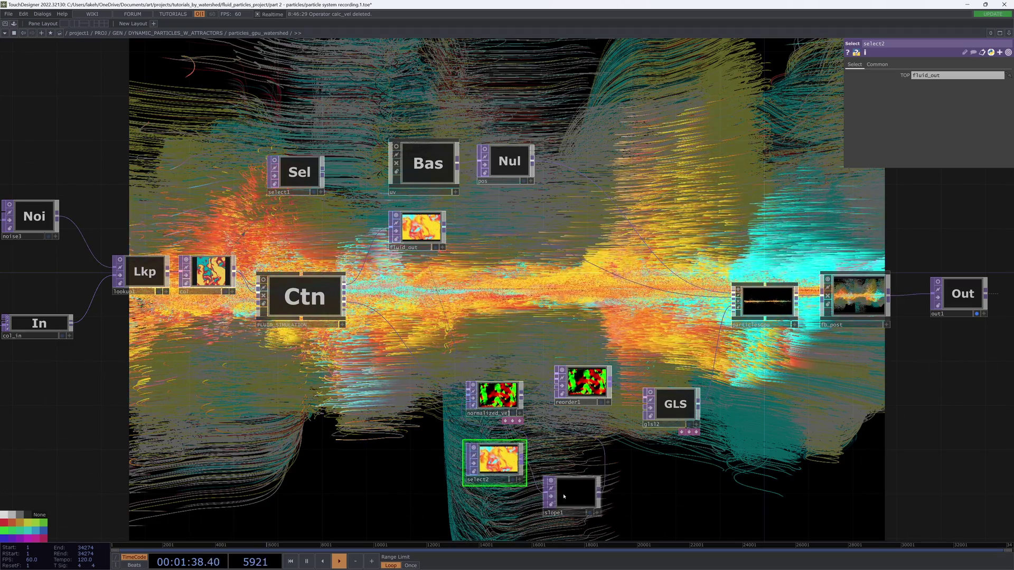
left_click_drag(496, 460, 407, 483)
left_click_drag(495, 398, 484, 376)
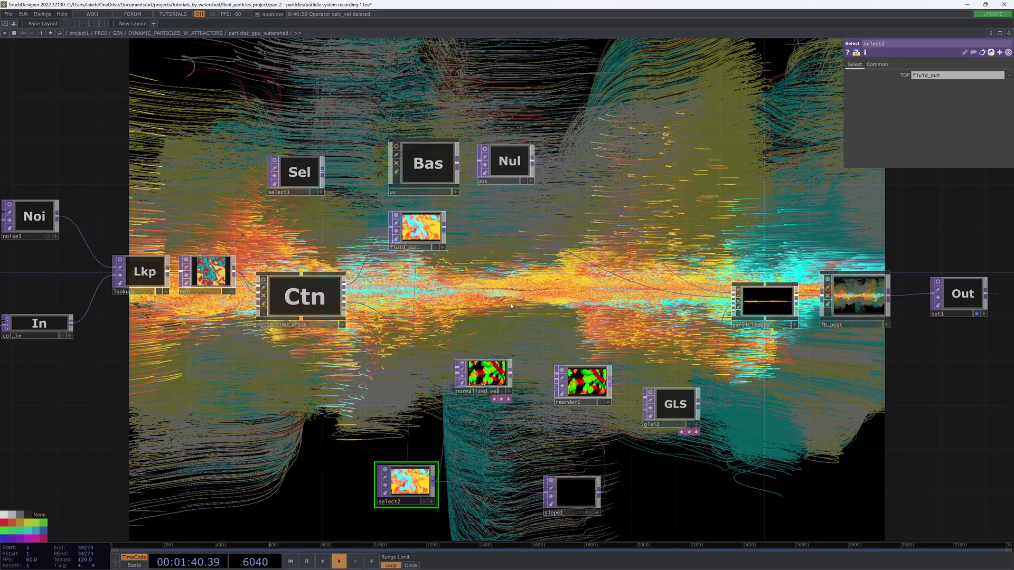
Step: Turn off the background display and tidy the layout, placing slope1 beside select2 and glsl2 level with reorder1
key("1")
left_click_drag(522, 271, 533, 204)
scroll(581, 370, "up", 5)
left_click_drag(519, 440, 542, 333)
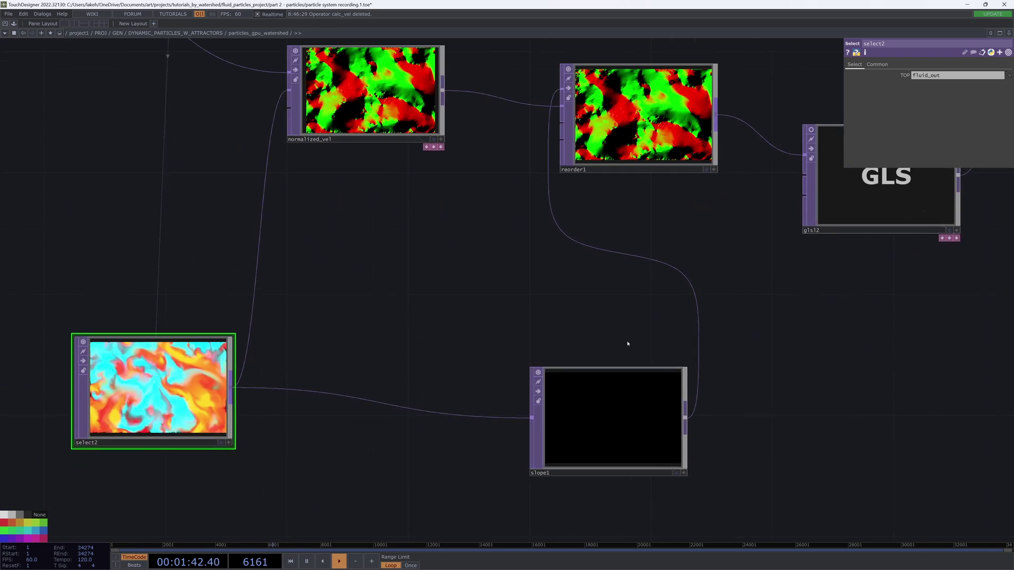
scroll(634, 347, "down", 5)
left_click_drag(636, 347, 611, 416)
left_click_drag(615, 301, 630, 286)
left_click_drag(612, 470, 536, 455)
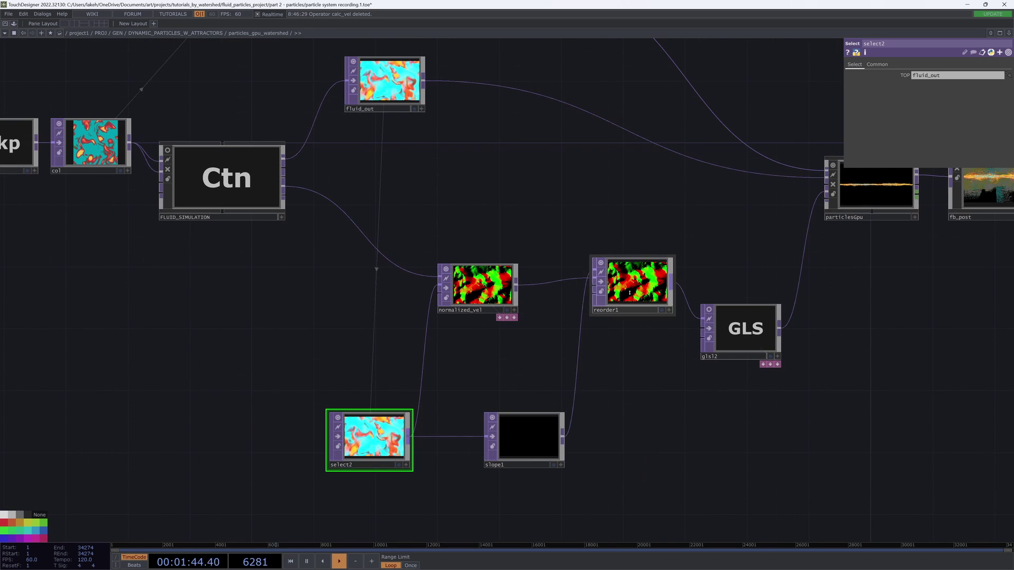
mouse_move(477, 288)
left_mouse_down()
mouse_move(478, 273)
mouse_move(477, 287)
left_mouse_up()
left_click_drag(455, 245, 423, 282)
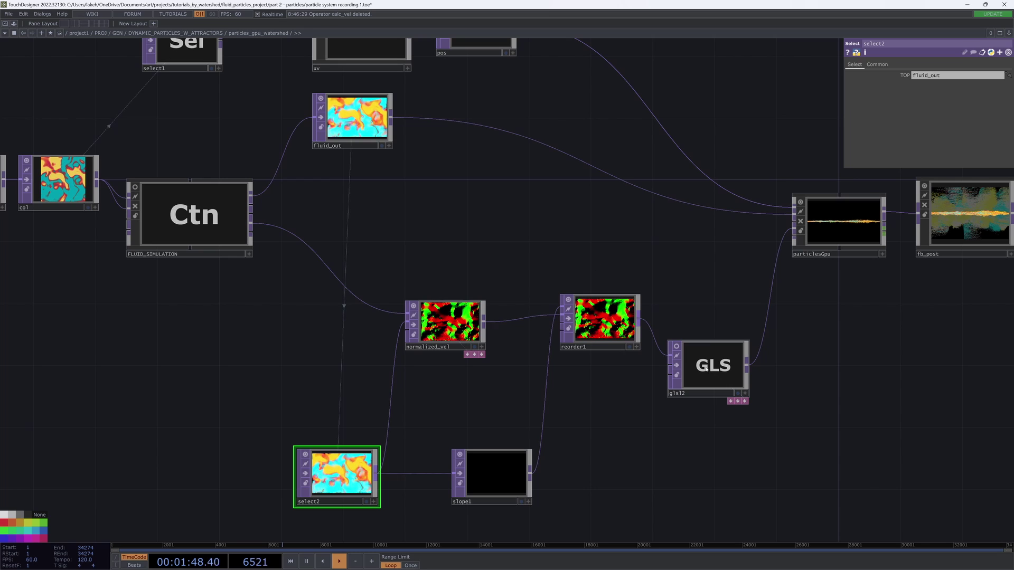
left_click_drag(710, 372, 710, 327)
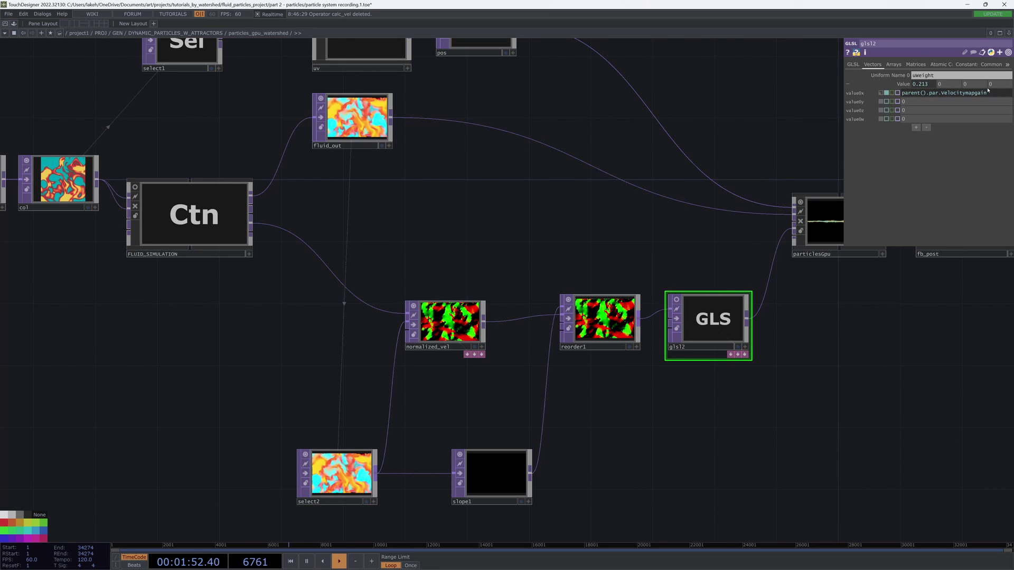
left_click_drag(658, 398, 699, 394)
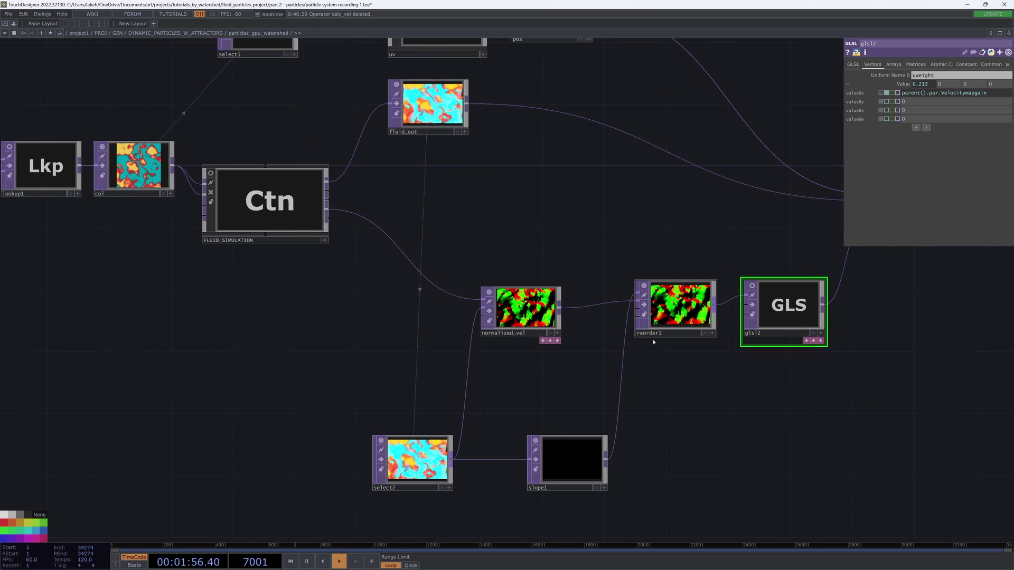
Step: Collapse normalized_vel, reorder1, select2 and slope1 into a Base named calc_vel_map, and move glsl2 beside it
right_click_drag(719, 502, 392, 278)
right_click(393, 192)
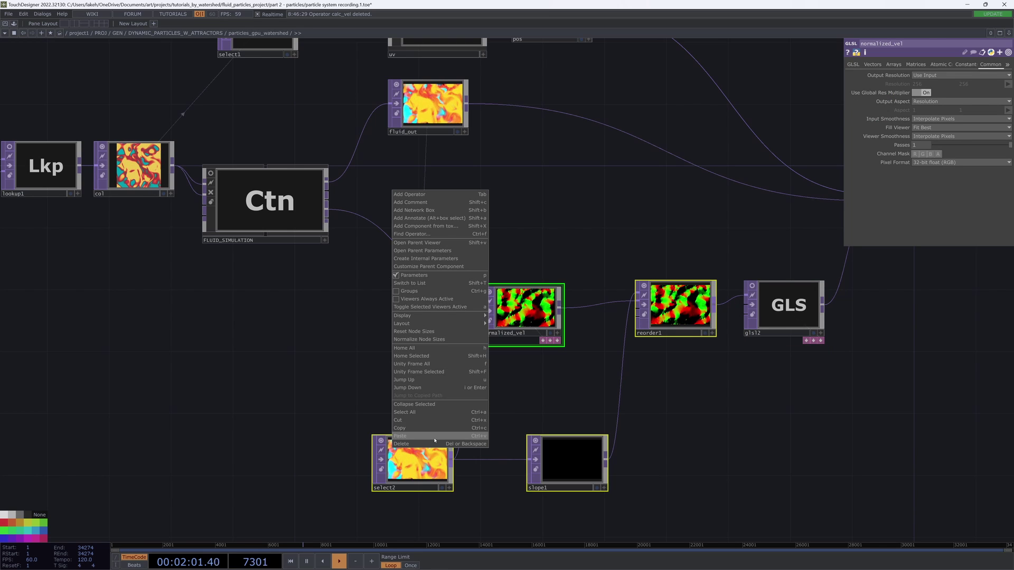
left_click(414, 404)
left_click_drag(583, 378, 450, 288)
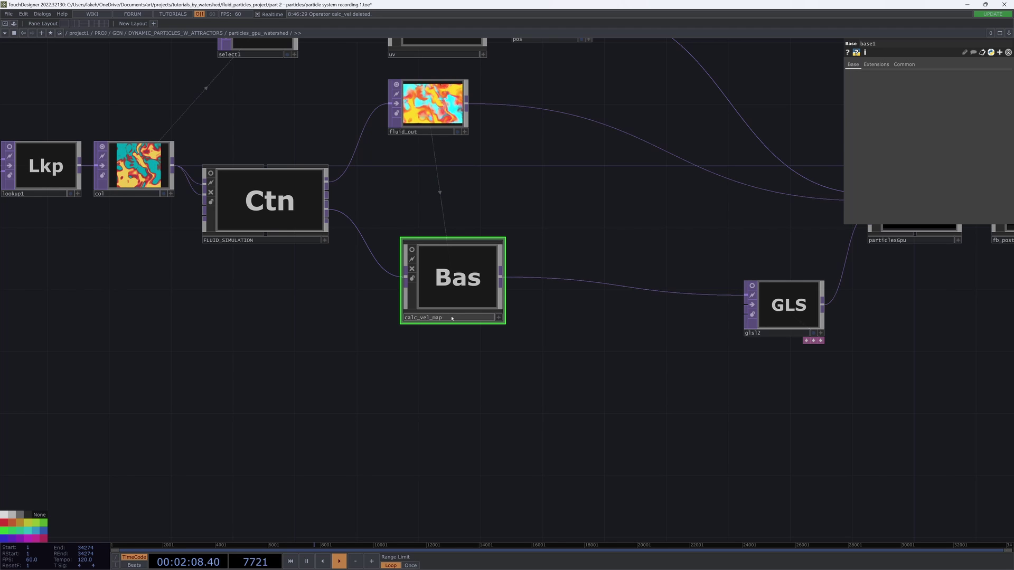
left_click_drag(530, 365, 537, 359)
left_click_drag(796, 323, 595, 292)
left_click_drag(574, 389, 727, 450)
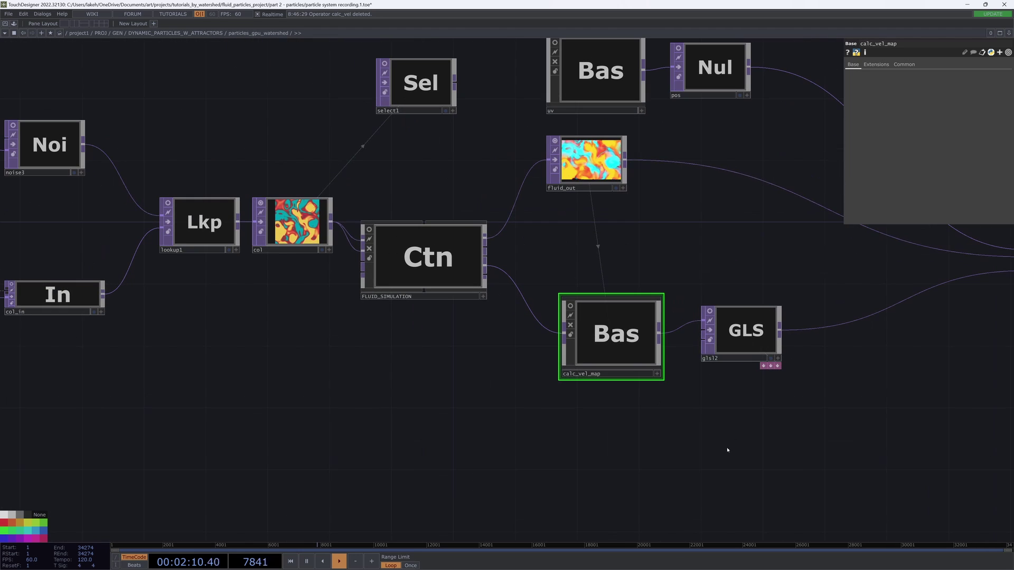
Step: Rename glsl2 to apply_gain and accept the update of the parameter that refers to it
left_click(748, 358)
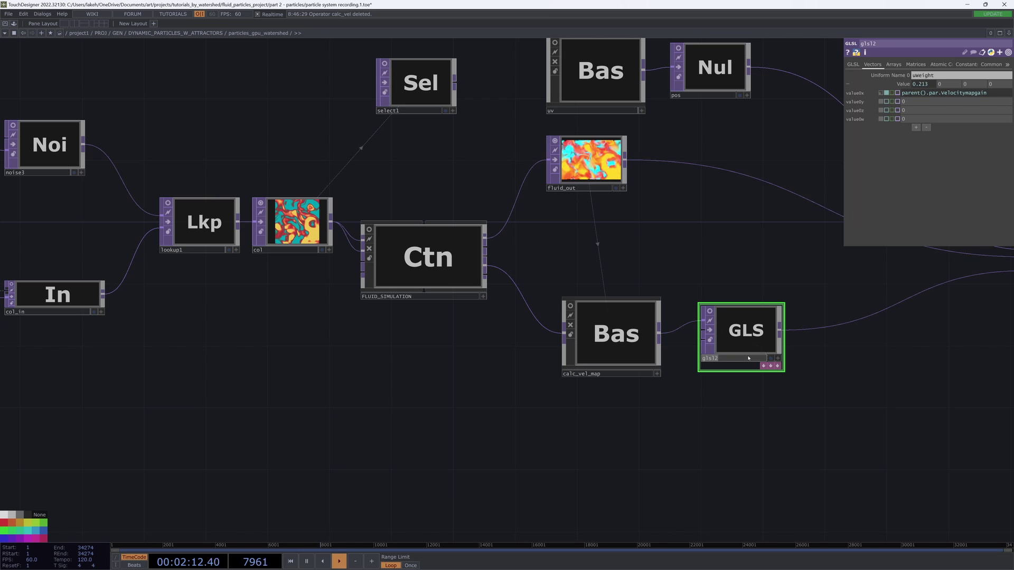
type("apply_gain")
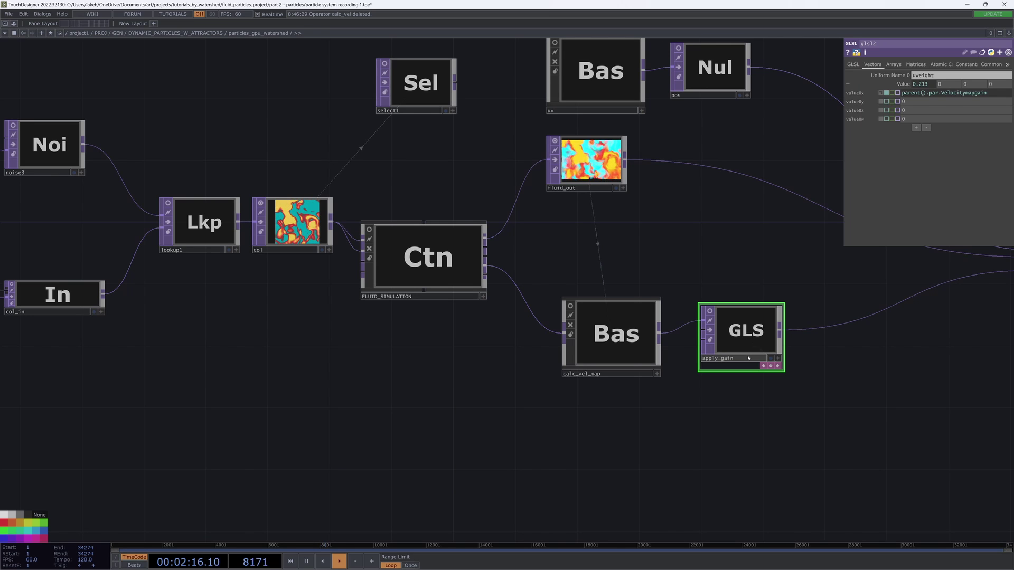
key("Return")
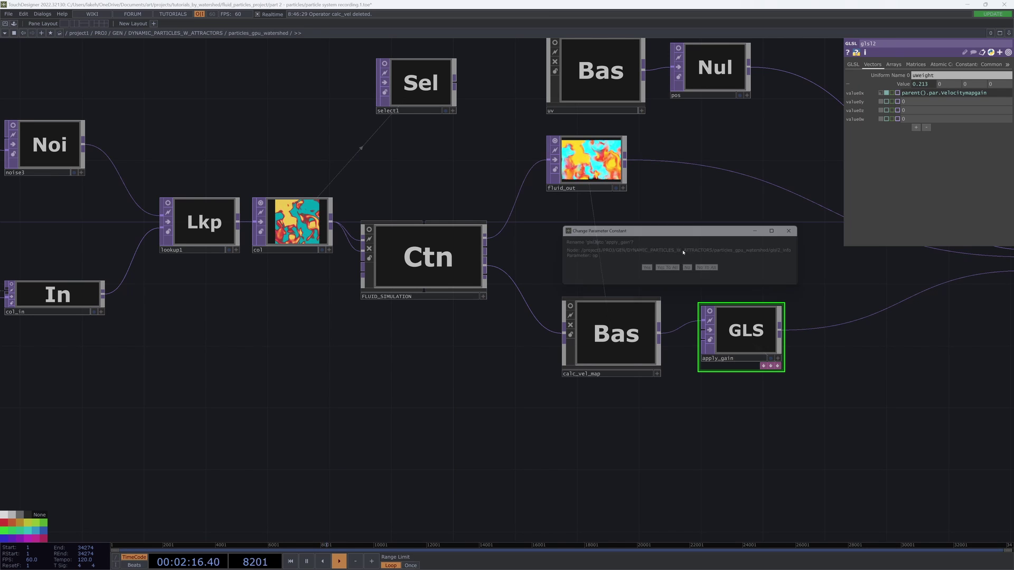
left_click(664, 272)
left_click_drag(684, 282, 729, 317)
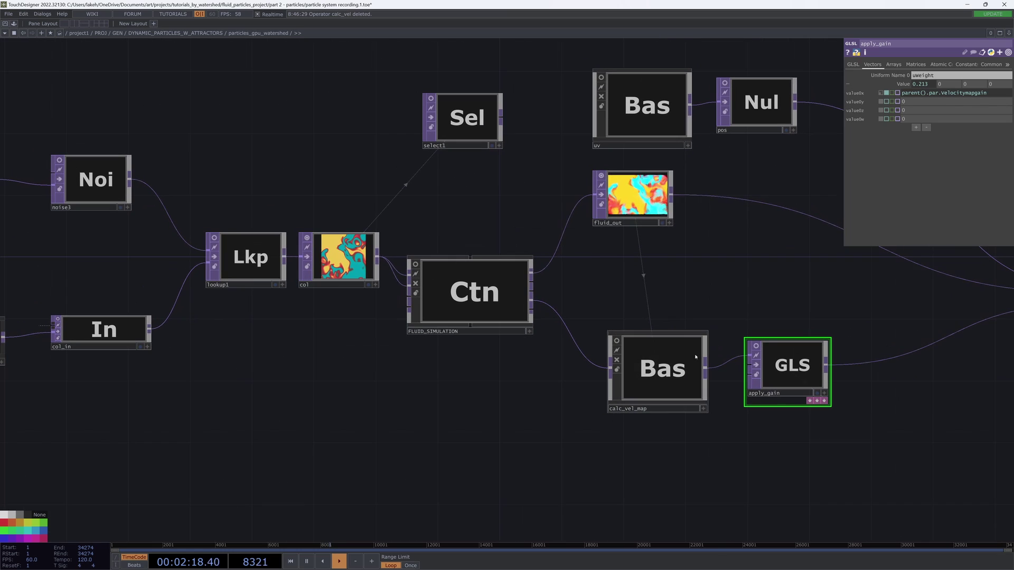
Step: Customize the calc_vel_map component with a single Float parameter called Vertical Strength, and close the Component Editor
right_click(665, 312)
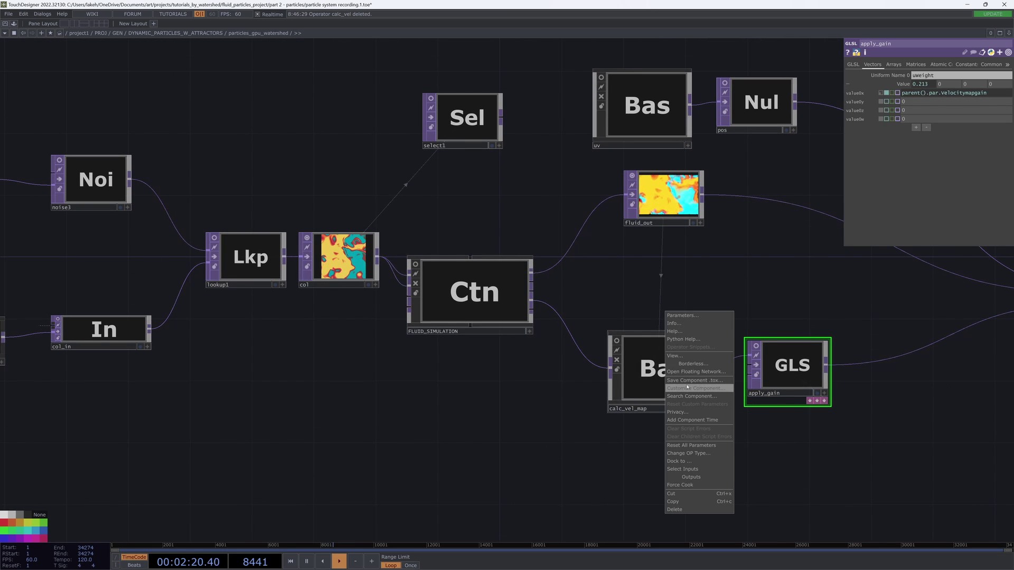
left_click(679, 388)
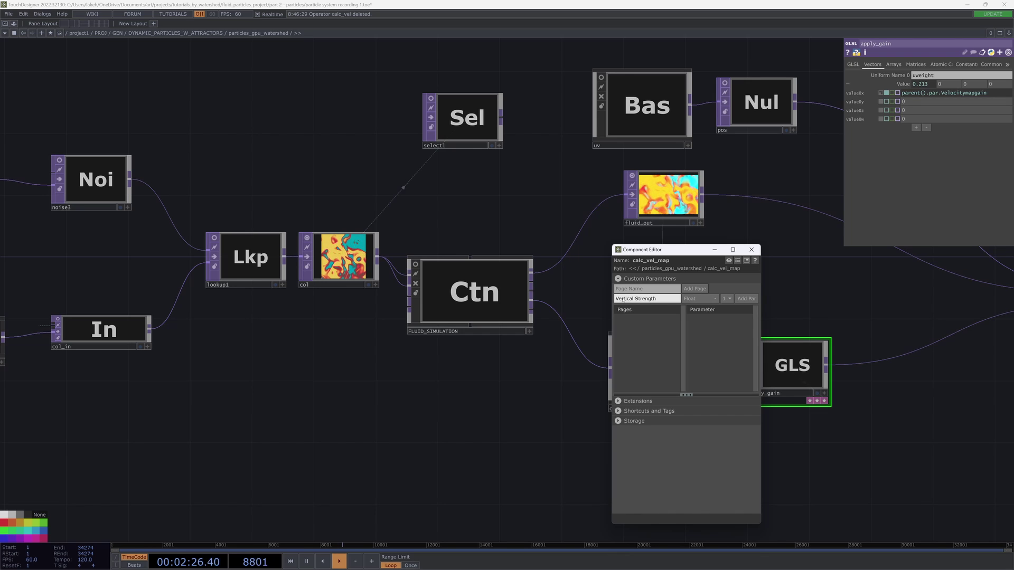
left_click(743, 299)
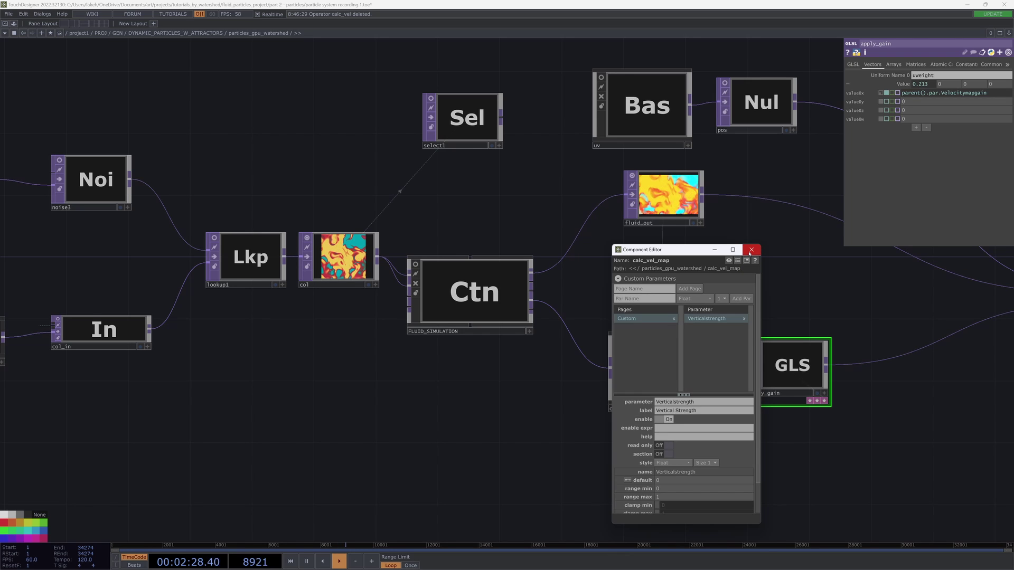
left_click_drag(708, 253, 444, 256)
left_click(485, 256)
Step: Show calc_vel_map's Custom parameters in a floating window and enter the component's network
right_click(666, 342)
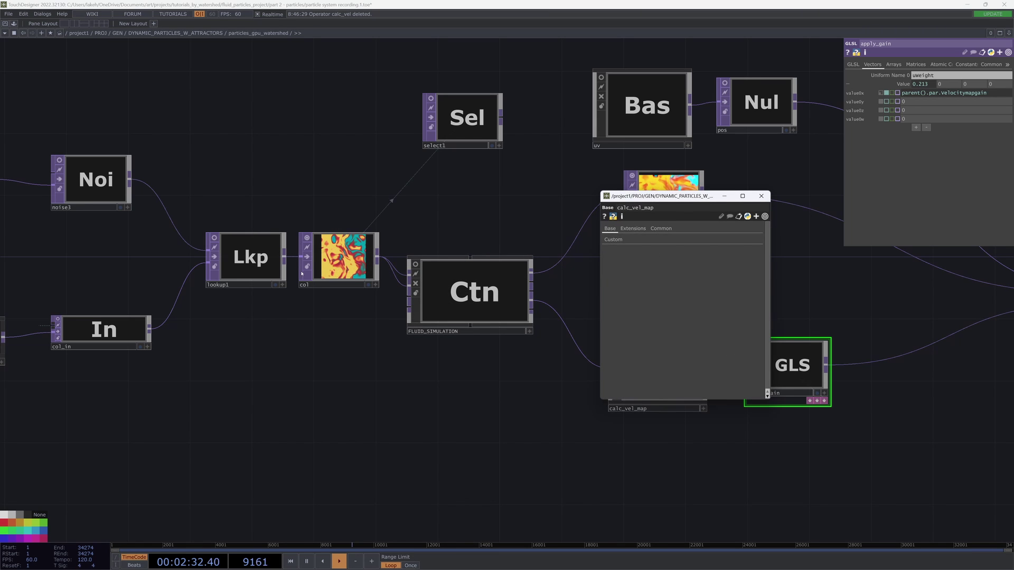
left_click_drag(652, 198, 347, 254)
double_click(634, 344)
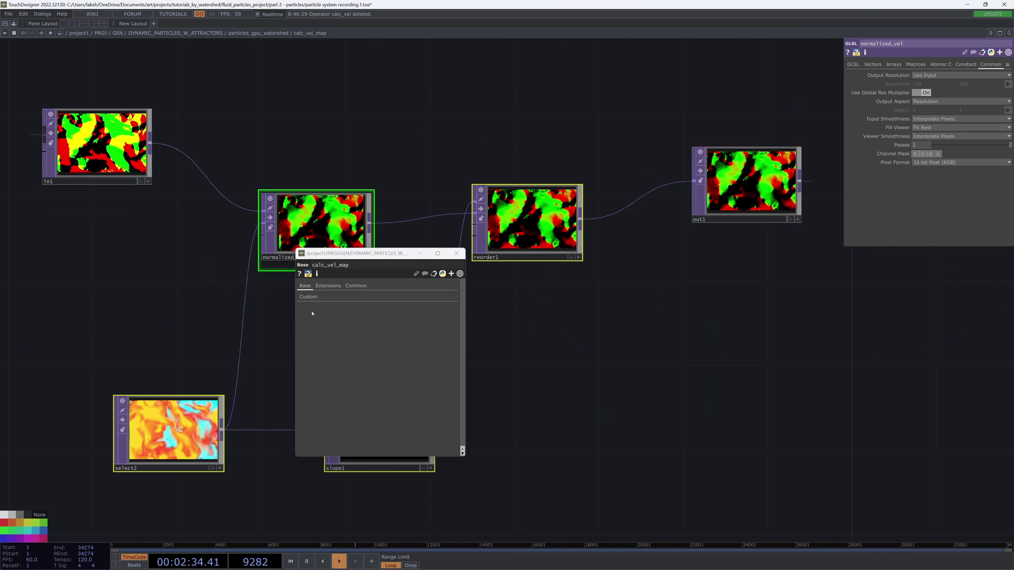
left_click_drag(633, 345, 940, 349)
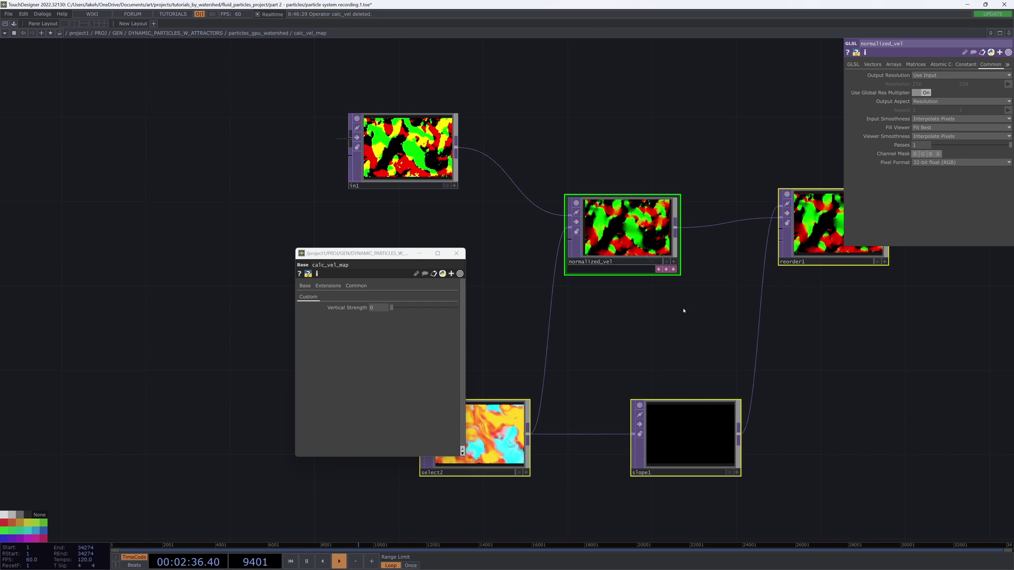
left_click_drag(868, 400, 877, 293)
Step: Link slope1's Strength to the Vertical Strength parameter of calc_vel_map
left_click(871, 64)
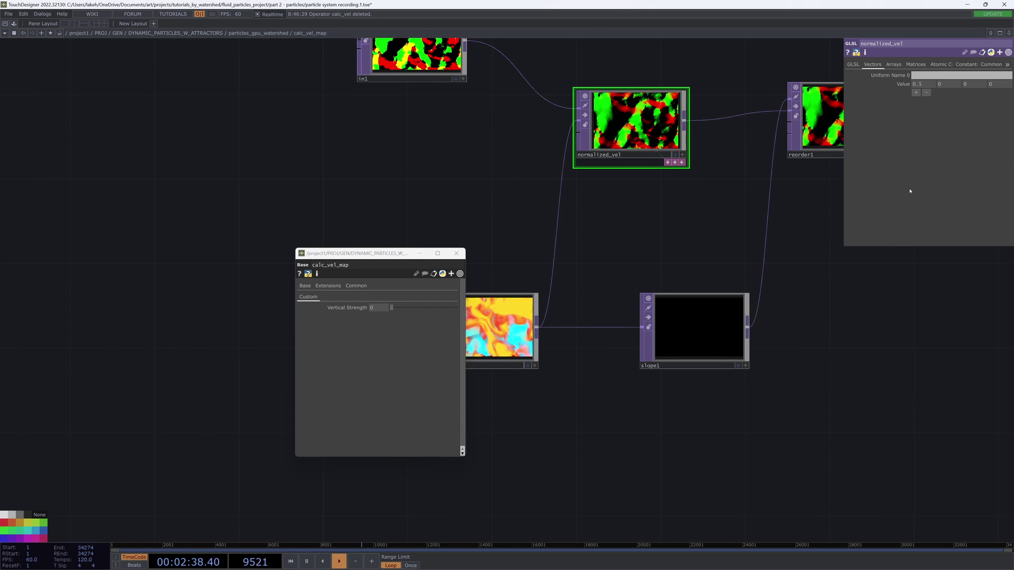
left_click(704, 319)
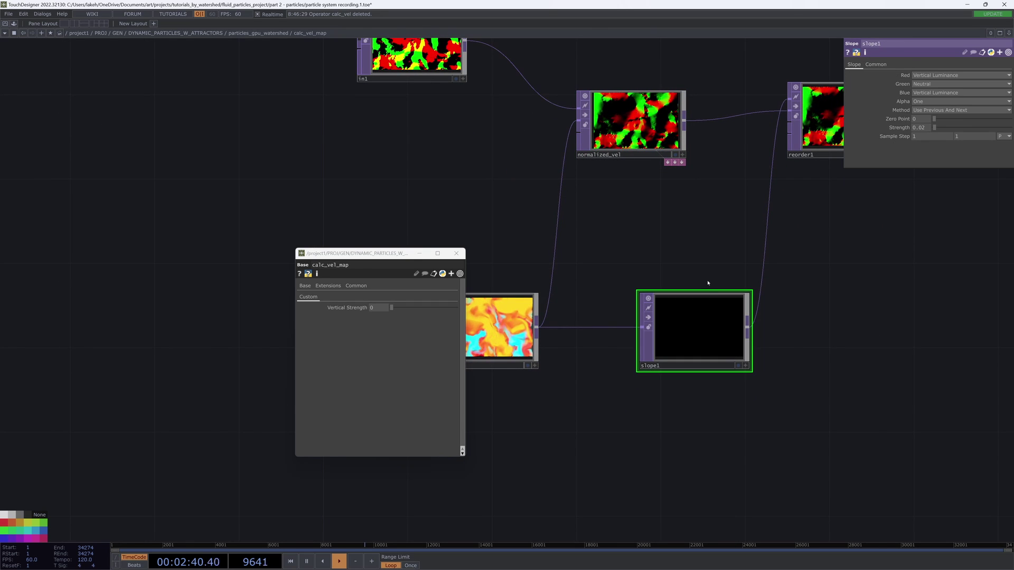
left_click(876, 65)
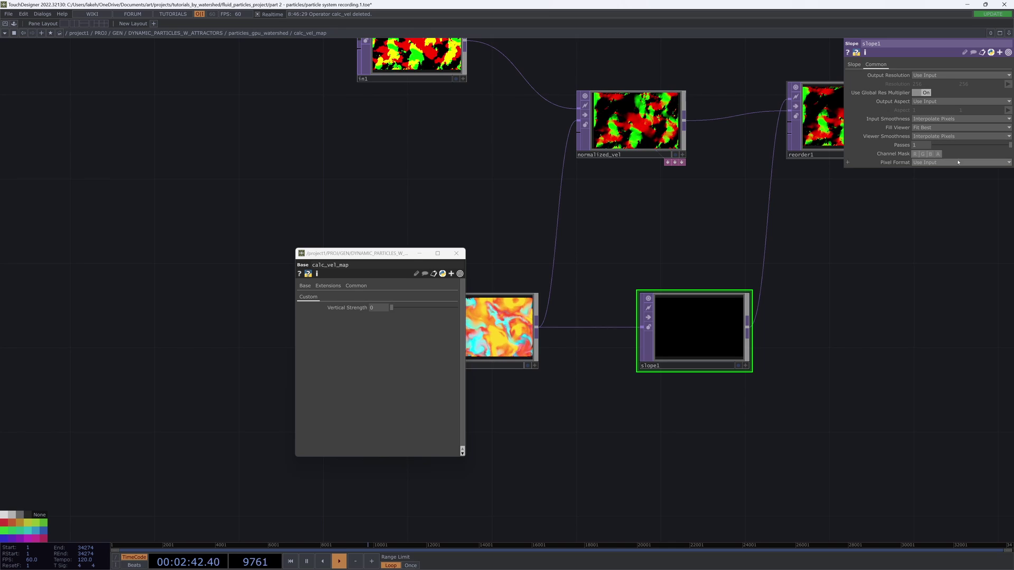
left_click(853, 65)
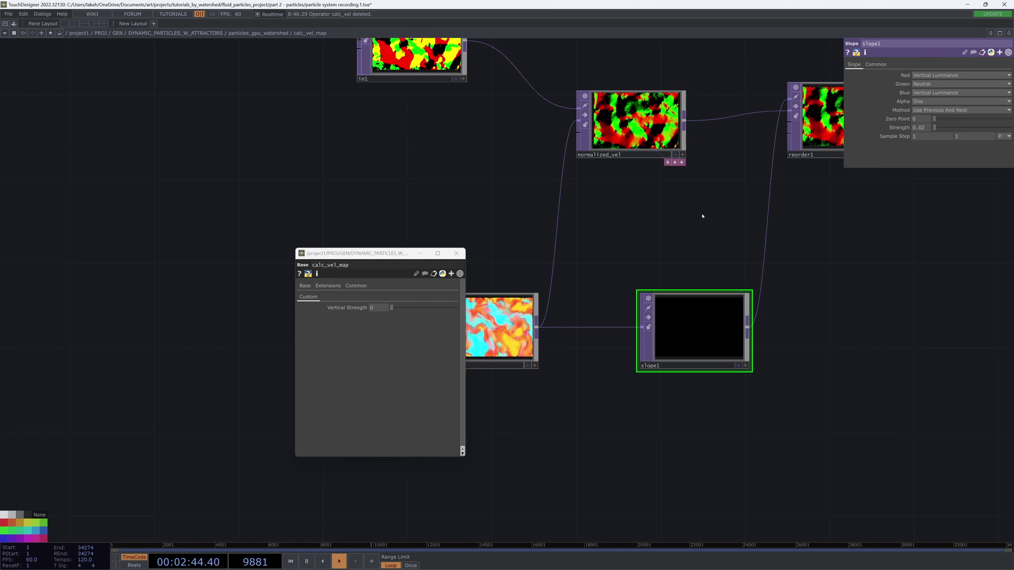
left_click_drag(366, 306, 923, 128)
left_click(932, 130)
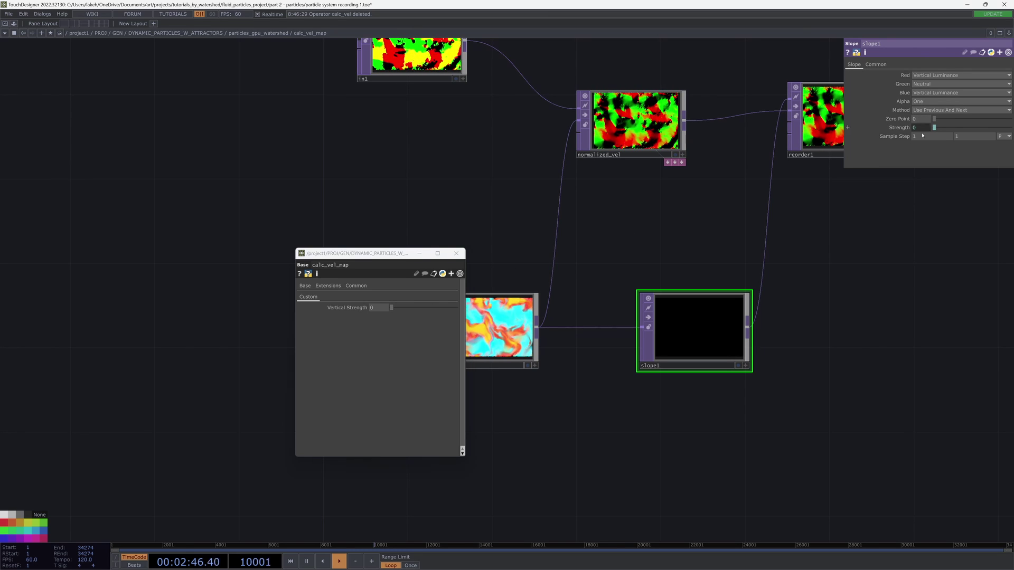
Step: Check the Vertical Strength parameter's details and close calc_vel_map's floating parameter window
left_click(364, 310)
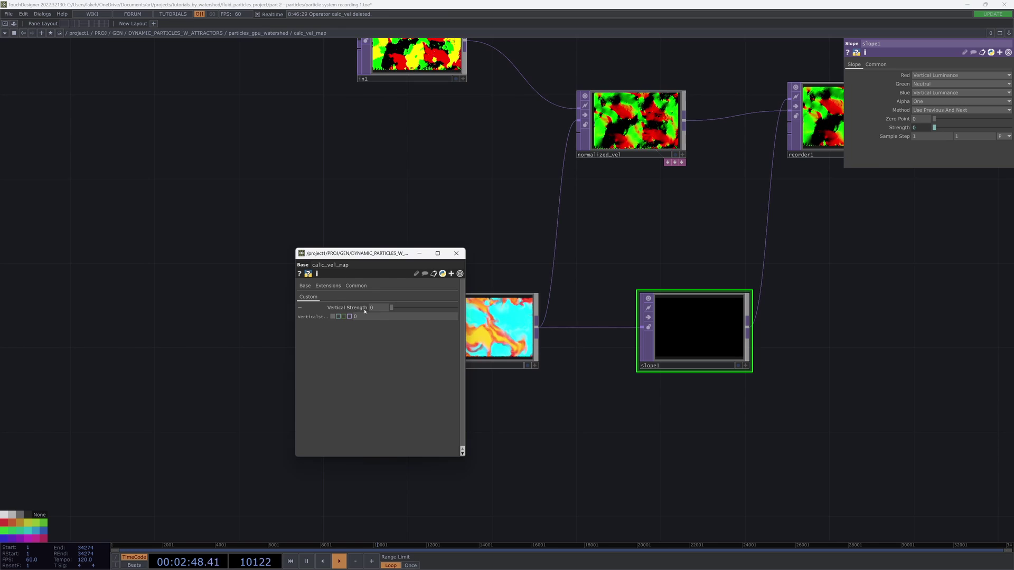
left_click(359, 311)
left_click(358, 310)
left_click(359, 309)
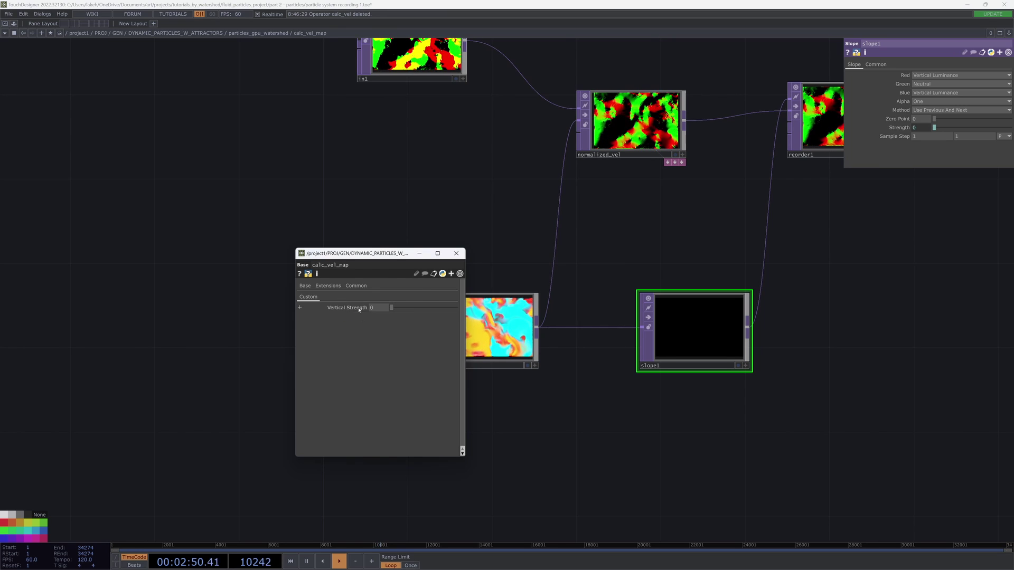
left_click(456, 254)
right_click(467, 150)
left_click(661, 224)
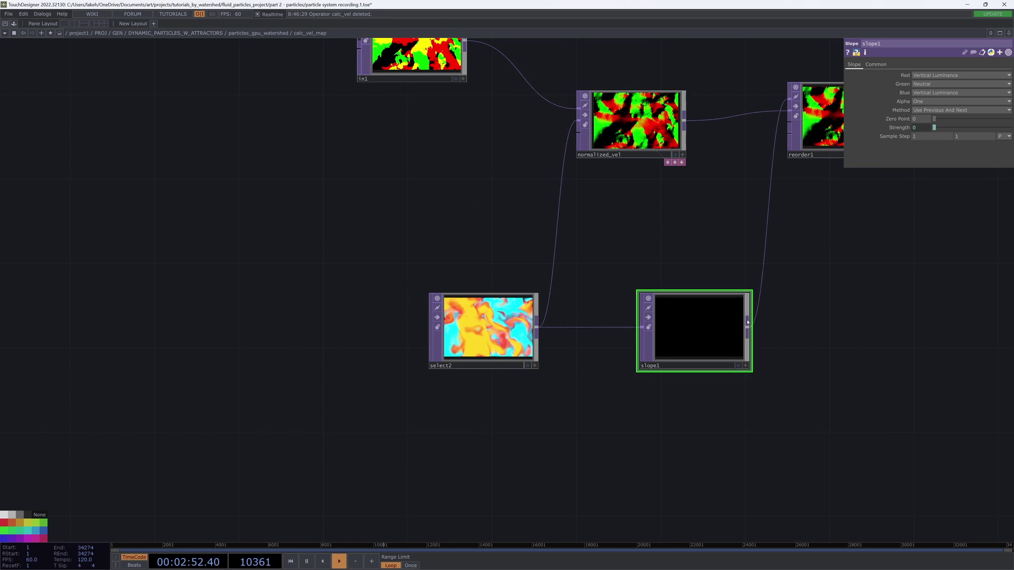
Step: Set reorder1's pixel format to 32-bit float (RGB) inside the calc_vel_map component
left_click_drag(974, 243, 834, 292)
left_click_drag(715, 305, 658, 410)
left_click_drag(877, 232, 868, 270)
middle_click(869, 270)
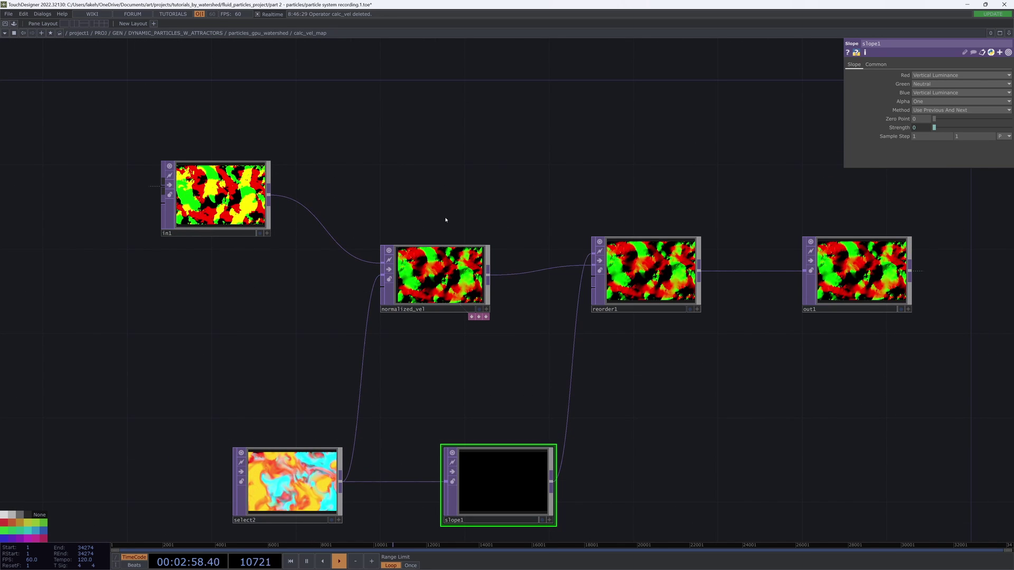
left_click_drag(216, 225, 225, 281)
scroll(502, 294, "down", 3)
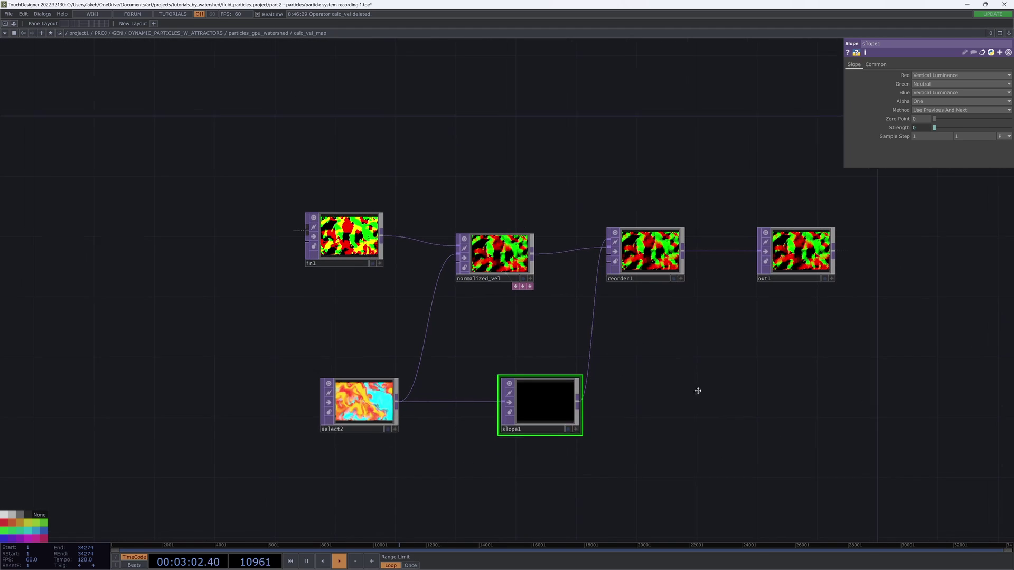
left_click(682, 264)
left_click(881, 64)
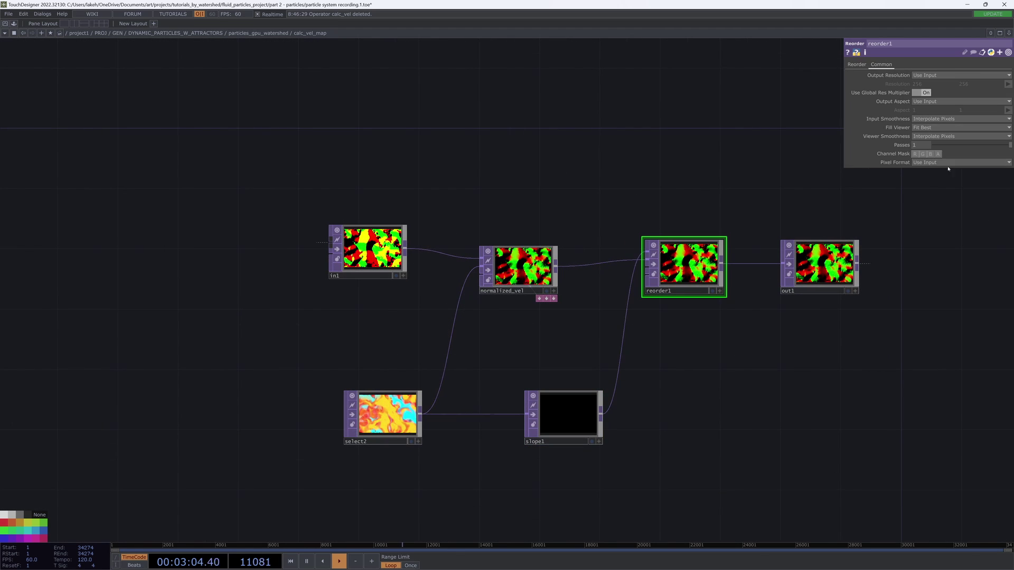
left_click(958, 162)
left_click(961, 241)
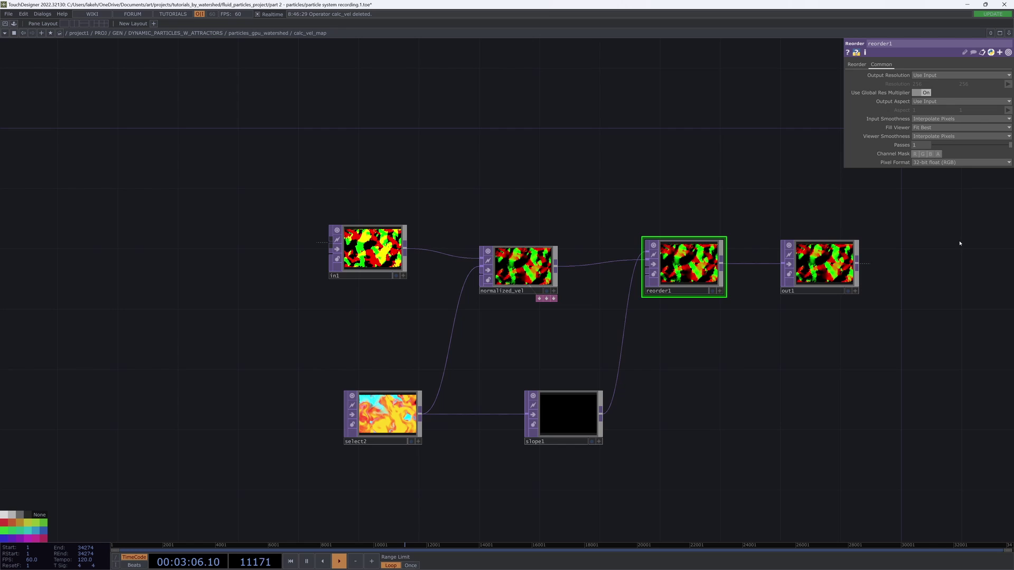
Step: Set slope1's pixel format to 32-bit float (RGB)
left_click(582, 408)
left_click(877, 64)
left_click(958, 162)
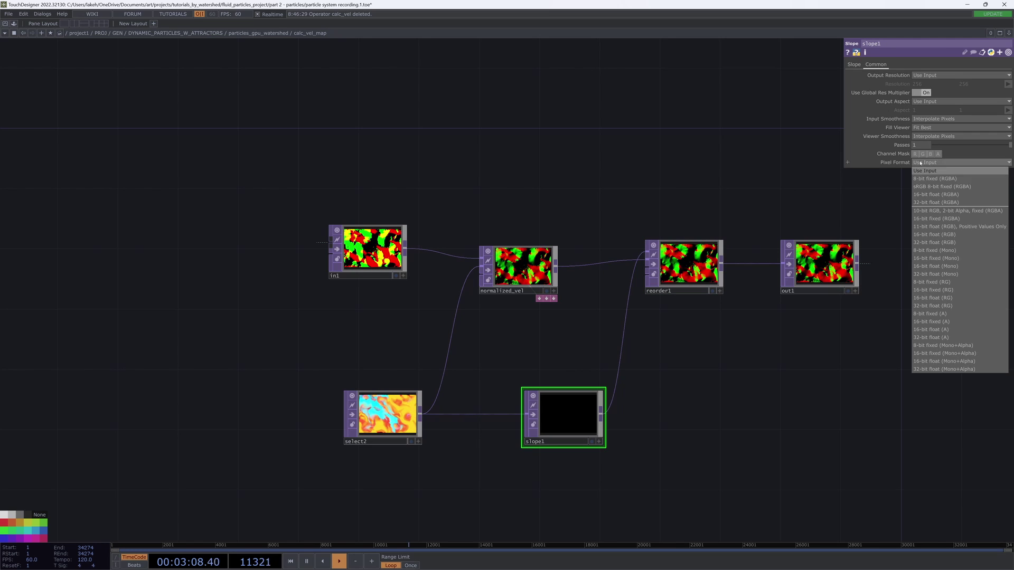
left_click(935, 242)
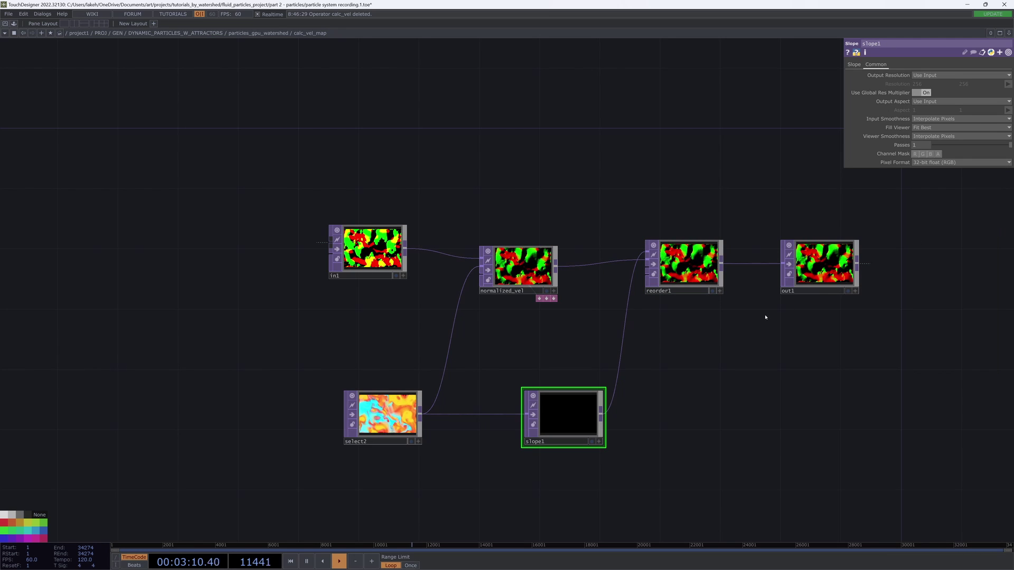
Step: Leave calc_vel_map for the particles_gpu_watershed network and display the particle output as the network background
middle_click(812, 270)
scroll(588, 152, "down", 6)
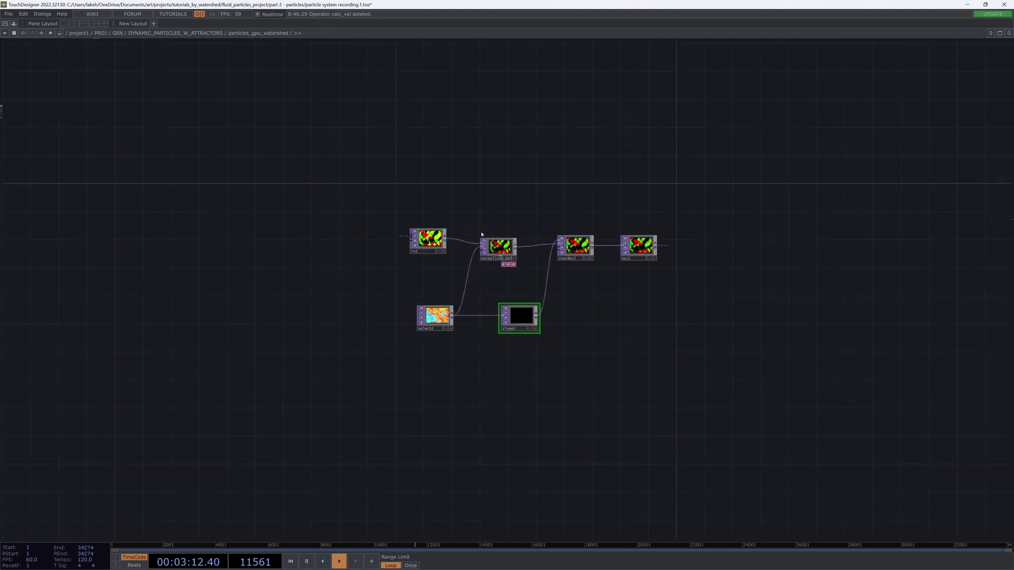
scroll(480, 230, "down", 5)
scroll(617, 309, "up", 6)
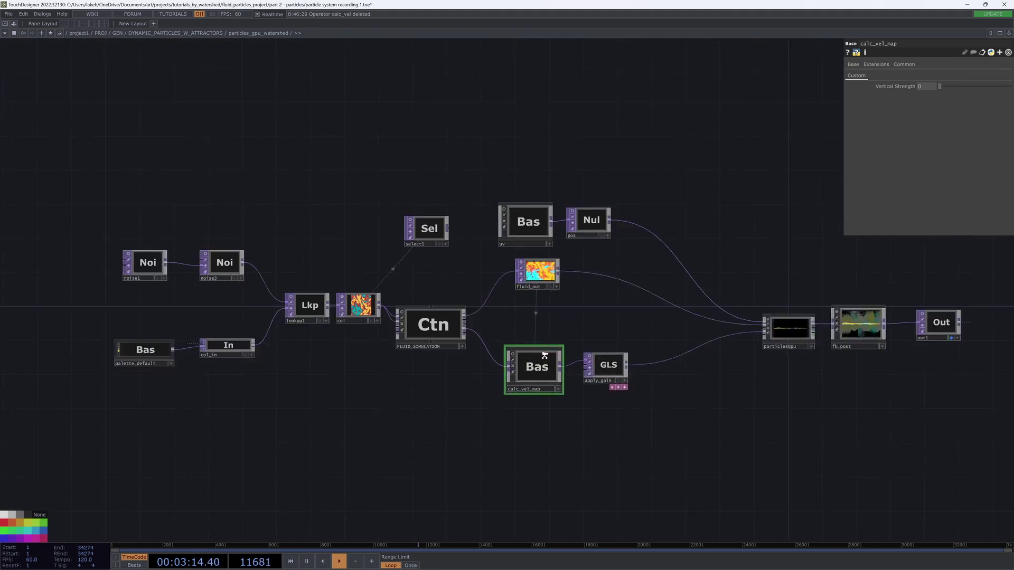
left_click_drag(776, 287, 655, 324)
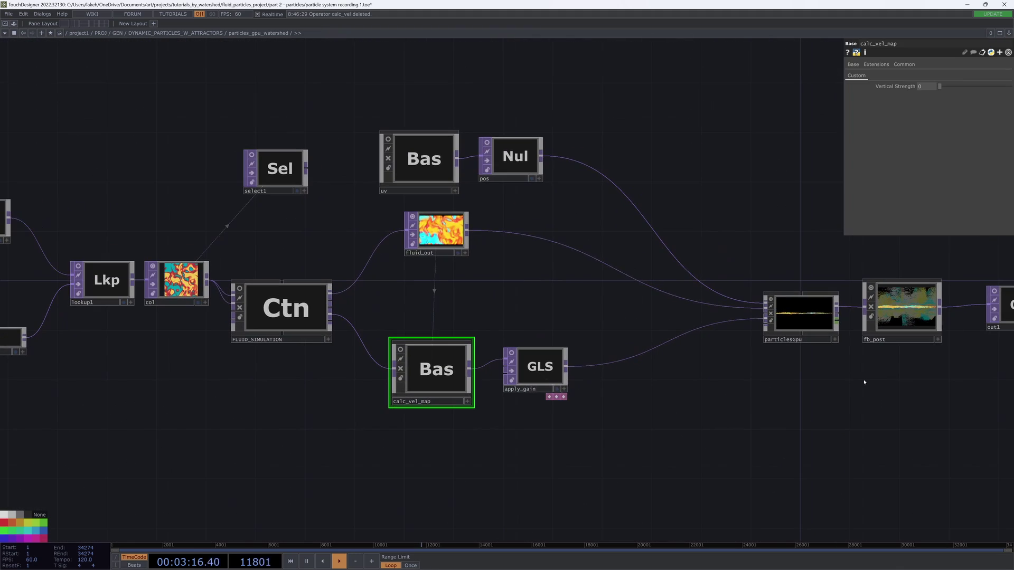
key("F2")
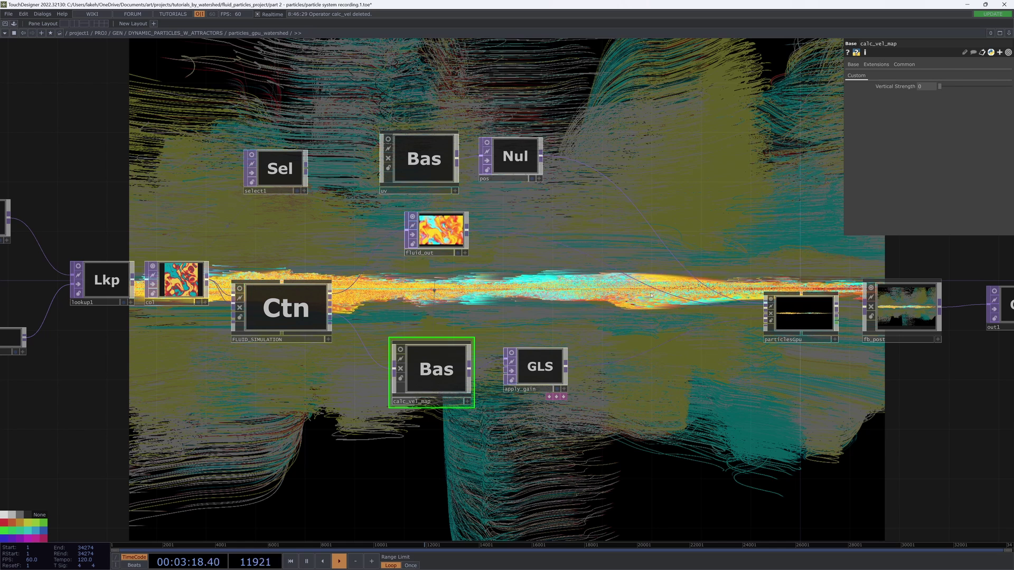
key("F2")
Step: Raise calc_vel_map's Vertical Strength to 0.08 while watching the particles in the background
left_click_drag(570, 315, 497, 352)
left_click_drag(581, 224, 593, 295)
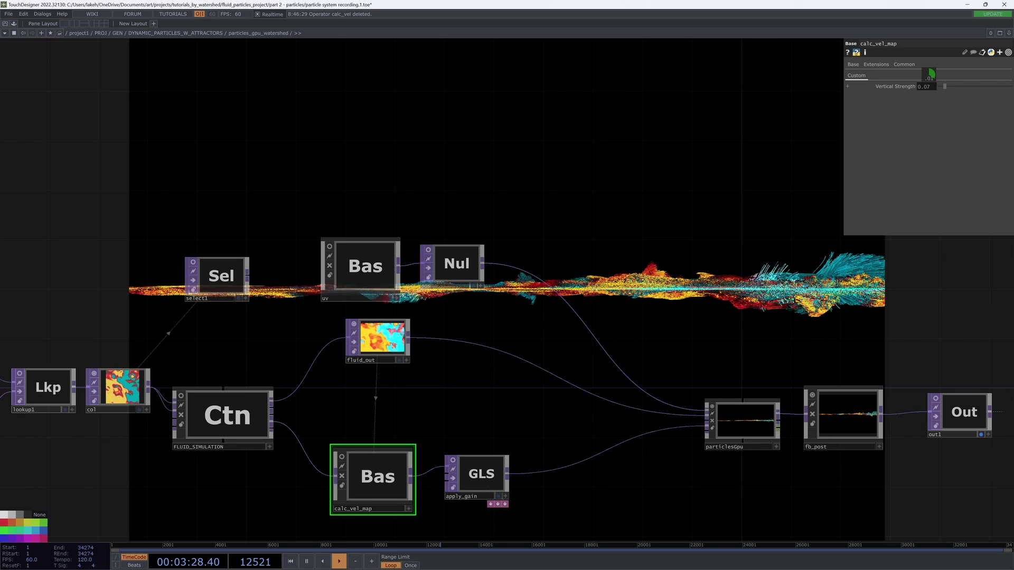
scroll(929, 88, "up", 2)
left_click_drag(573, 304, 607, 155)
scroll(559, 157, "down", 2)
left_click_drag(621, 218, 667, 317)
scroll(667, 317, "down", 3)
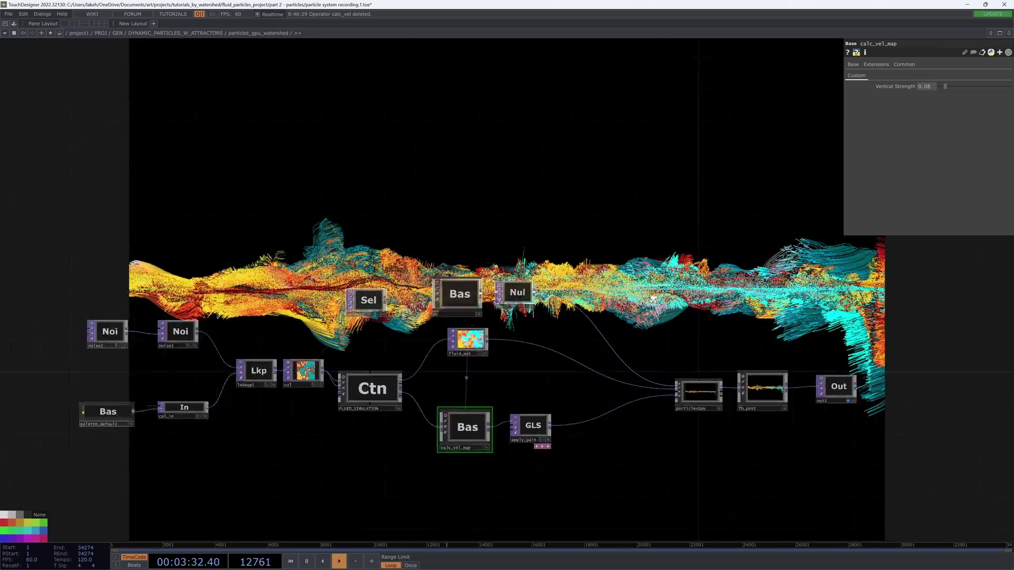
left_click_drag(652, 255, 647, 187)
left_click_drag(648, 274, 647, 340)
Step: Check the Velocity Map and params settings of the FLUID_SIMULATION container
left_click(422, 367)
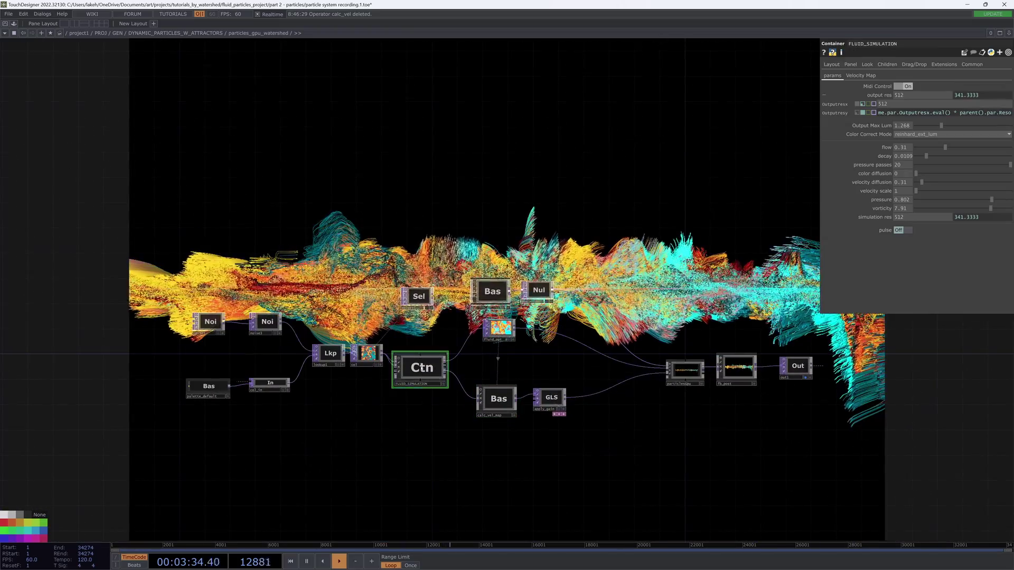
left_click(860, 75)
left_click(834, 76)
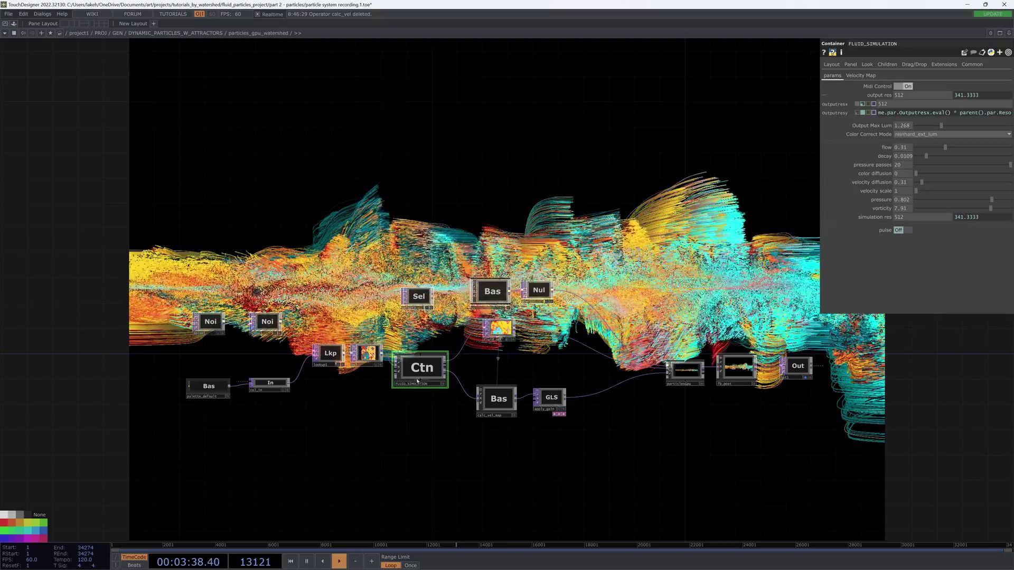
Step: Go up one level, set the first Rotate value of particles_gpu_watershed to -80, and restart the particles
scroll(544, 364, "down", 6)
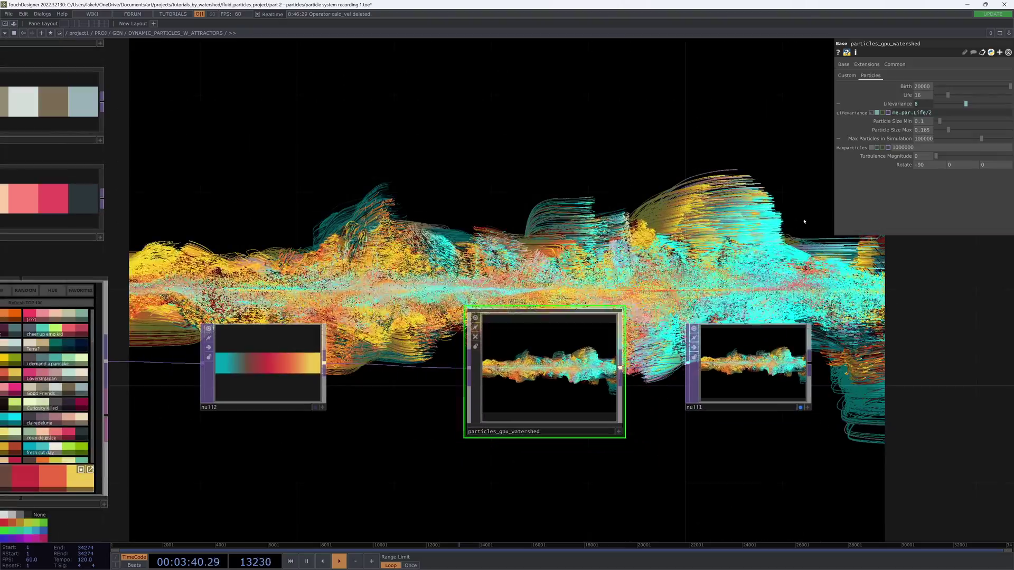
middle_click_drag(931, 166, 931, 150)
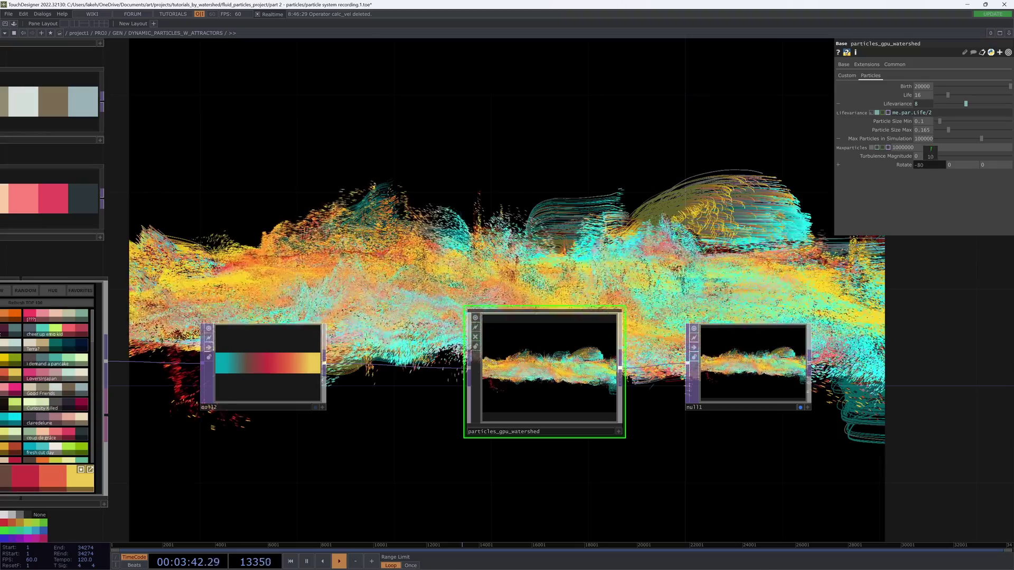
left_click_drag(624, 211, 505, 287)
key("1")
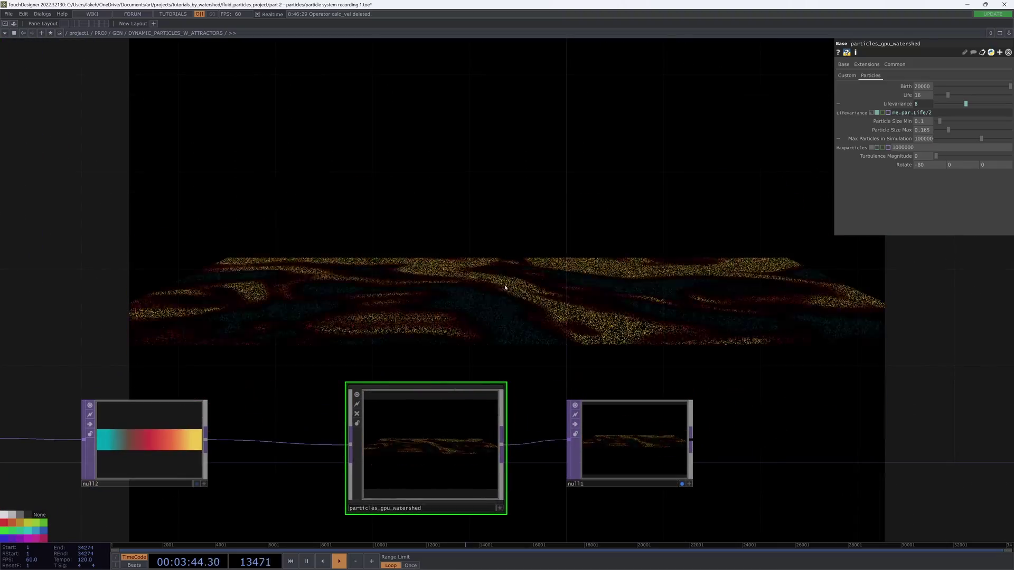
left_click_drag(575, 276, 487, 243)
left_click_drag(543, 298, 683, 352)
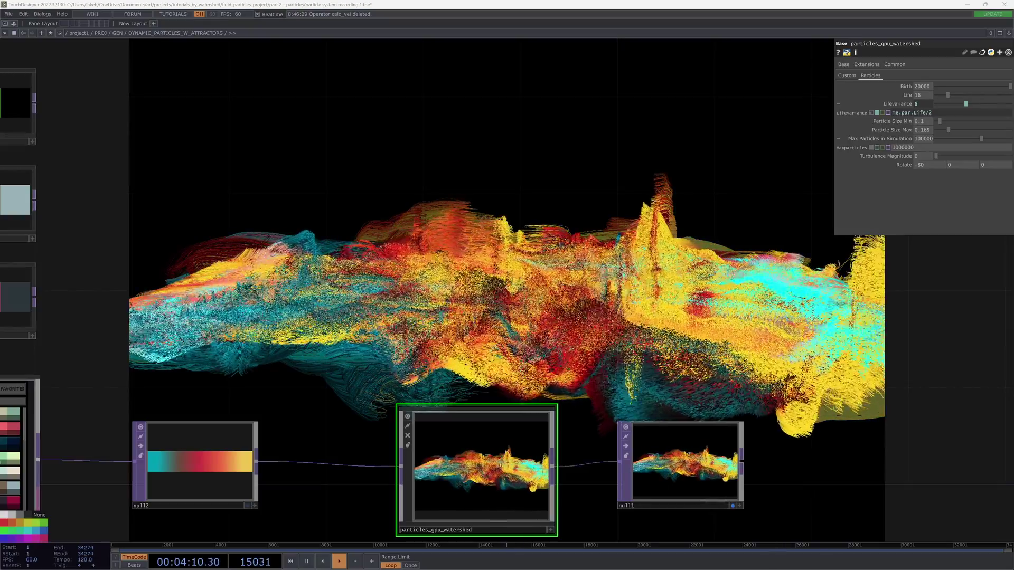
Step: Choose the Compatible palette in colour_lovers_picker to recolour the particles
scroll(774, 327, "down", 5)
left_click_drag(663, 279, 612, 247)
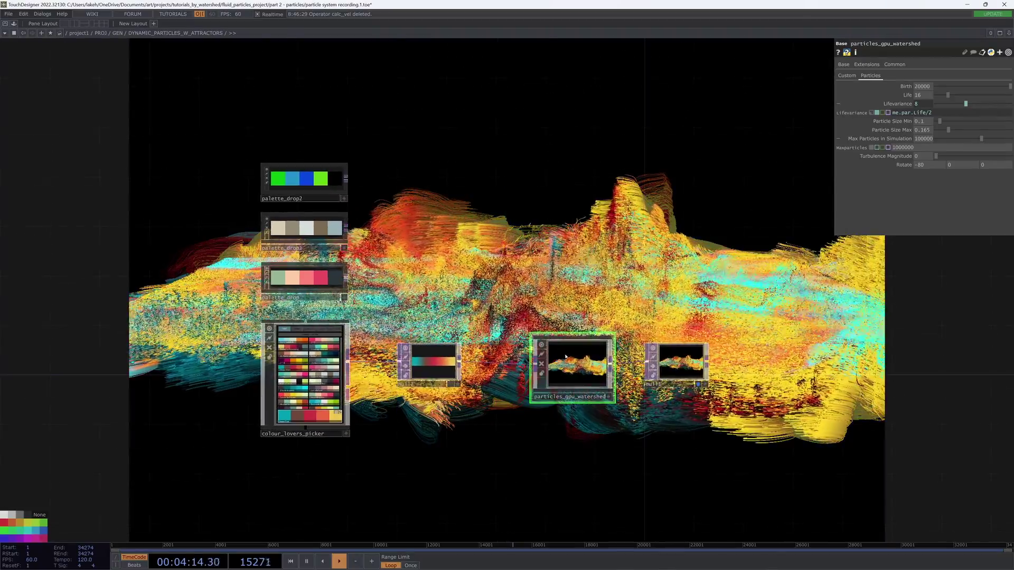
key("i")
key("u")
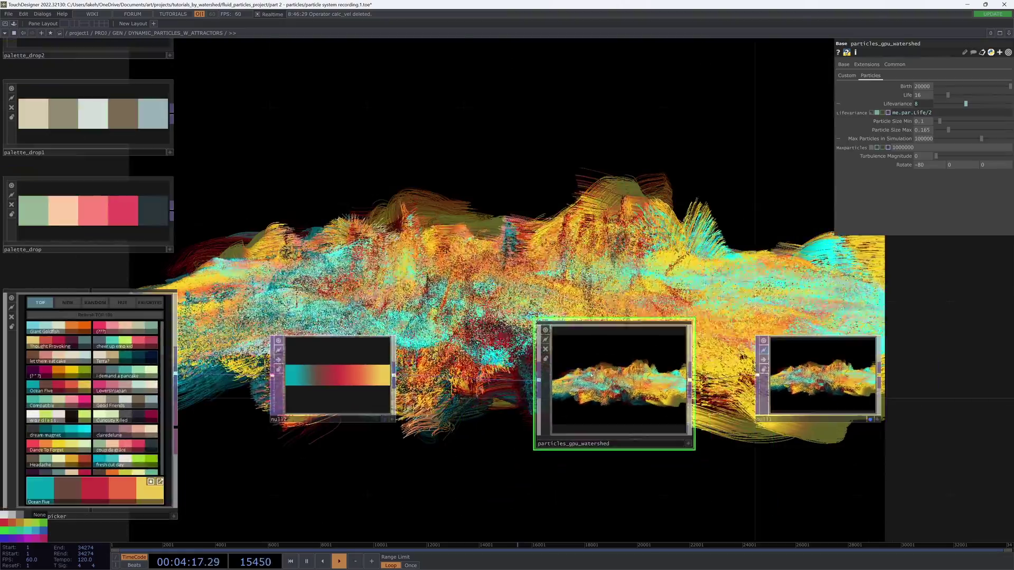
left_click_drag(206, 510, 369, 446)
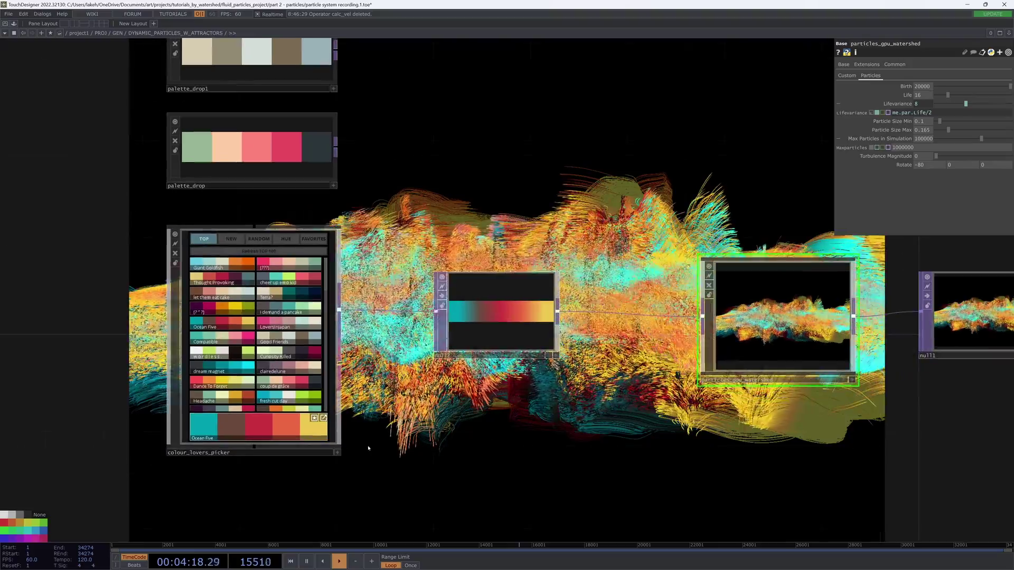
left_click(338, 452)
left_click(205, 334)
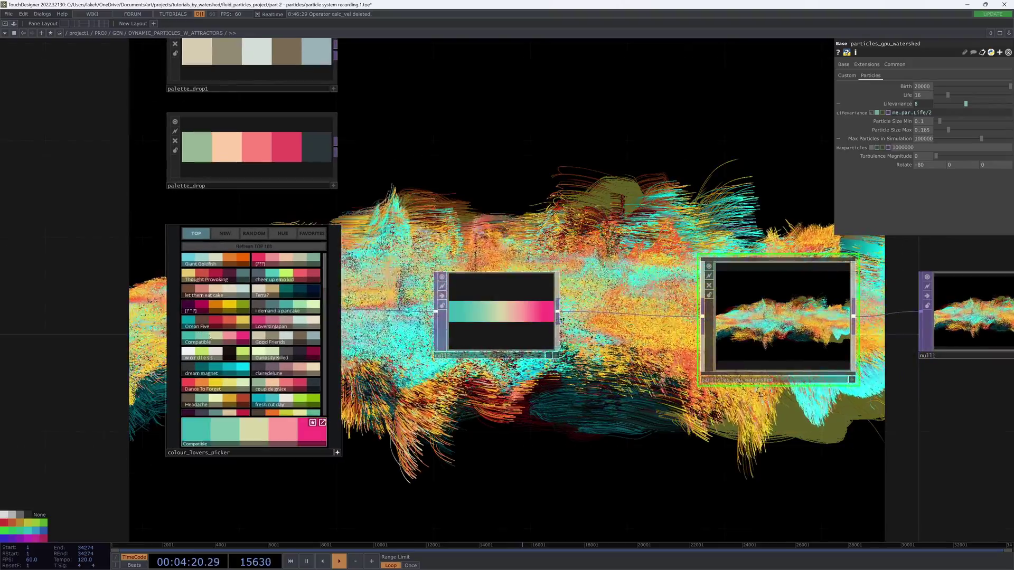
Step: Enter the particles_gpu_watershed network and hide the parameter window
left_click_drag(670, 163, 335, 333)
left_click_drag(515, 331, 572, 219)
scroll(572, 220, "down", 4)
key("i")
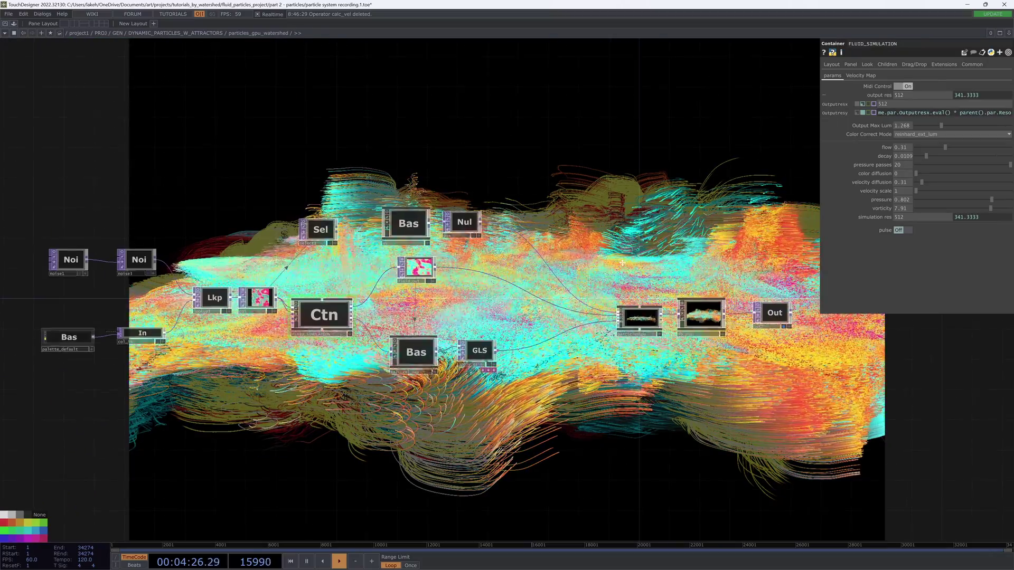
left_click_drag(434, 280, 389, 333)
scroll(553, 367, "up", 2)
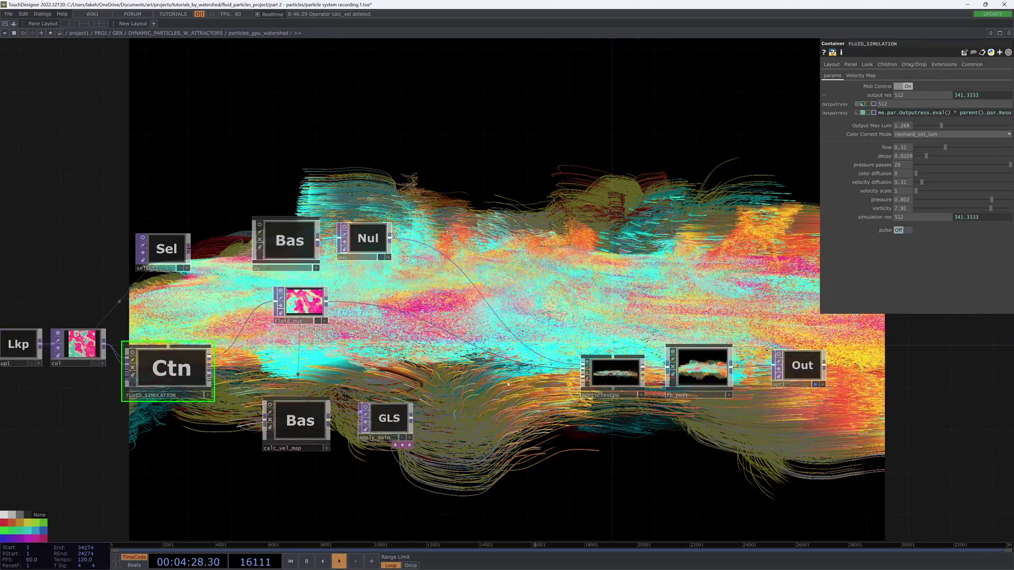
left_click_drag(423, 380, 538, 378)
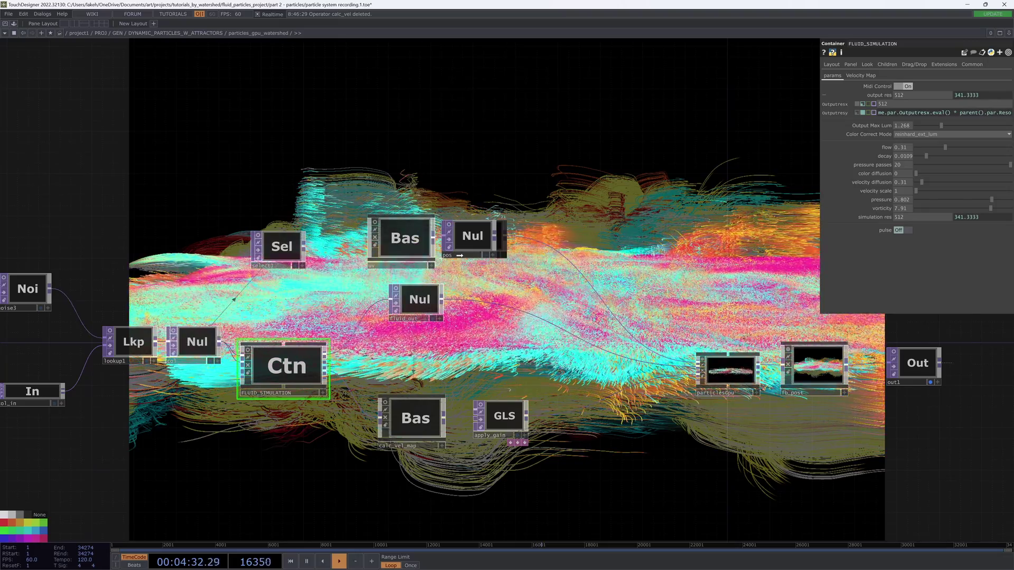
left_click_drag(739, 240, 566, 237)
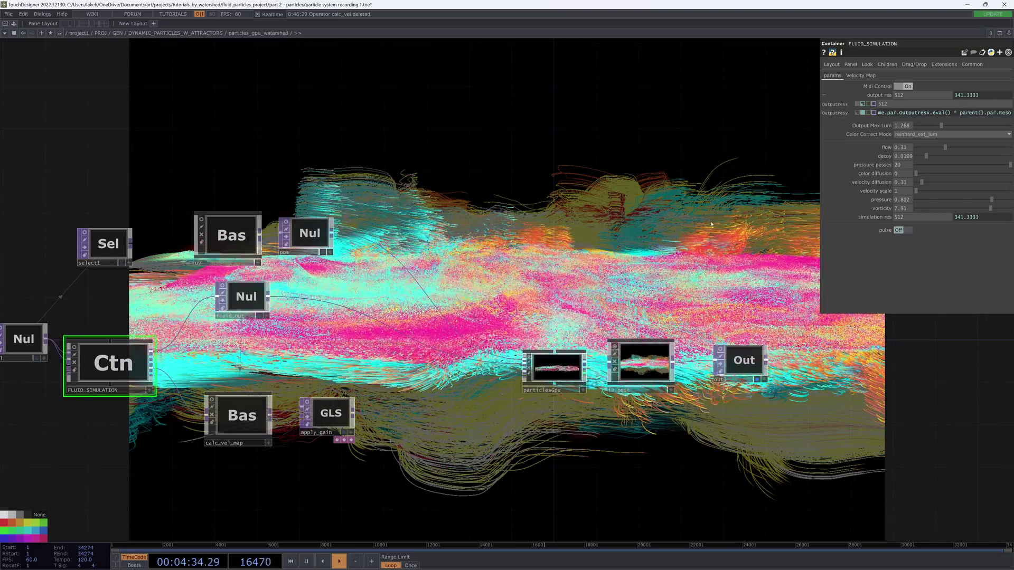
key("p")
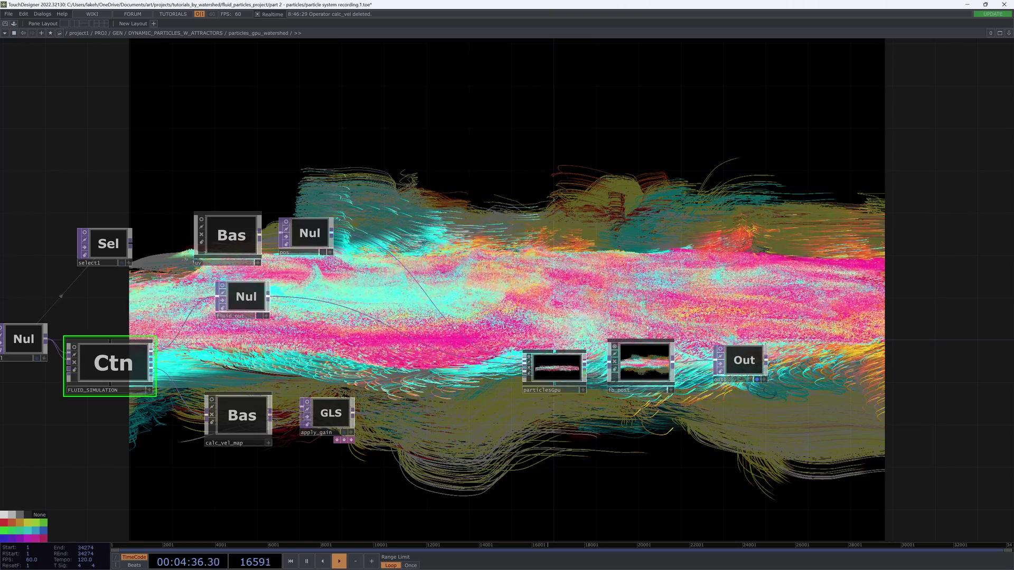
Step: Restart the particle simulation and watch the surface form again from its initial state
left_click_drag(607, 293, 611, 259)
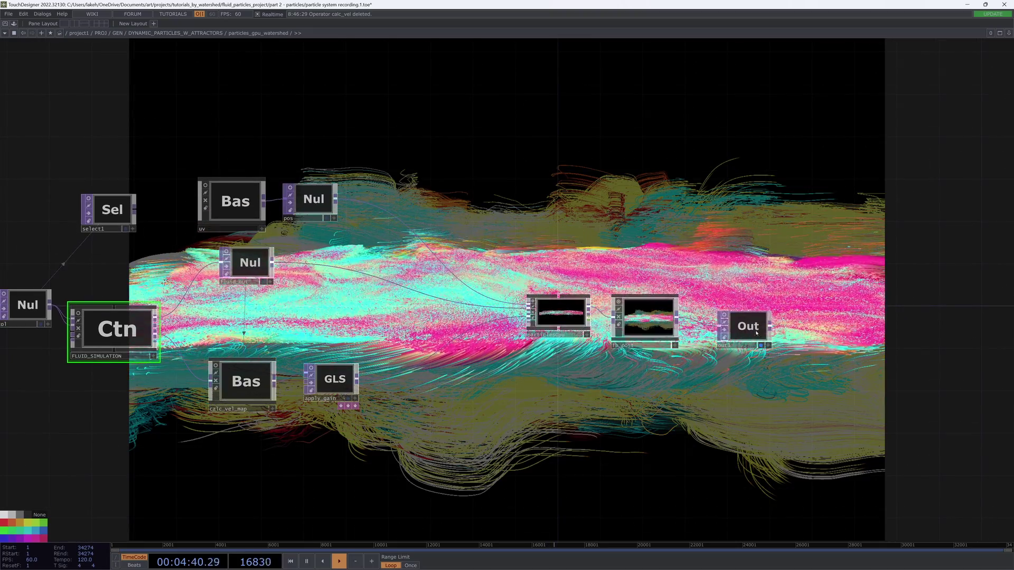
left_click_drag(731, 327, 718, 369)
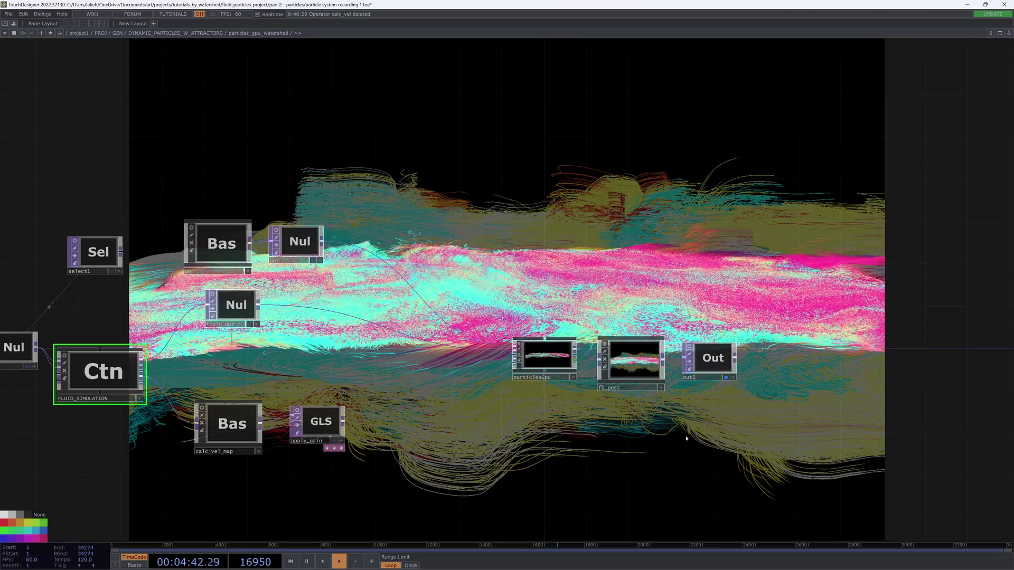
key("1")
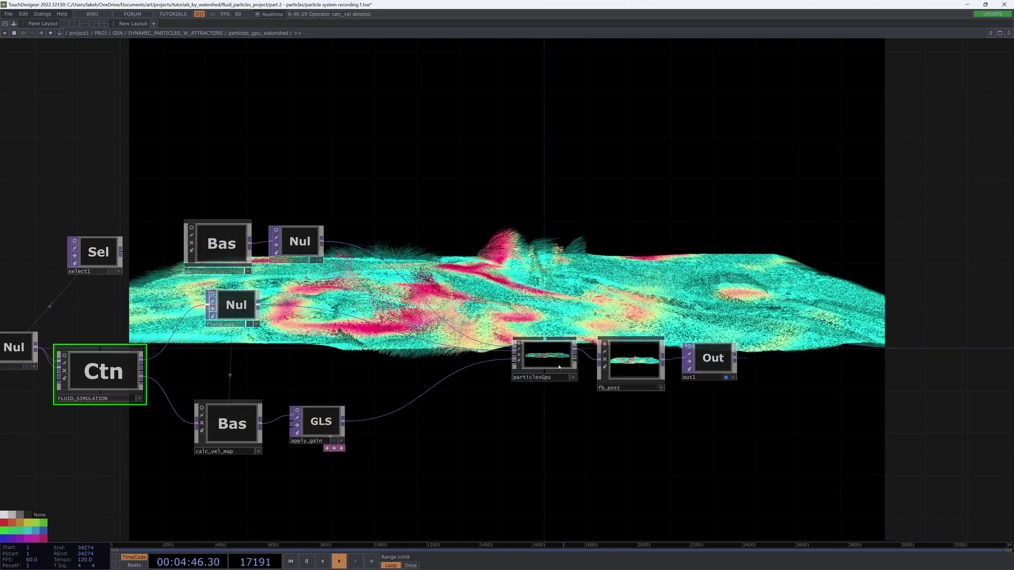
Step: Enter particlesGpu and turn on base1's viewer in the Instancing and Rendering of Particles section to examine its channels
scroll(558, 357, "up", 10)
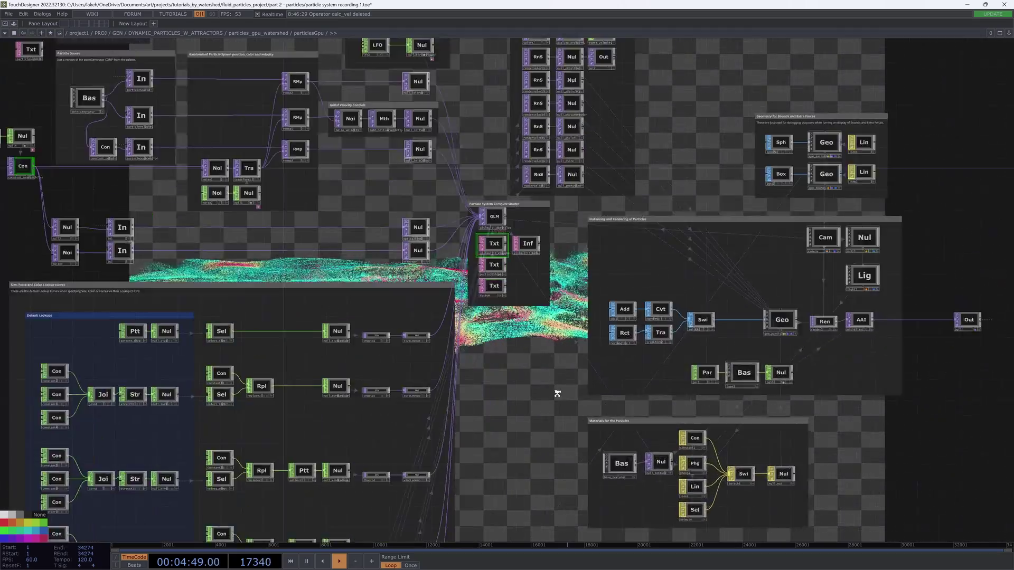
left_click_drag(557, 393, 338, 438)
scroll(692, 385, "up", 5)
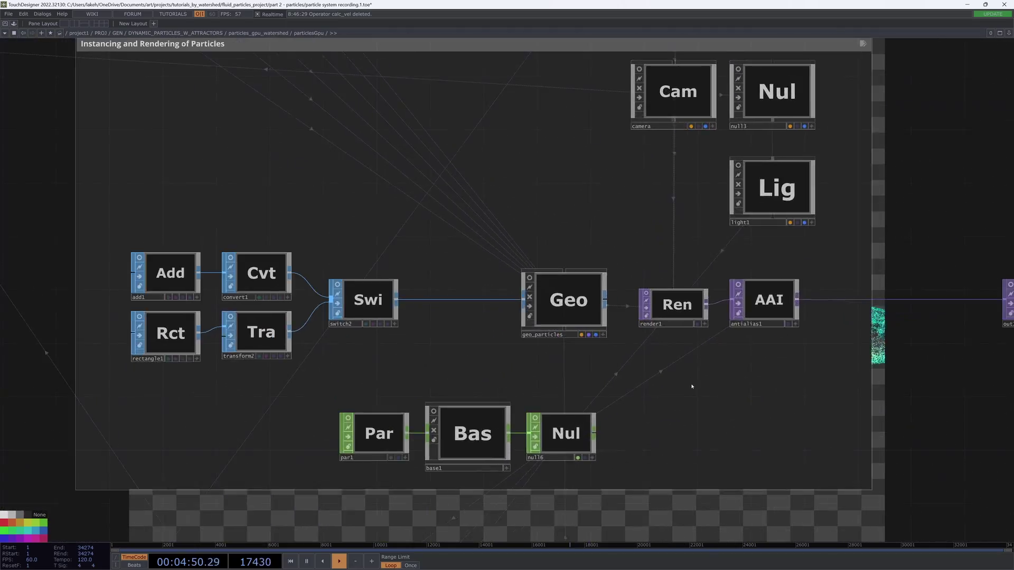
left_click_drag(692, 385, 528, 434)
left_click_drag(604, 437, 670, 430)
left_click_drag(601, 411, 711, 345)
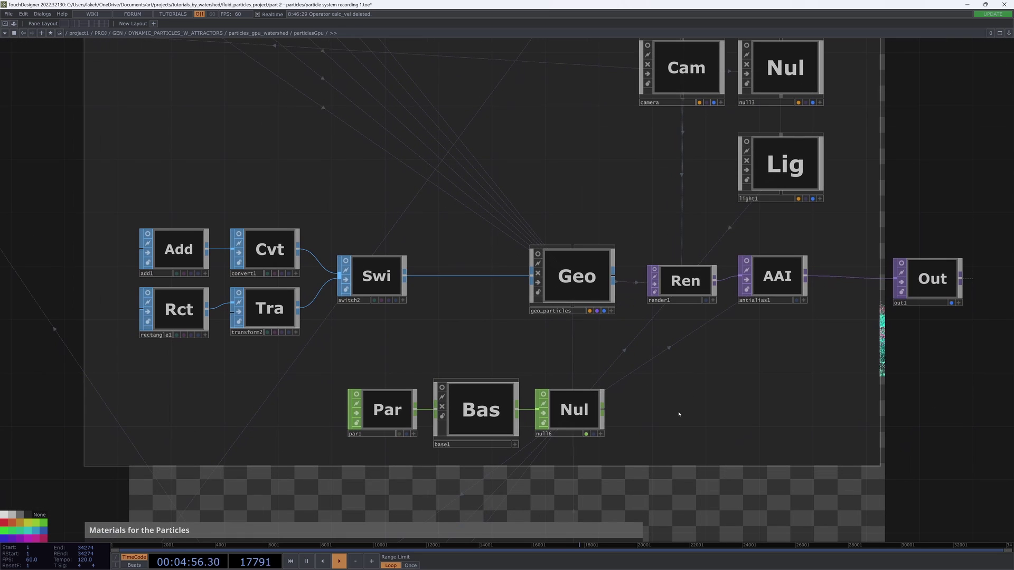
left_click(442, 386)
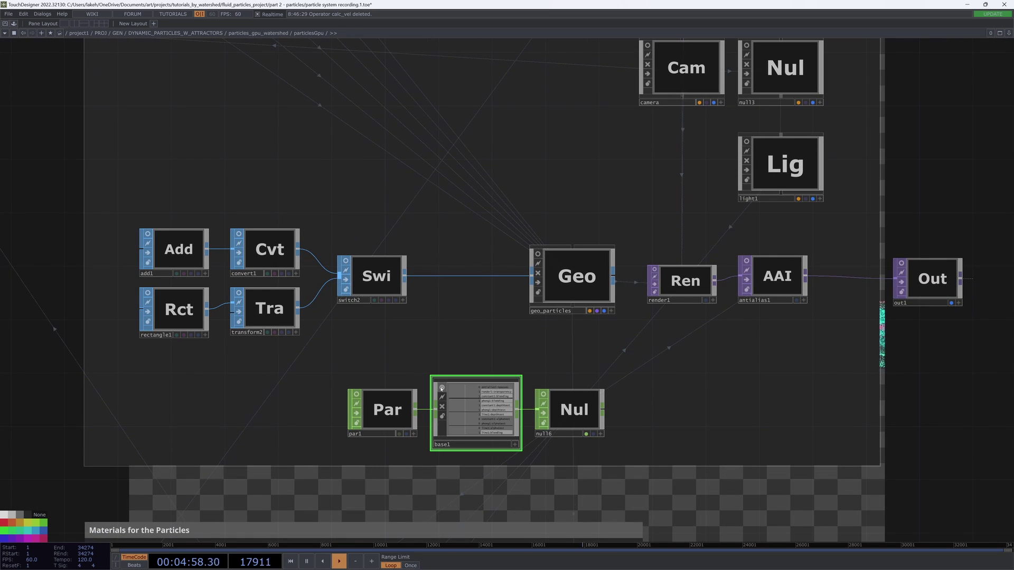
scroll(465, 419, "up", 5)
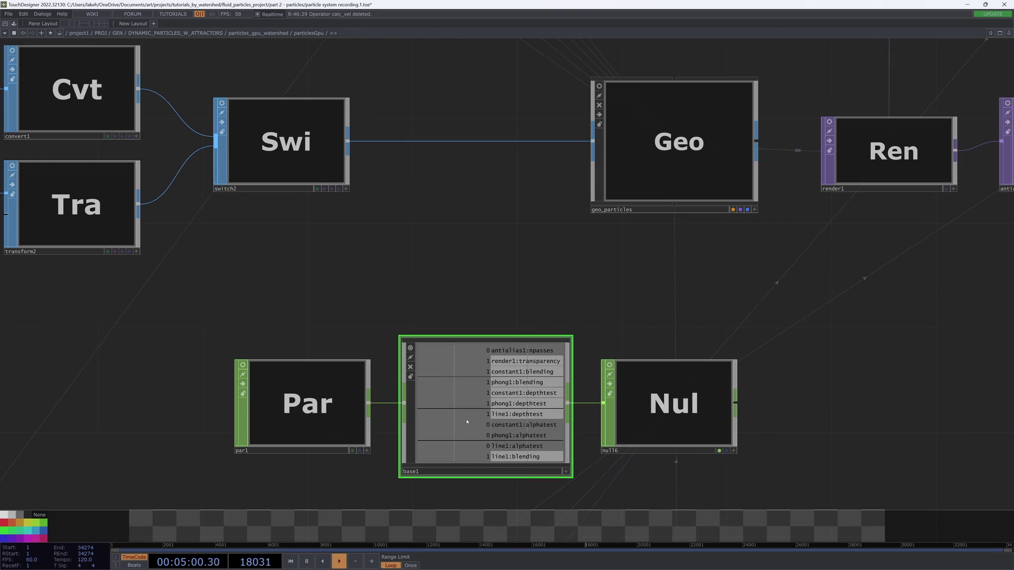
Step: Turn off base1's viewer and move par1, base1 and null6 together so they sit below the rectangle1 branch
left_click(410, 351)
scroll(417, 371, "down", 5)
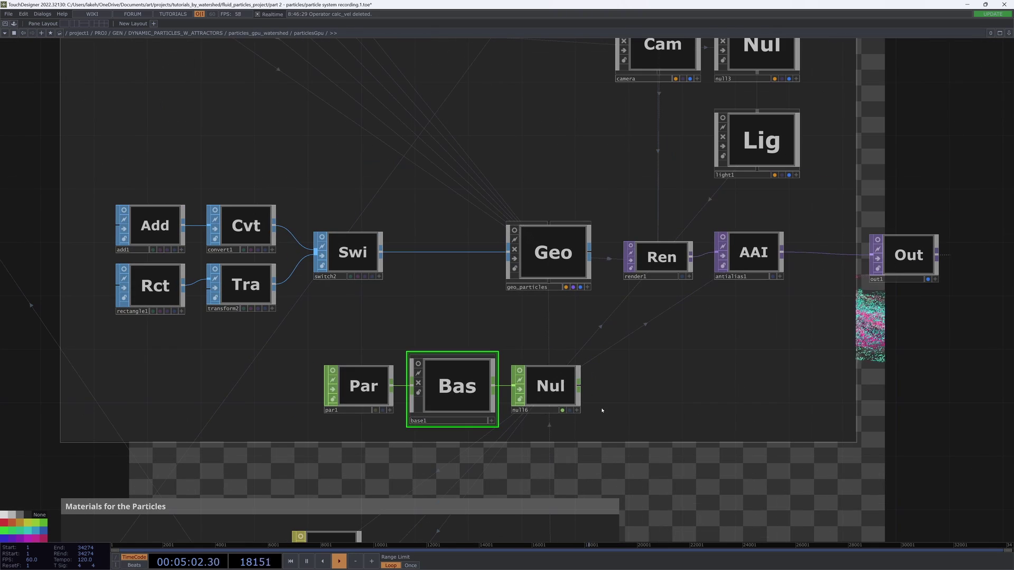
right_click_drag(600, 410, 357, 379)
left_click_drag(444, 385, 236, 388)
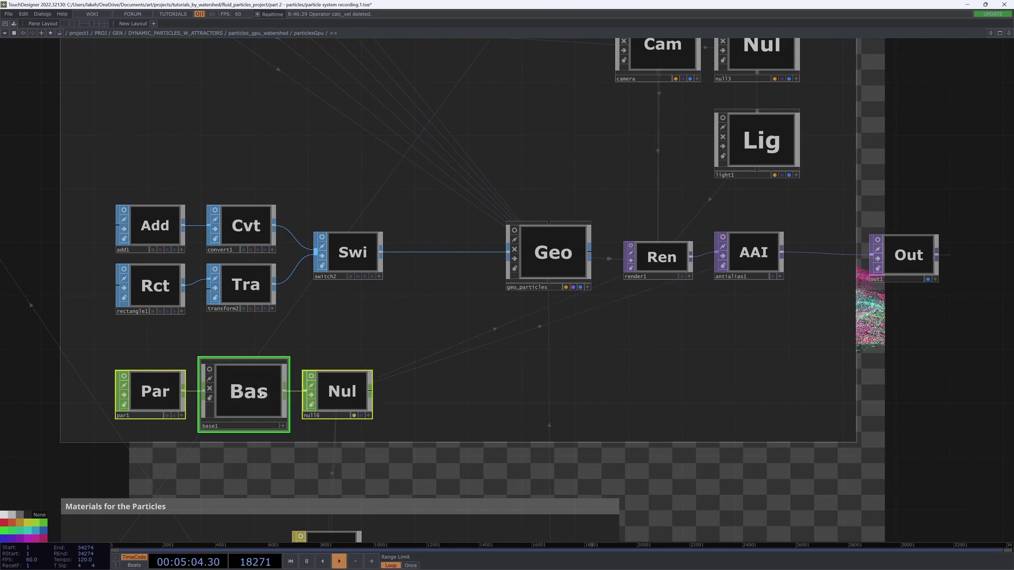
Step: Add an Object CHOP below geo_particles in the Instancing and Rendering of Particles section
scroll(584, 416, "down", 3)
scroll(584, 415, "down", 10)
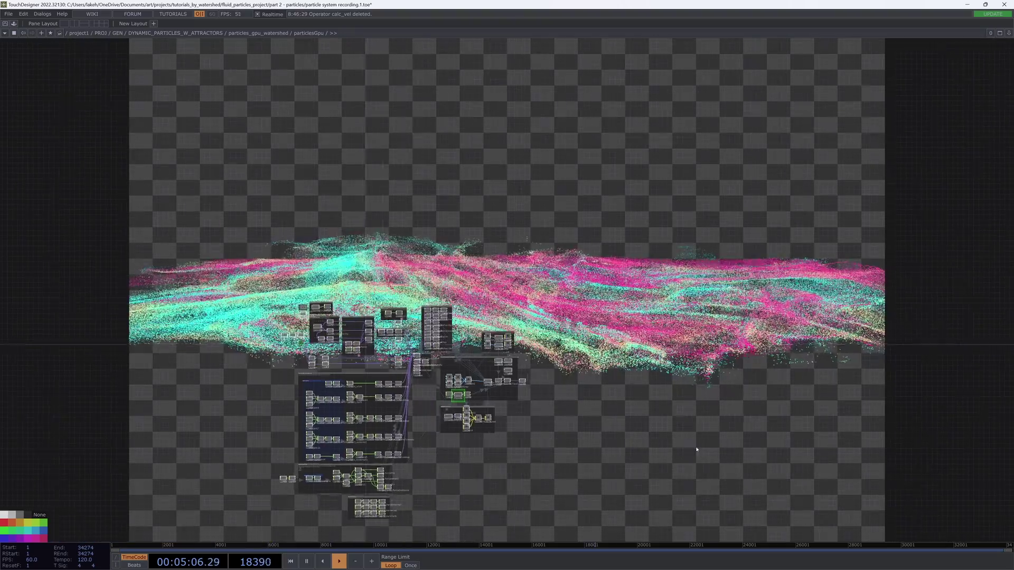
key("h")
scroll(683, 312, "up", 10)
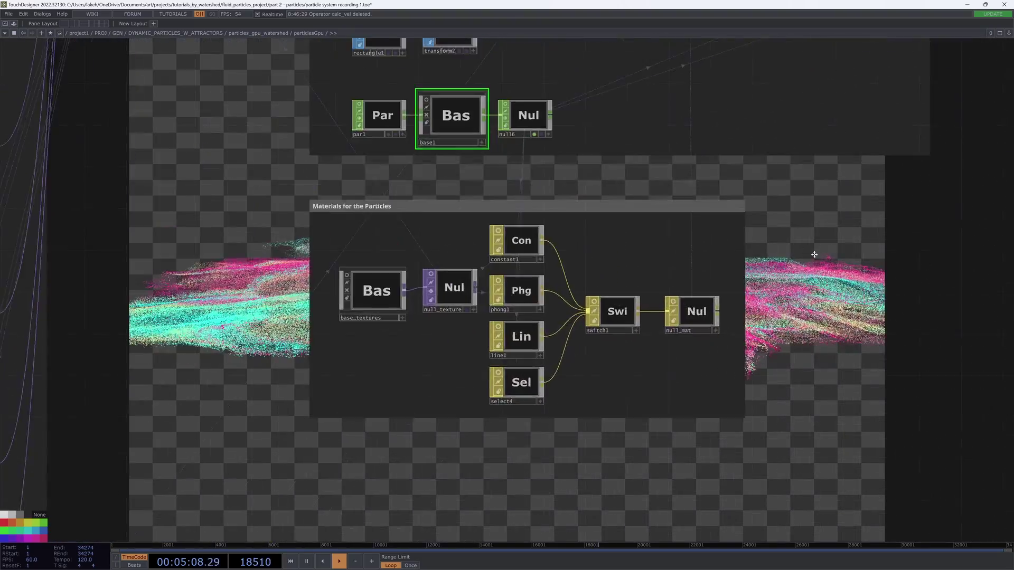
left_click_drag(830, 208, 717, 473)
scroll(771, 446, "down", 3)
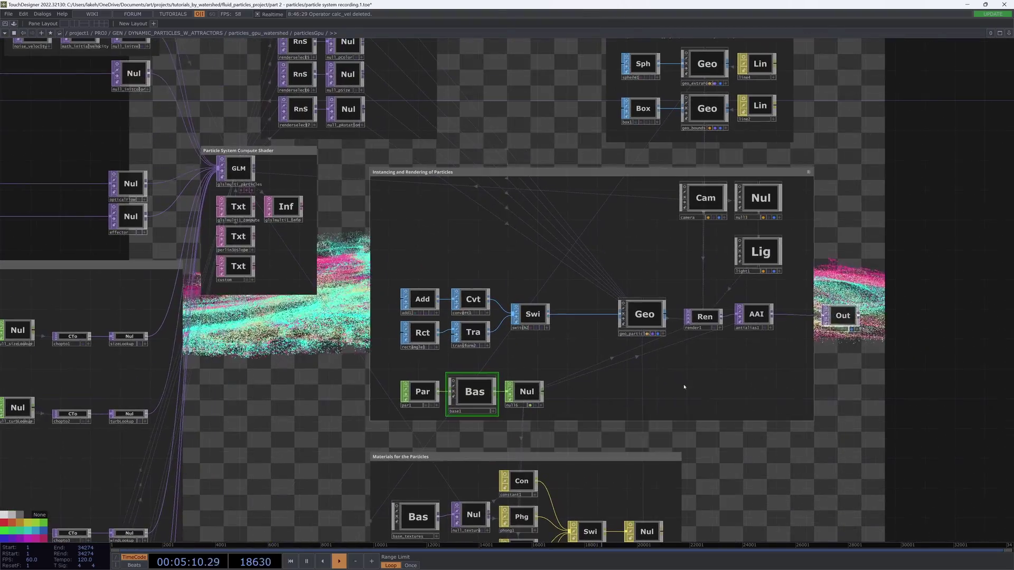
key("Tab")
left_click(591, 280)
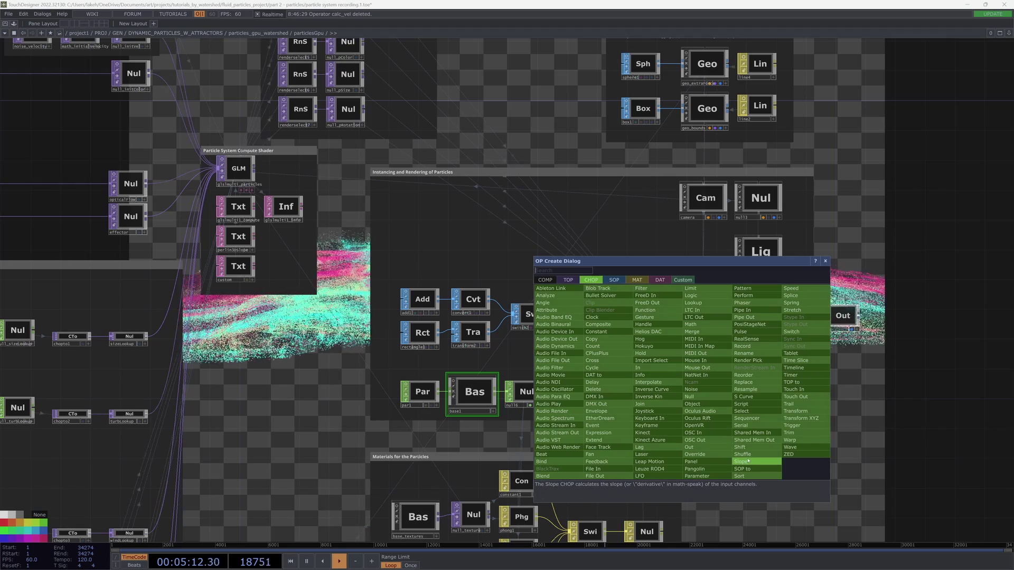
type("ob")
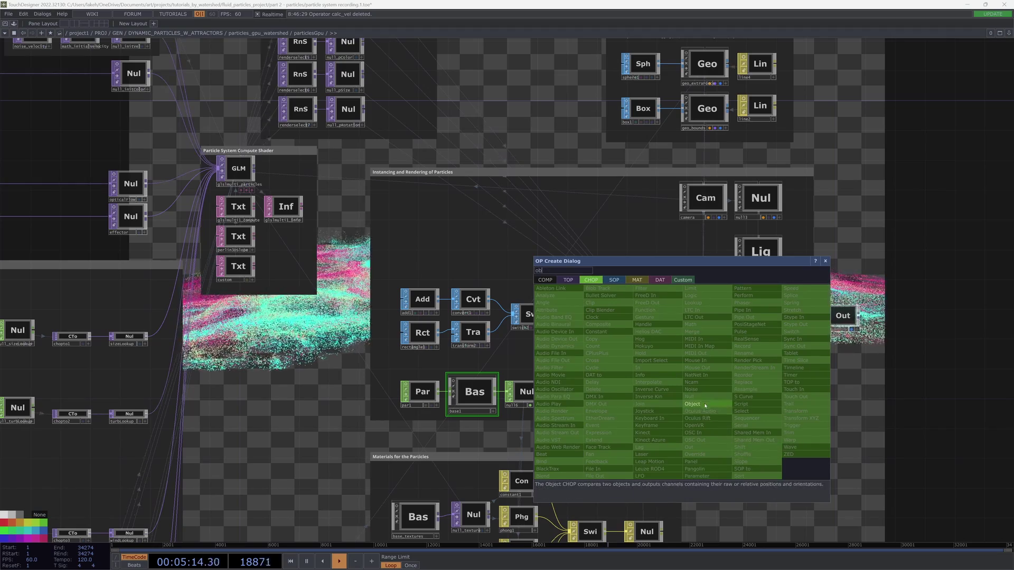
left_click(748, 461)
left_click(639, 378)
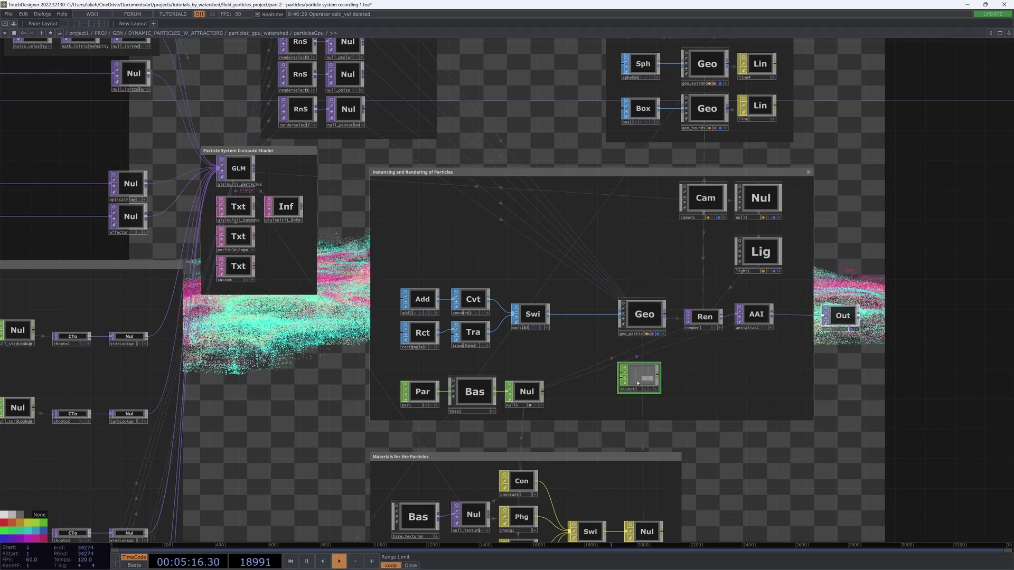
Step: Show object1's parameters and set its Reference Object to camera and its Target Object to geo_particles
scroll(639, 378, "up", 5)
left_click_drag(819, 369, 751, 464)
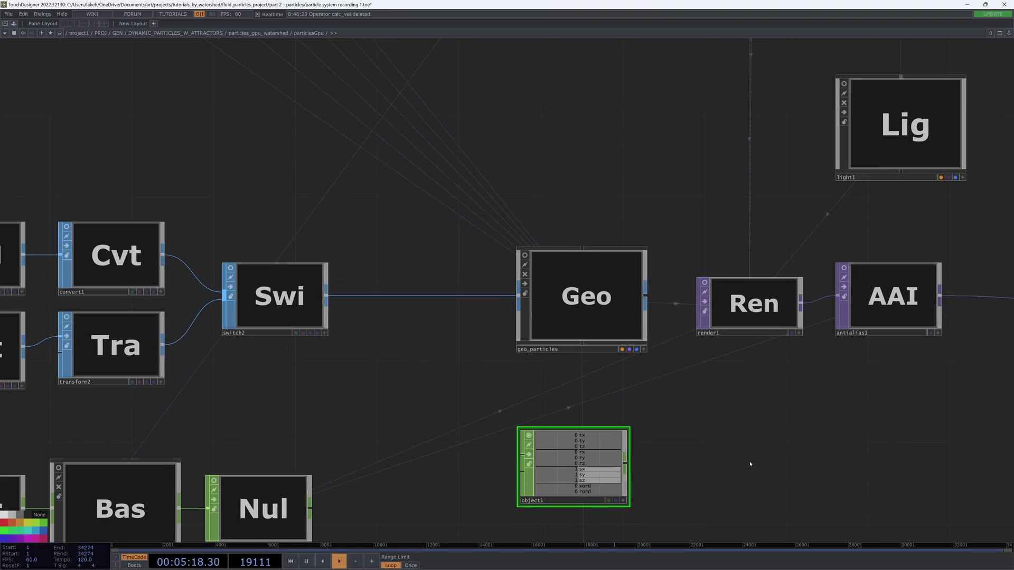
scroll(700, 467, "down", 4)
key("p")
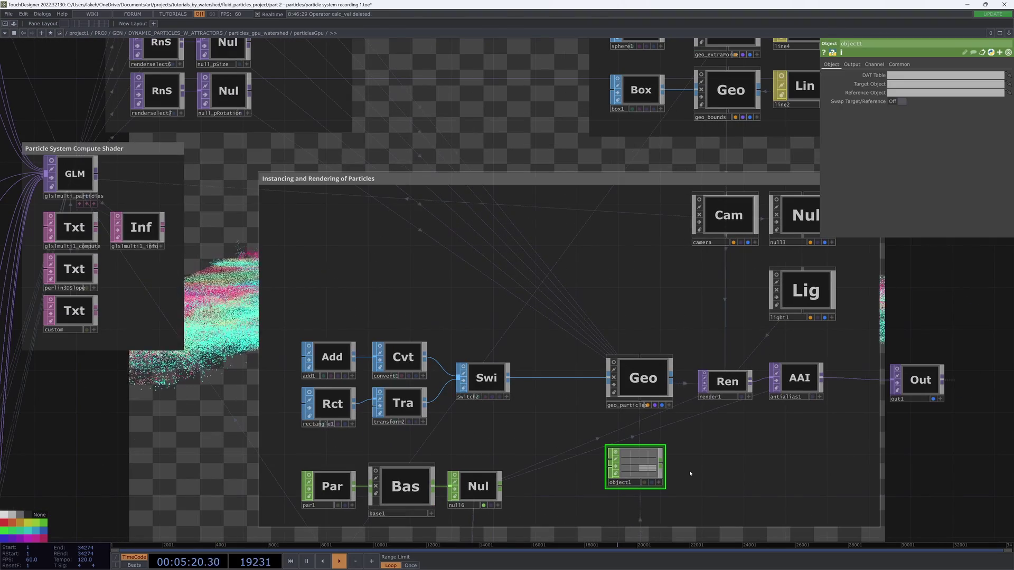
left_click_drag(703, 503, 640, 453)
scroll(685, 433, "down", 3)
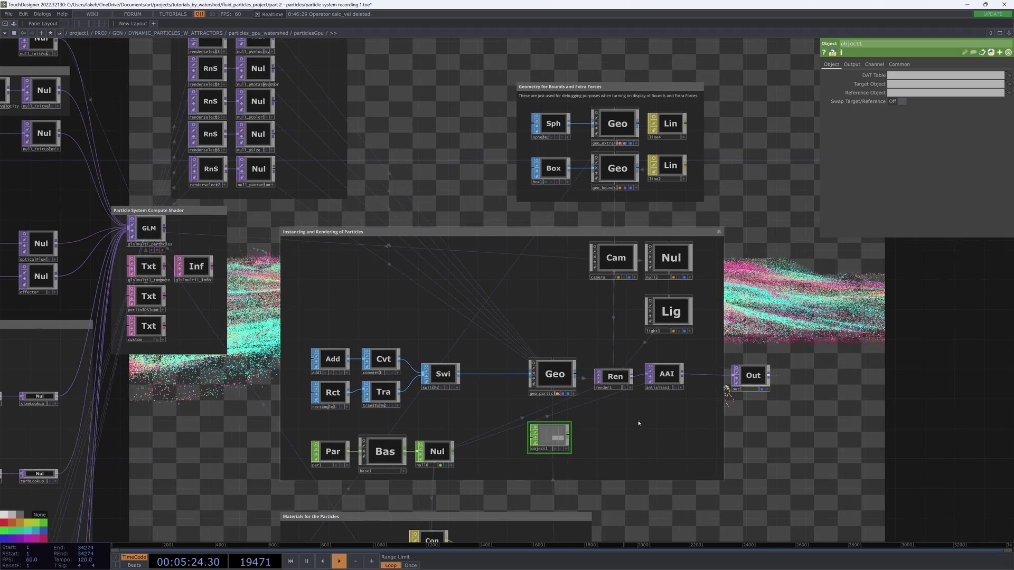
left_click_drag(502, 313, 455, 310)
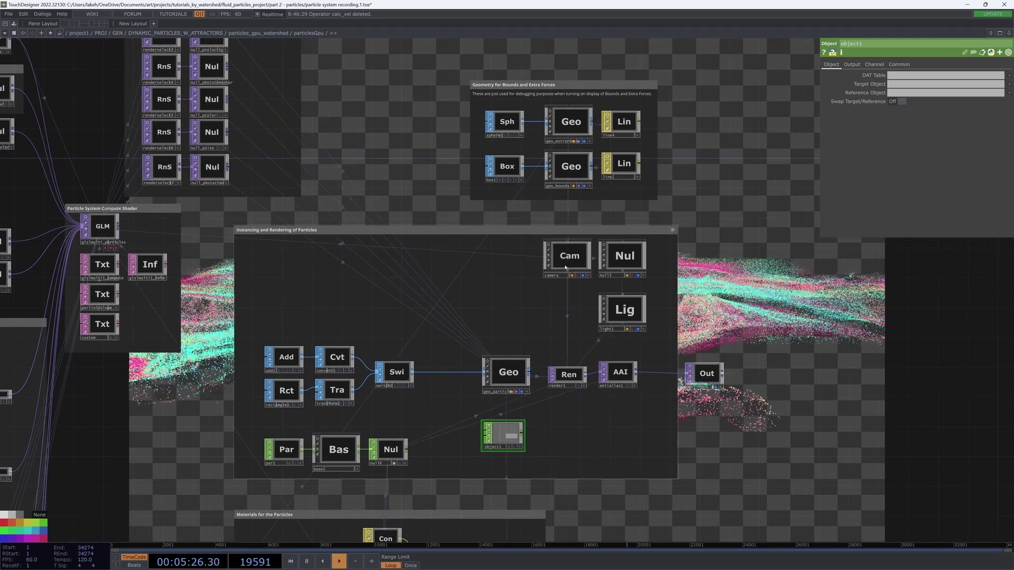
left_click_drag(565, 268, 945, 93)
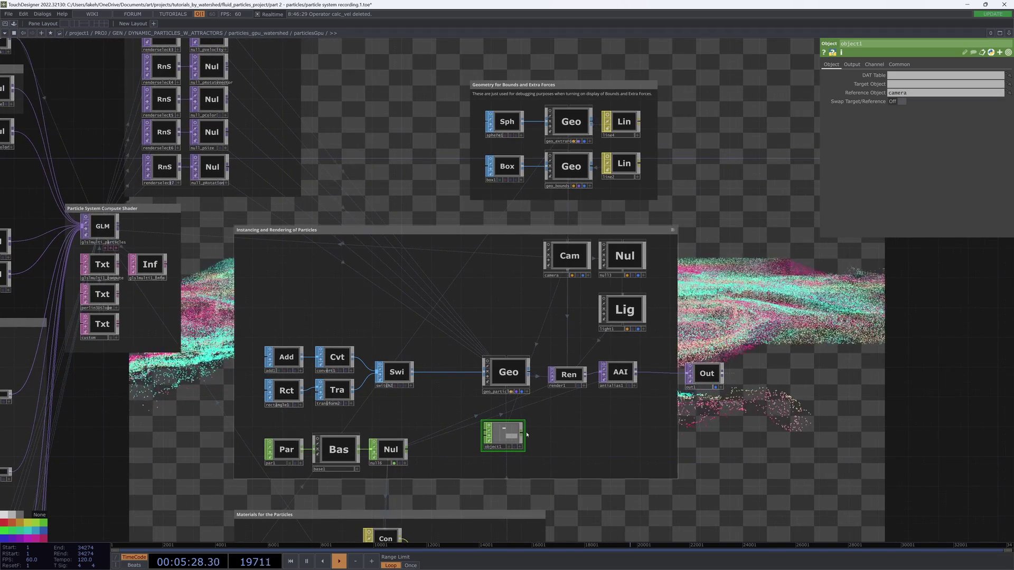
left_click_drag(510, 384, 906, 85)
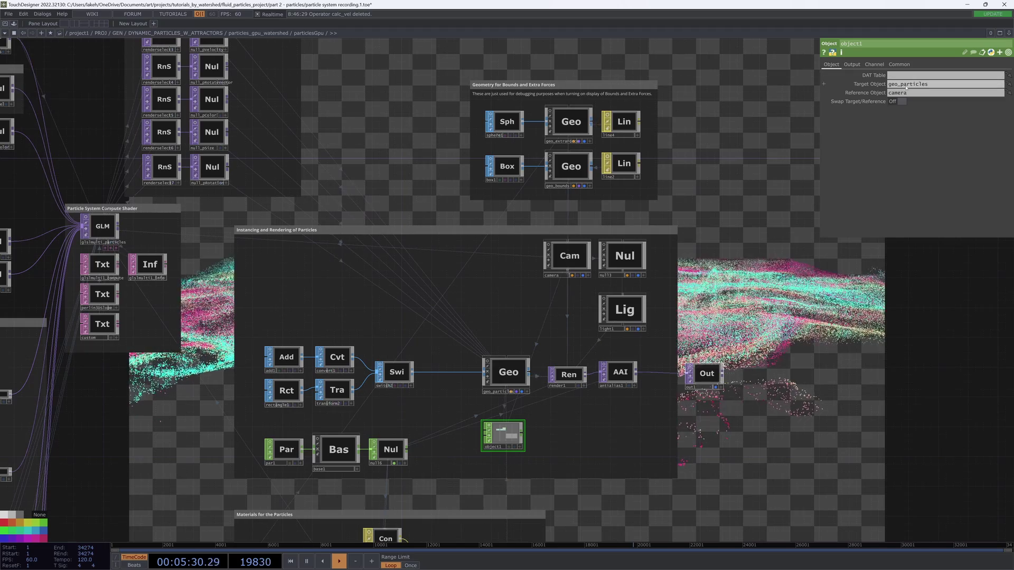
Step: Set object1's output to compute Measurements and turn on only the Distance channel
left_click(851, 65)
left_click(911, 77)
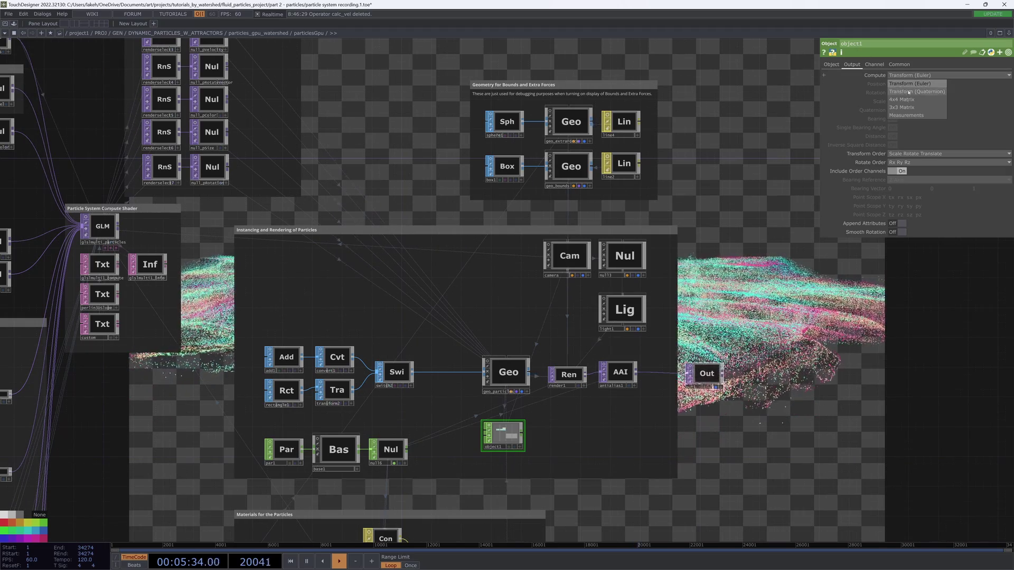
left_click(903, 116)
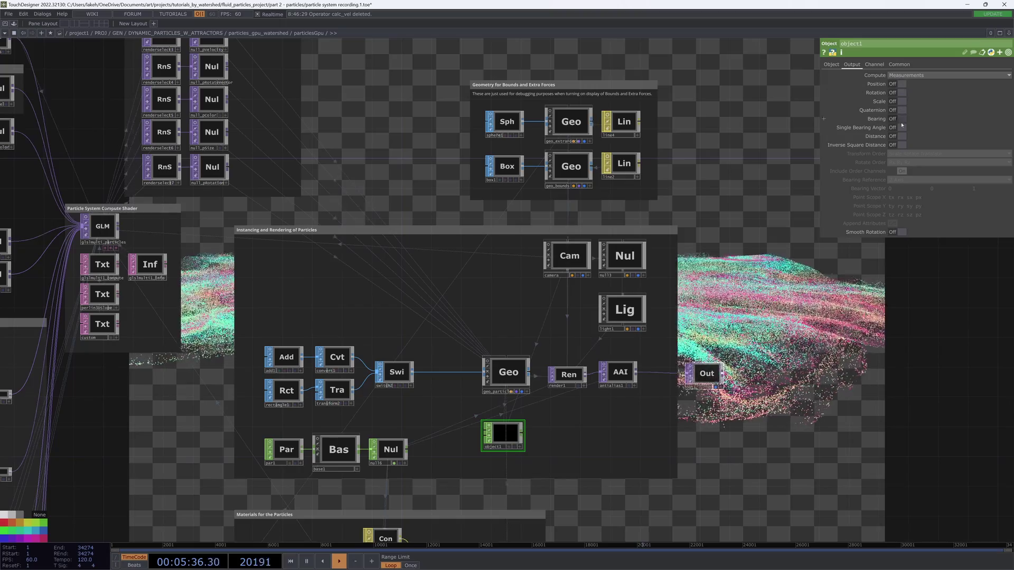
scroll(550, 392, "up", 5)
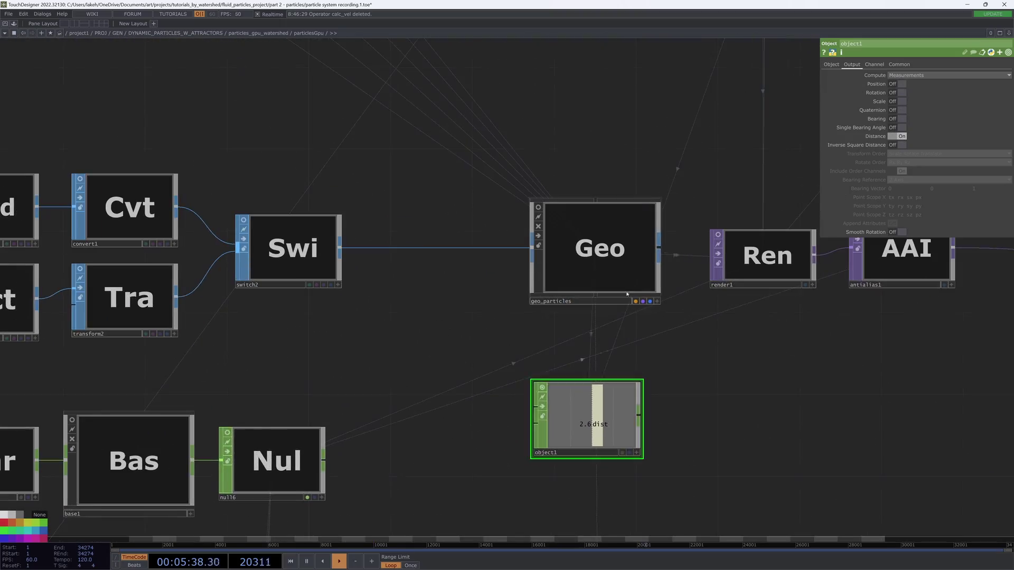
Step: Display object1 in the background, try translating geo_particles along Z to 0.9 to check the camera distance, and reset the translation
scroll(571, 387, "down", 4)
scroll(571, 386, "down", 6)
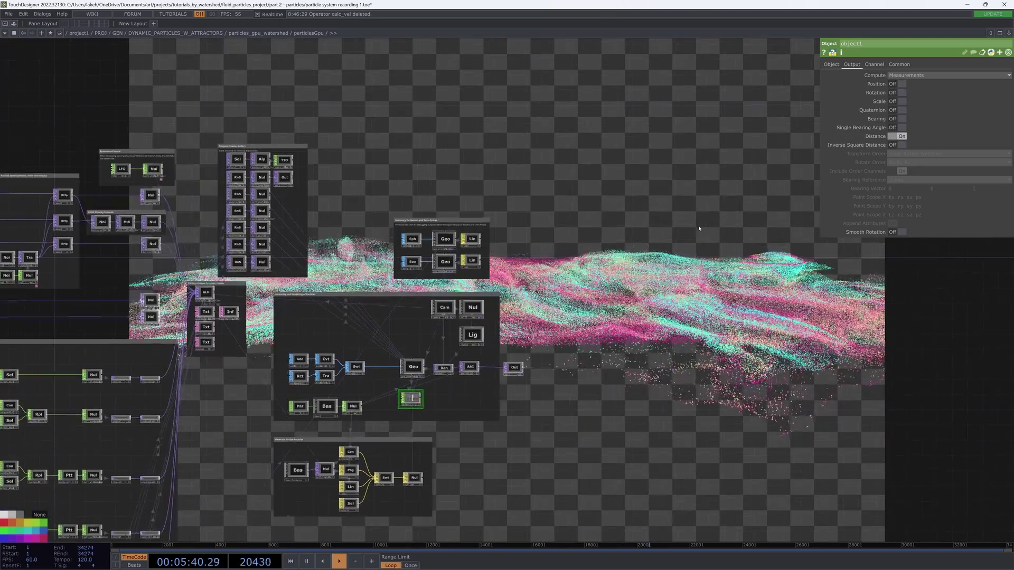
left_click_drag(487, 428, 692, 522)
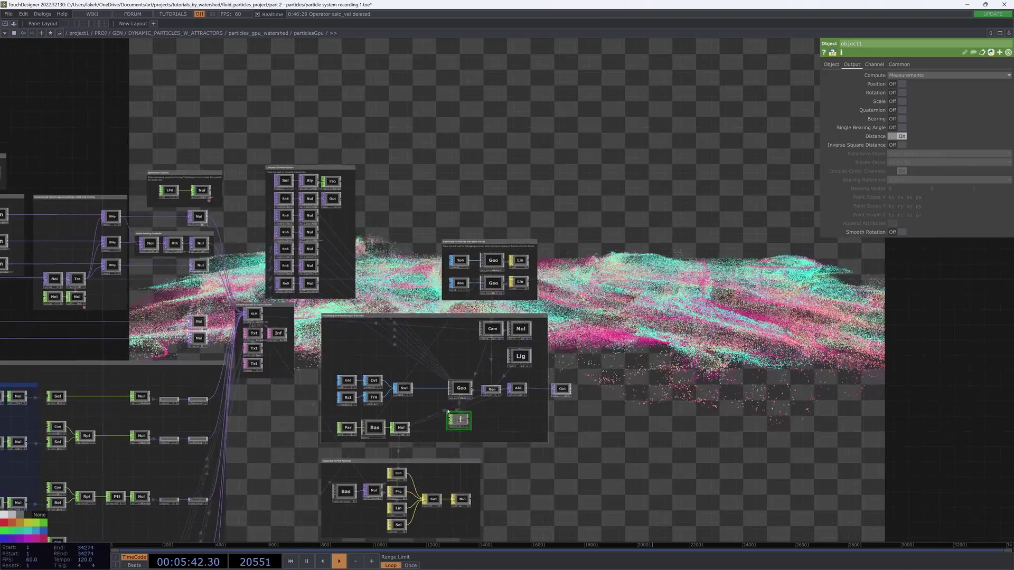
scroll(448, 413, "up", 4)
left_click(473, 372)
left_click_drag(732, 255, 598, 105)
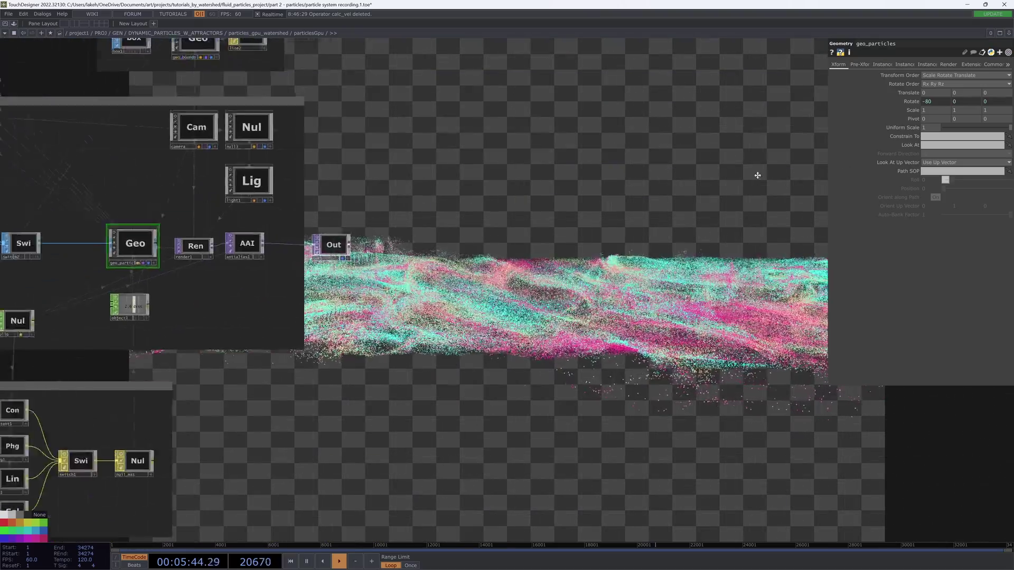
scroll(245, 295, "up", 10)
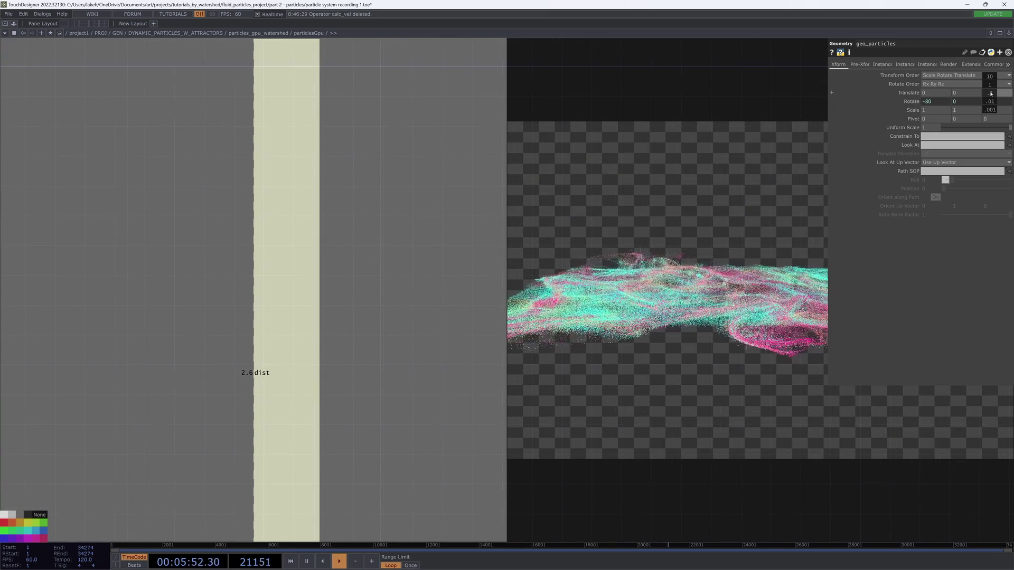
middle_click_drag(990, 93, 989, 82)
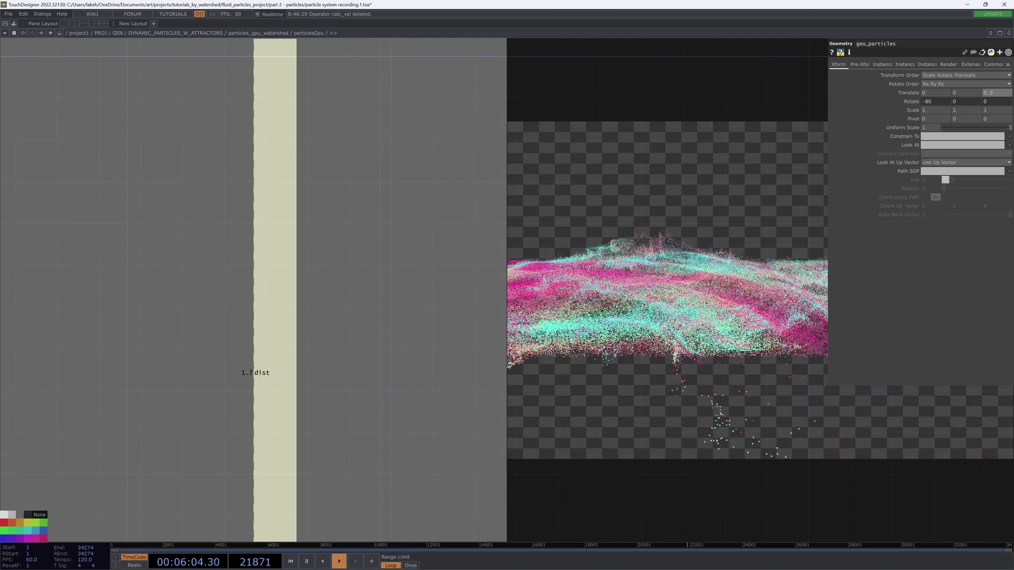
key("Return")
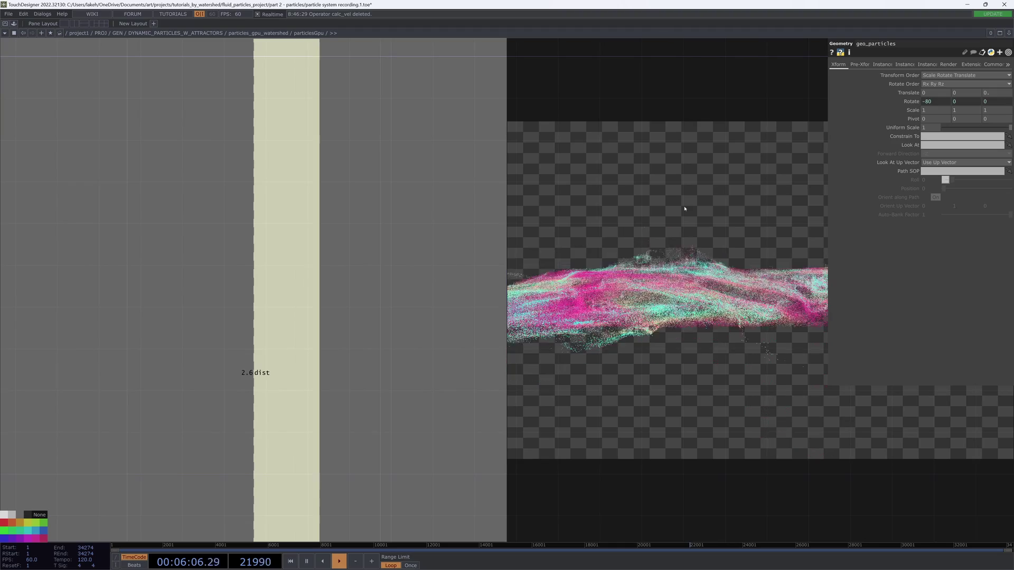
Step: Add a Depth TOP below render1 and assign render1 as its source operator
scroll(659, 239, "down", 10)
scroll(432, 280, "up", 1)
left_click_drag(432, 280, 614, 347)
scroll(614, 347, "up", 8)
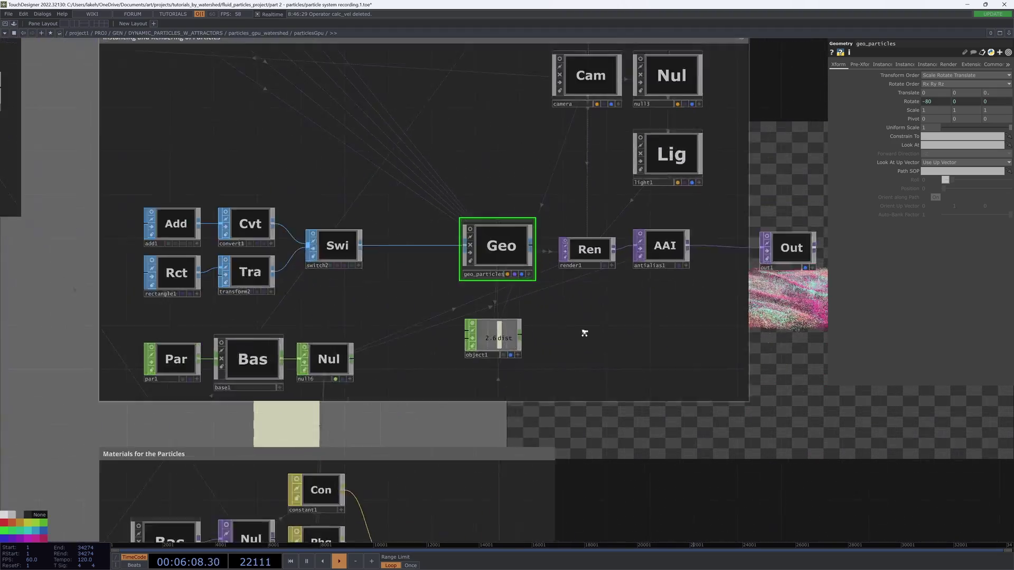
key("Tab")
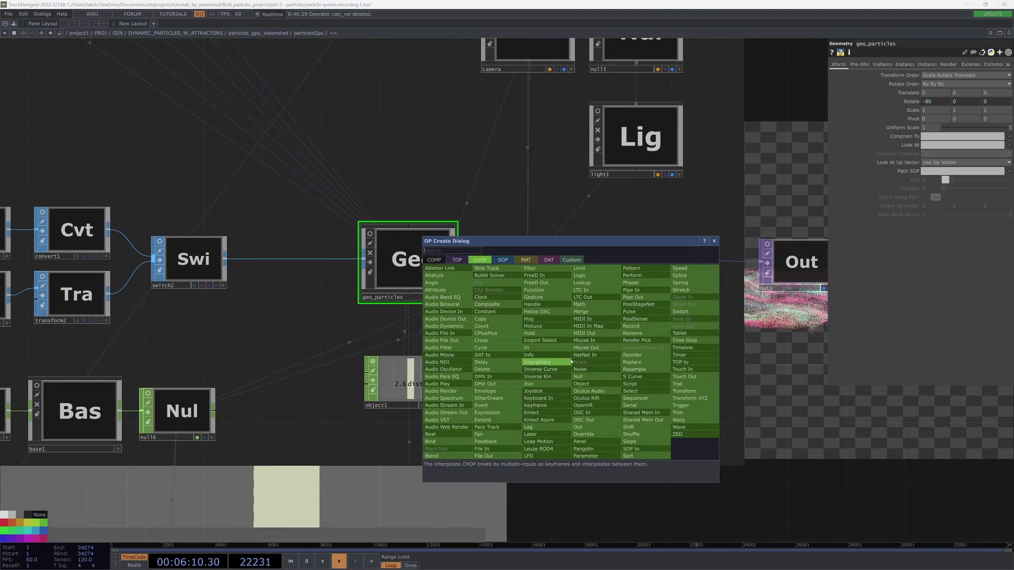
type("de")
left_click(457, 260)
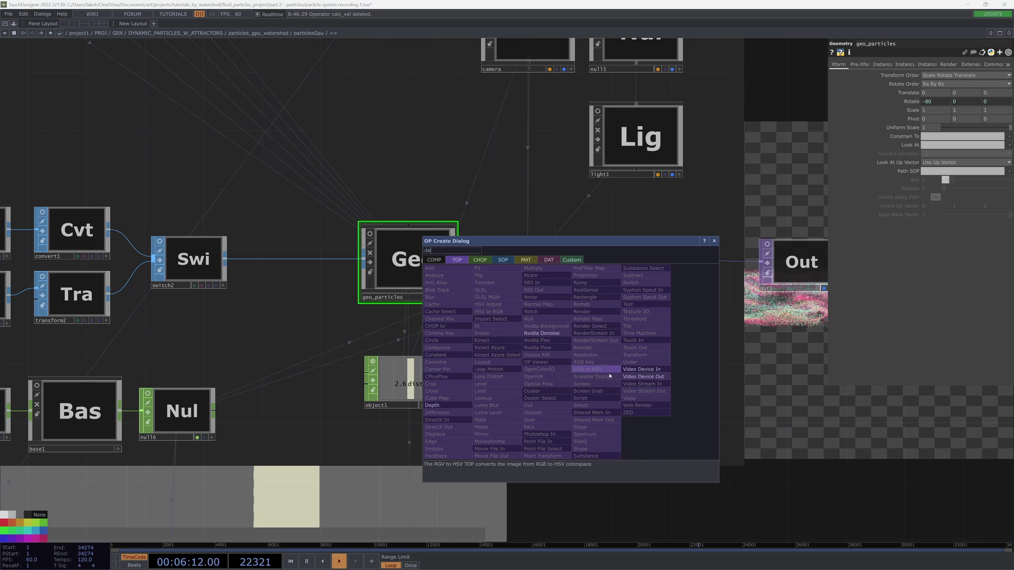
left_click(458, 406)
left_click(568, 345)
left_click_drag(544, 261, 550, 348)
left_click_drag(533, 265, 929, 76)
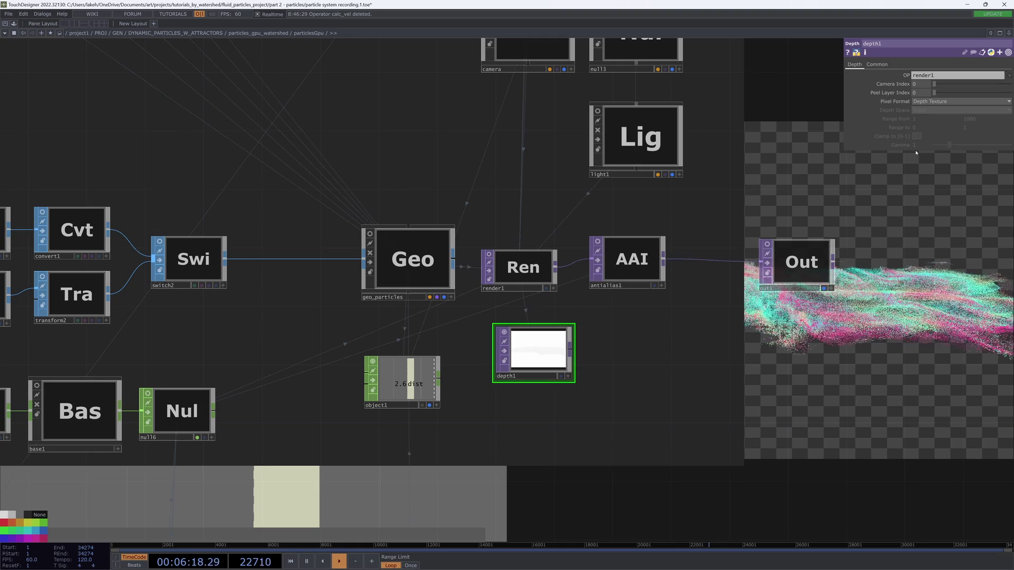
Step: Set depth1's Pixel Format to 8-bit fixed (RGBA) and its Depth Space to Reranged from Camera Space
left_click(939, 102)
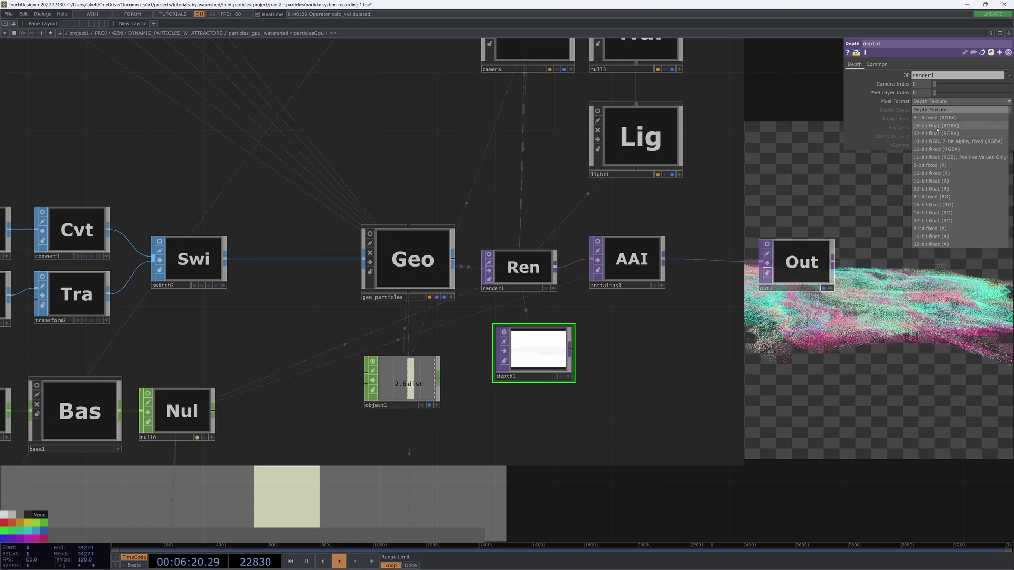
left_click(933, 117)
left_click(926, 110)
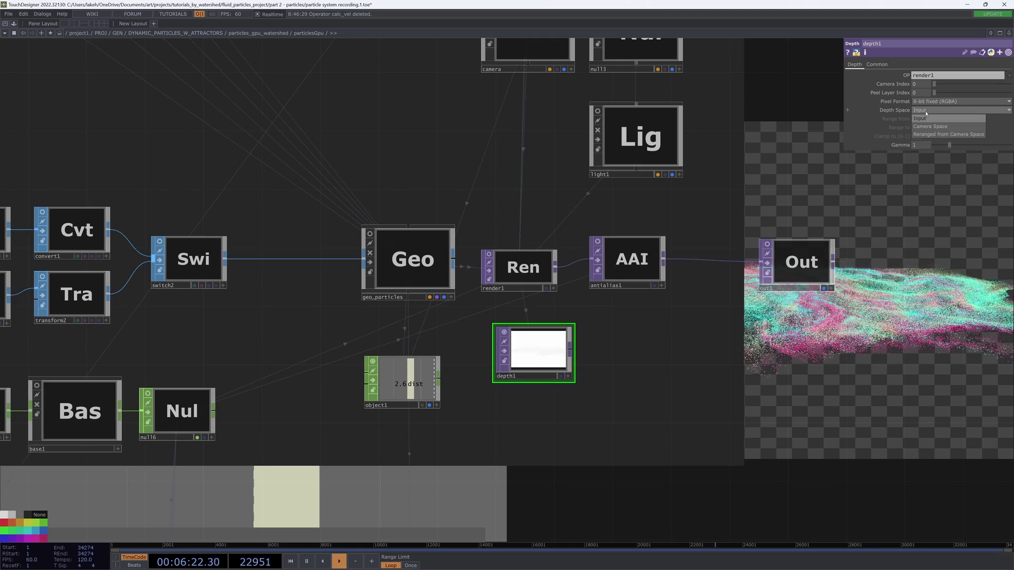
left_click(928, 135)
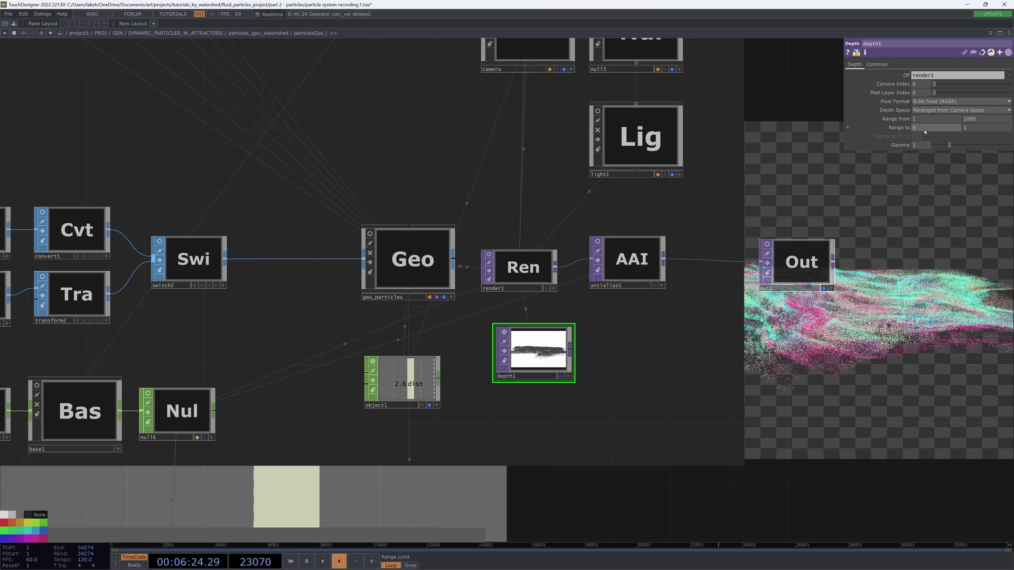
Step: Move object1 closer to depth1 and reference its dist channel in both of depth1's Range From values
scroll(735, 290, "up", 6)
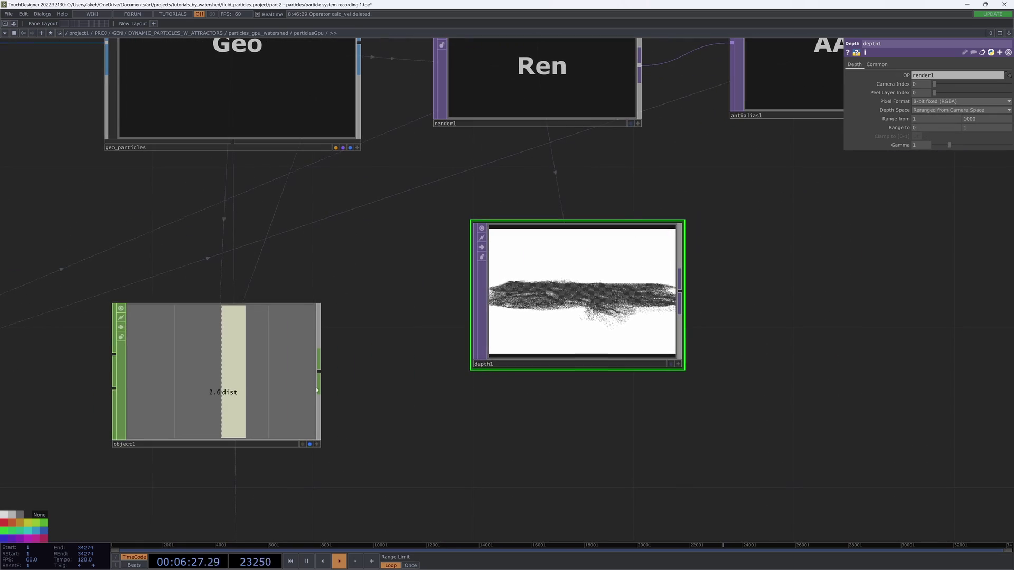
left_click_drag(286, 407, 960, 90)
left_click(399, 406)
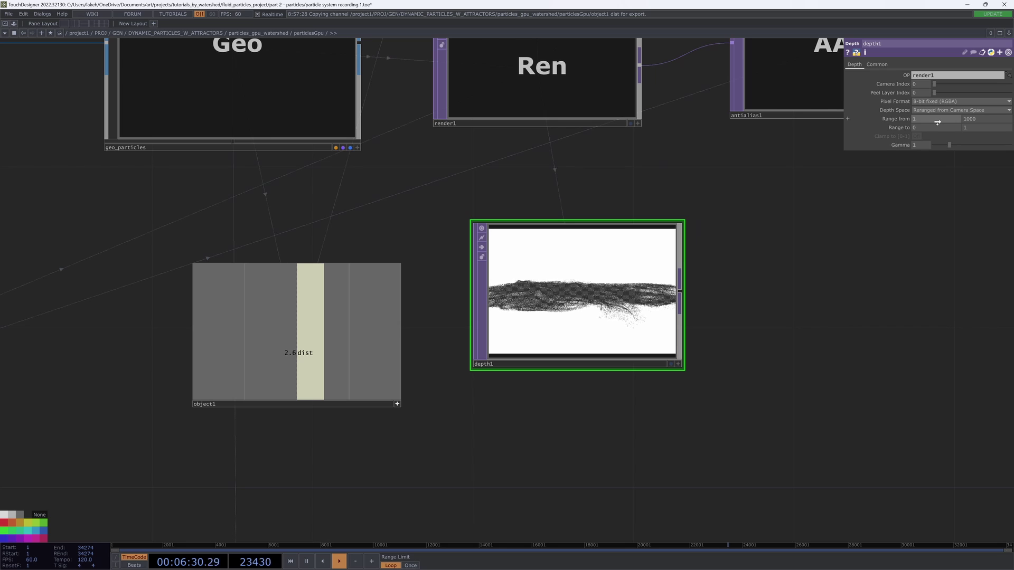
left_click_drag(937, 122, 987, 119)
left_click(986, 110)
left_click_drag(842, 262, 811, 275)
Step: Scale depth1's Range From expressions to op('object1')['dist']*.5 for the start and op('object1')['dist']*1.5 for the end
scroll(538, 312, "up", 7)
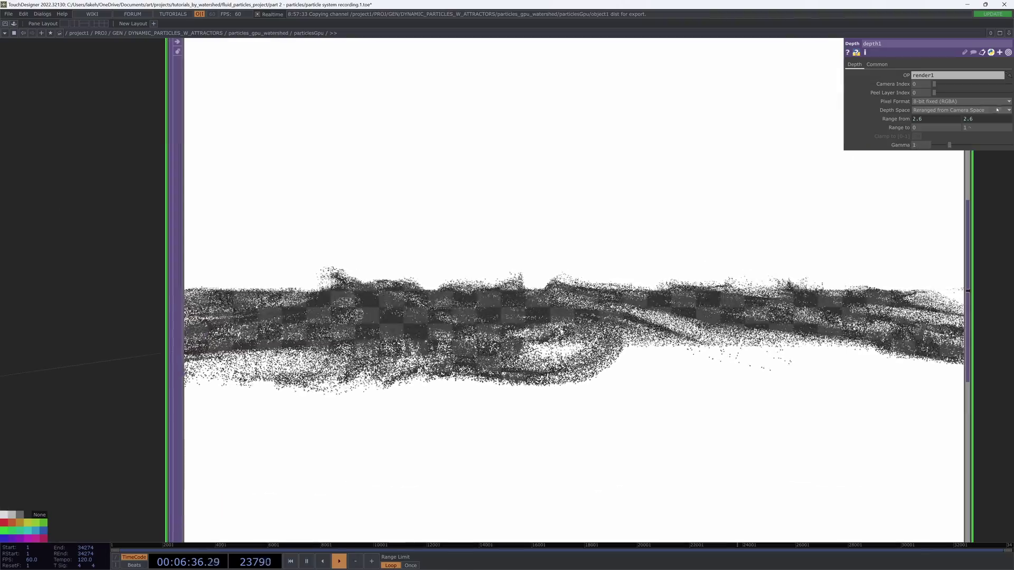
left_click(906, 120)
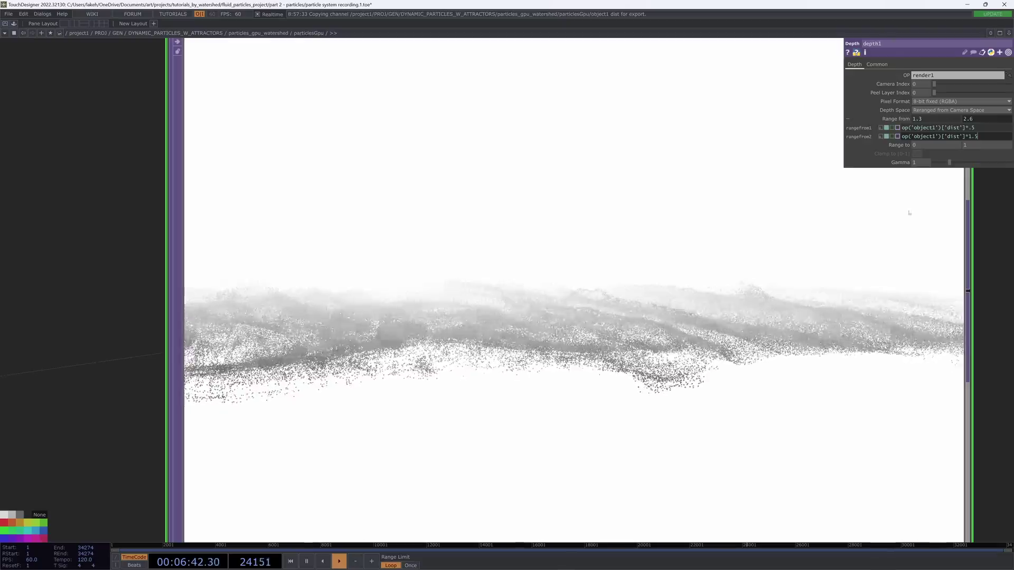
scroll(693, 281, "down", 4)
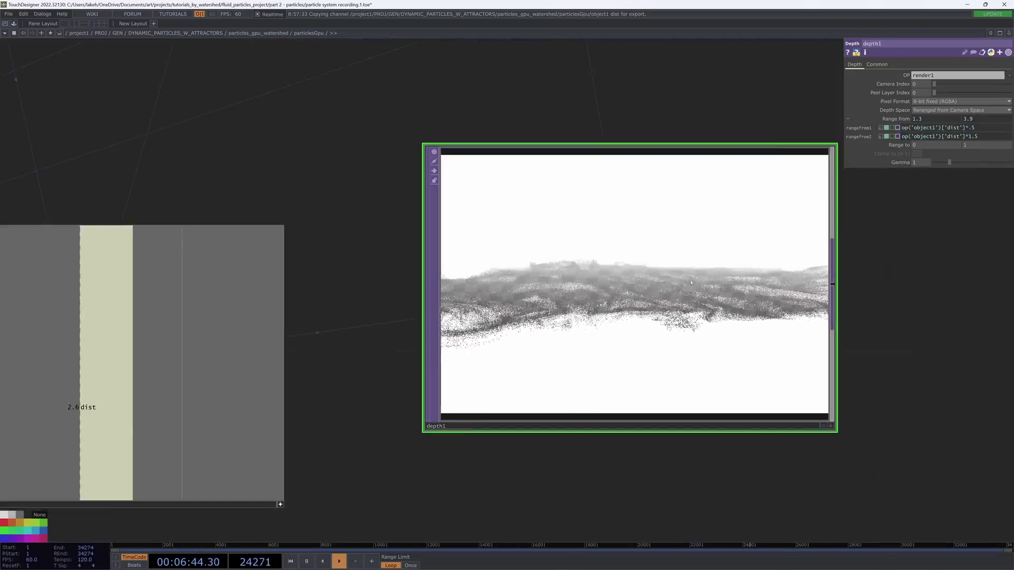
Step: Examine depth1's grayscale depth map of the particles up close and from a distance
scroll(659, 283, "up", 4)
scroll(533, 275, "up", 3)
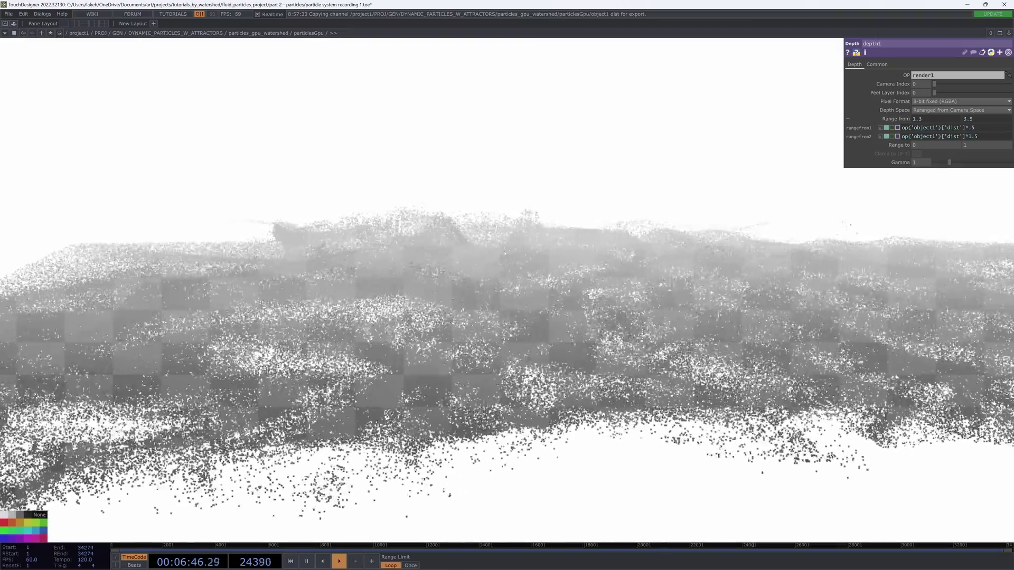
scroll(631, 301, "down", 3)
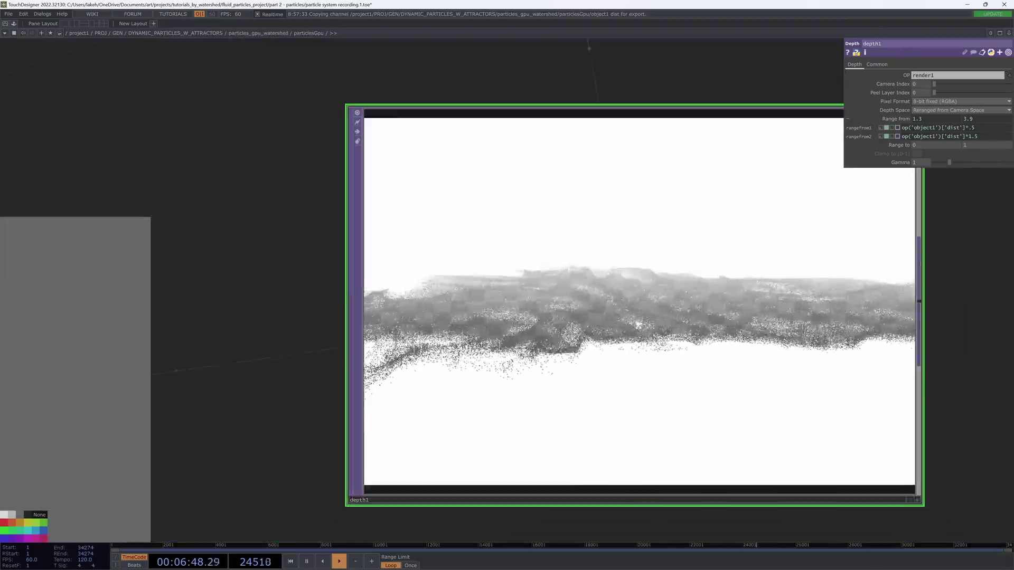
scroll(636, 322, "up", 3)
scroll(283, 390, "up", 3)
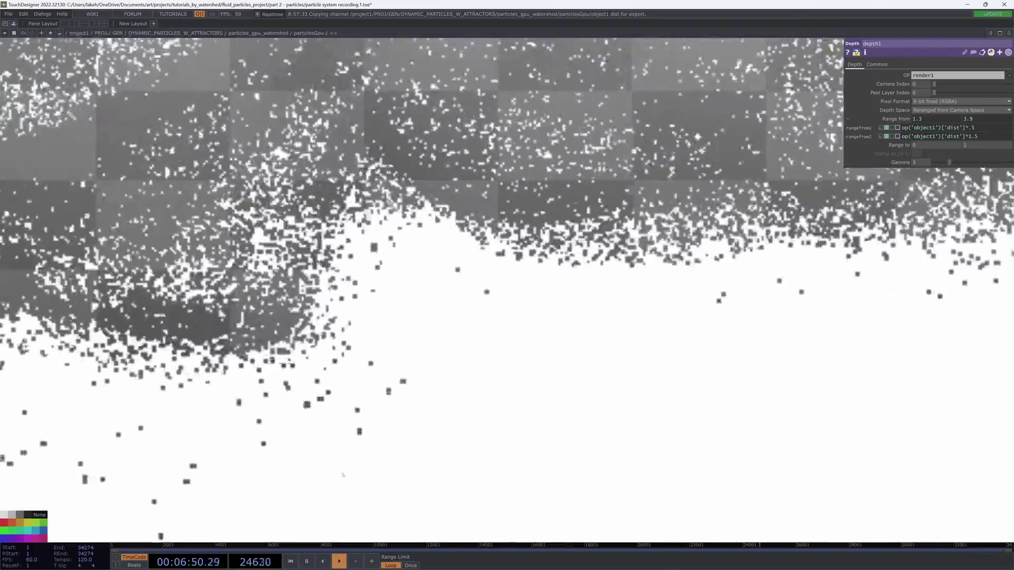
scroll(106, 428, "down", 3)
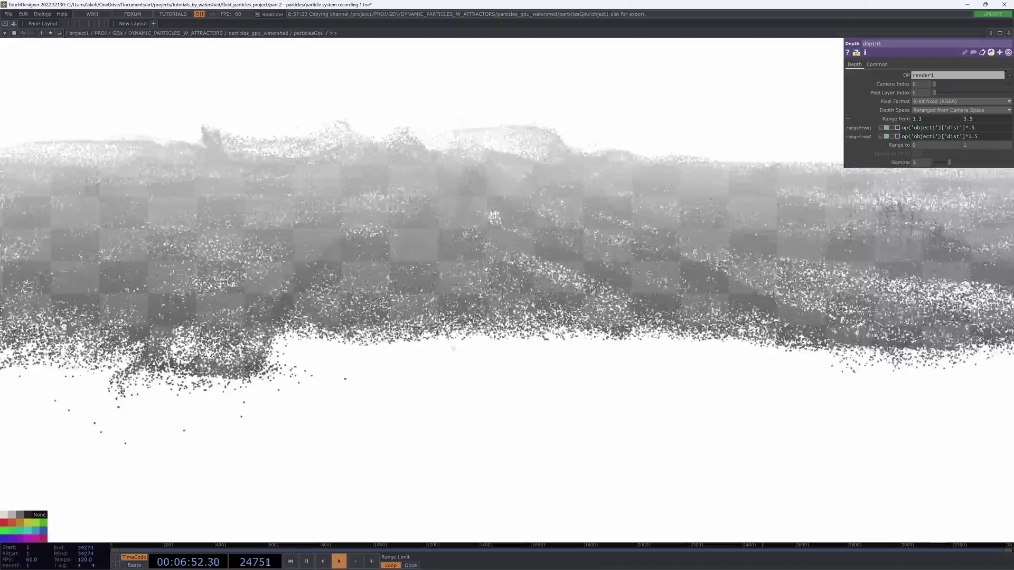
scroll(106, 427, "up", 4)
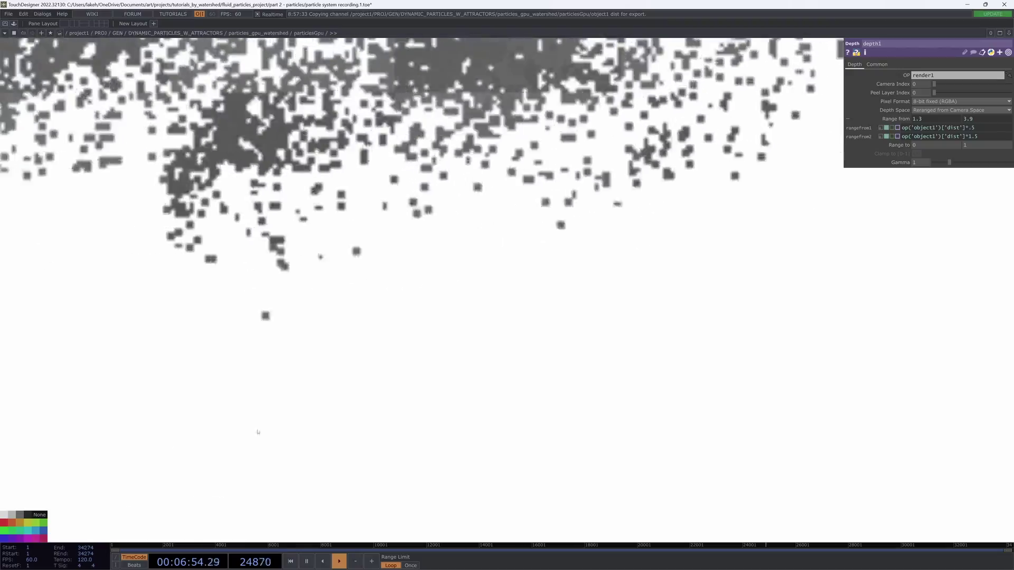
scroll(257, 431, "down", 5)
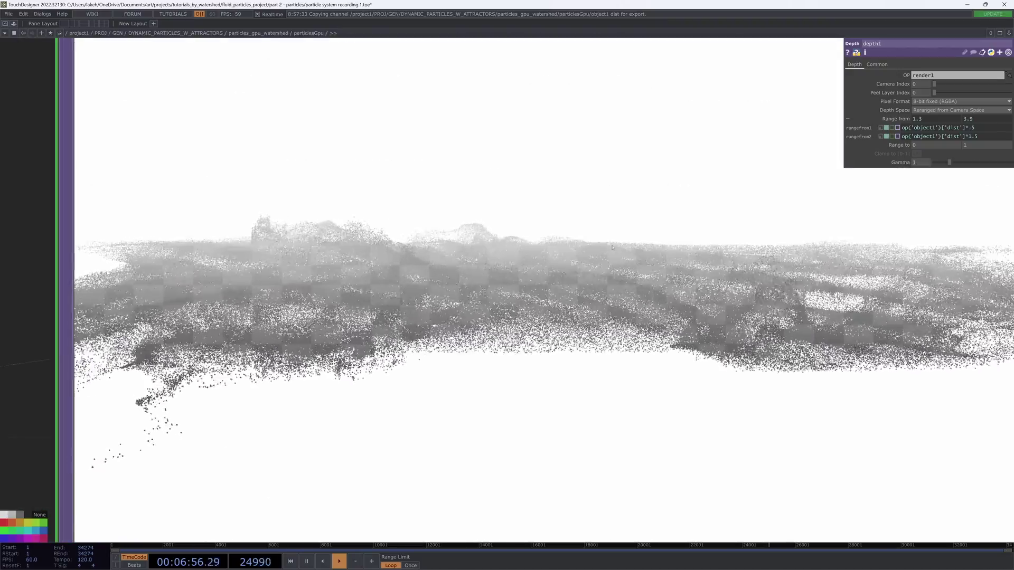
scroll(612, 247, "up", 3)
scroll(595, 262, "down", 4)
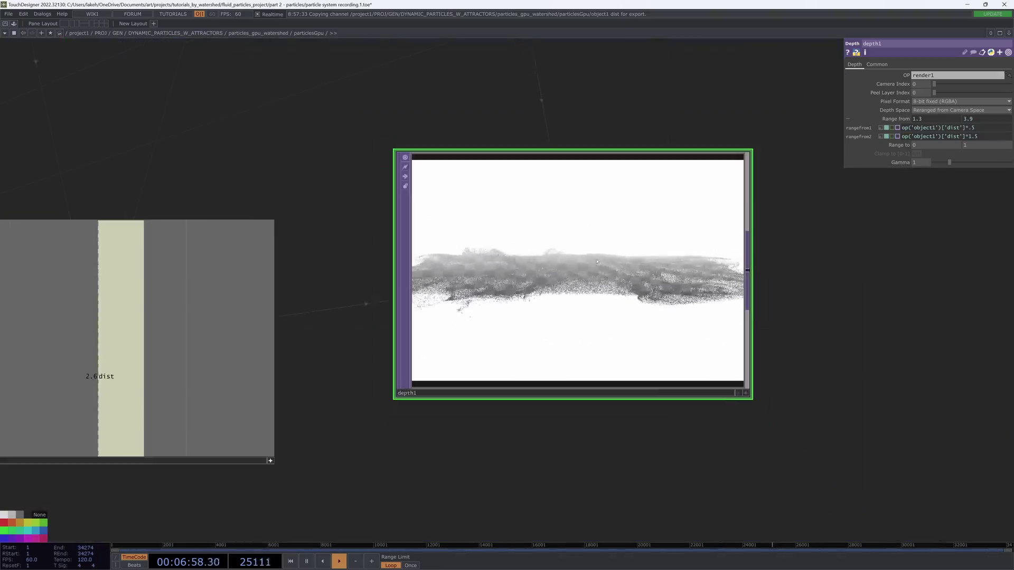
Step: Set depth1's Gamma to 1.6 while checking the contrast of the depth map
scroll(532, 257, "up", 6)
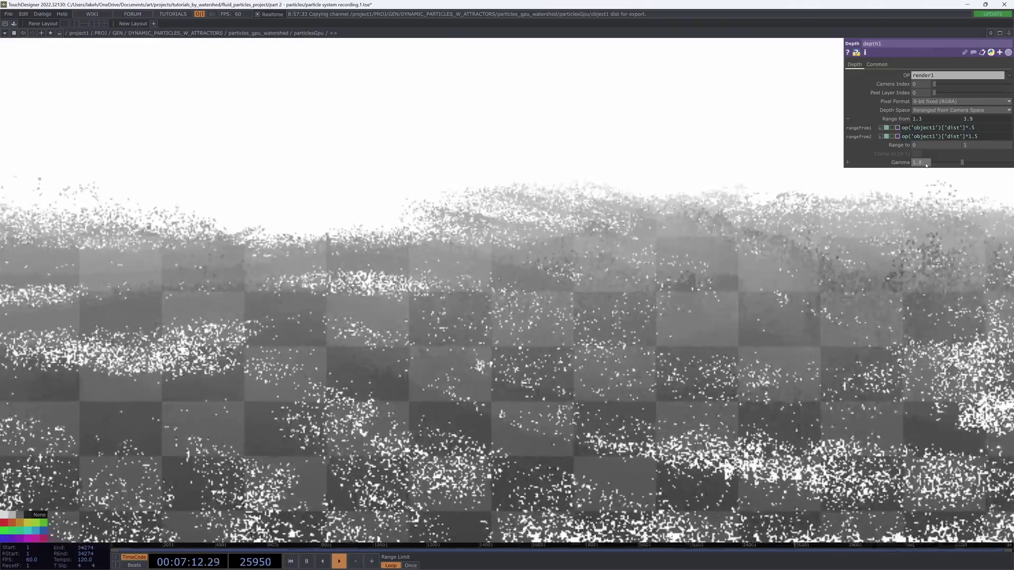
scroll(577, 279, "down", 10)
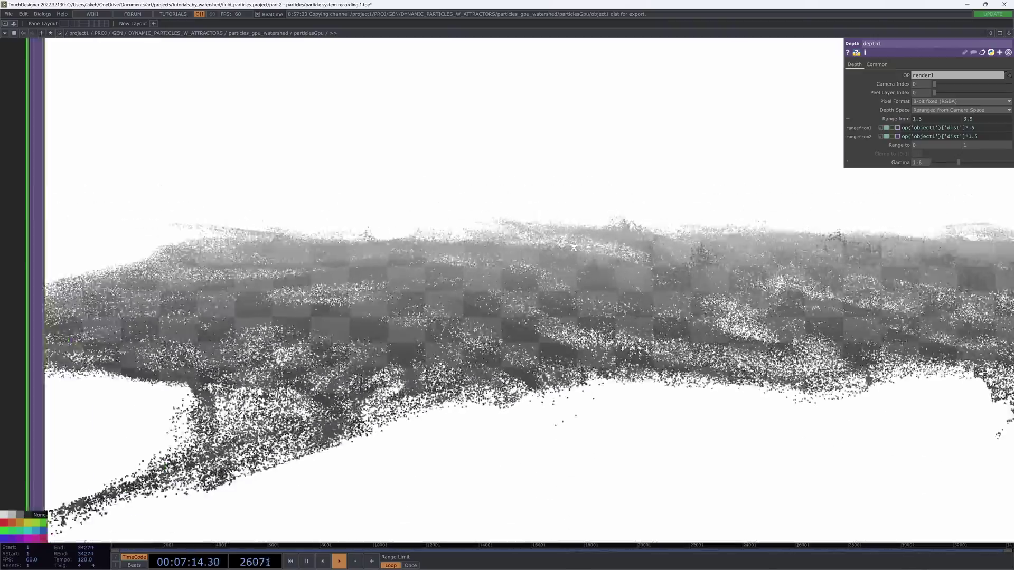
scroll(817, 248, "down", 8)
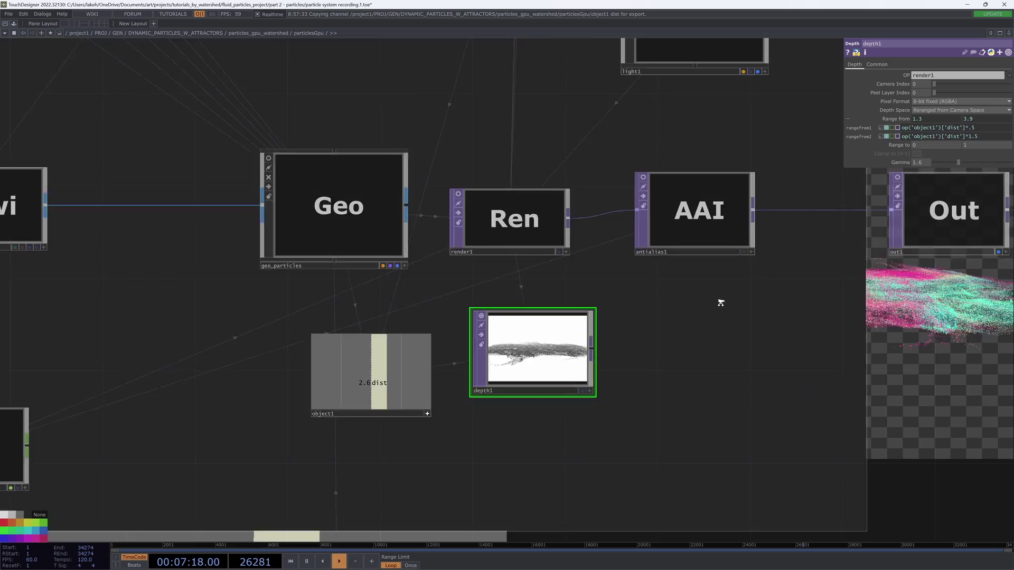
Step: Insert a Luma Blur TOP between antialias1 and out1, and connect depth1 to its second input
scroll(721, 303, "down", 3)
left_click_drag(721, 302, 596, 345)
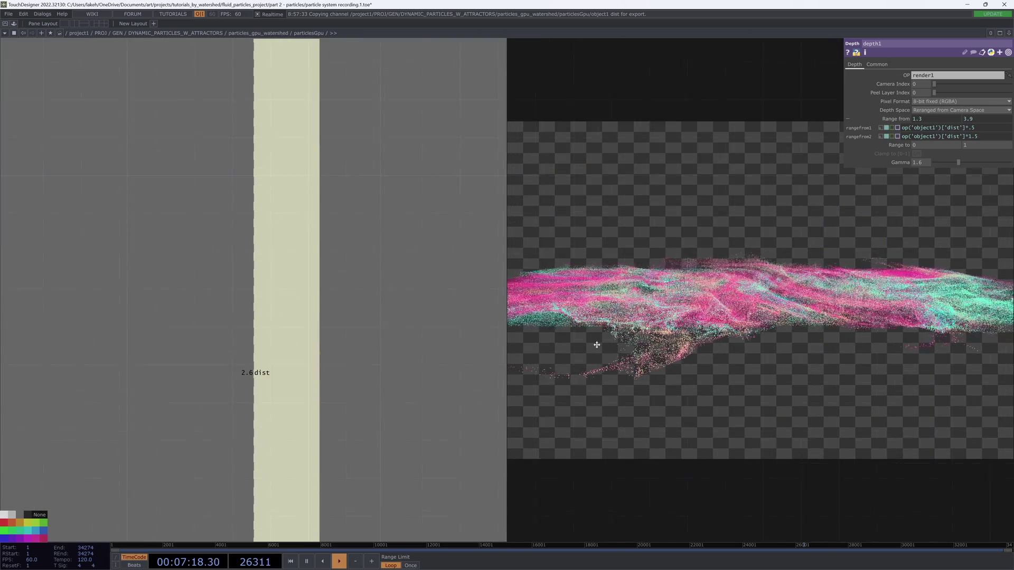
scroll(627, 346, "down", 5)
scroll(655, 253, "up", 10)
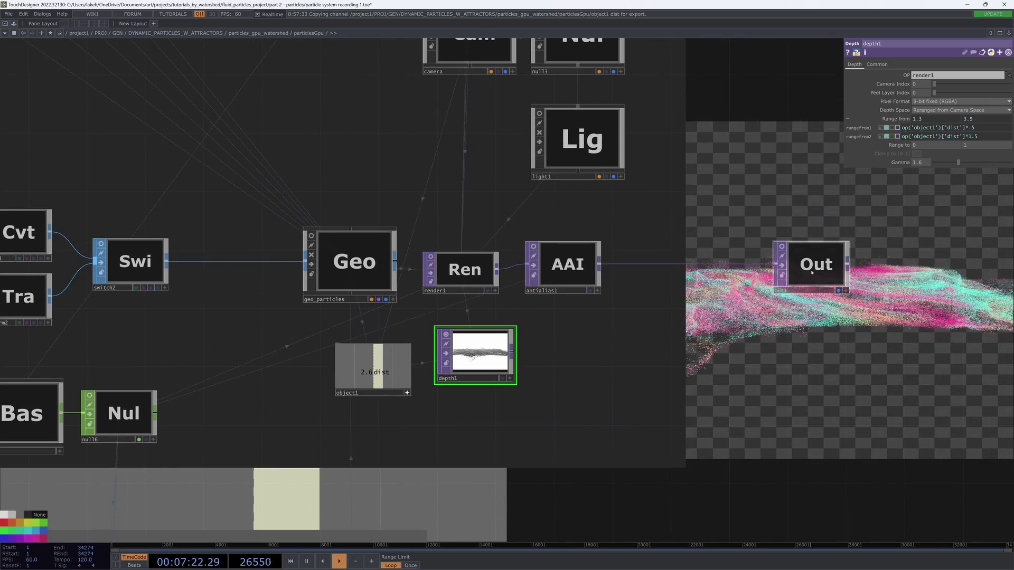
left_click_drag(685, 316, 754, 315)
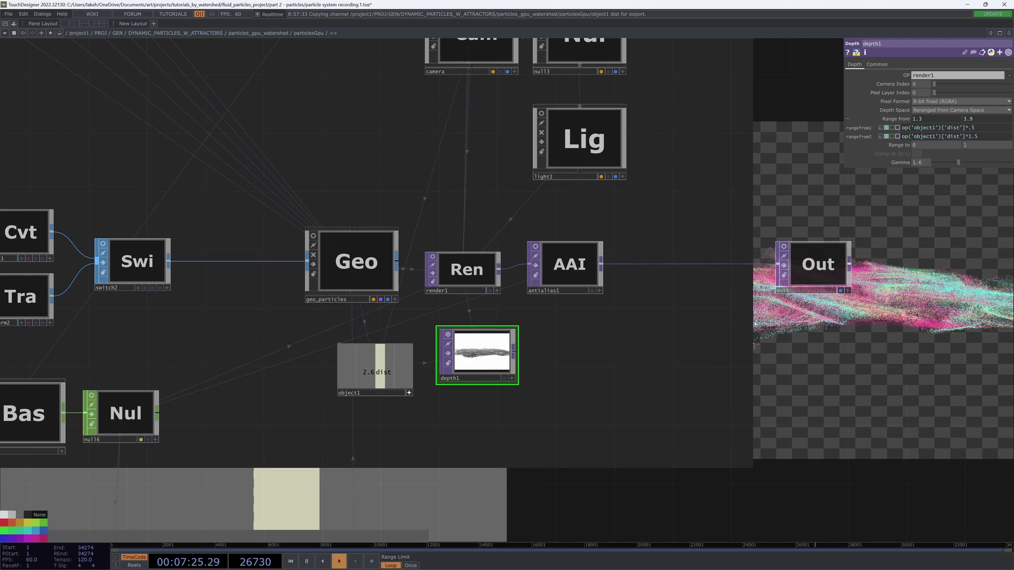
right_click(601, 266)
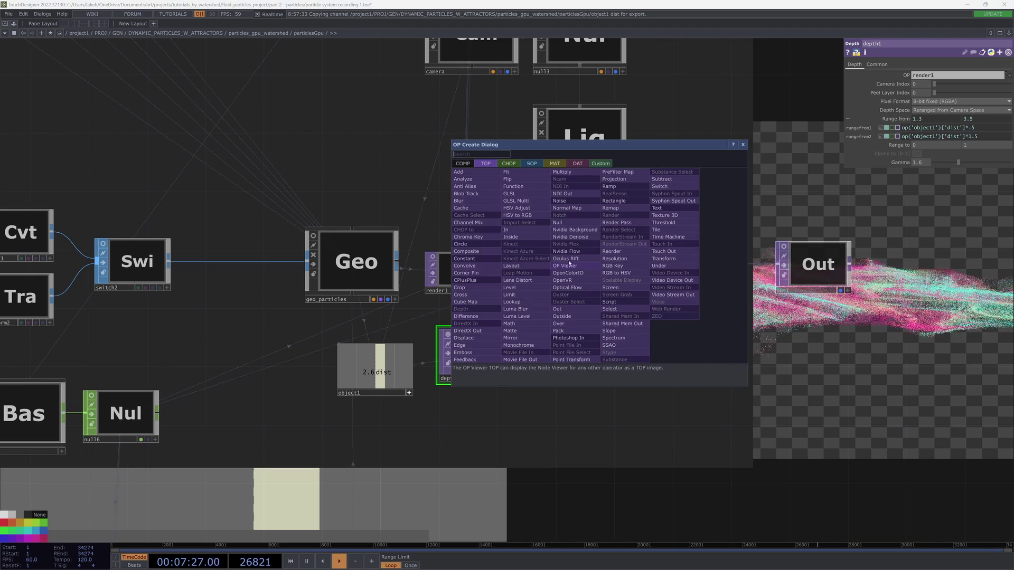
left_click(520, 309)
left_click(679, 267)
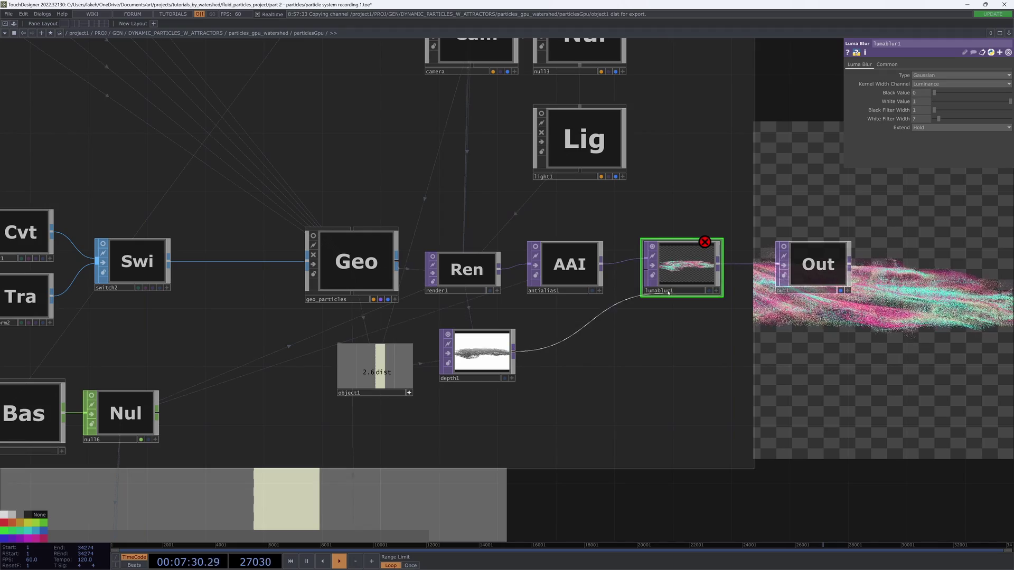
left_click(651, 275)
Step: Turn off the active viewer on object1
left_click_drag(527, 325, 264, 328)
left_click_drag(649, 315, 729, 344)
left_click_drag(792, 381, 870, 395)
left_click_drag(373, 404, 386, 419)
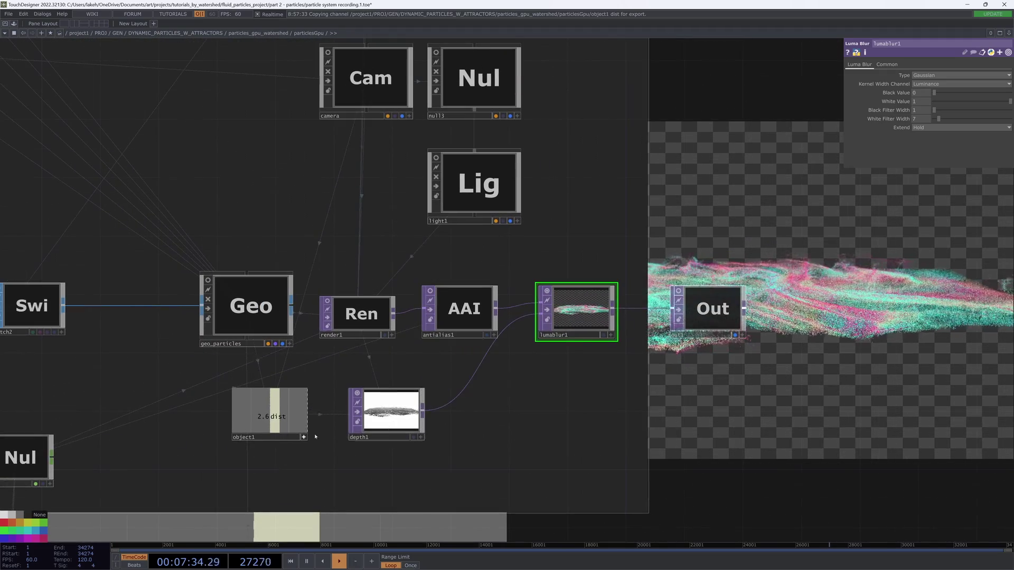
left_click(305, 437)
left_click_drag(677, 392, 528, 298)
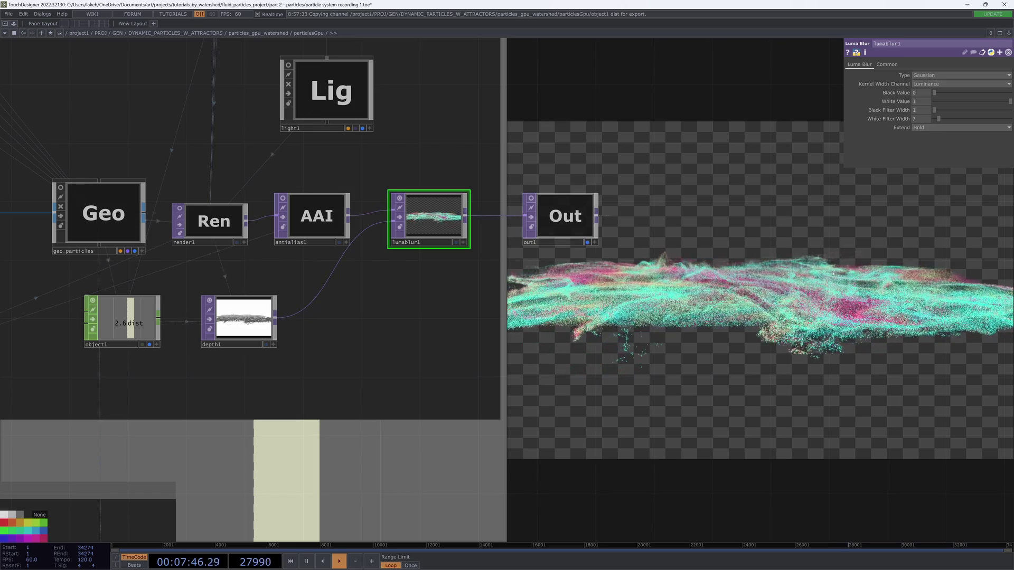
Step: Turn off object1's display in the network background so only the particle render fills it
scroll(750, 284, "up", 3)
scroll(752, 284, "down", 3)
left_click_drag(642, 312, 752, 327)
scroll(753, 326, "down", 8)
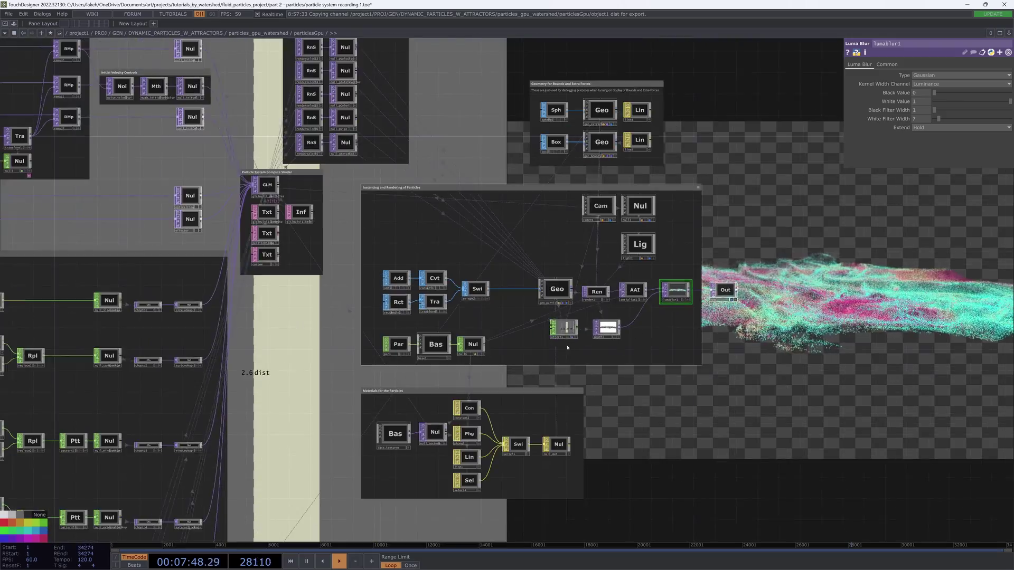
scroll(568, 346, "up", 5)
left_click(577, 331)
left_click_drag(583, 347, 96, 370)
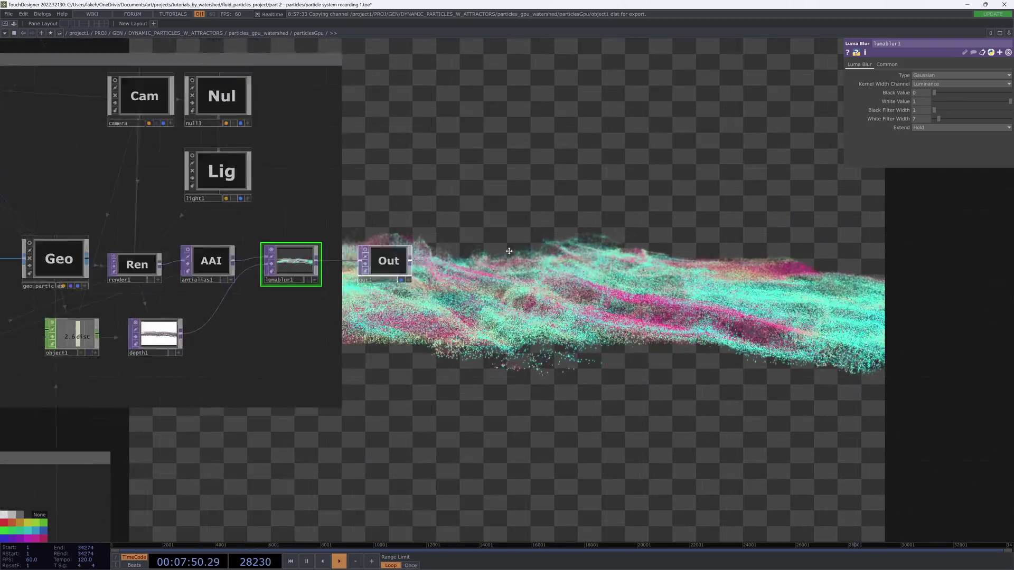
Step: Examine the depth-based blur on the particle render with the network hidden, both up close and at full view
left_click_drag(722, 385, 488, 382)
scroll(509, 356, "down", 2)
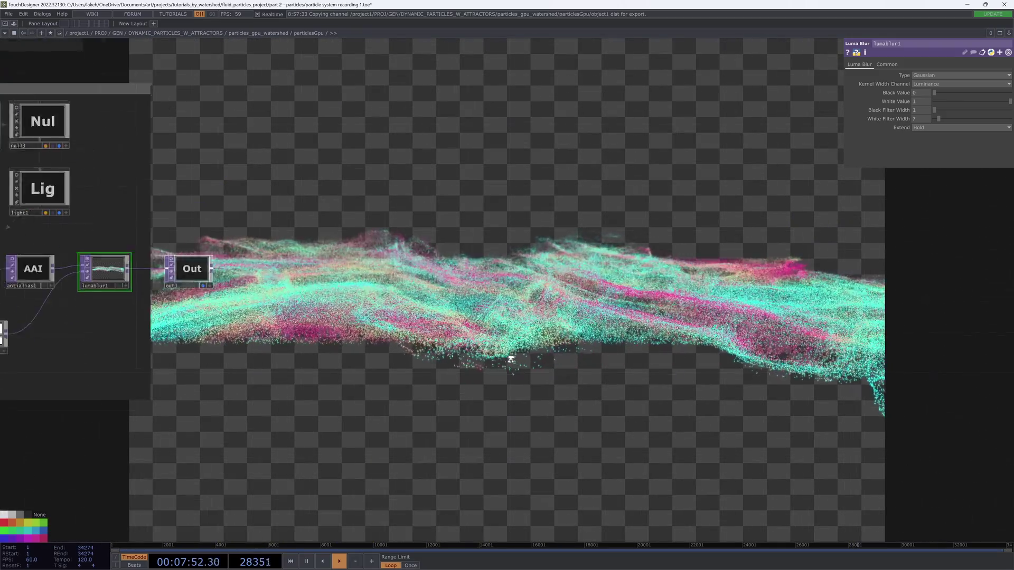
scroll(510, 360, "up", 2)
key("grave")
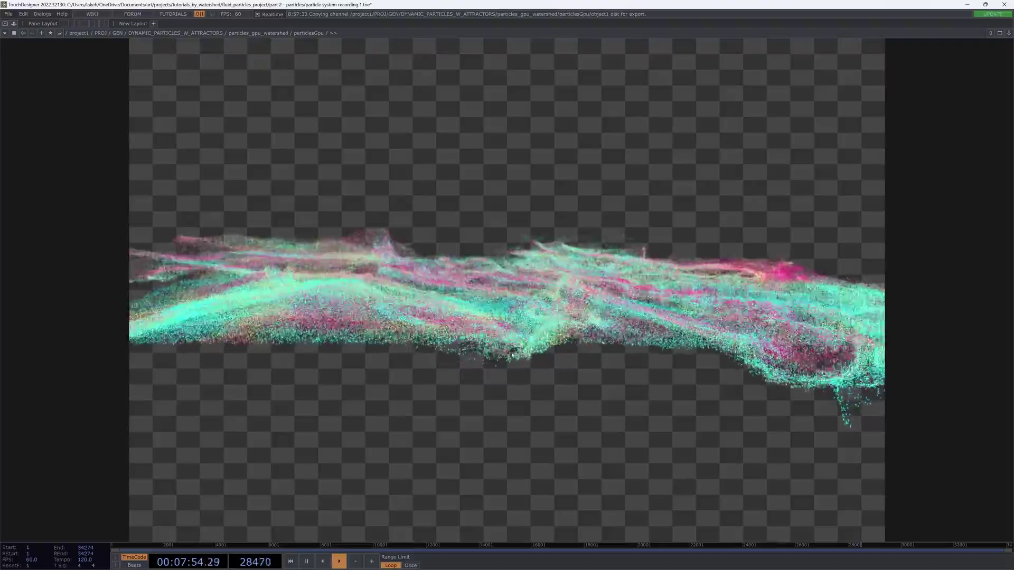
scroll(513, 357, "down", 1)
scroll(514, 358, "up", 10)
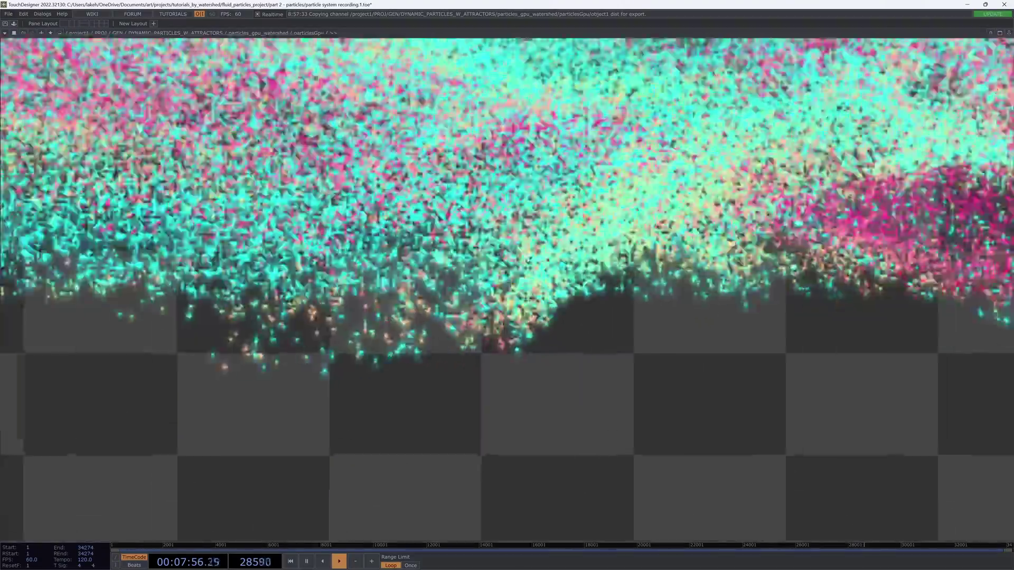
middle_click_drag(520, 306, 568, 231)
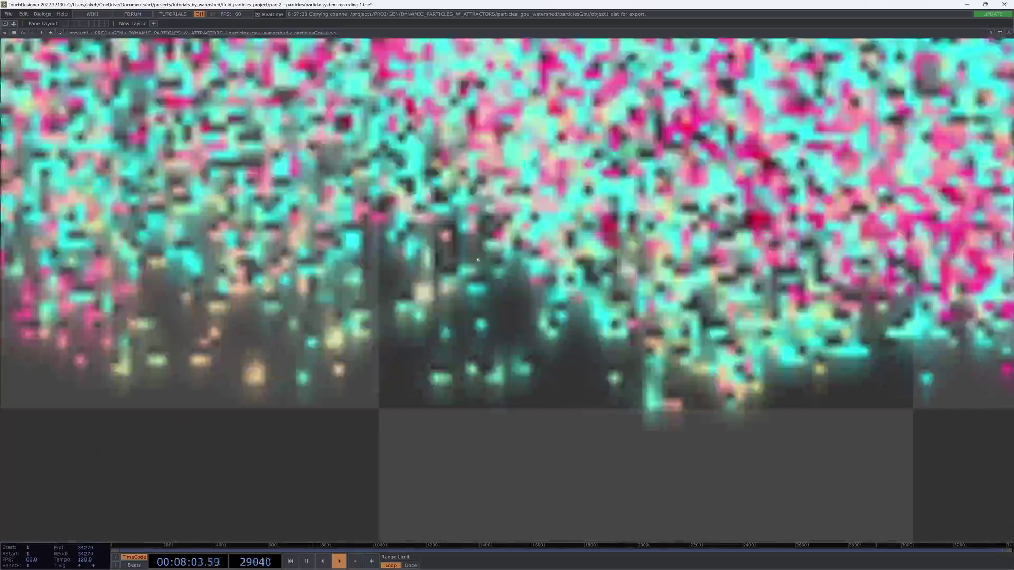
middle_click_drag(477, 361, 489, 444)
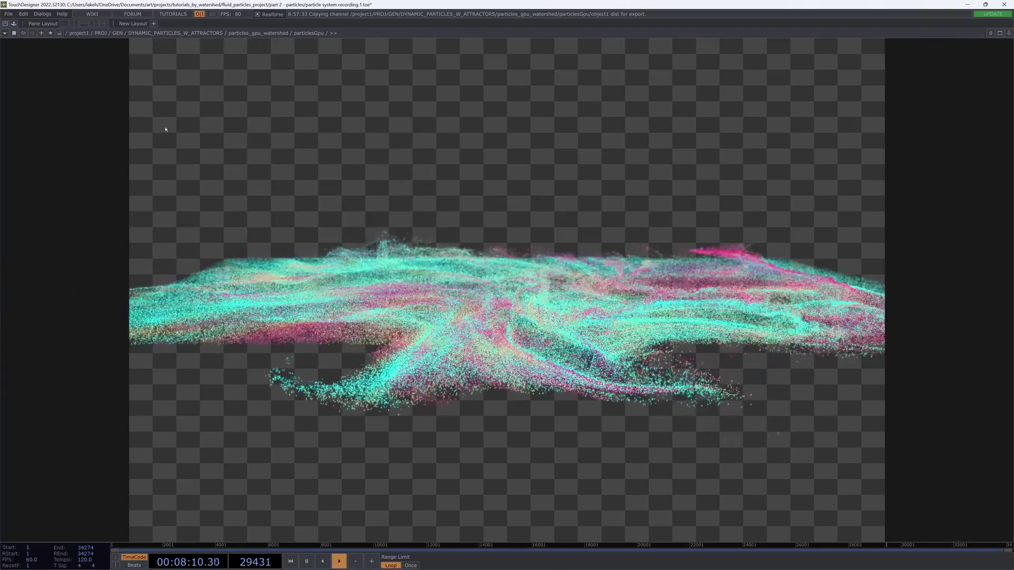
key("grave")
scroll(441, 244, "down", 5)
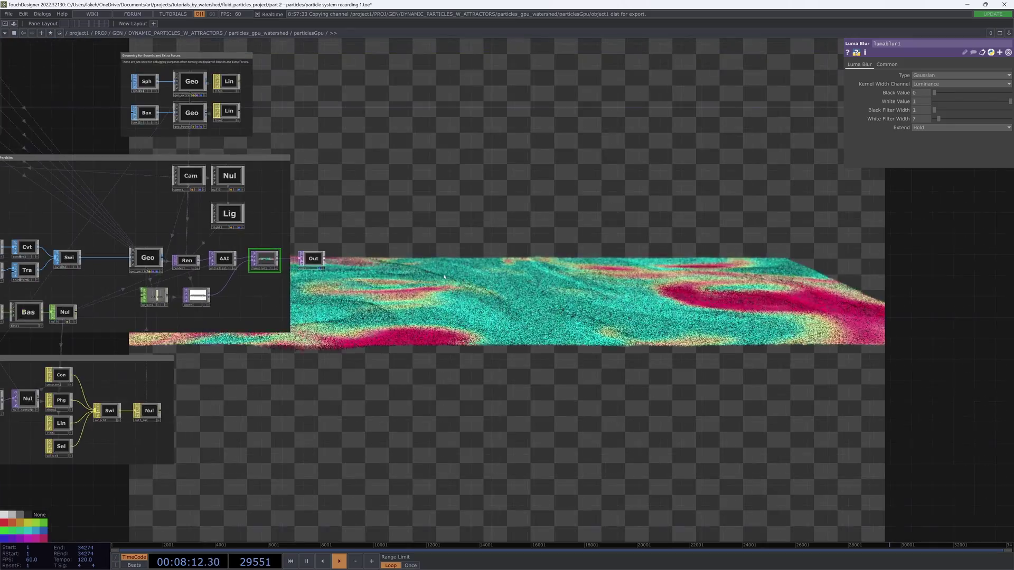
left_click_drag(533, 305, 561, 329)
left_click_drag(629, 278, 607, 382)
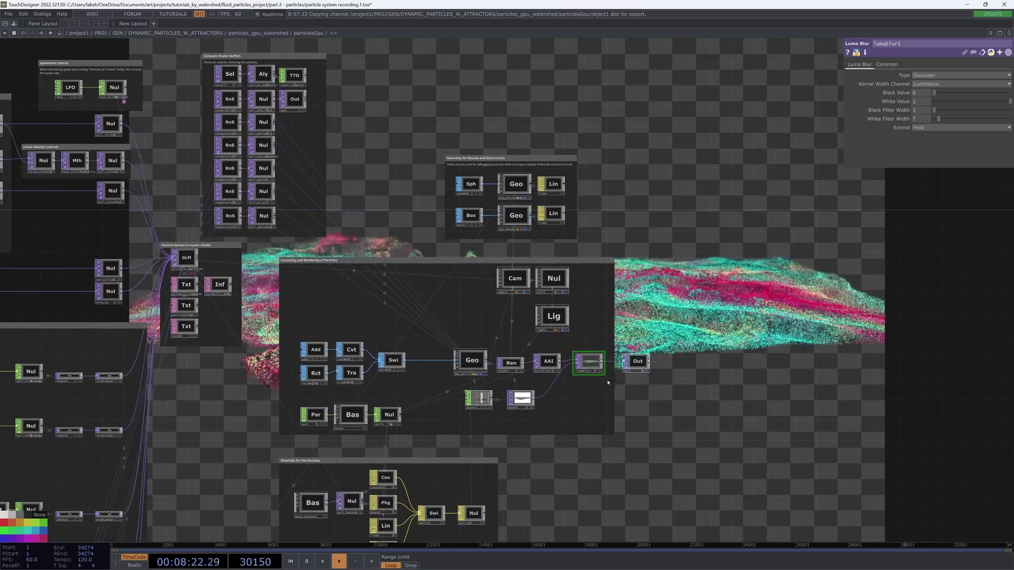
Step: Turn off the viewers of lumablur1, depth1 and object1, and shift depth1 and object1 slightly to line up under the render chain
scroll(607, 382, "up", 3)
left_click_drag(614, 252, 816, 255)
left_click_drag(293, 186, 312, 236)
scroll(382, 440, "up", 8)
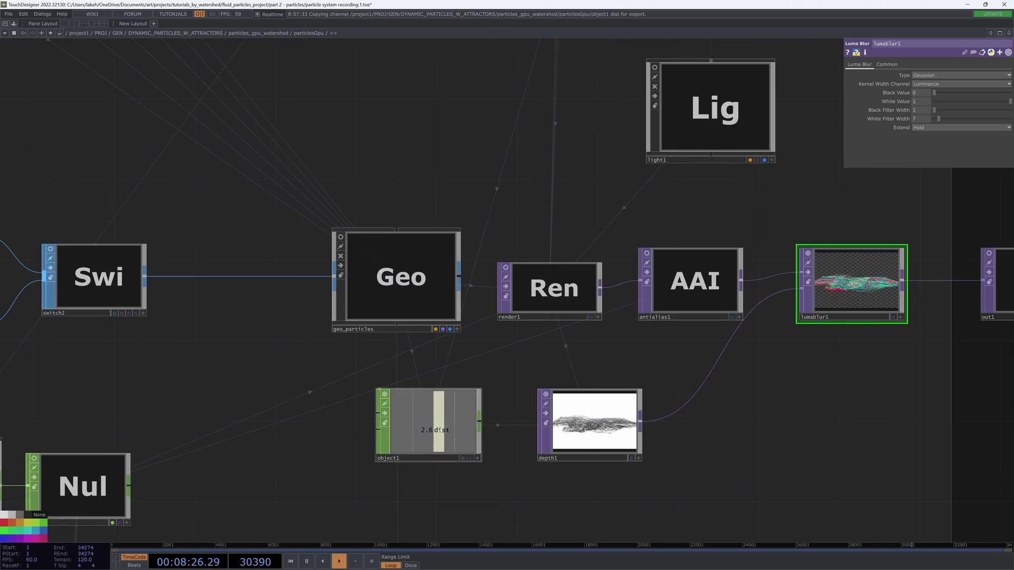
scroll(452, 423, "down", 5)
left_click_drag(775, 426, 591, 400)
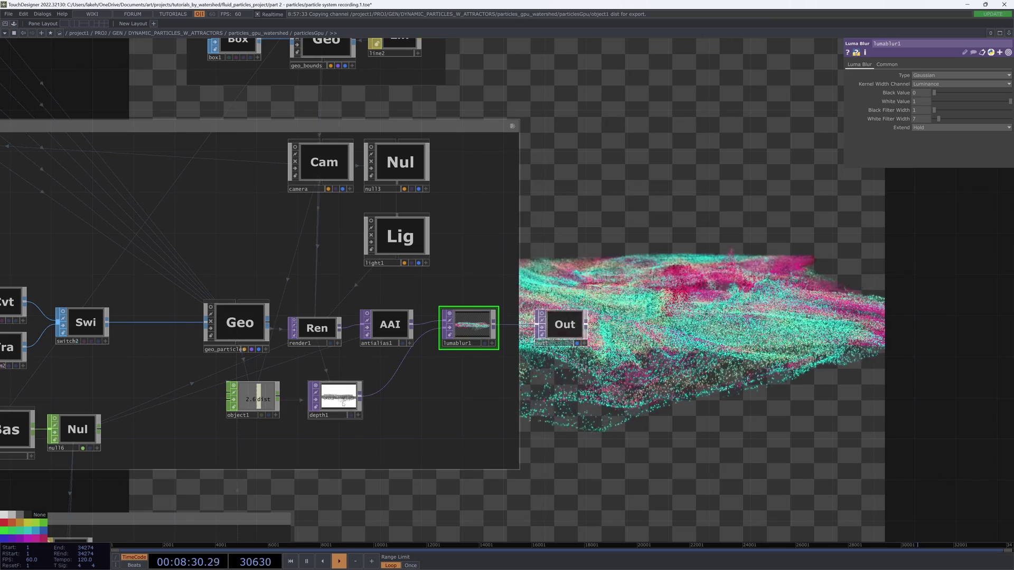
left_click_drag(338, 400, 317, 399)
left_click_drag(452, 389, 465, 403)
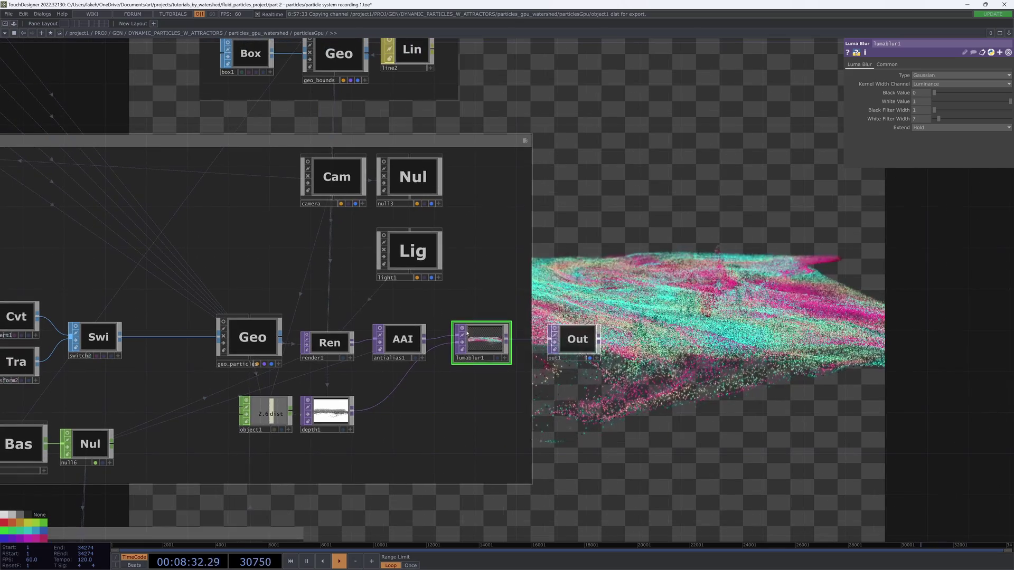
left_click(461, 327)
left_click(307, 399)
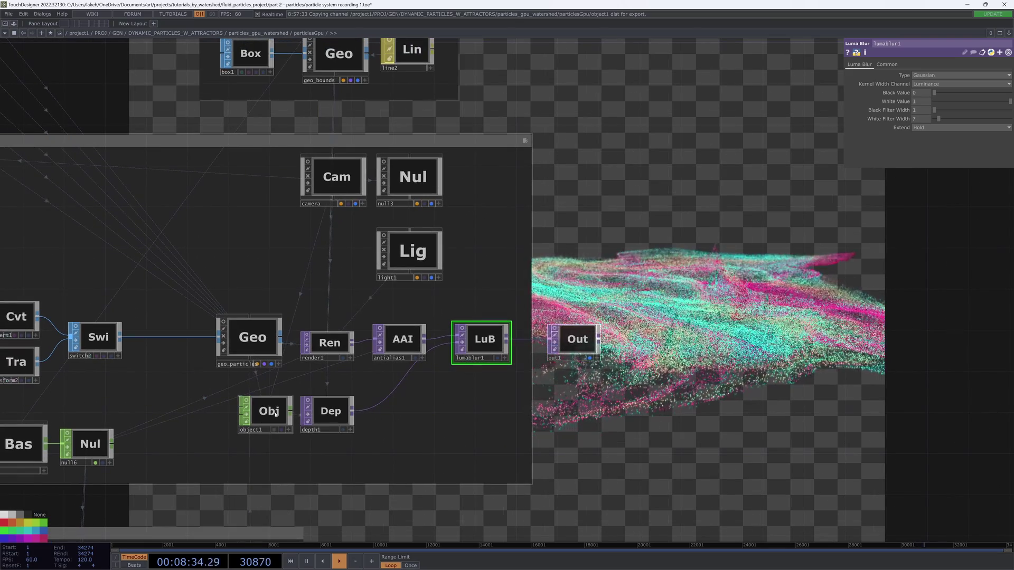
mouse_move(275, 414)
left_mouse_down()
mouse_move(244, 415)
mouse_move(255, 414)
left_mouse_up()
Step: Add geo_particles' Translate as a custom parameter on particlesGpu's Render page, placed between Resolution and R2
left_click_drag(243, 267, 401, 296)
right_click(345, 278)
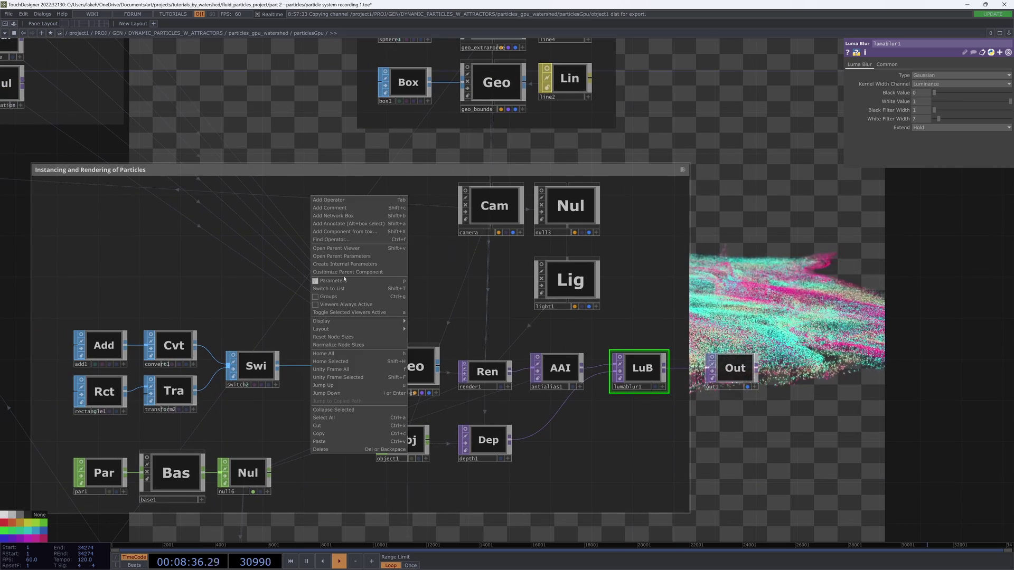
left_click(344, 272)
left_click_drag(161, 268, 297, 226)
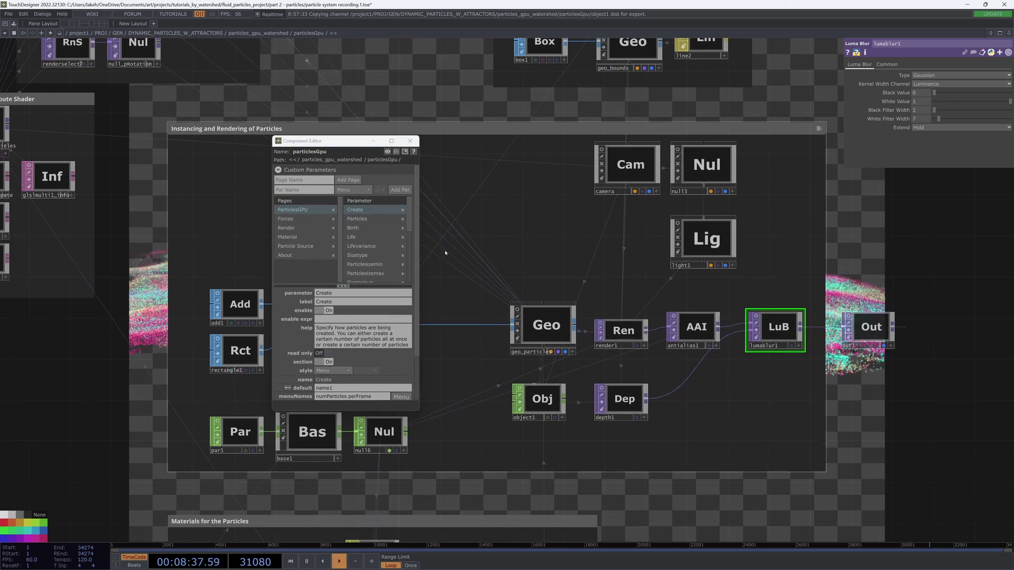
left_click(297, 226)
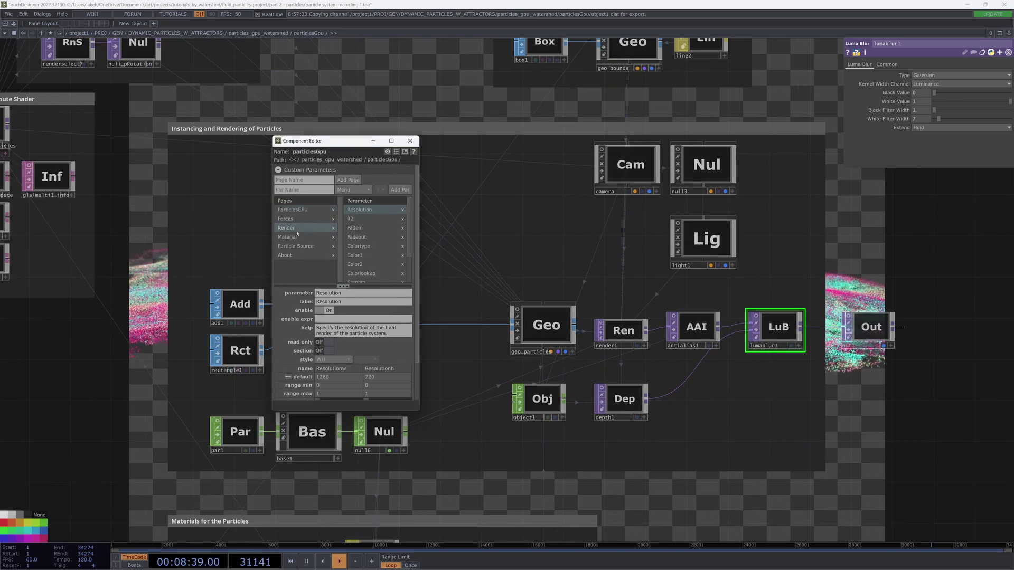
left_click(551, 318)
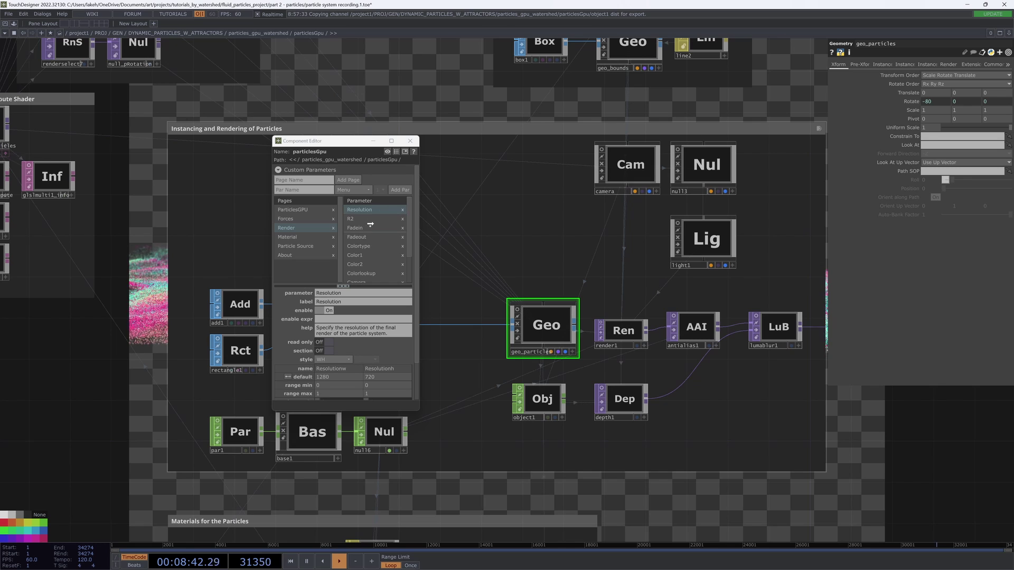
left_click_drag(361, 215, 372, 217)
left_click(394, 239)
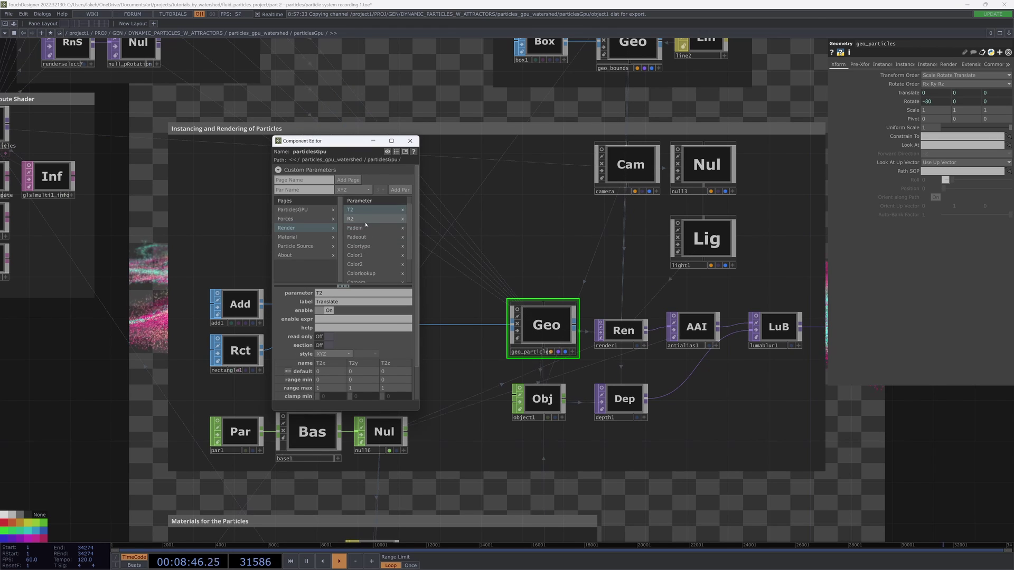
left_click(410, 141)
Step: Add particlesGpu's Translate as a custom parameter on the Particles page of particles_gpu_watershed, placed just before R2
scroll(480, 264, "down", 15)
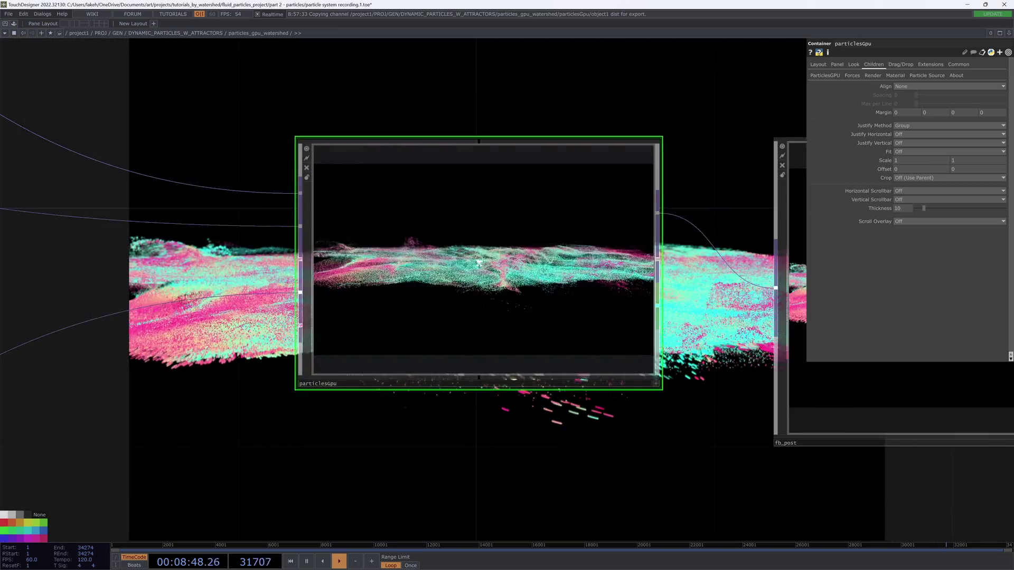
left_click_drag(503, 189, 490, 286)
right_click(459, 103)
left_click(498, 181)
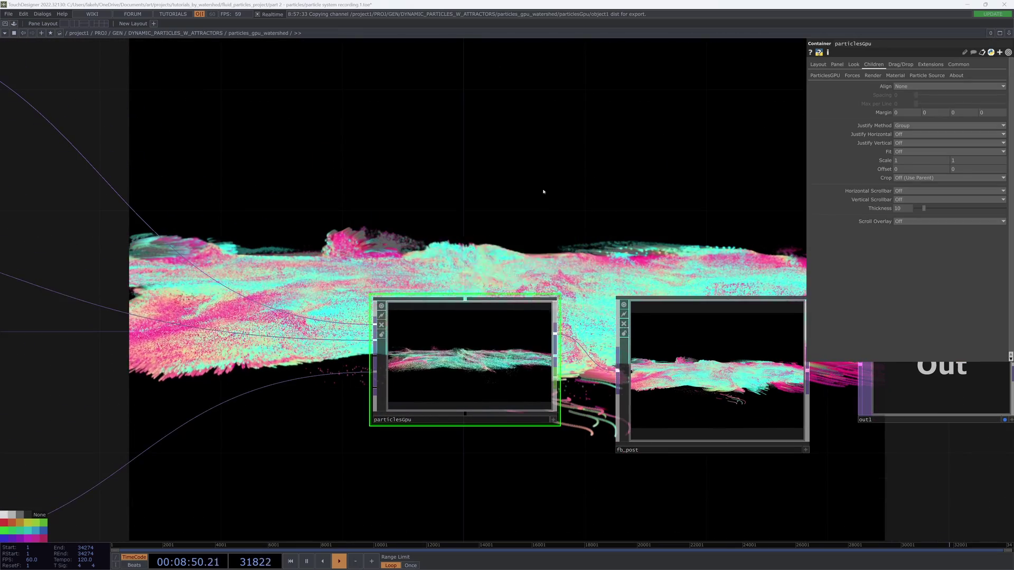
left_click_drag(491, 51, 332, 157)
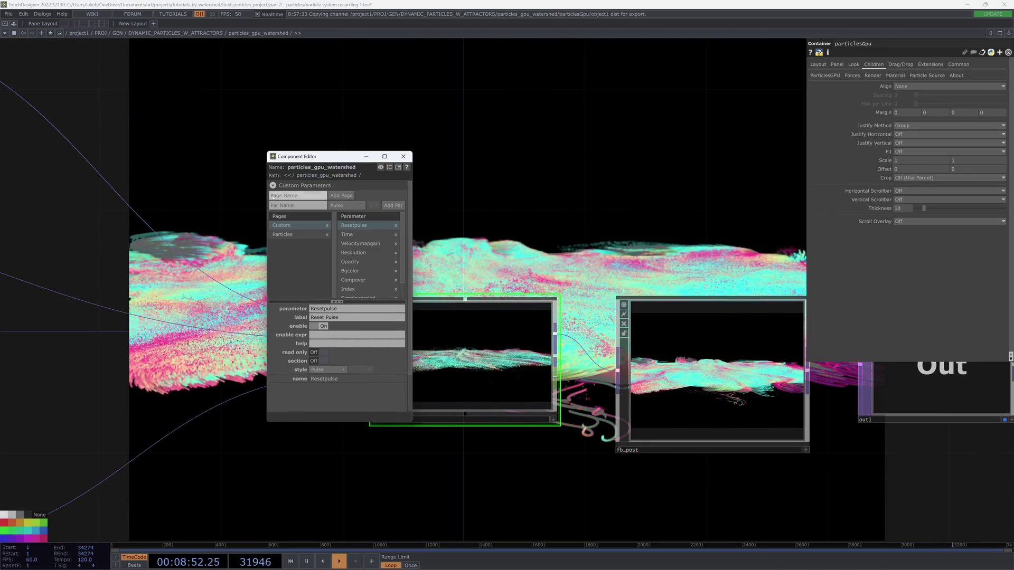
left_click(305, 234)
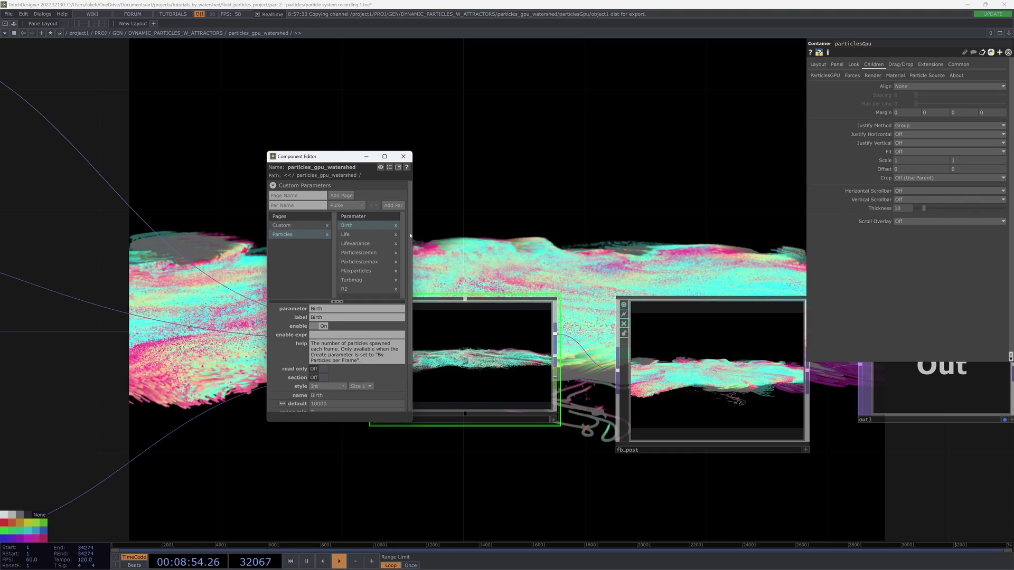
left_click(879, 75)
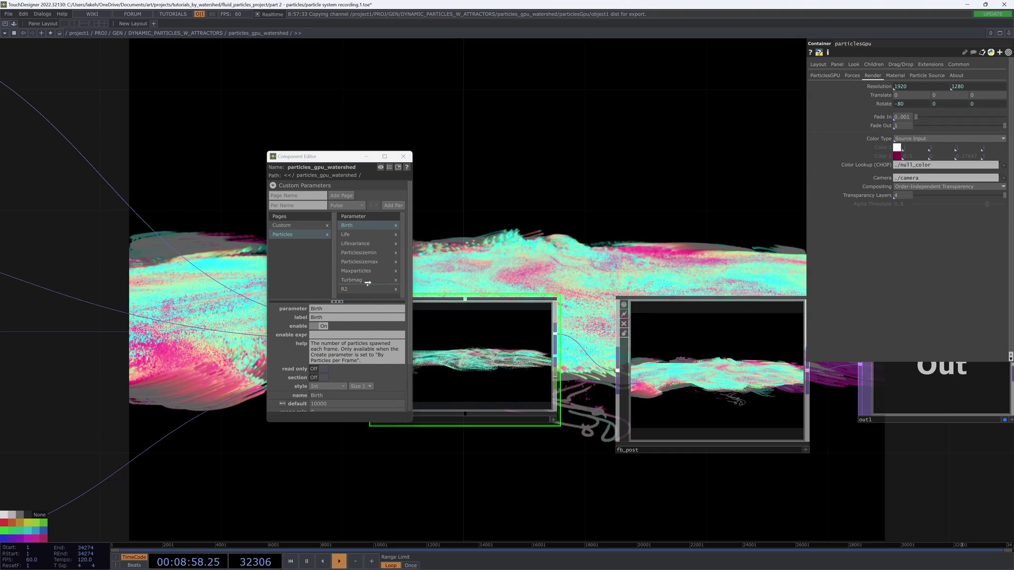
left_click_drag(384, 293, 384, 290)
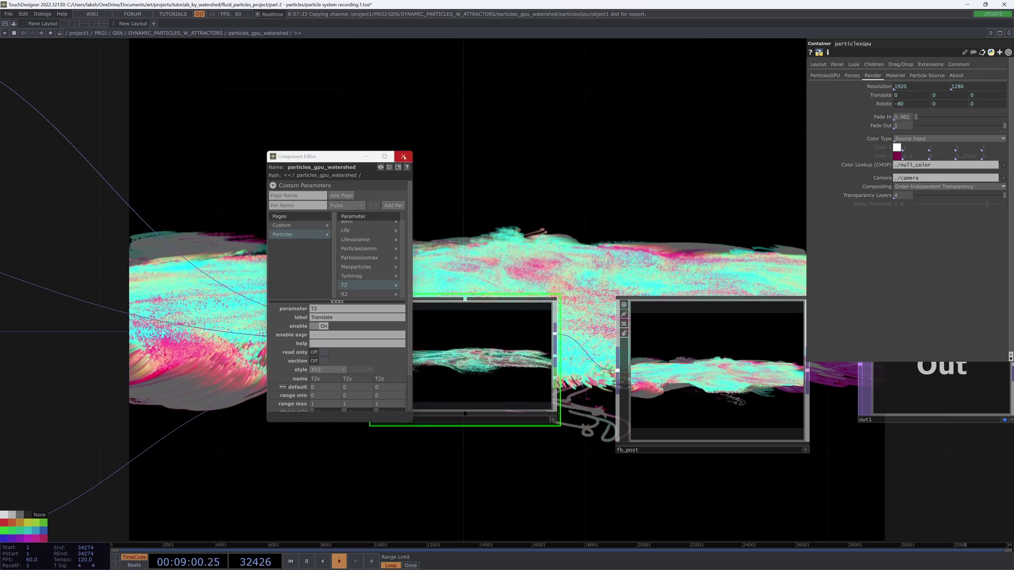
left_click(403, 157)
Step: Try different Z values for the new Translate parameter of particles_gpu_watershed and settle on 0.9
scroll(488, 255, "down", 6)
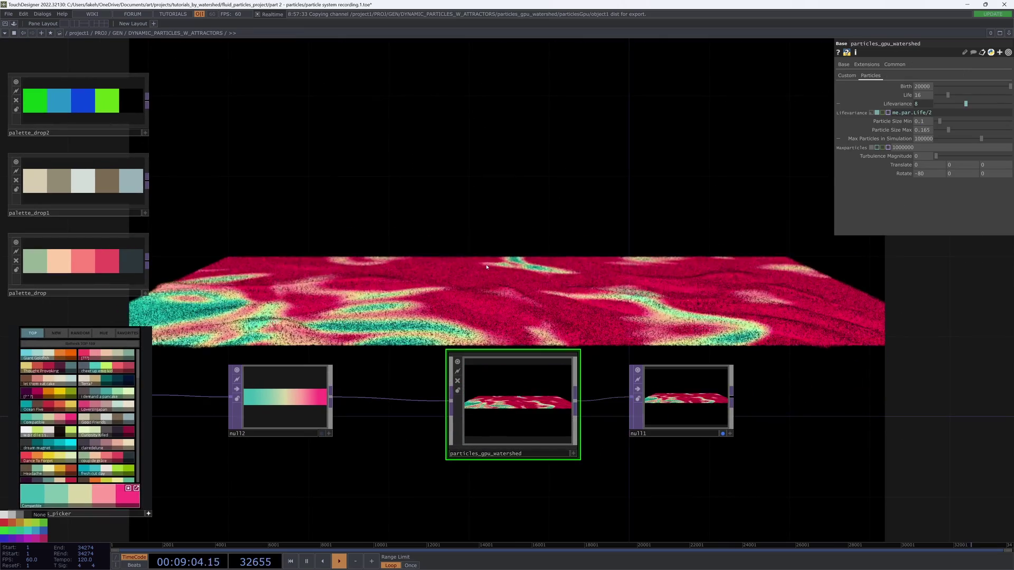
left_click_drag(525, 281, 465, 294)
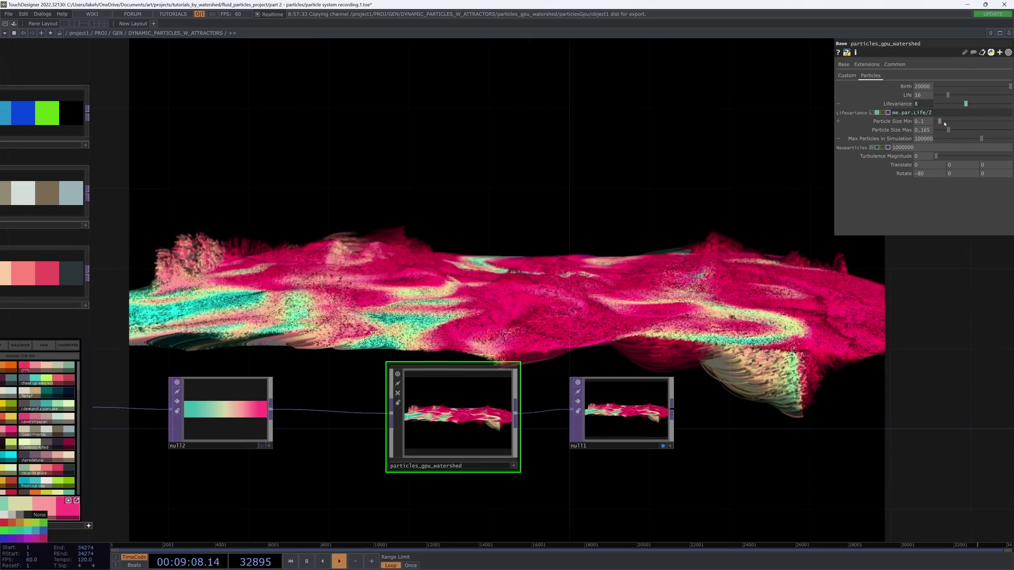
left_click(846, 76)
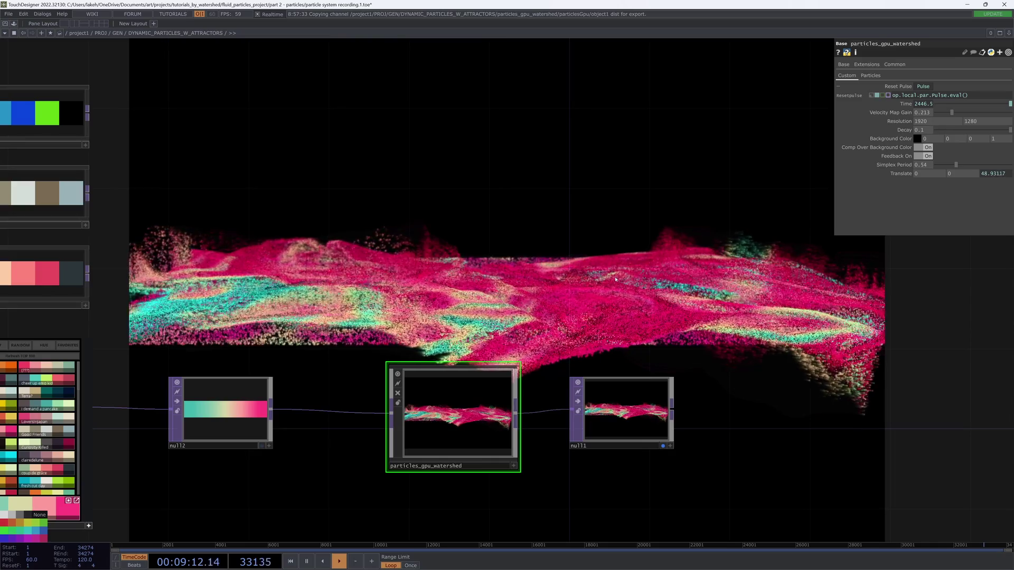
left_click_drag(615, 279, 629, 378)
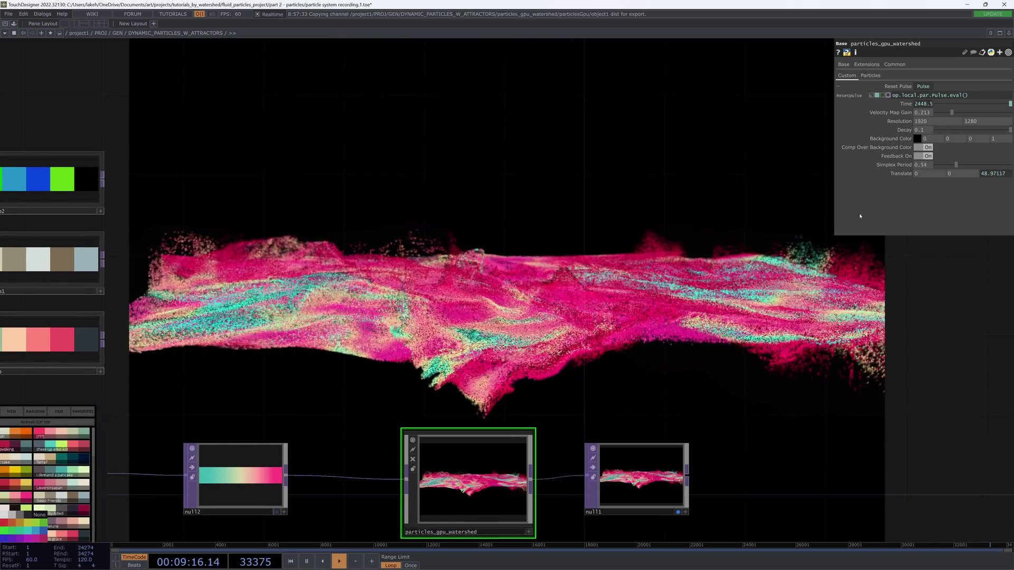
left_click(865, 75)
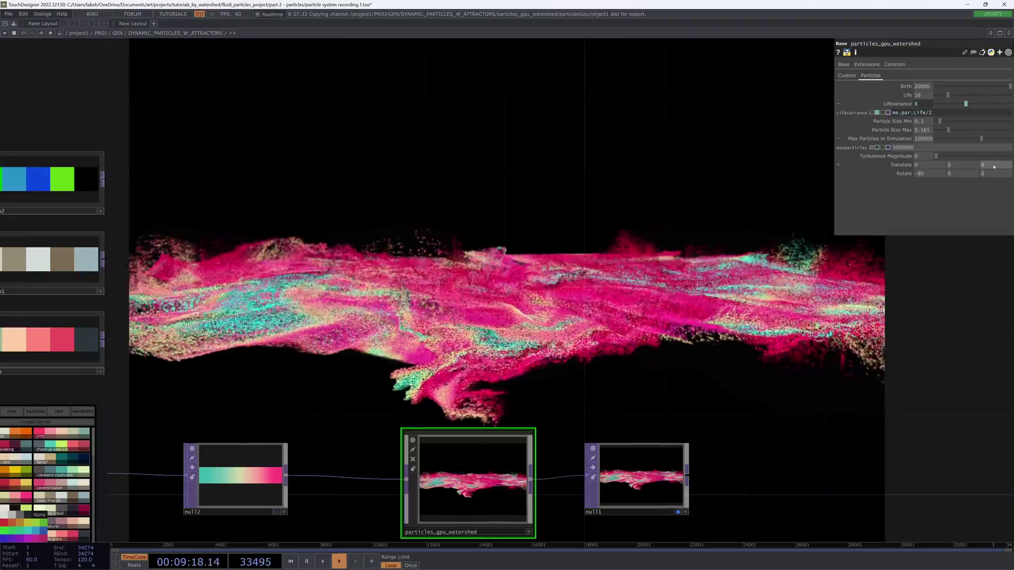
mouse_move(992, 165)
left_mouse_down()
mouse_move(1003, 165)
mouse_move(992, 154)
left_mouse_up()
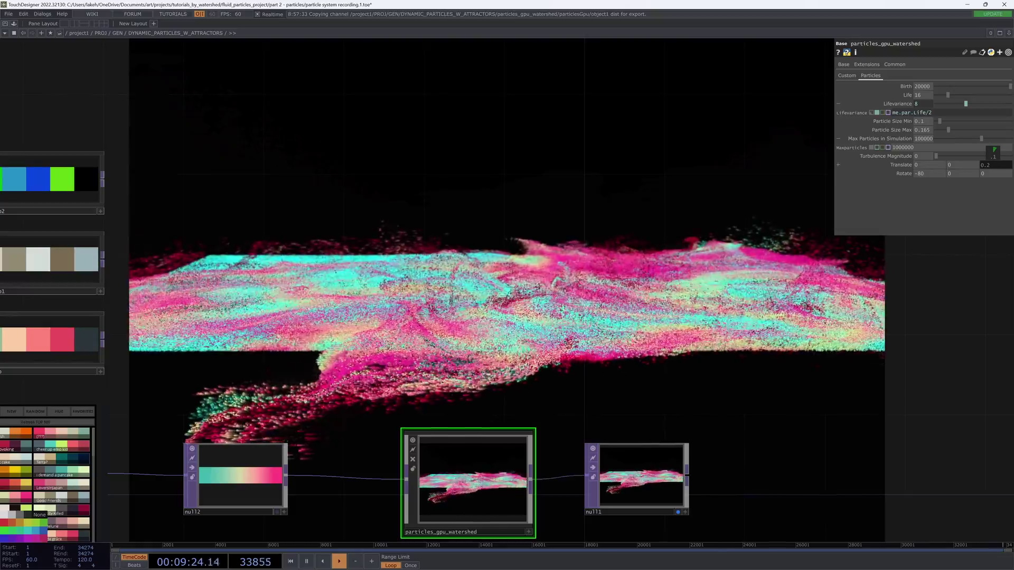
left_click_drag(993, 154, 995, 153)
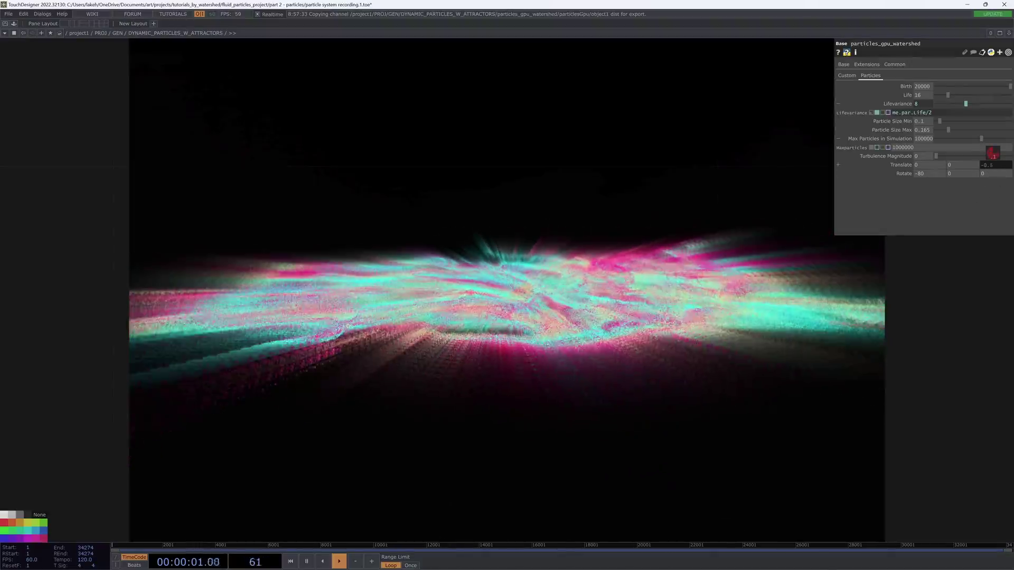
left_click_drag(992, 154, 993, 154)
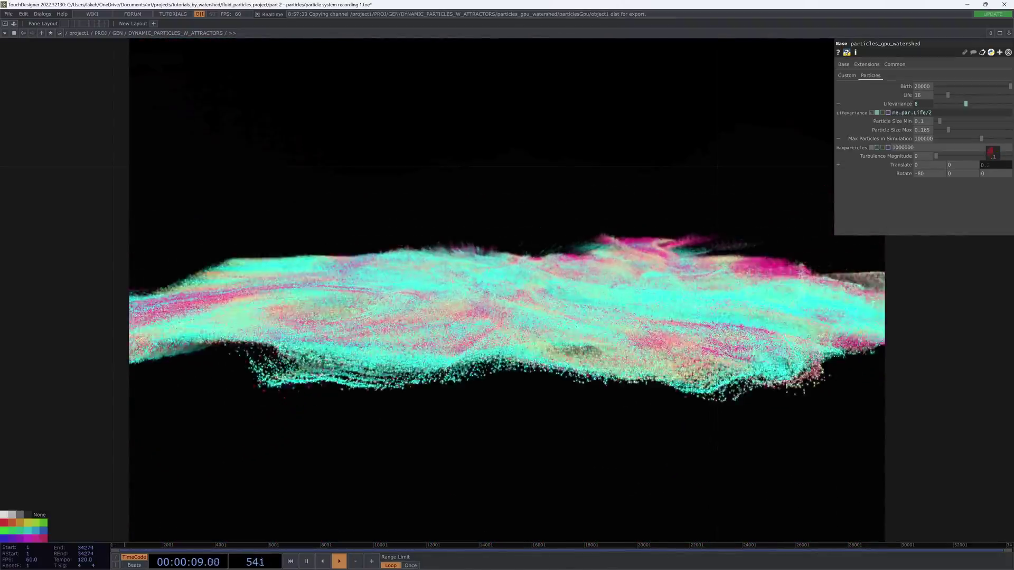
left_click_drag(993, 155, 993, 166)
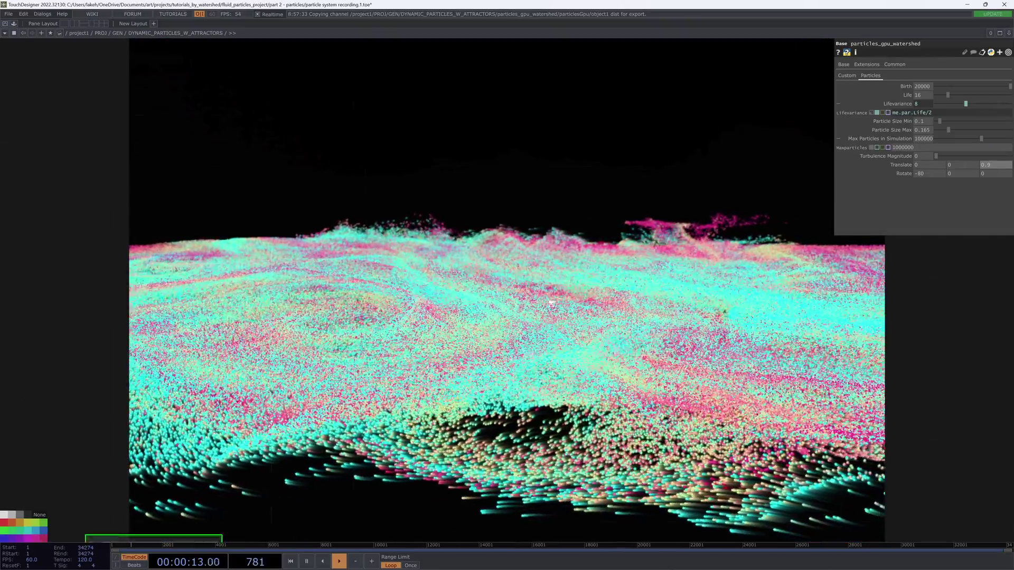
Step: Add a Null COMP beside the camera in particlesGpu's Instancing and Rendering of Particles network
scroll(538, 315, "down", 5)
scroll(557, 359, "up", 10)
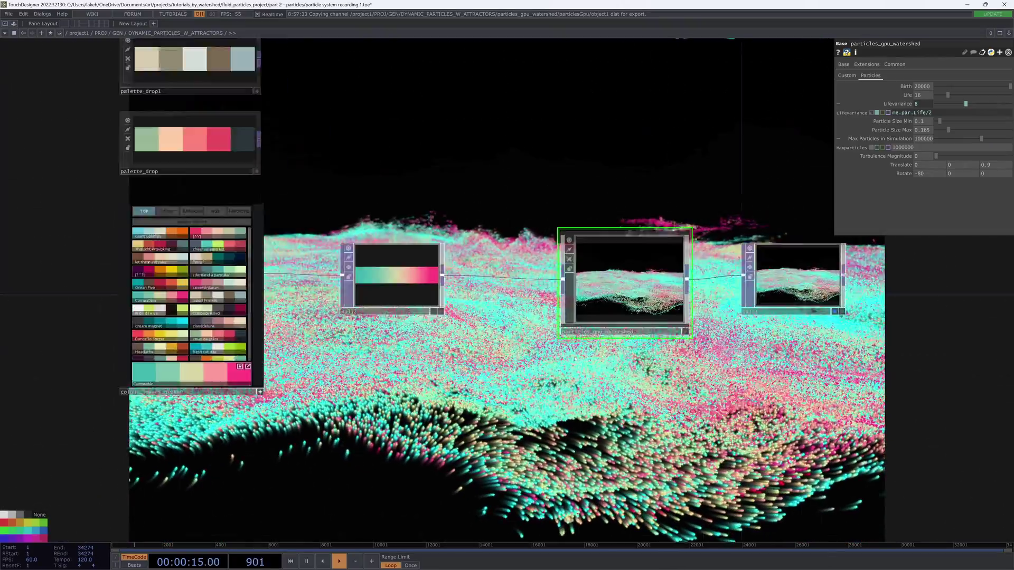
scroll(488, 388, "down", 8)
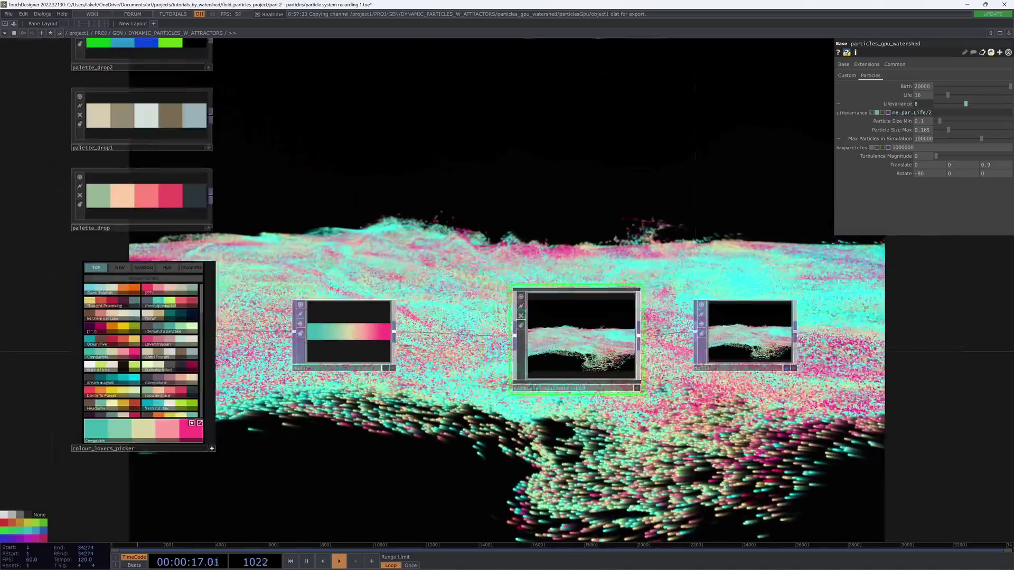
double_click(487, 388)
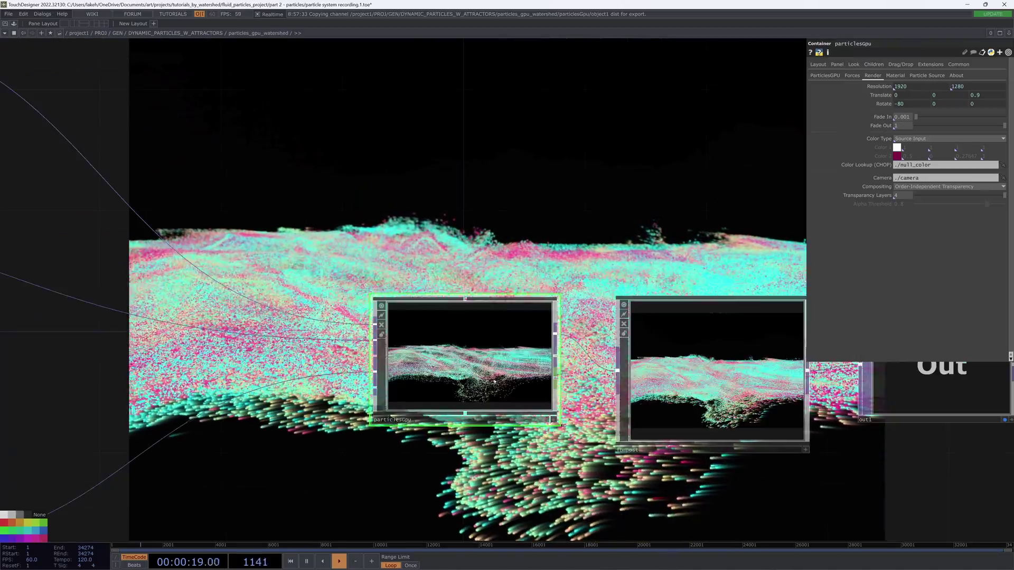
double_click(547, 299)
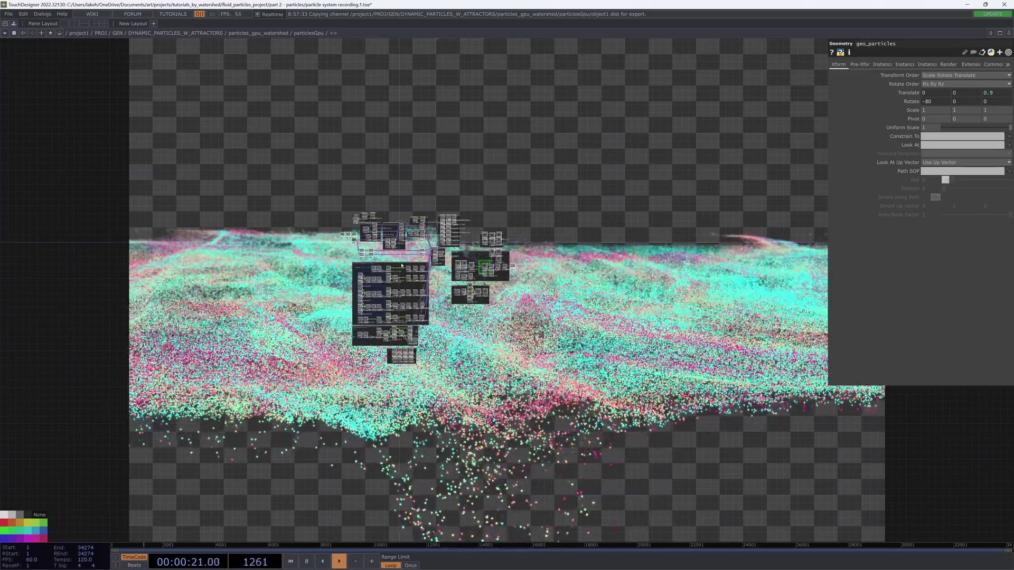
scroll(402, 265, "up", 10)
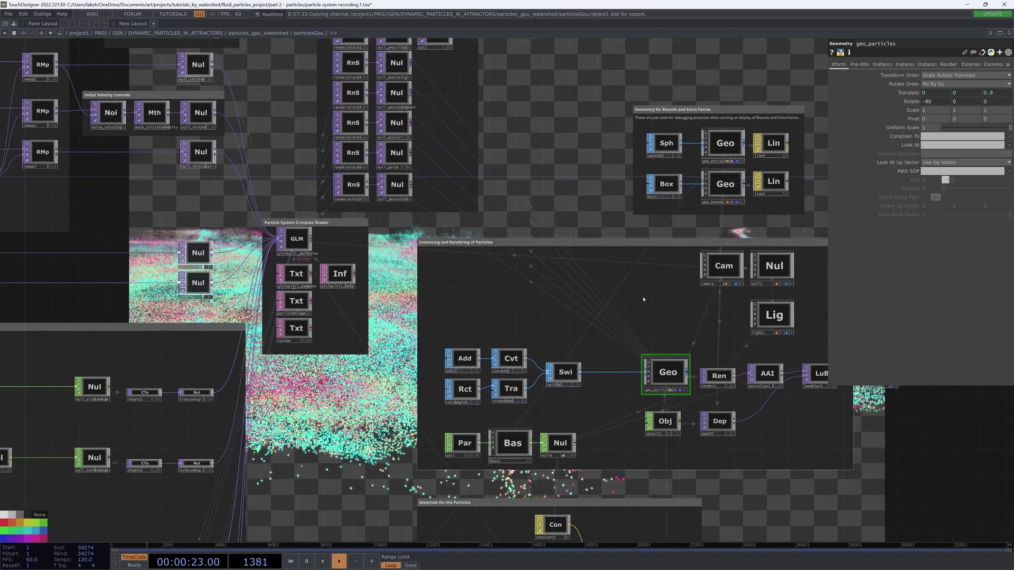
left_click_drag(704, 308, 536, 304)
scroll(536, 304, "up", 5)
left_click(591, 241)
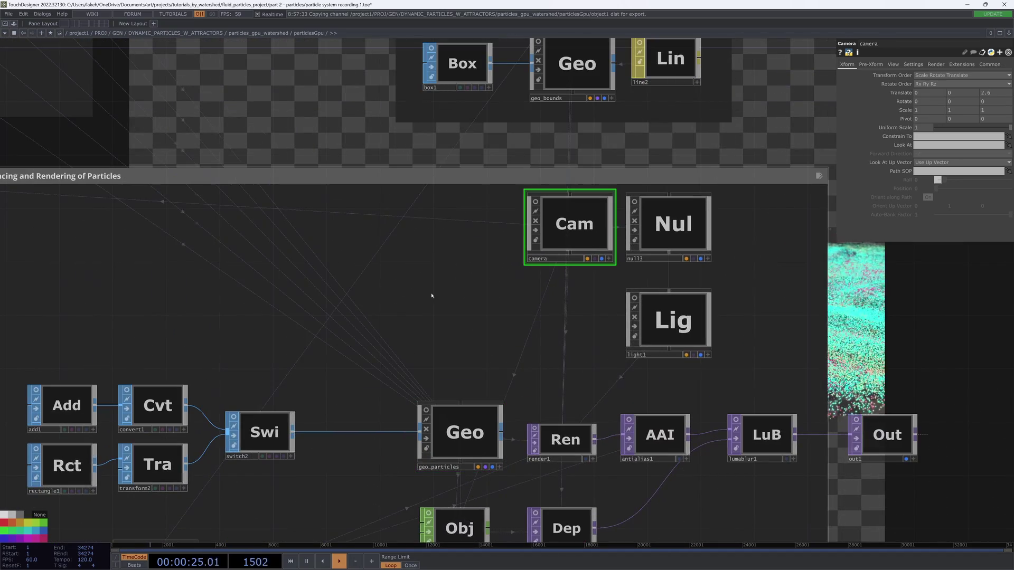
key("Tab")
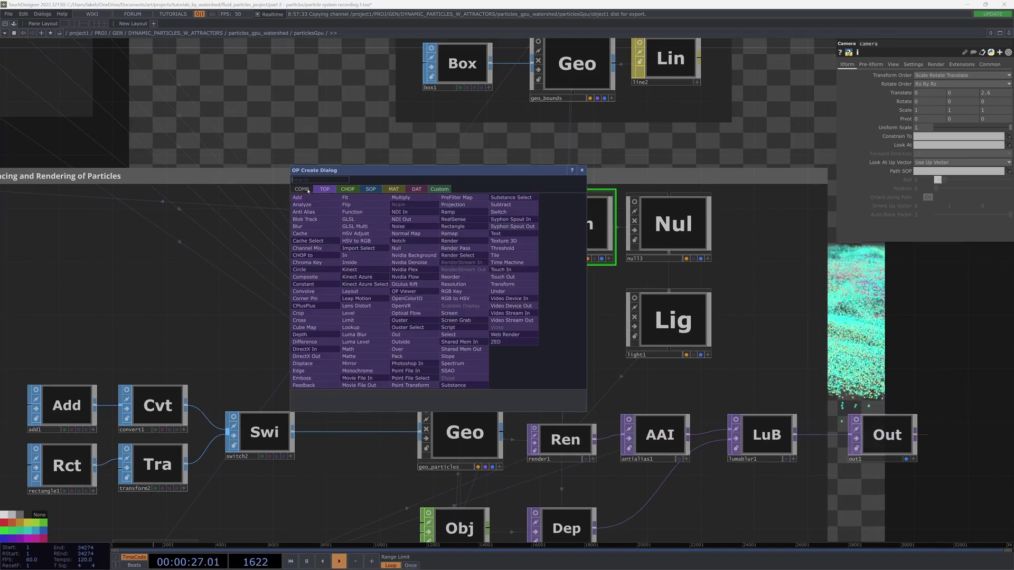
left_click(302, 284)
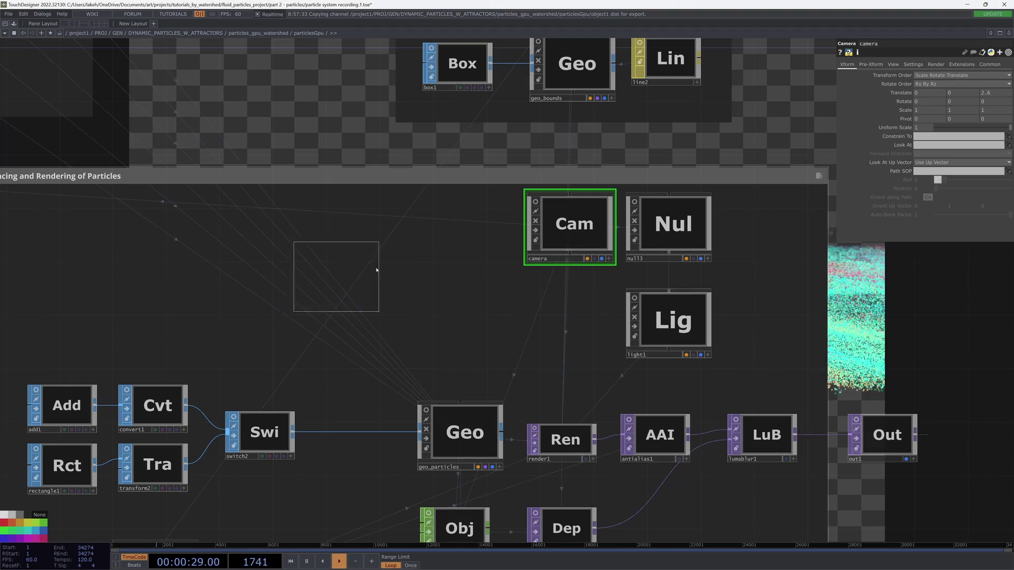
left_click(462, 234)
Step: Set the camera's Look At target to null7
left_click_drag(511, 331, 60, 314)
left_click(555, 307)
left_click_drag(222, 335, 524, 332)
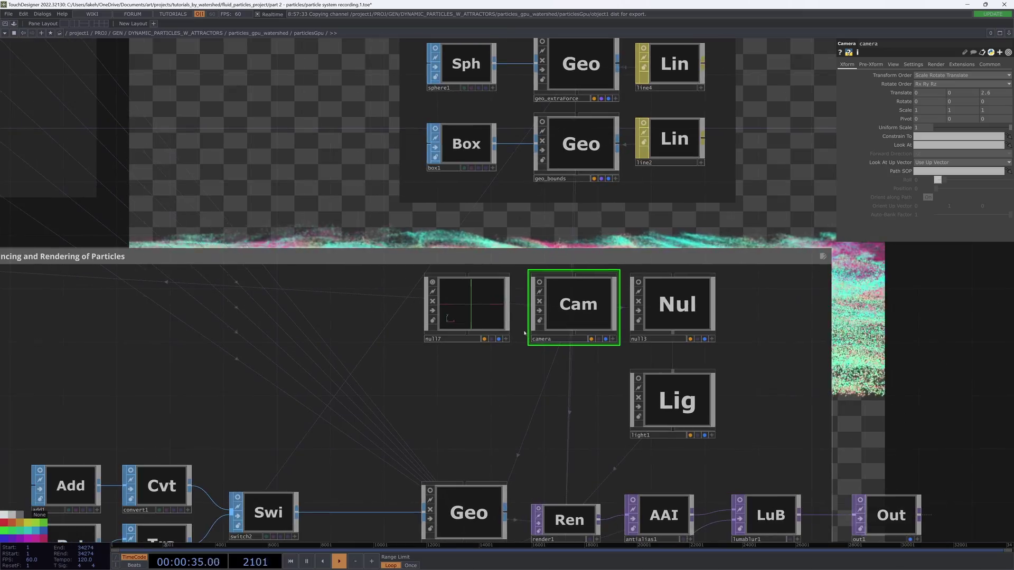
left_click_drag(956, 149, 956, 148)
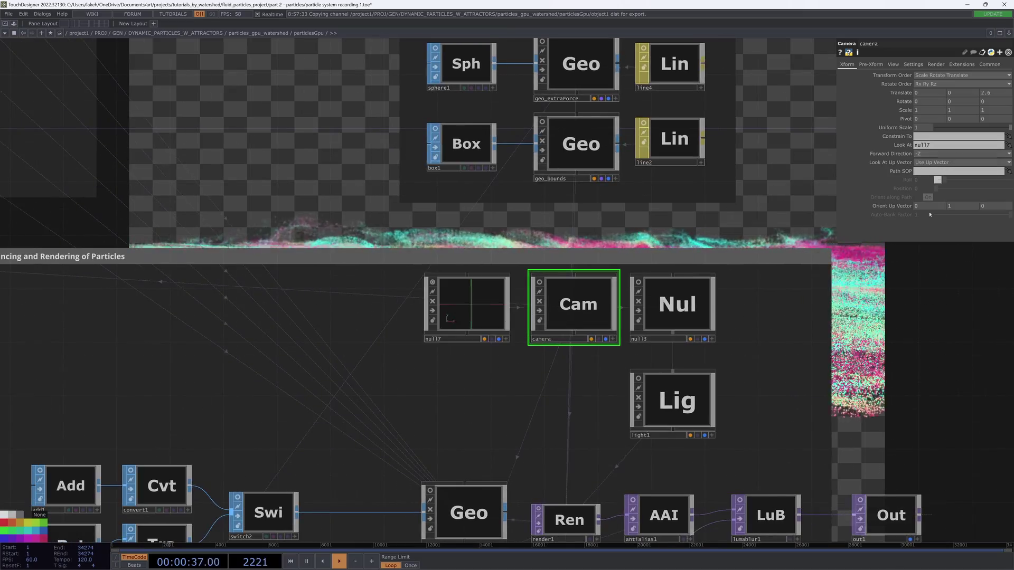
Step: Set the camera's Look At target to geo_particles
left_click_drag(891, 277, 411, 204)
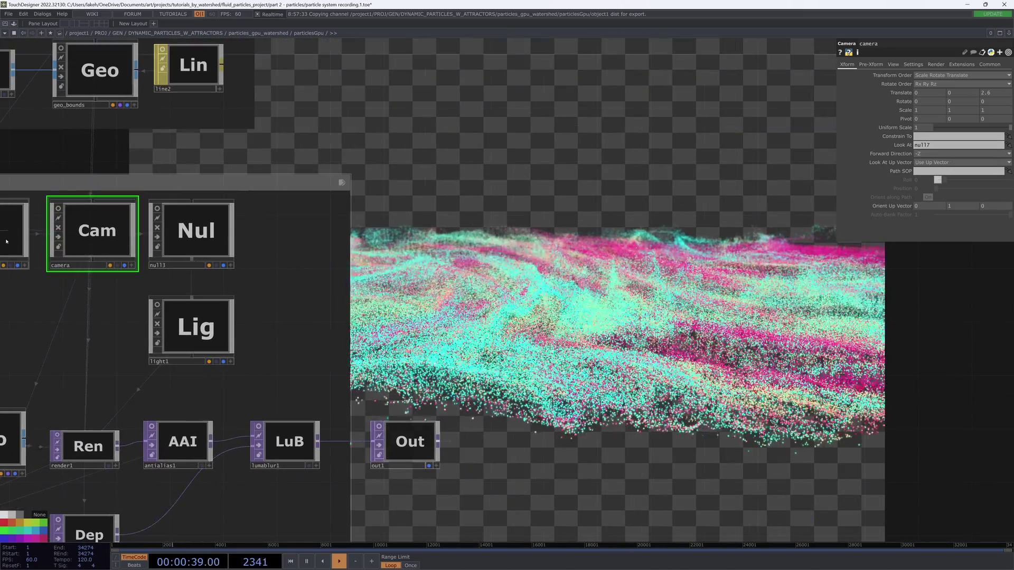
left_click_drag(108, 349, 447, 332)
left_click_drag(348, 413, 150, 428)
left_click_drag(921, 144, 923, 145)
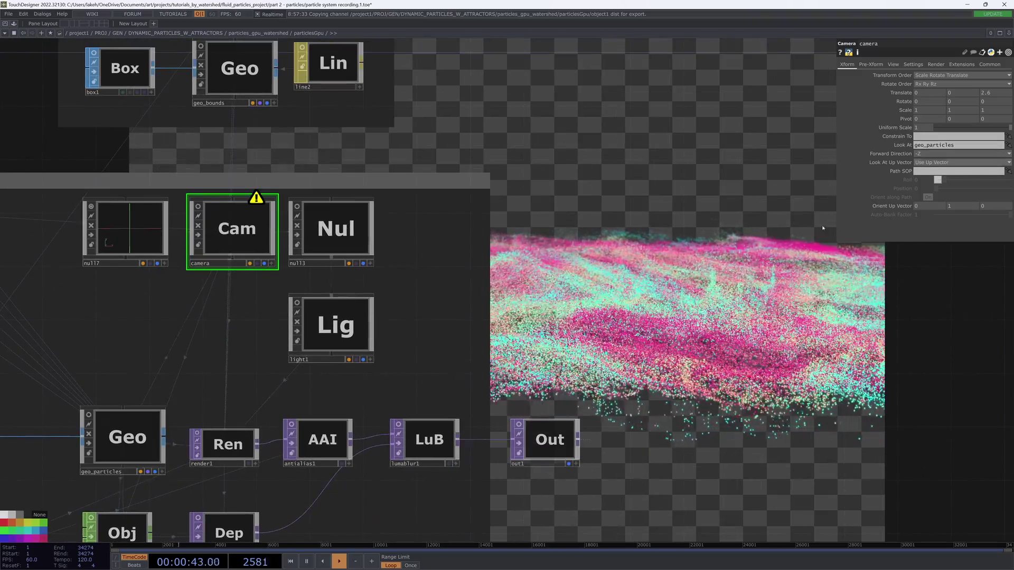
Step: Check the warning on the camera component
left_click_drag(226, 283, 161, 294)
left_click(72, 244)
left_click(168, 252)
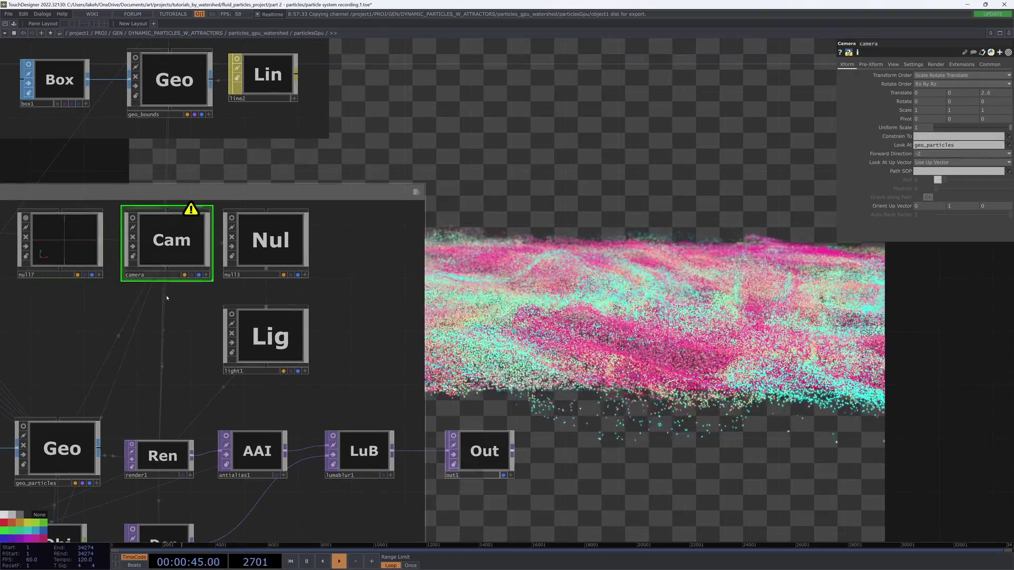
middle_click(194, 212)
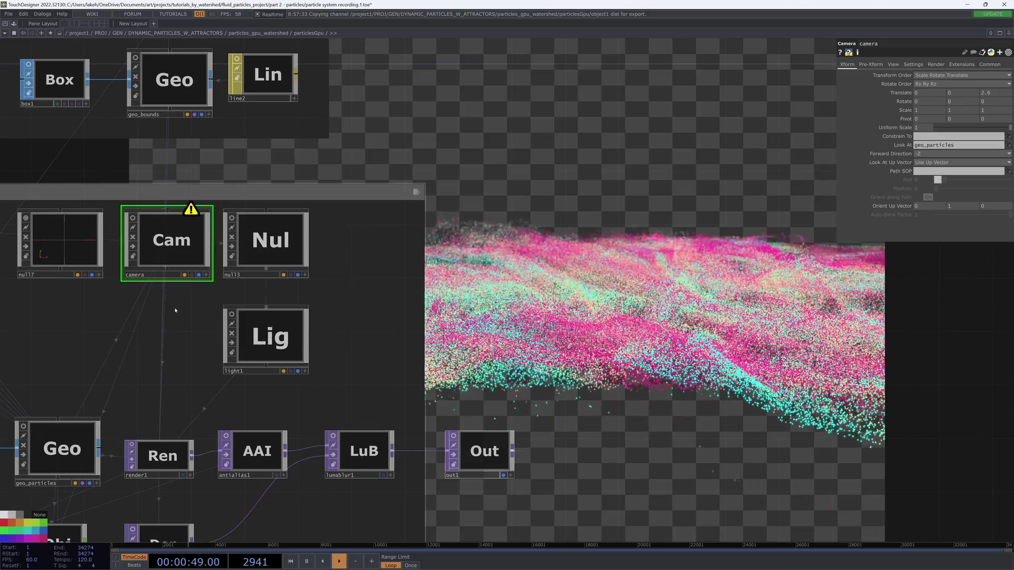
Step: Inspect null7 and the camera, and read the details of the camera's warning
left_click_drag(176, 318, 386, 204)
left_click(241, 445)
left_click_drag(336, 269, 235, 378)
left_click(193, 263)
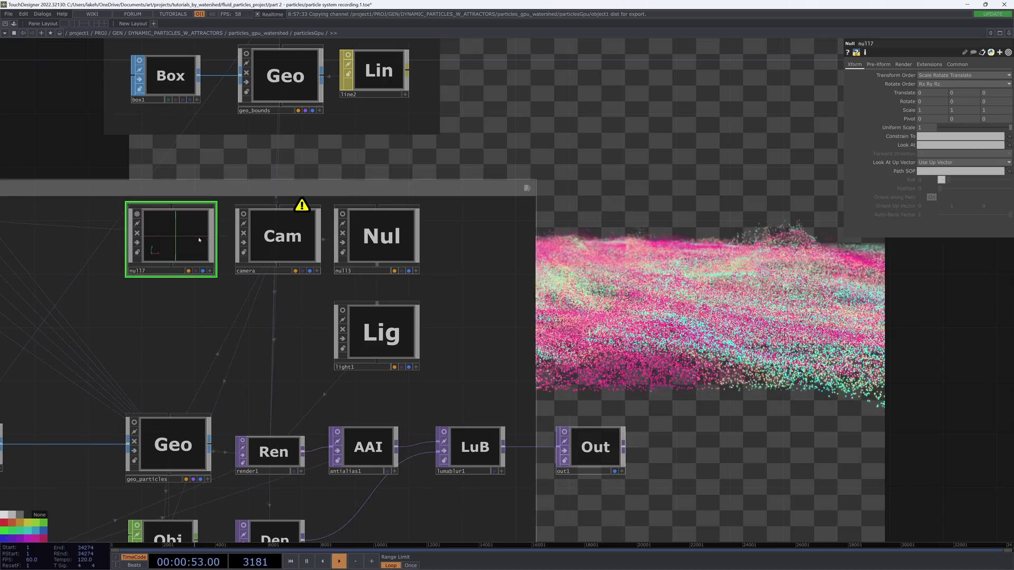
mouse_move(199, 239)
left_mouse_down()
mouse_move(674, 225)
mouse_move(149, 237)
mouse_move(200, 239)
left_mouse_up()
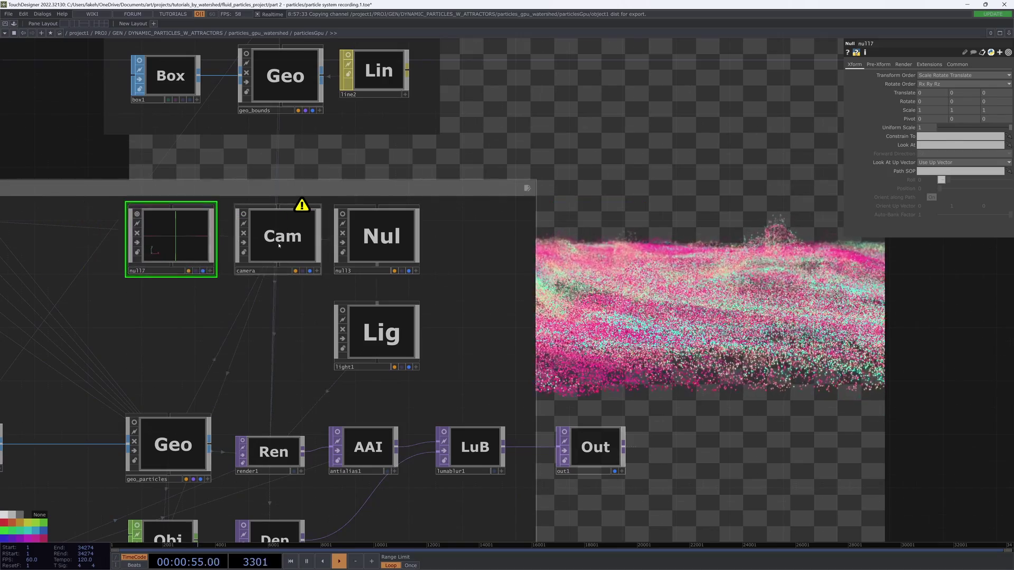
left_click(279, 245)
left_click_drag(276, 309, 281, 271)
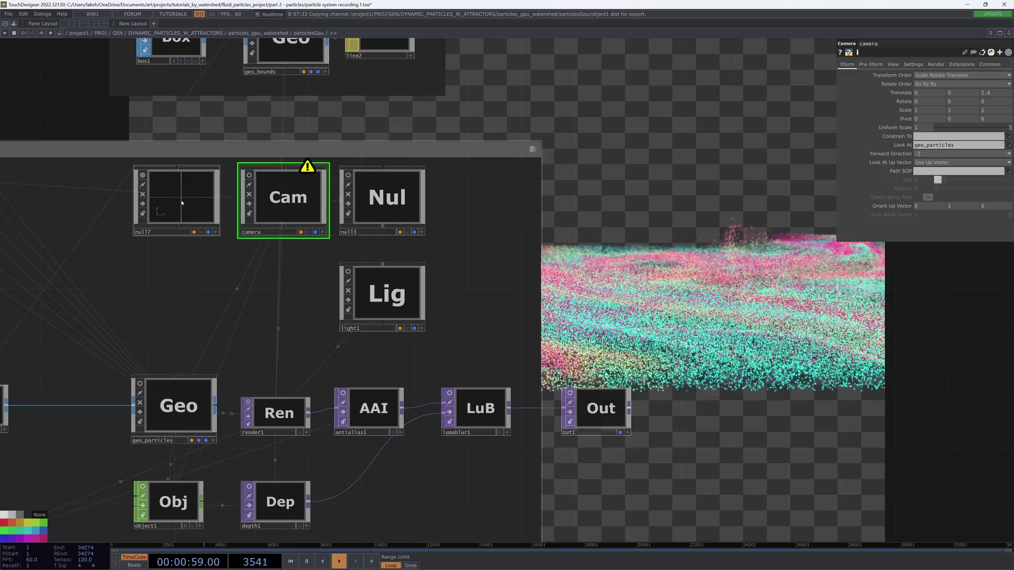
middle_click(308, 168)
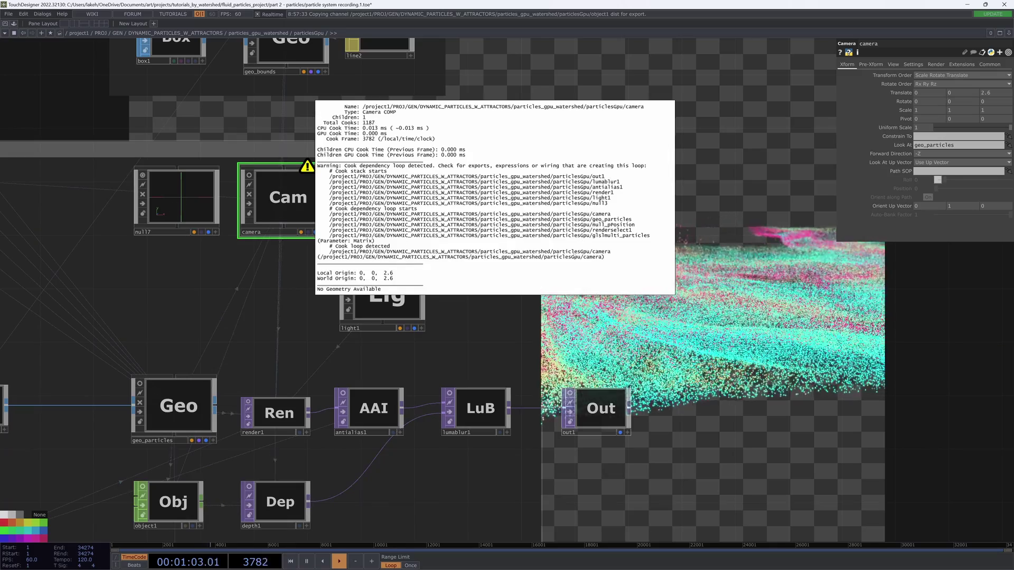
left_click(189, 335)
Step: Set the camera's Look At target to null7
left_click(203, 210)
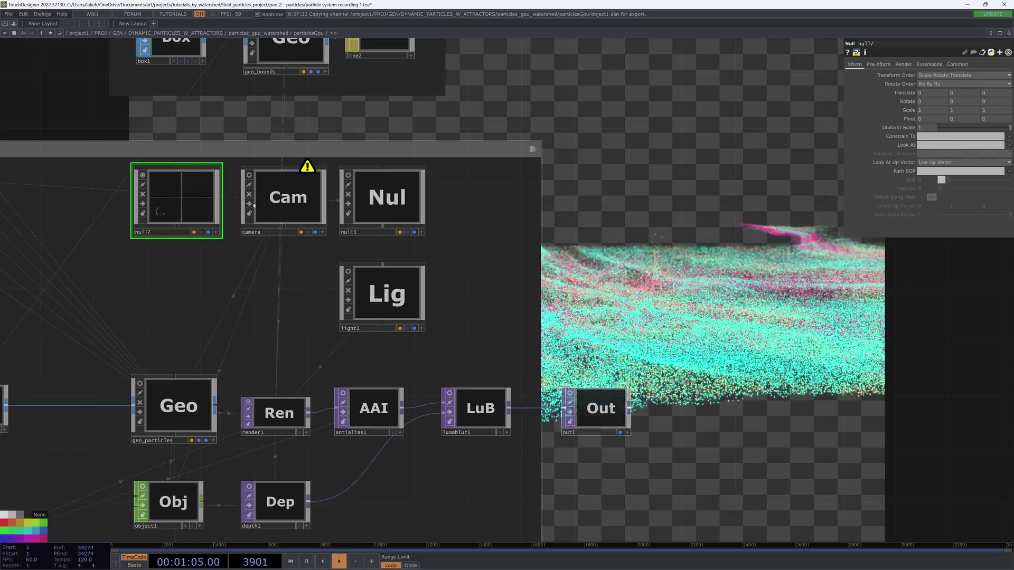
left_click(259, 210)
left_click_drag(199, 208, 940, 197)
left_click_drag(947, 153, 948, 145)
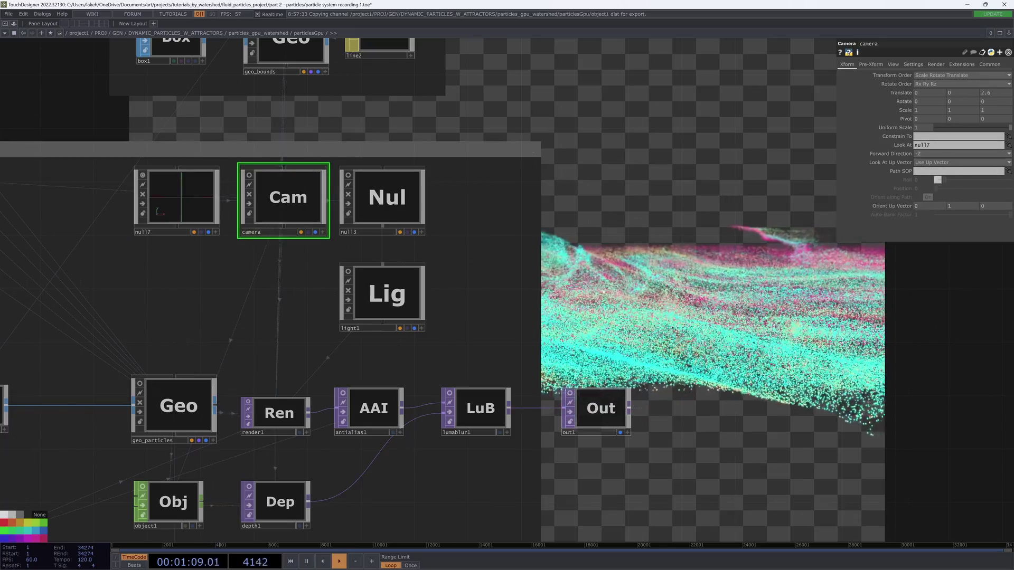
Step: Open the Component Editor for particlesGpu and show its Render page of custom parameters
left_click_drag(603, 291, 361, 325)
scroll(412, 319, "down", 4)
left_click_drag(593, 330, 761, 321)
left_click_drag(298, 336, 359, 341)
right_click(315, 266)
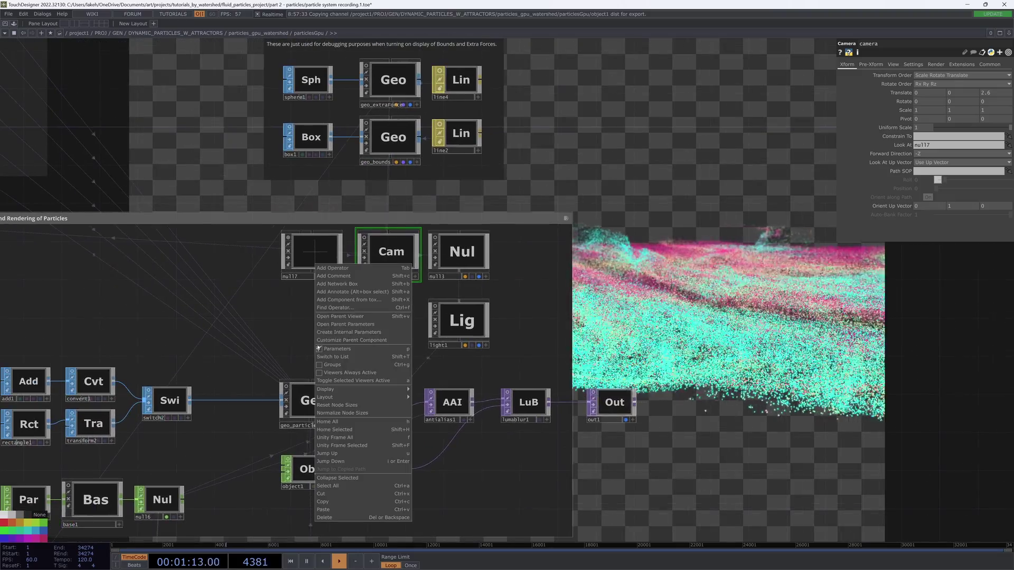
left_click(333, 340)
left_click_drag(295, 211, 157, 191)
scroll(232, 306, "down", 2)
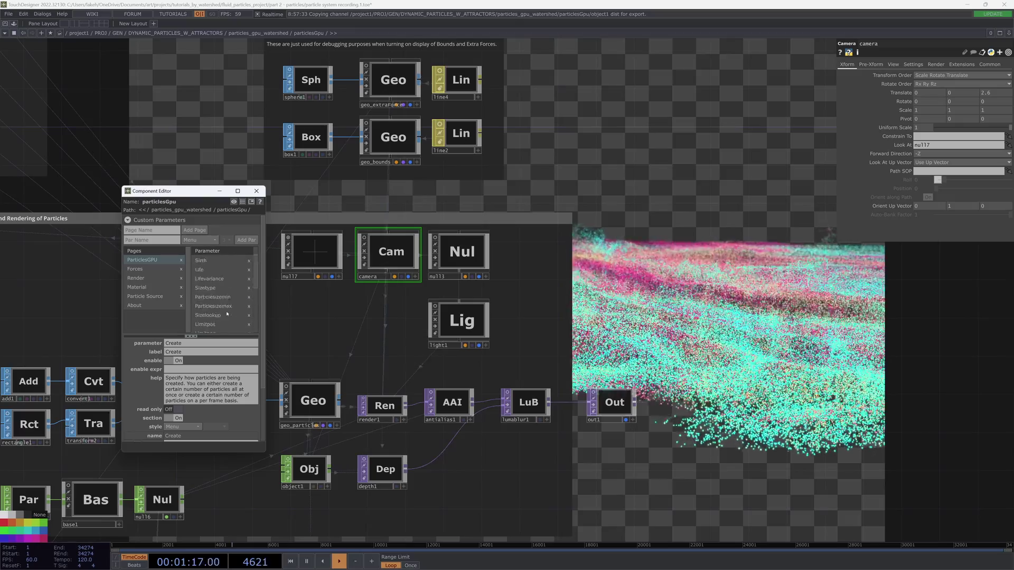
scroll(227, 313, "down", 3)
left_click(138, 279)
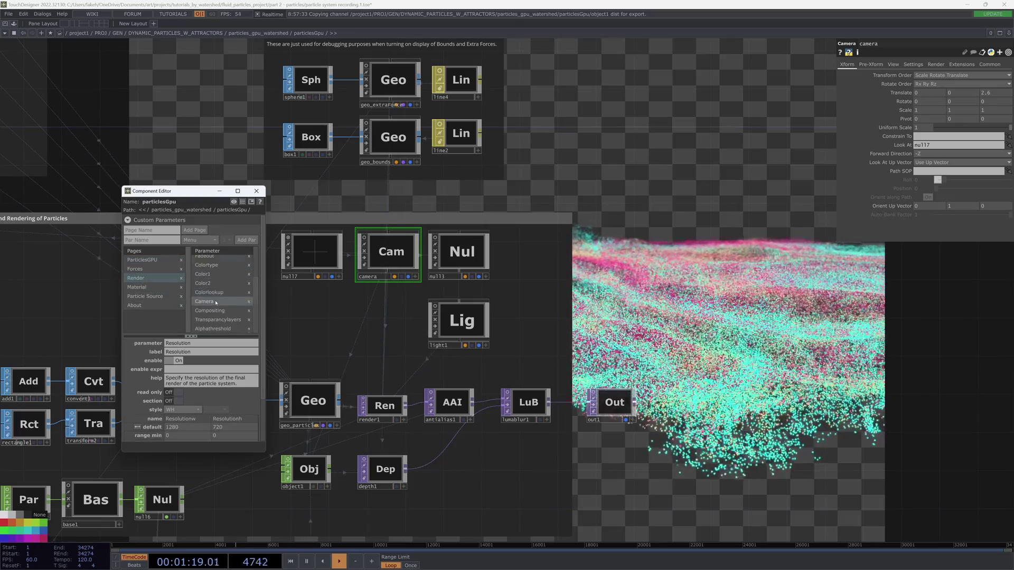
Step: Add the camera's Translate to particlesGpu's Render page, setting a reference expression on the source
scroll(216, 303, "up", 2)
left_click(876, 105)
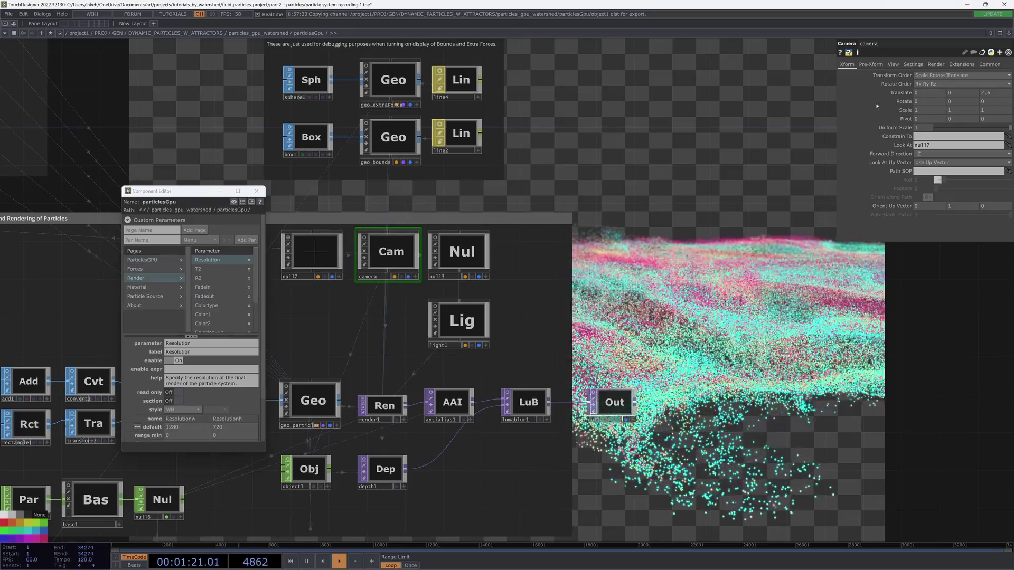
left_click_drag(217, 266, 214, 265)
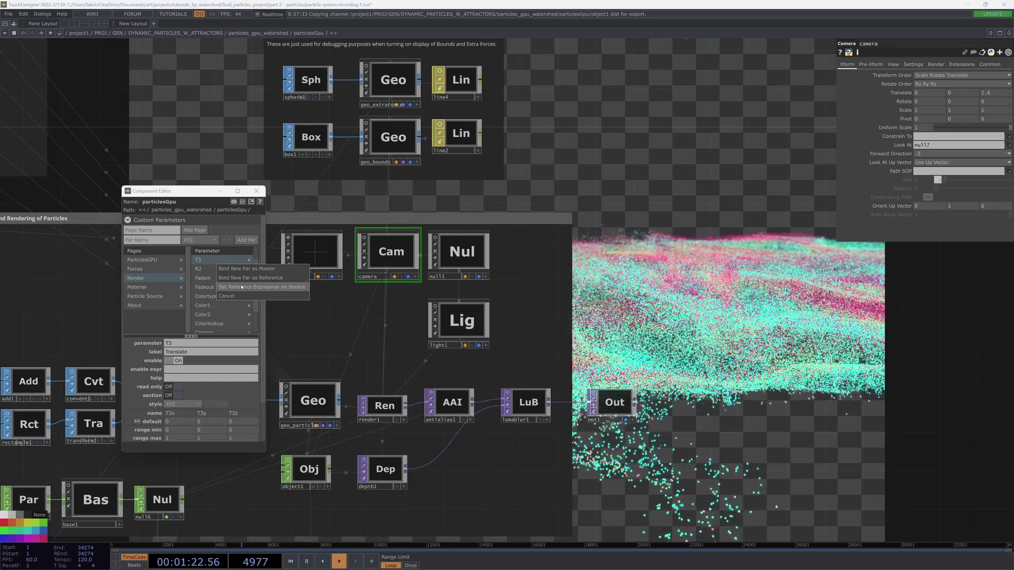
left_click(227, 287)
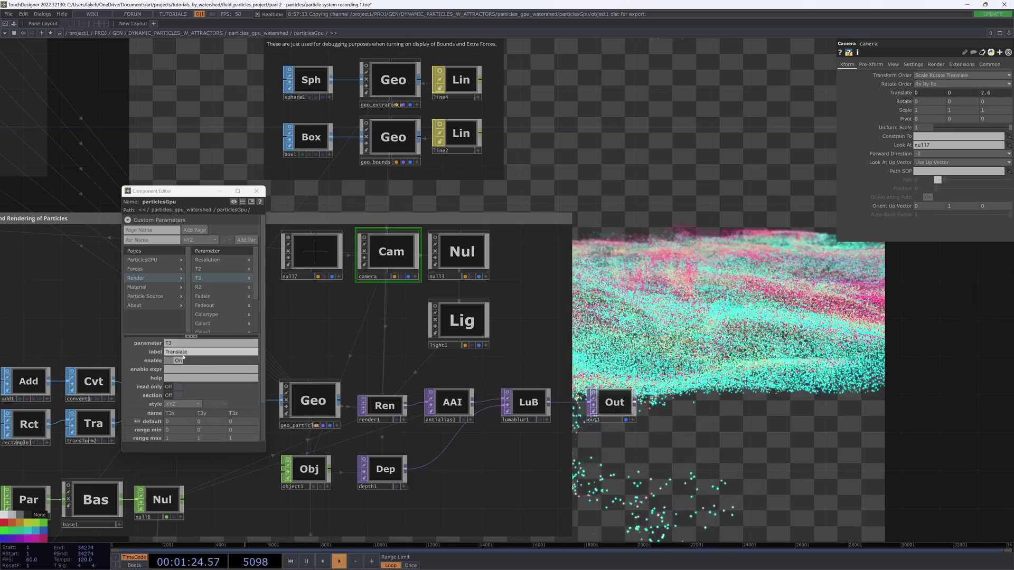
Step: Label particlesGpu's Render parameters Cam Translate, Particle Geo Translate and Particle Geo Rotate, and close the Component Editor
left_click(165, 352)
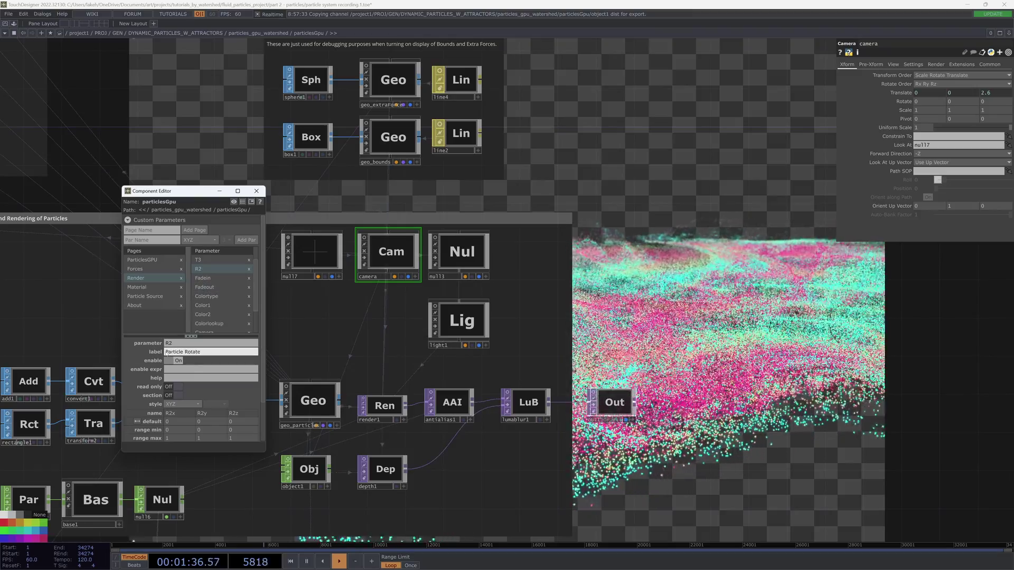
scroll(239, 333, "down", 1)
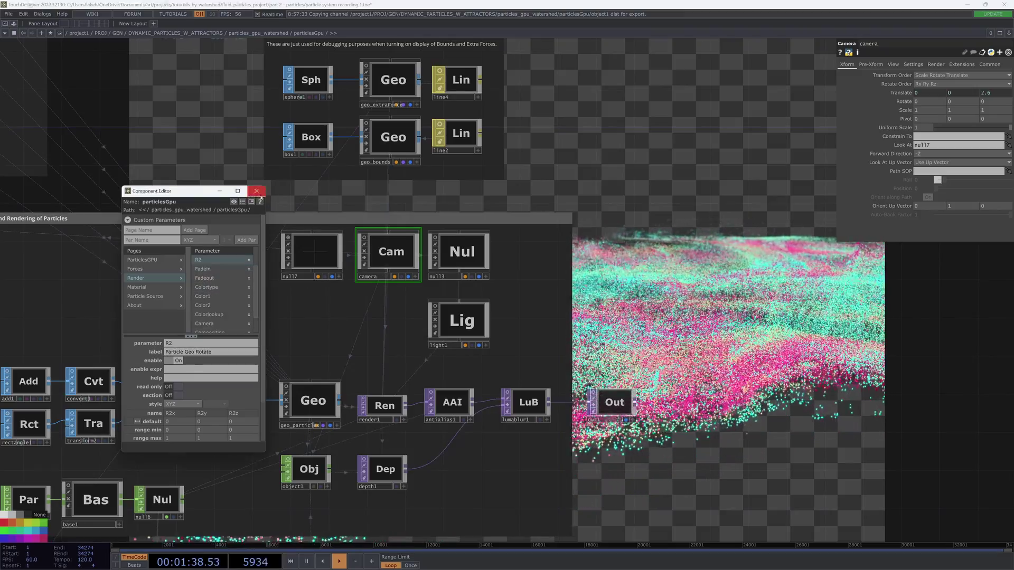
left_click(259, 193)
Step: Go up to the particles_gpu_watershed network and open that component's Particles page in the Component Editor
left_click_drag(328, 314, 279, 321)
key("u")
left_click_drag(465, 170, 352, 243)
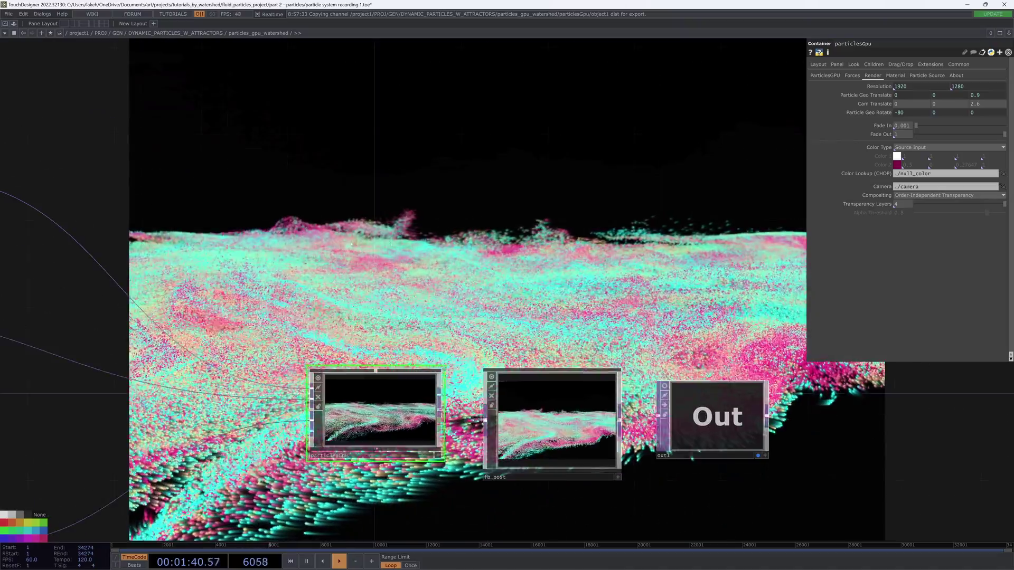
right_click(354, 121)
left_click(385, 208)
left_click_drag(384, 72, 159, 170)
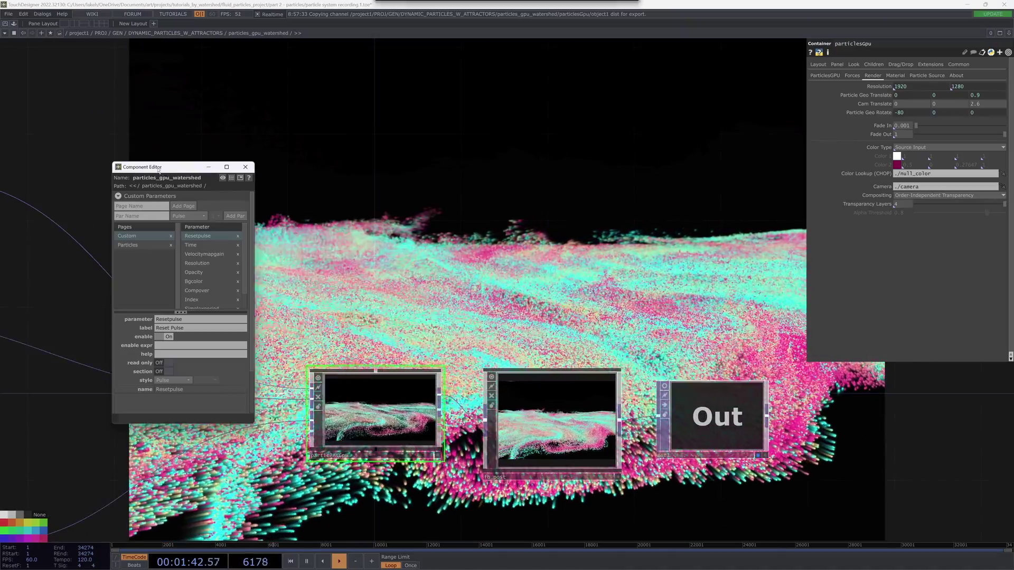
left_click(127, 245)
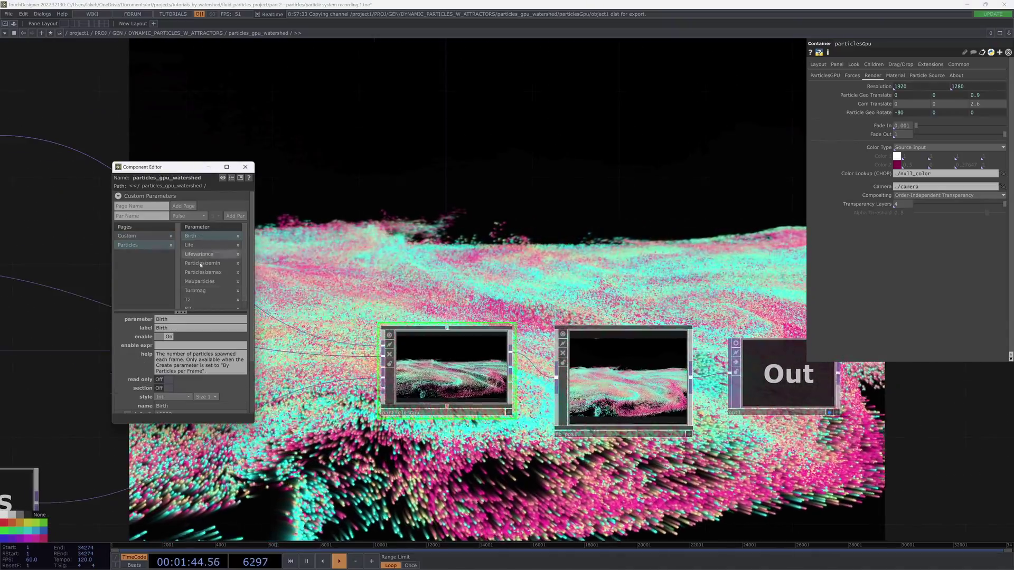
Step: Add particlesGpu's Cam Translate to the Particles page above T2, setting a reference expression on the source
scroll(201, 265, "down", 1)
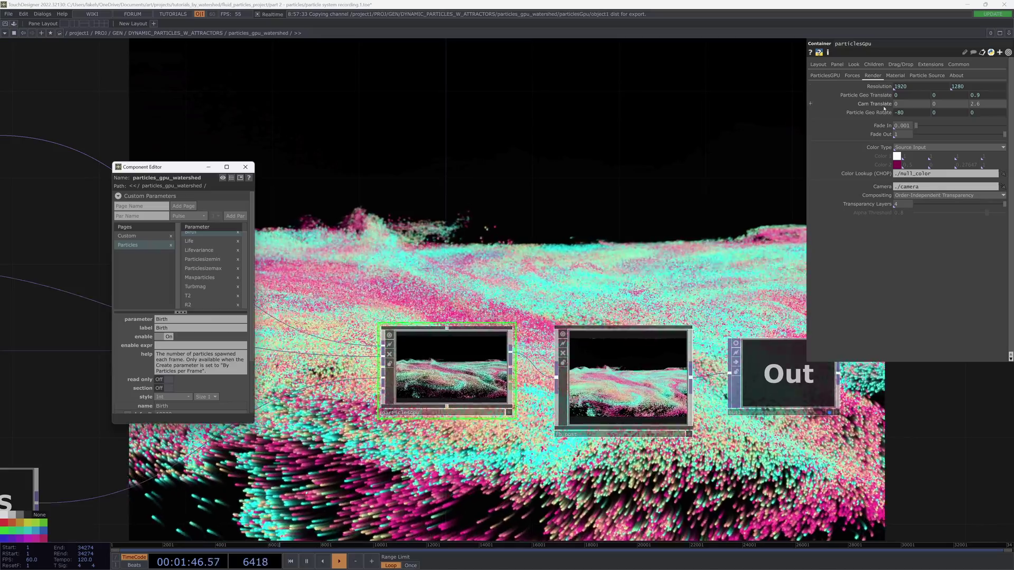
left_click_drag(884, 107, 234, 293)
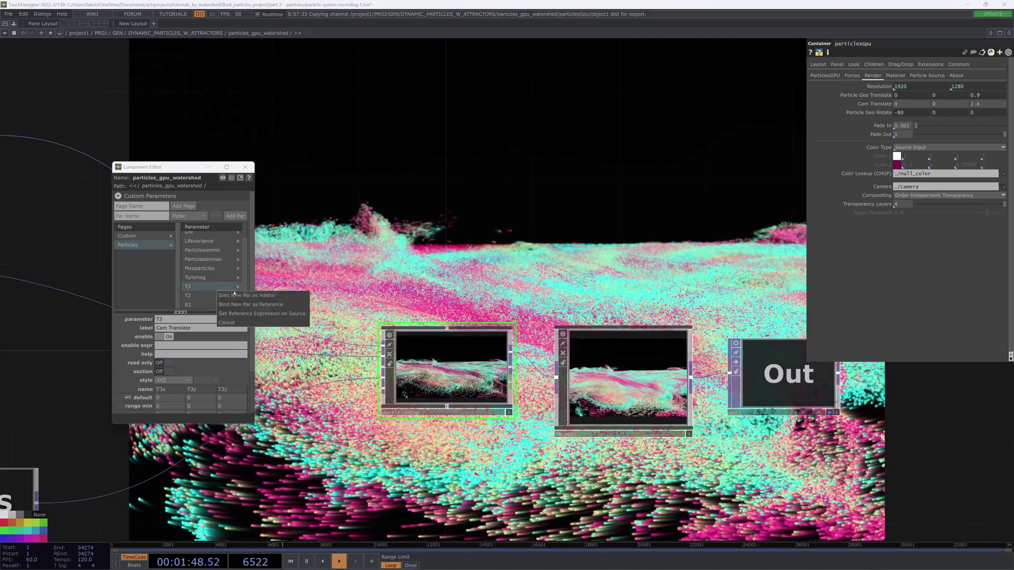
left_click(243, 313)
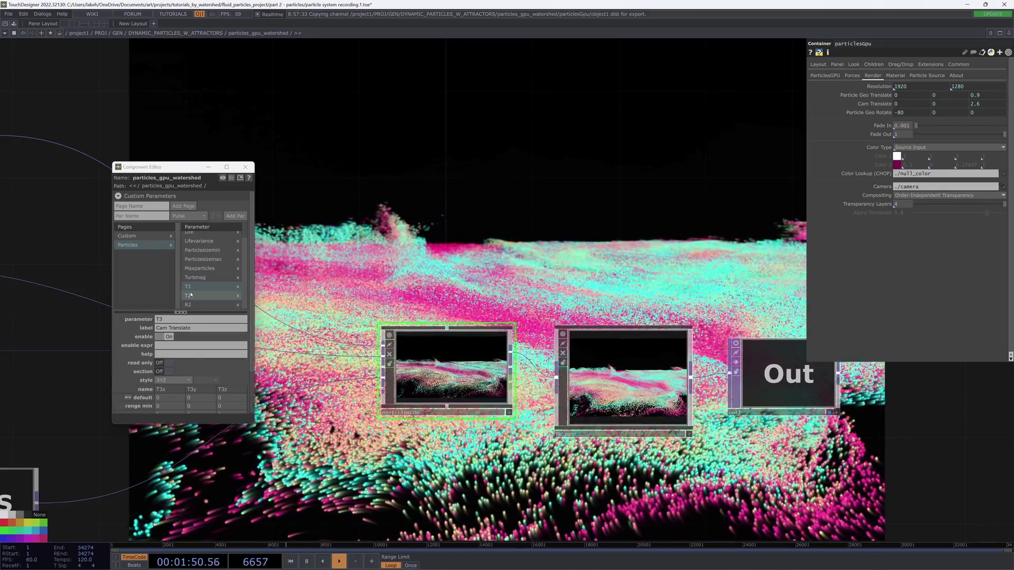
Step: Relabel T2 as Particles Geo Translate and R2 as Particles Geo Rotate, and close the Component Editor
left_click(191, 296)
left_click(156, 328)
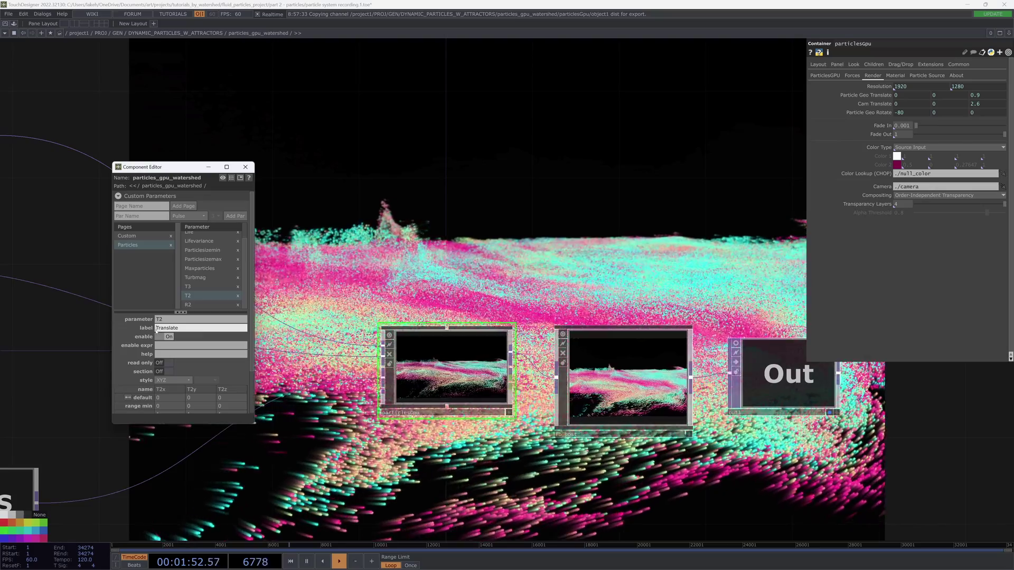
type("Pra")
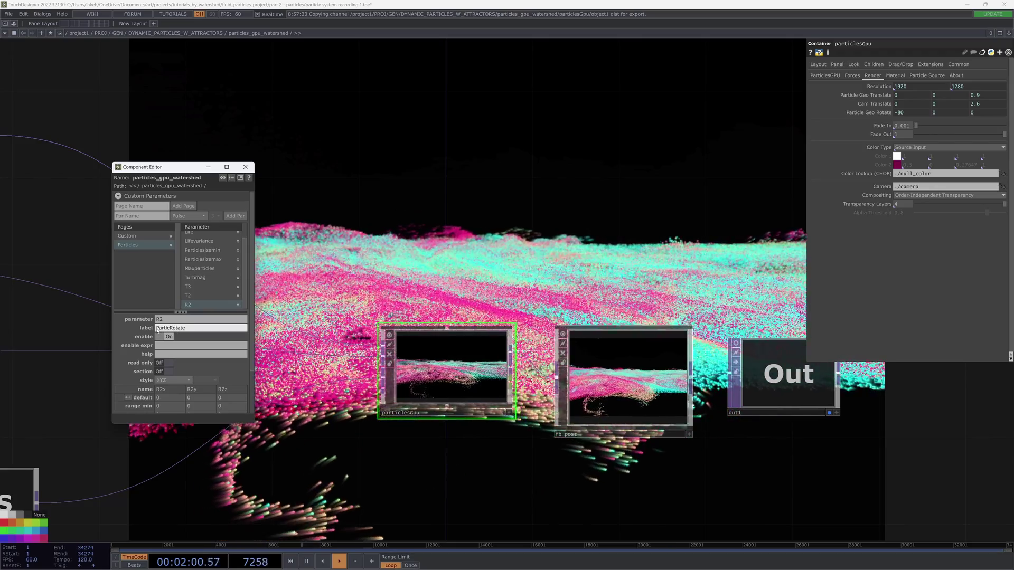
type("s Geo")
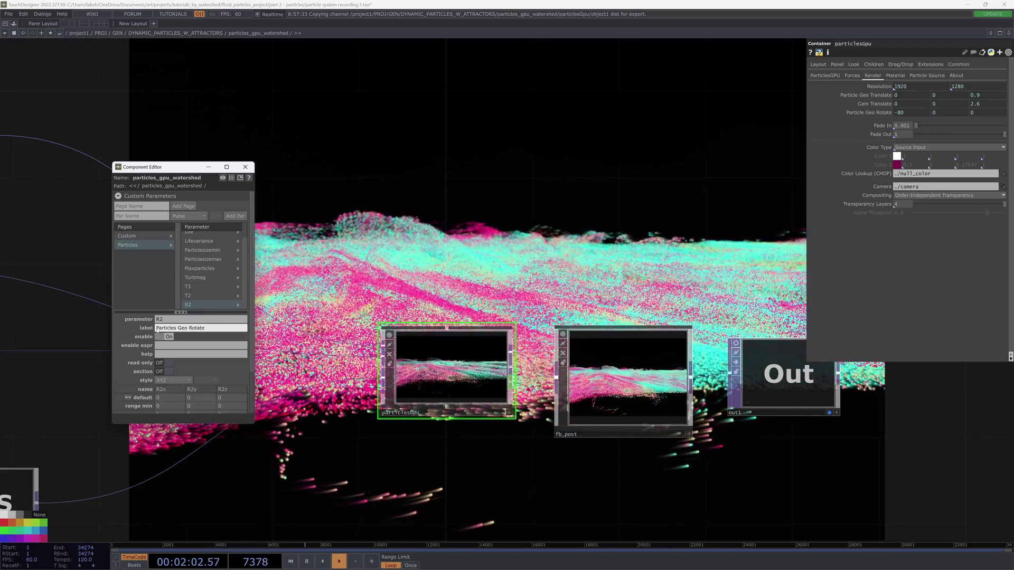
left_click_drag(437, 225, 442, 237)
scroll(520, 280, "down", 3)
left_click_drag(523, 284, 616, 271)
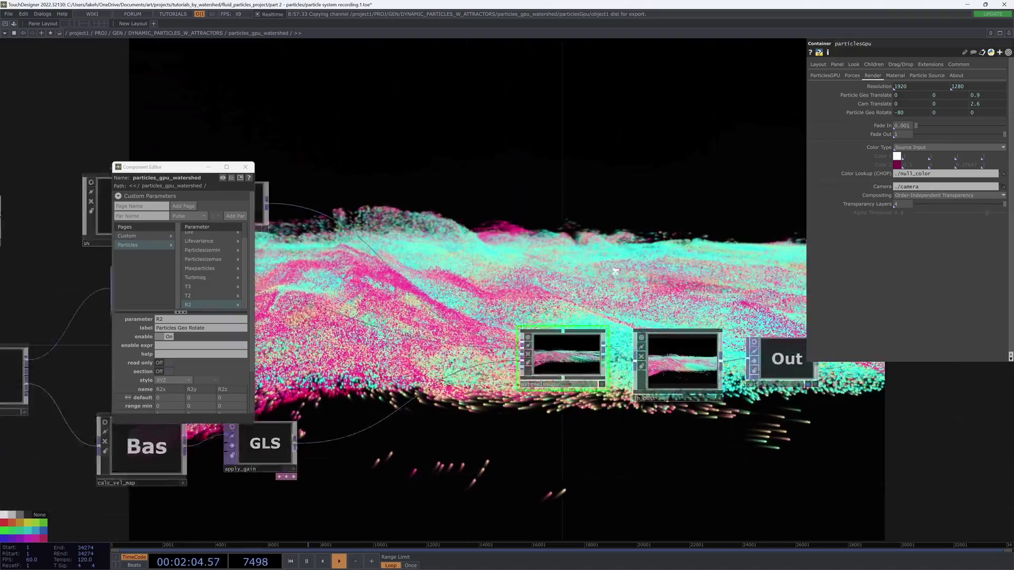
scroll(615, 274, "down", 3)
left_click(245, 167)
Step: Return to the DYNAMIC_PARTICLES_W_ATTRACTORS network and choose the purple, orange, yellow and green palette in colour_lovers_picker
left_click_drag(720, 295, 503, 338)
scroll(502, 340, "down", 7)
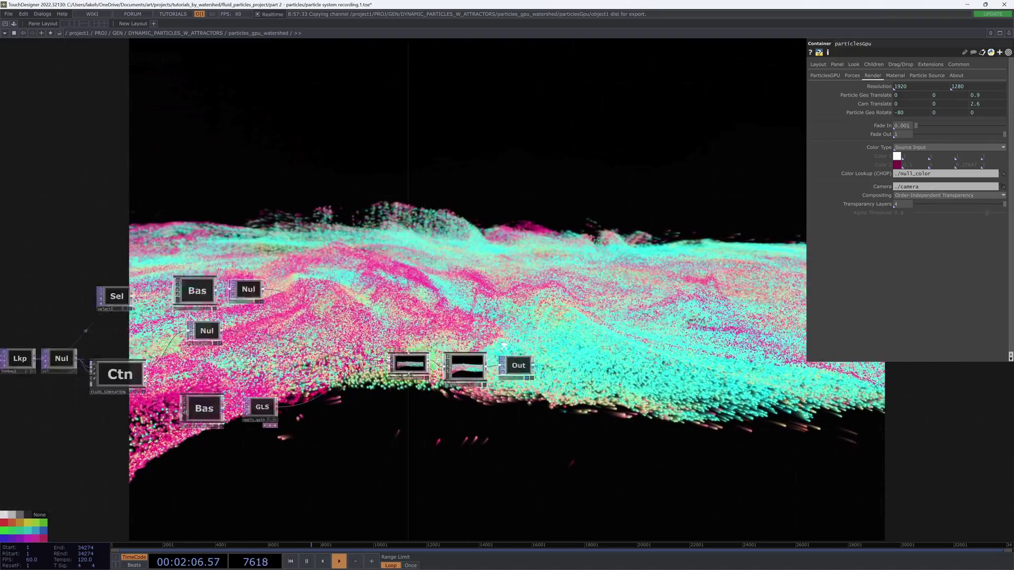
scroll(512, 349, "down", 5)
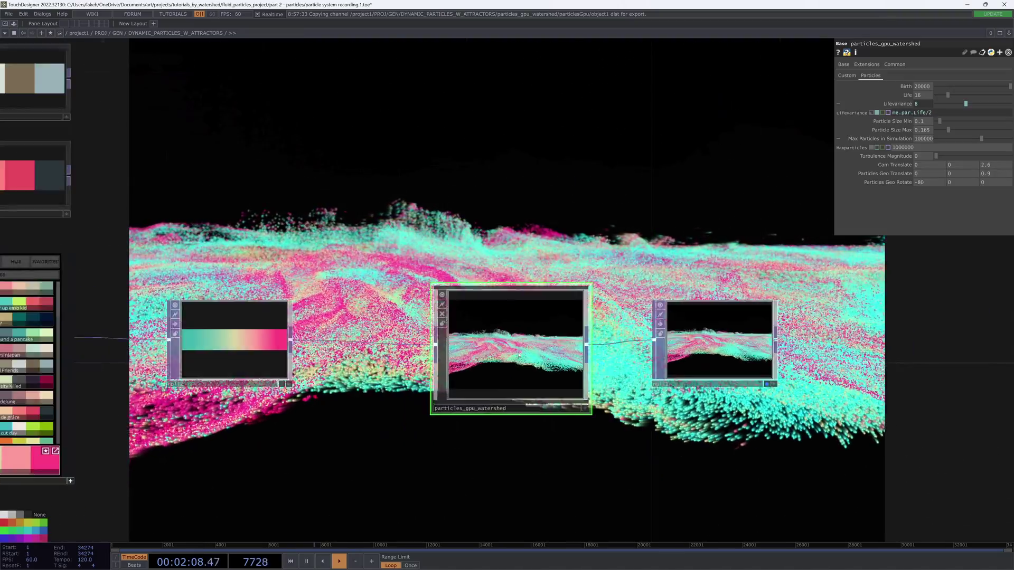
left_click_drag(435, 255, 436, 279)
left_click(111, 362)
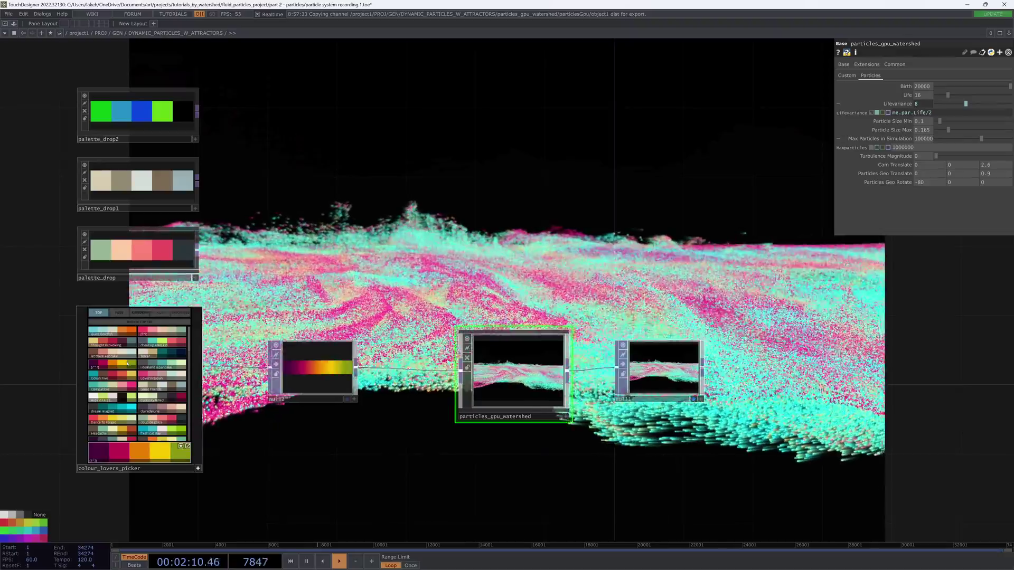
left_click_drag(428, 323, 362, 408)
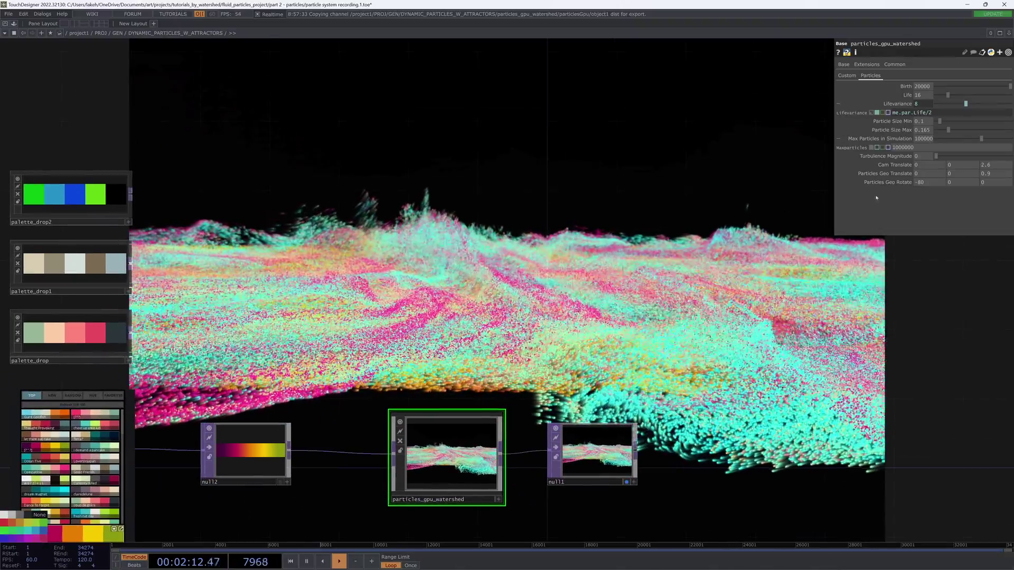
Step: Set the Y value of particles_gpu_watershed's Cam Translate to 0.2
middle_click_drag(953, 165, 956, 154)
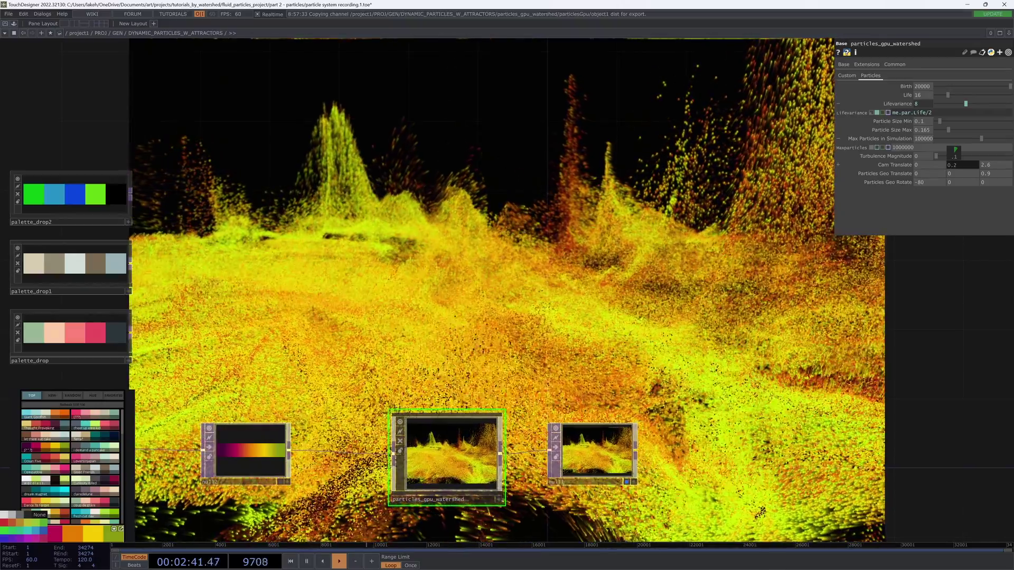
middle_click_drag(955, 150, 954, 158)
scroll(954, 161, "up", 3)
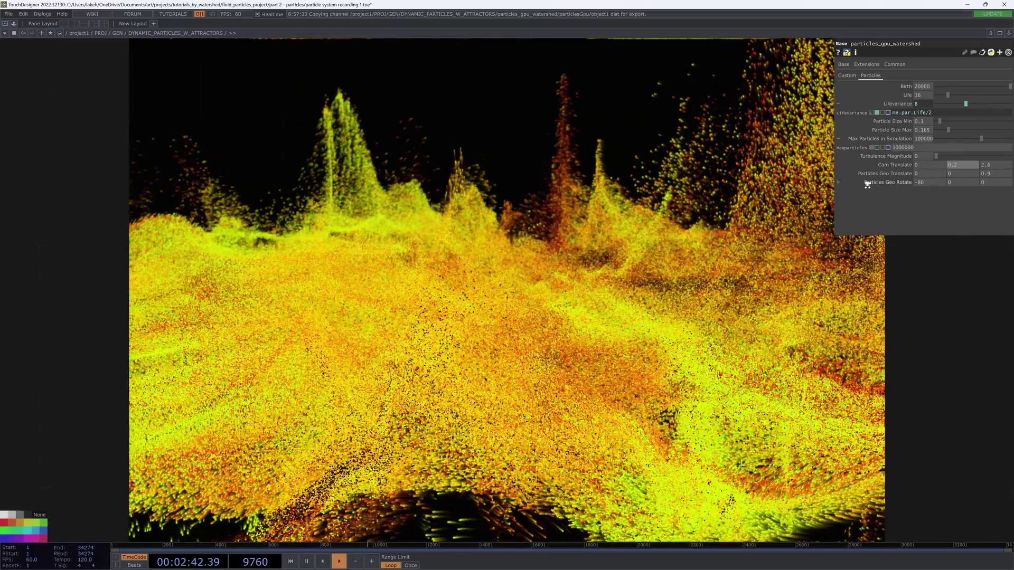
scroll(735, 175, "down", 3)
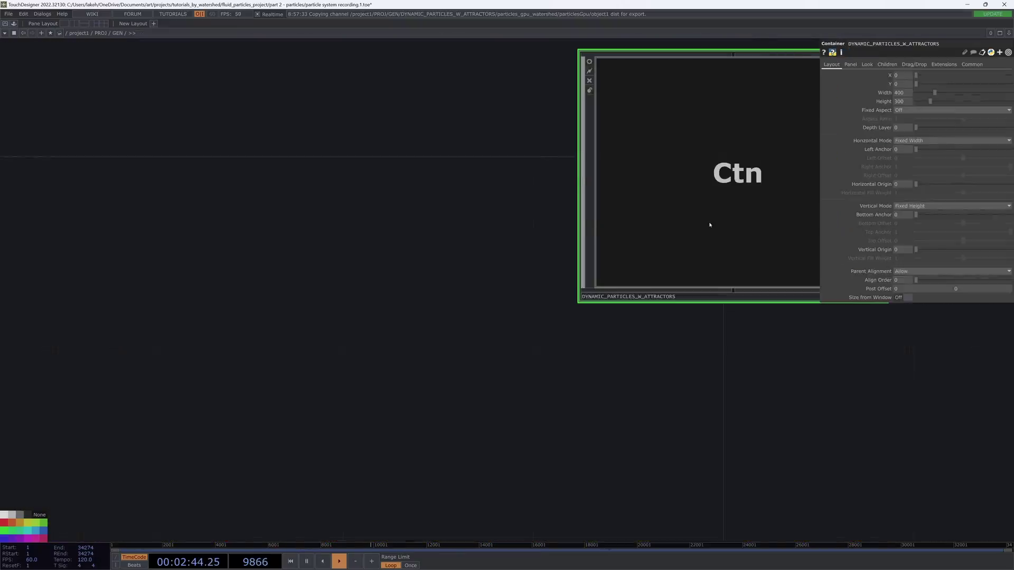
scroll(709, 225, "up", 3)
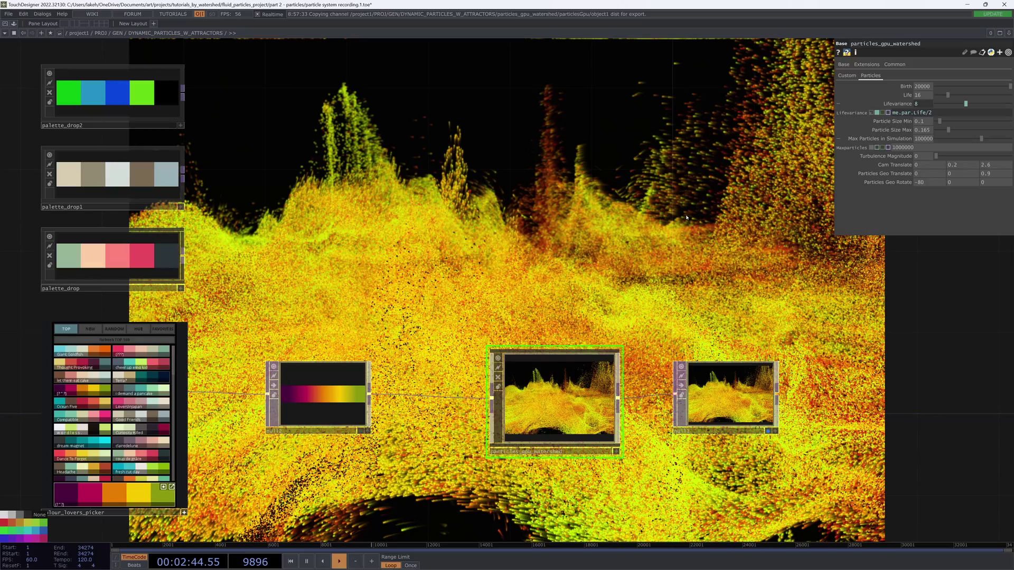
scroll(634, 224, "down", 3)
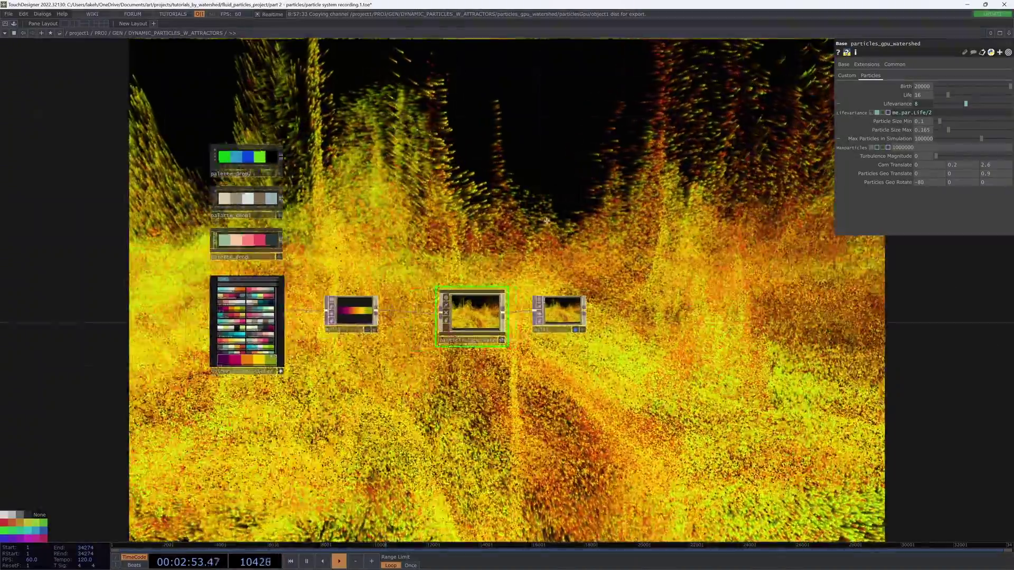
Step: Try lowering the Y value of particles_gpu_watershed's Cam Translate to -0.47
left_click_drag(546, 221, 322, 283)
left_click_drag(386, 247, 610, 337)
left_click_drag(594, 424, 480, 225)
left_click_drag(480, 226, 604, 360)
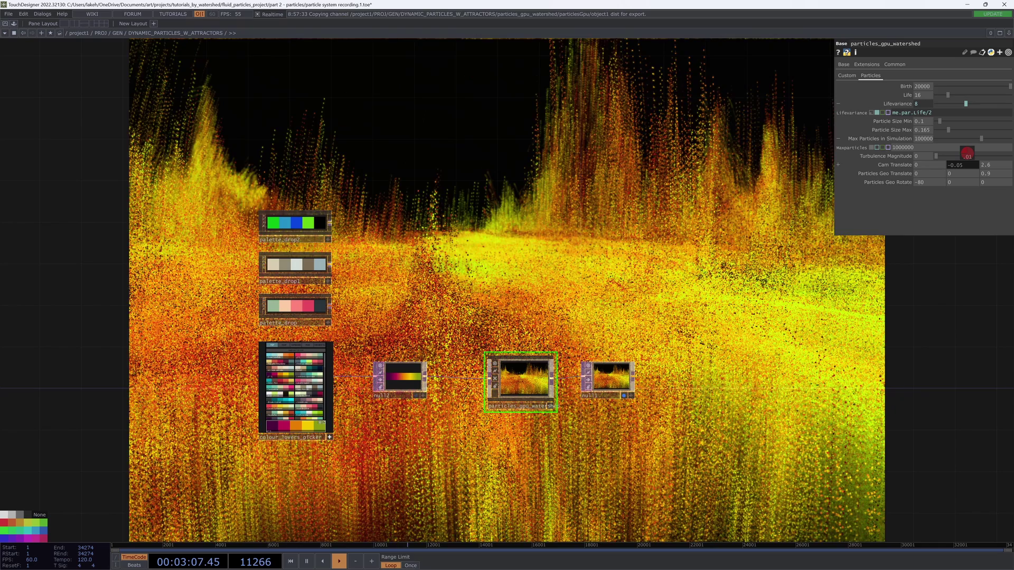
middle_click_drag(967, 165, 967, 154)
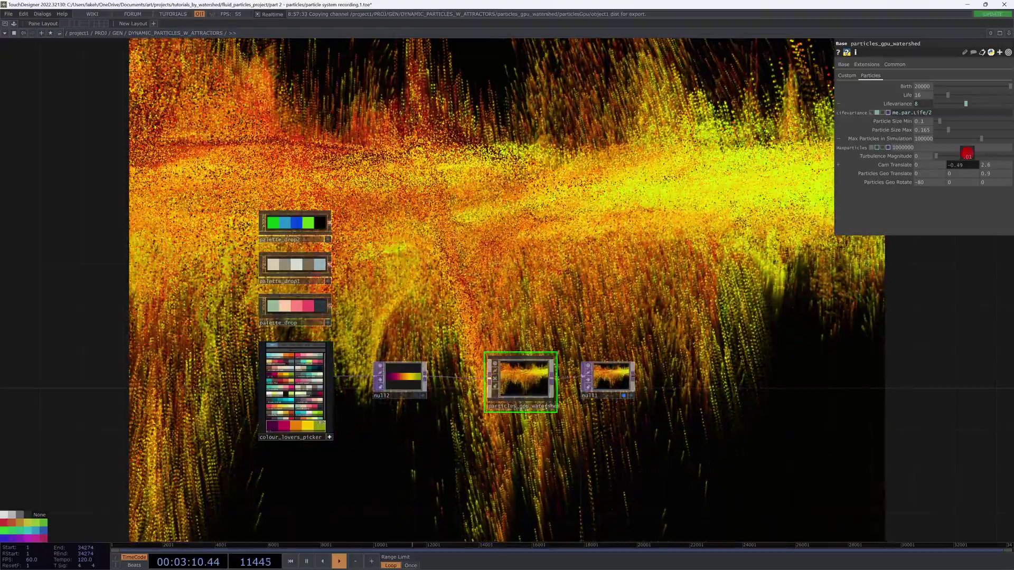
middle_click_drag(966, 154, 967, 153)
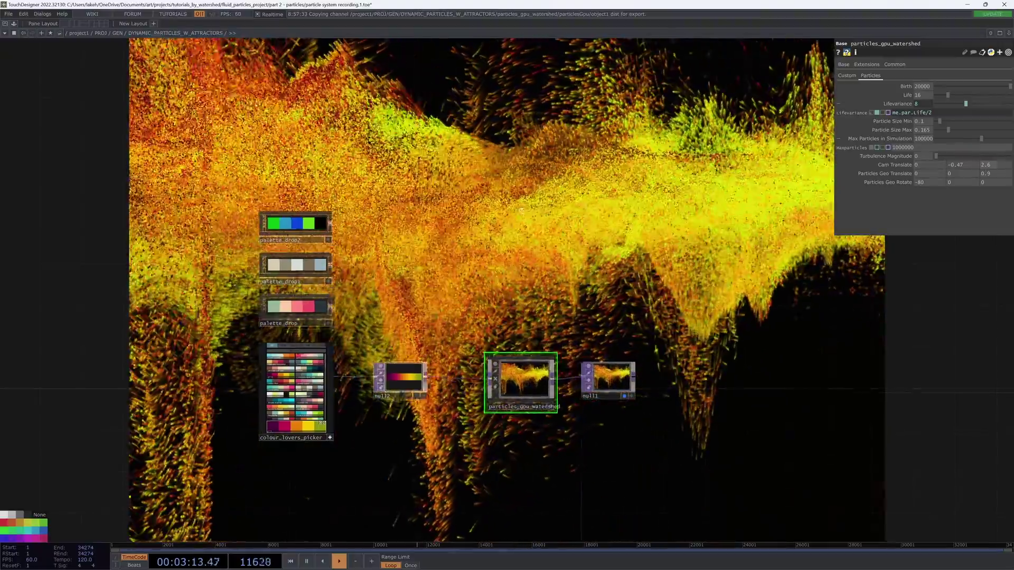
Step: Set the Y value of particles_gpu_watershed's Cam Translate to 0
left_click_drag(521, 211, 621, 270)
left_click(966, 164)
type("0")
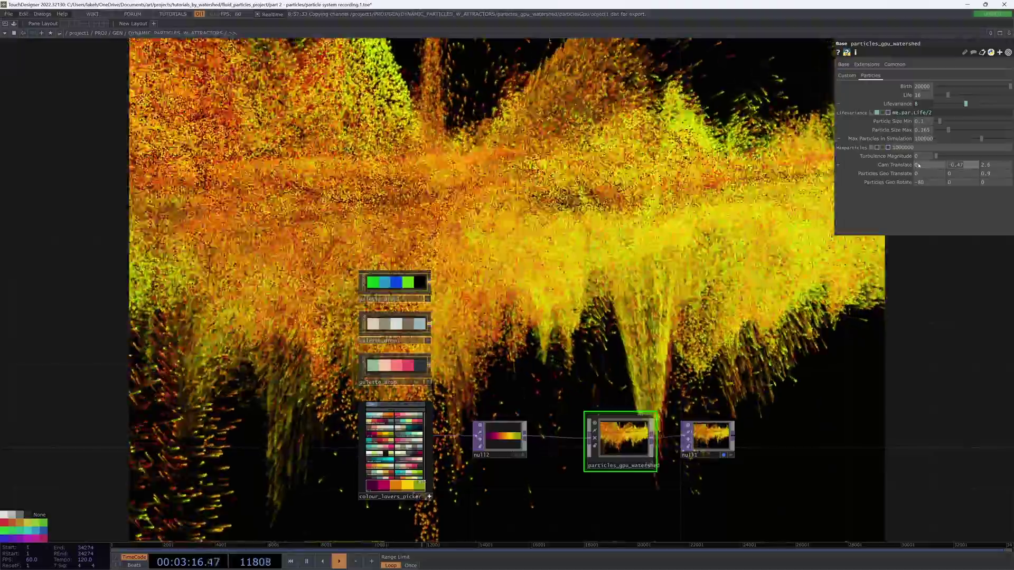
key("Return")
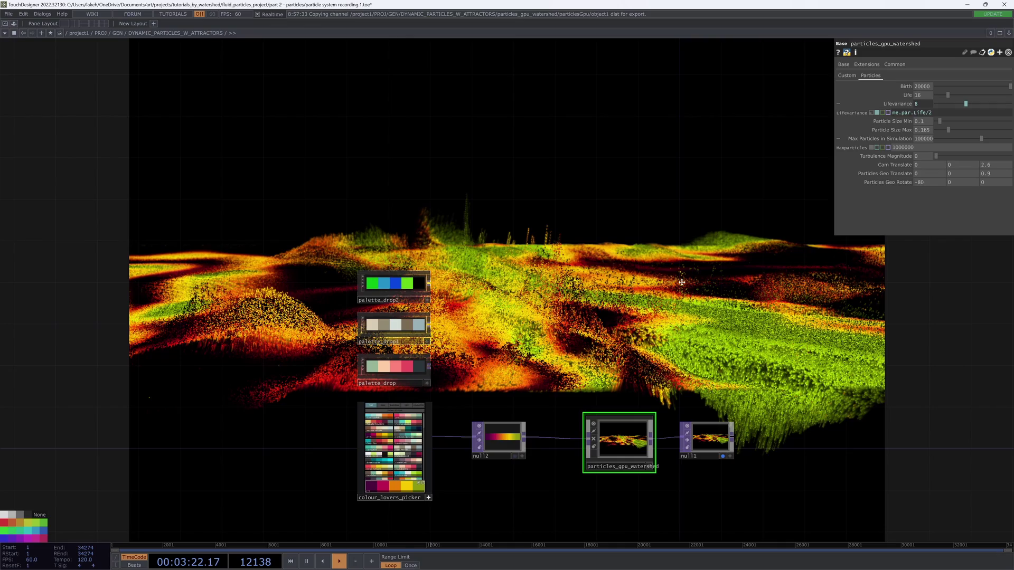
Step: Enter particles_gpu_watershed, select its calc_vel_map component and open the Component Editor for particles_gpu_watershed
left_click_drag(682, 283, 658, 324)
left_click_drag(736, 209, 700, 122)
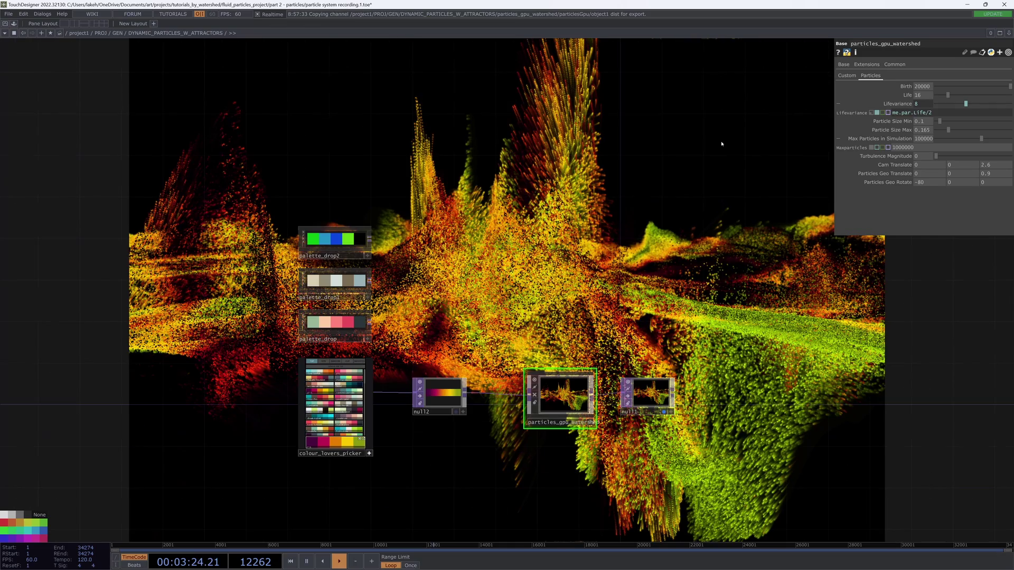
left_click(847, 76)
left_click_drag(721, 227, 794, 211)
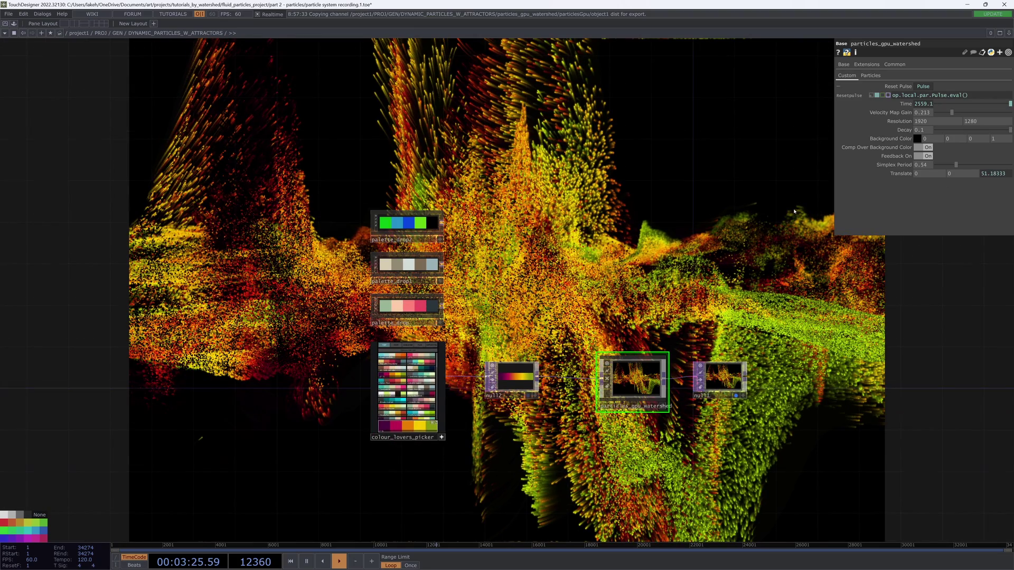
key("i")
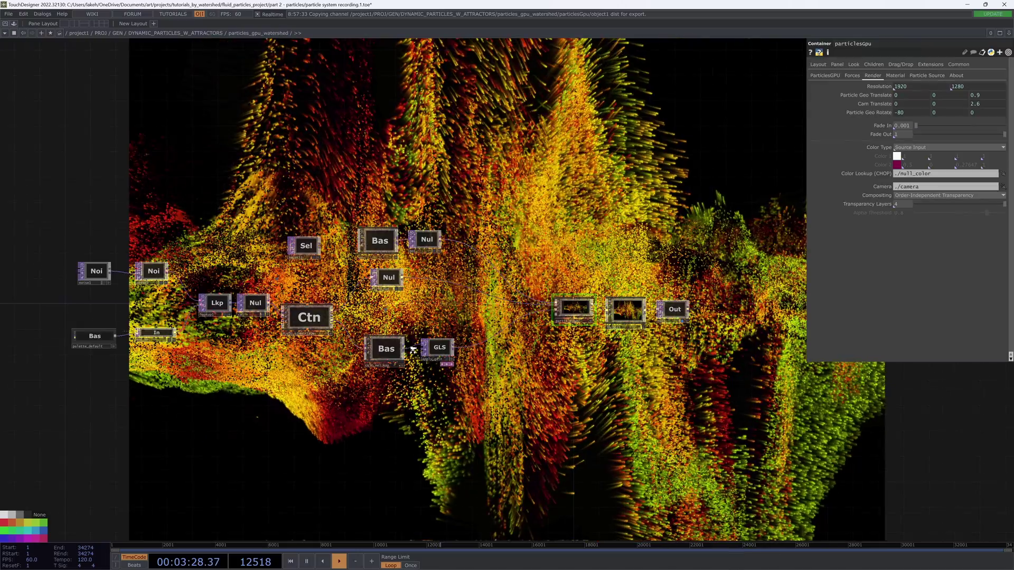
left_click(402, 350)
scroll(413, 349, "up", 2)
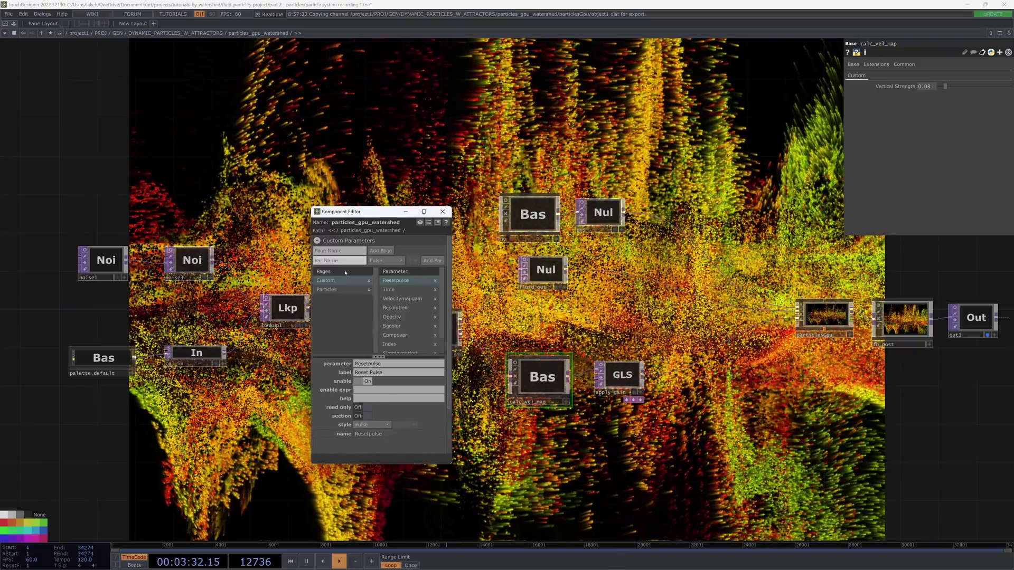
Step: Add calc_vel_map's Vertical Strength to the Particles page below Turbmag, setting a reference expression on the source, and close the Component Editor
left_click(333, 290)
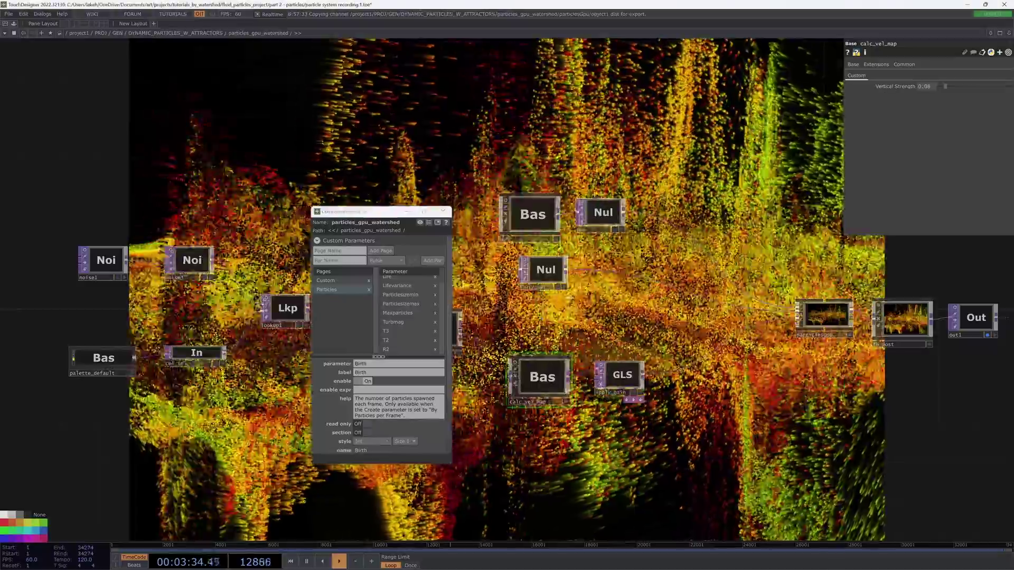
left_click_drag(894, 86, 402, 325)
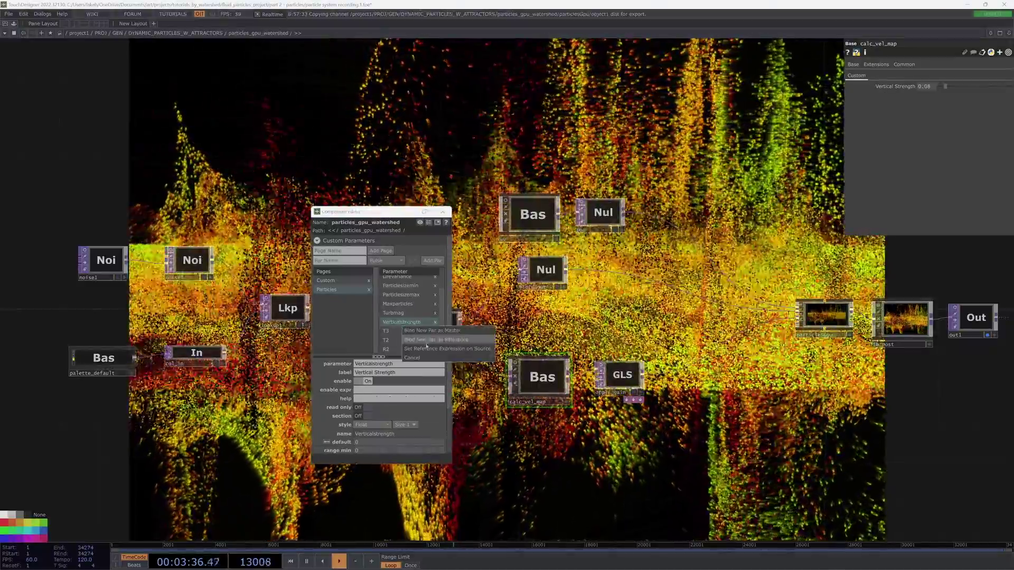
left_click(426, 349)
left_click(442, 212)
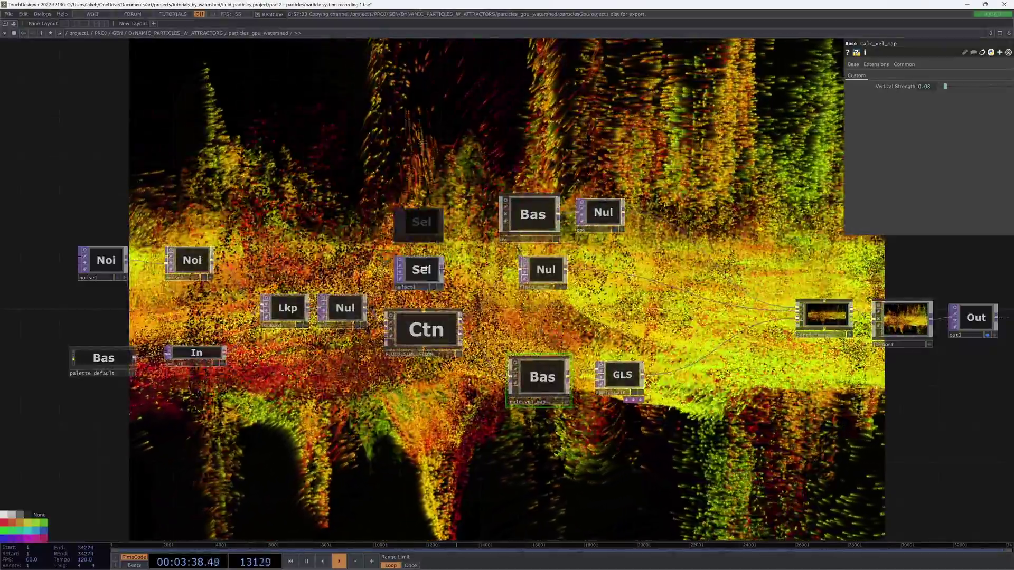
Step: Move the Select operator above the simulation container up level with the Base operator in the upper row
left_click_drag(425, 269, 425, 222)
left_click_drag(903, 251, 867, 362)
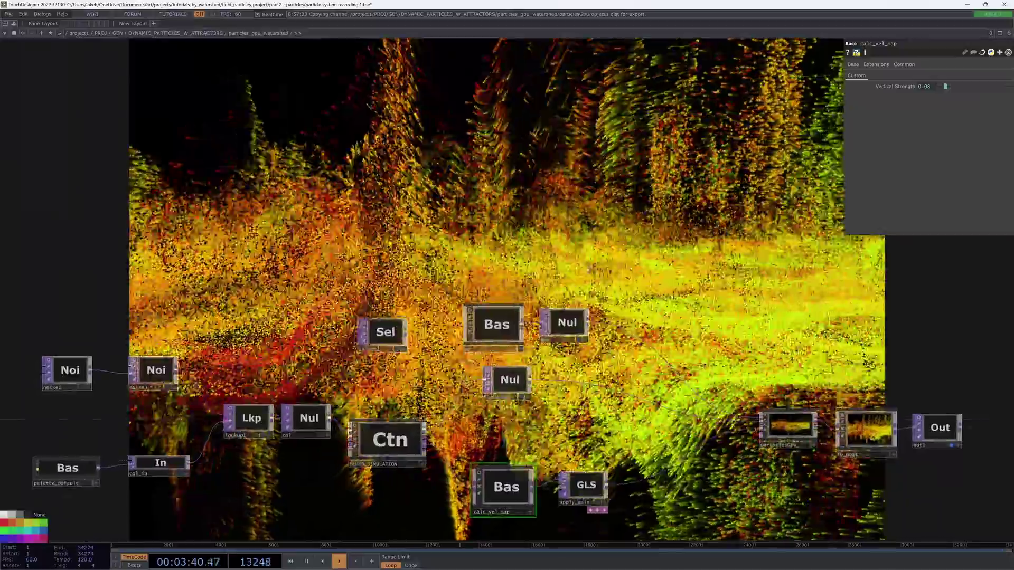
key("u")
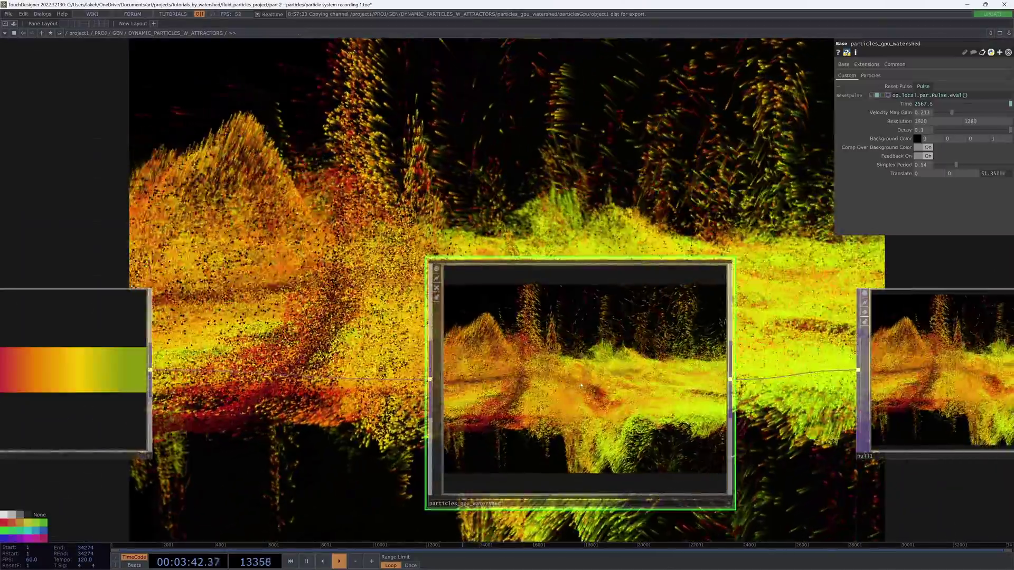
scroll(581, 386, "up", 2)
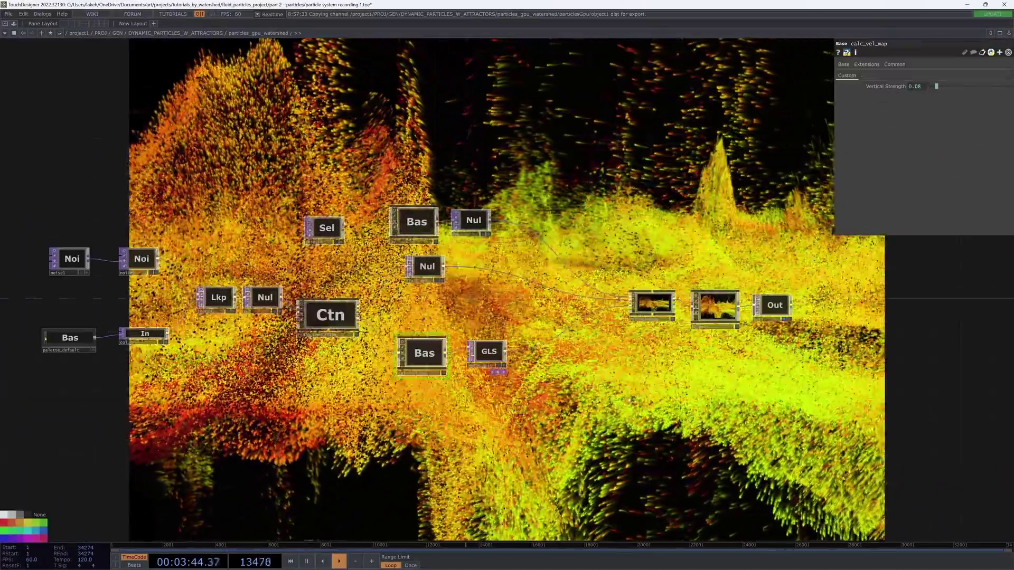
left_click_drag(360, 257, 372, 292)
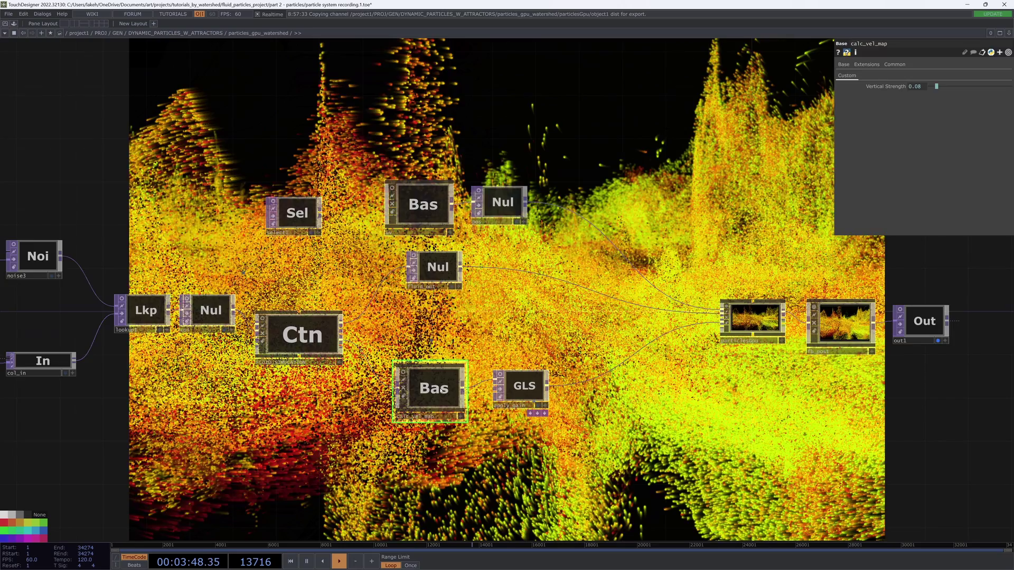
Step: Inside calc_vel_map, append /10 to the expression driving slope1's Strength from the parent's vertical strength
double_click(441, 390)
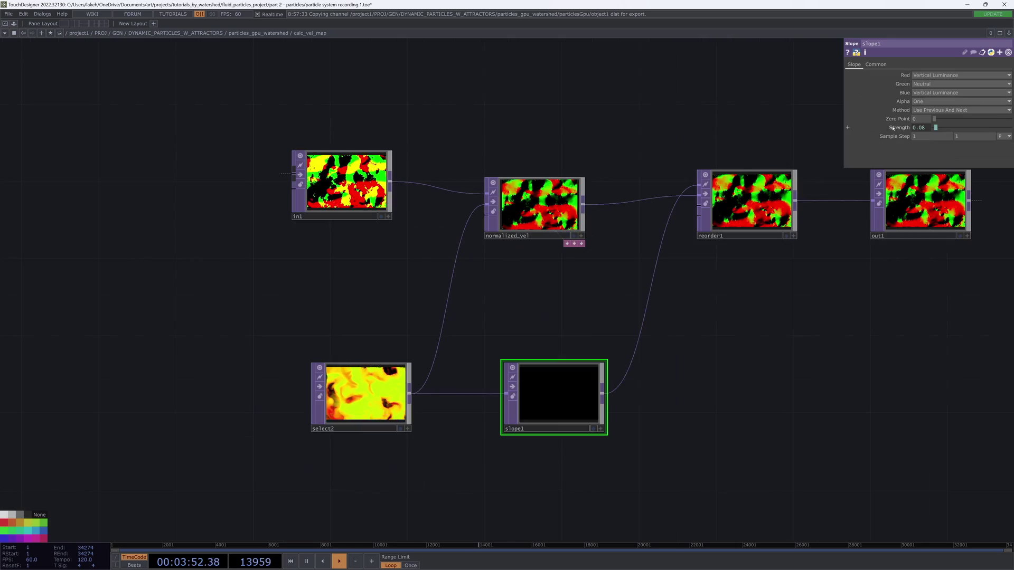
left_click(900, 127)
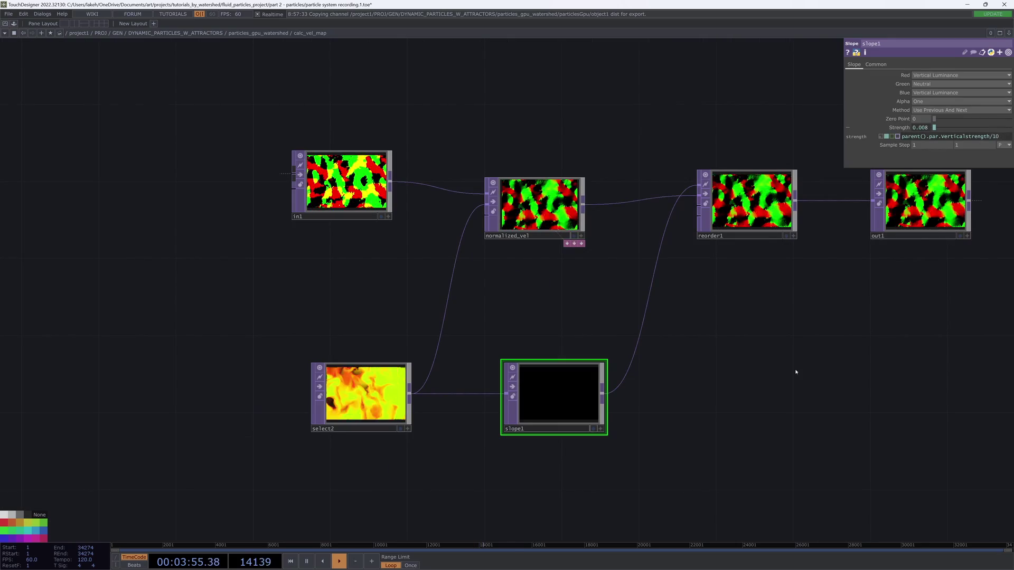
Step: Return to the DYNAMIC_PARTICLES_W_ATTRACTORS network, try Vertical Strength at 1 on particles_gpu_watershed's Particles page, and settle it at 0.213
key("u")
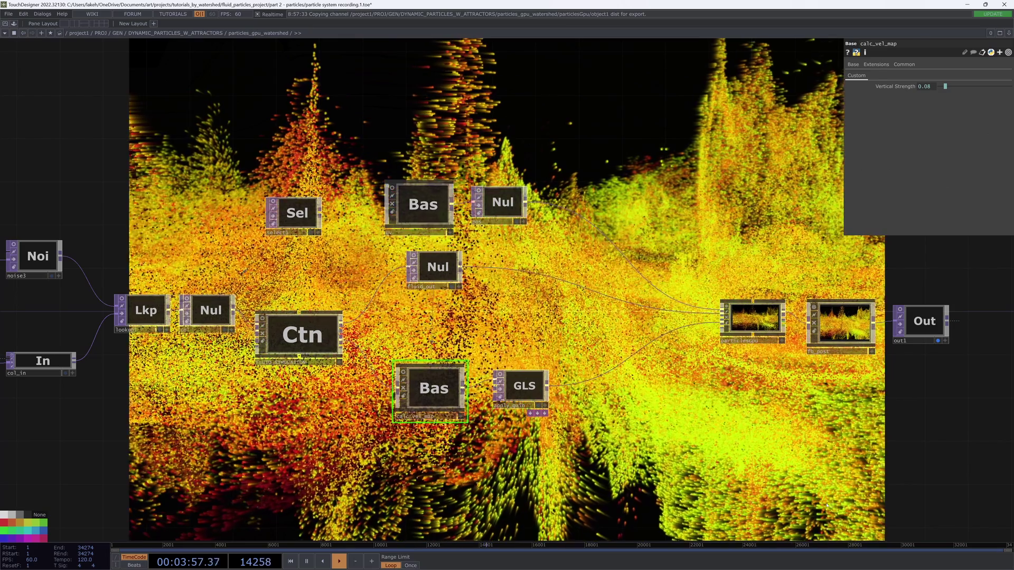
key("u")
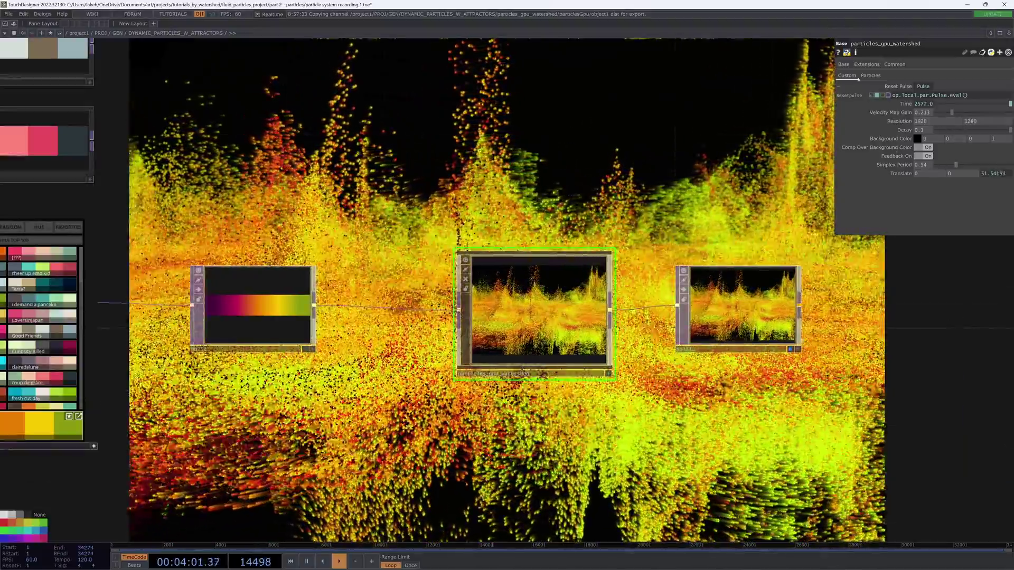
left_click(870, 75)
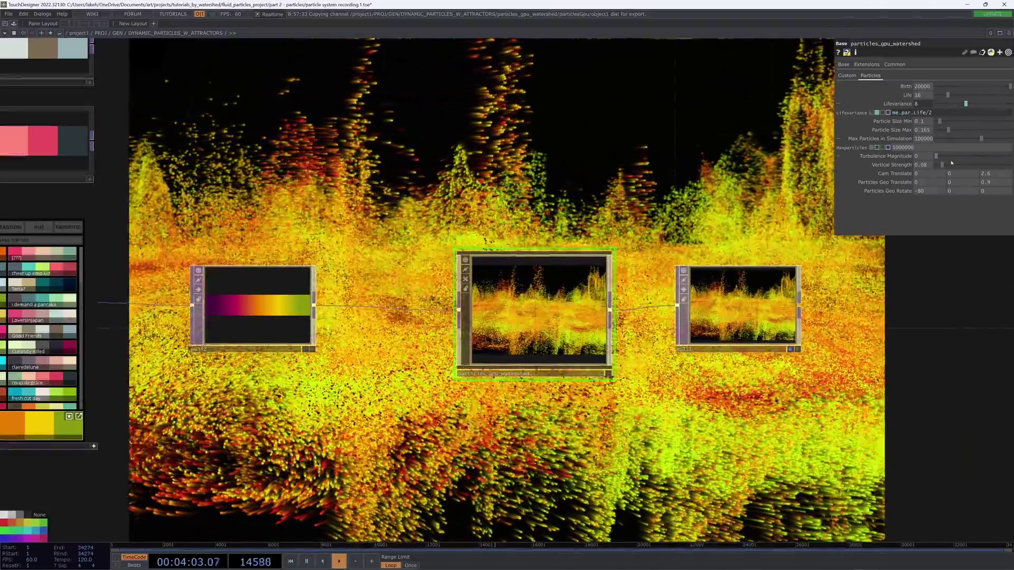
left_click_drag(952, 165, 1009, 164)
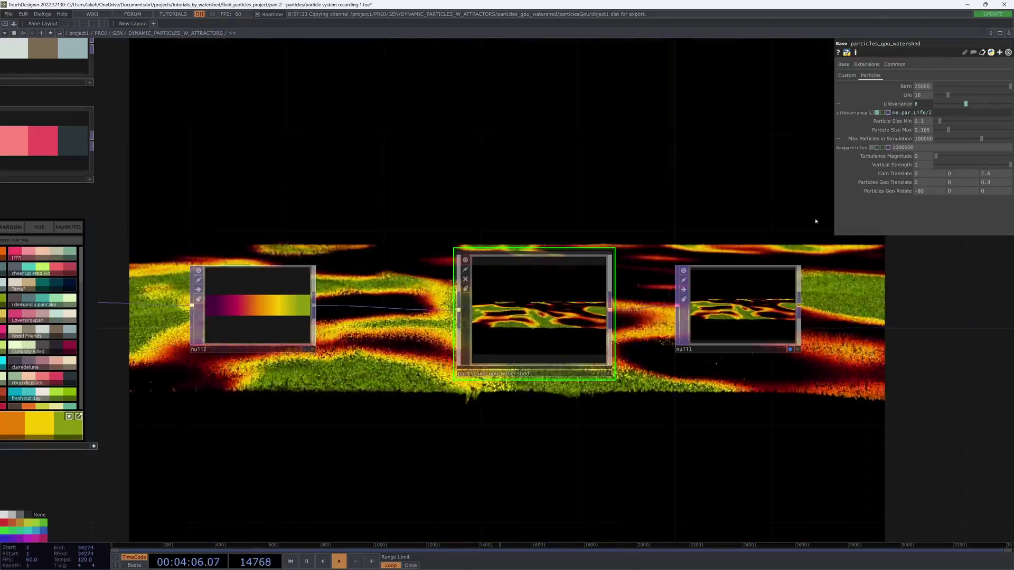
left_click_drag(707, 223, 674, 396)
left_click_drag(951, 165, 742, 190)
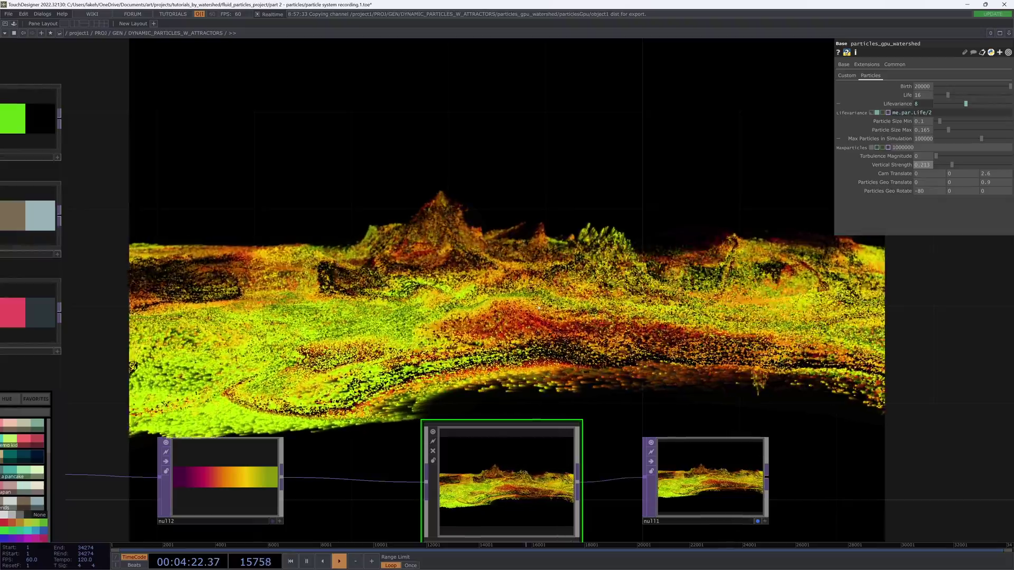
Step: Examine the rendered particle terrain behind the nodes of the DYNAMIC_PARTICLES_W_ATTRACTORS network
scroll(510, 276, "down", 5)
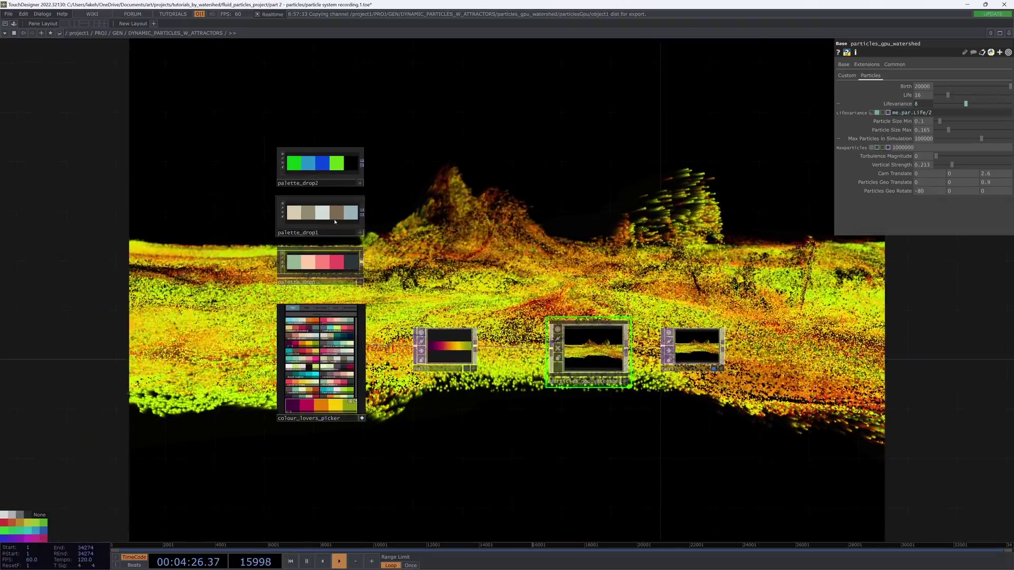
scroll(510, 276, "down", 4)
scroll(404, 332, "up", 5)
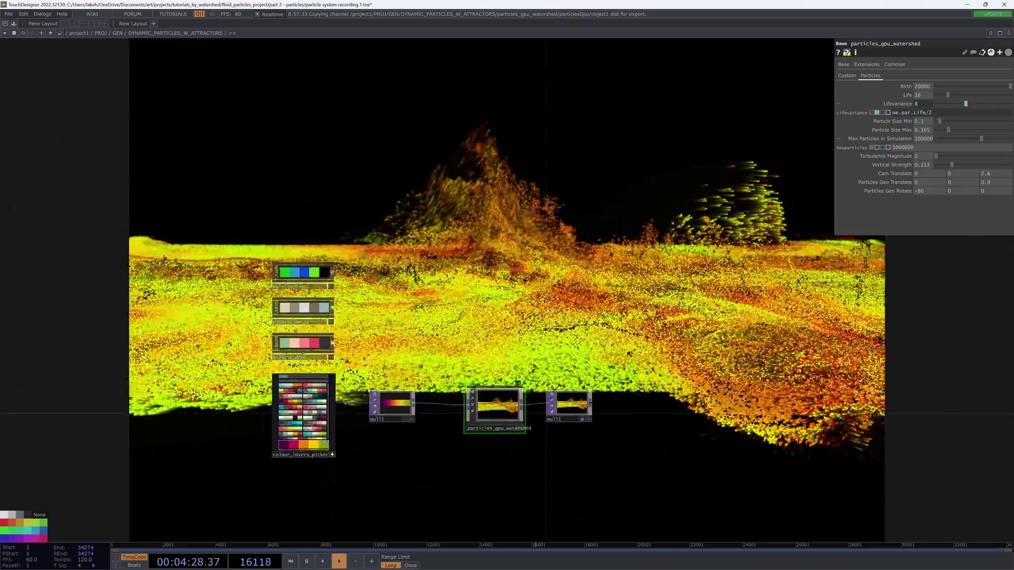
left_click_drag(518, 263, 539, 299)
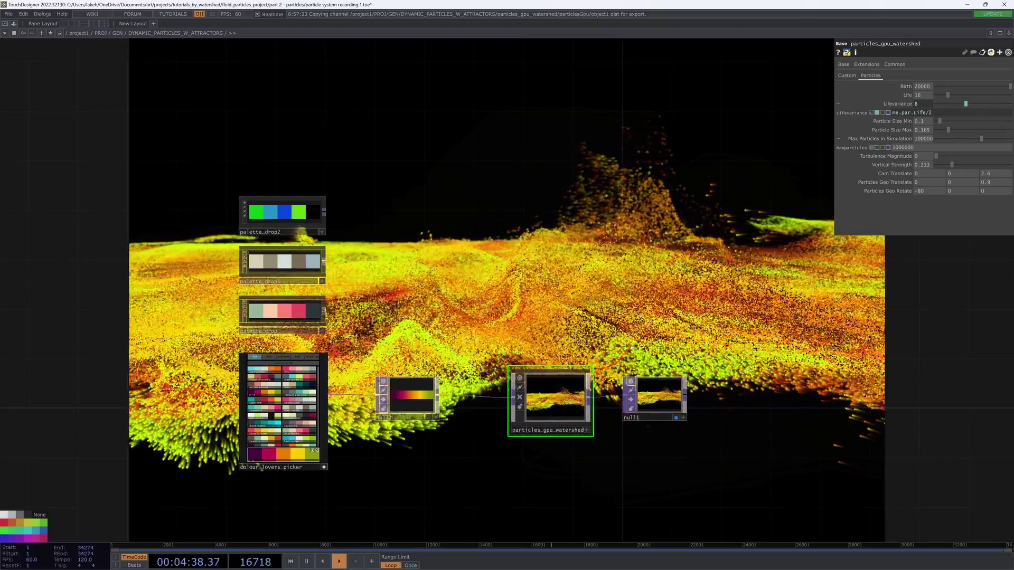
left_click_drag(627, 308, 622, 273)
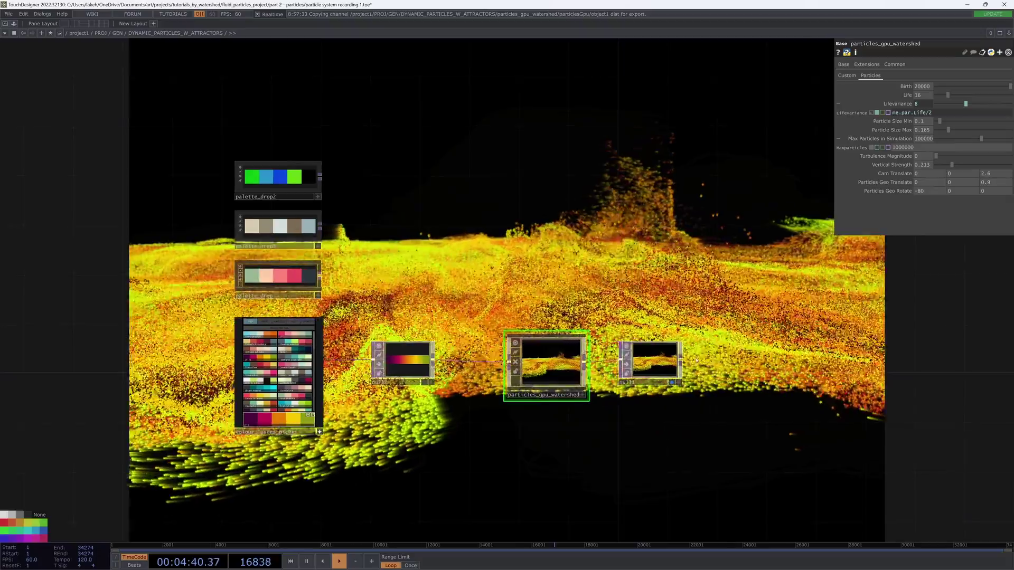
left_click_drag(696, 309, 698, 324)
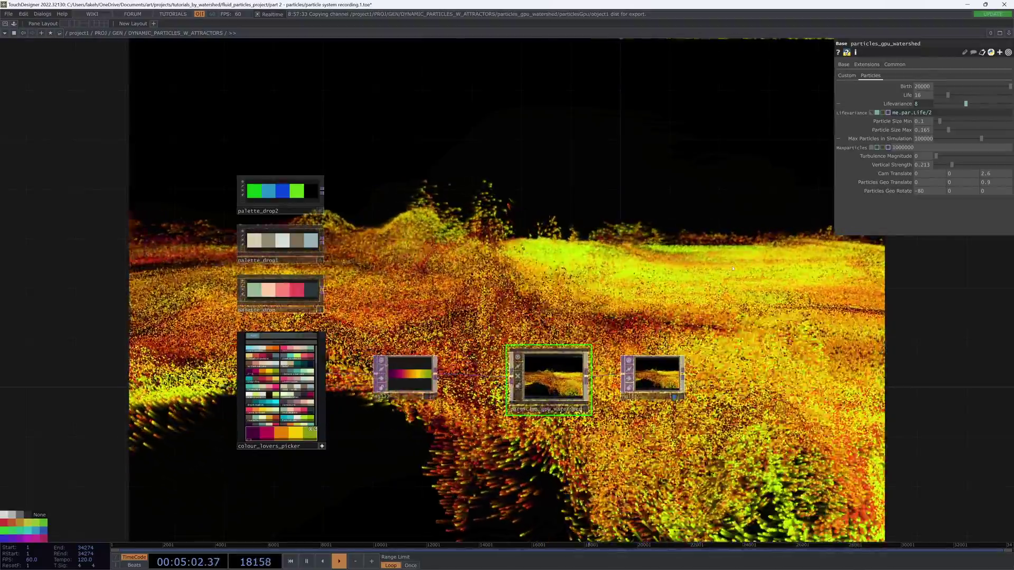
scroll(679, 268, "down", 3)
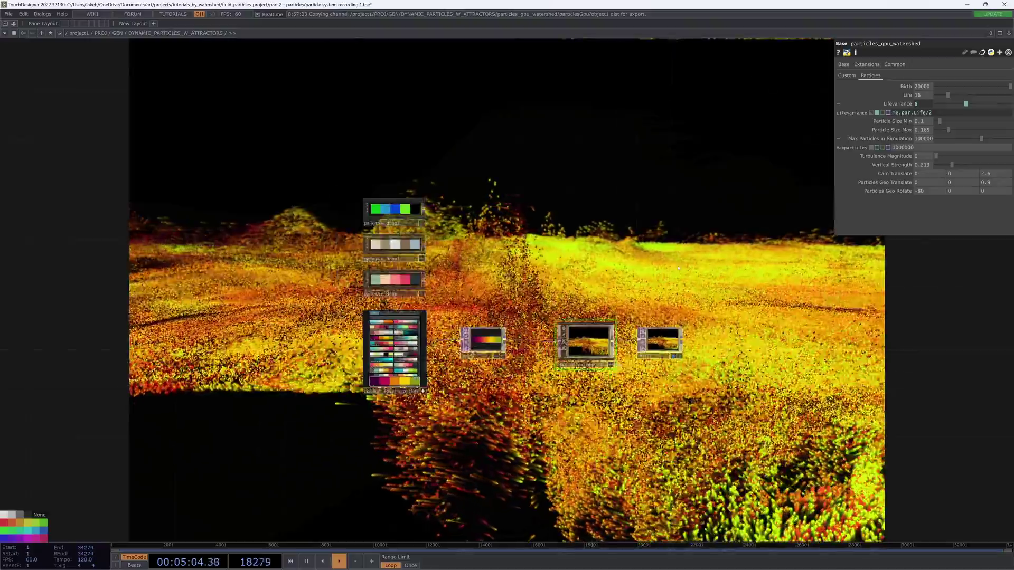
left_click_drag(678, 267, 623, 326)
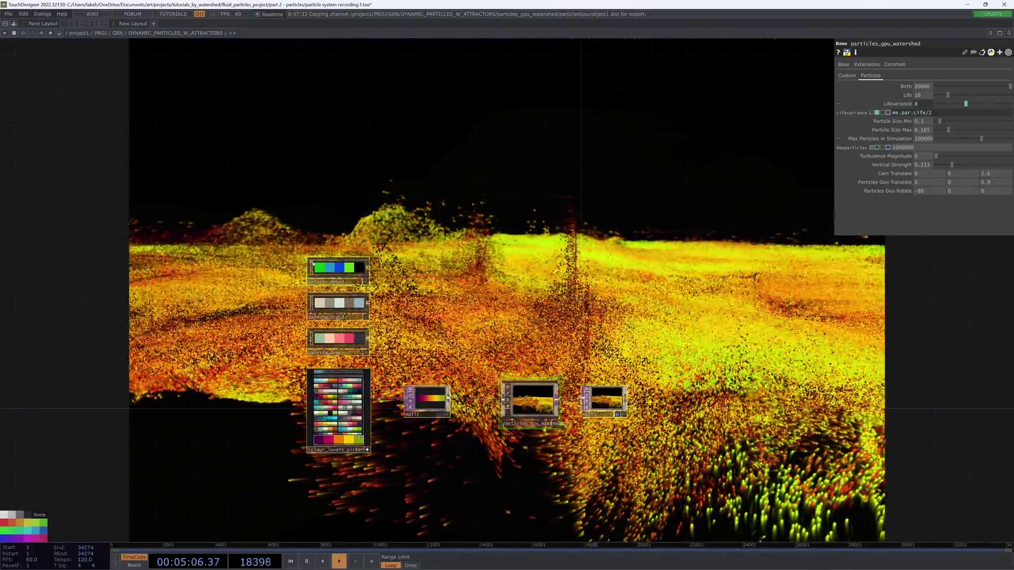
left_click_drag(443, 327, 365, 328)
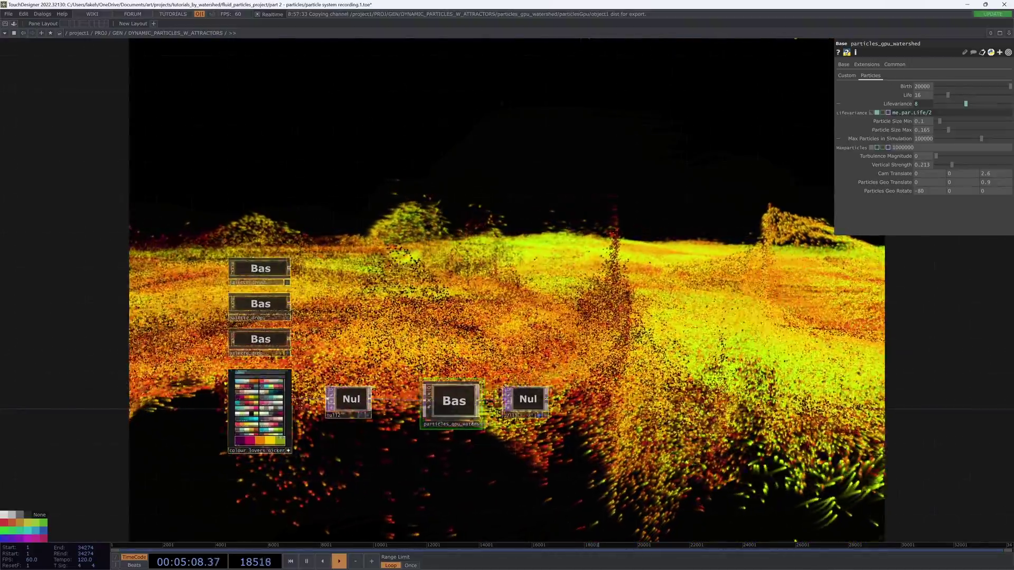
left_click_drag(526, 357, 417, 376)
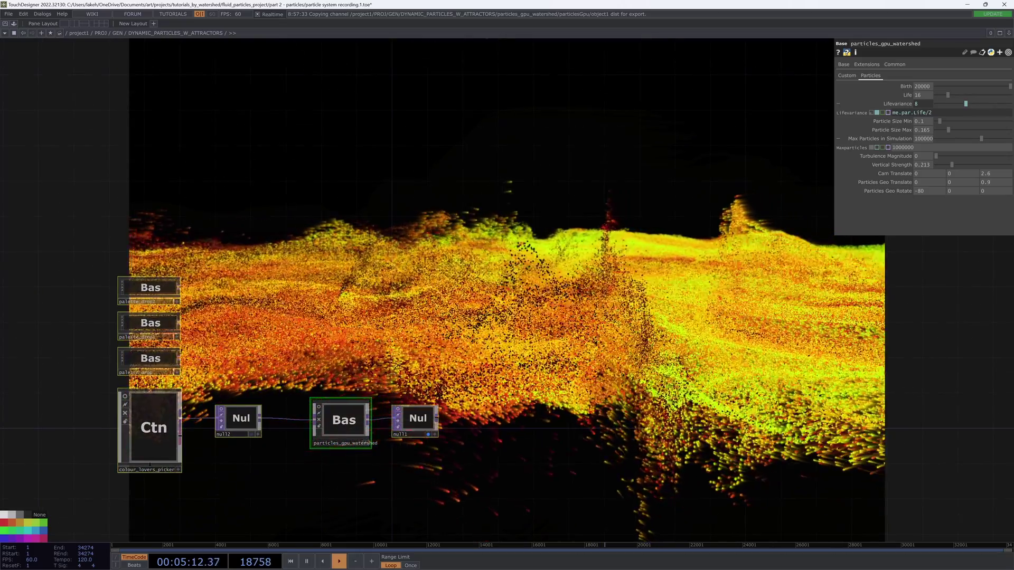